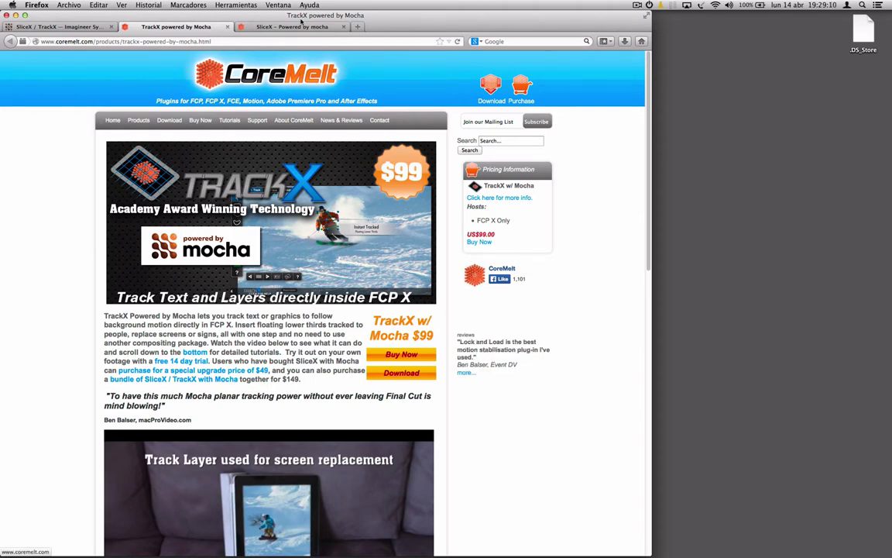
Step: Browse the SliceX, TrackX and Imagineer Systems product pages in Firefox
left_click(291, 26)
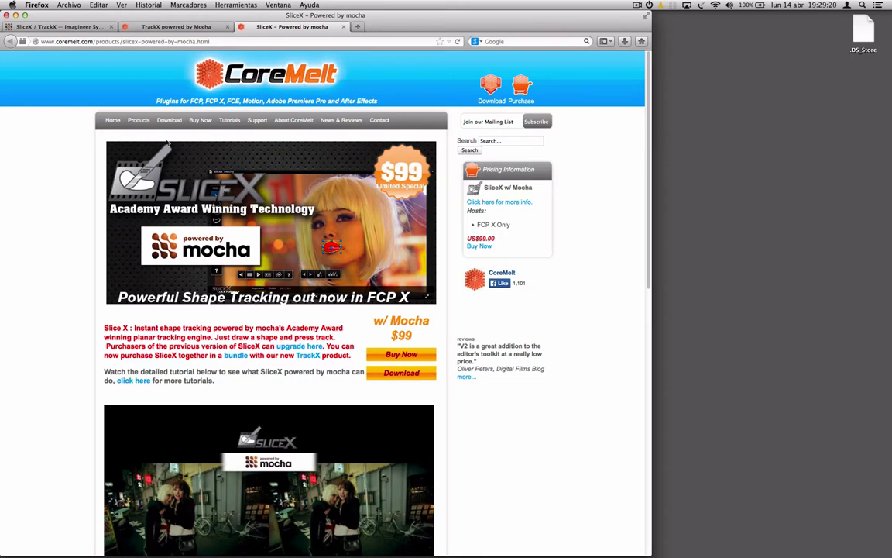
left_click(180, 27)
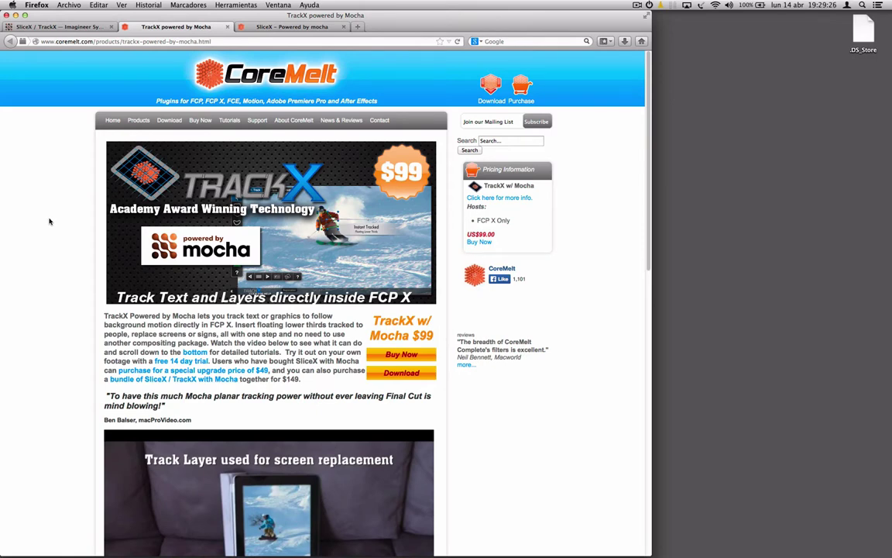
left_click(60, 27)
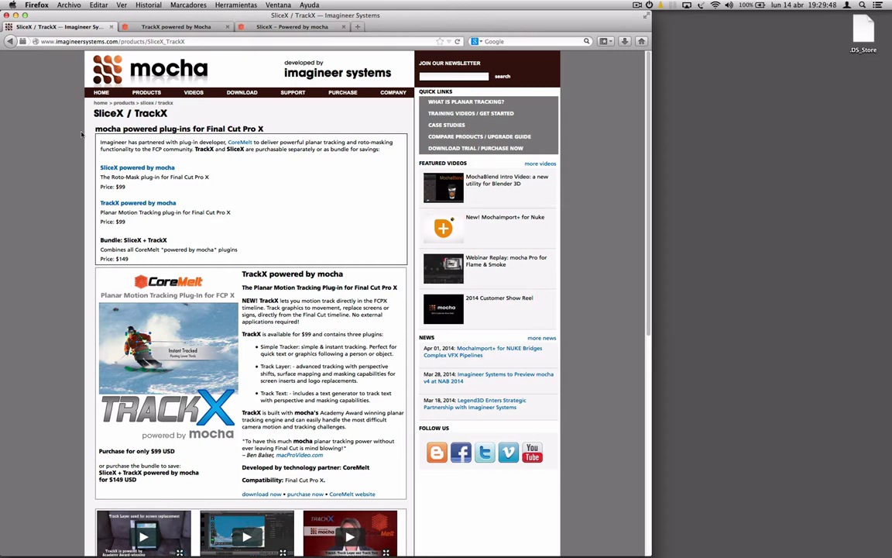
Step: Check the MacBook Air model and year under About This Mac, then close the overview
left_click(512, 539)
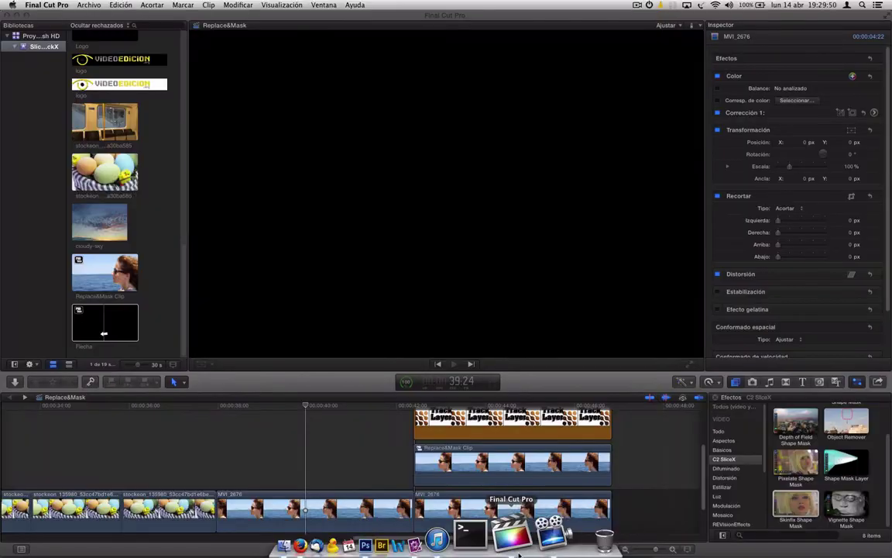
left_click(10, 6)
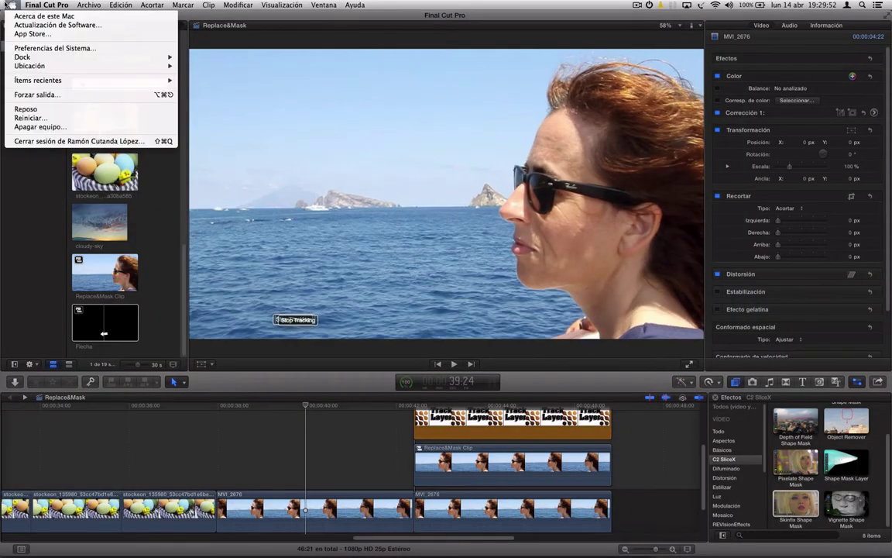
left_click(44, 15)
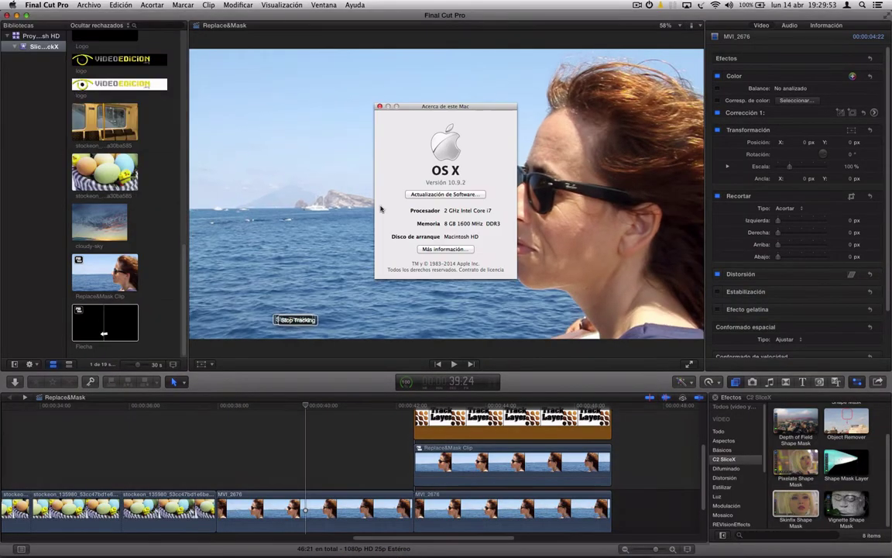
left_click(444, 250)
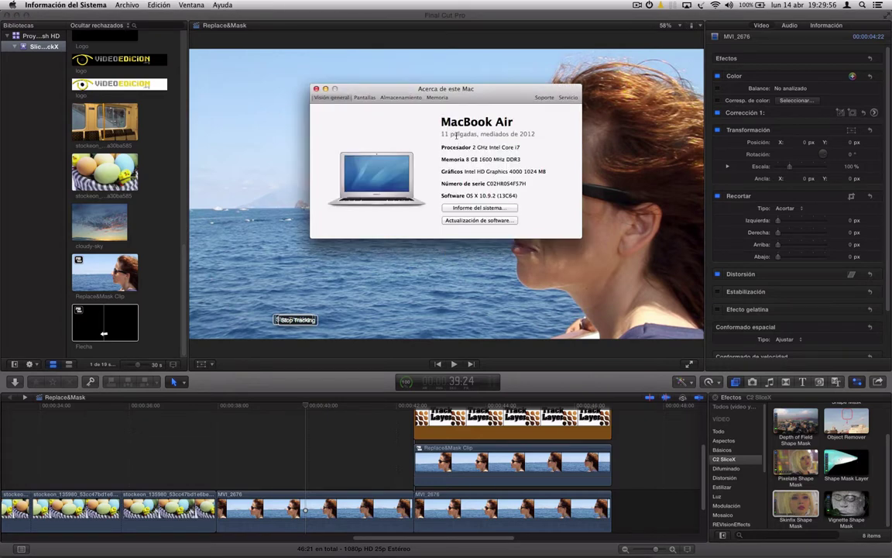
triple_click(476, 121)
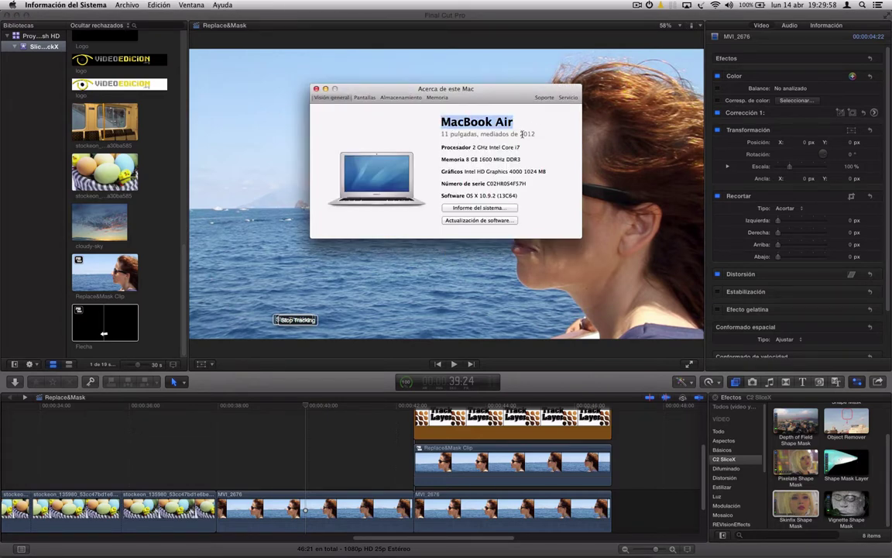
double_click(526, 134)
left_click(425, 134)
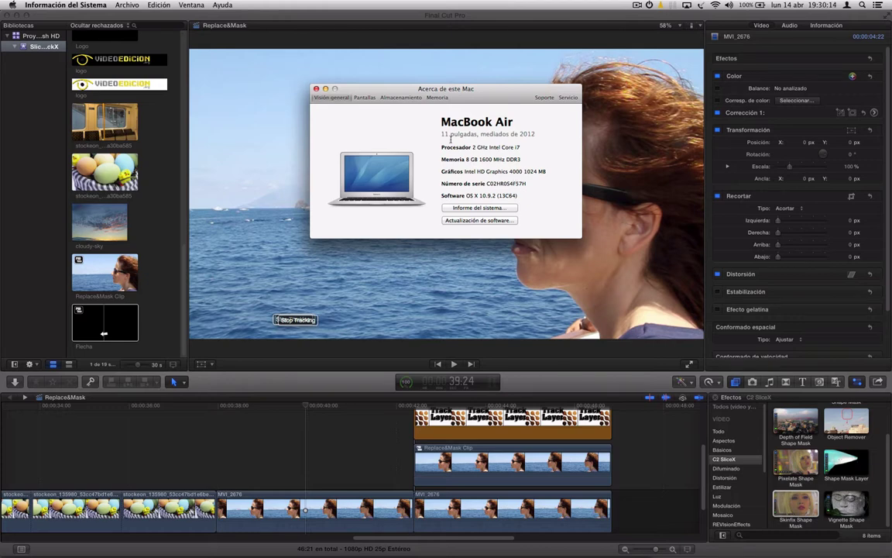
left_click(285, 83)
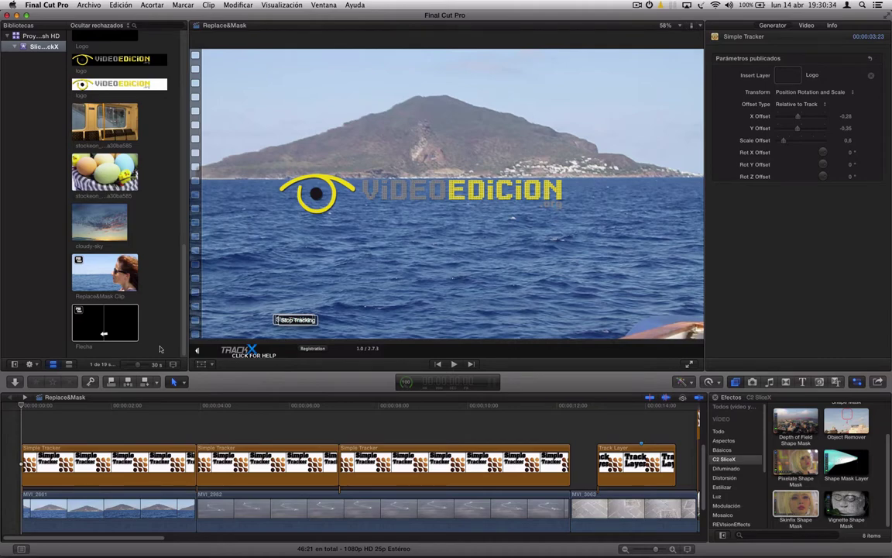
Step: Play the bus and manhole cover clips with the tracked logo, pausing on the station platform
key("space")
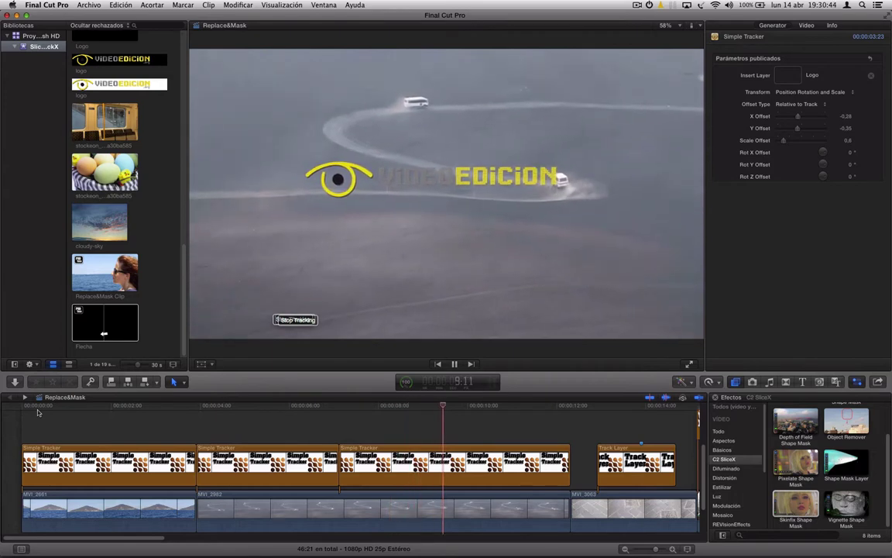
left_click(85, 408)
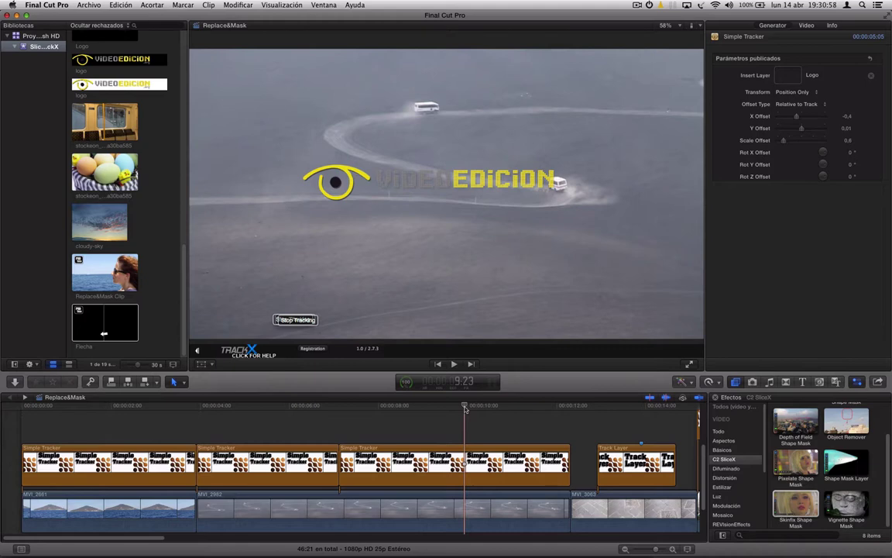
key("space")
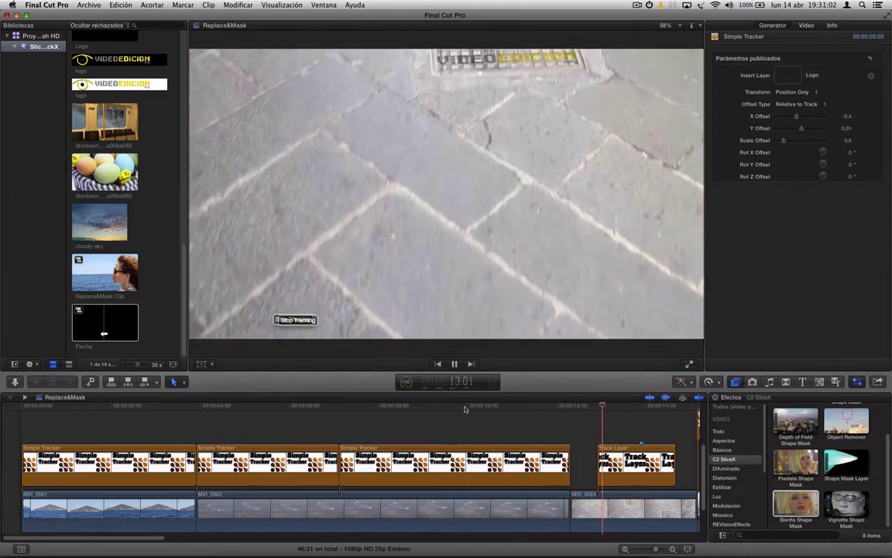
key("space")
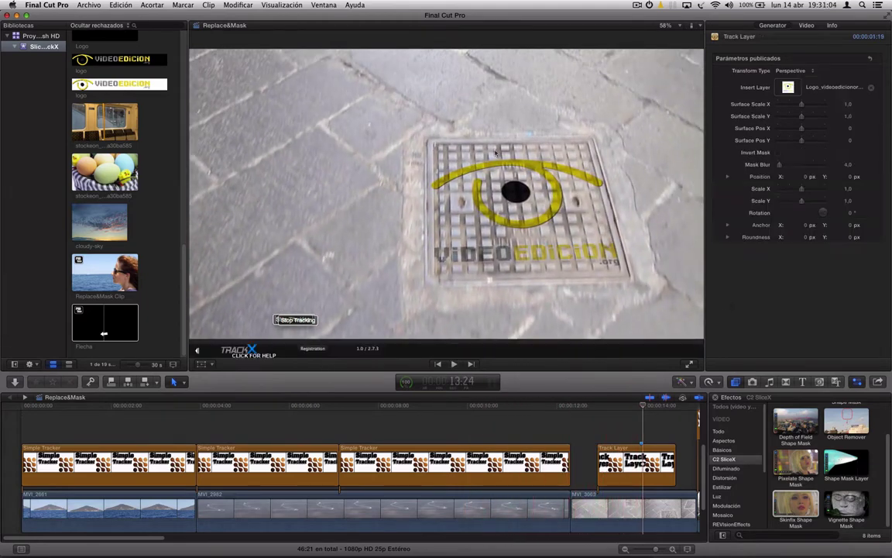
left_click_drag(167, 540, 267, 542)
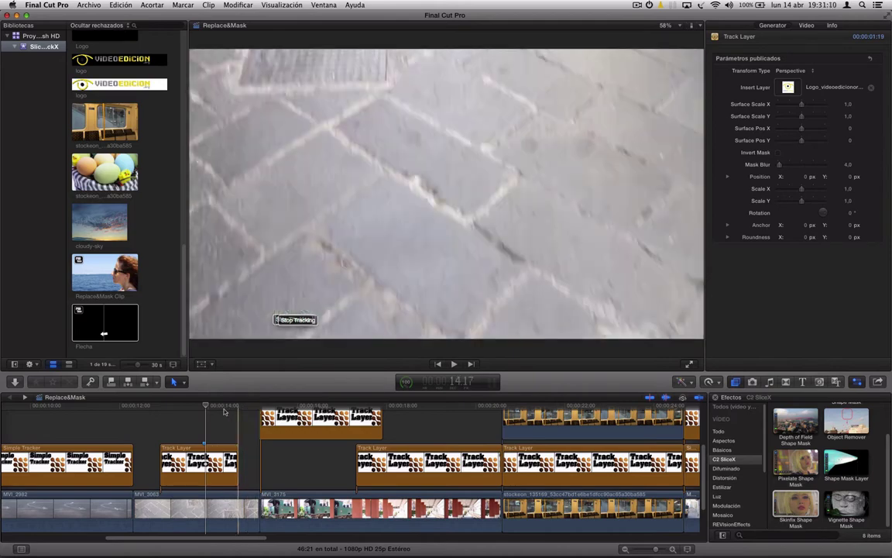
key("space")
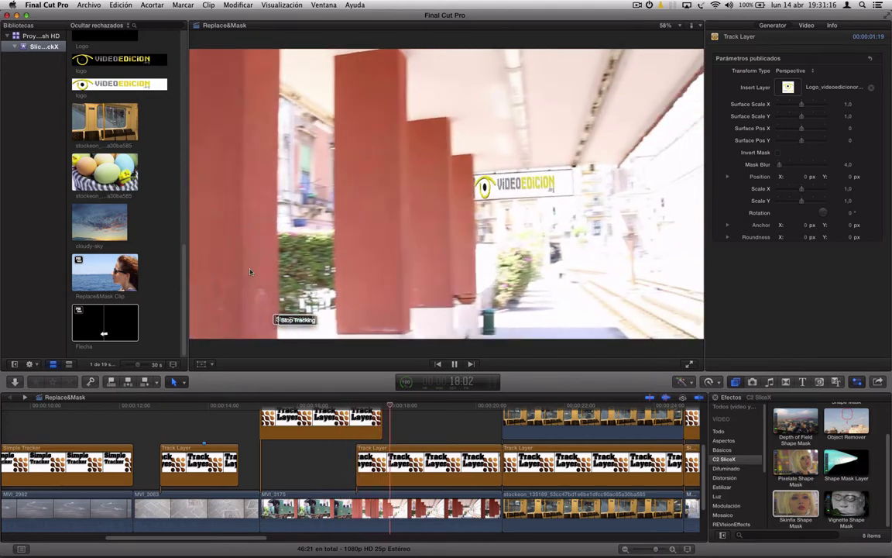
key("space")
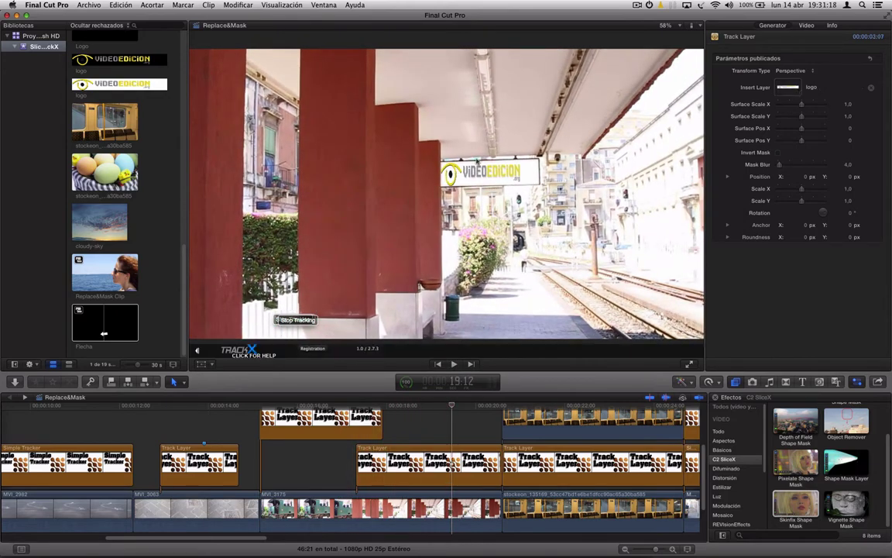
Step: Play the train window and truck shots, replaying the truck and stopping at the eggs clip
key("space")
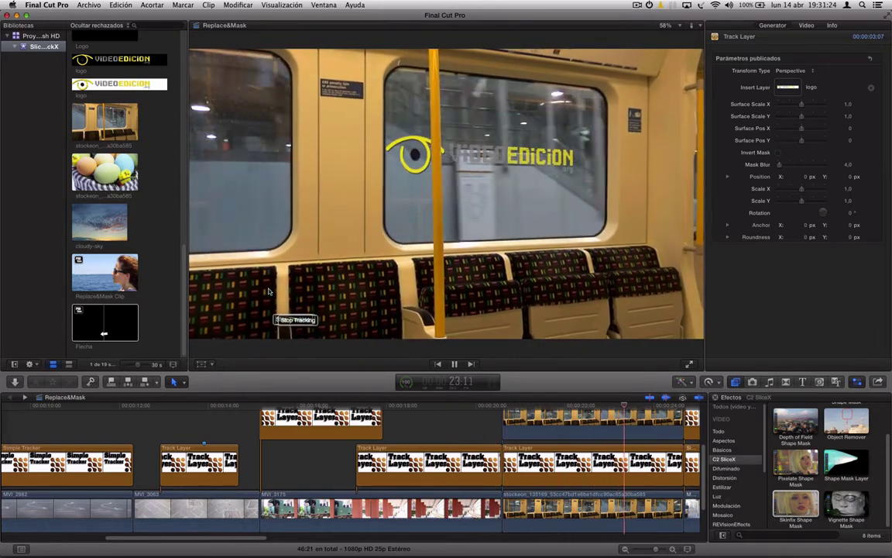
left_click(564, 406)
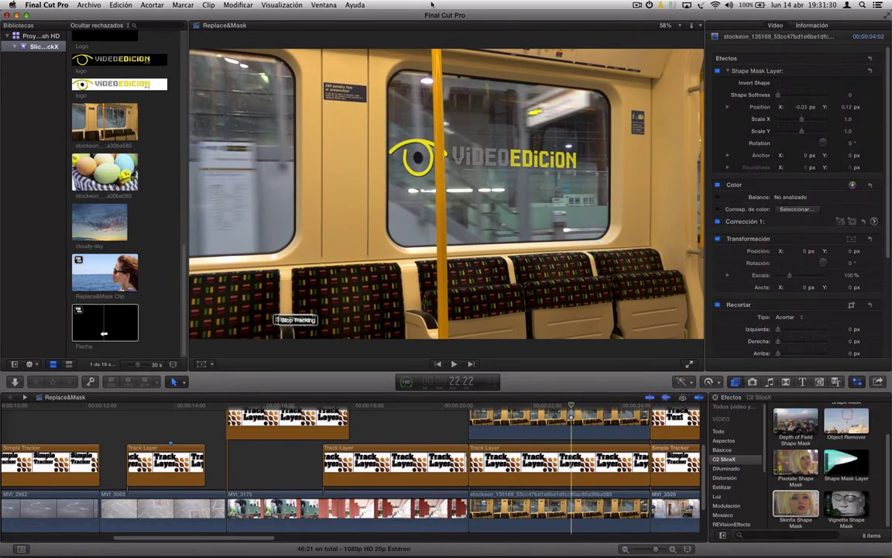
key("space")
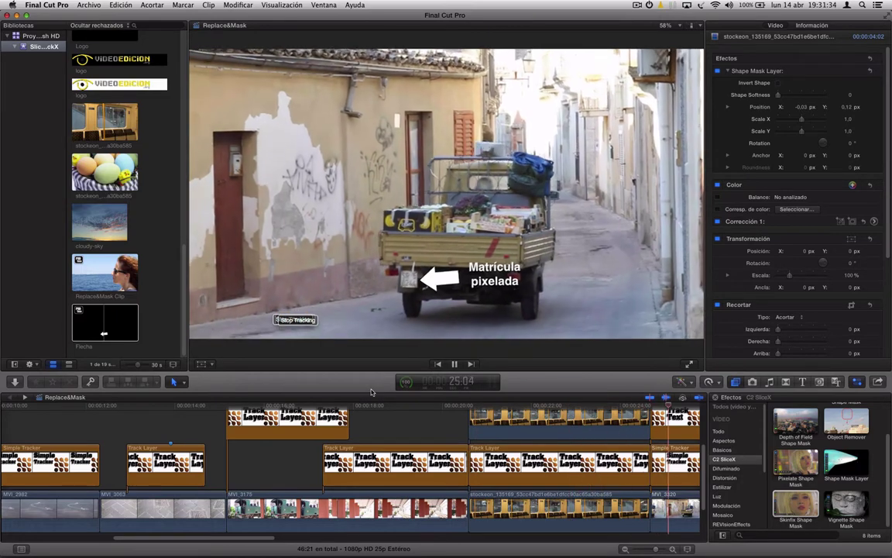
key("space")
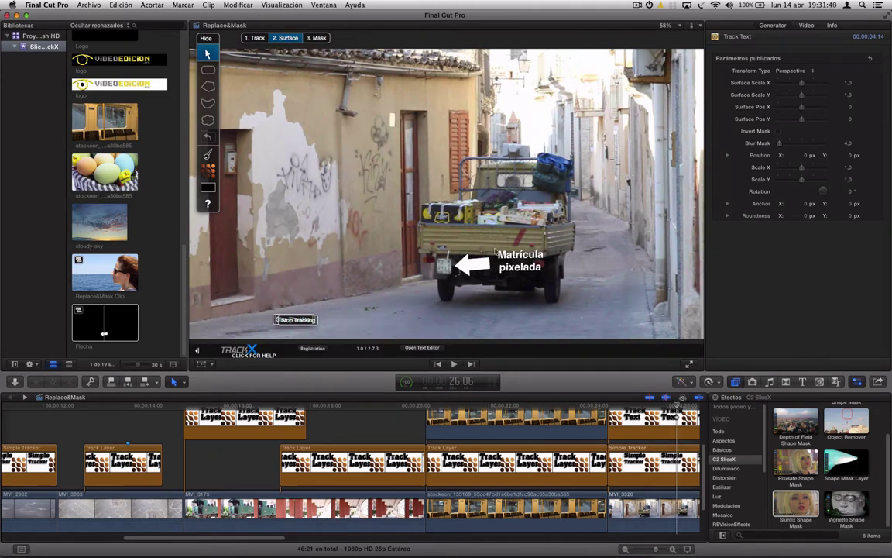
left_click(611, 406)
key("space")
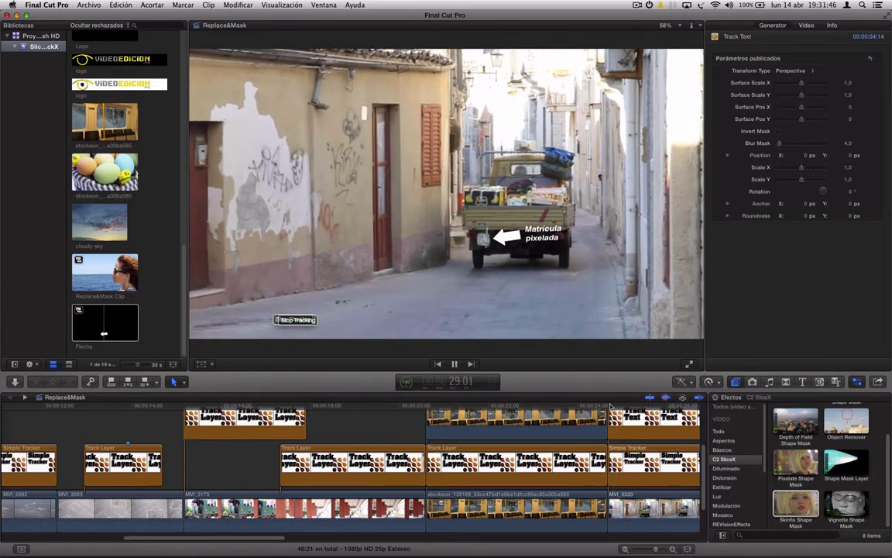
key("space")
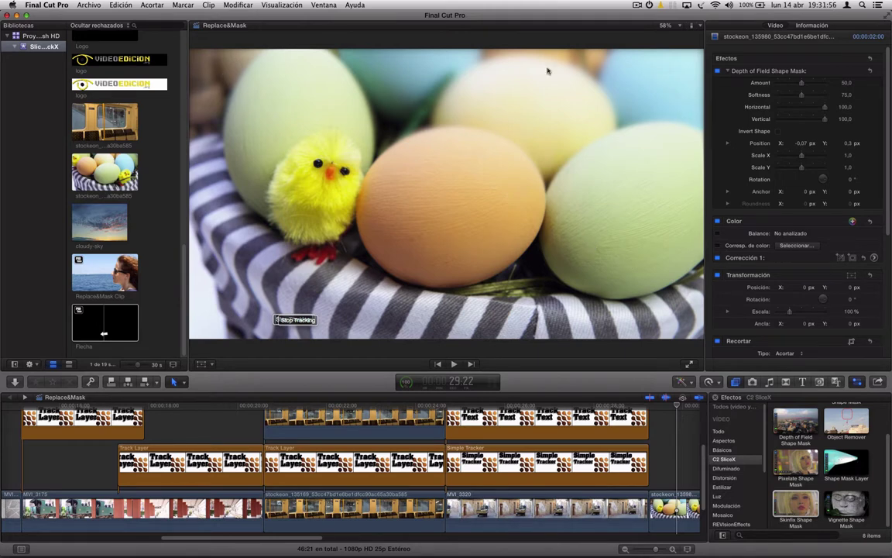
Step: Play through the vignetted, colour-isolated and blur-masked eggs shots, stopping on the sea scene
key("space")
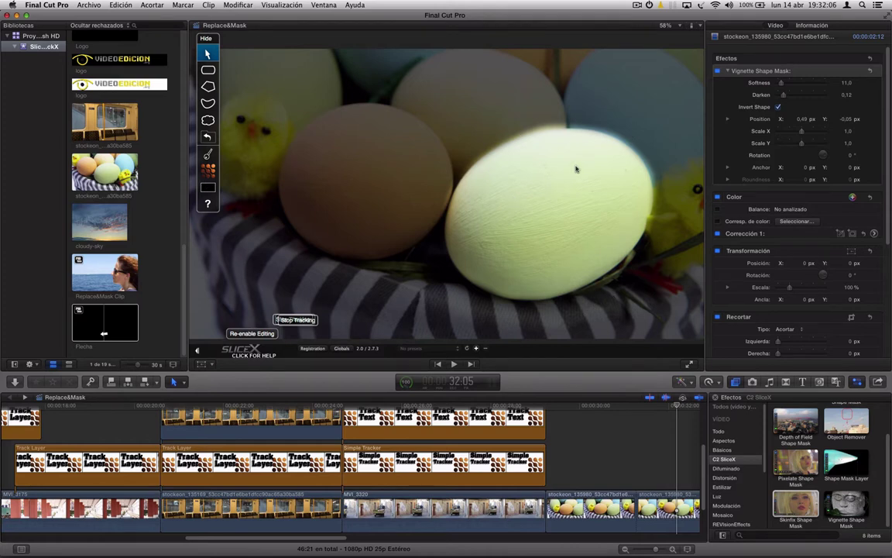
key("space")
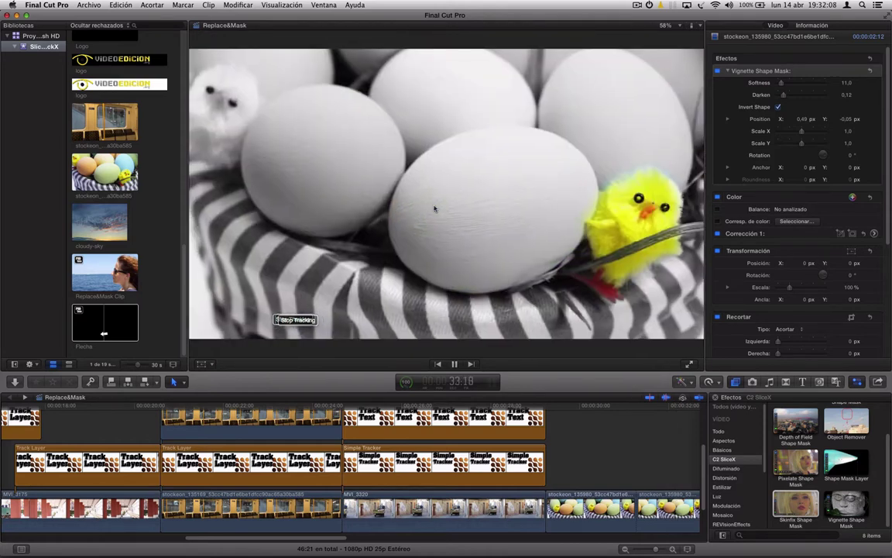
key("space")
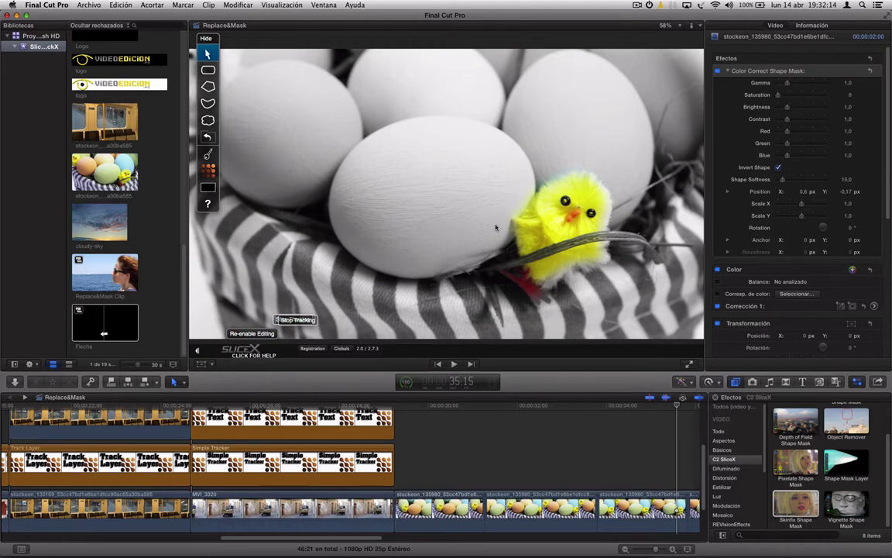
key("space")
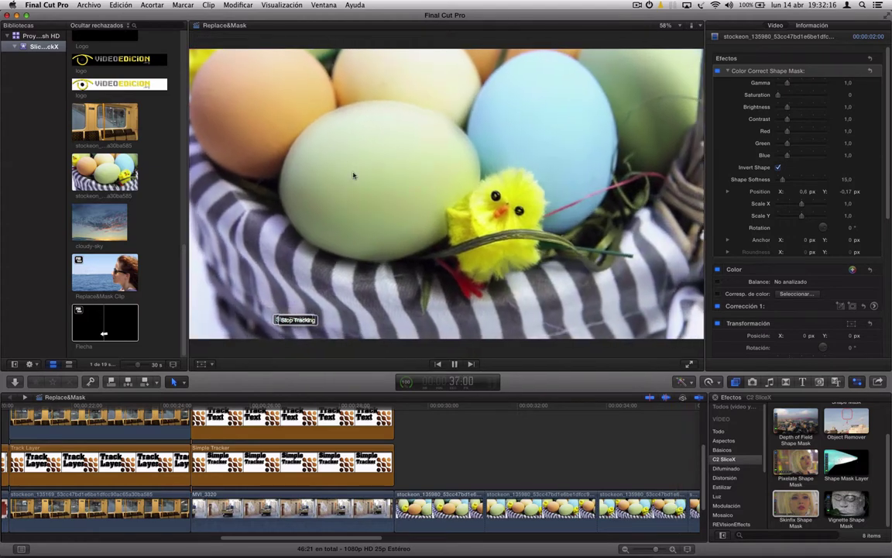
key("space")
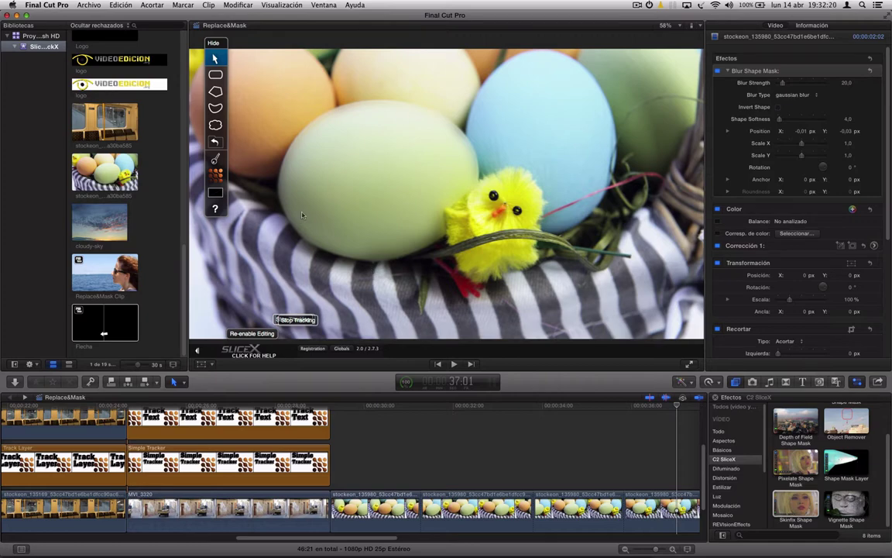
key("space")
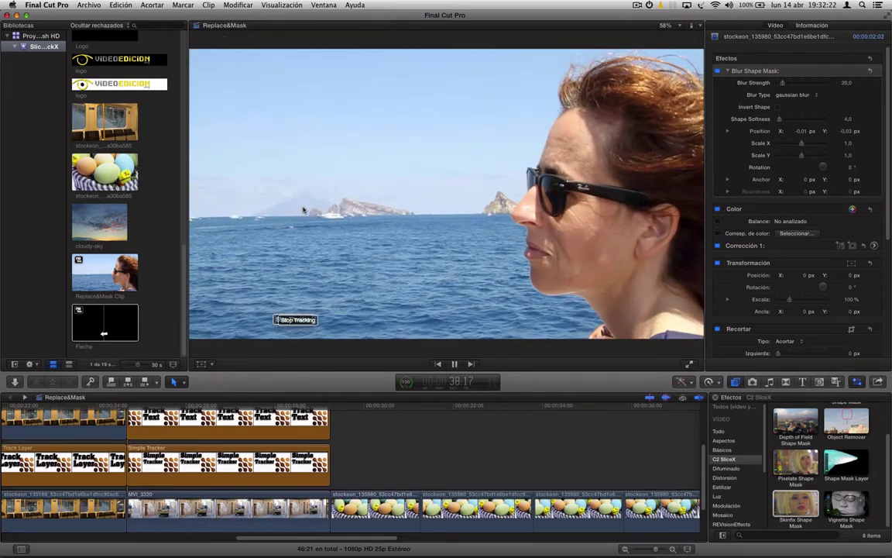
key("space")
Step: Play the Replace&Mask section and select its clip to show the Manipulador effect settings
scroll(456, 508, "right", 5)
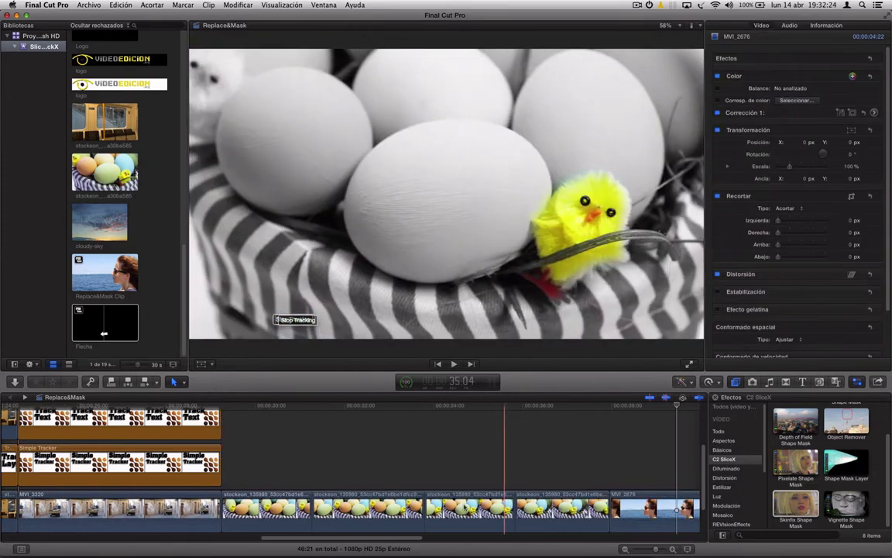
scroll(456, 535, "right", 3)
scroll(457, 540, "right", 5)
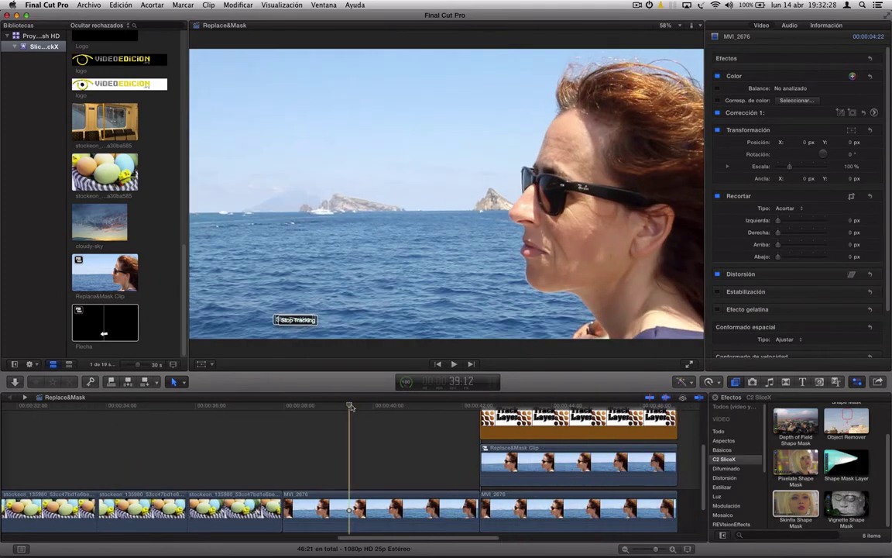
key("space")
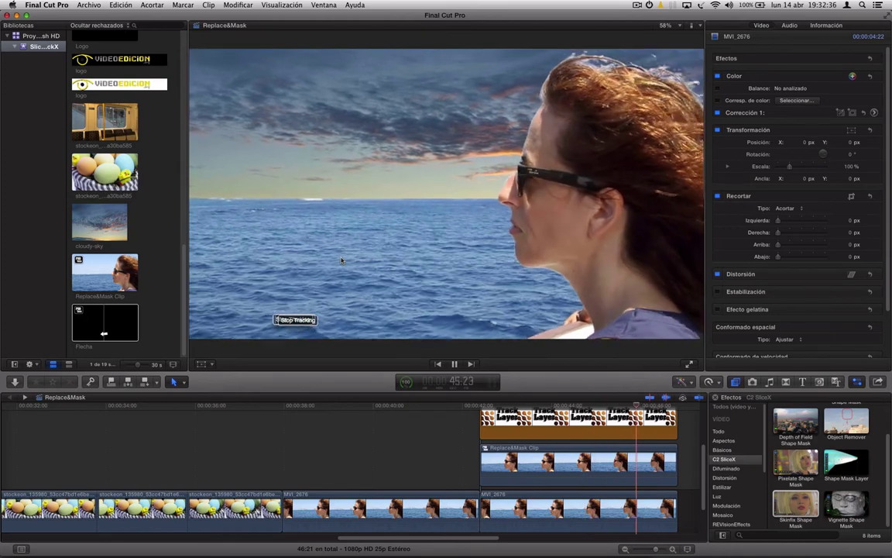
key("space")
left_click(509, 191)
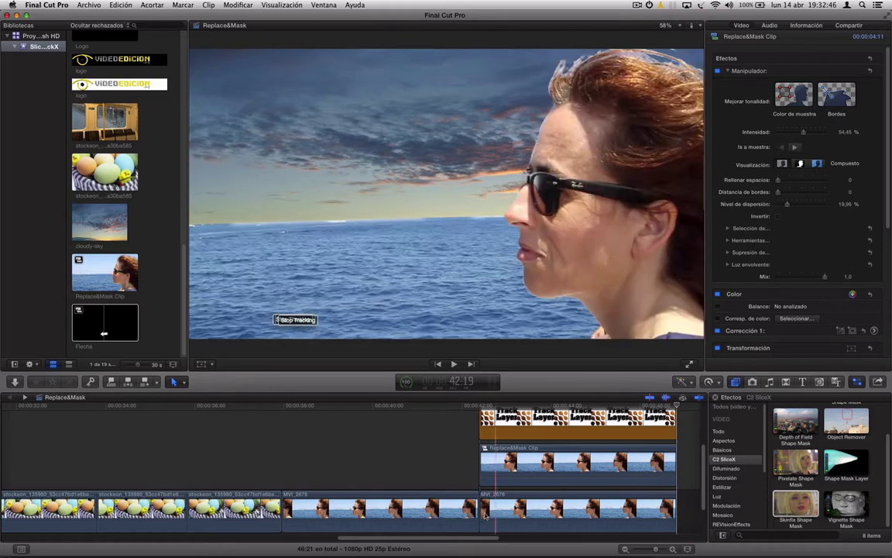
left_click_drag(419, 536, 127, 536)
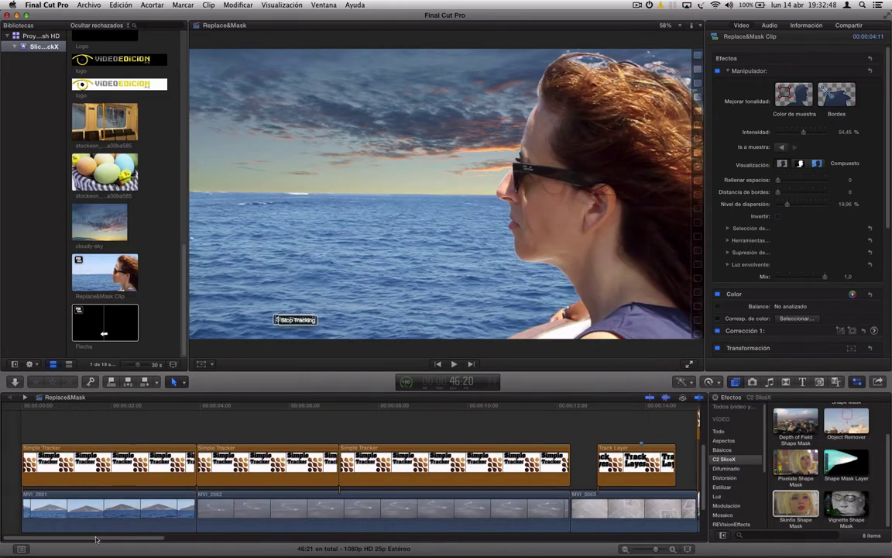
Step: Replay and scrub through the island shot with its tracked logo
left_click_drag(133, 405, 31, 411)
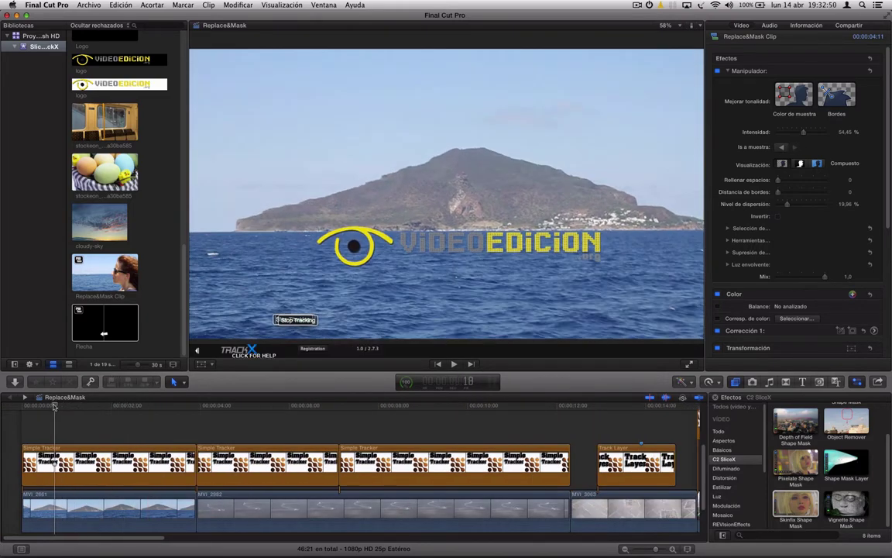
key("space")
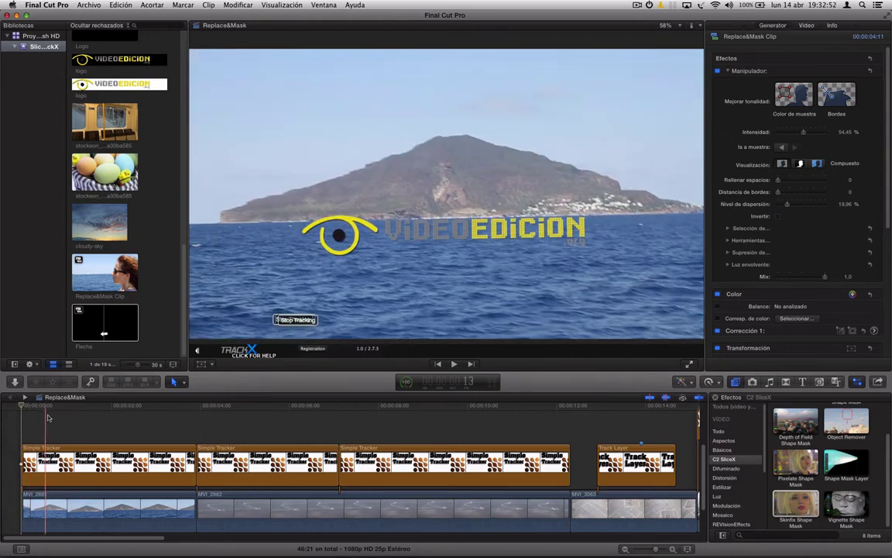
left_click_drag(33, 411, 21, 411)
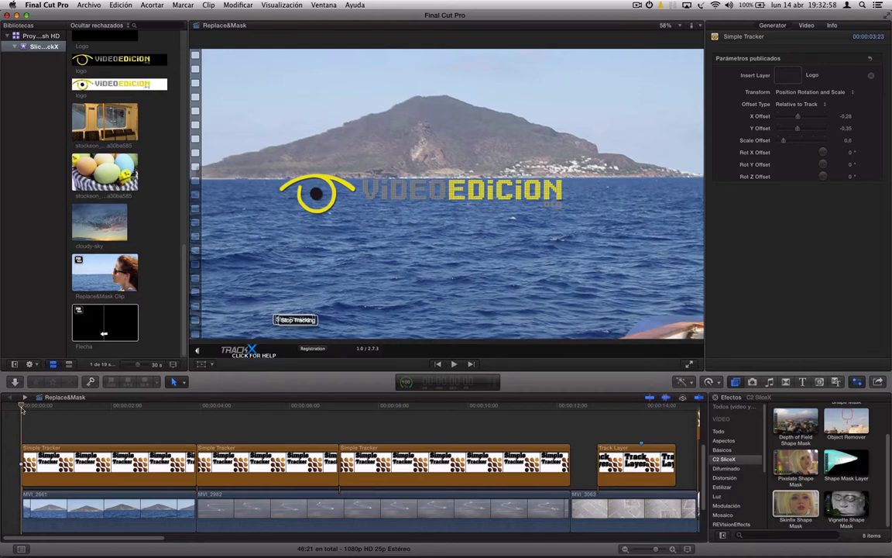
left_click_drag(23, 410, 651, 412)
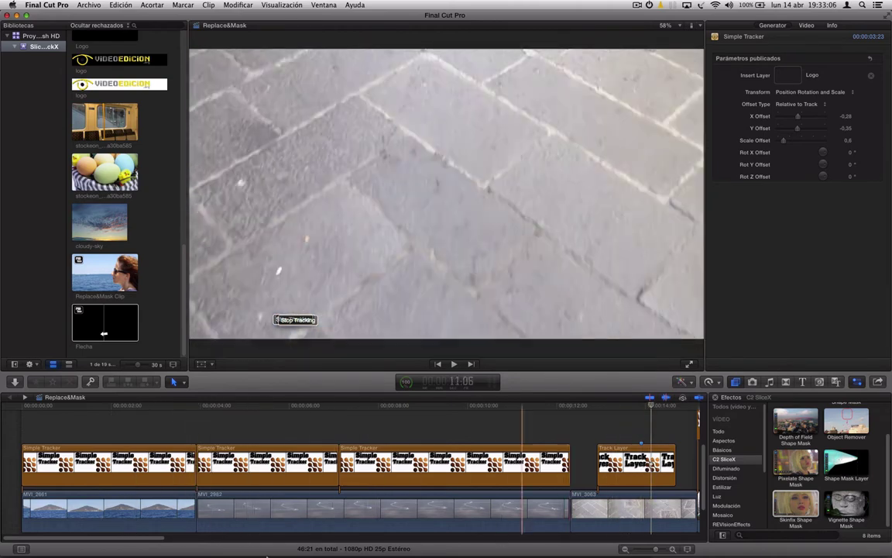
mouse_move(163, 543)
left_mouse_down()
mouse_move(286, 547)
mouse_move(170, 547)
left_mouse_up()
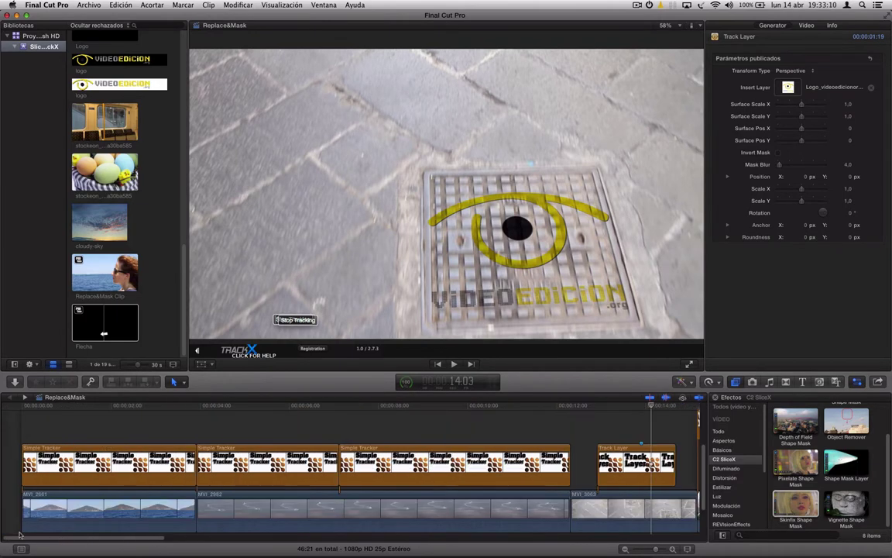
Step: Delete the first Simple Tracker clip and return to the project start
left_click(145, 464)
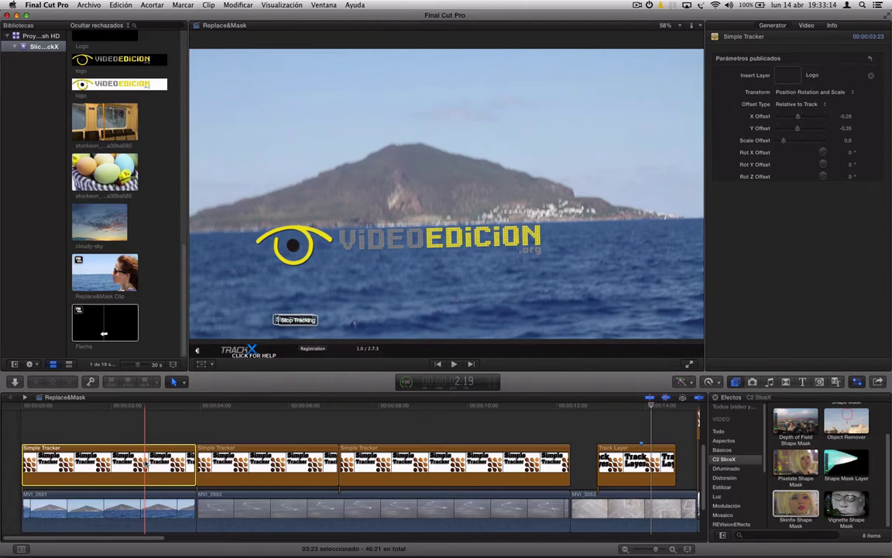
key("Delete")
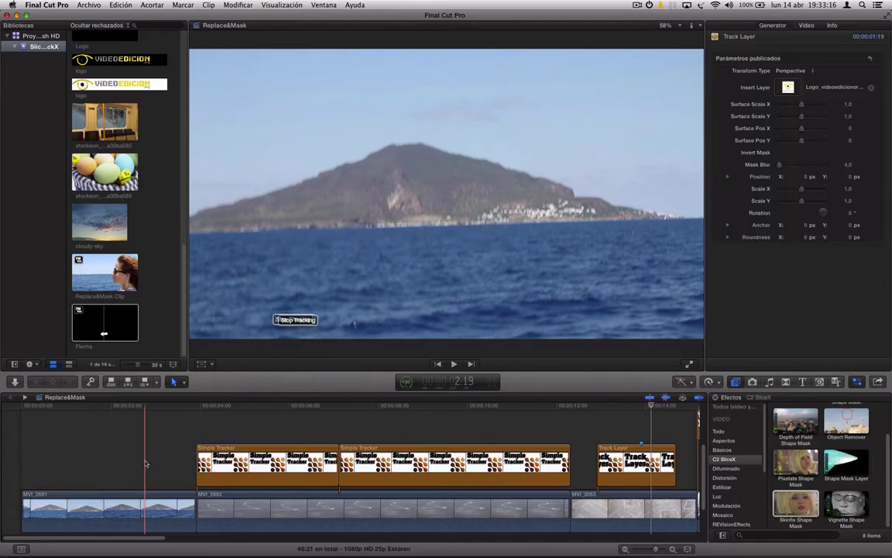
left_click(18, 416)
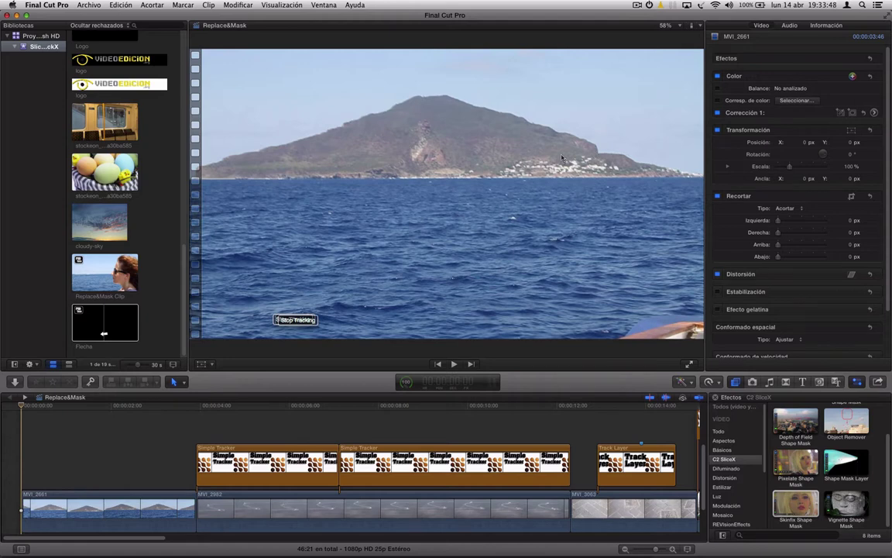
Step: Set the viewer zoom to 50% and list the C2 TrackX generators
left_click(666, 25)
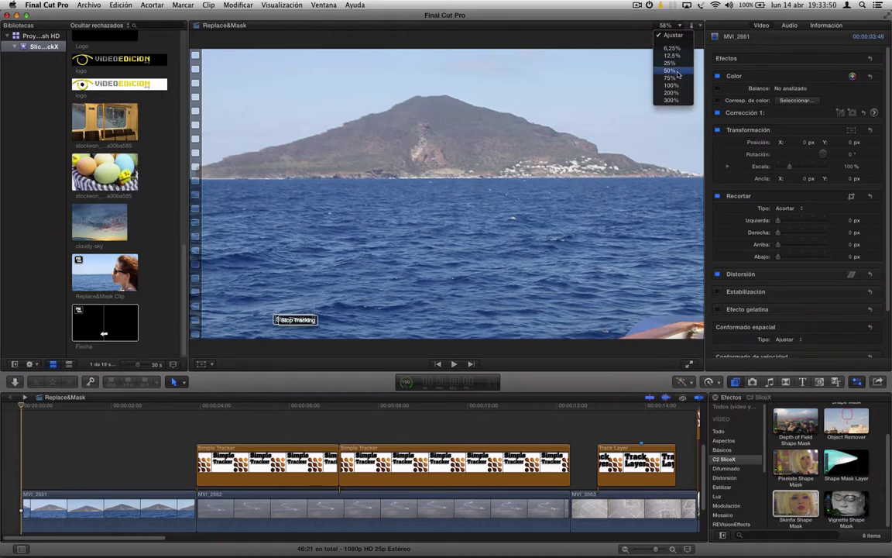
left_click(671, 70)
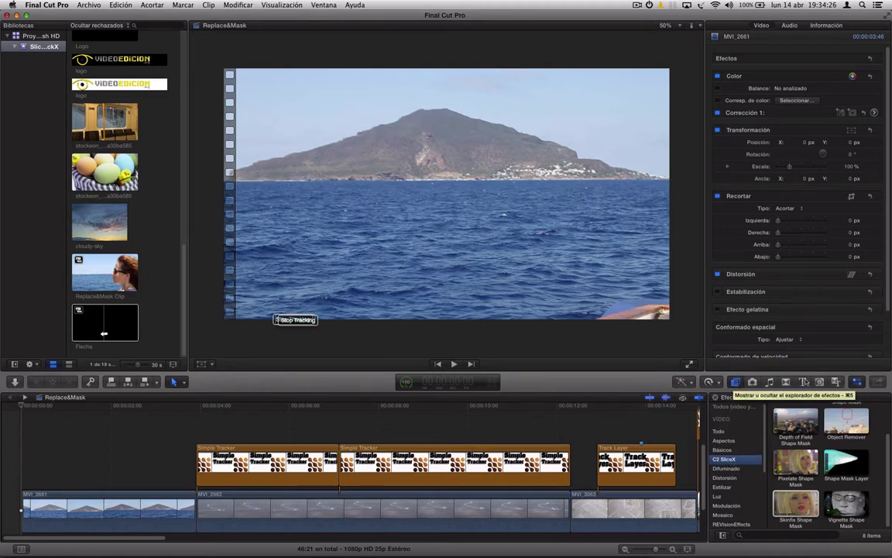
left_click(820, 381)
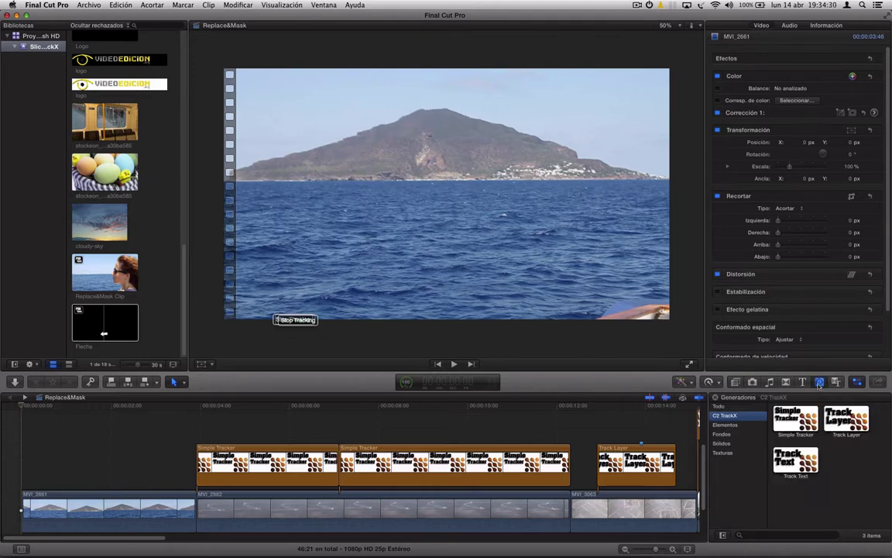
Step: Place Simple Tracker above MVI_2661 at the project start and trim it to 3:23
left_click(793, 419)
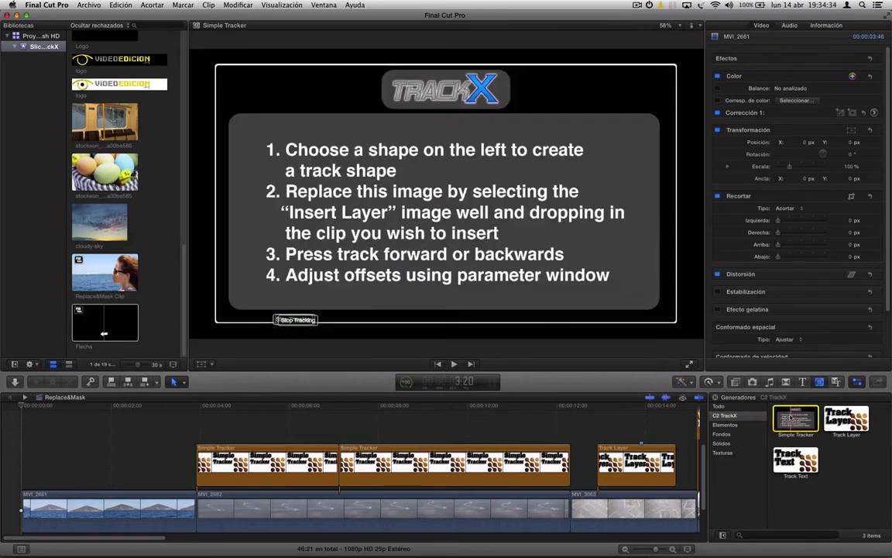
left_click_drag(793, 419, 22, 443)
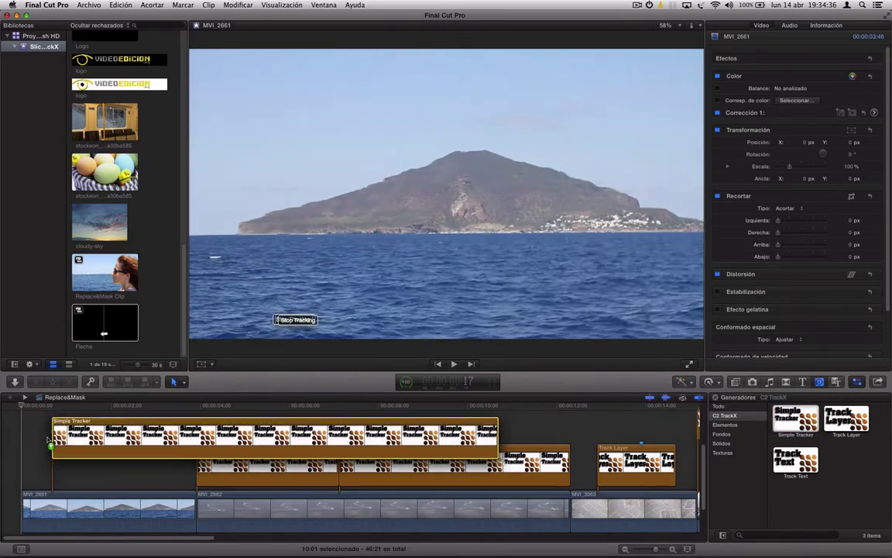
left_click(462, 421)
left_click_drag(467, 421, 189, 433)
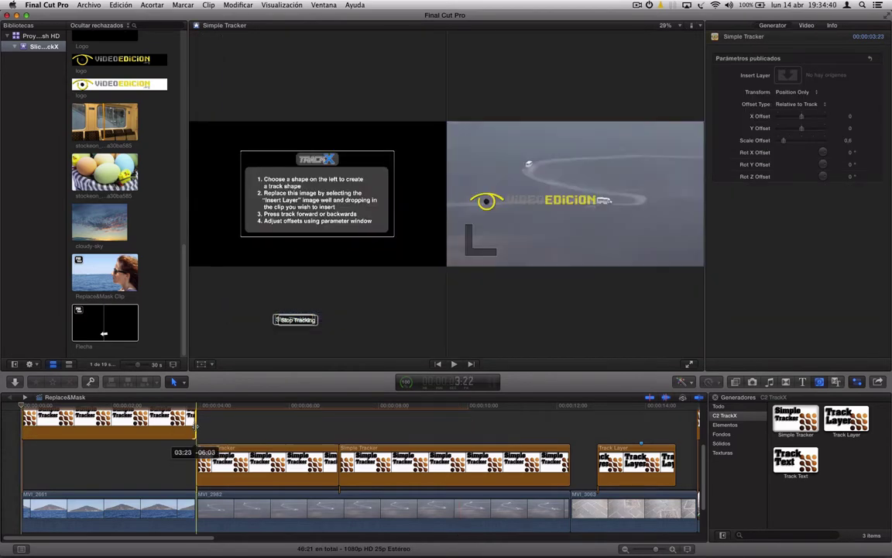
left_click(153, 457)
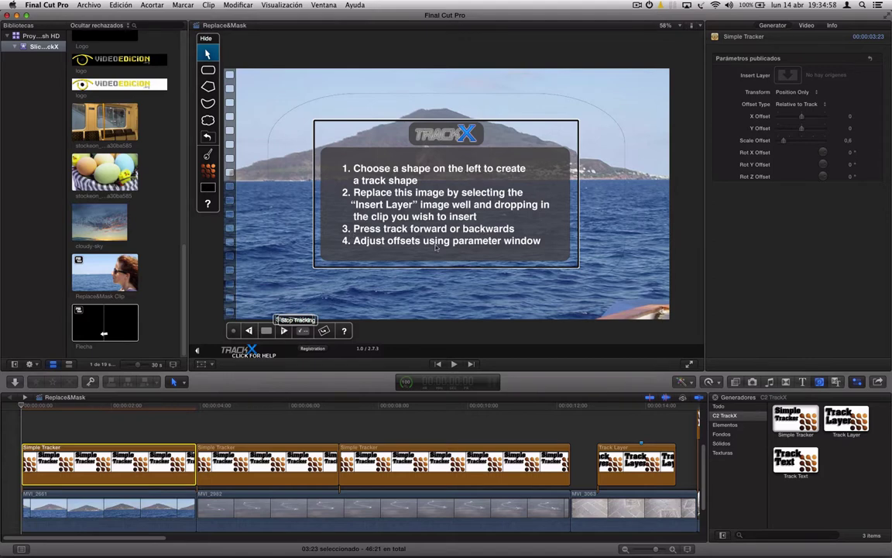
Step: Draw a TrackX polygon along the horizon up to both top corners, enclosing sky and island
left_click(208, 88)
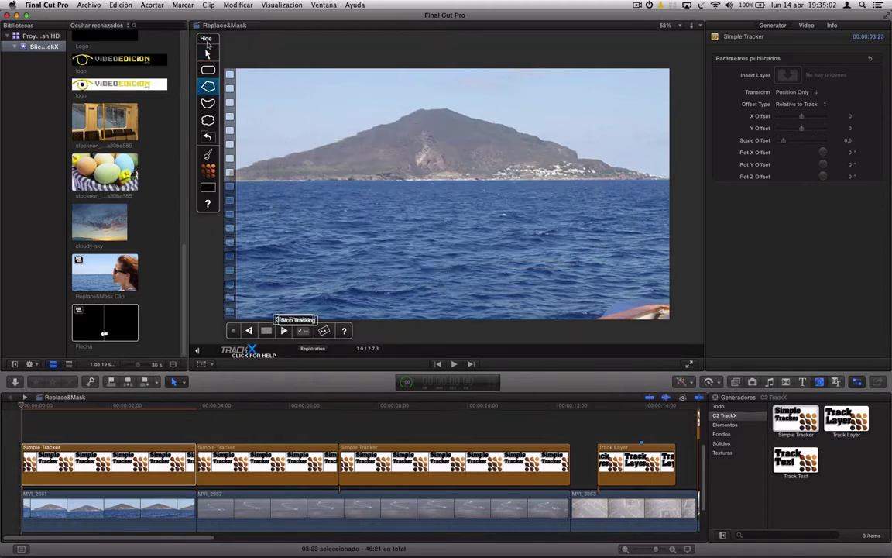
left_click_drag(211, 41, 203, 46)
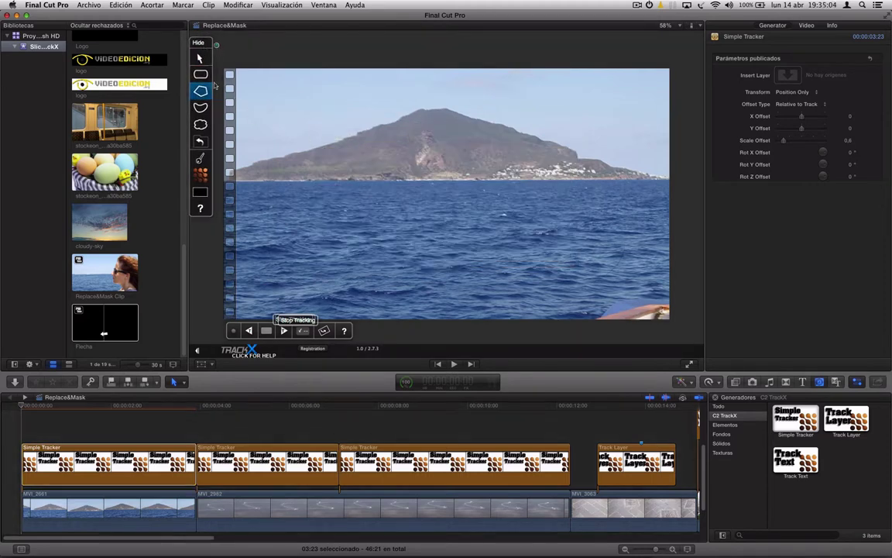
left_click(228, 183)
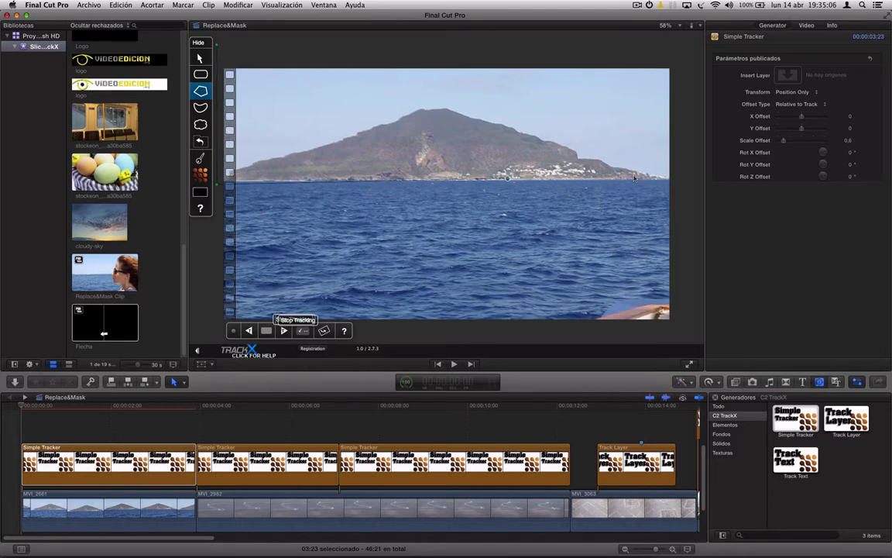
left_click(661, 176)
left_click(679, 180)
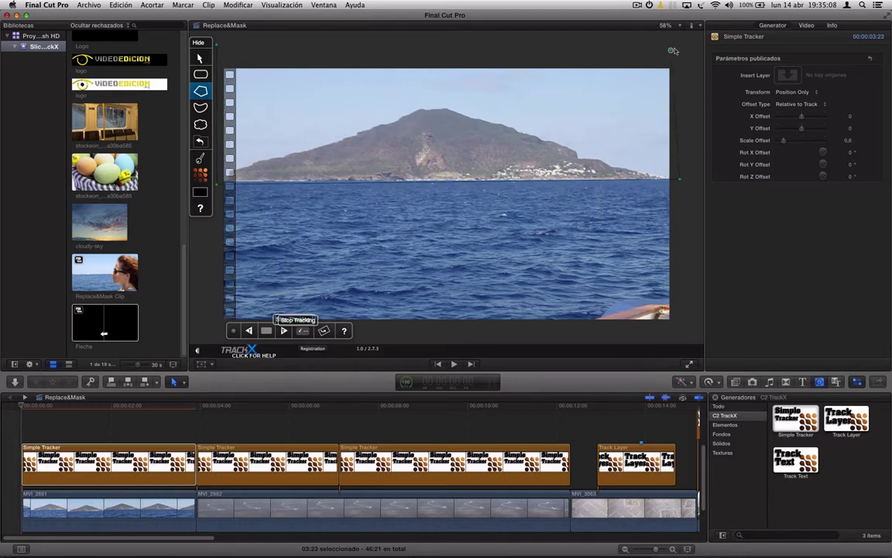
left_click(680, 45)
left_click(217, 45)
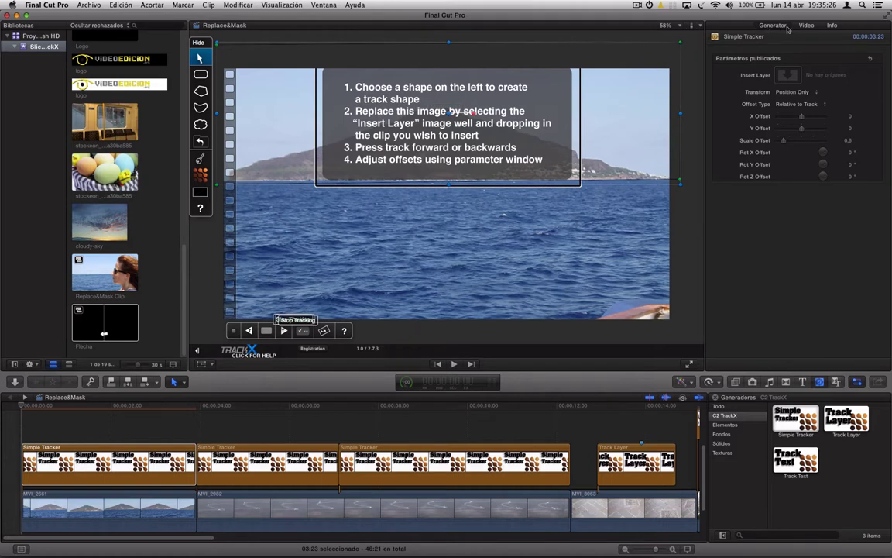
Step: Pick the Logo clip for Simple Tracker's Insert Layer well and apply it with Aplicar
left_click(788, 73)
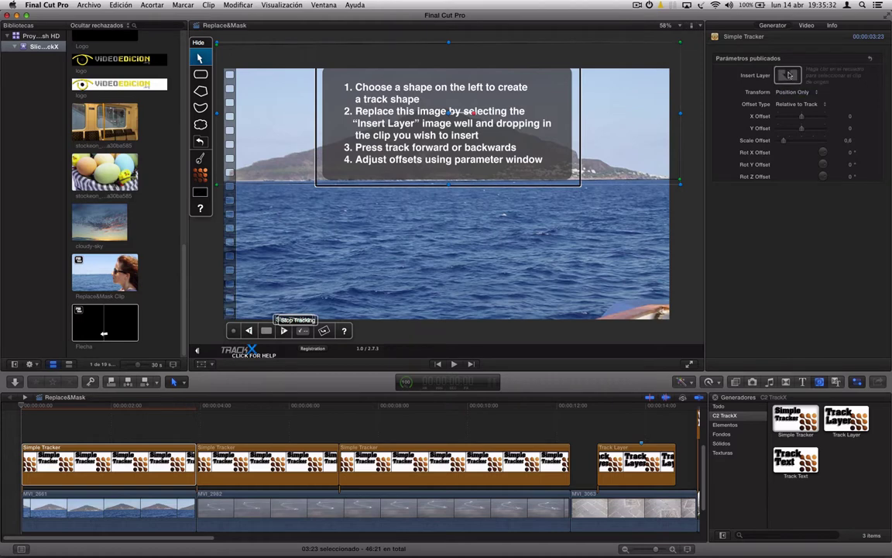
left_click(789, 74)
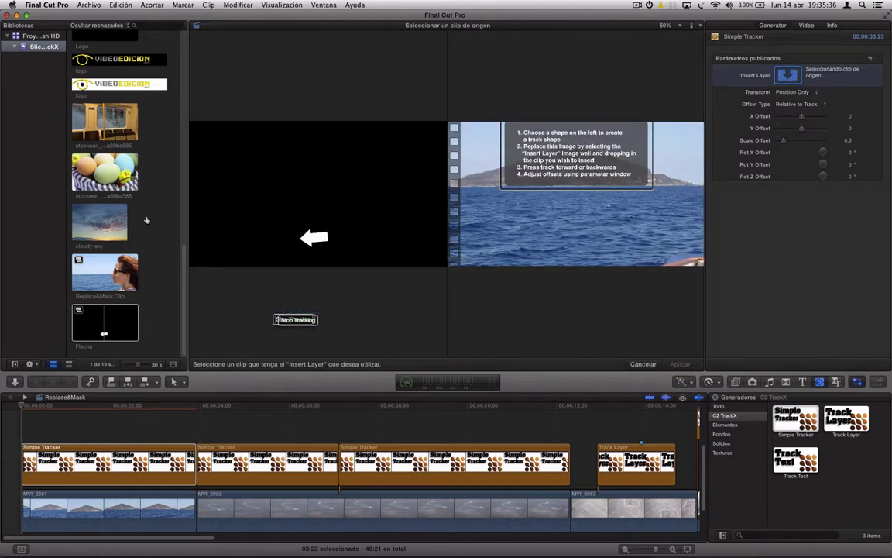
left_click_drag(186, 314, 193, 251)
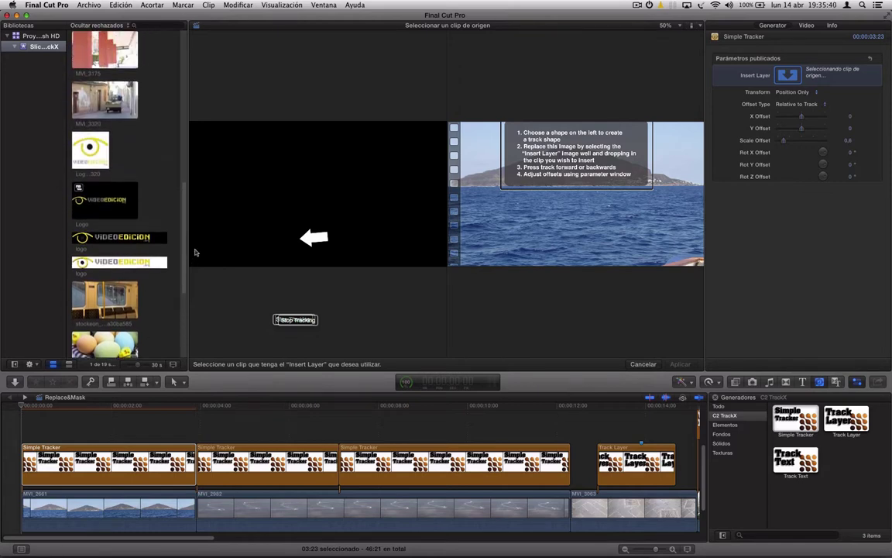
left_click(108, 204)
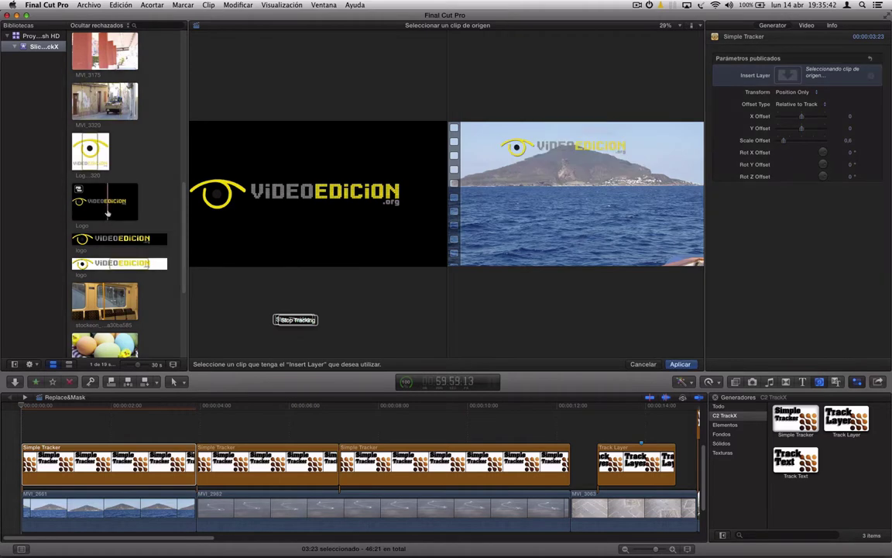
left_click(680, 364)
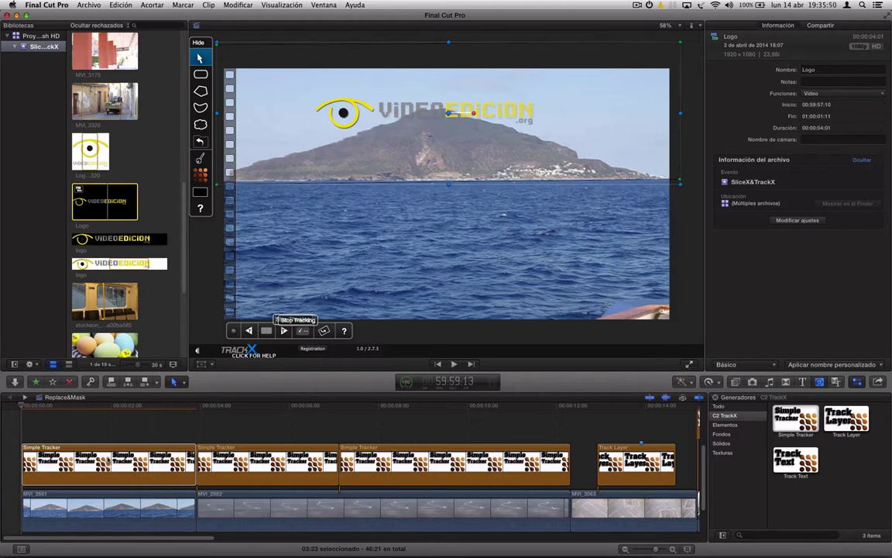
Step: Select the first Simple Tracker clip, adjust the track shape's rotation and lower the logo's Y Offset
left_click(97, 457)
left_click(77, 457)
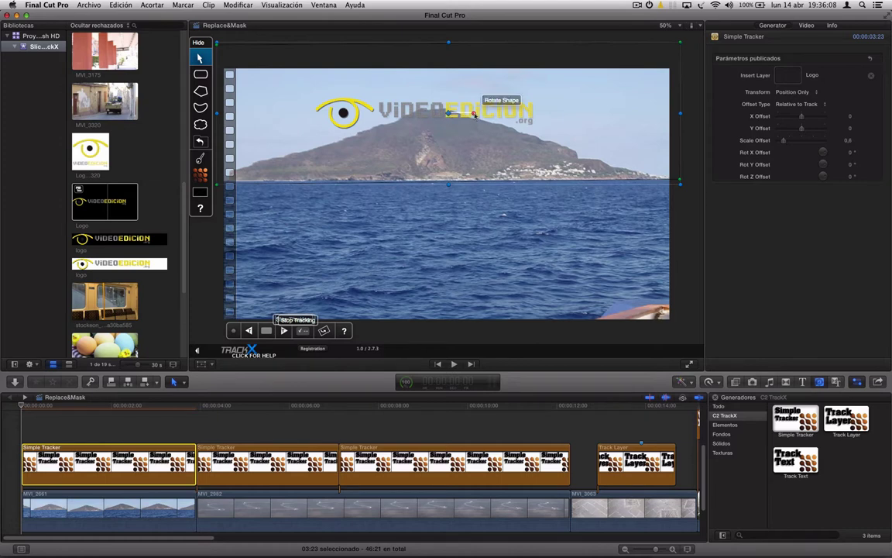
left_click_drag(474, 114, 572, 119)
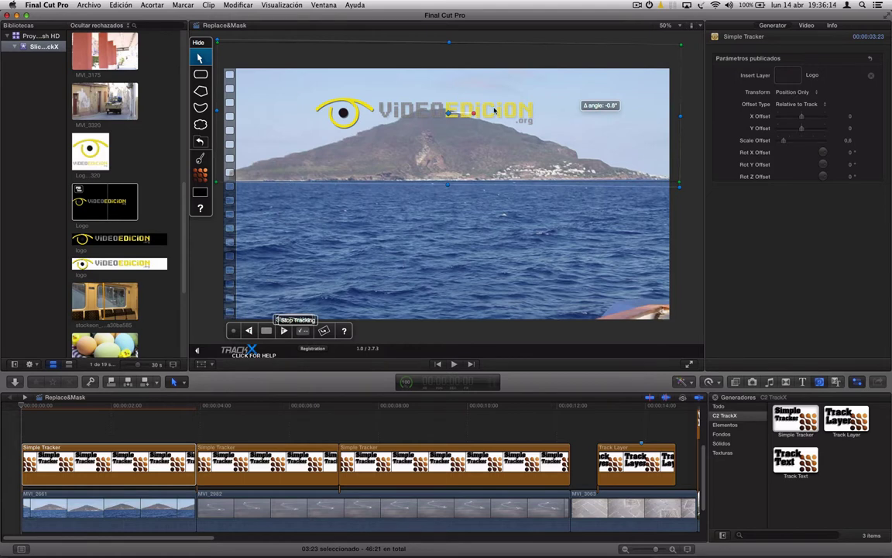
mouse_move(494, 111)
left_mouse_down()
mouse_move(474, 111)
mouse_move(682, 114)
left_mouse_up()
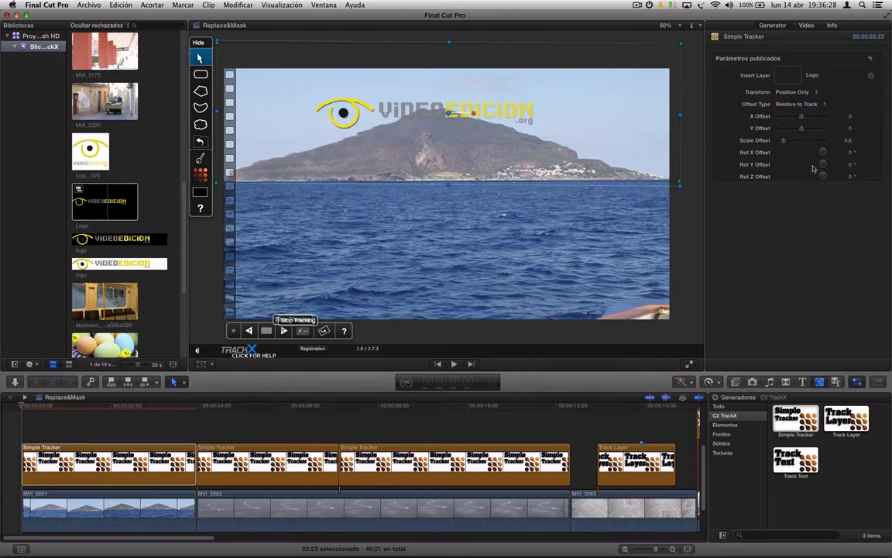
left_click_drag(802, 128, 800, 131)
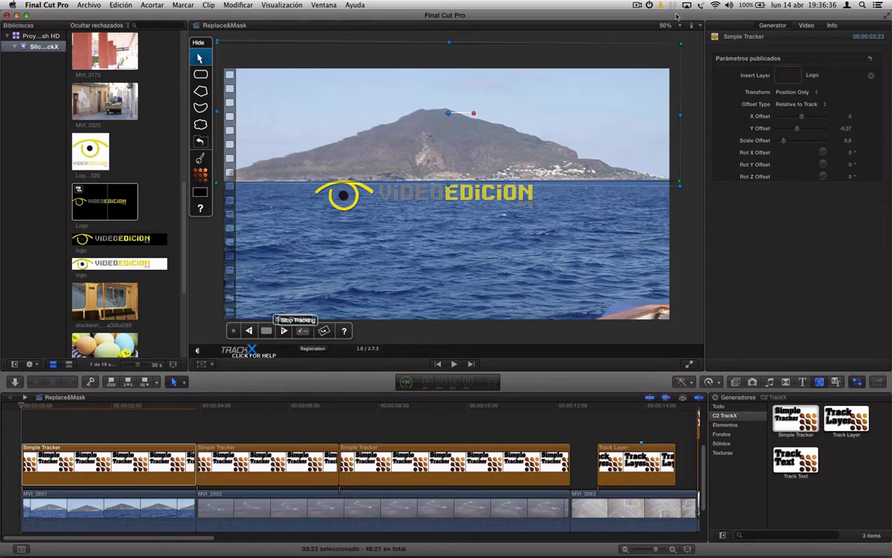
left_click(638, 5)
left_click(649, 34)
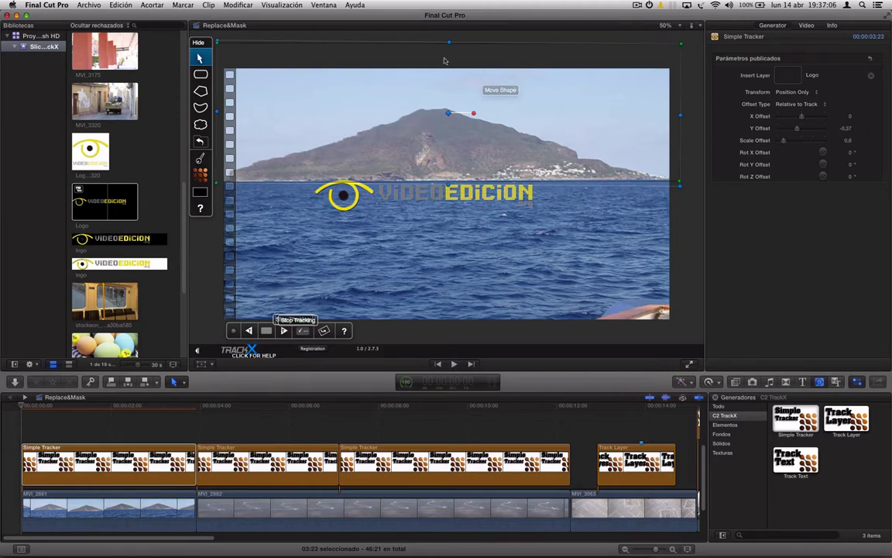
Step: Shrink the tracking shape's height in two passes and lower it onto the island
left_click_drag(449, 45, 447, 67)
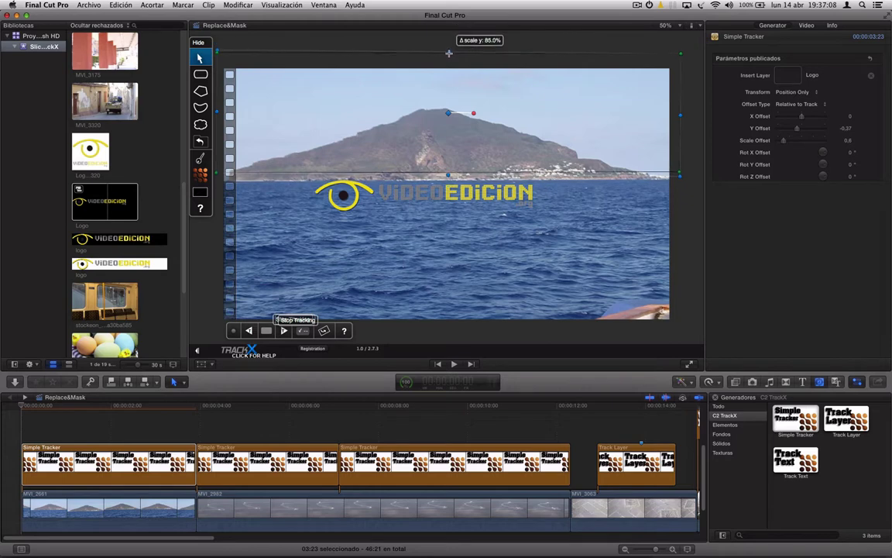
left_click_drag(447, 114, 448, 135)
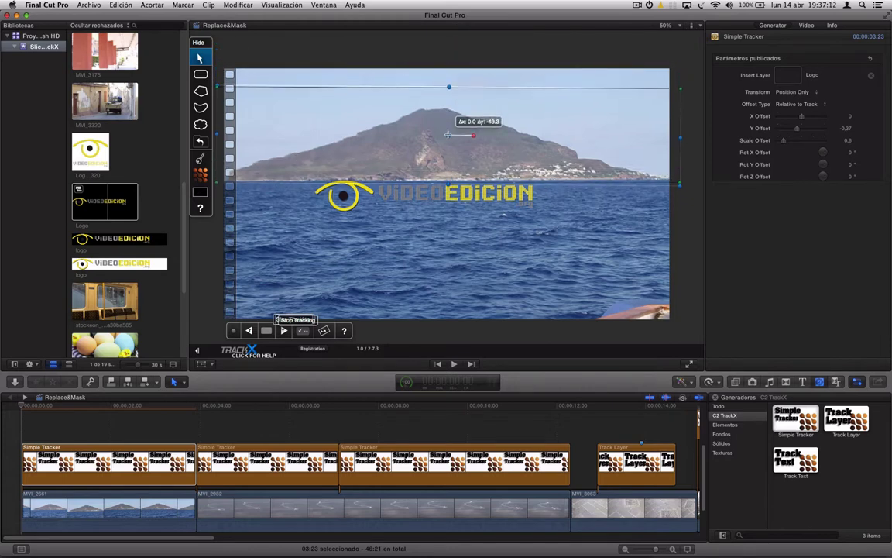
left_click_drag(446, 88, 447, 98)
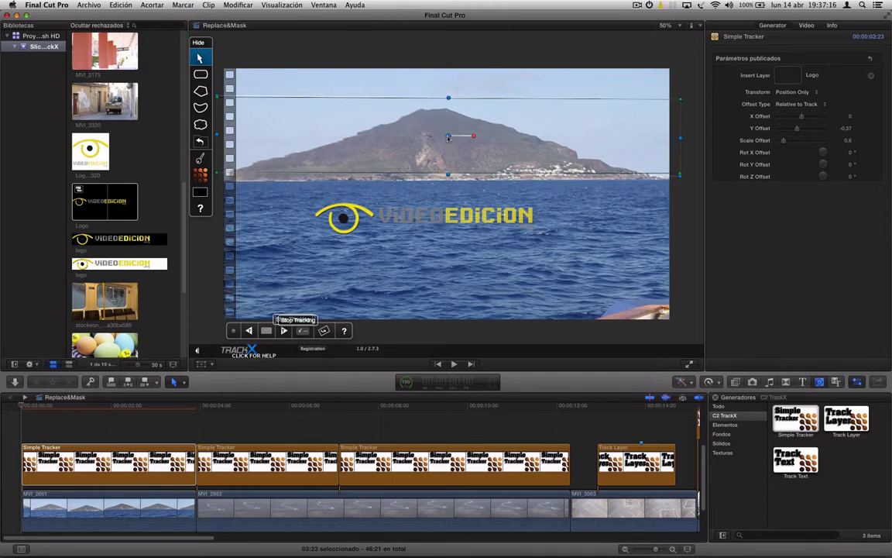
left_click_drag(448, 136, 447, 145)
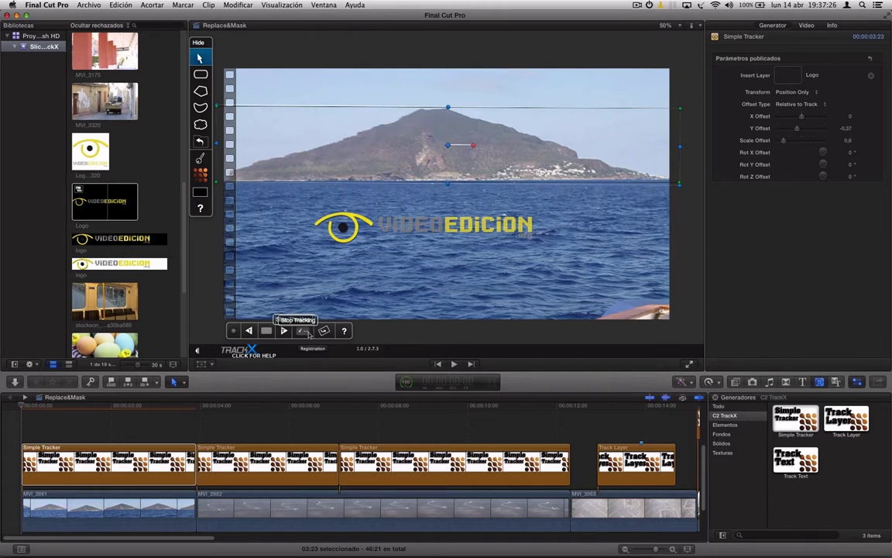
left_click(306, 333)
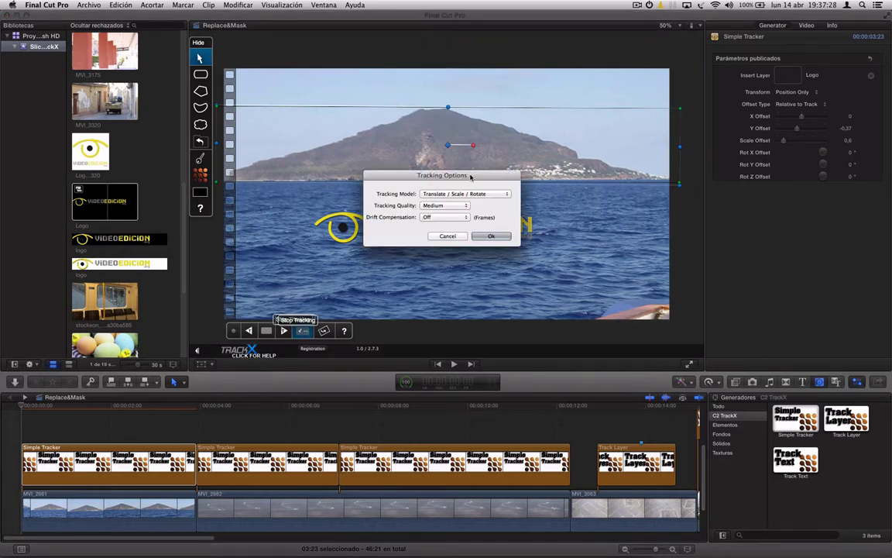
left_click_drag(455, 200, 451, 217)
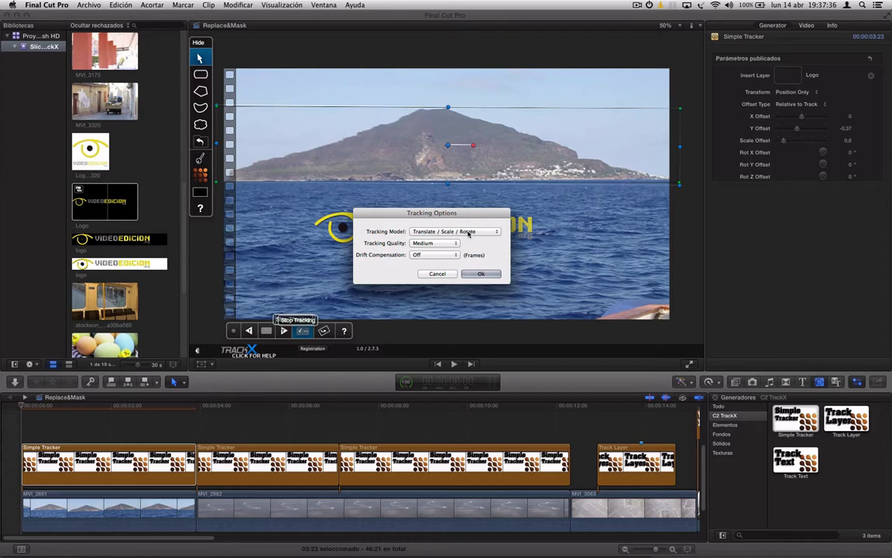
left_click(467, 232)
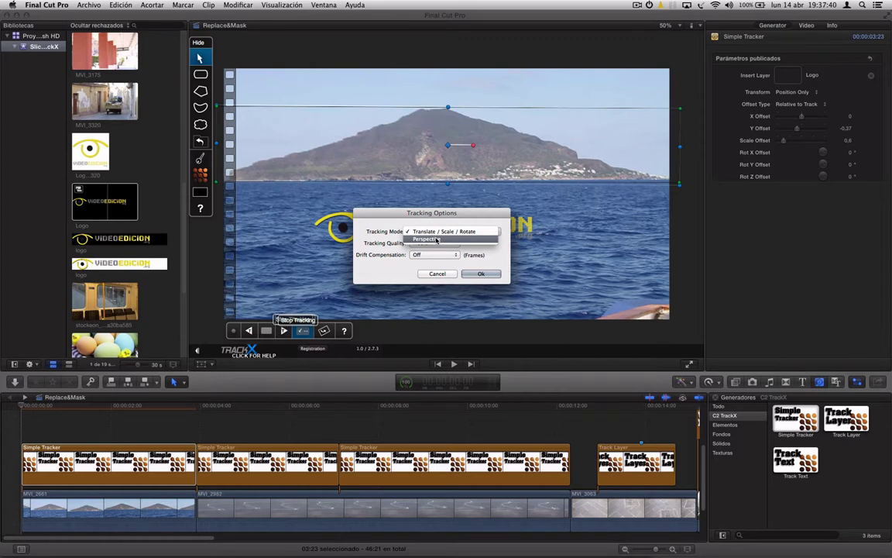
left_click(438, 232)
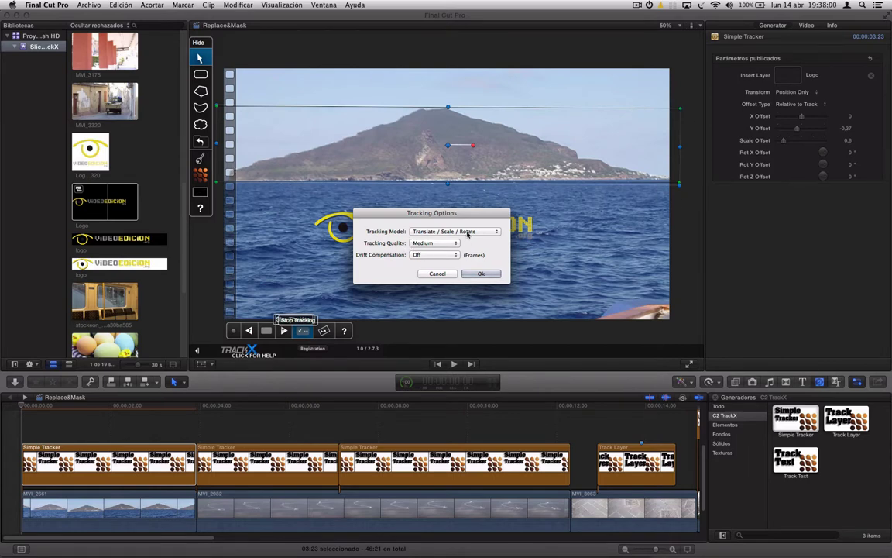
left_click(417, 232)
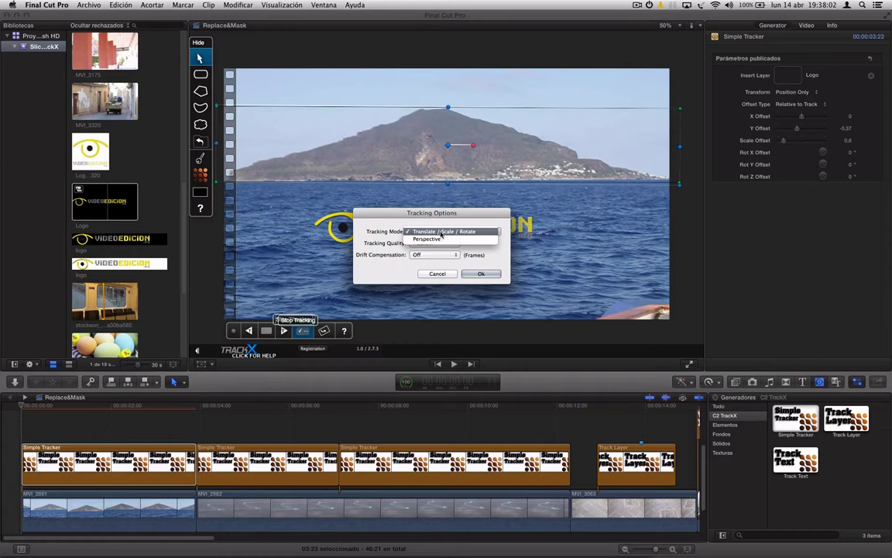
left_click(440, 232)
left_click(430, 245)
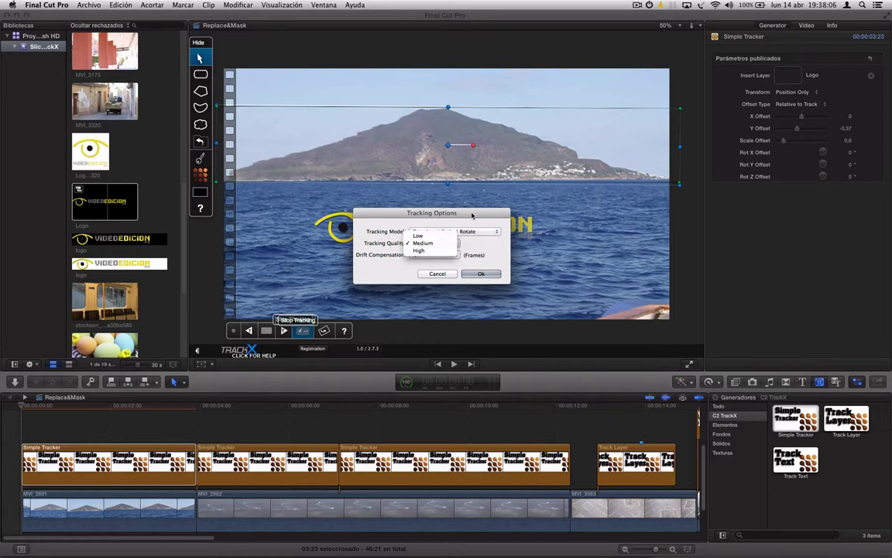
left_click(426, 244)
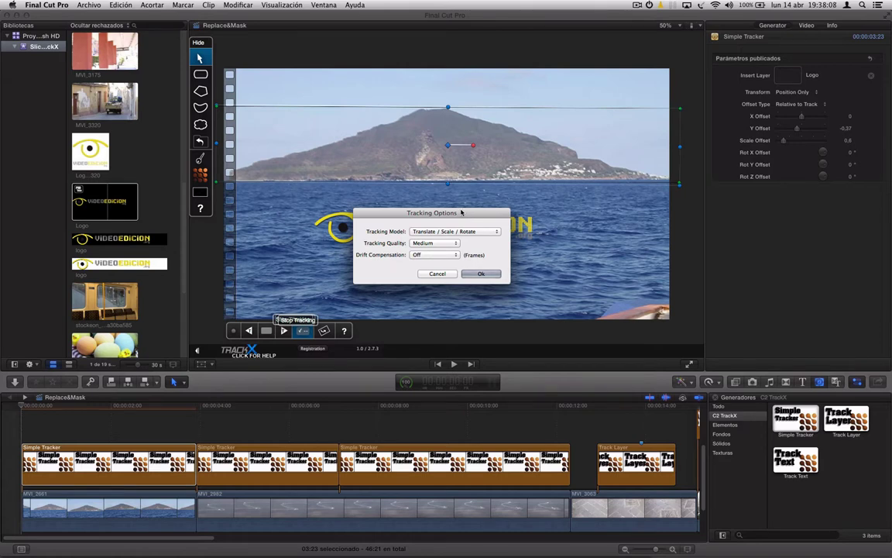
left_click(417, 232)
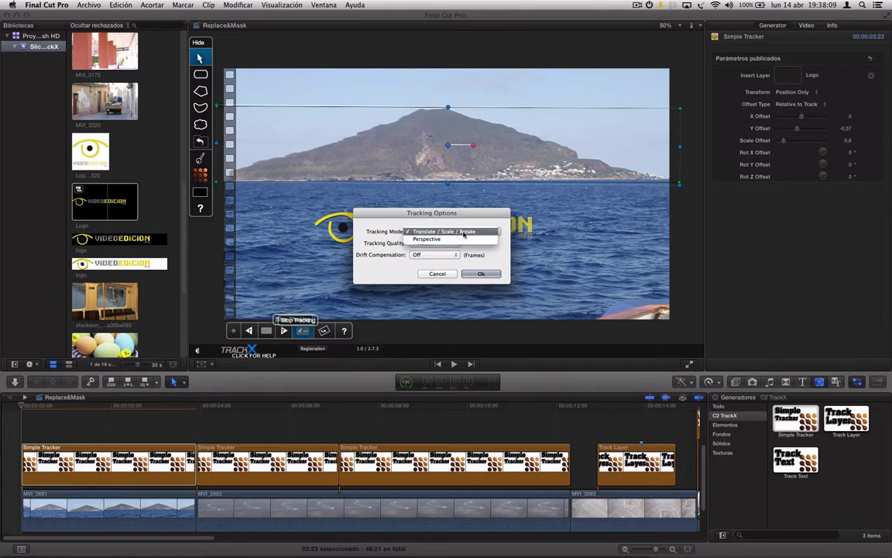
left_click(424, 231)
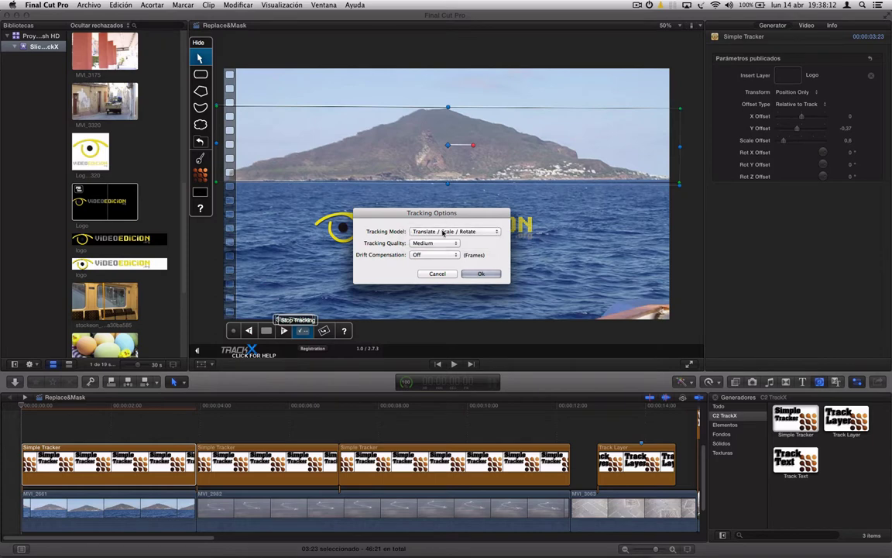
left_click(422, 243)
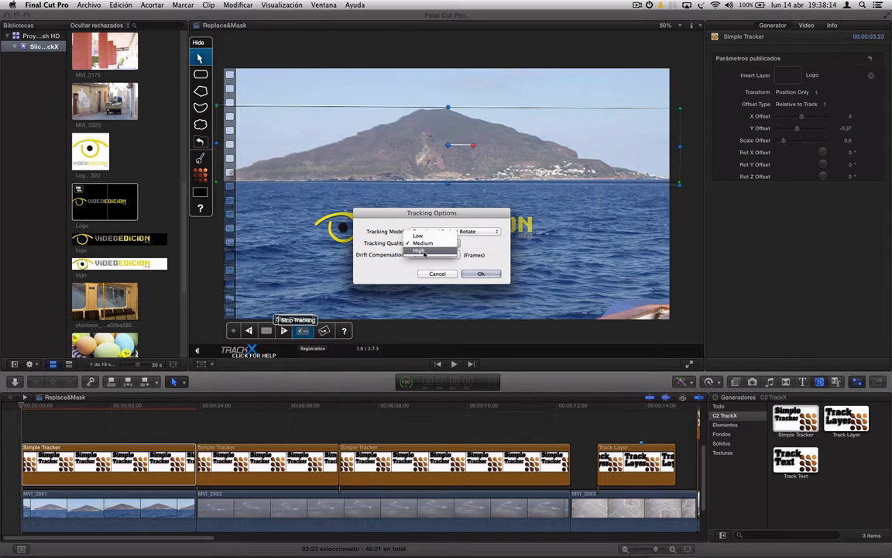
left_click(423, 243)
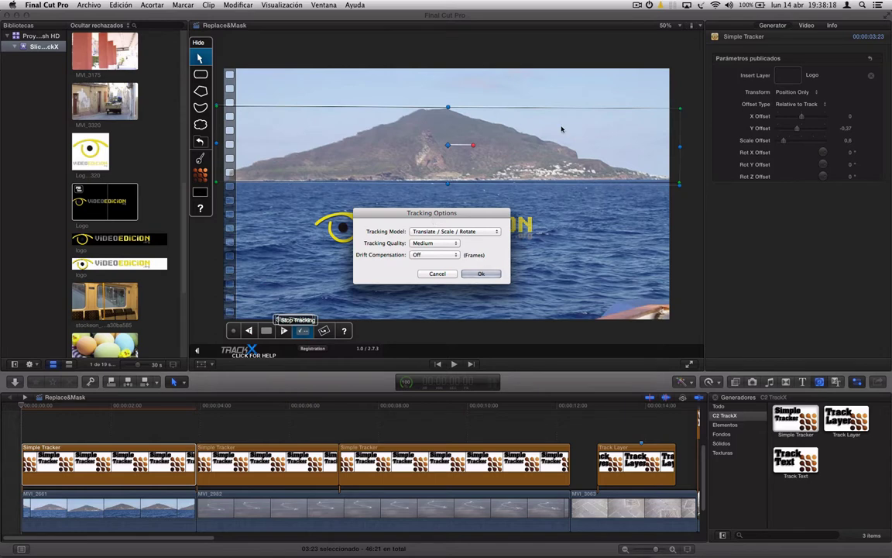
left_click(428, 244)
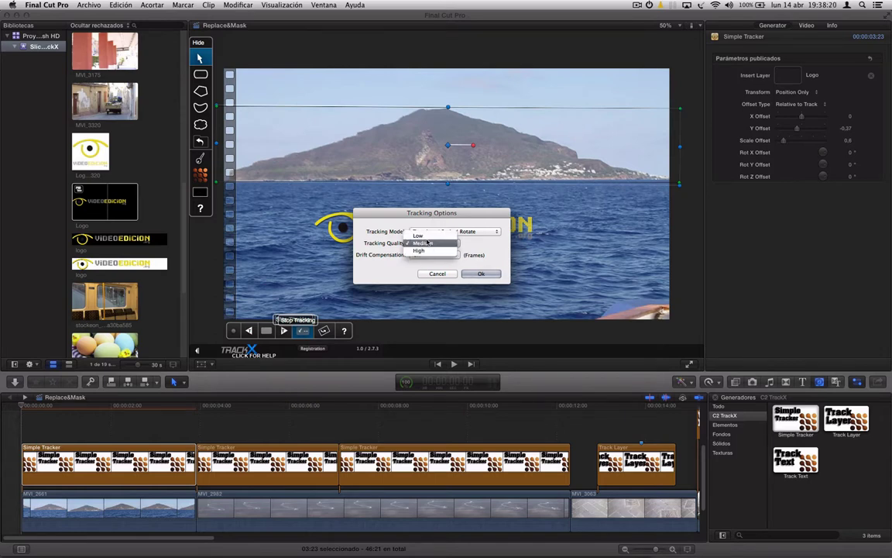
left_click(425, 243)
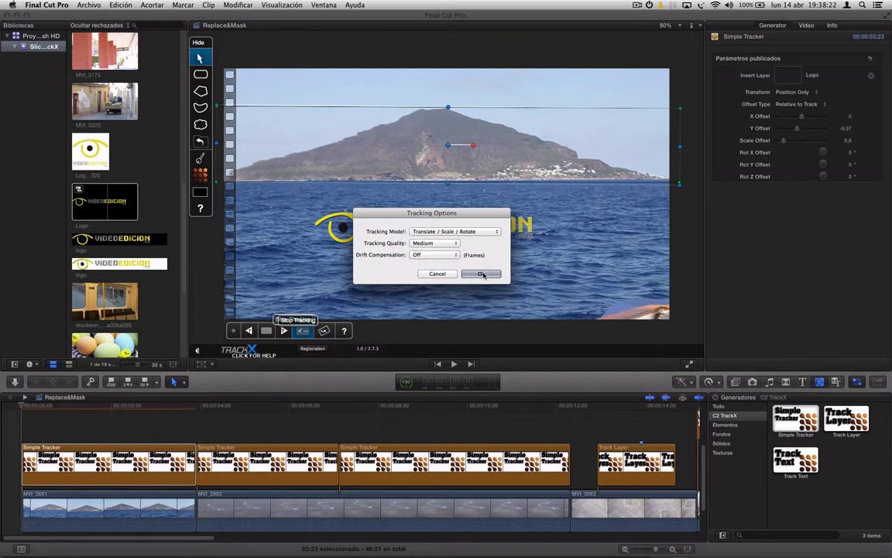
key("Return")
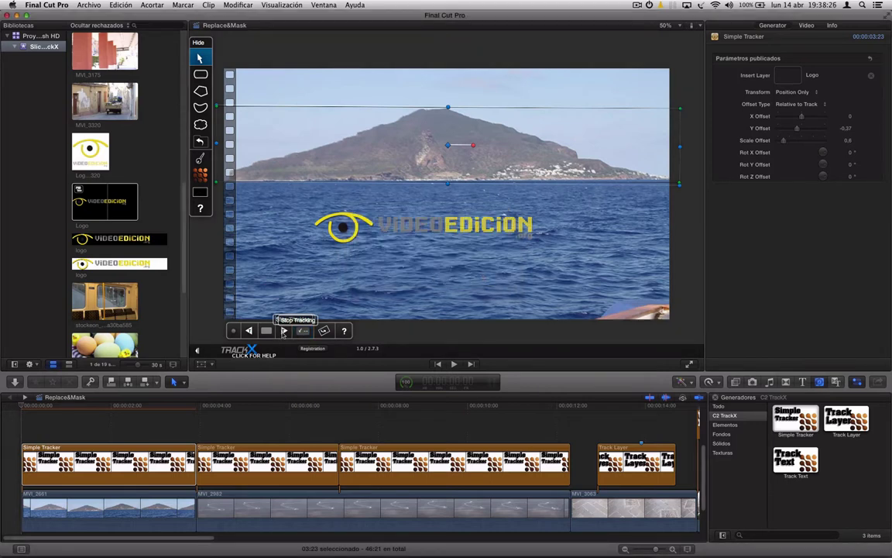
Step: Track the island shape forward through the sea clip with TrackX Track Forward
left_click(285, 331)
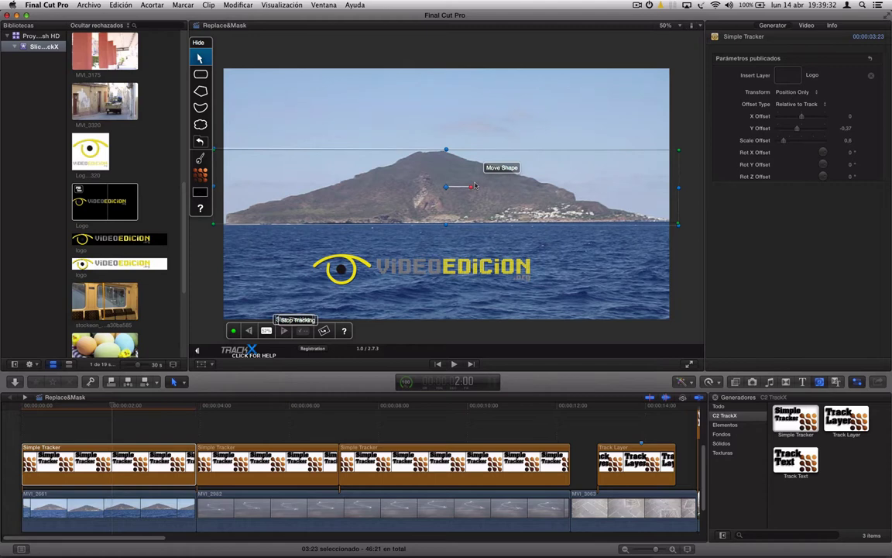
Step: Go back to an earlier frame of the island shot
left_click(675, 10)
left_click(610, 36)
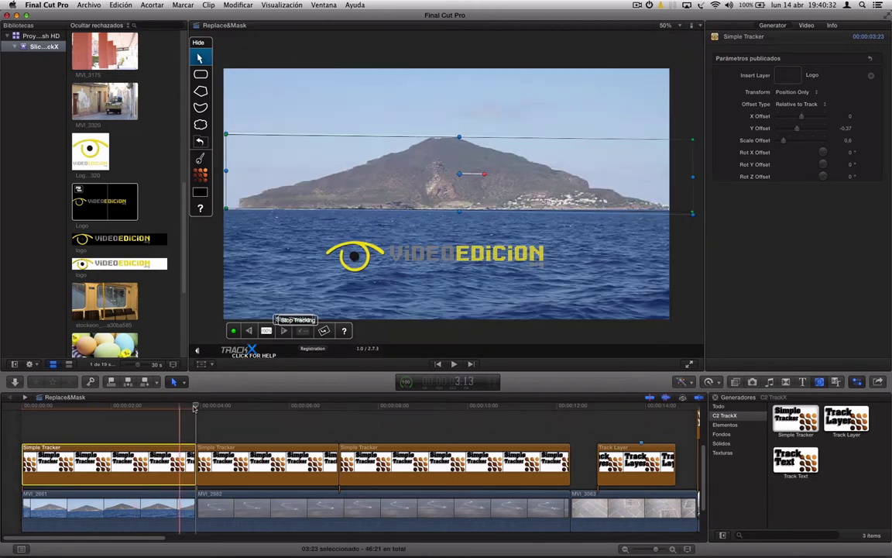
mouse_move(181, 409)
left_mouse_down()
mouse_move(29, 413)
mouse_move(181, 412)
mouse_move(105, 412)
left_mouse_up()
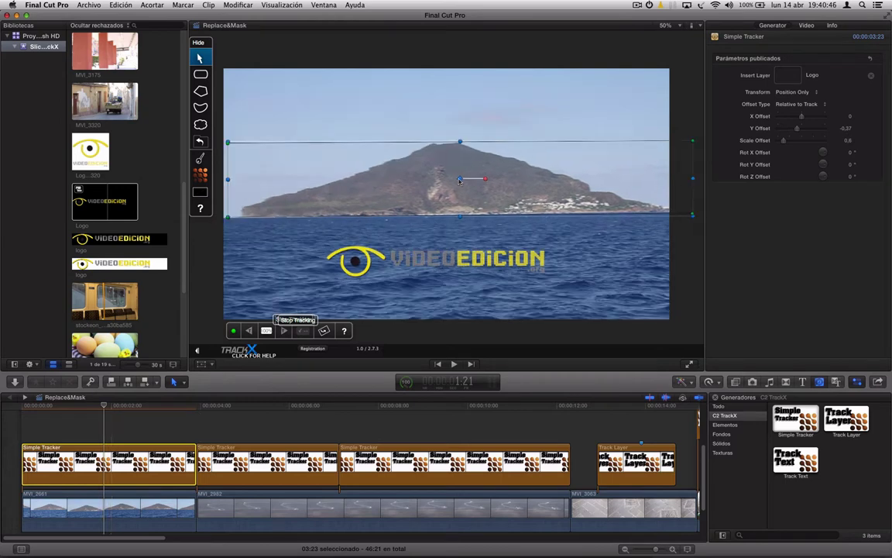
Step: Move the tracking shape higher over the island, tilt it slightly, then scrub back
left_click_drag(460, 181, 462, 166)
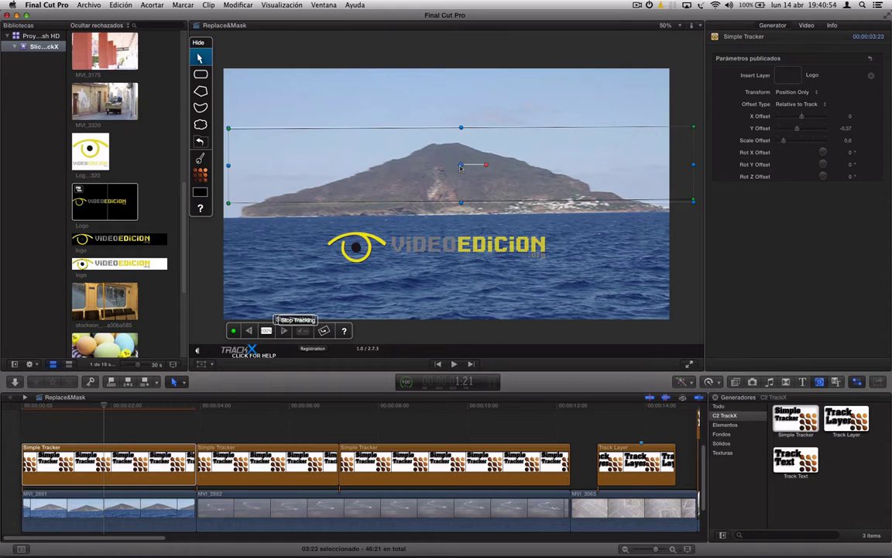
mouse_move(461, 166)
left_mouse_down()
mouse_move(471, 152)
mouse_move(460, 144)
left_mouse_up()
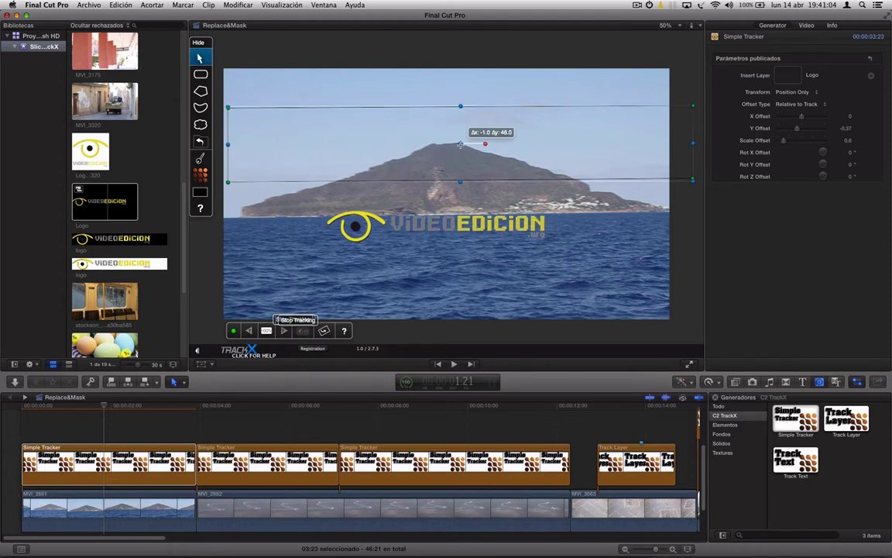
left_click_drag(470, 152, 470, 153)
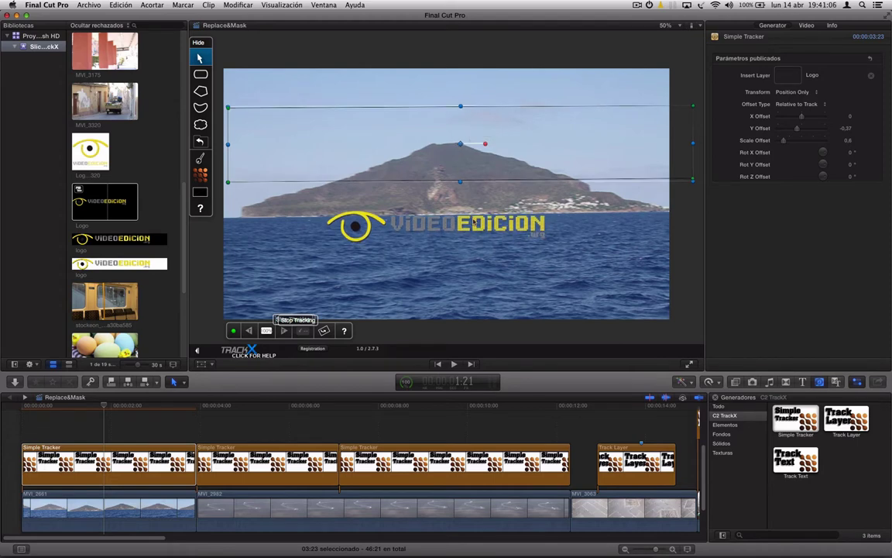
left_click_drag(485, 144, 554, 146)
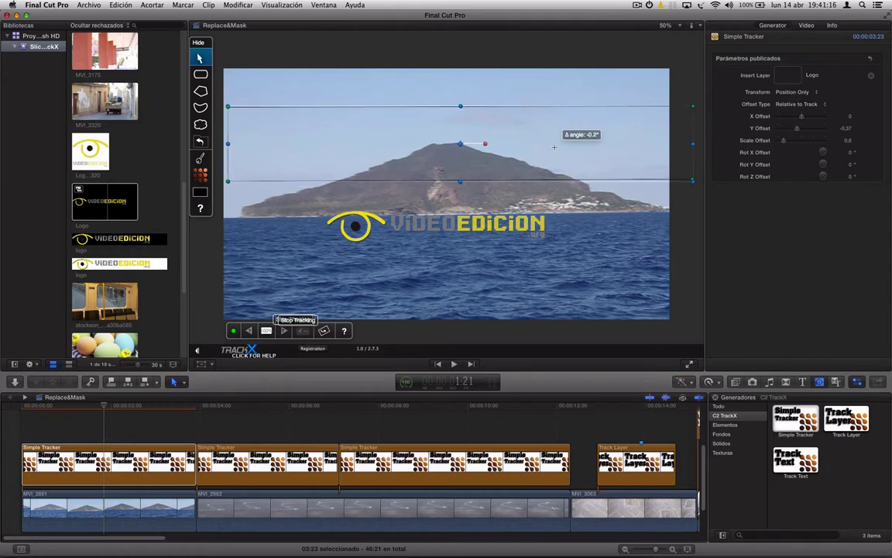
left_click_drag(554, 147, 553, 149)
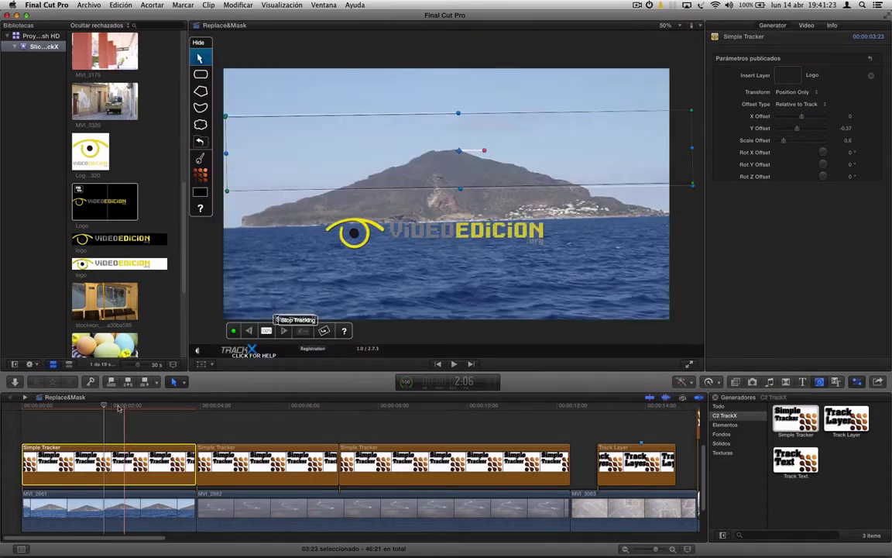
left_click(105, 408)
mouse_move(105, 408)
left_mouse_down()
mouse_move(88, 408)
mouse_move(163, 408)
mouse_move(111, 408)
left_mouse_up()
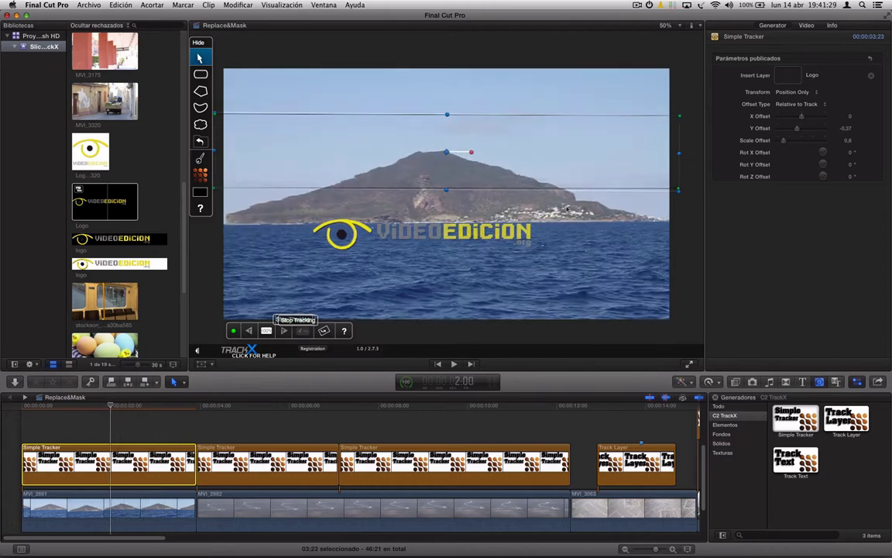
Step: Set Transform to Position Rotation and Scale and refit the tracking shape over the island
left_click(787, 92)
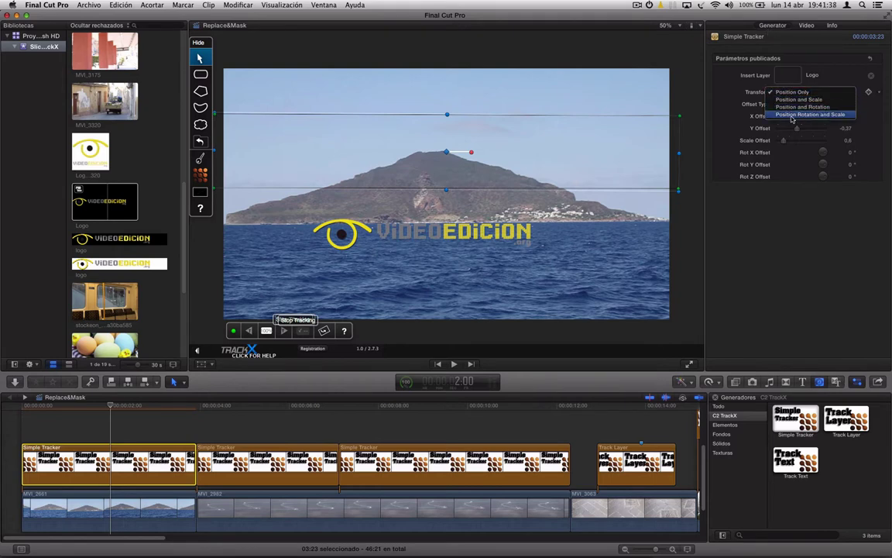
left_click(792, 114)
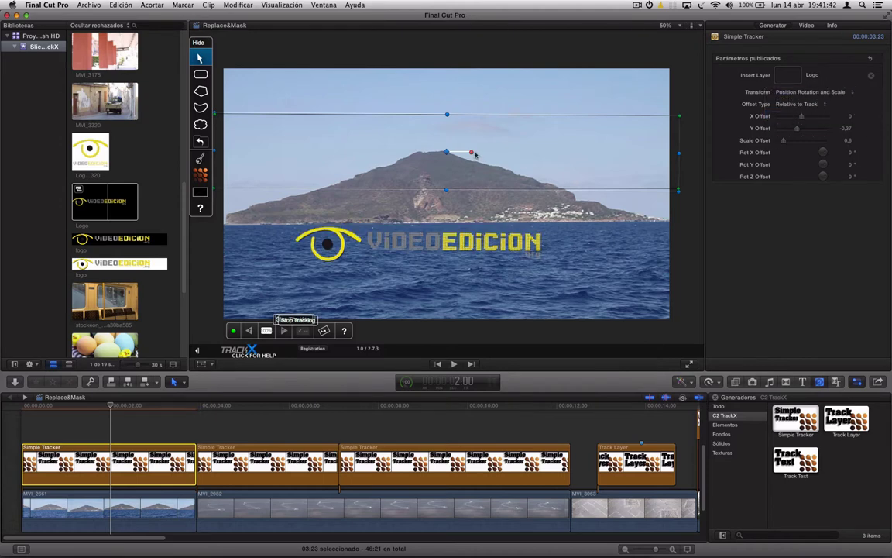
left_click_drag(475, 155, 507, 152)
left_click_drag(445, 147, 446, 143)
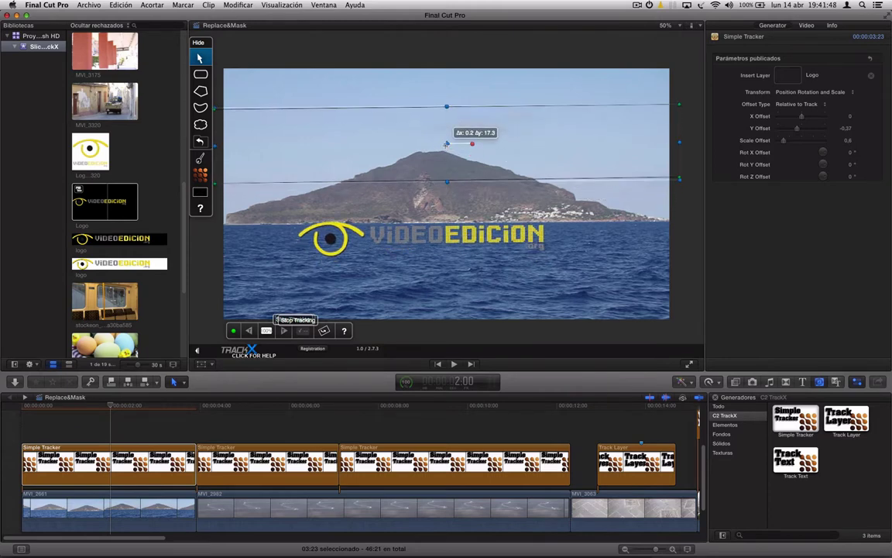
left_click_drag(446, 143, 440, 143)
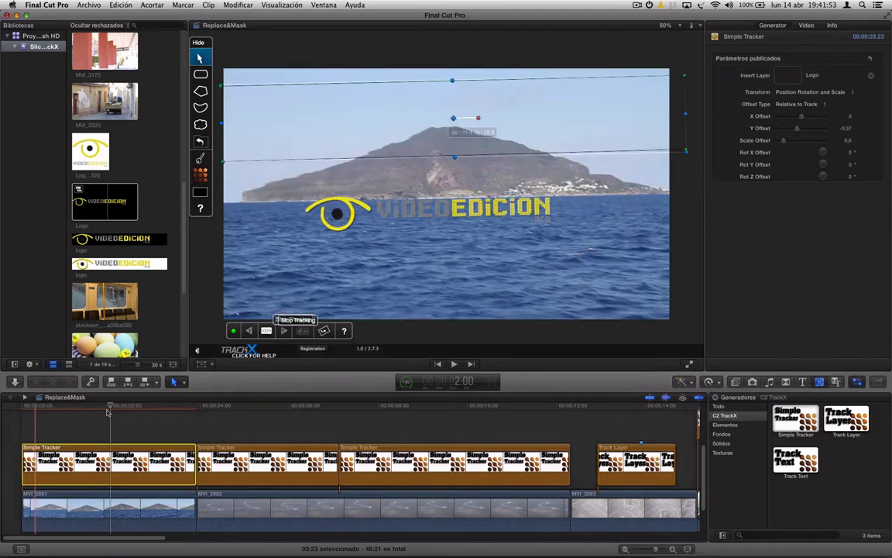
left_click(60, 407)
mouse_move(59, 407)
left_mouse_down()
mouse_move(22, 413)
mouse_move(168, 414)
left_mouse_up()
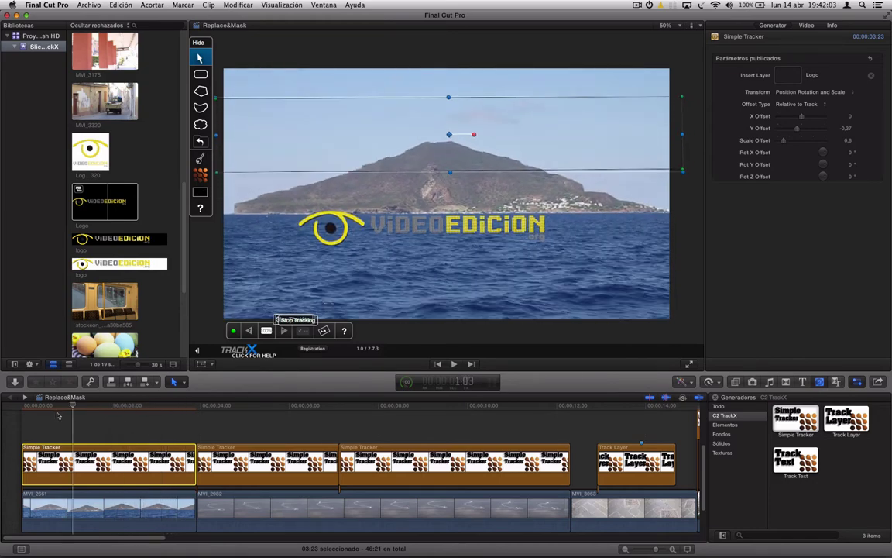
left_click_drag(168, 414, 26, 419)
key("space")
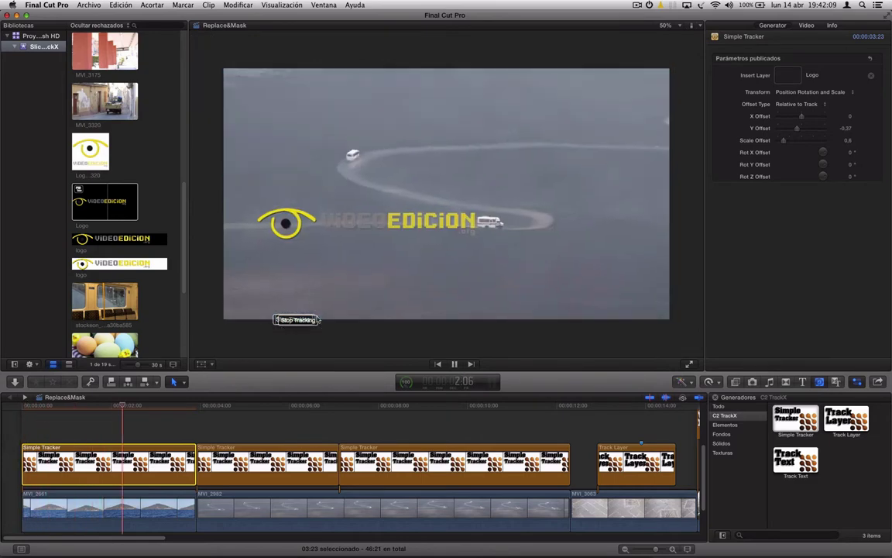
key("space")
left_click(147, 411)
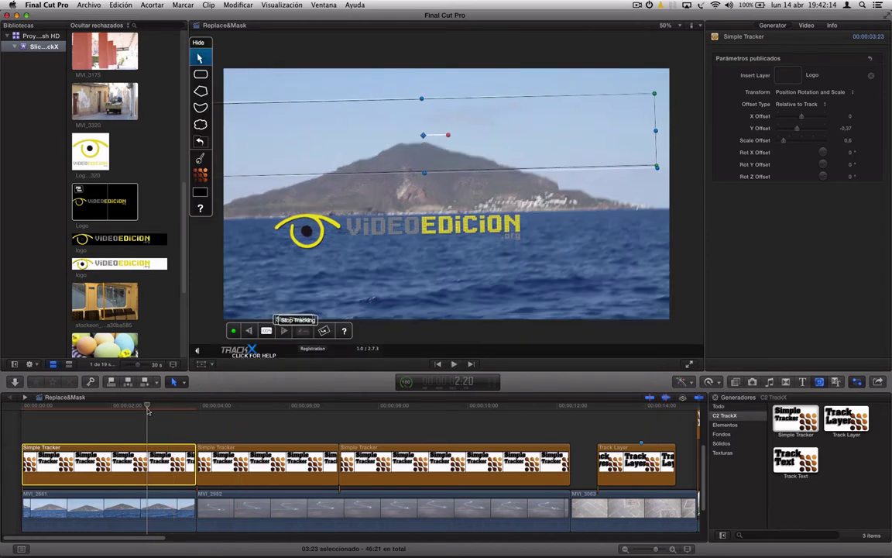
left_click(139, 410)
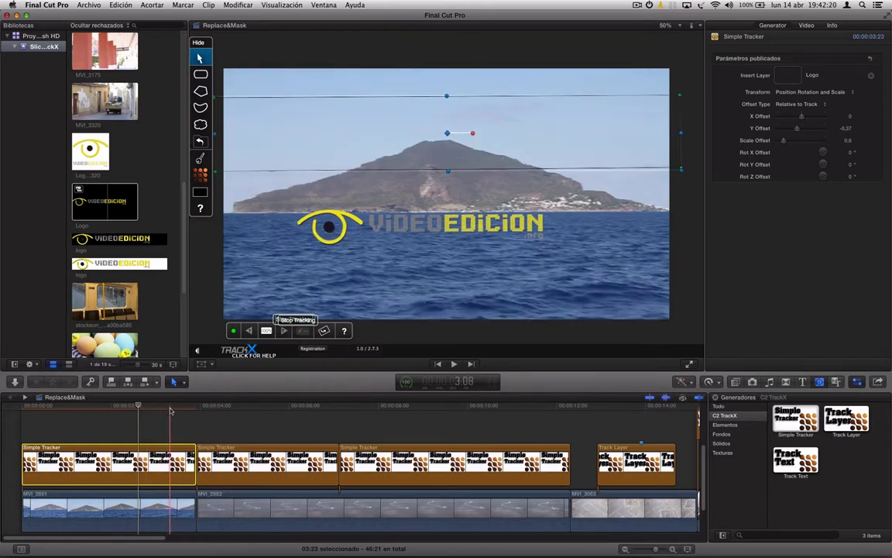
Step: Delete both old Simple Tracker clips and return to the start of the bus clip
left_click(250, 465)
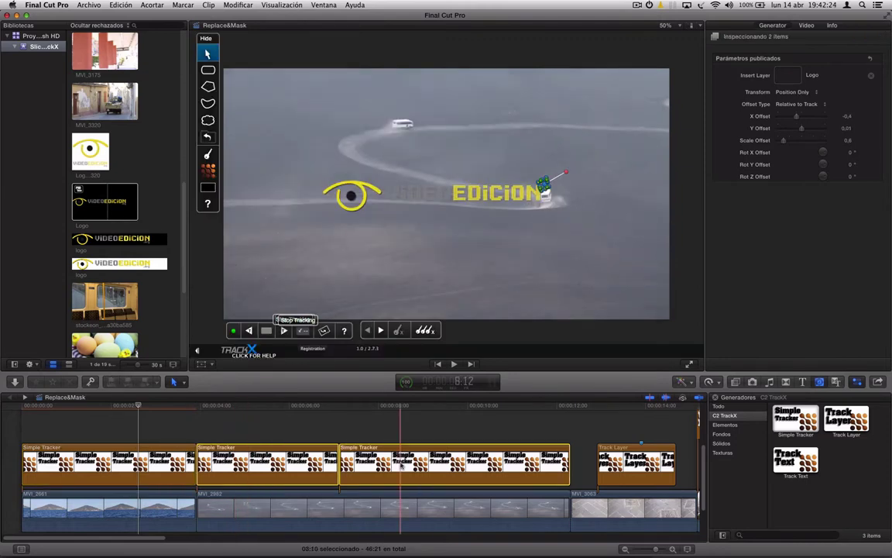
key("Delete")
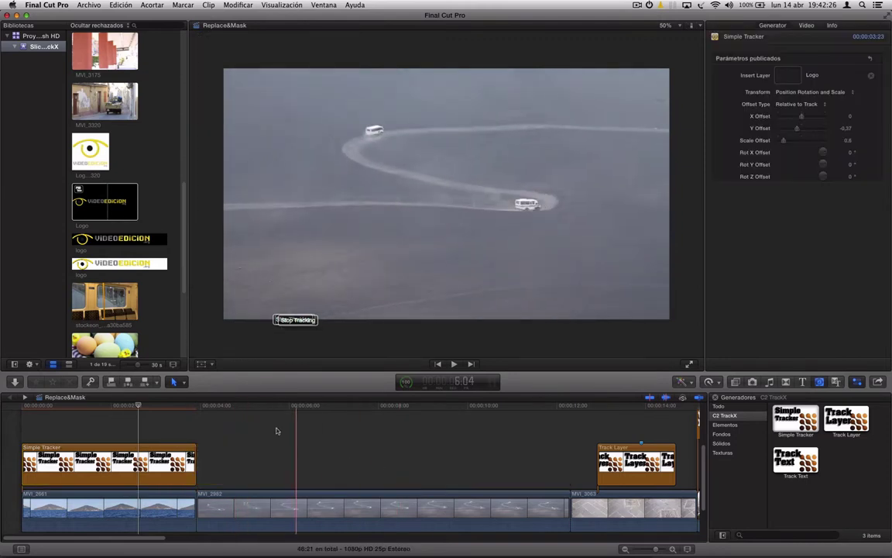
left_click(198, 407)
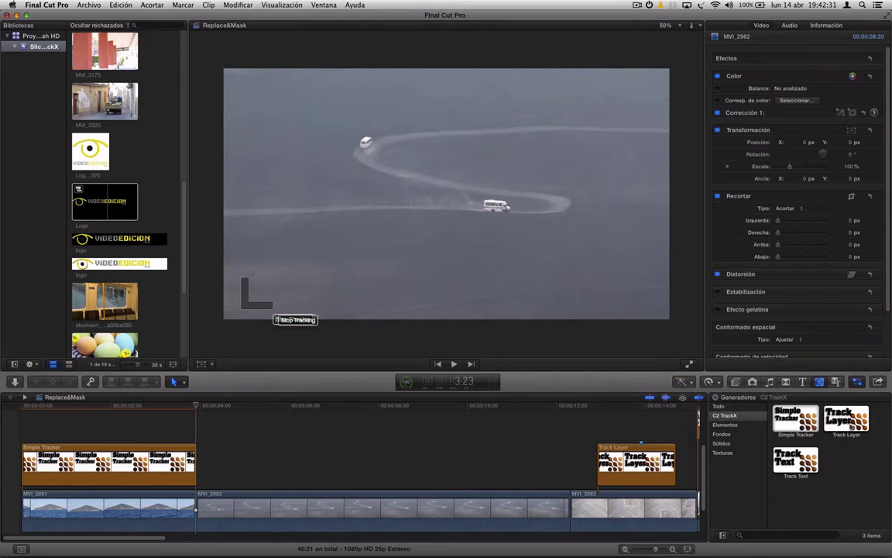
Step: Add a new Simple Tracker generator spanning MVI_2982 and go back to its start
mouse_move(795, 418)
left_mouse_down()
mouse_move(241, 467)
mouse_move(306, 428)
mouse_move(263, 430)
left_mouse_up()
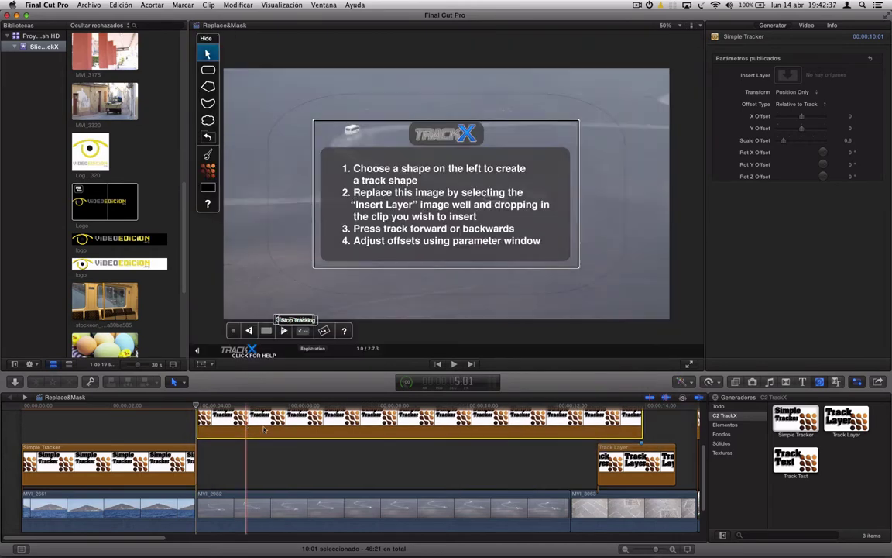
key("s")
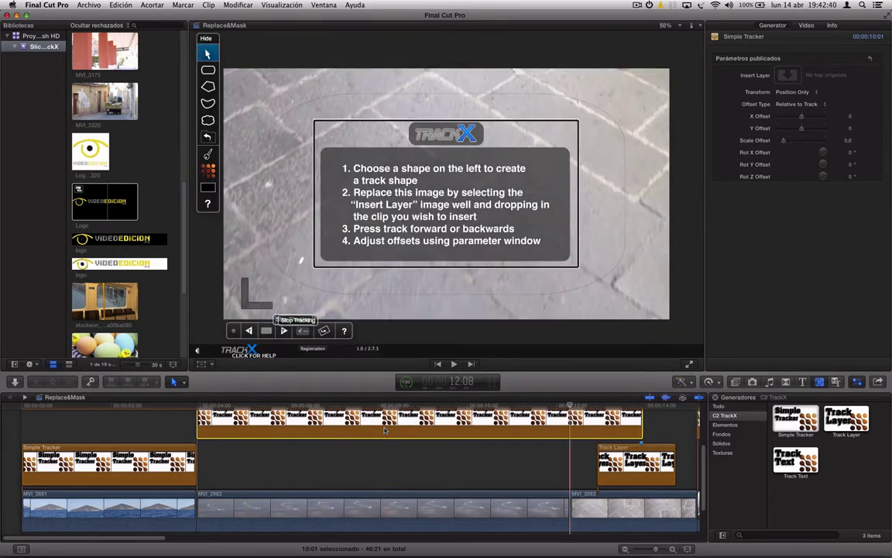
left_click(339, 406)
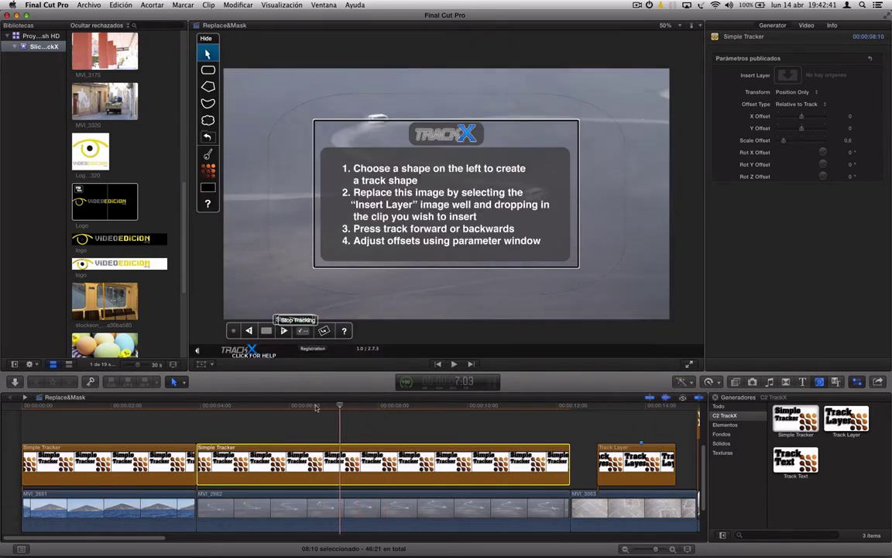
left_click(231, 406)
key("Up")
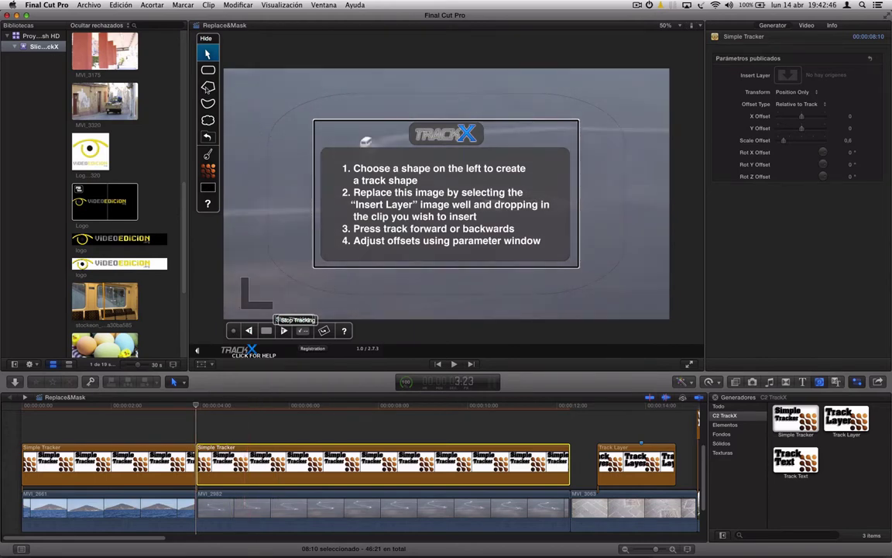
left_click(665, 25)
Step: At 200% zoom, draw a four-corner polygon track shape around the bus
left_click(606, 86)
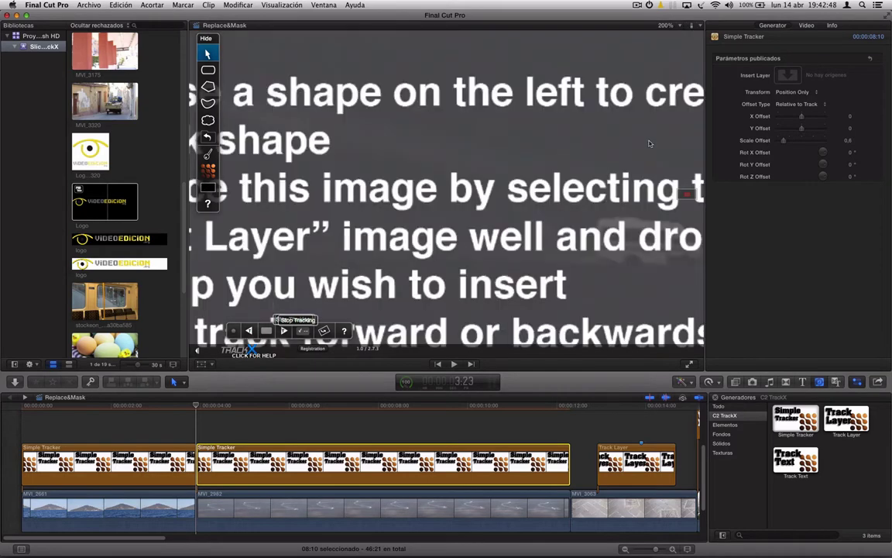
scroll(686, 193, "right", 5)
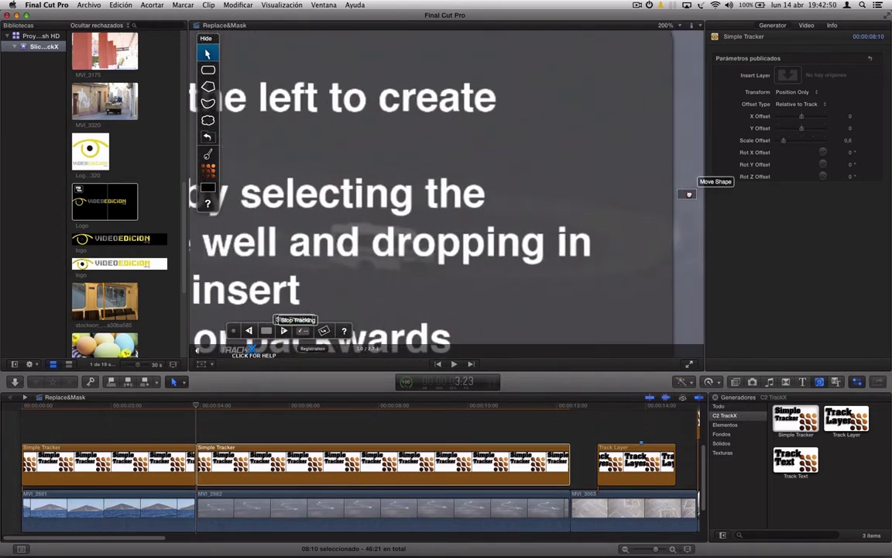
left_click(208, 86)
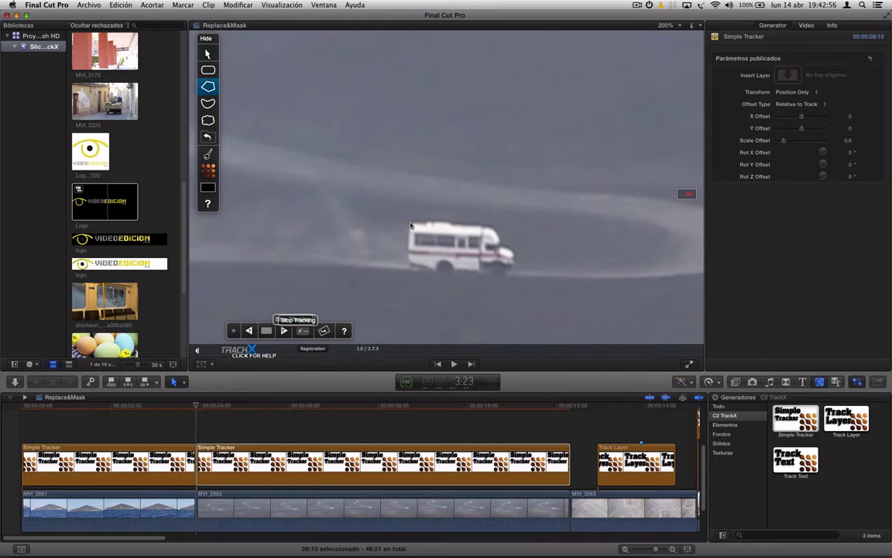
left_click(411, 225)
left_click(409, 263)
left_click(503, 275)
left_click(514, 254)
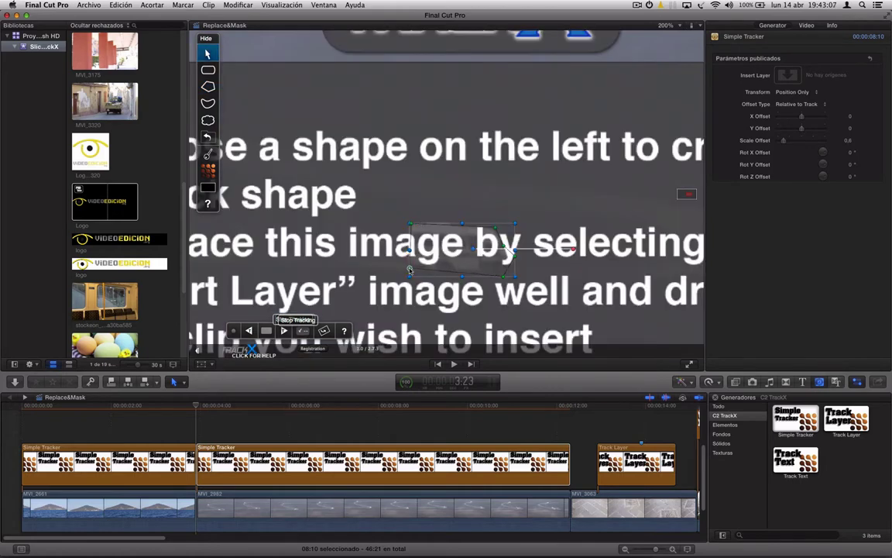
Step: Fit the viewer to the frame and begin choosing the insert-layer clip
left_click(668, 26)
left_click(670, 35)
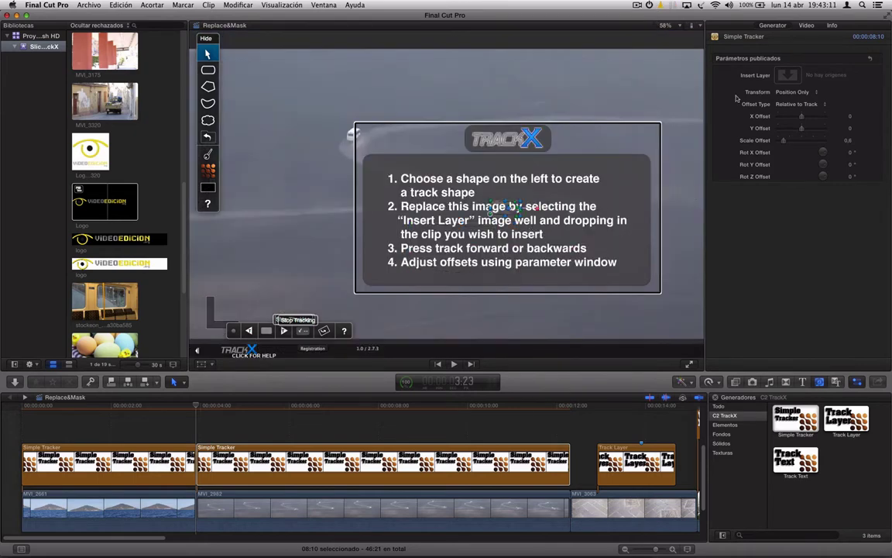
left_click(788, 76)
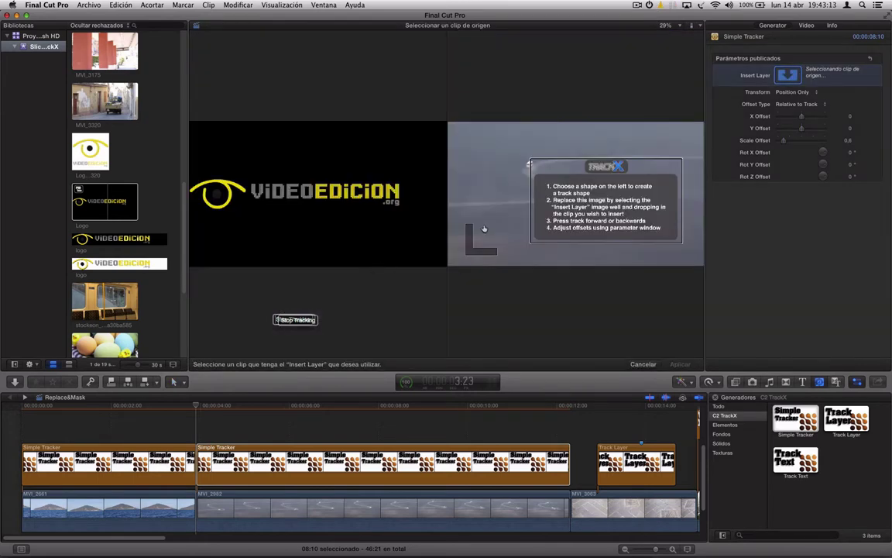
Step: Apply the Logo clip as insert layer and lower it with a Y Offset of -0.3
left_click(82, 200)
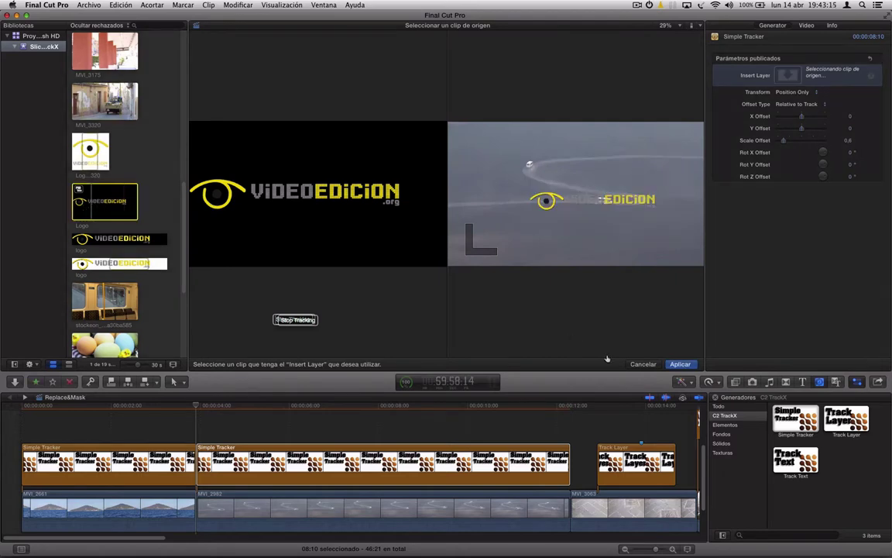
left_click(678, 364)
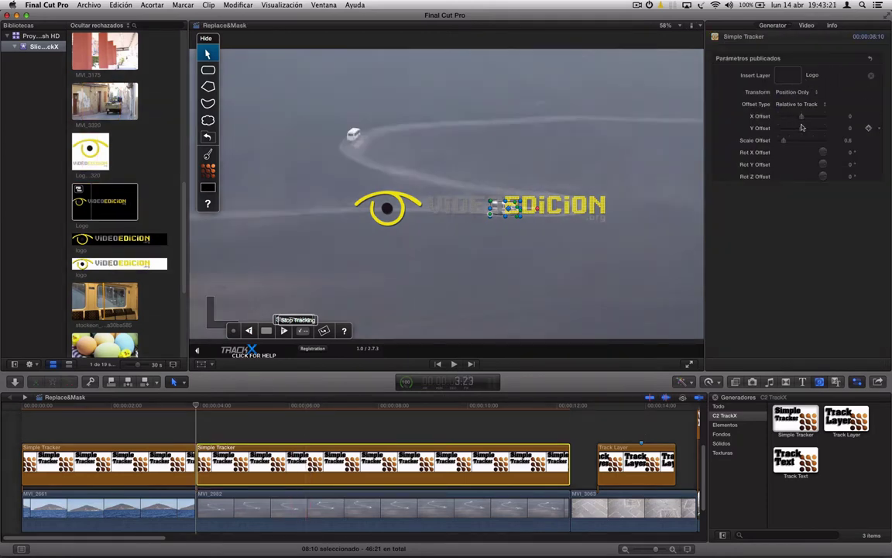
left_click_drag(801, 128, 799, 128)
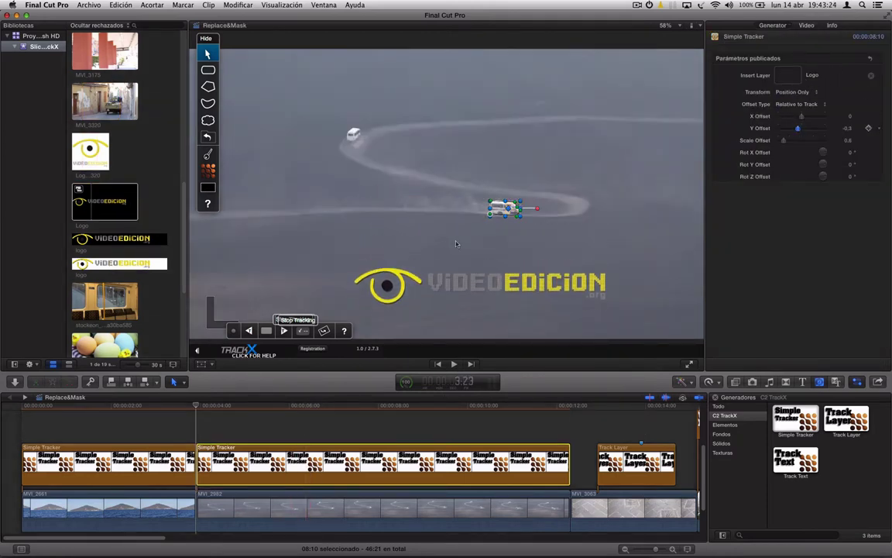
Step: Scrub and play the bus clip to preview the VIDEOEDICION logo
left_click_drag(196, 405, 423, 397)
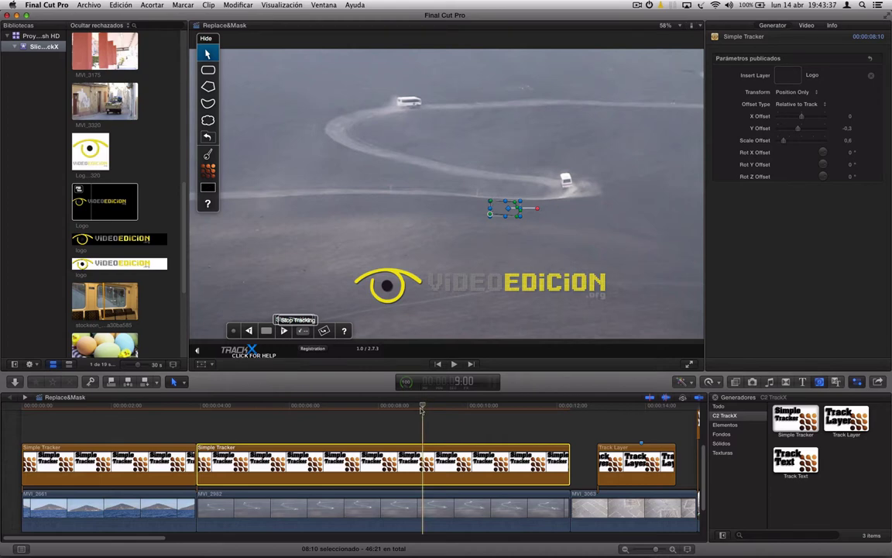
left_click_drag(423, 411, 339, 407)
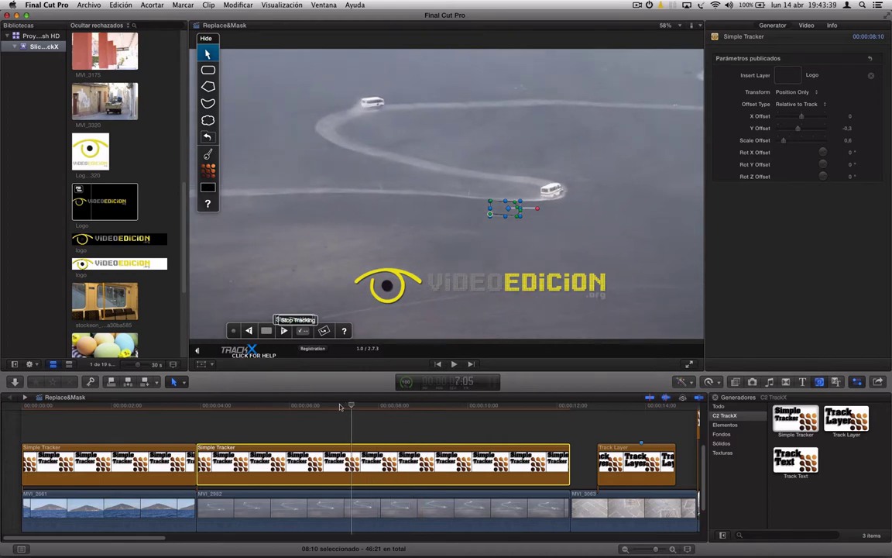
key("space")
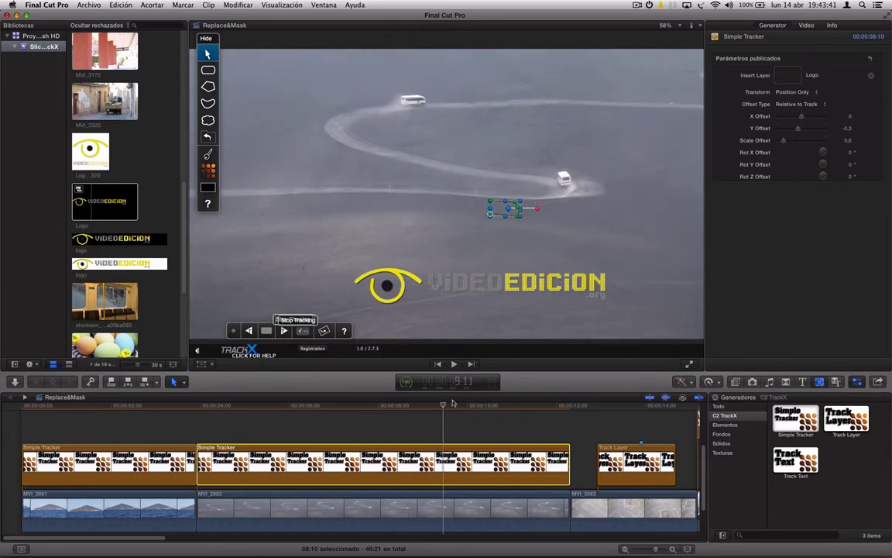
left_click_drag(456, 403, 199, 409)
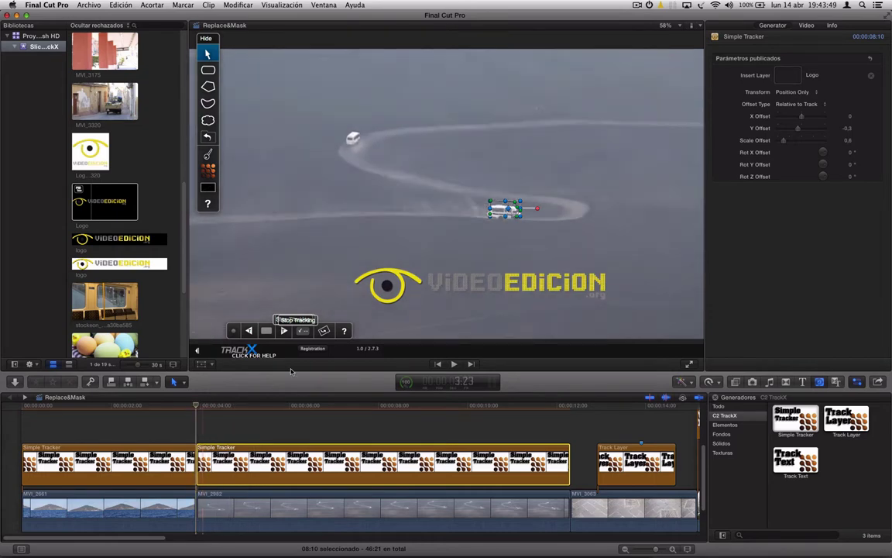
Step: Set the TrackX tracking options to Perspective model and High tracking quality
left_click(303, 331)
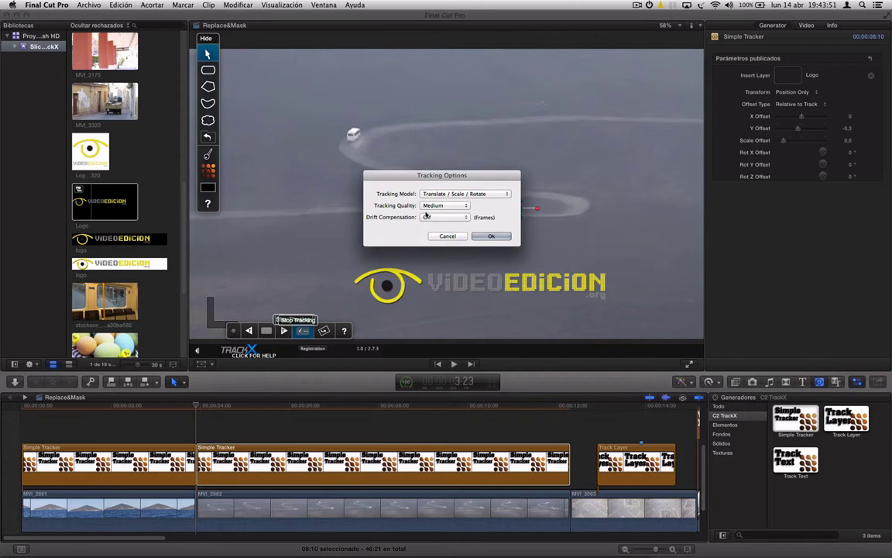
left_click_drag(405, 179, 266, 187)
left_click(314, 201)
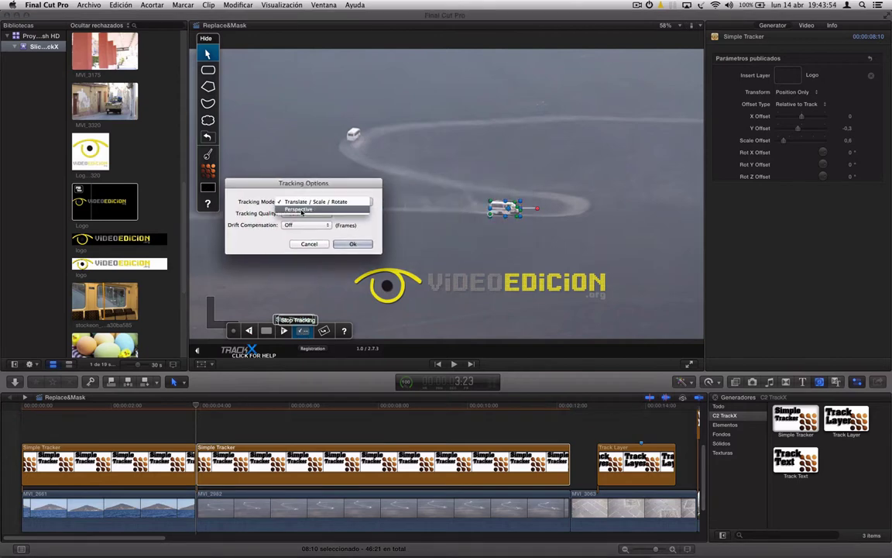
left_click(314, 209)
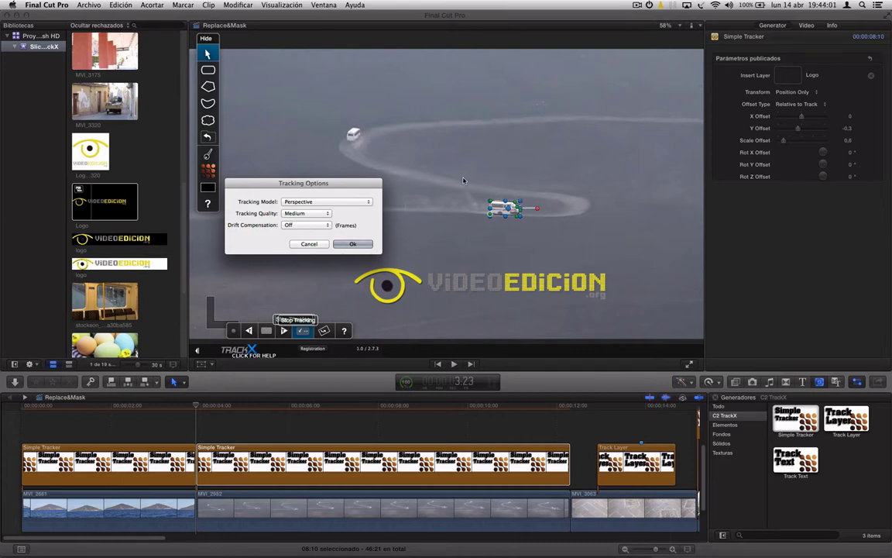
left_click(301, 214)
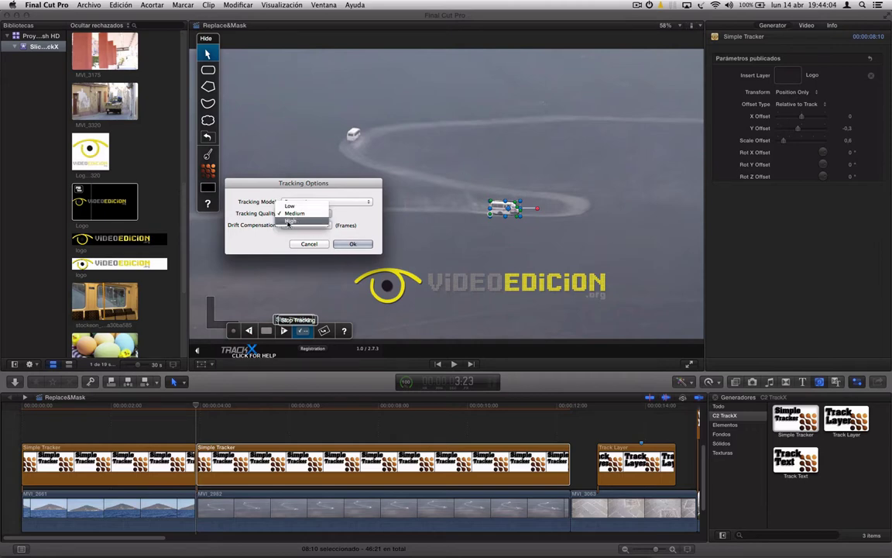
left_click(283, 222)
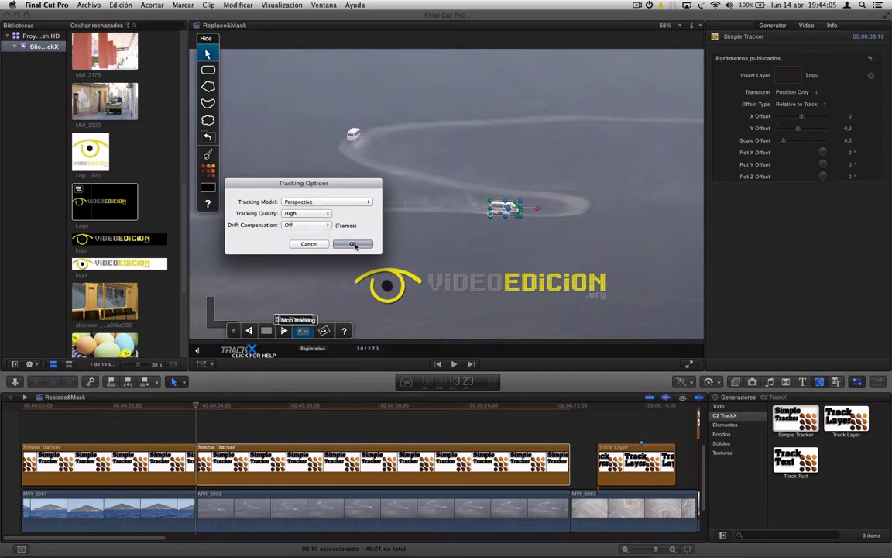
left_click(354, 245)
left_click(676, 28)
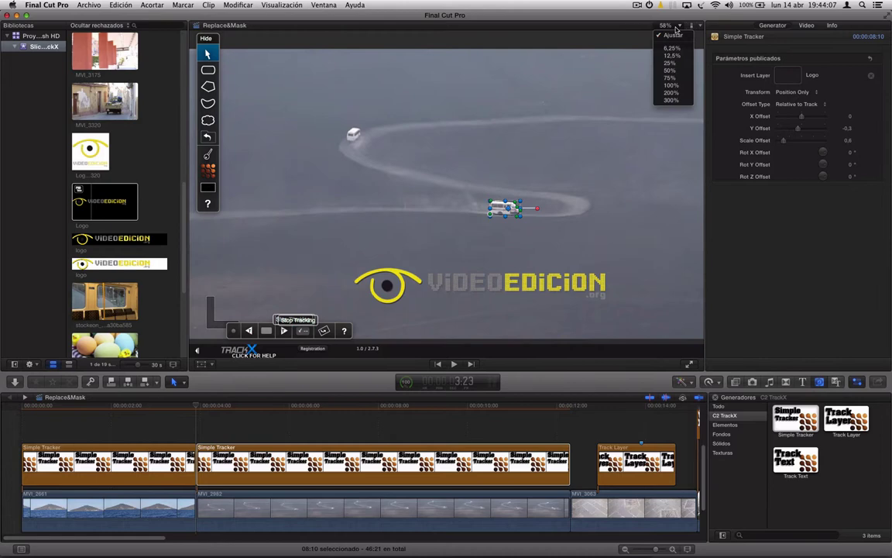
Step: Zoom the viewer to 300% then 200%, and track the bus polygon forward
left_click(671, 100)
scroll(687, 194, "right", 10)
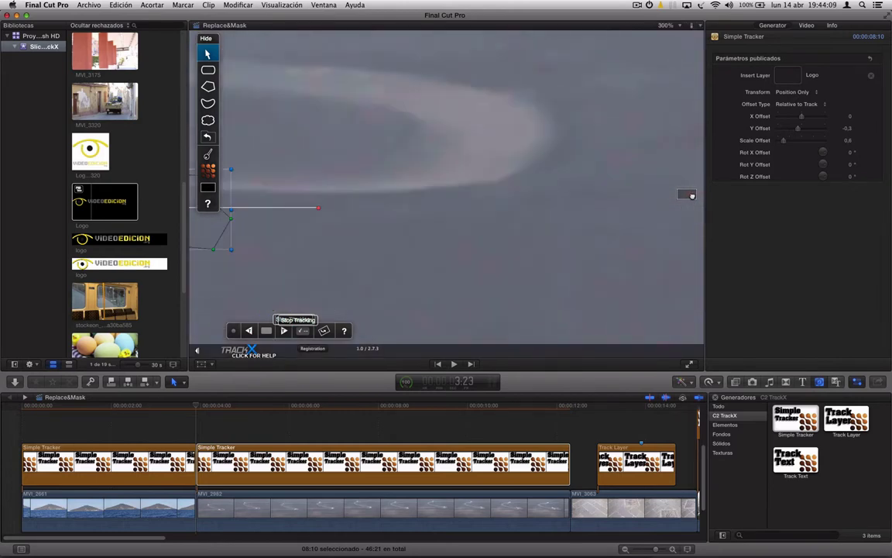
left_click(675, 25)
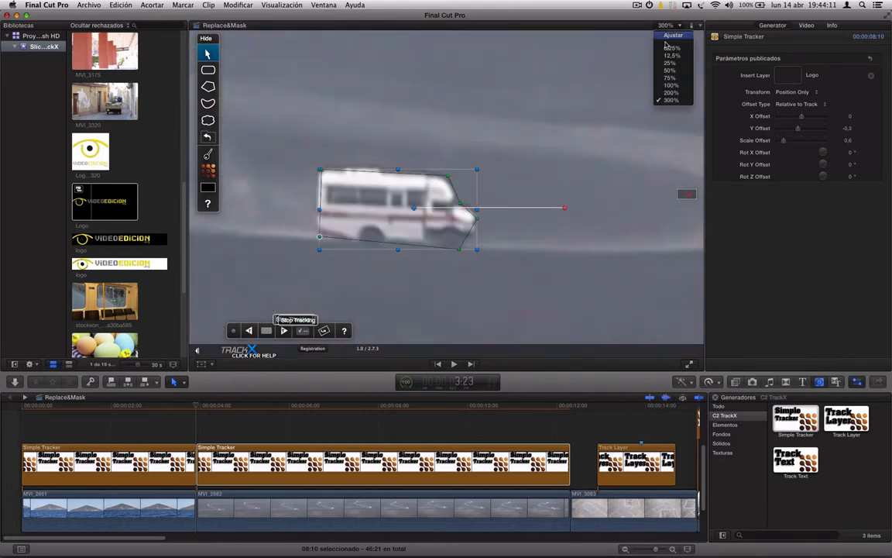
left_click(671, 91)
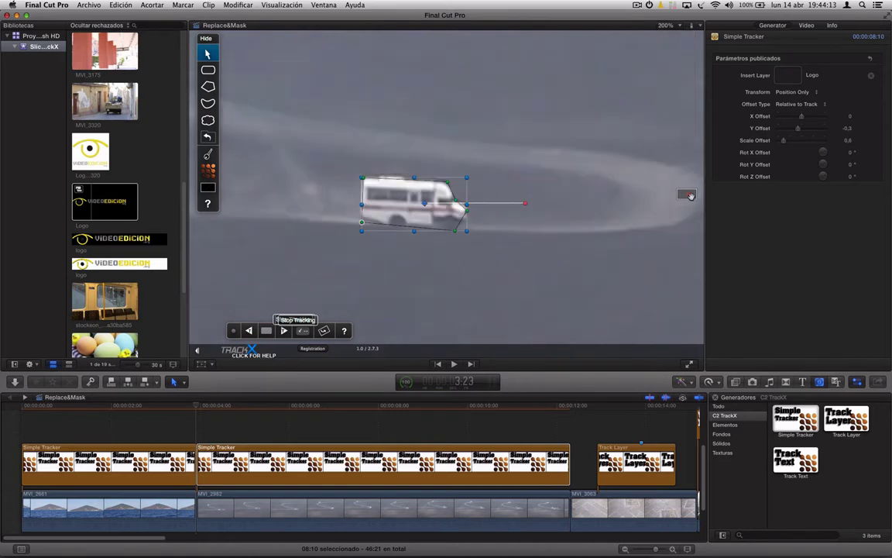
left_click(284, 331)
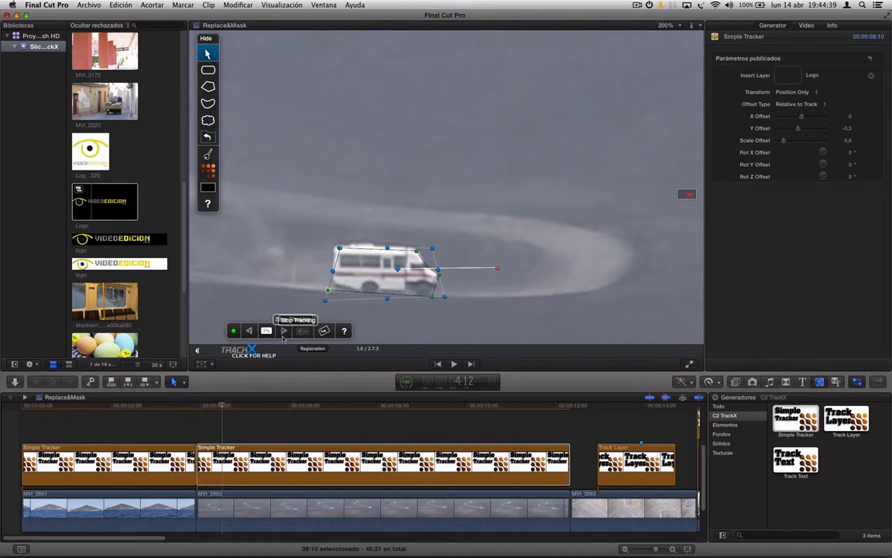
Step: Stop tracking, keyframe the shape, fit its corners onto the van, and track forward
left_click(268, 332)
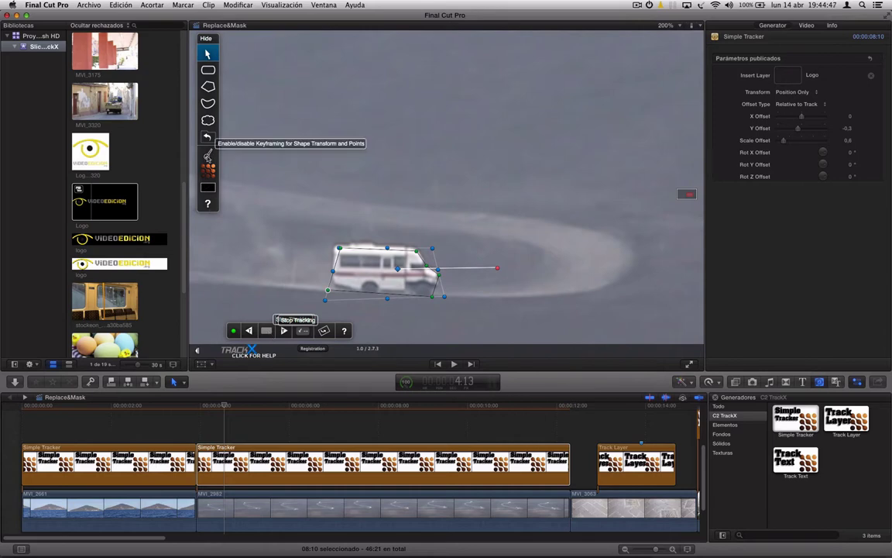
left_click(207, 156)
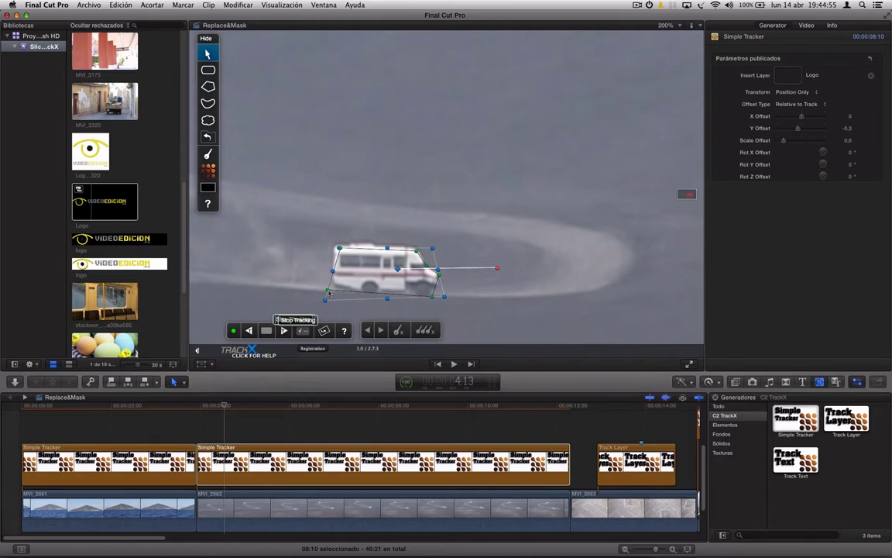
left_click_drag(328, 292, 337, 291)
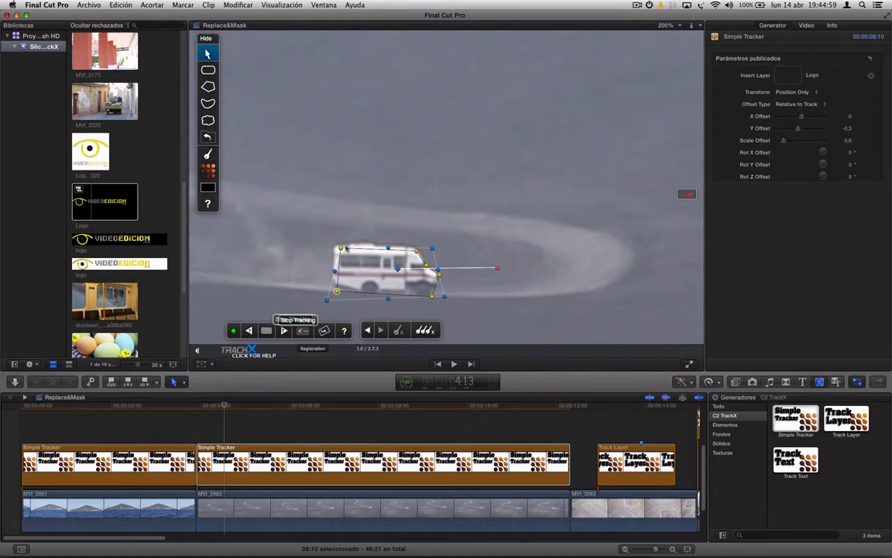
left_click_drag(340, 248, 336, 249)
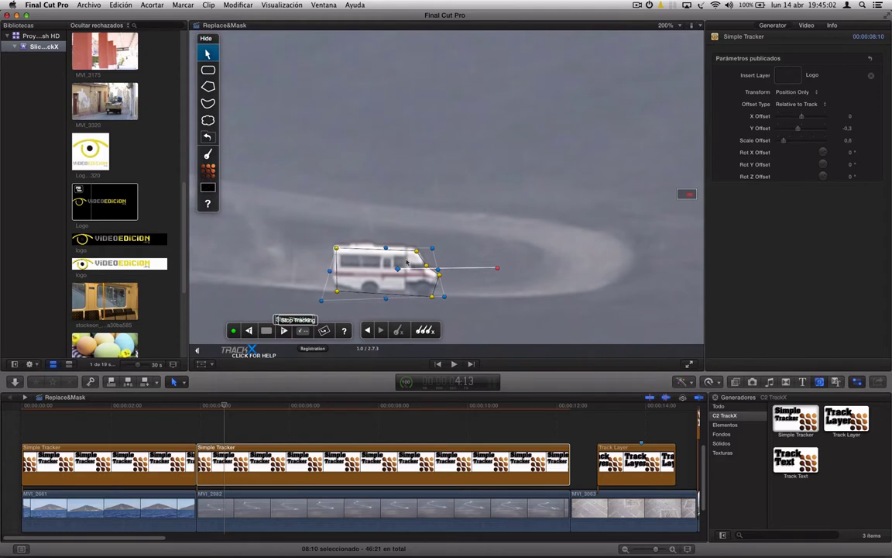
left_click_drag(417, 250, 415, 248)
left_click(284, 331)
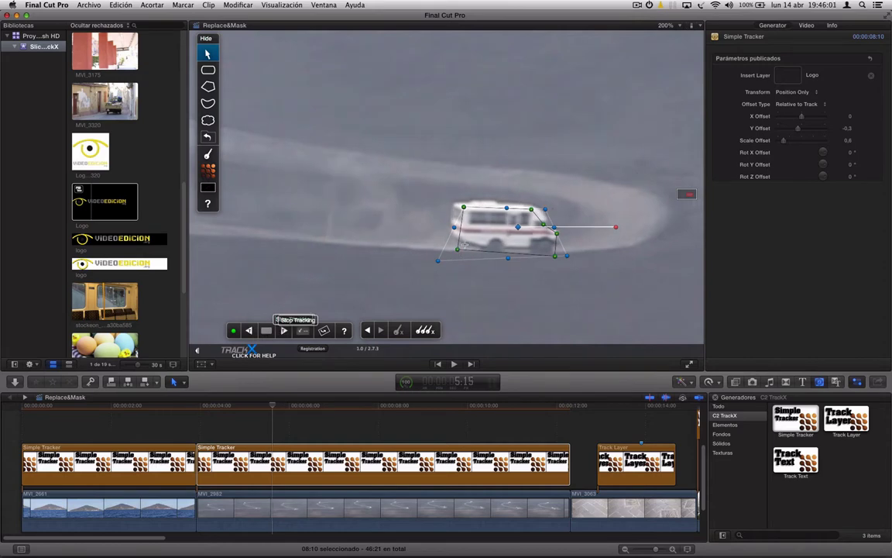
Step: Refit the shape's lower corners to the van and continue tracking forward to about 9:01
left_click_drag(458, 250, 466, 245)
left_click_drag(556, 256, 553, 249)
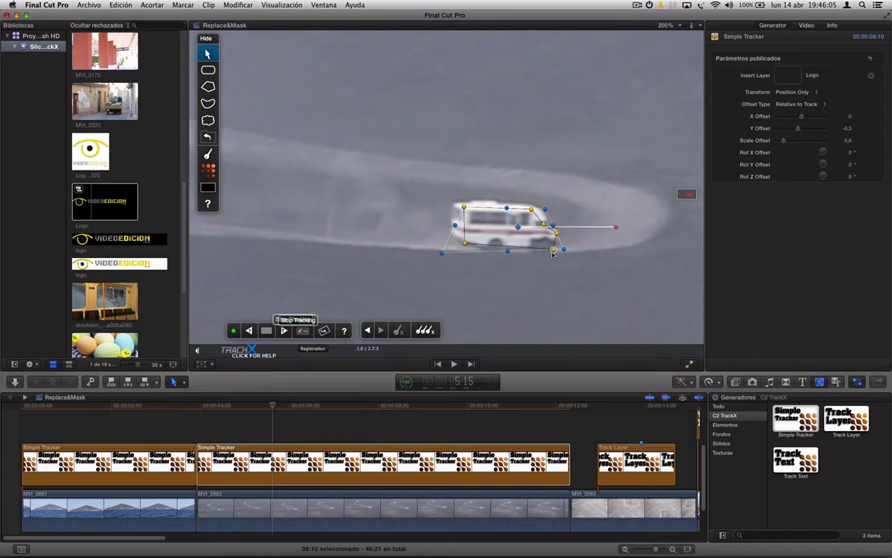
left_click(283, 330)
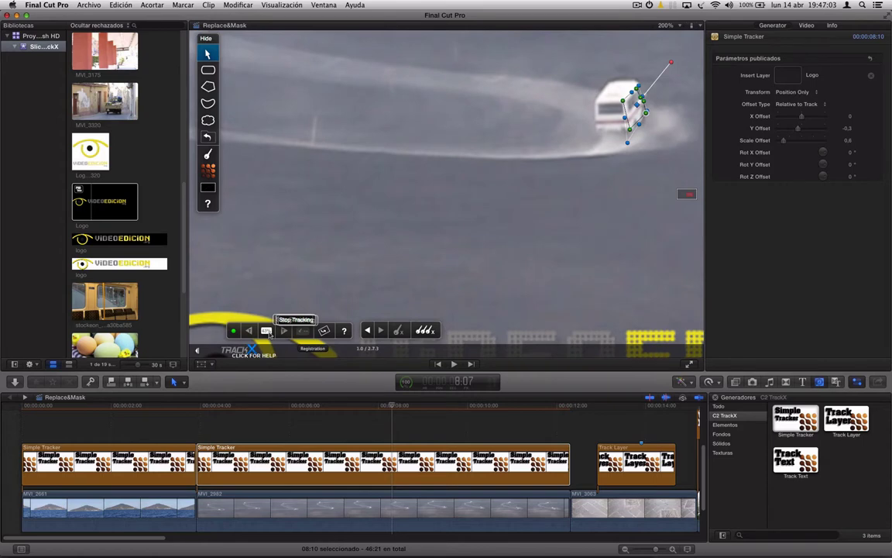
left_click(268, 332)
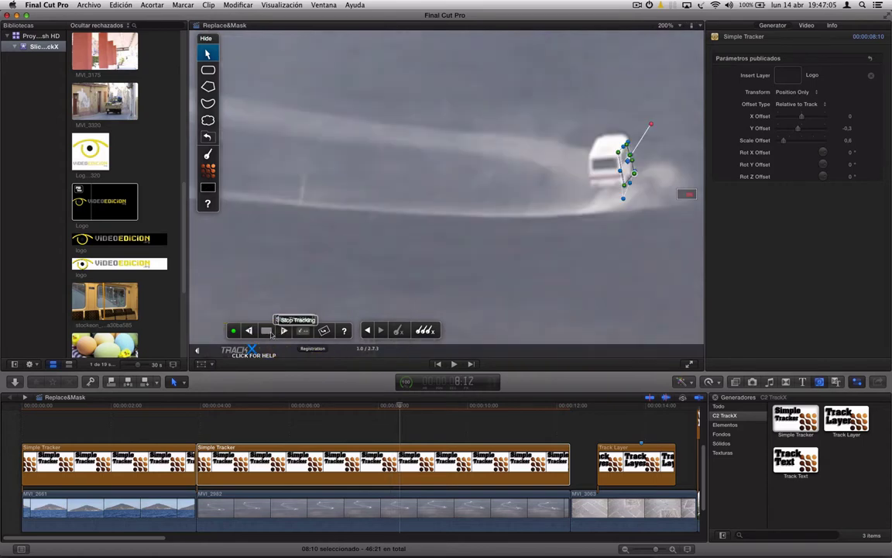
left_click(285, 332)
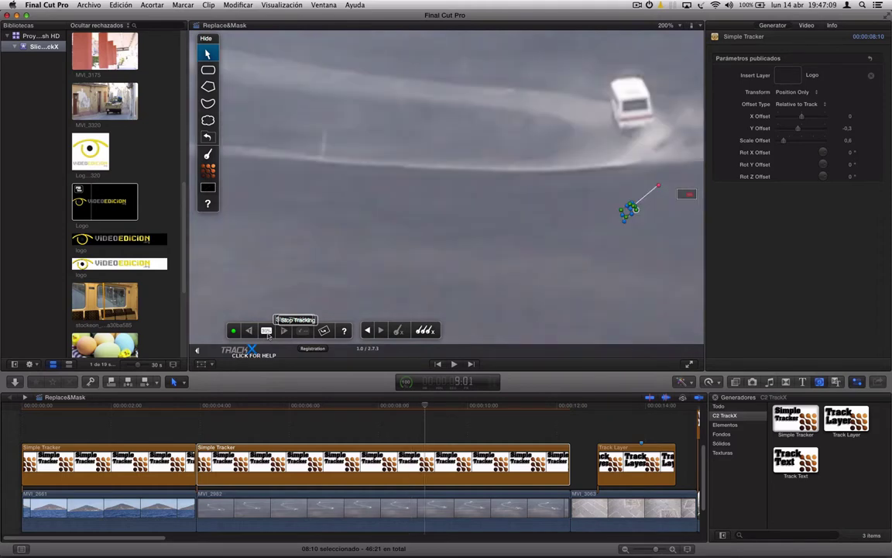
left_click(268, 332)
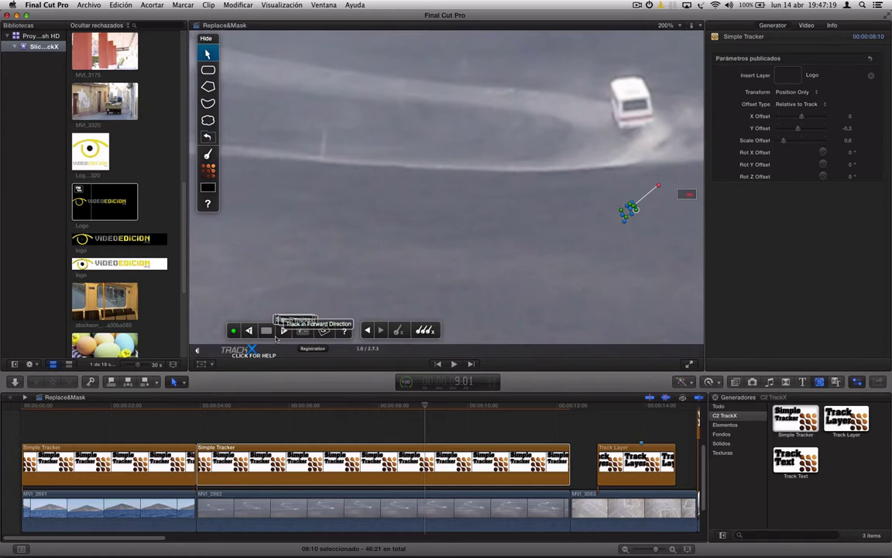
left_click(276, 337)
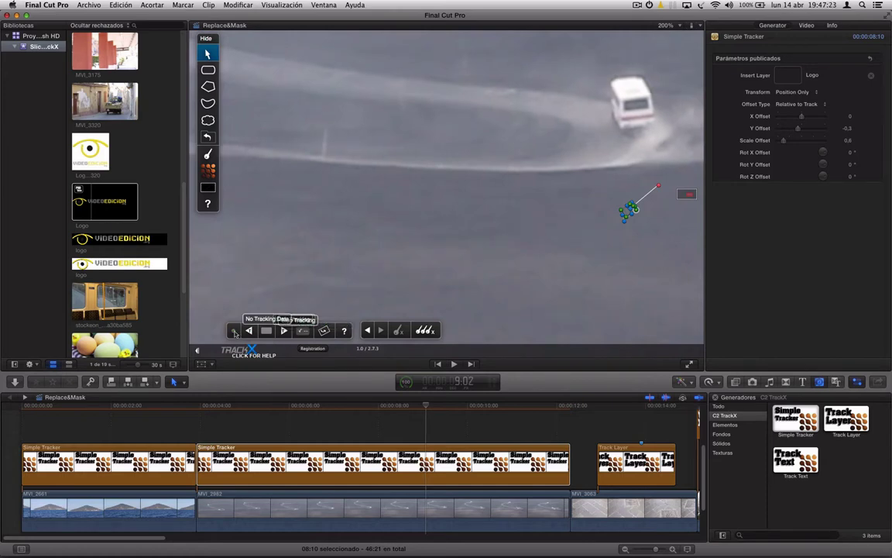
Step: Track the van backward from 9:01 and stop around 8:13
left_click(234, 332)
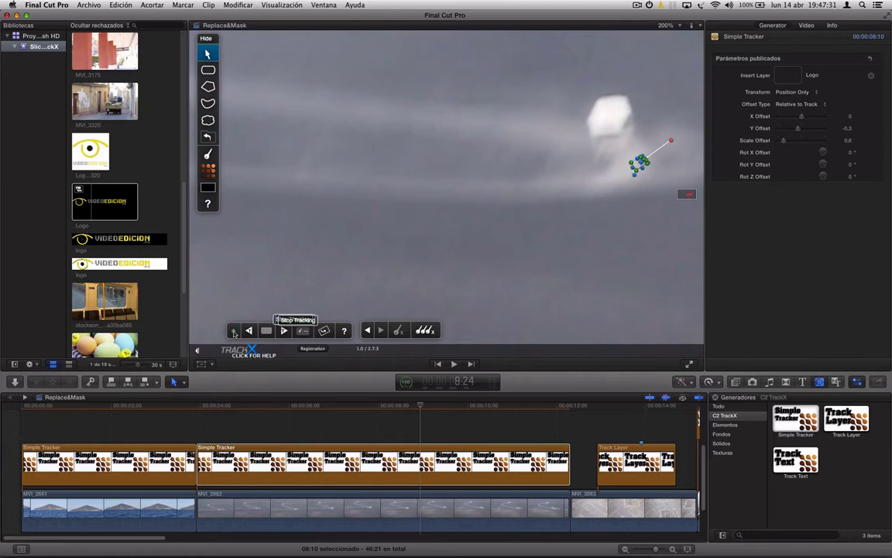
left_click(234, 332)
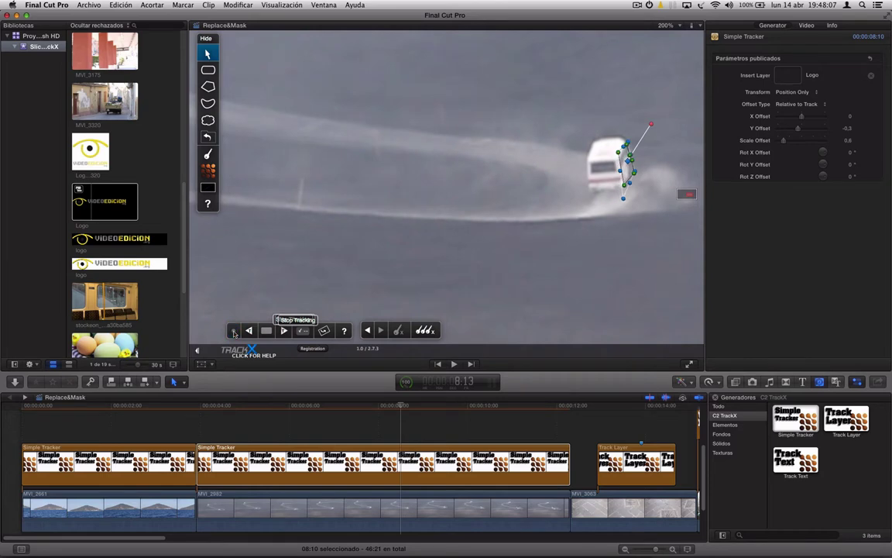
Step: Blade the Simple Tracker at 8:13, delete the later part, and drop a fresh Simple Tracker there
left_click(402, 476)
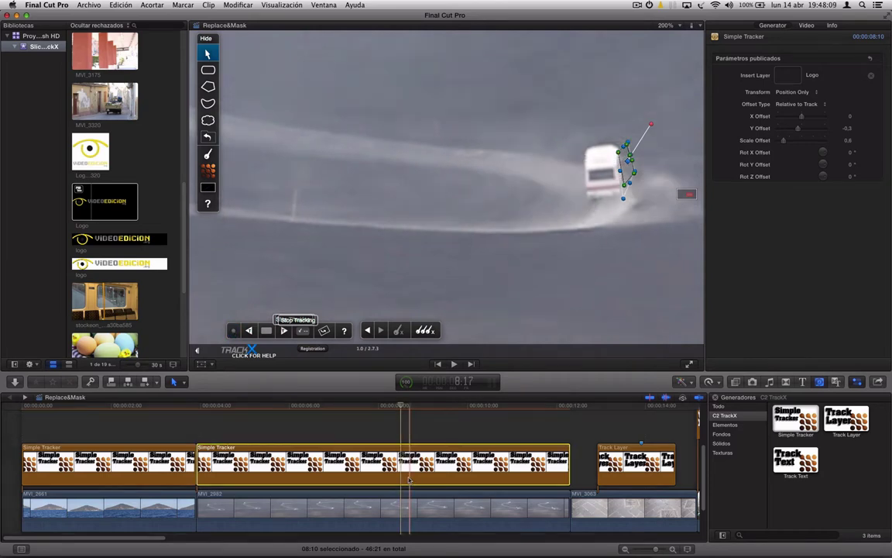
key("super+b")
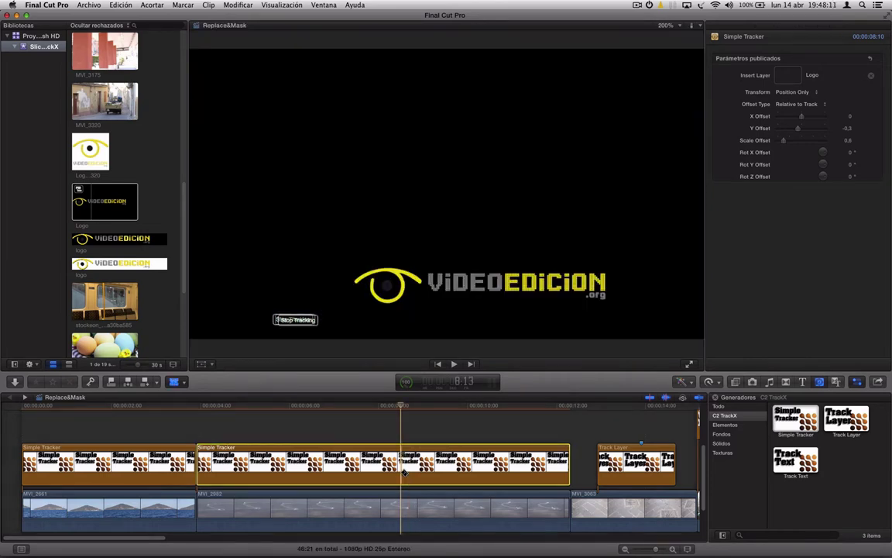
left_click(420, 473)
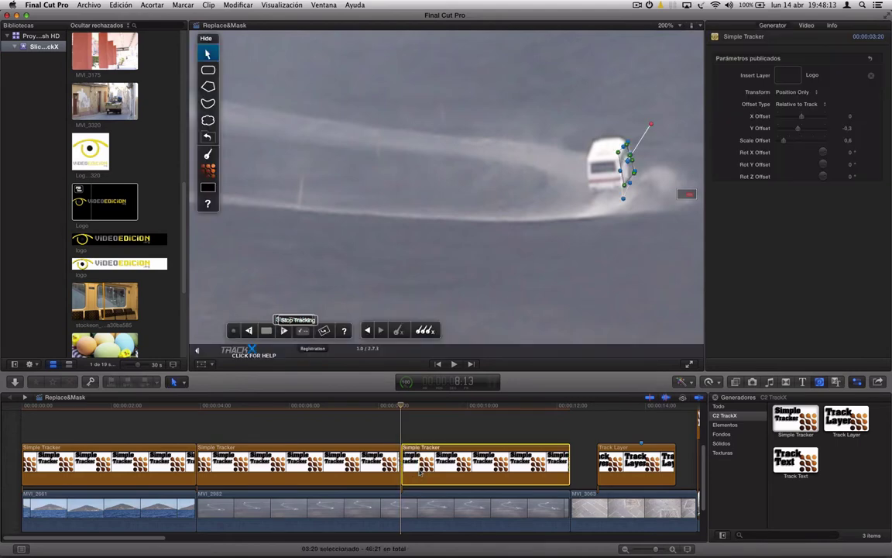
key("Delete")
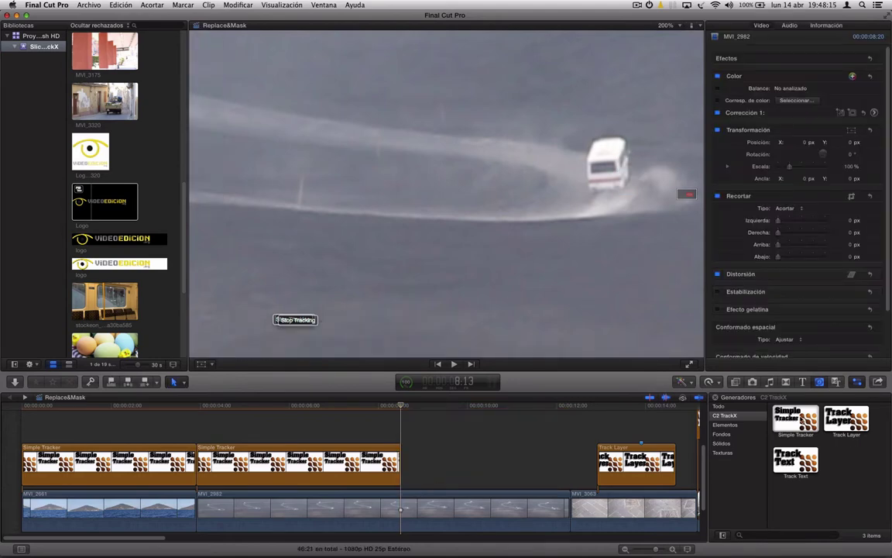
left_click_drag(796, 418, 403, 473)
left_click_drag(846, 418, 635, 422)
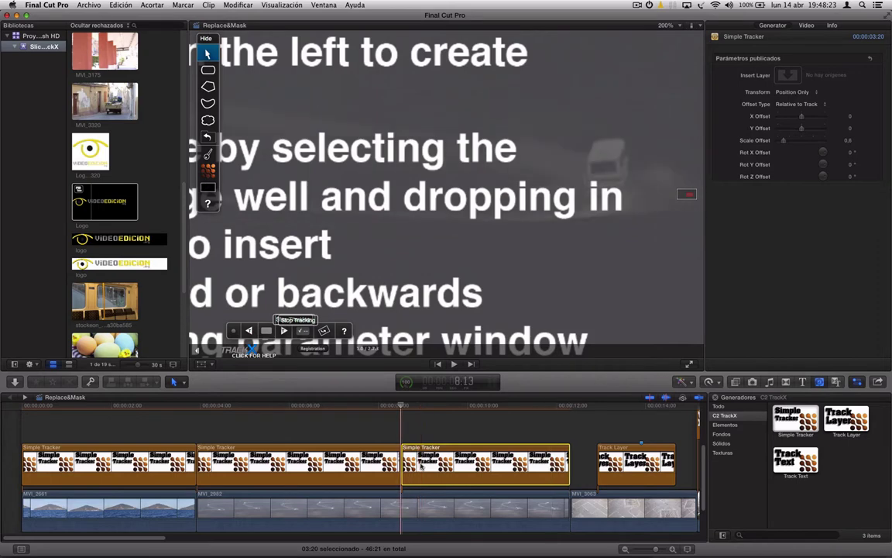
Step: At 8:13, draw a closed polygon tracking shape around the van
left_click(400, 465)
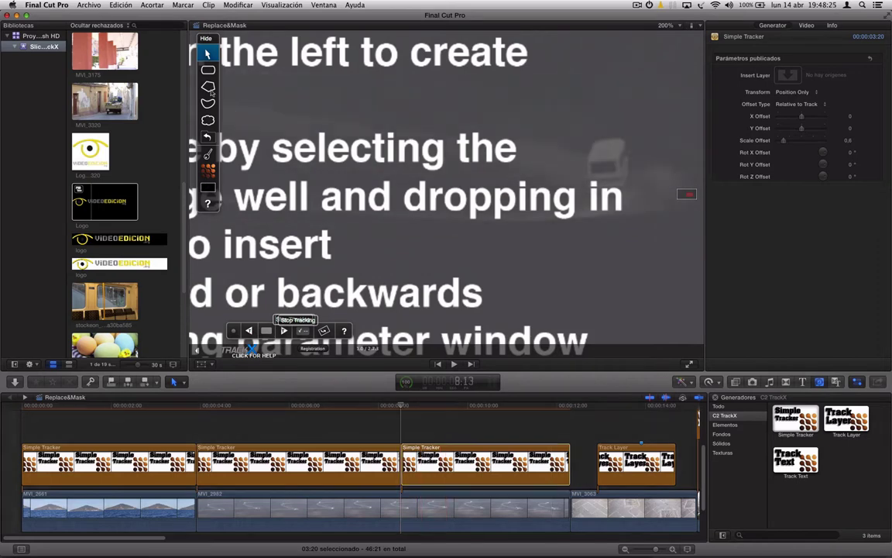
left_click(208, 86)
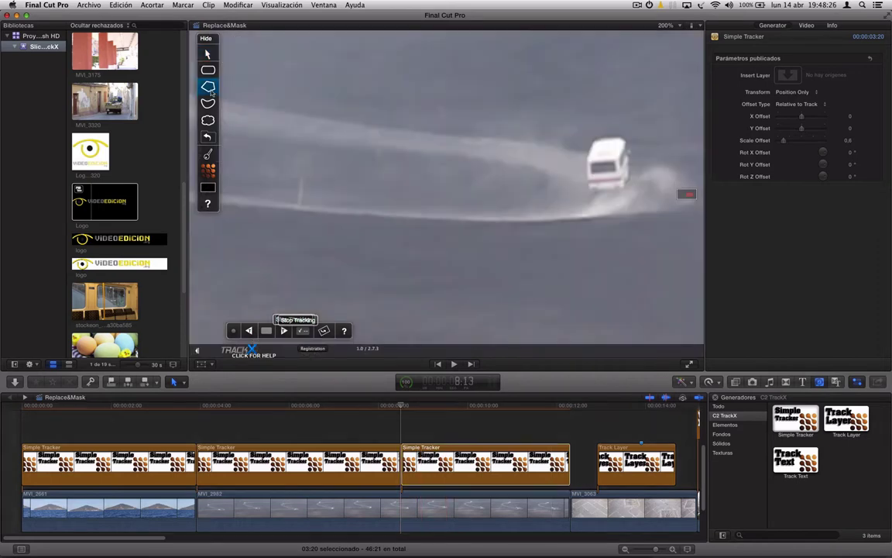
left_click(587, 161)
left_click(591, 188)
left_click(623, 186)
left_click(588, 162)
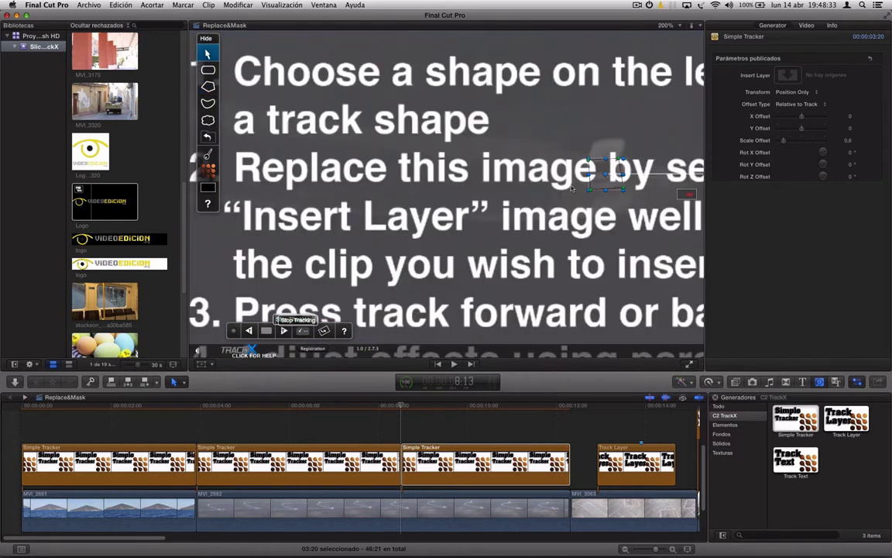
Step: Apply the Logo clip as the new tracker's insert layer
left_click(787, 75)
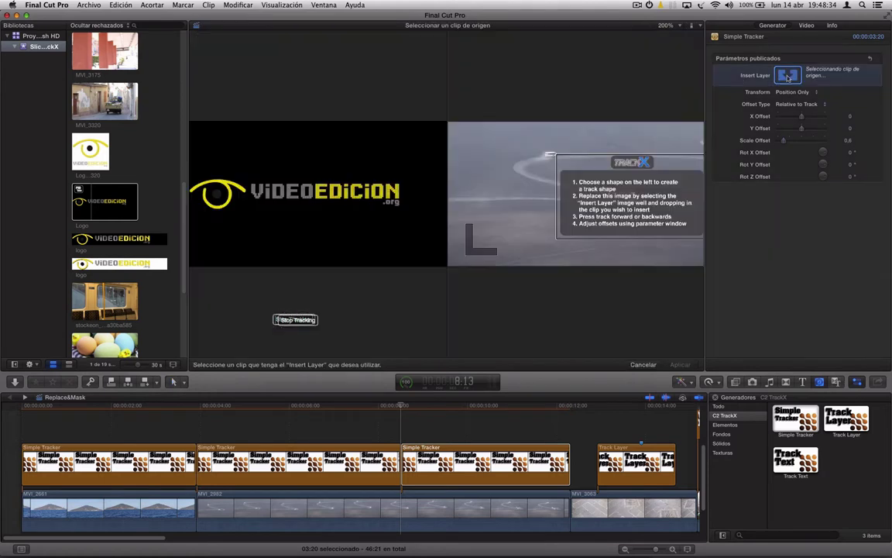
left_click(103, 190)
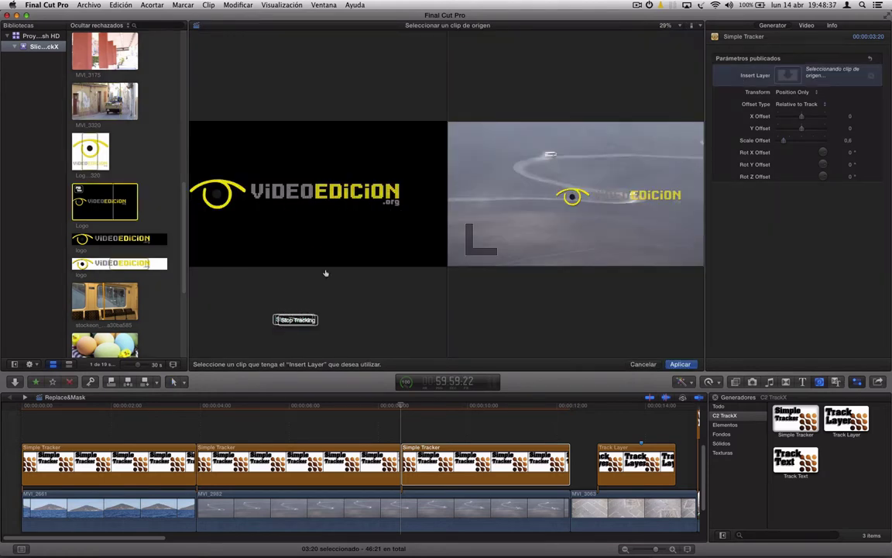
left_click(680, 364)
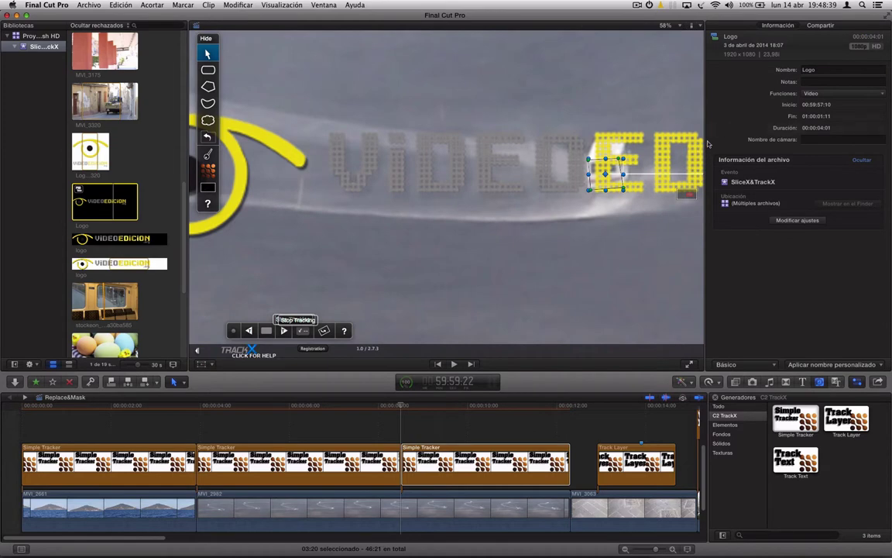
left_click(457, 480)
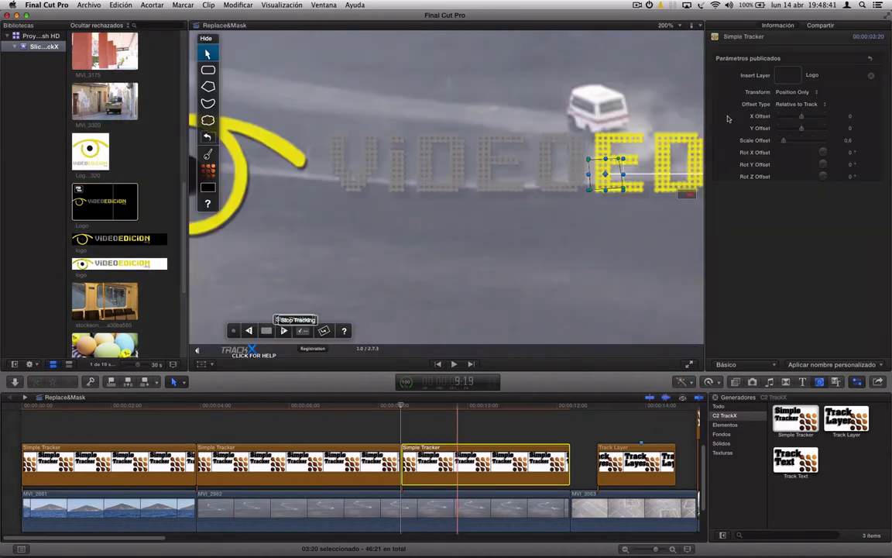
Step: Lower the inserted logo to Y Offset -0,35 and preview the van later in the shot
left_click_drag(801, 131, 798, 133)
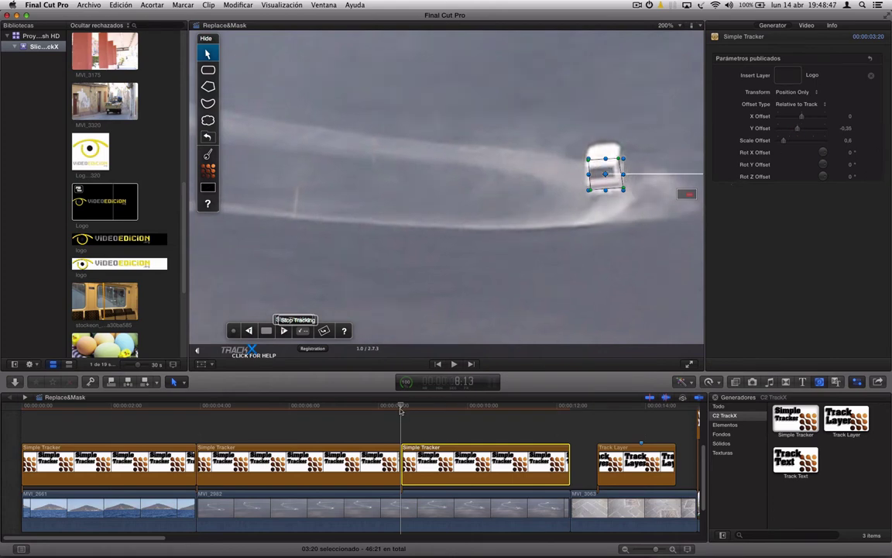
left_click_drag(411, 408, 565, 404)
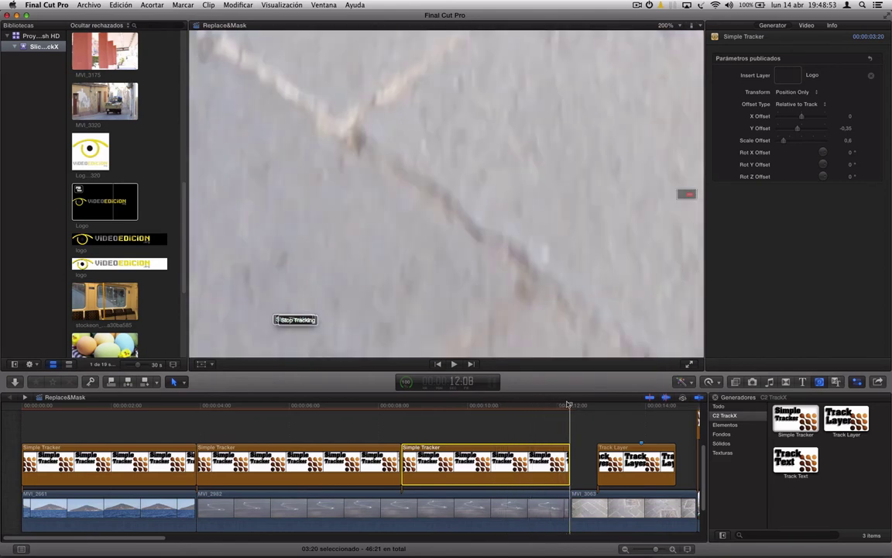
left_click_drag(565, 404, 449, 407)
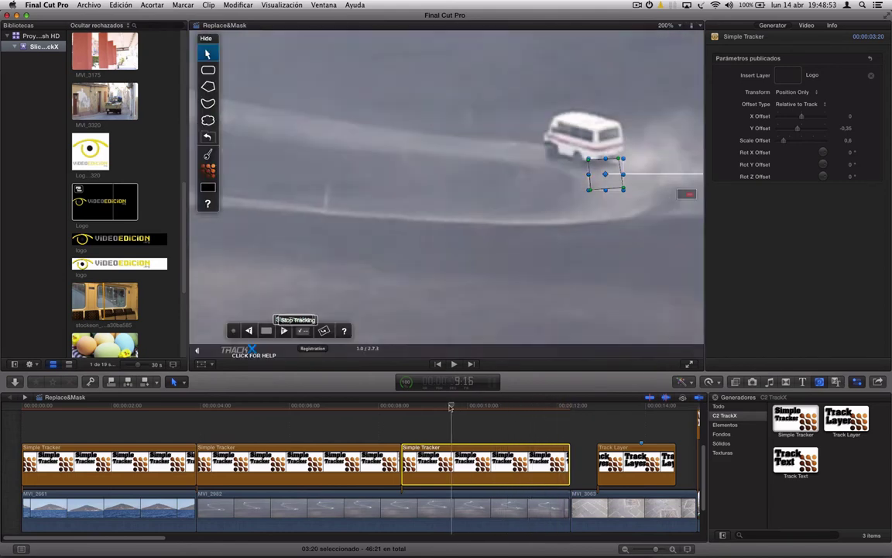
key("s")
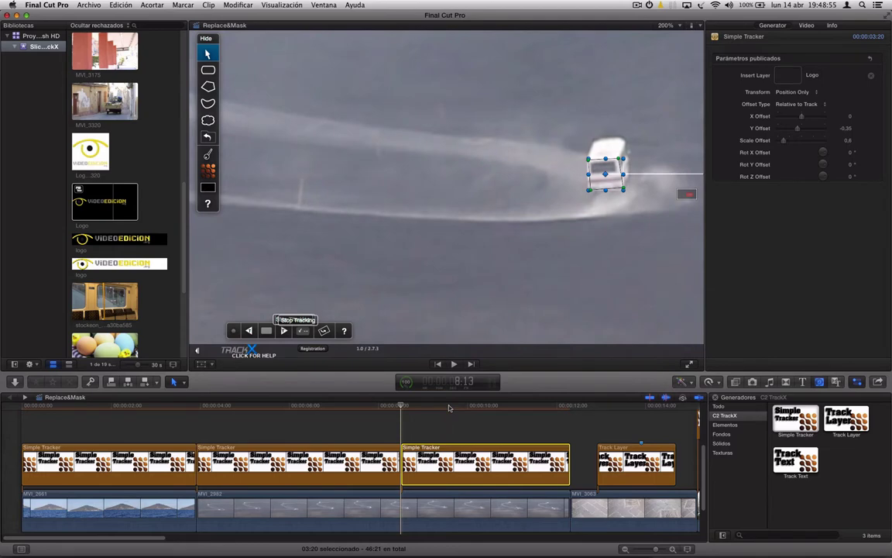
Step: Set the tracking options to the Perspective model at High quality
left_click(302, 331)
left_click(460, 195)
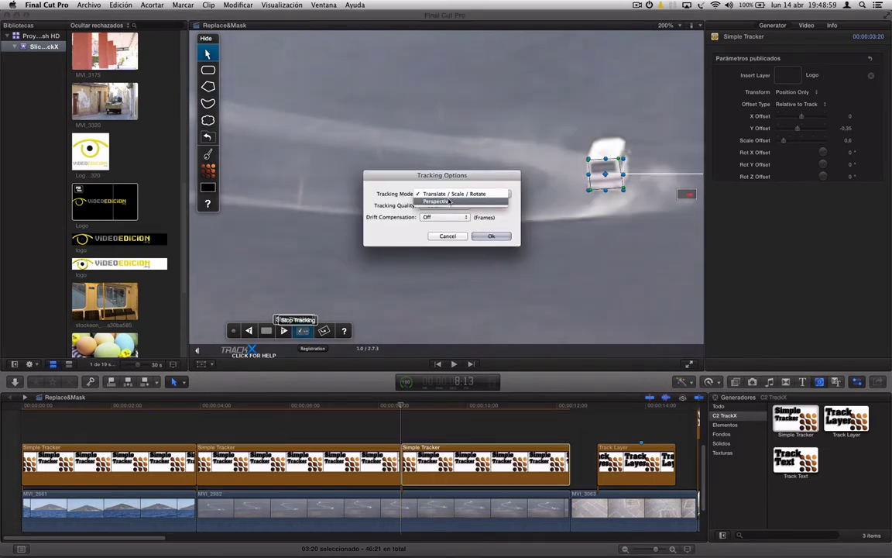
left_click(448, 201)
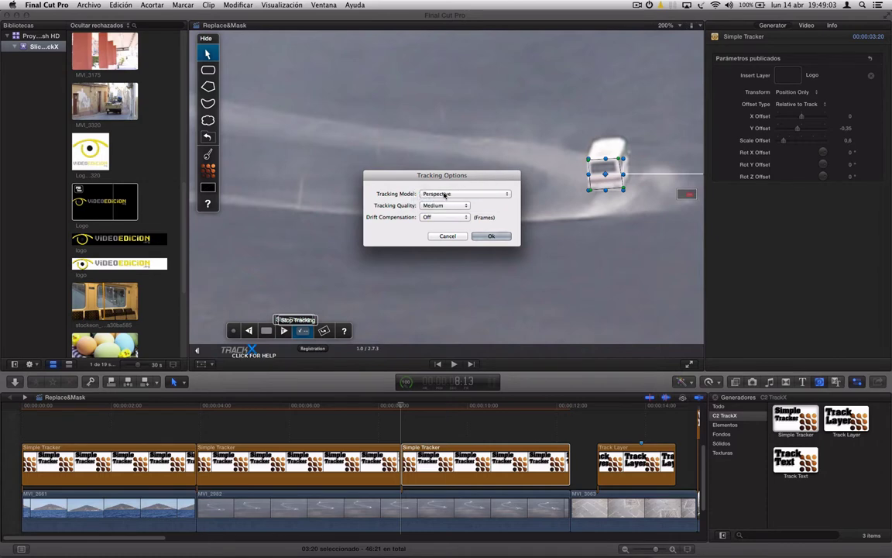
left_click(446, 206)
left_click(448, 214)
left_click(496, 238)
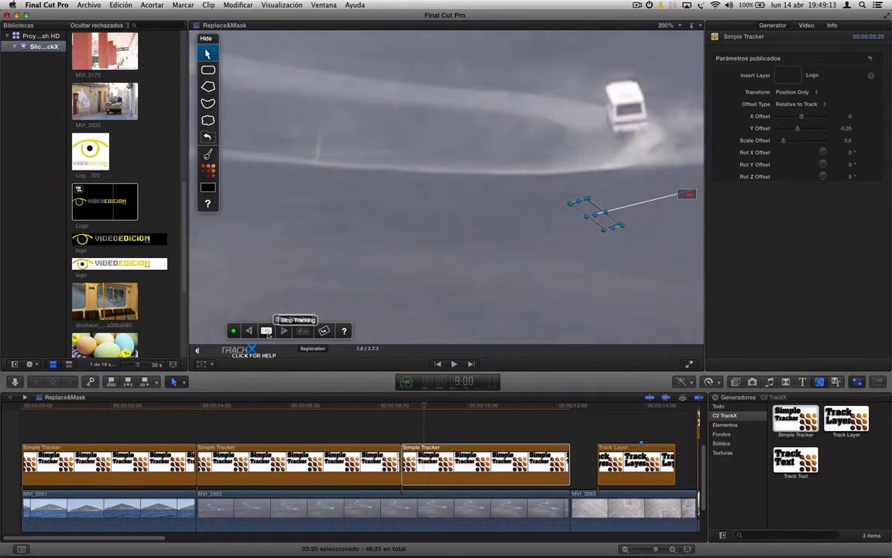
Step: Stop tracking, then move the tracker box onto the white van's rear and fit it to its outline
left_click(268, 331)
left_click(234, 333)
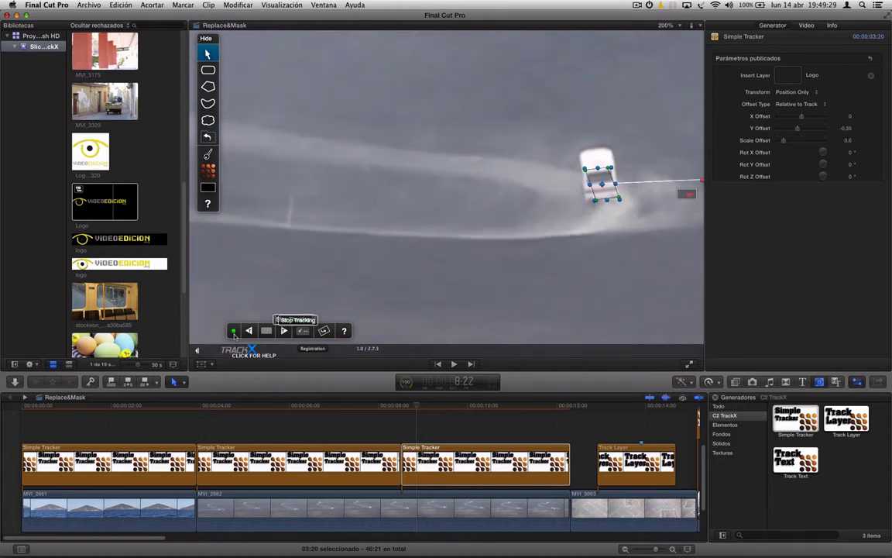
left_click(209, 155)
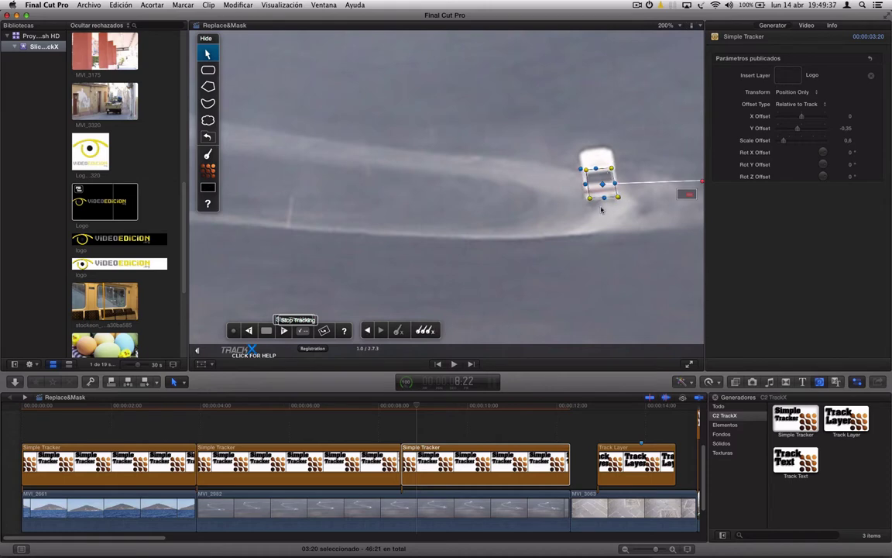
key("Right")
left_click_drag(604, 183, 608, 139)
key("Right")
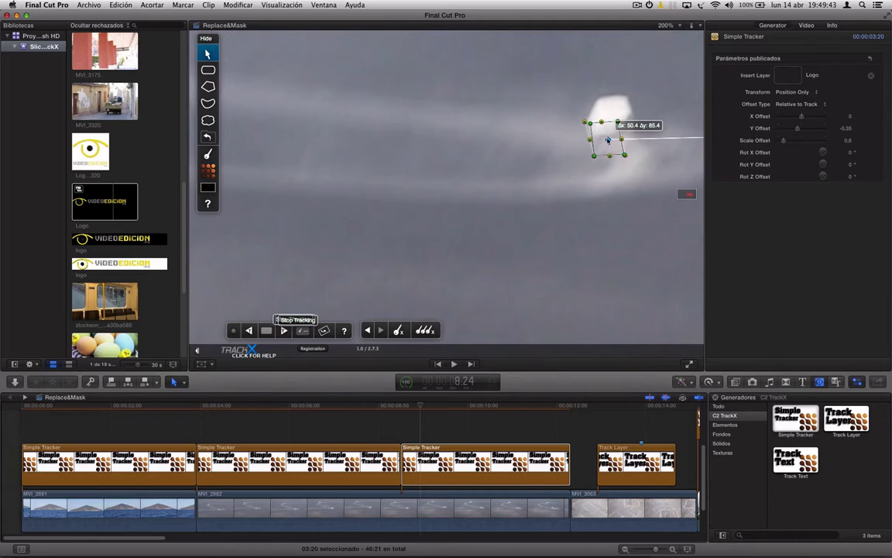
left_click_drag(609, 141, 609, 140)
key("Right")
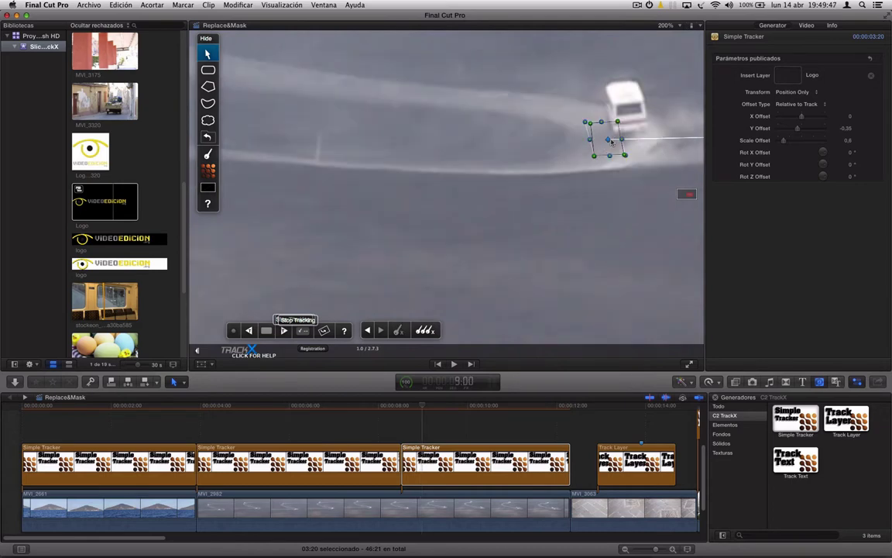
left_click_drag(611, 141, 631, 118)
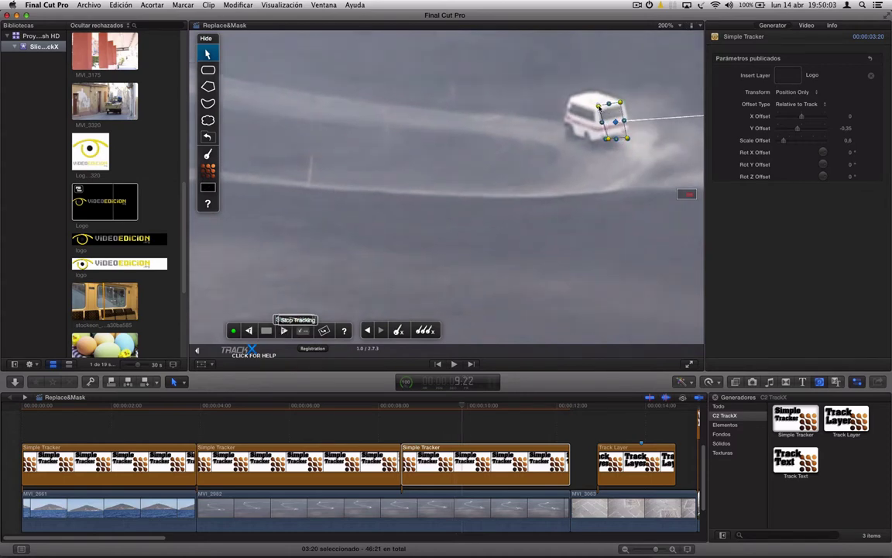
left_click_drag(608, 141, 604, 139)
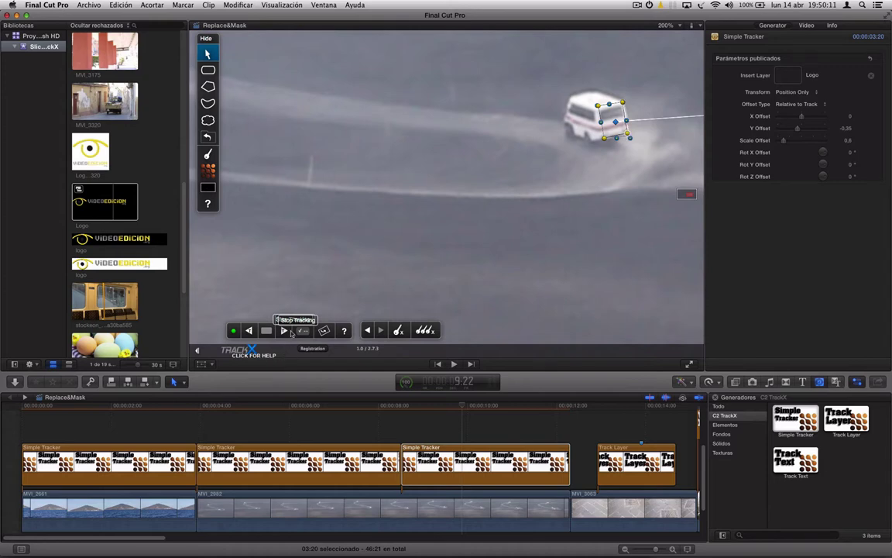
Step: Track the van forward and backward, adjust a corner to fit its rear, then track forward again
left_click(286, 331)
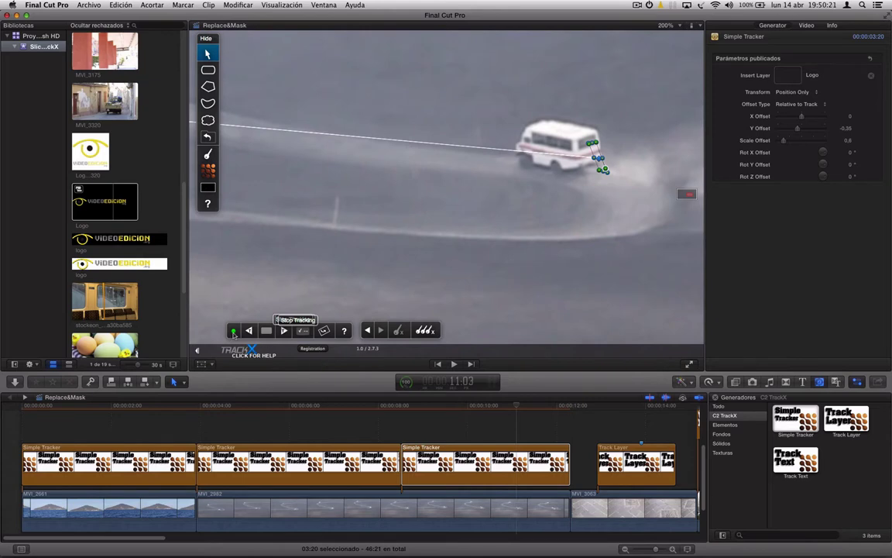
left_click(233, 331)
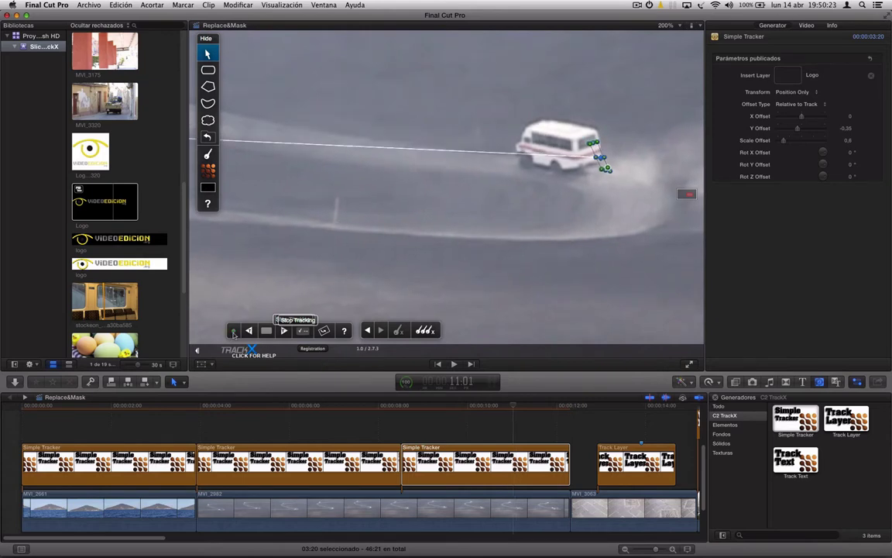
left_click(233, 331)
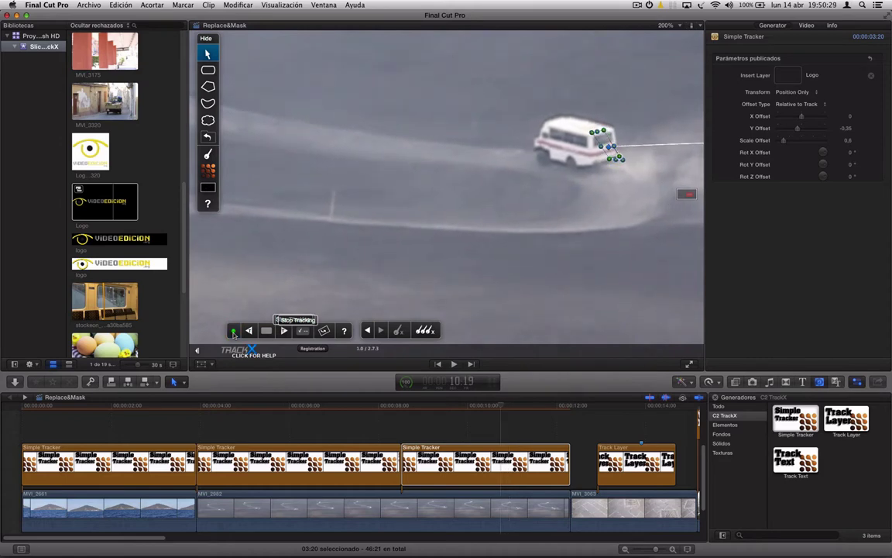
left_click(233, 331)
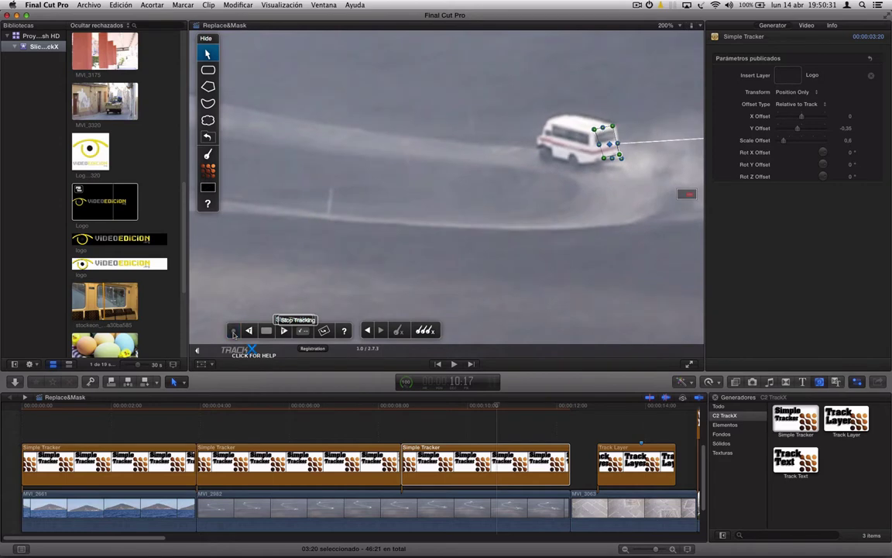
left_click(603, 158)
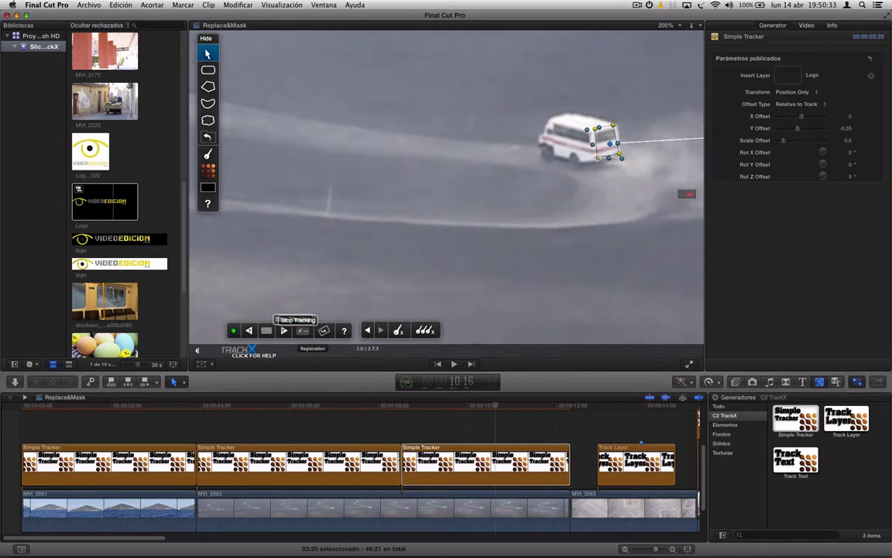
left_click_drag(612, 124, 615, 126)
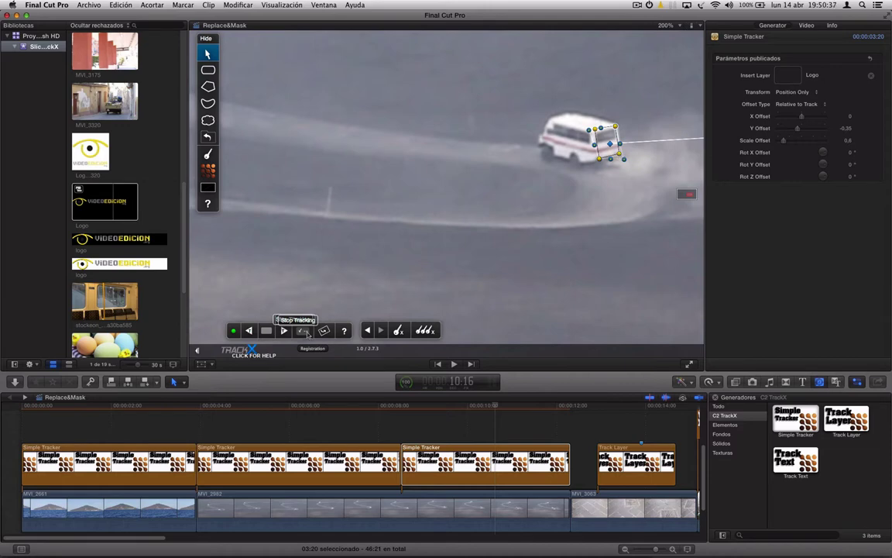
left_click(284, 331)
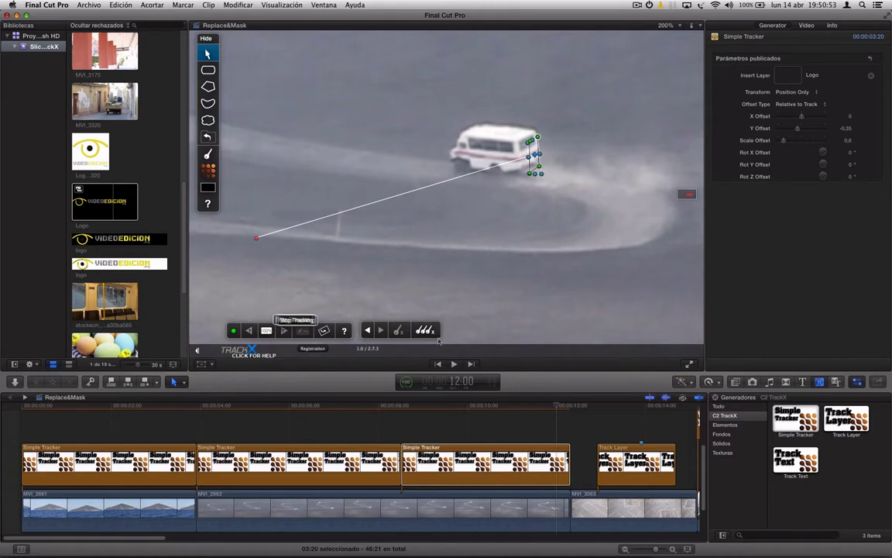
Step: Fit the viewer to the frame and select the middle Simple Tracker clip, undoing accidental changes
left_click(666, 25)
left_click(667, 65)
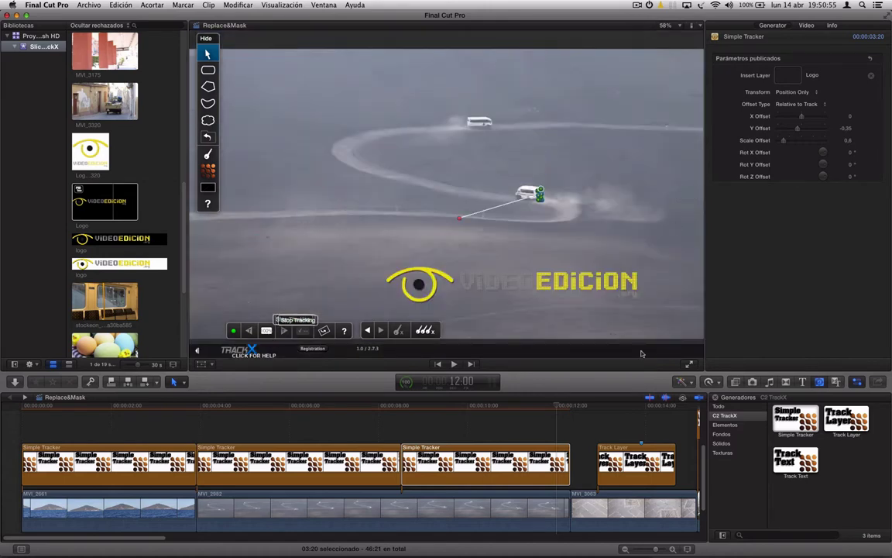
left_click(308, 405)
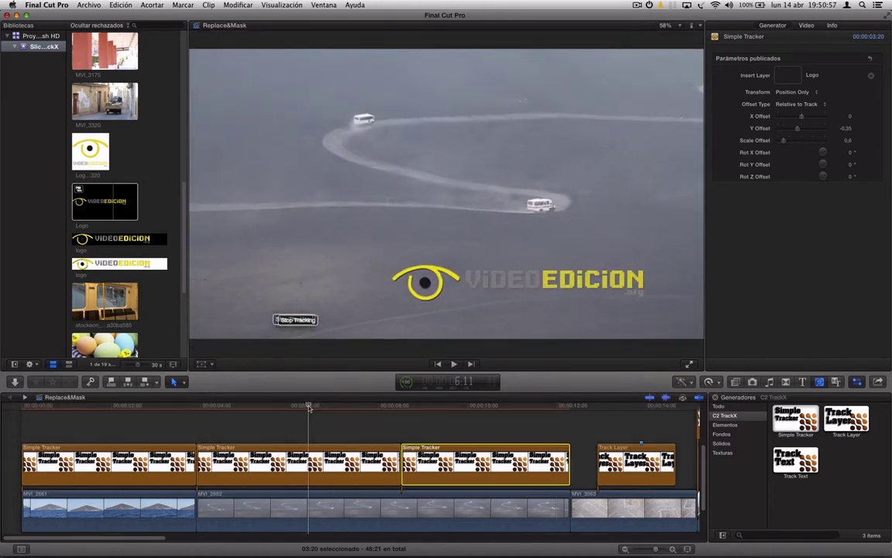
left_click(365, 446)
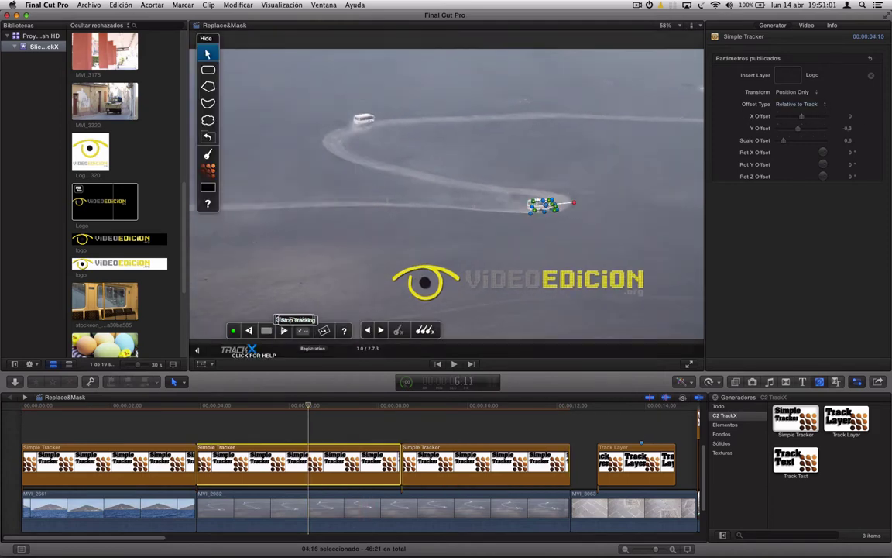
left_click_drag(542, 200, 471, 168)
key("super+z")
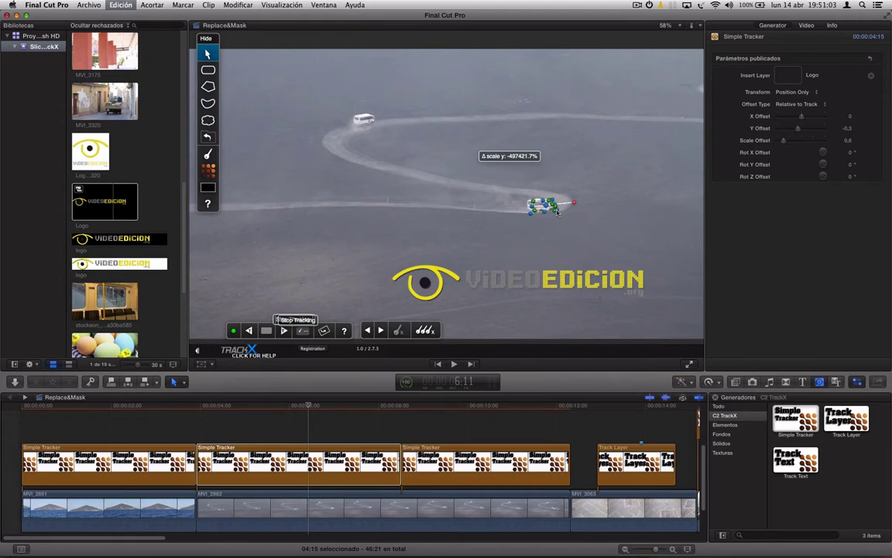
left_click_drag(542, 204, 534, 156)
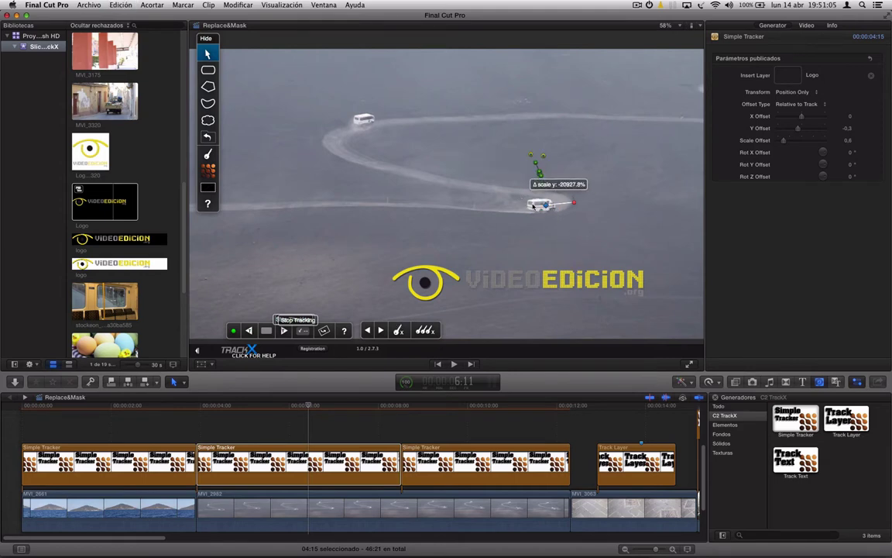
key("super+z")
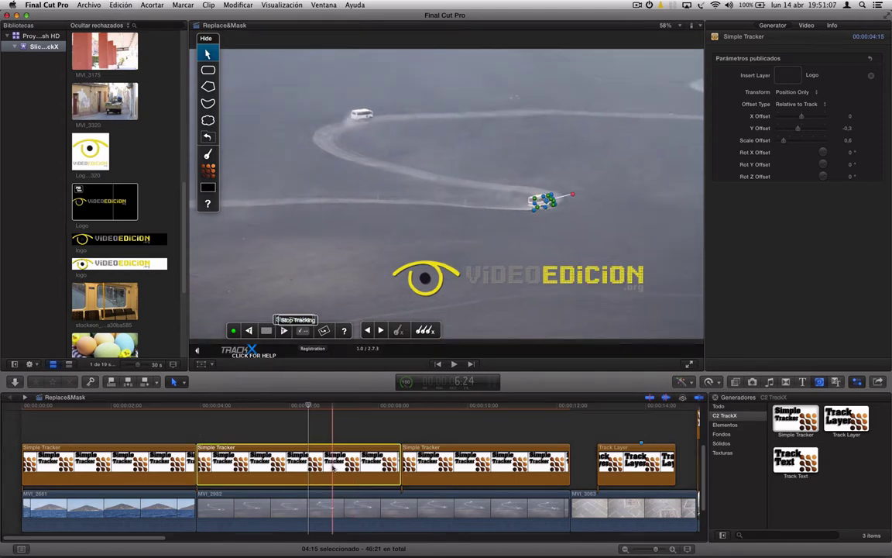
Step: Play from 3:23 and shift the logo left to X Offset -0.67, Y Offset -0.03
left_click(196, 464)
key("space")
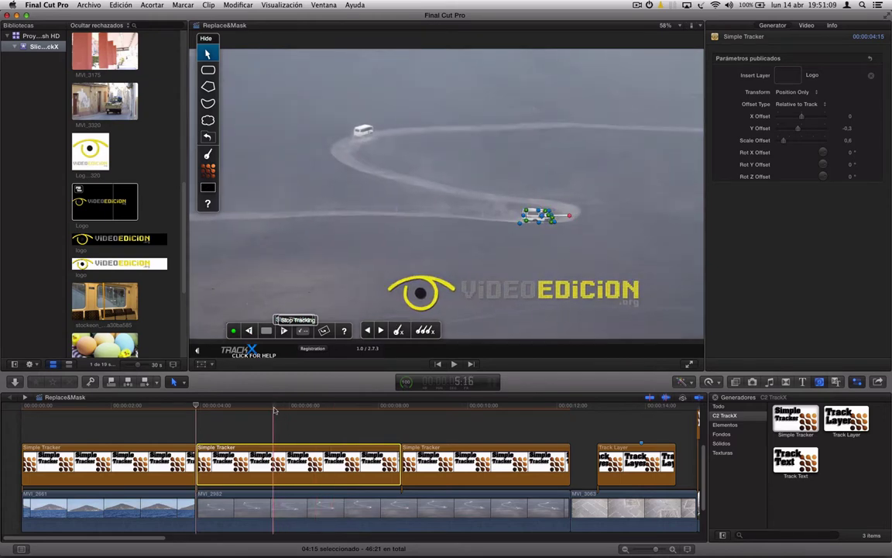
left_click_drag(542, 214, 475, 209)
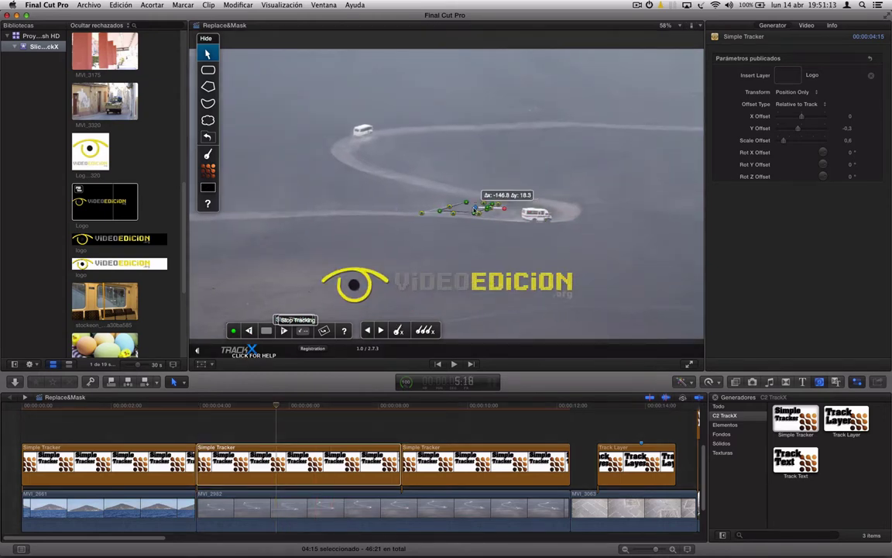
mouse_move(504, 208)
left_mouse_down()
mouse_move(434, 201)
mouse_move(446, 183)
left_mouse_up()
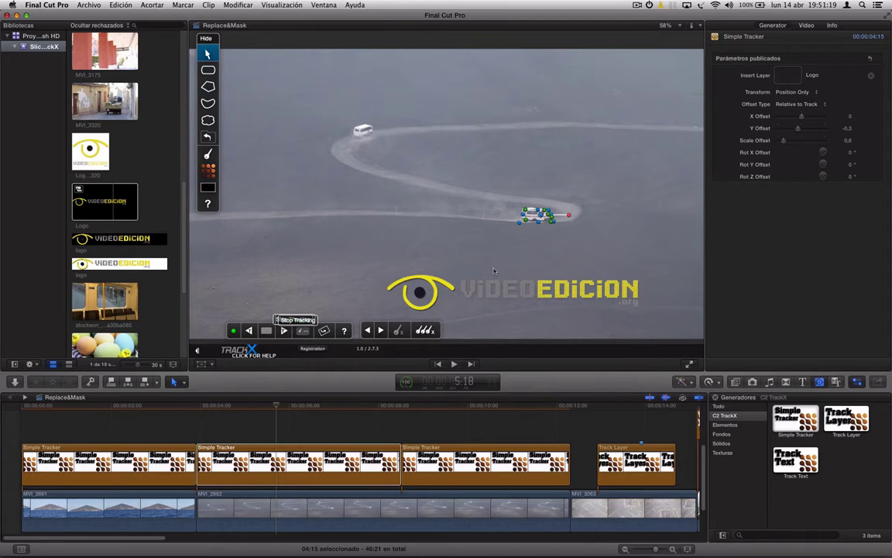
mouse_move(801, 117)
left_mouse_down()
mouse_move(791, 118)
mouse_move(802, 132)
mouse_move(794, 118)
left_mouse_up()
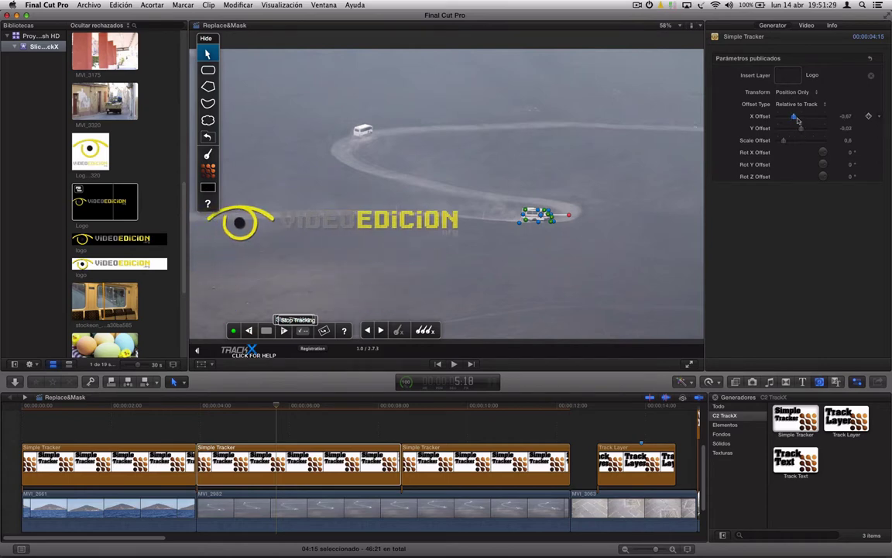
Step: Set the middle tracker's Y Offset to 0
left_click(847, 129)
type("0")
key("Tab")
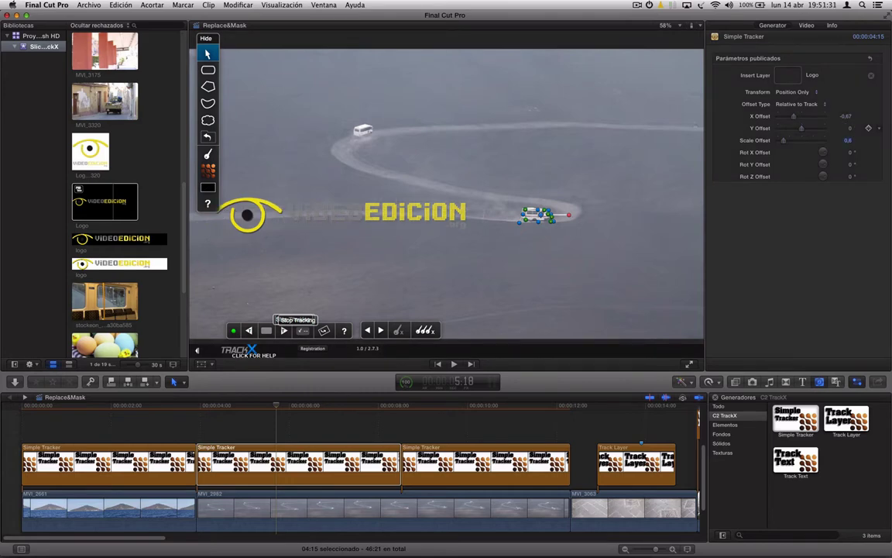
left_click(847, 117)
left_click(362, 408)
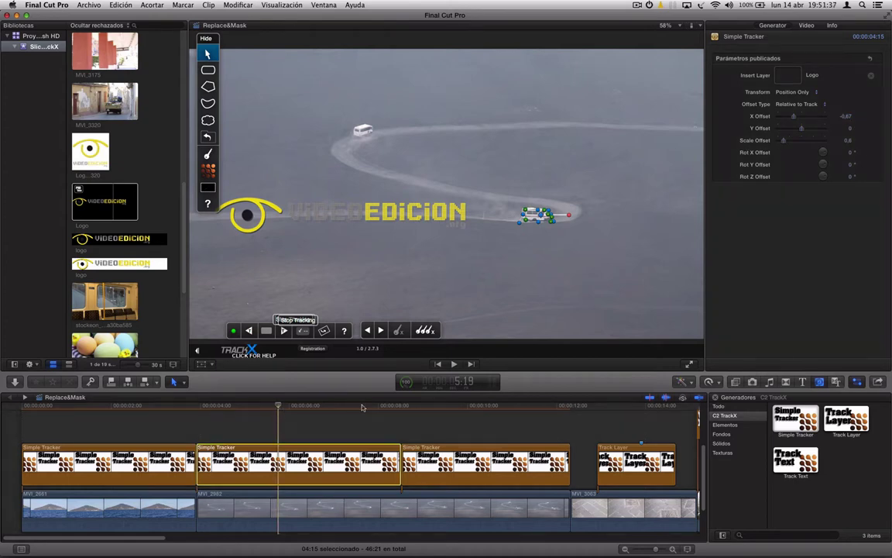
Step: On the third Simple Tracker clip, set Y Offset to 0 and X Offset to -0.67
key("Down")
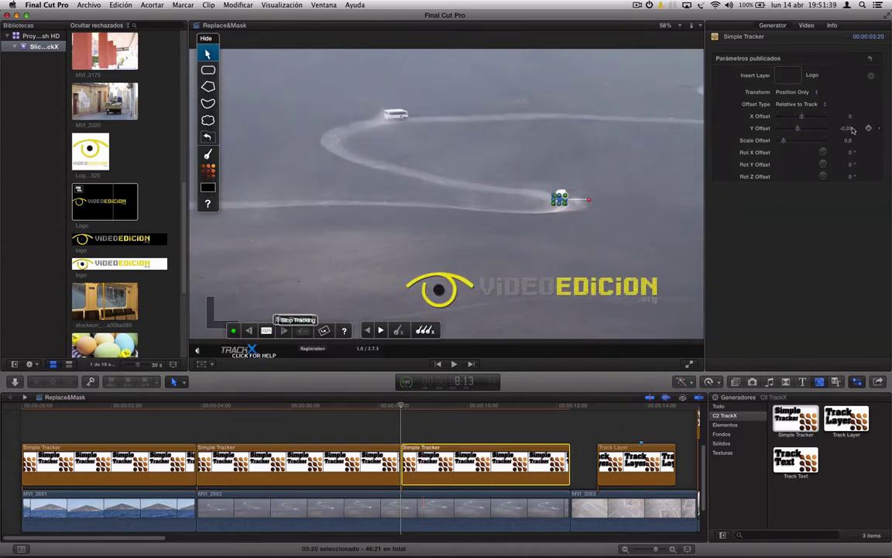
left_click(848, 140)
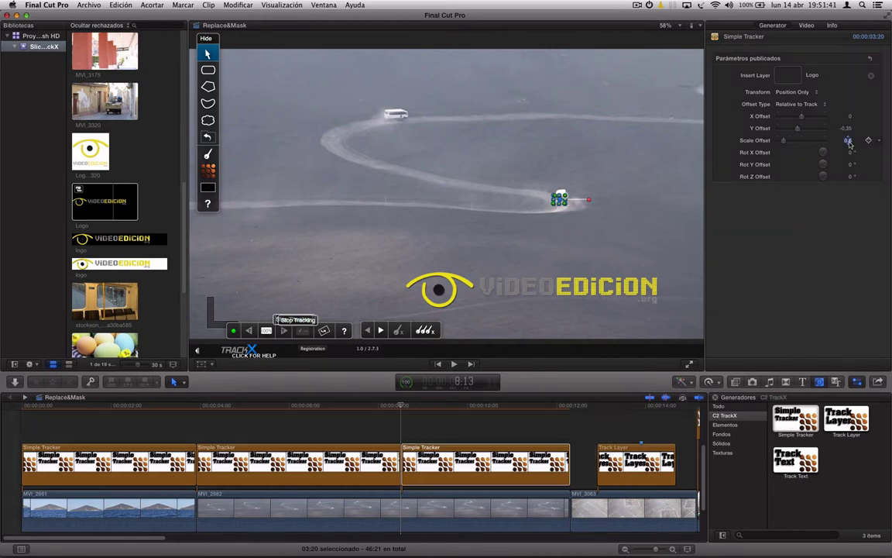
left_click(849, 129)
type("0")
key("Return")
left_click(851, 116)
type("-0,6")
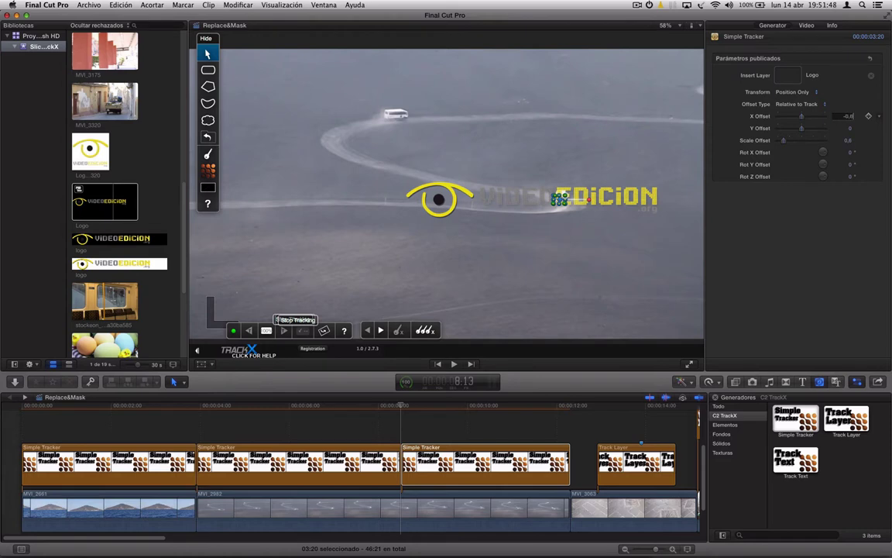
type("7")
key("Return")
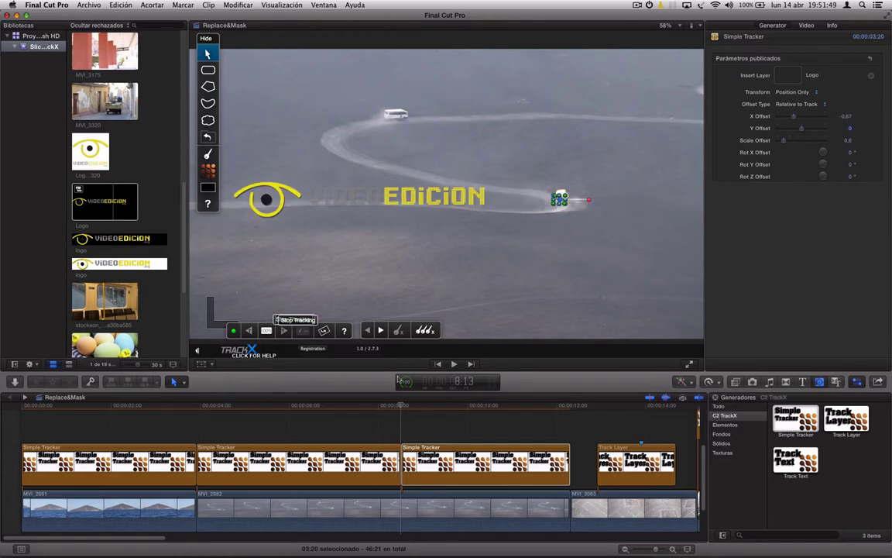
left_click(402, 410)
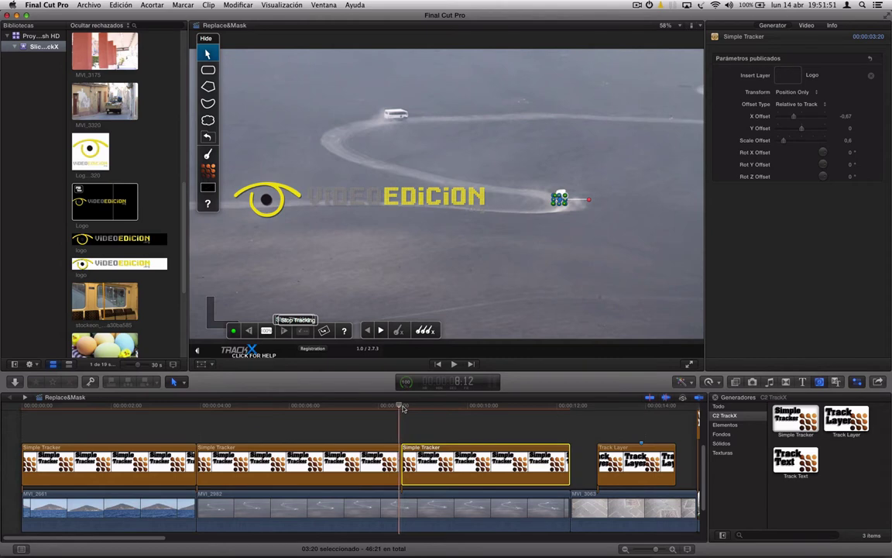
Step: Check the frames and change the X Offset to -0,65
key("Left")
key("Right")
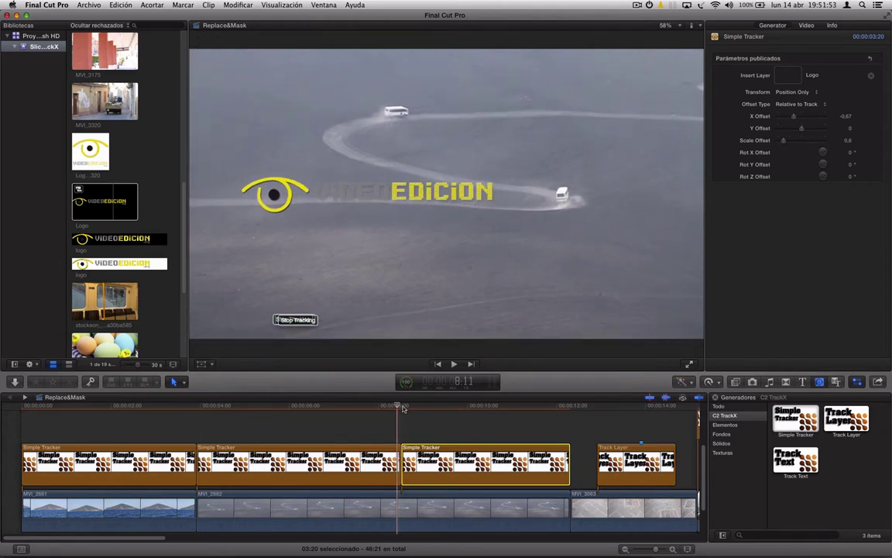
key("Right")
key("Left")
key("Left")
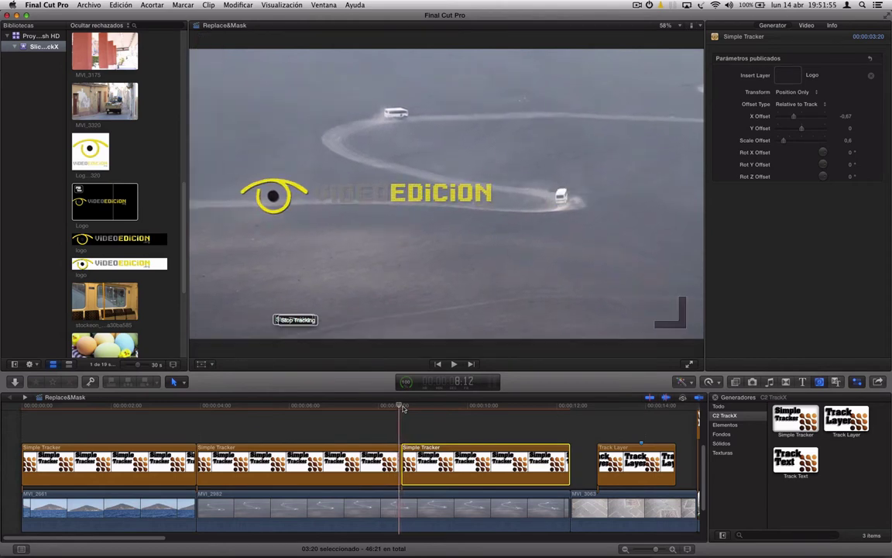
key("Right")
key("Left")
key("Right")
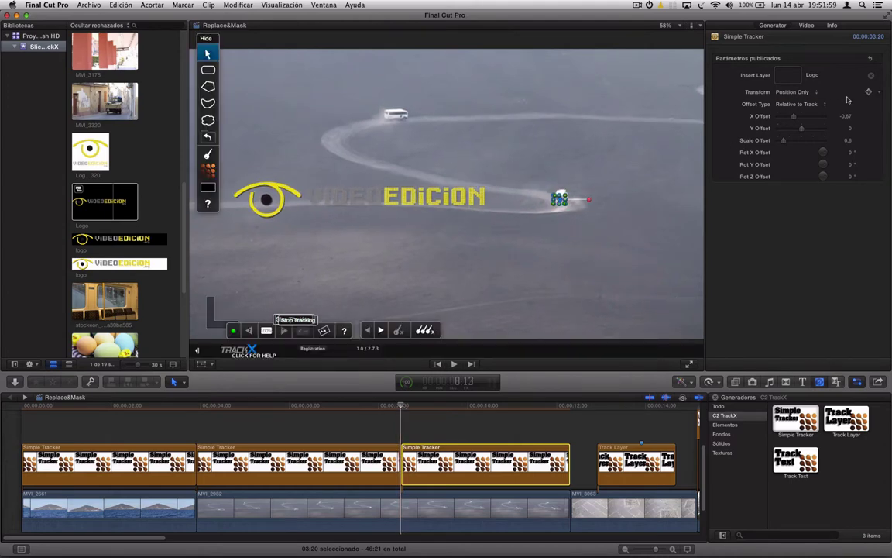
left_click(847, 115)
left_click(850, 117)
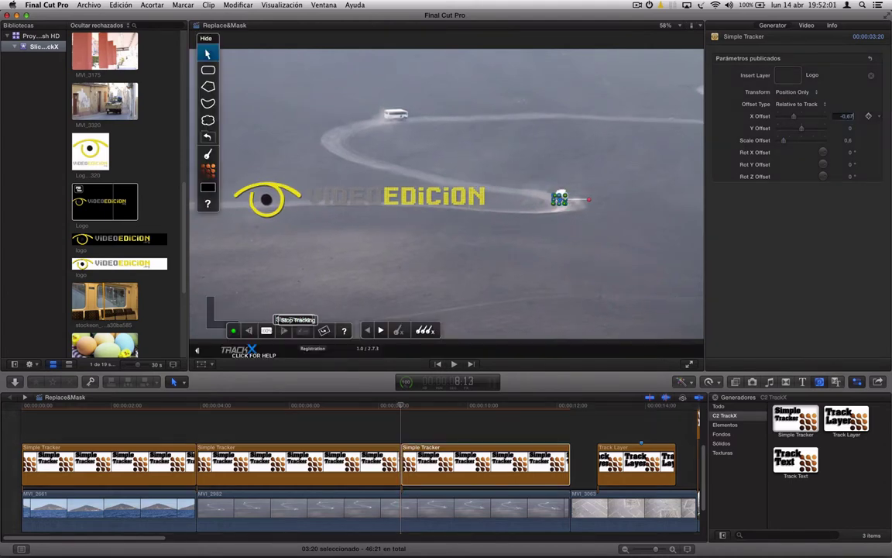
type("-0,65")
key("Tab")
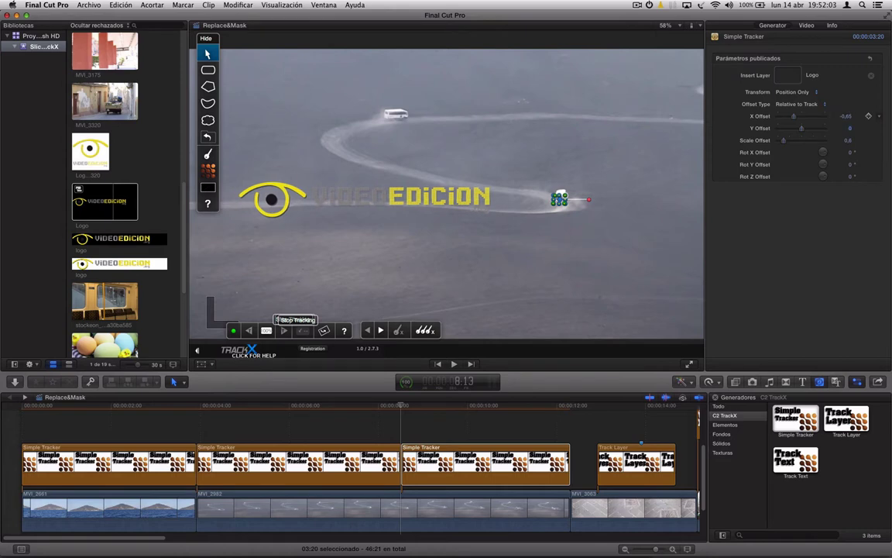
left_click(378, 424)
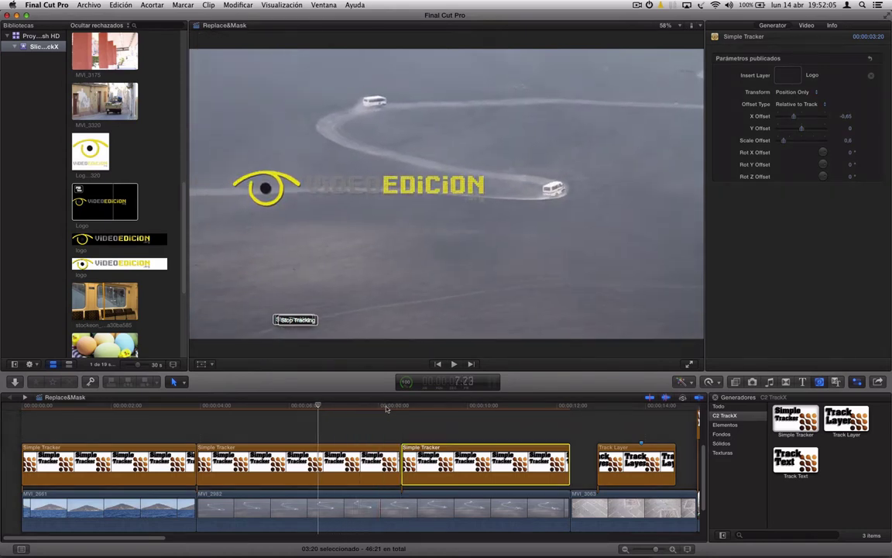
Step: Scrub and play the bus clip from 4:03 to review the tracked logo, then scroll to the manhole clip
left_click_drag(387, 408, 537, 403)
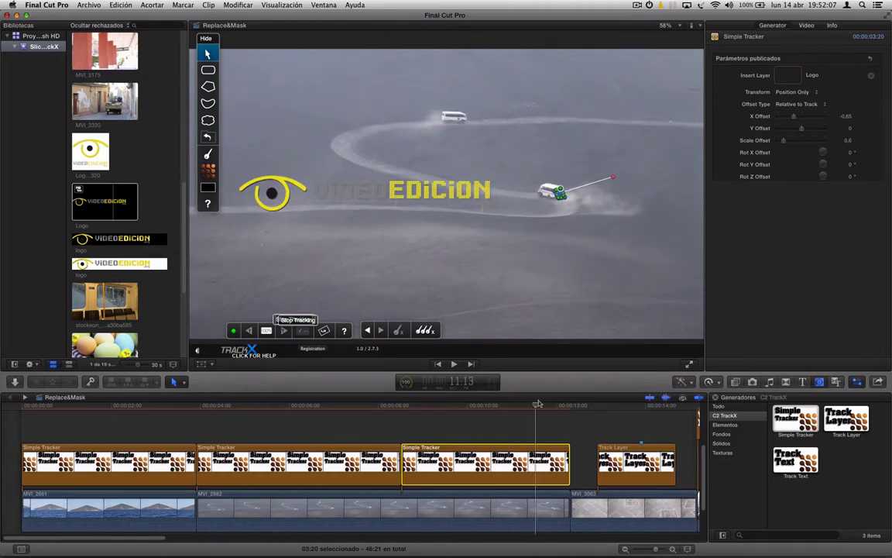
left_click_drag(538, 404, 252, 405)
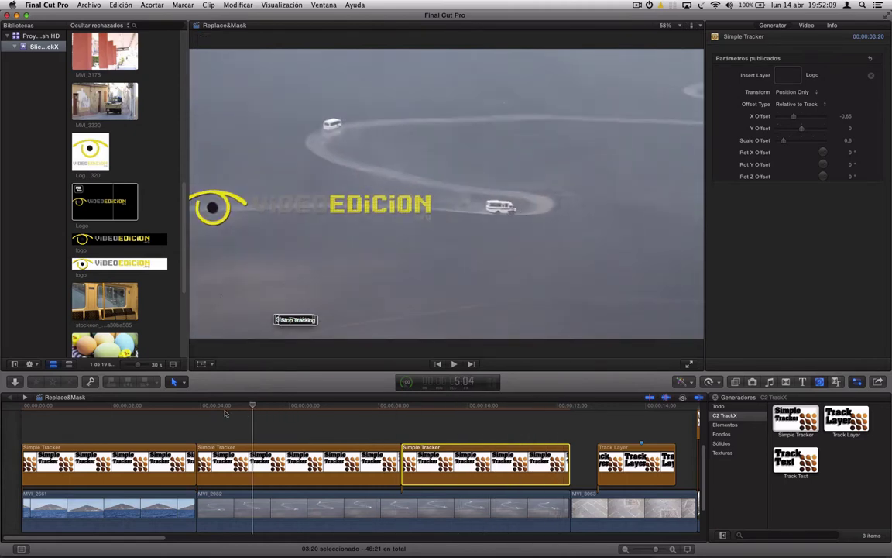
left_click(199, 412)
key("space")
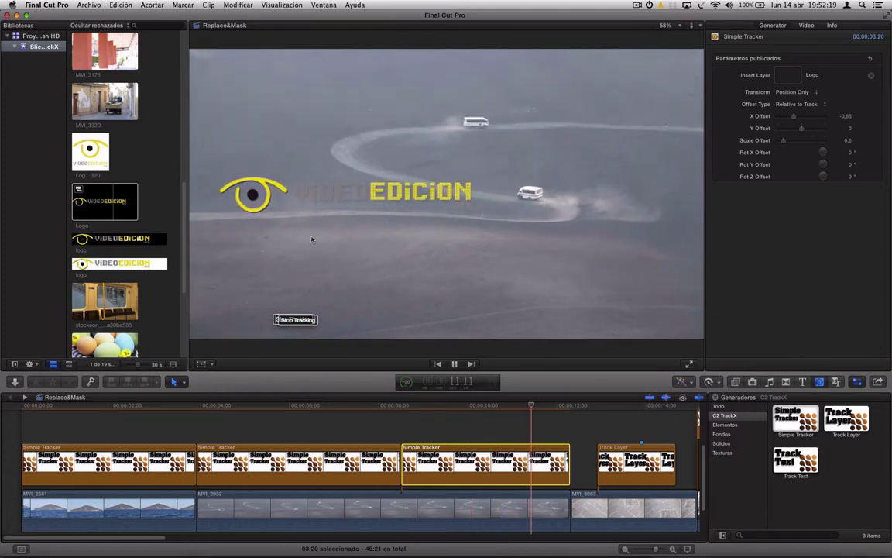
key("space")
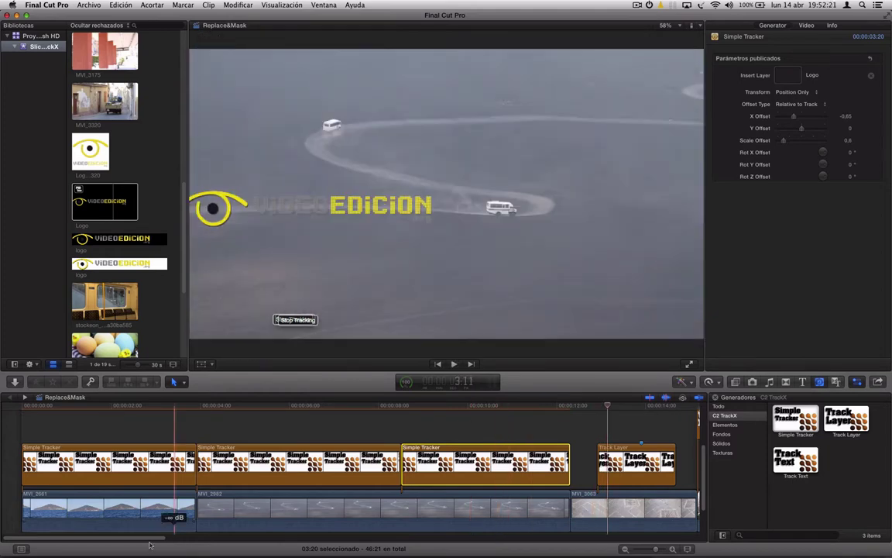
scroll(314, 478, "right", 10)
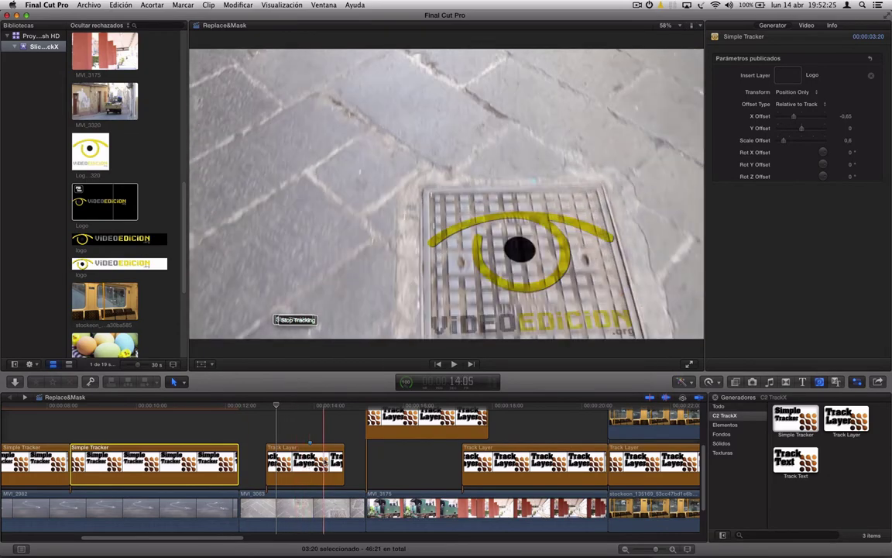
Step: Delete the old Track Layer and add a new Track Layer above MVI_3063, trimmed to the clip's end
left_click(311, 462)
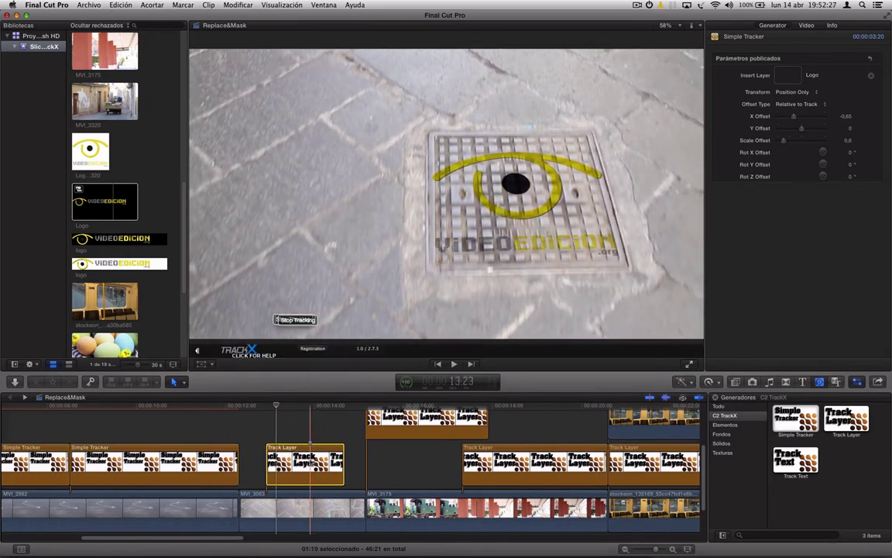
key("Delete")
left_click(302, 511)
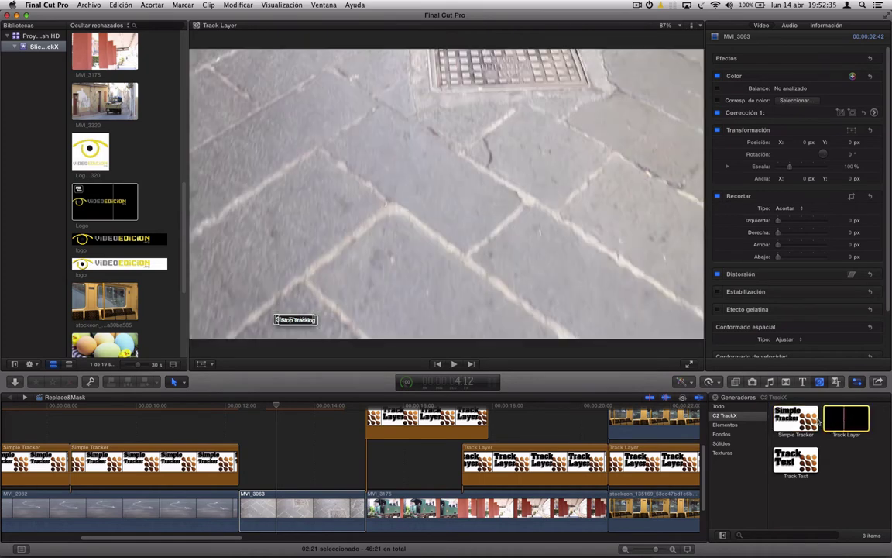
left_click_drag(849, 422, 242, 431)
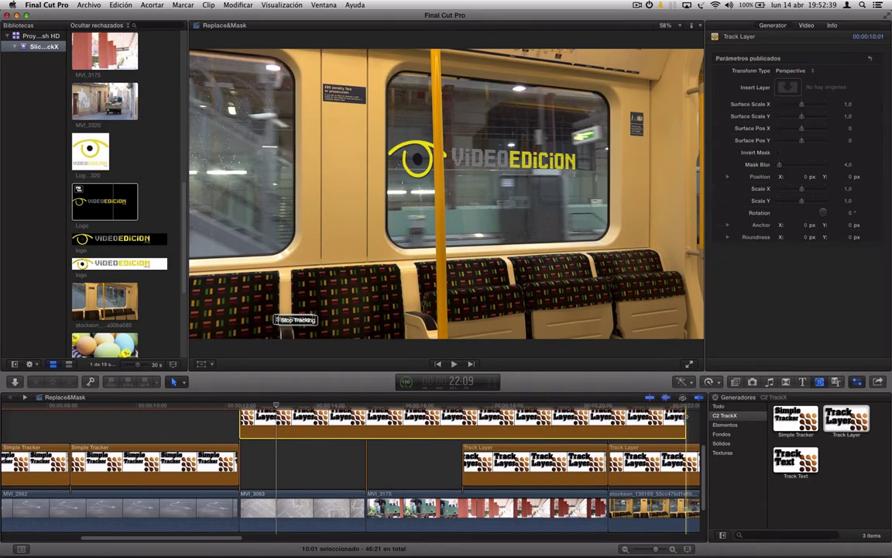
left_click_drag(685, 418, 365, 448)
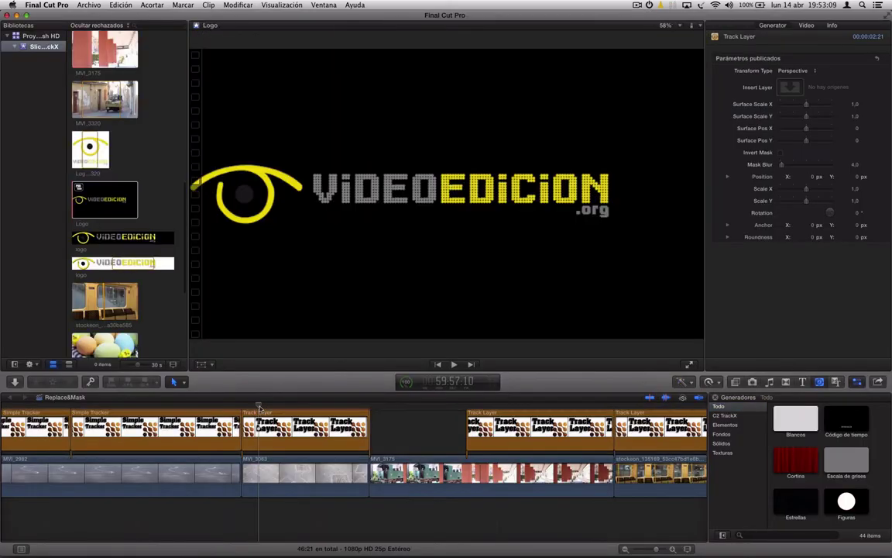
Step: Select the new Track Layer, set the viewer to 25%, and find a clear manhole frame
left_click(259, 406)
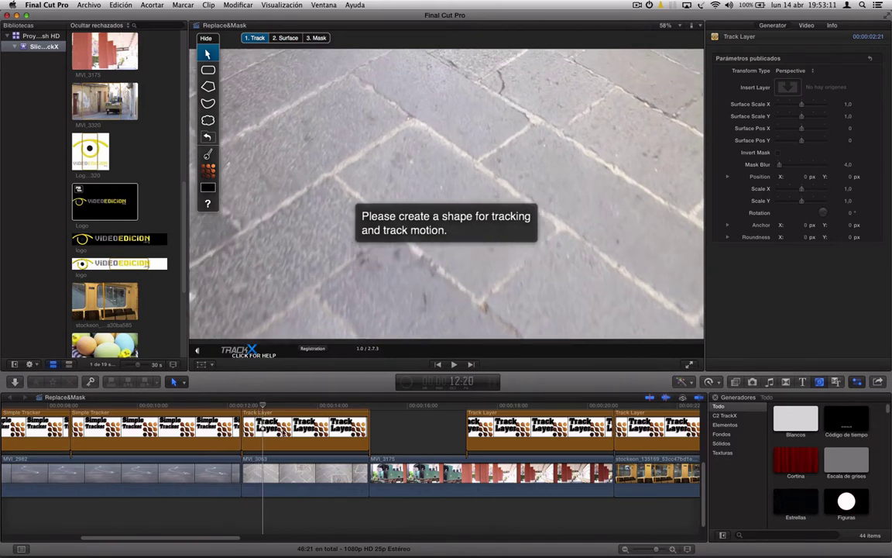
left_click(264, 425)
left_click(666, 25)
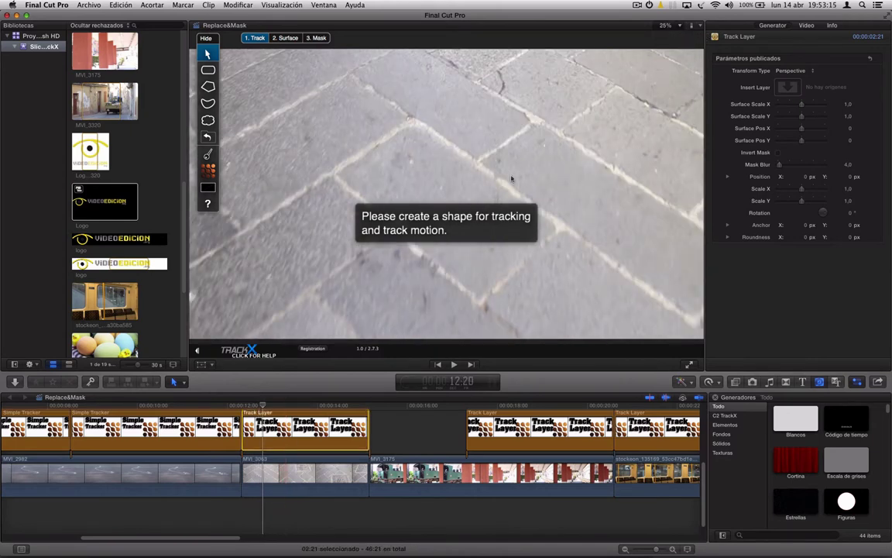
left_click(671, 62)
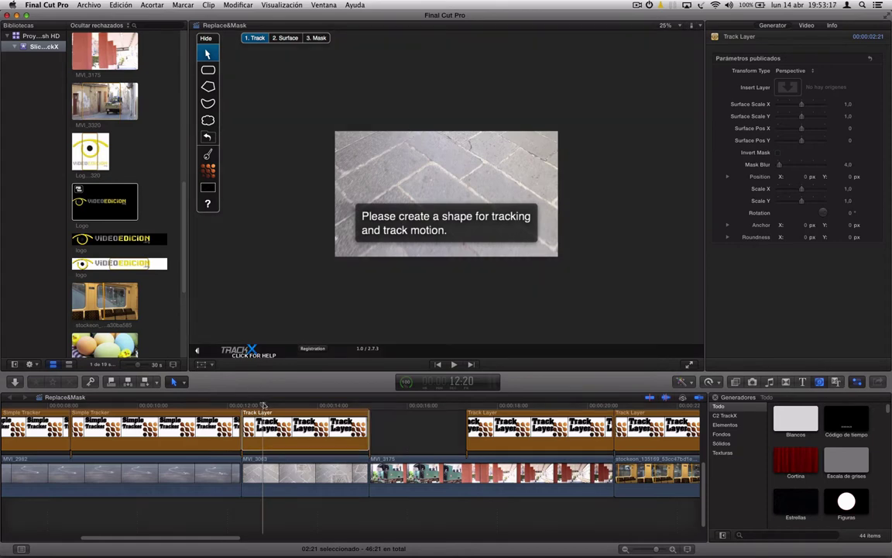
left_click(322, 406)
mouse_move(321, 406)
left_mouse_down()
mouse_move(346, 406)
mouse_move(326, 408)
left_mouse_up()
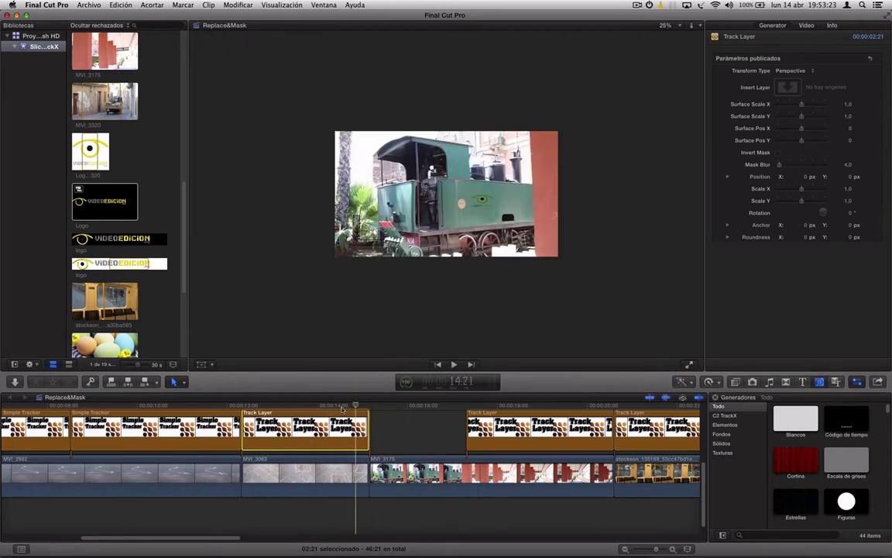
mouse_move(325, 408)
left_mouse_down()
mouse_move(283, 406)
mouse_move(309, 406)
left_mouse_up()
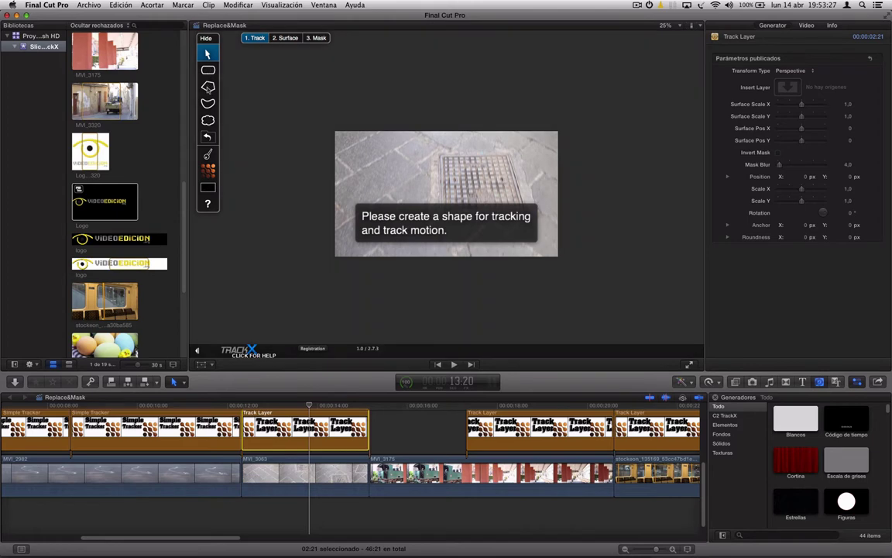
Step: Draw a four-point polygon around the manhole frame, raising the top-left corner to level the top edge
left_click(208, 86)
left_click(322, 110)
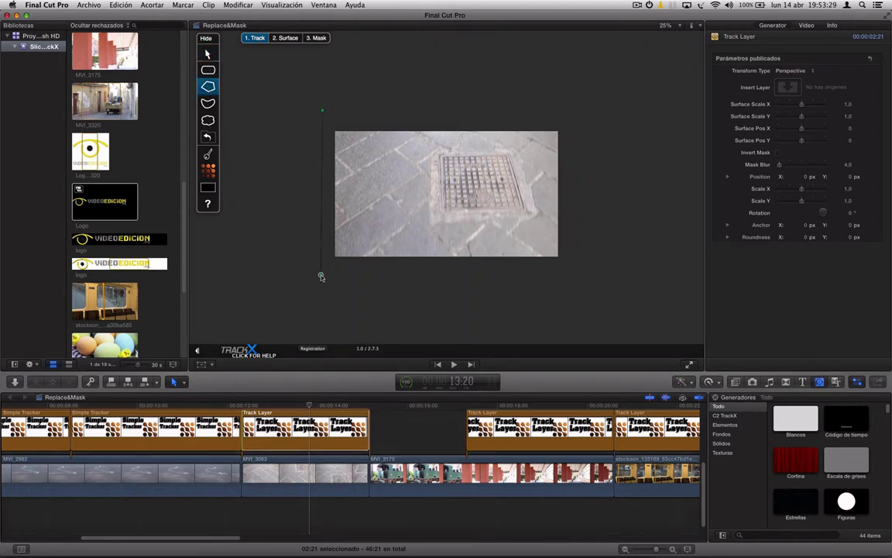
left_click(322, 277)
left_click(594, 277)
left_click(593, 94)
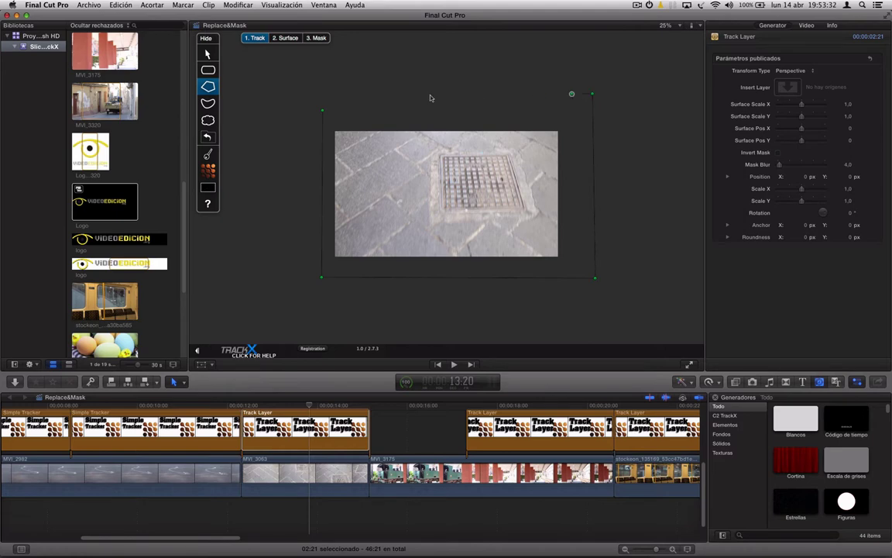
left_click(323, 110)
left_click_drag(323, 112, 326, 93)
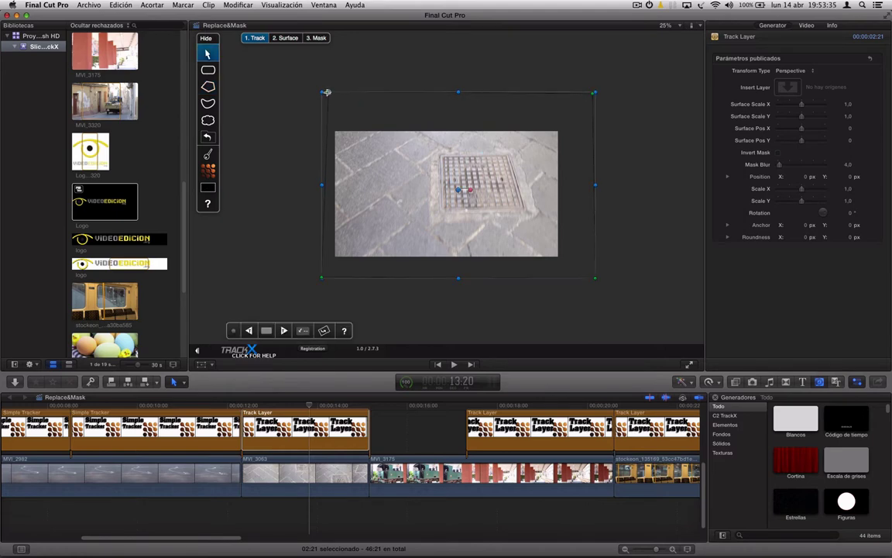
Step: Trim the Track Layer's end so it lasts 1:23
left_click_drag(325, 406, 309, 406)
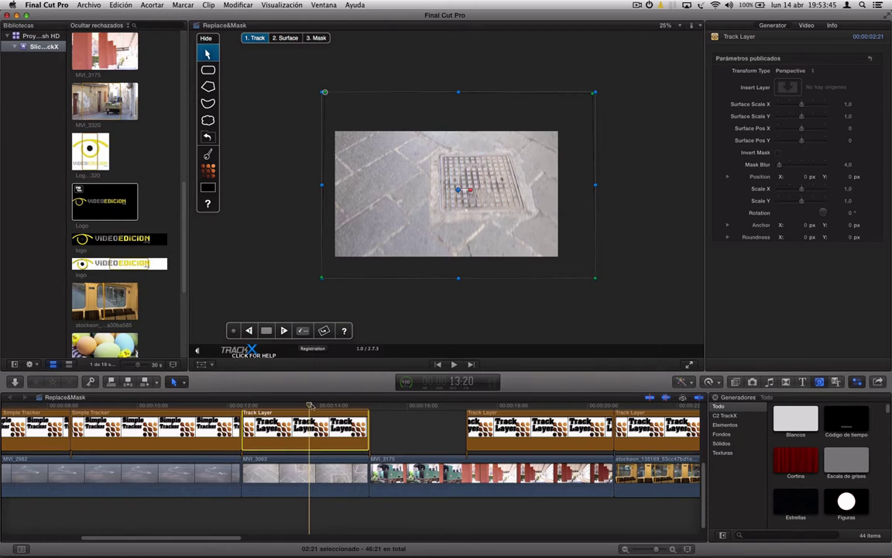
mouse_move(310, 405)
left_mouse_down()
mouse_move(264, 405)
mouse_move(264, 426)
left_mouse_up()
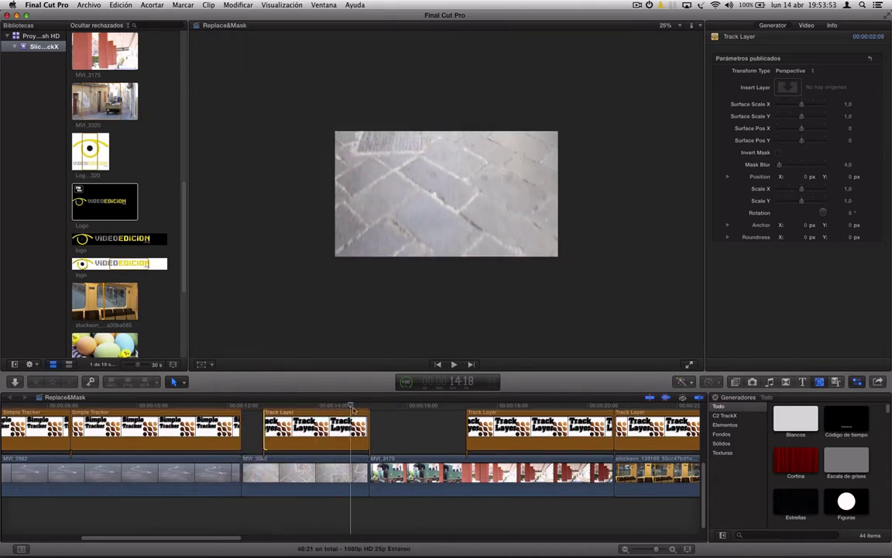
left_click_drag(368, 426, 349, 425)
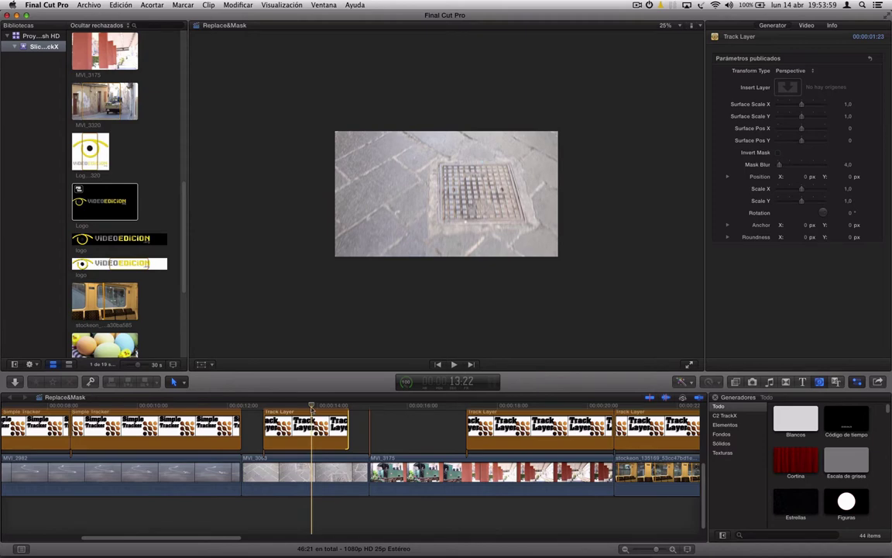
left_click(308, 422)
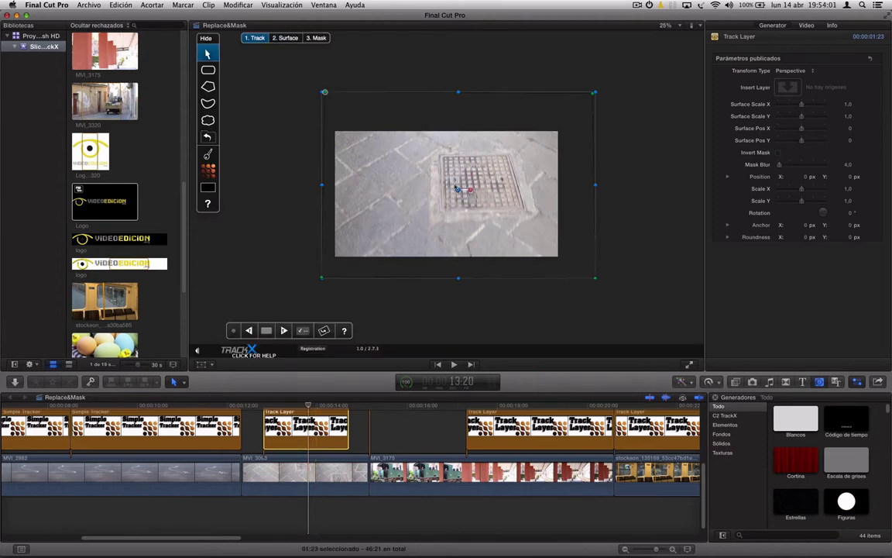
Step: Keep the Perspective tracking model and set a tracking quality in TrackX Tracking Options
left_click(302, 331)
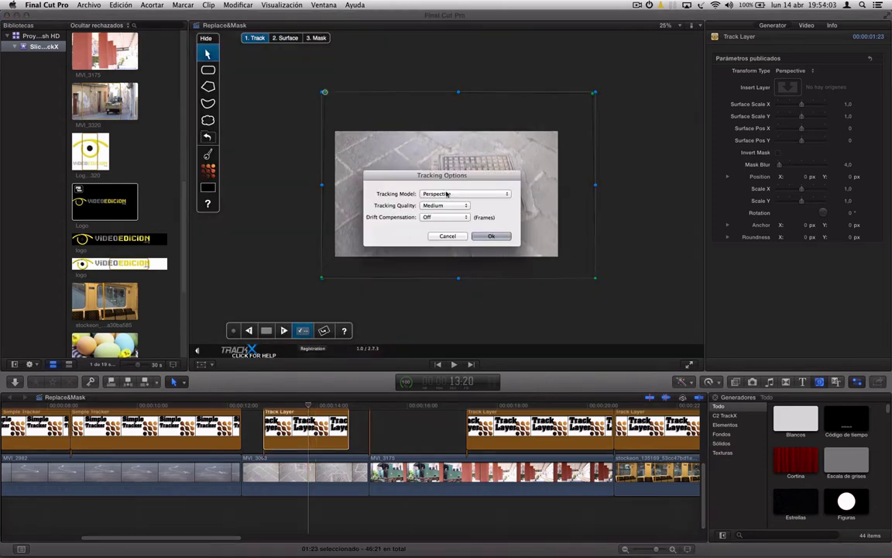
left_click(446, 194)
left_click(443, 195)
left_click(491, 235)
left_click(303, 331)
left_click(443, 206)
left_click(446, 215)
left_click(491, 235)
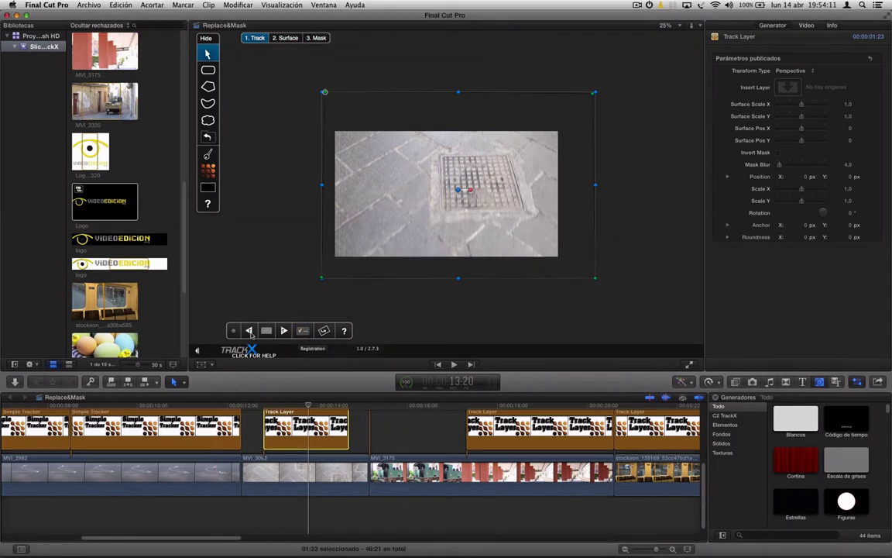
Step: Track the shape backward, then restart tracking from the manhole frame at 13:20
left_click(249, 330)
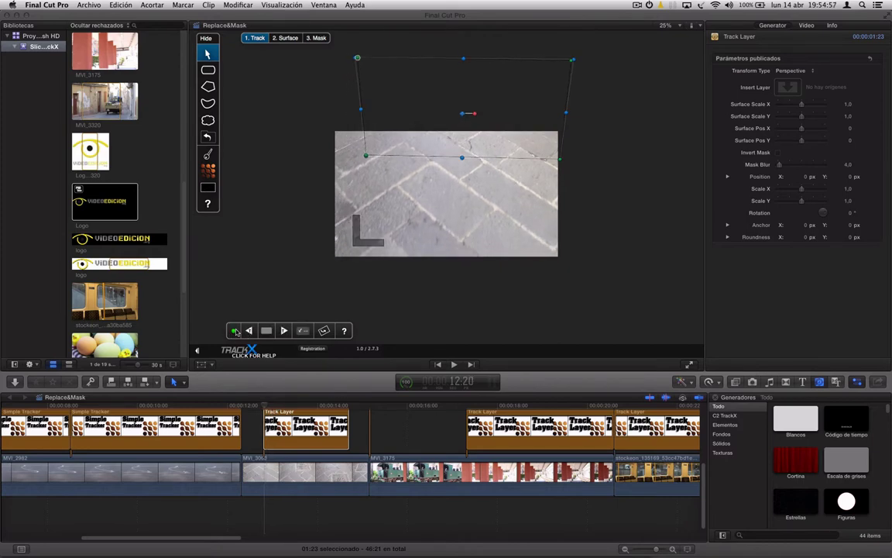
left_click(295, 409)
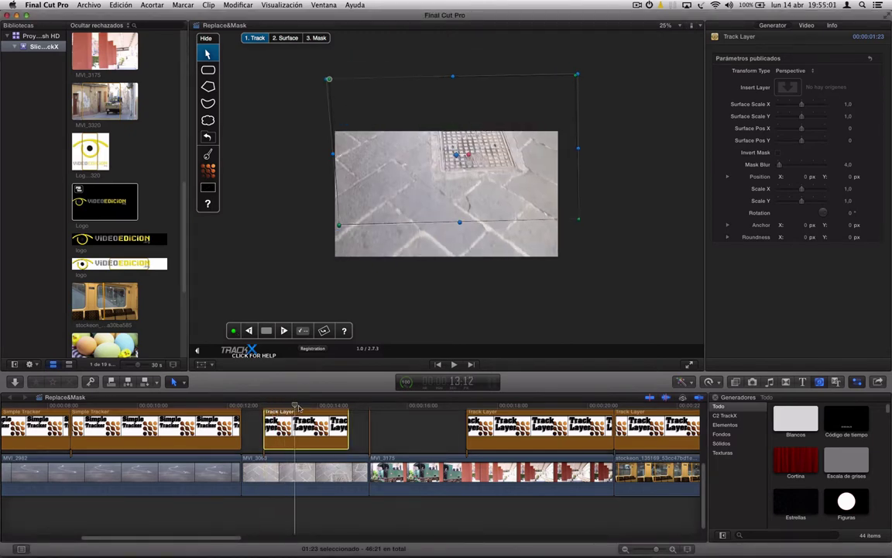
left_click(310, 406)
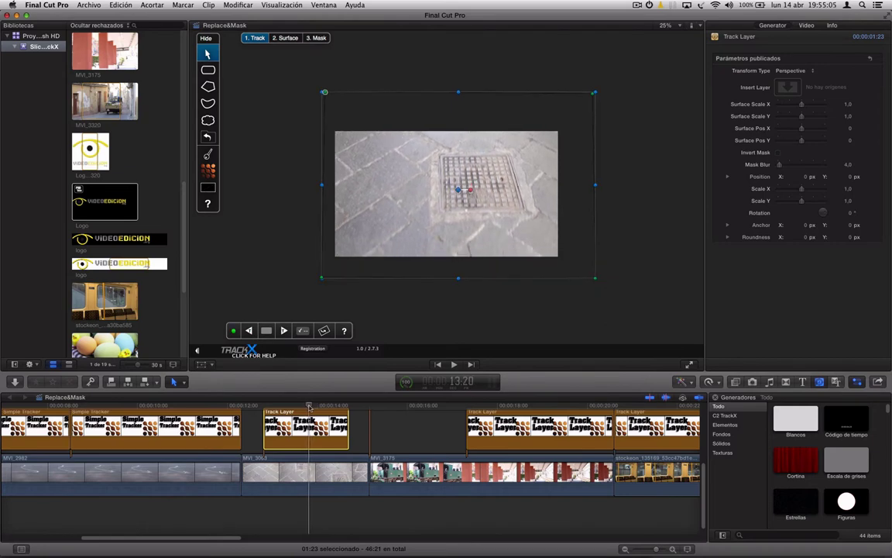
left_click(266, 330)
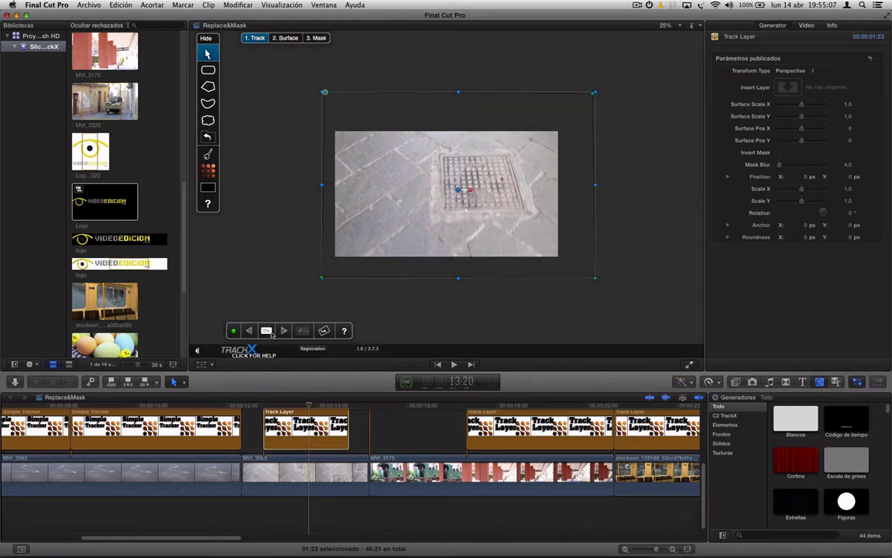
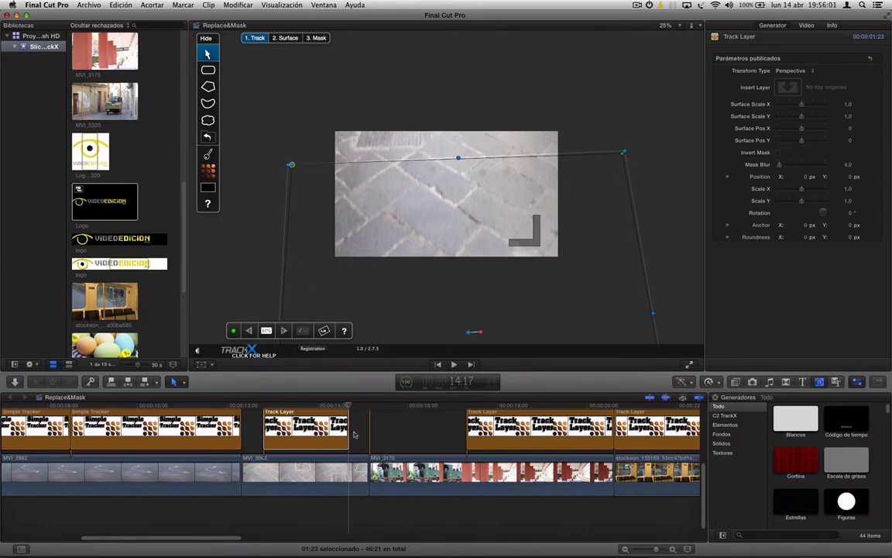
Step: Return the playhead to the 13:15 manhole-cover frame and begin choosing the Insert Layer image
left_click_drag(347, 406, 299, 407)
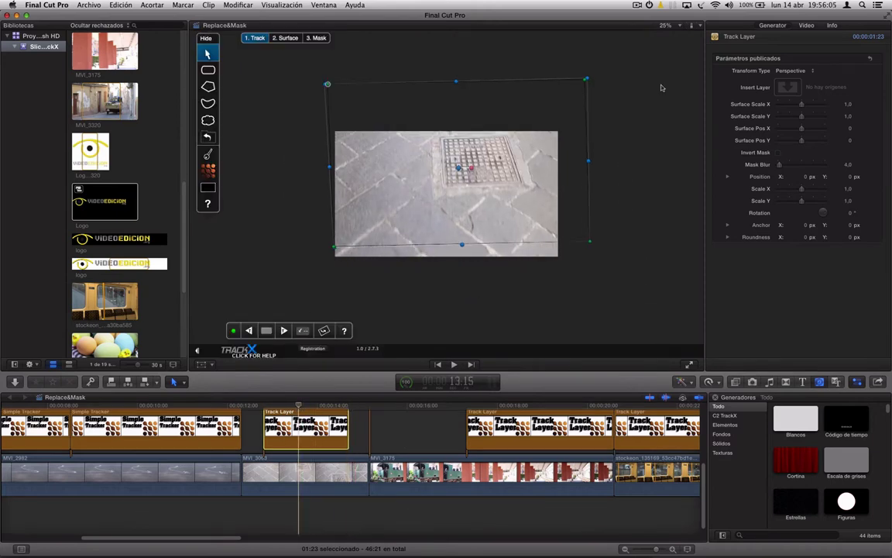
left_click(789, 85)
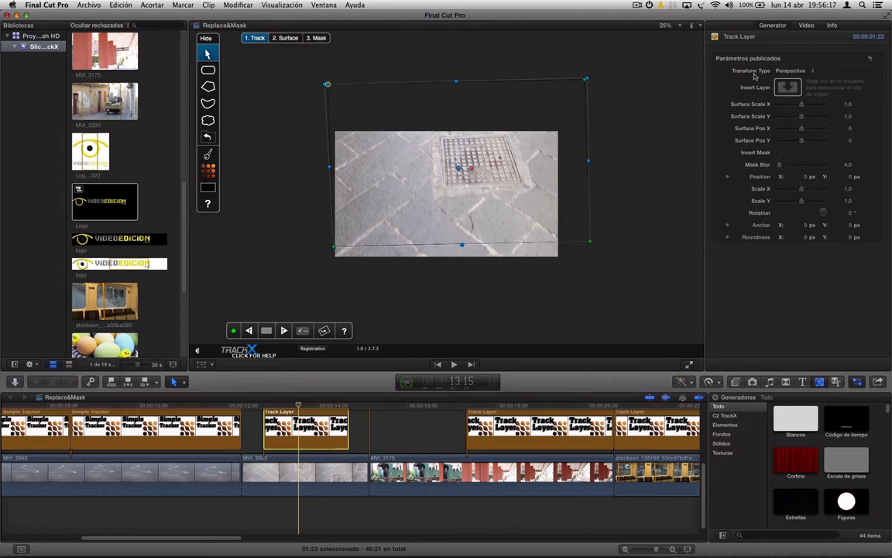
Step: In the 2. Surface stage, pin the placeholder's four corners onto the manhole cover
left_click(286, 39)
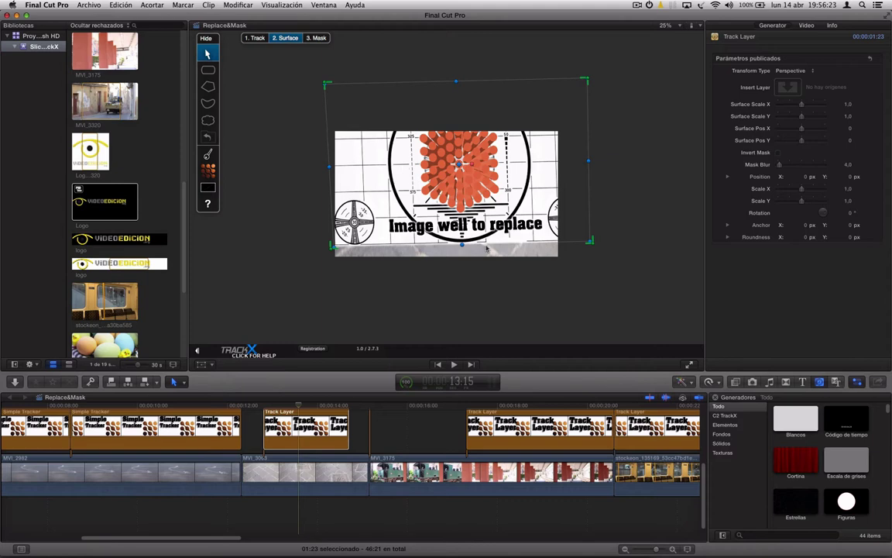
key("Right")
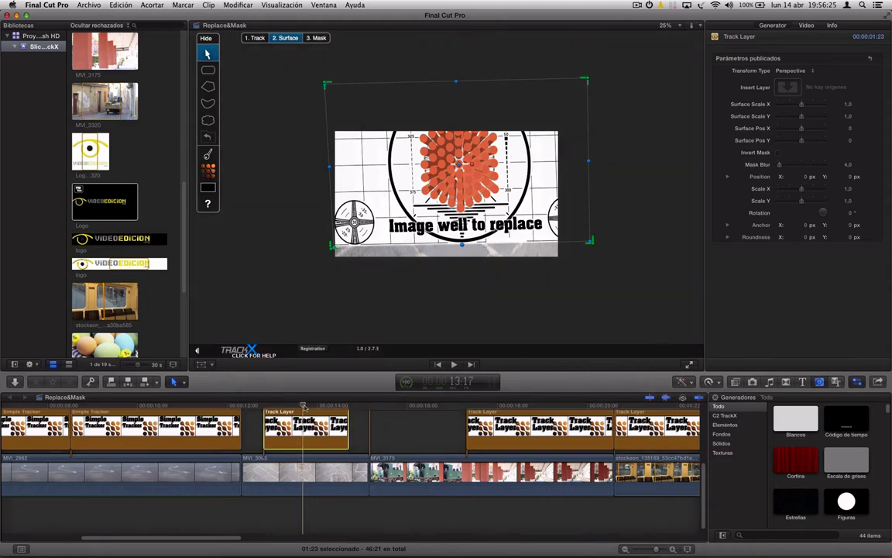
key("Right")
key("Right")
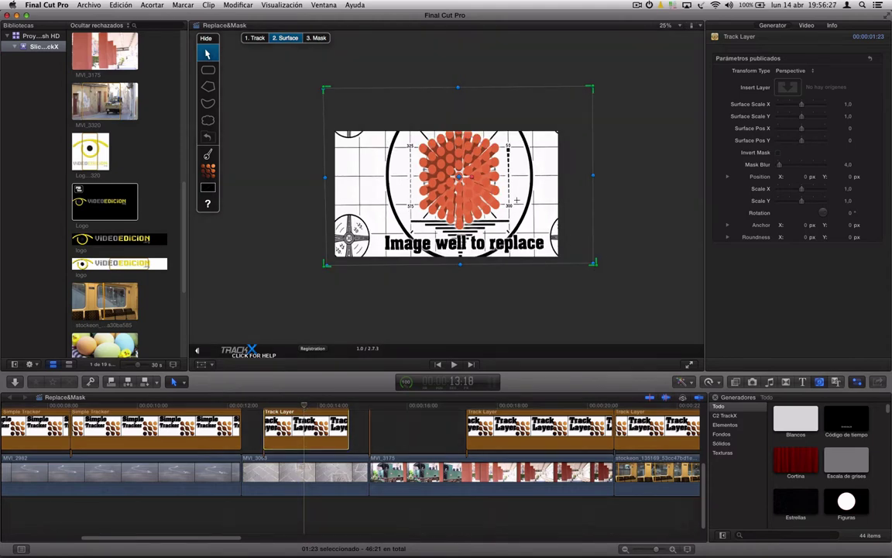
left_click_drag(535, 243, 517, 194)
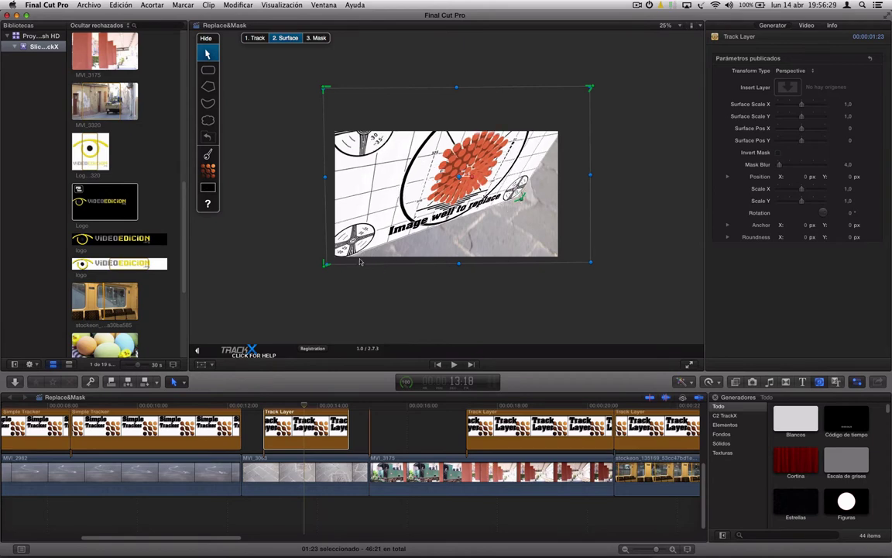
left_click_drag(326, 268, 443, 204)
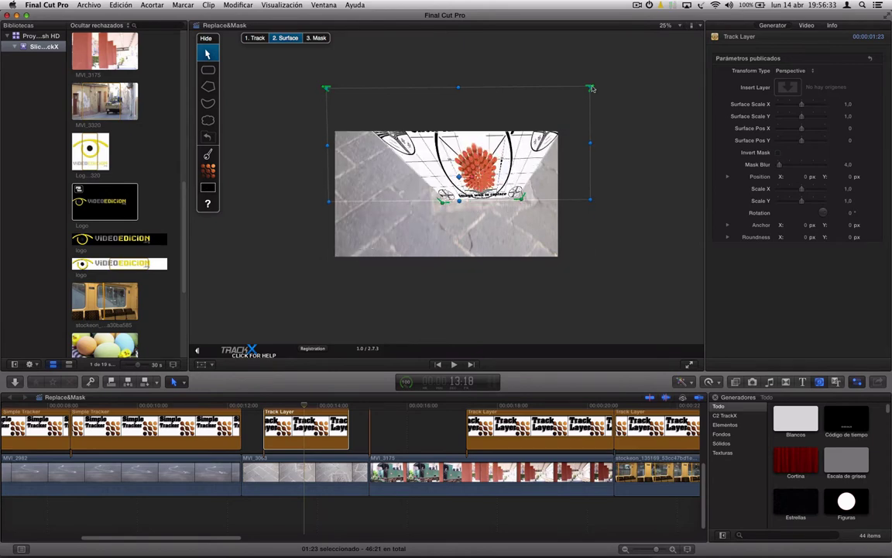
left_click_drag(591, 90, 511, 152)
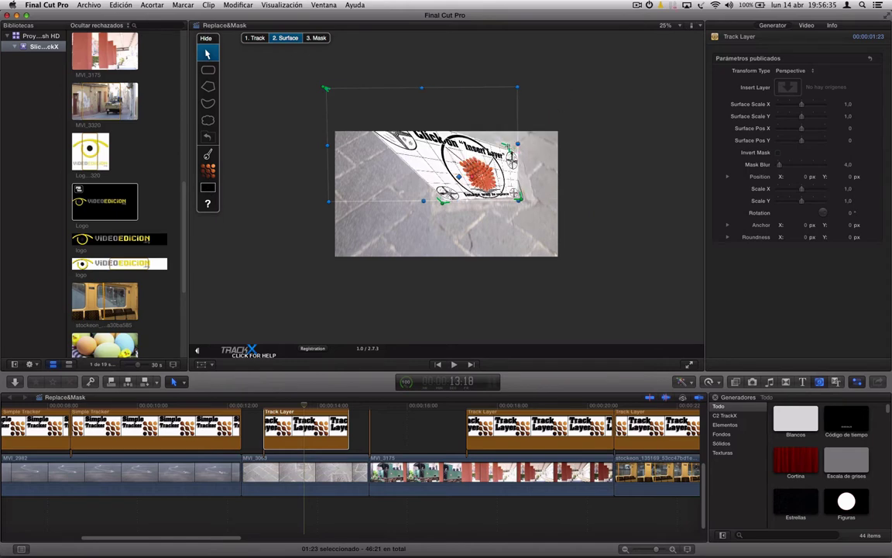
left_click_drag(326, 88, 442, 149)
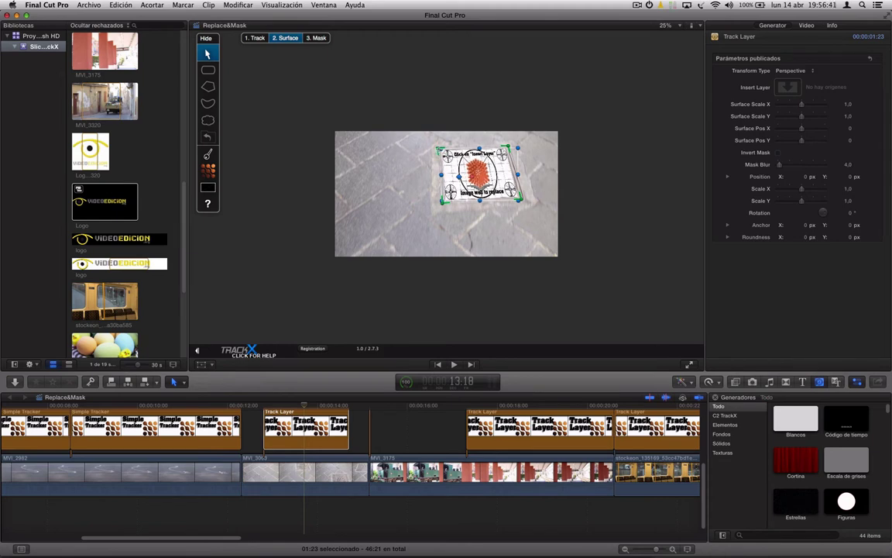
Step: Scrub to check the surface fit and nudge the right corners onto the cover
mouse_move(304, 405)
left_mouse_down()
mouse_move(287, 406)
mouse_move(335, 408)
mouse_move(264, 413)
mouse_move(313, 405)
left_mouse_up()
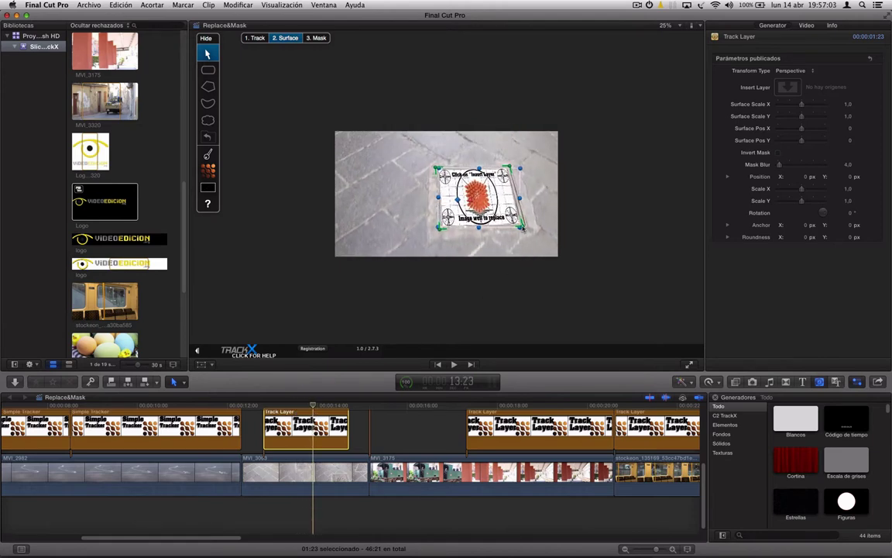
left_click_drag(523, 226, 524, 227)
left_click_drag(313, 405, 309, 406)
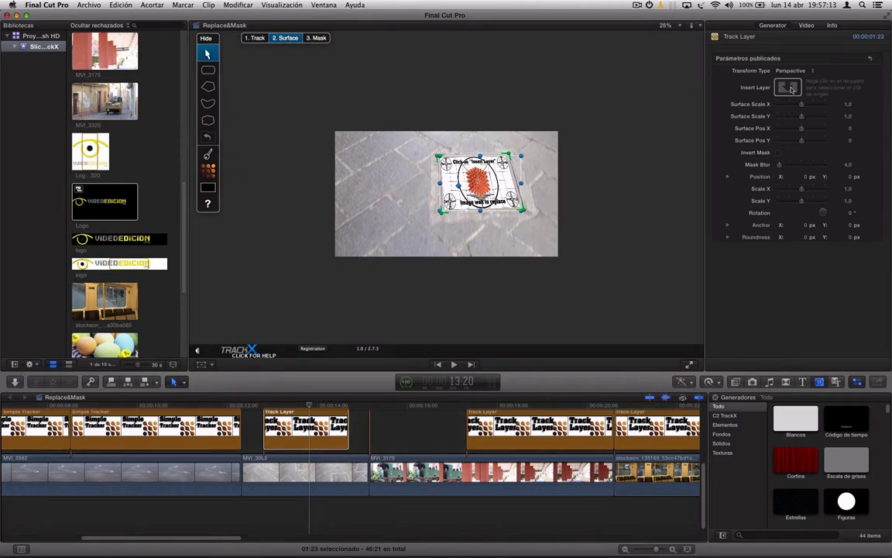
Step: Insert the Logo_videoedicionorg320 clip as the Track Layer image, replacing the placeholder
left_click(253, 40)
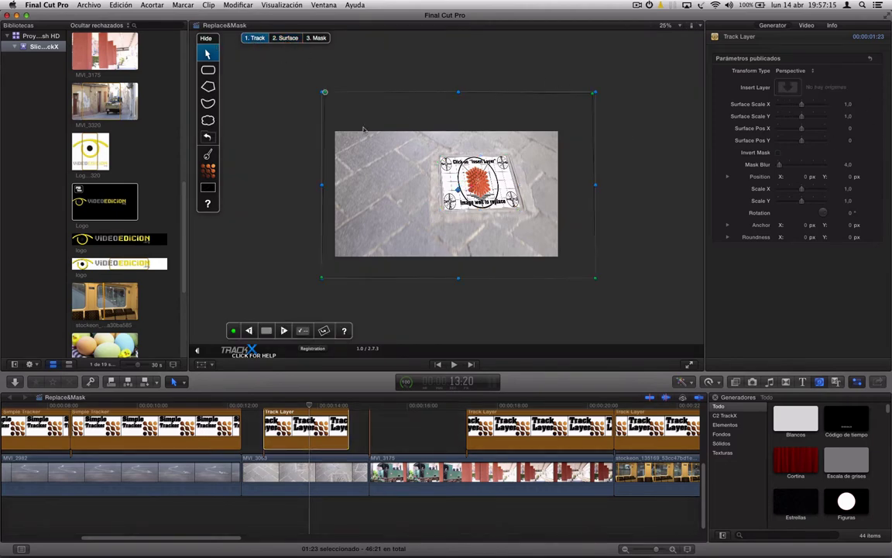
left_click(788, 87)
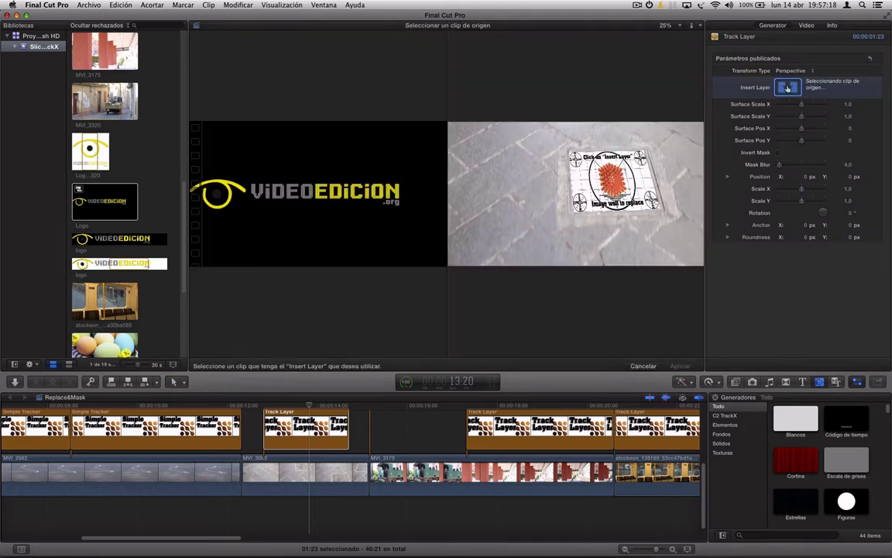
left_click(90, 151)
left_click(678, 364)
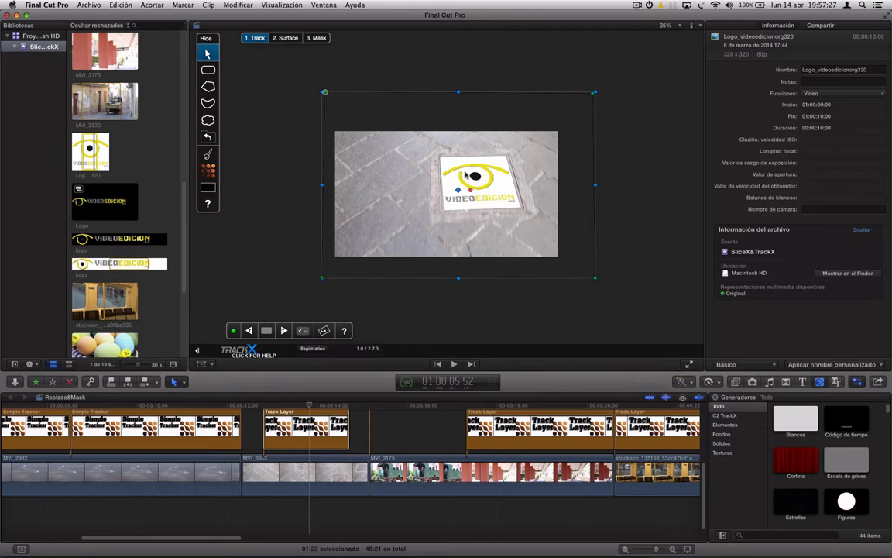
left_click(284, 39)
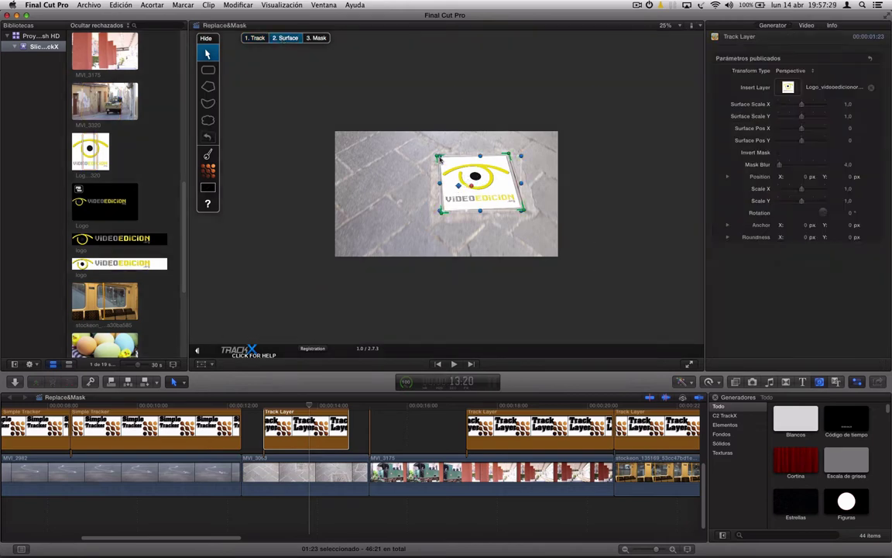
Step: Zoom the viewer to 100% on the logo and keep the mask blur at 4,0
left_click_drag(438, 158, 440, 157)
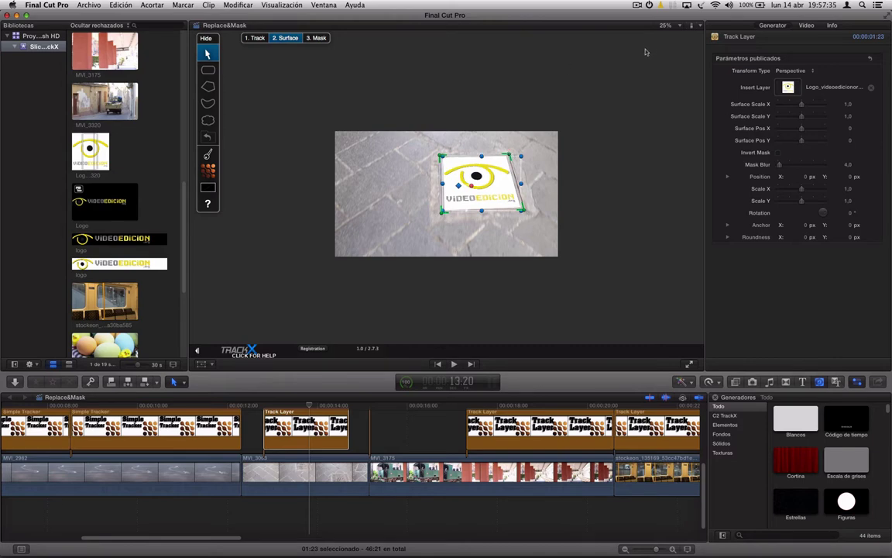
left_click(665, 26)
left_click(668, 75)
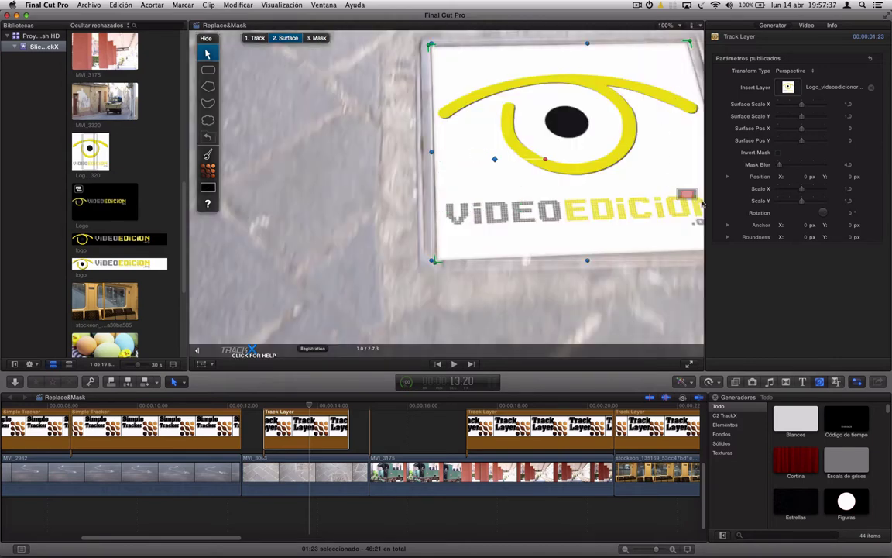
scroll(703, 203, "right", 5)
scroll(703, 203, "up", 3)
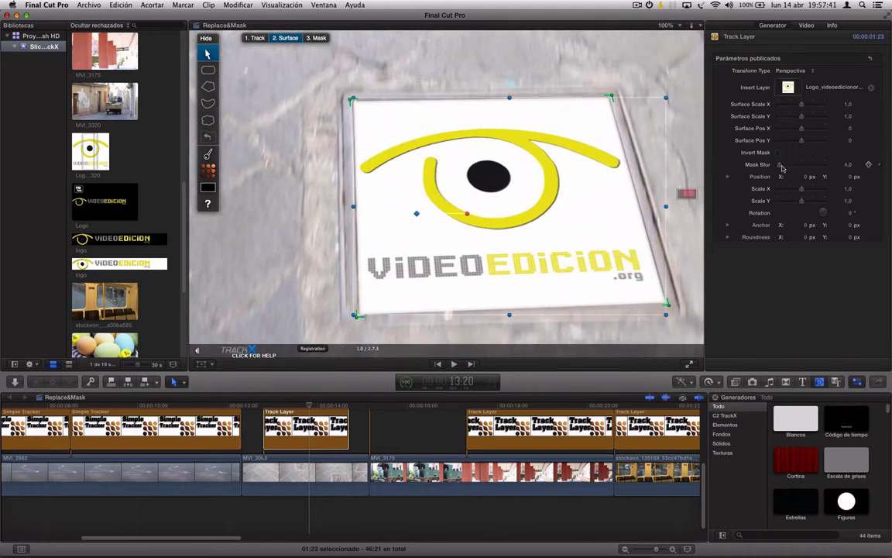
mouse_move(781, 167)
left_mouse_down()
mouse_move(802, 167)
mouse_move(759, 166)
left_mouse_up()
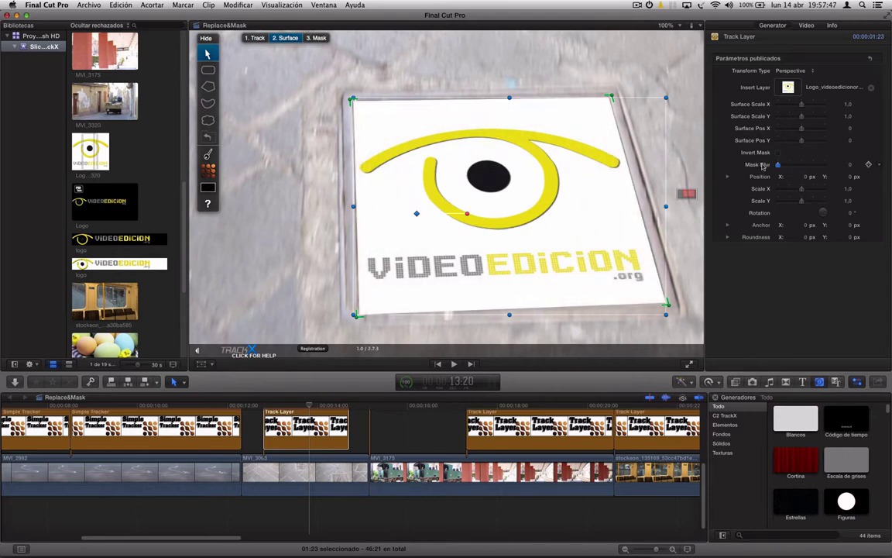
left_click_drag(780, 167, 780, 168)
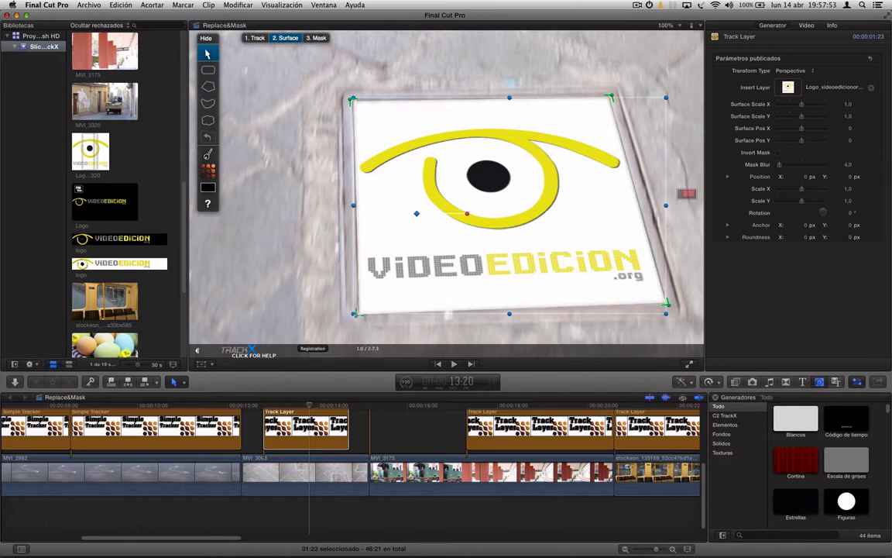
Step: Refine the logo's left corners, leave the mask uninverted, and scrub at fit zoom to check tracking
left_click_drag(353, 319, 354, 314)
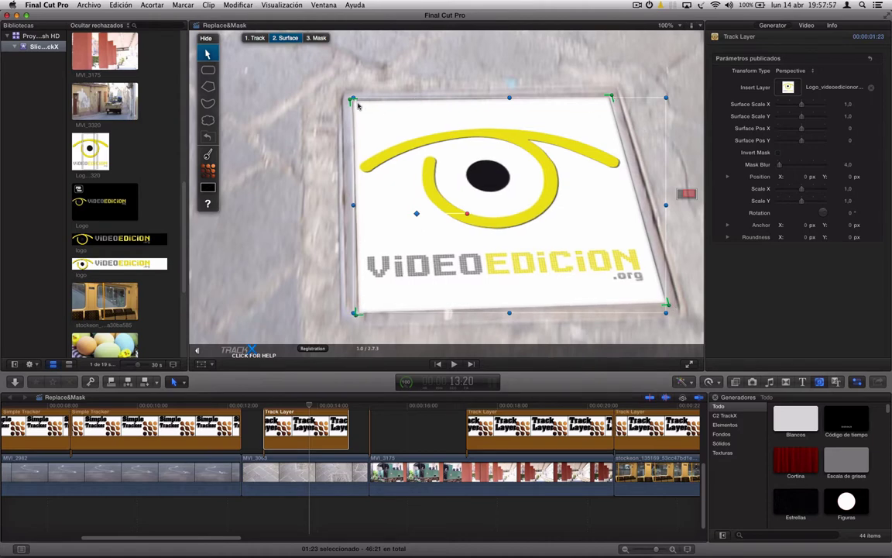
left_click_drag(352, 100, 353, 99)
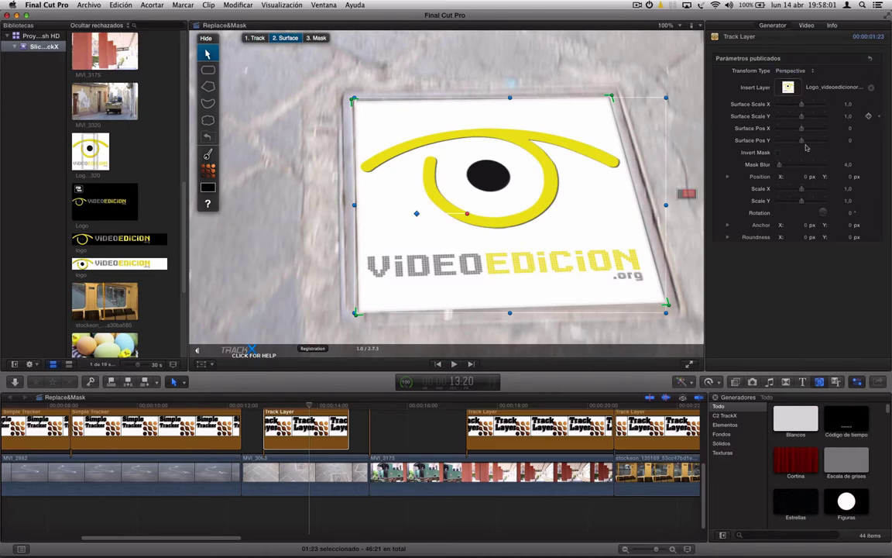
left_click(779, 154)
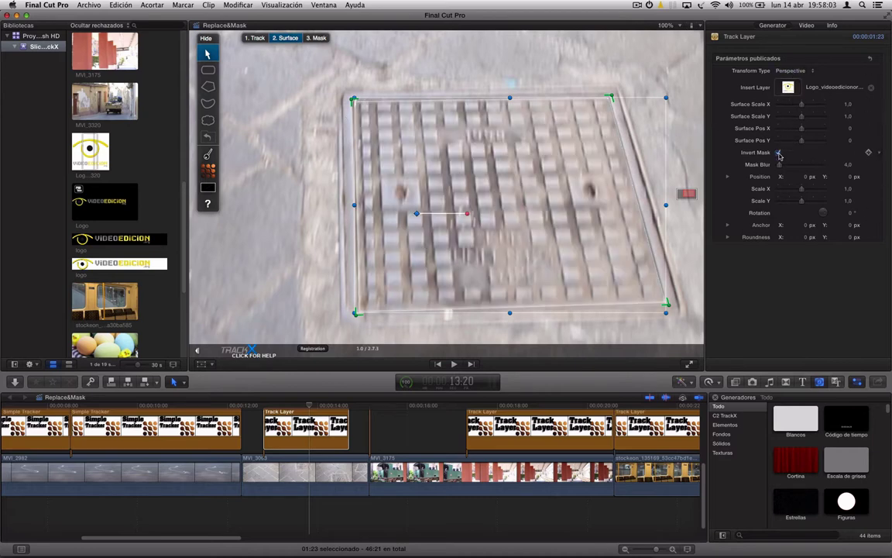
left_click(778, 153)
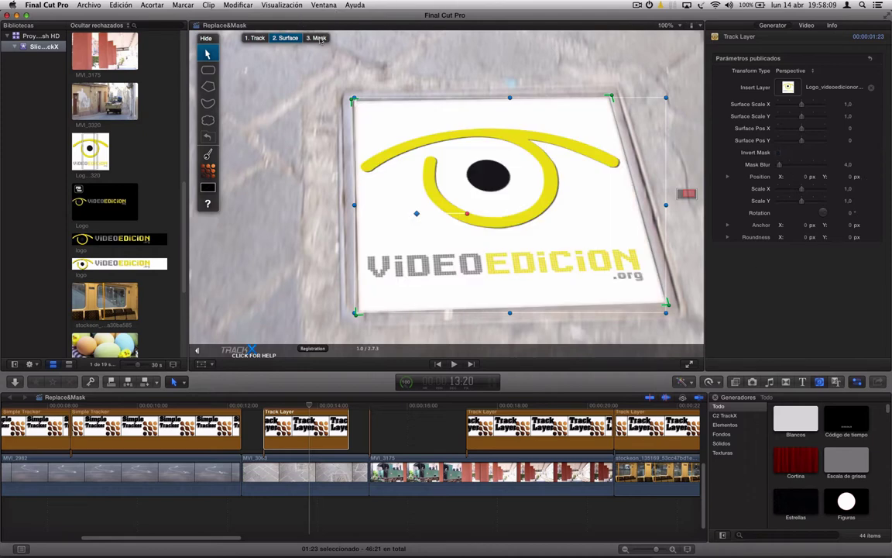
left_click(664, 25)
left_click(668, 35)
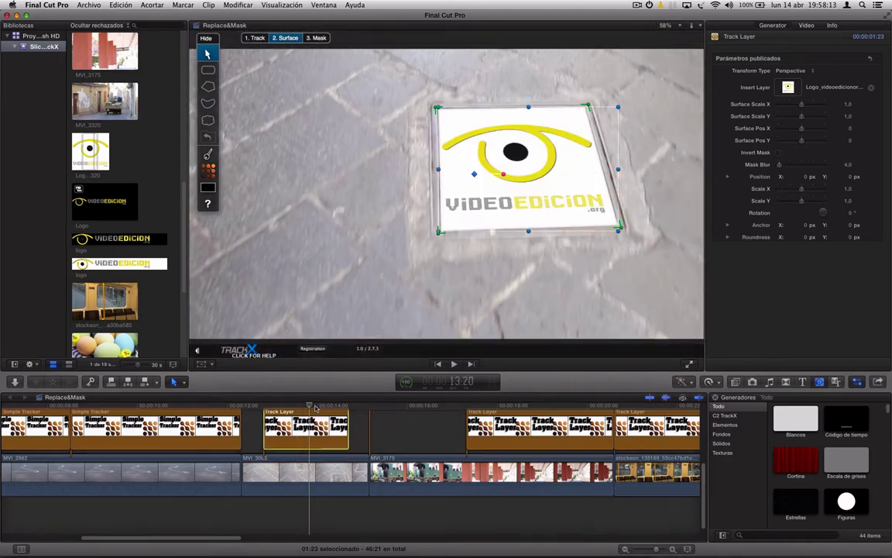
mouse_move(315, 408)
left_mouse_down()
mouse_move(343, 406)
mouse_move(282, 406)
mouse_move(308, 406)
left_mouse_up()
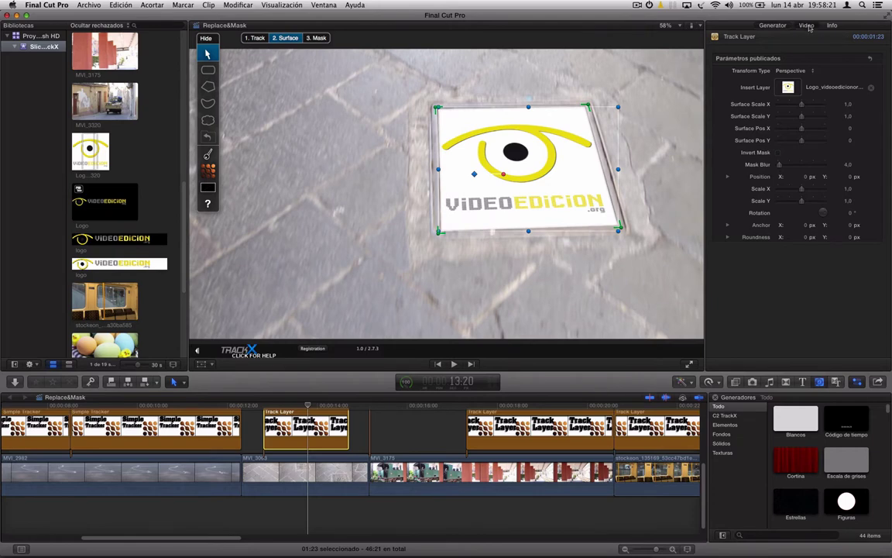
Step: Try Superponer, Diferencia and Añadir blend modes on the logo, settling on Multiplicar
left_click(806, 25)
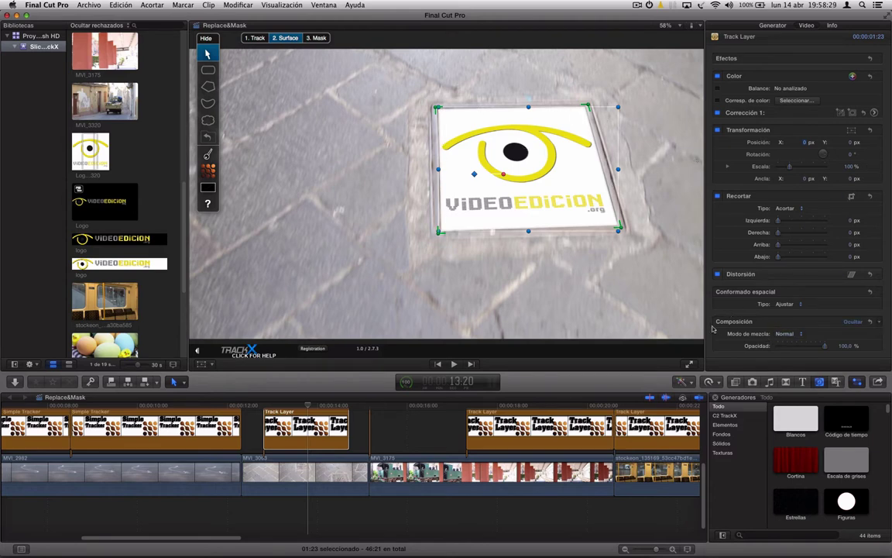
left_click(789, 333)
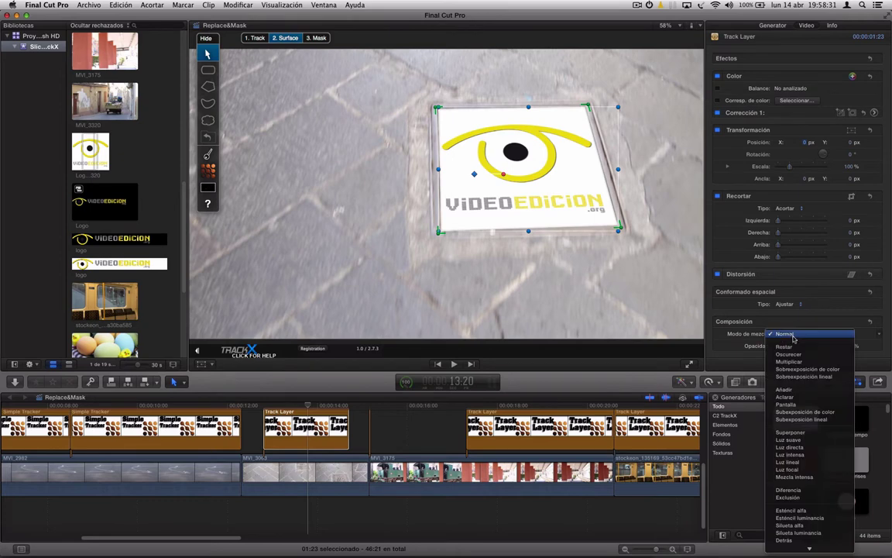
left_click(810, 435)
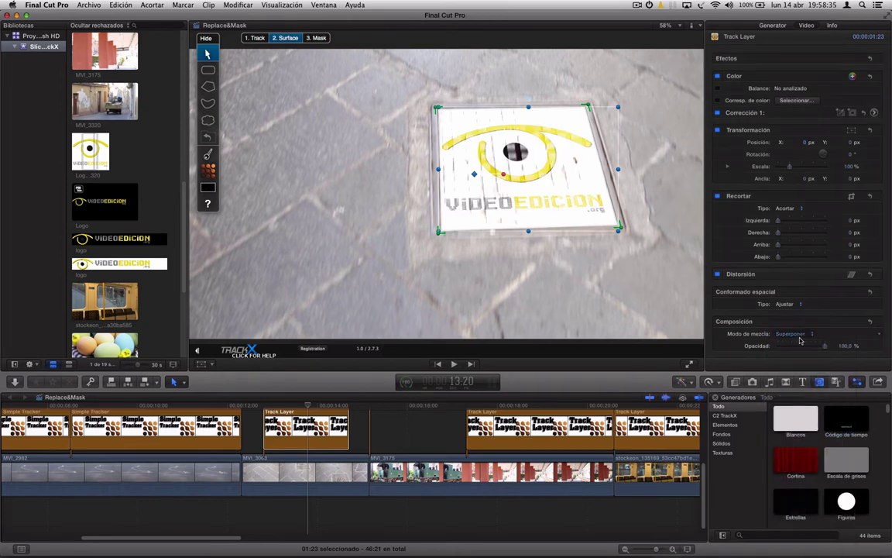
left_click(800, 335)
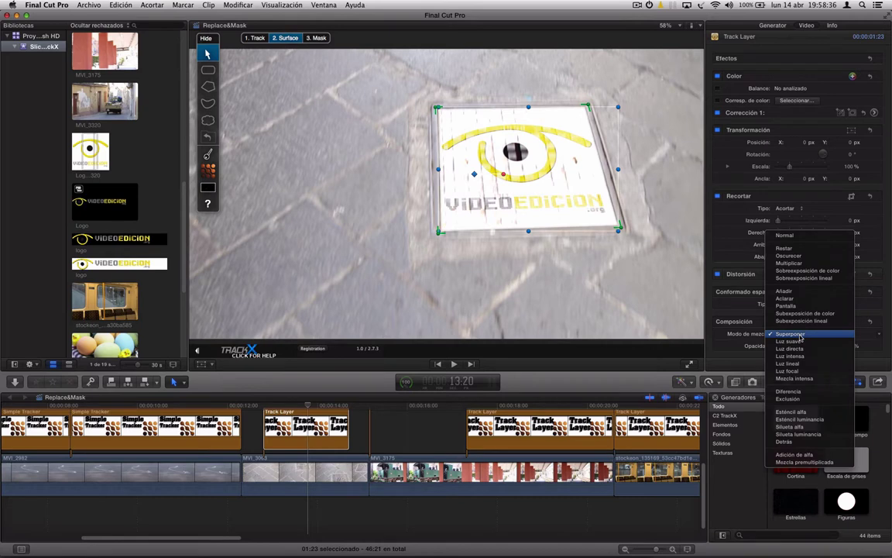
left_click(814, 393)
left_click(790, 335)
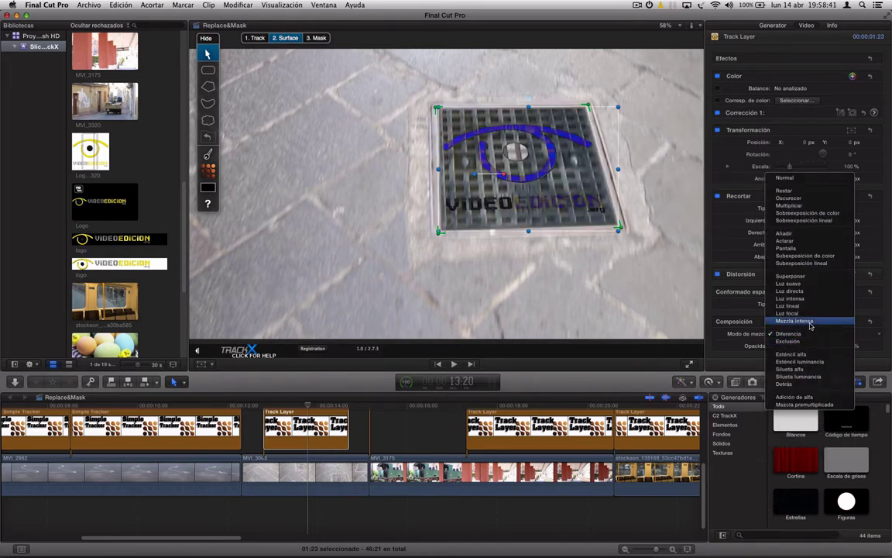
left_click(811, 234)
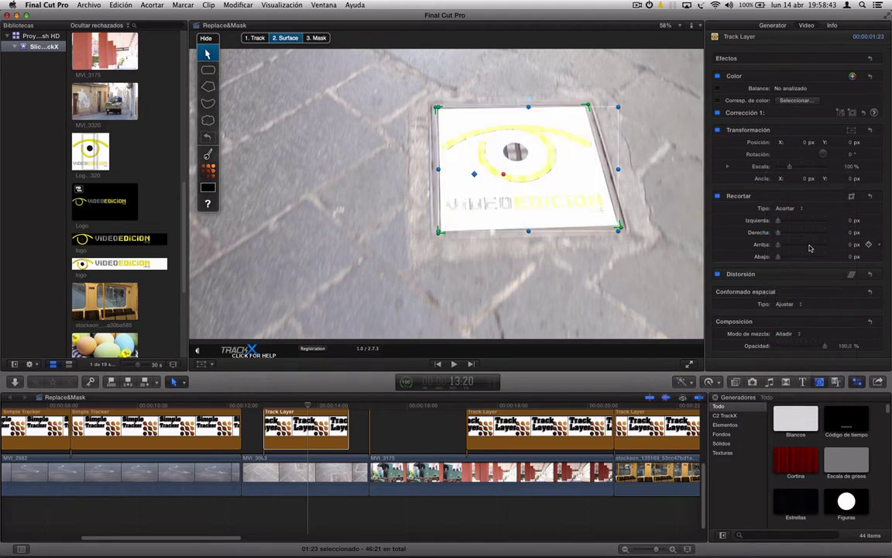
left_click(782, 333)
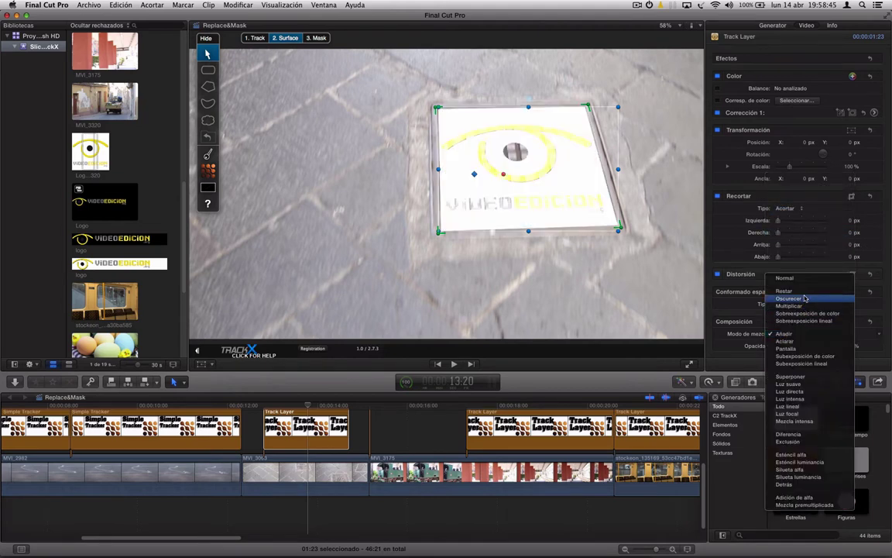
left_click(802, 306)
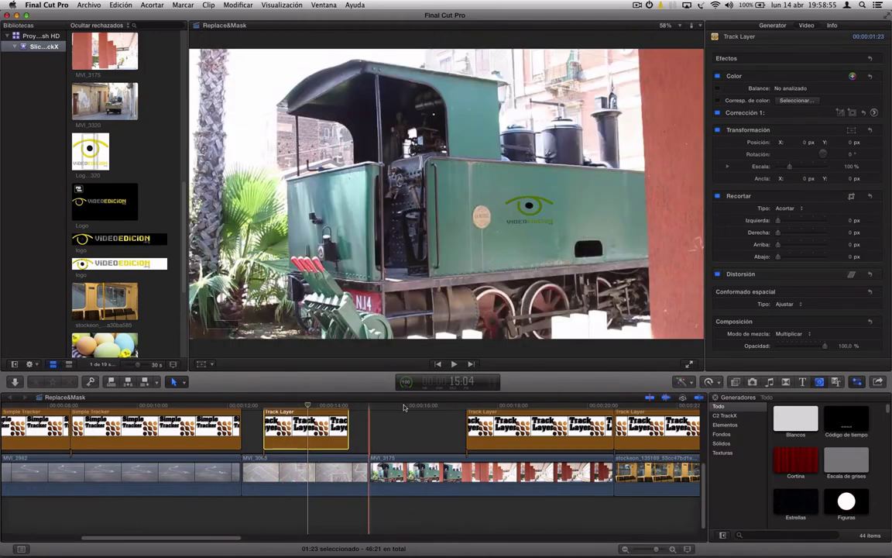
Step: Undo the accidental Track Layer paste, then scrub and play the MVI_3175 Catania Borgo sign shot
left_click(421, 406)
left_click(421, 472)
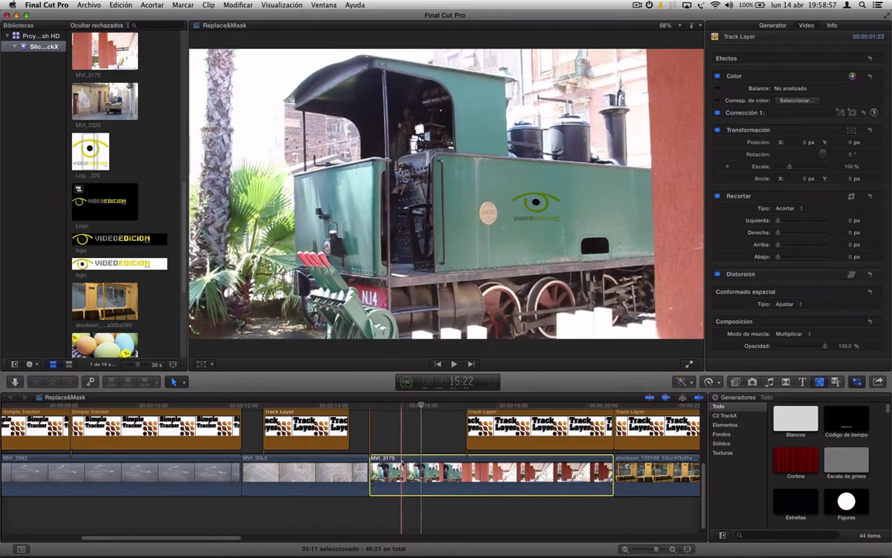
key("alt+v")
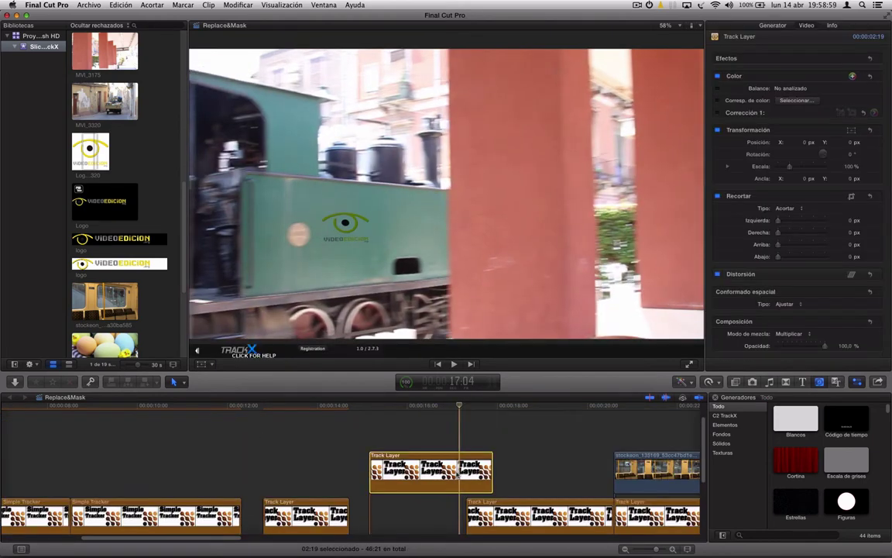
key("ctrl+z")
key("ctrl+z")
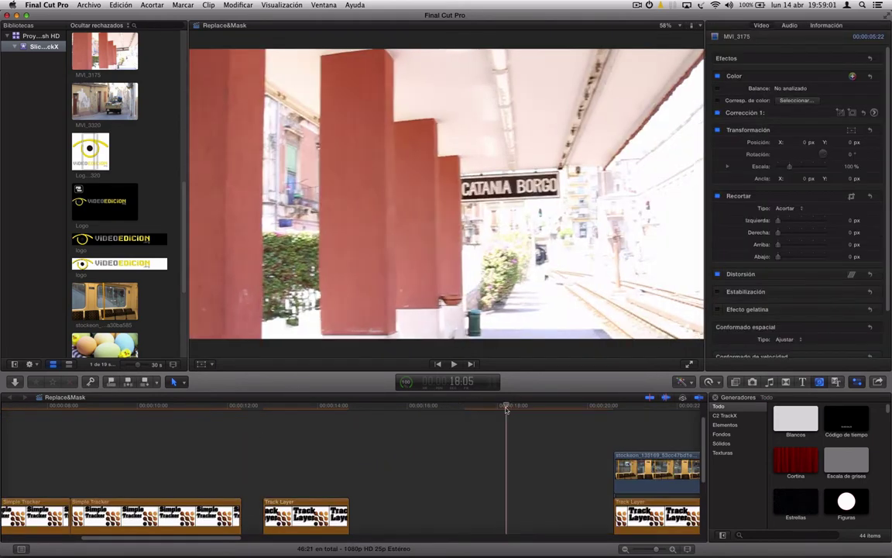
left_click(478, 408)
mouse_move(481, 411)
left_mouse_down()
mouse_move(468, 411)
mouse_move(525, 412)
left_mouse_up()
key("space")
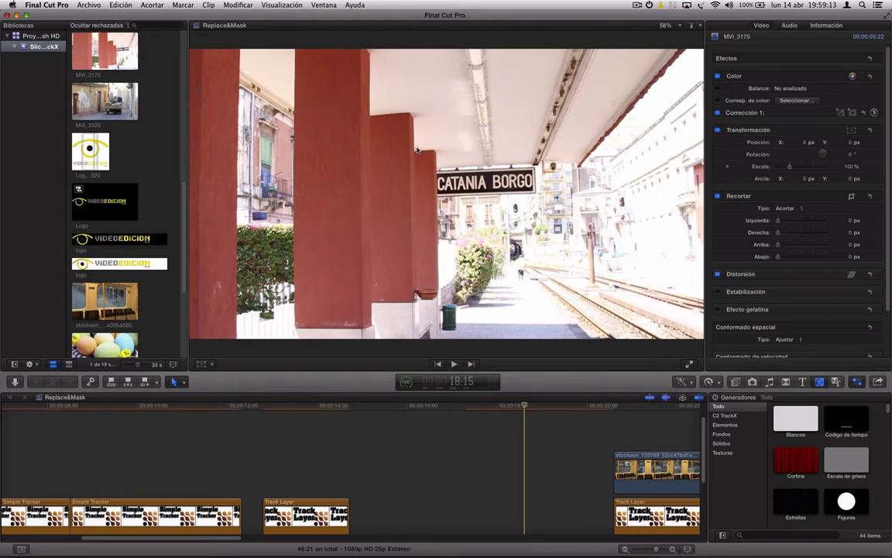
Step: Inspect the sign shot at 200% viewer zoom, then return to 100%
left_click(666, 28)
left_click(676, 98)
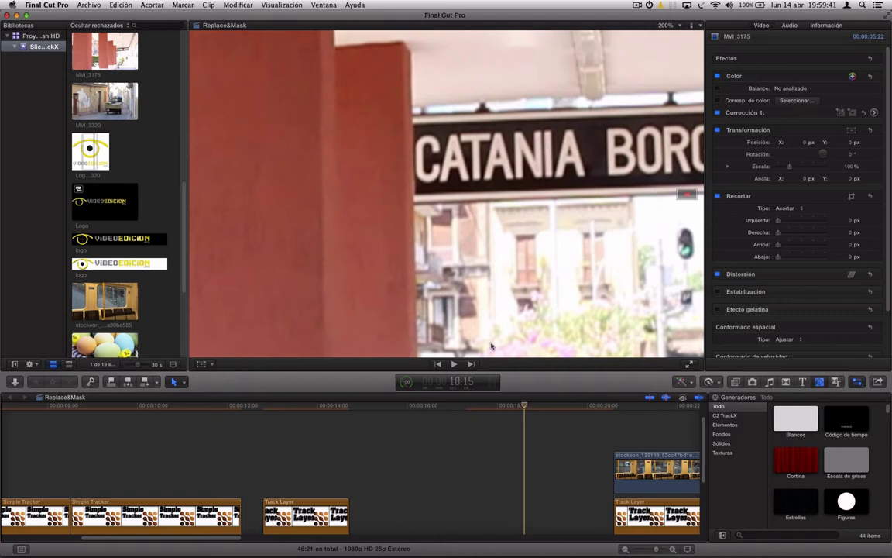
left_click(525, 406)
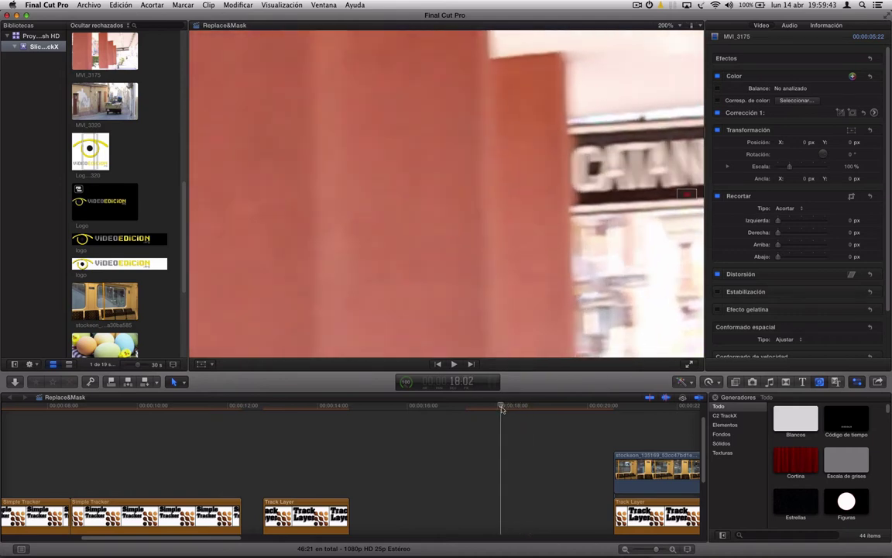
left_click(667, 25)
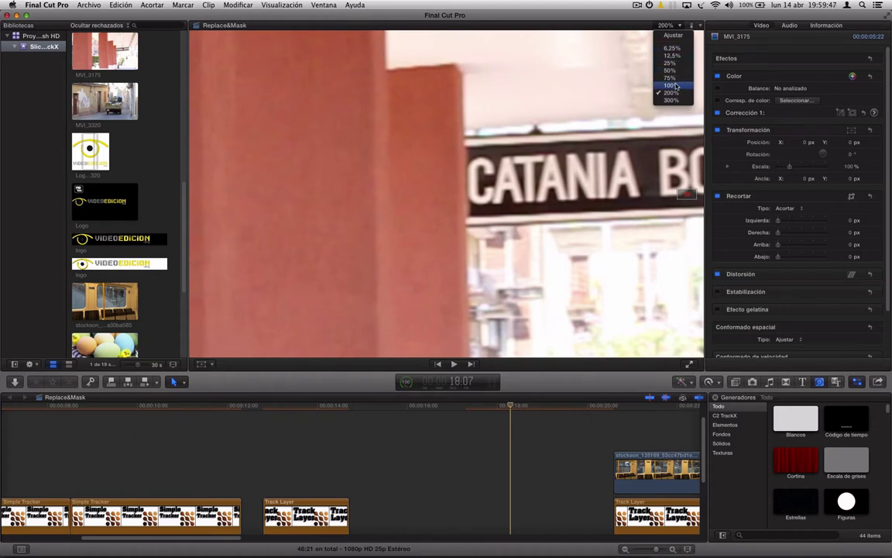
left_click(677, 86)
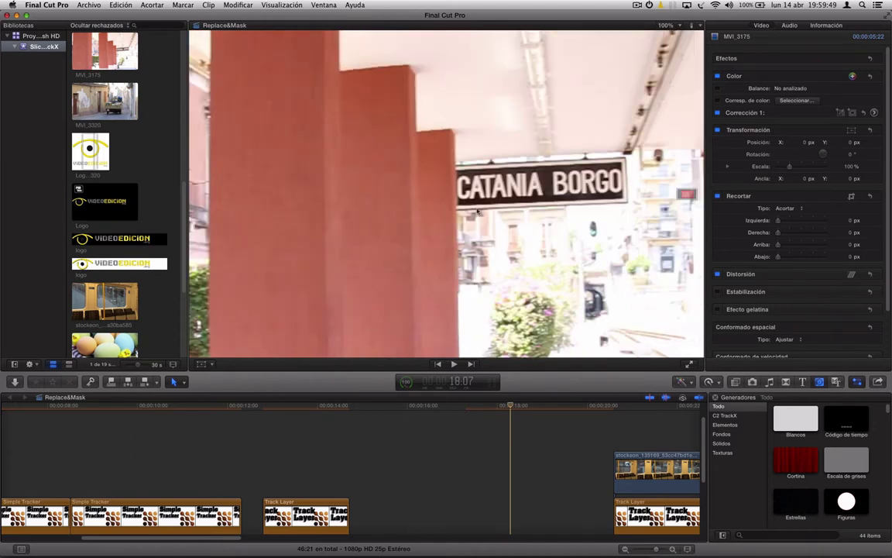
scroll(496, 406, "down", 5)
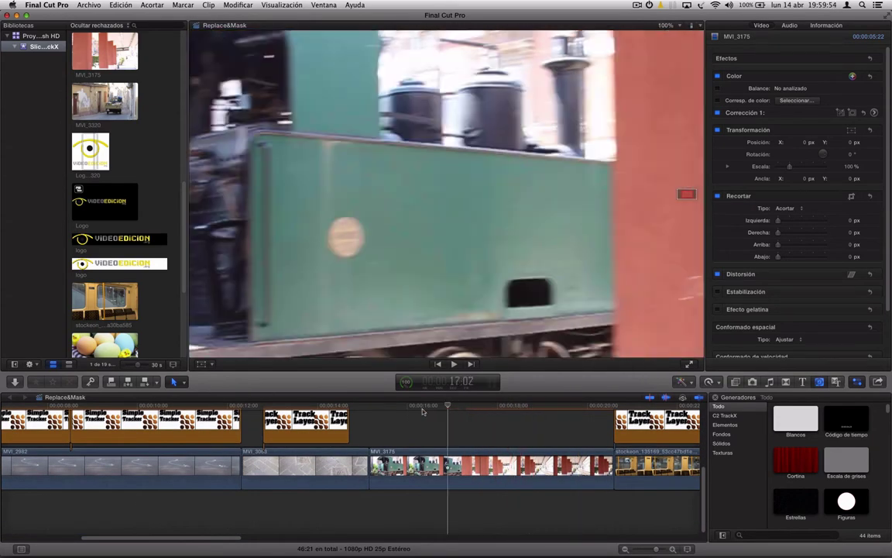
Step: Park the playhead on the sign shot's last frame and list the C2 TrackX generators
left_click(415, 407)
left_click_drag(422, 409, 511, 407)
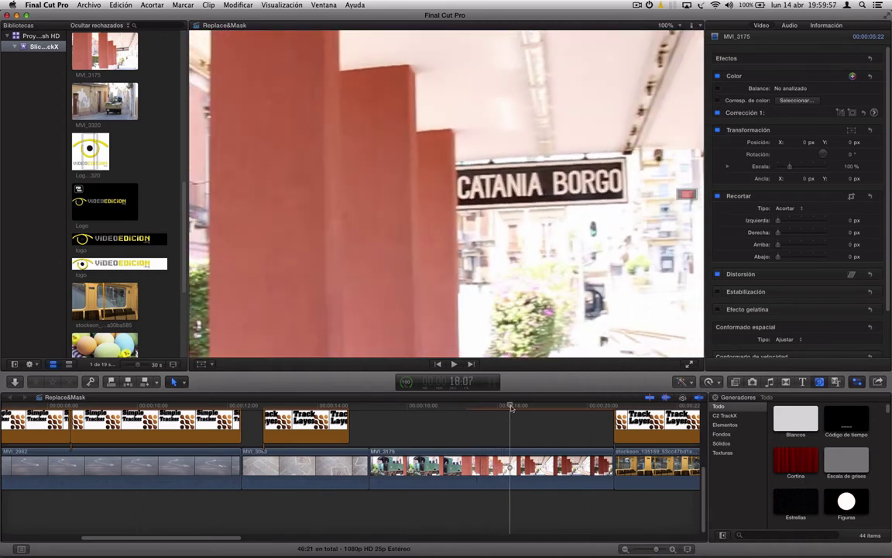
key("Down")
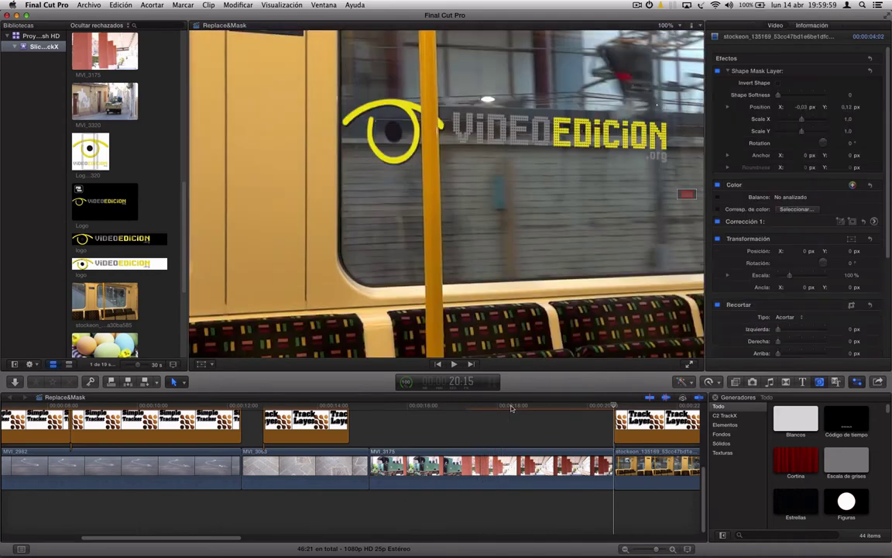
key("Left")
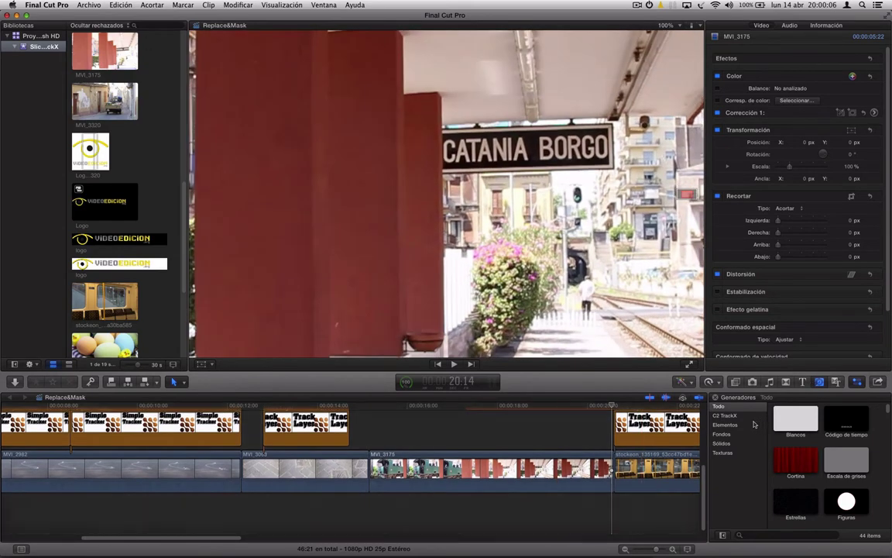
left_click(725, 415)
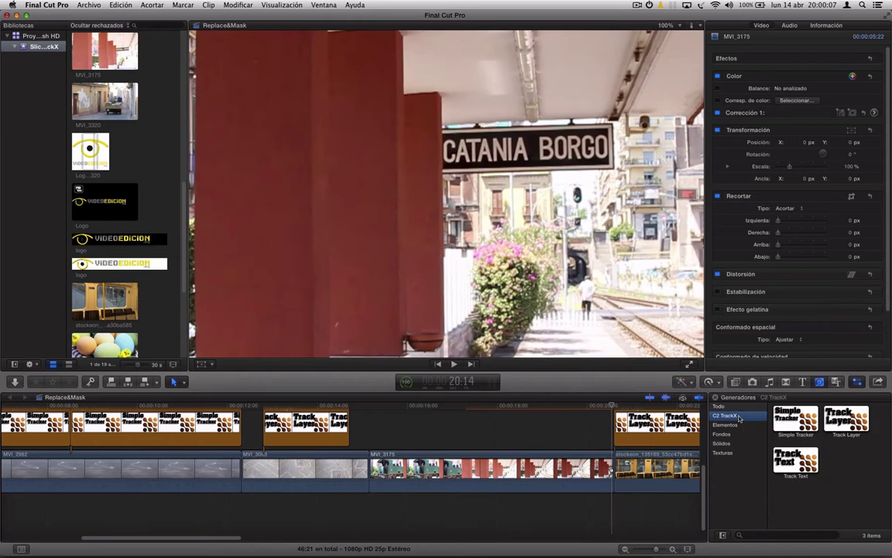
Step: Place a Track Layer generator above MVI_3175, trimmed to end with the sign shot
left_click(852, 421)
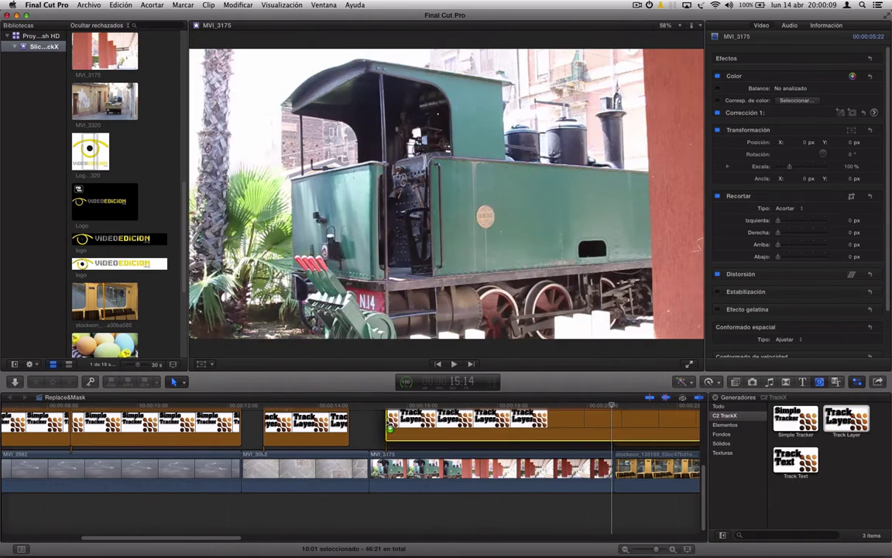
left_click_drag(852, 420, 376, 422)
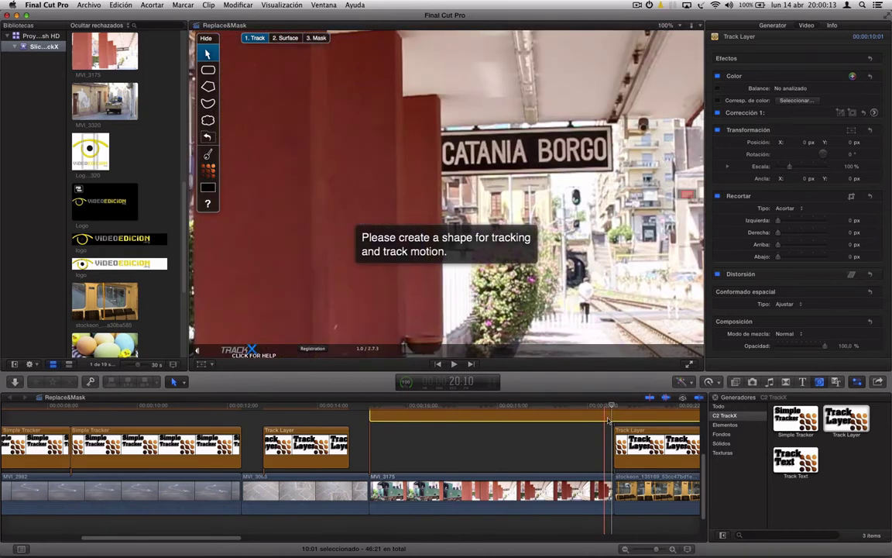
left_click_drag(611, 419, 611, 419)
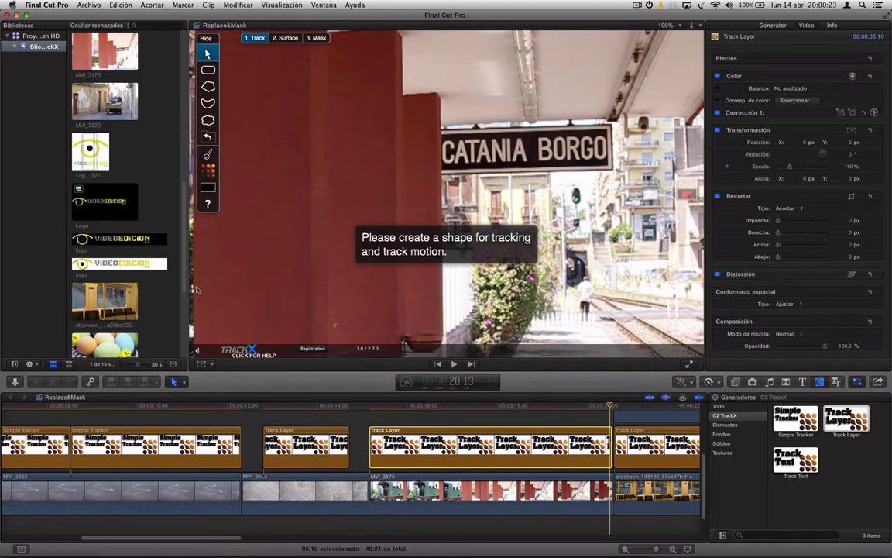
Step: Outline the Catania Borgo sign's four corners with a TrackX polygon tracking shape
left_click(206, 87)
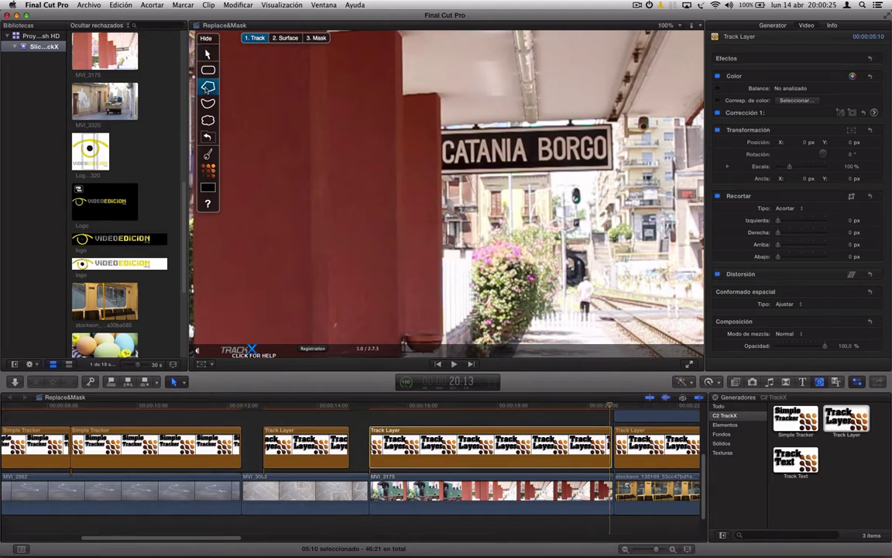
left_click(611, 126)
left_click(613, 169)
left_click(442, 173)
left_click(442, 127)
left_click(611, 126)
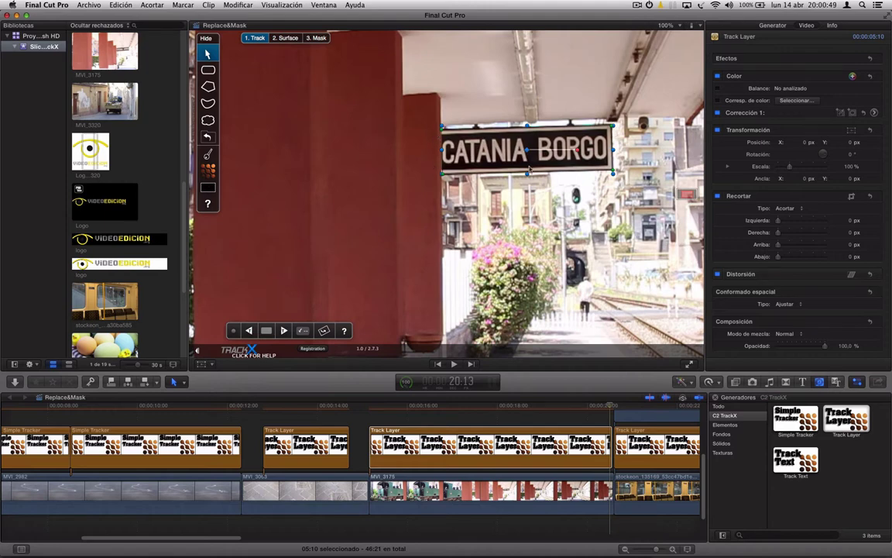
left_click(303, 331)
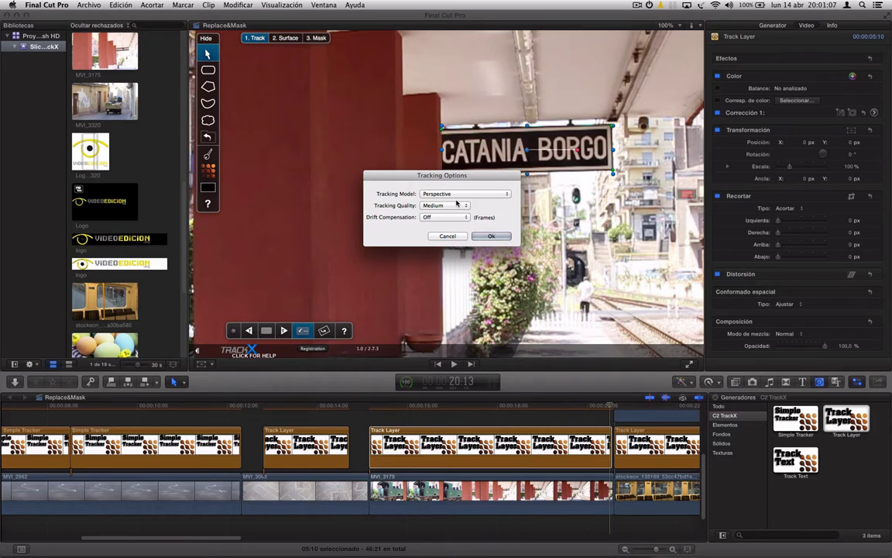
Step: Confirm Medium tracking quality and track the sign shape backward, stopping at 18:24
left_click(446, 205)
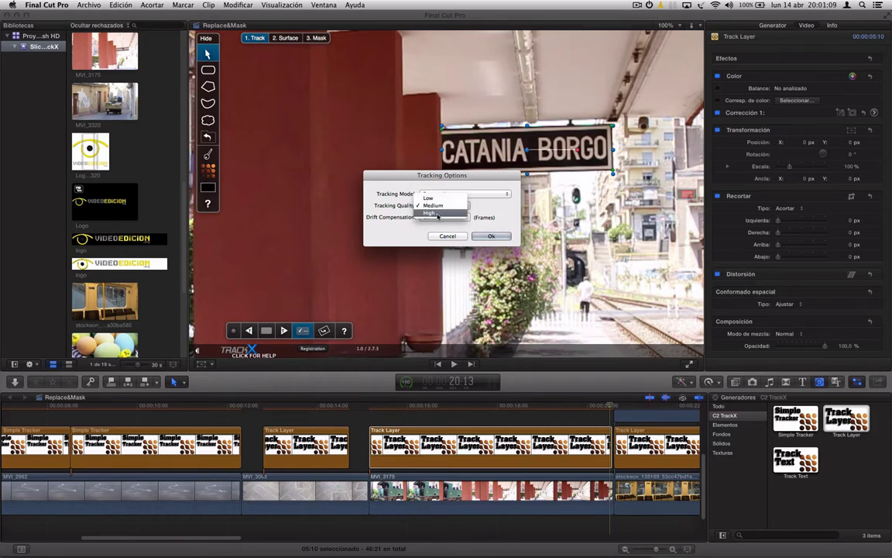
left_click(438, 221)
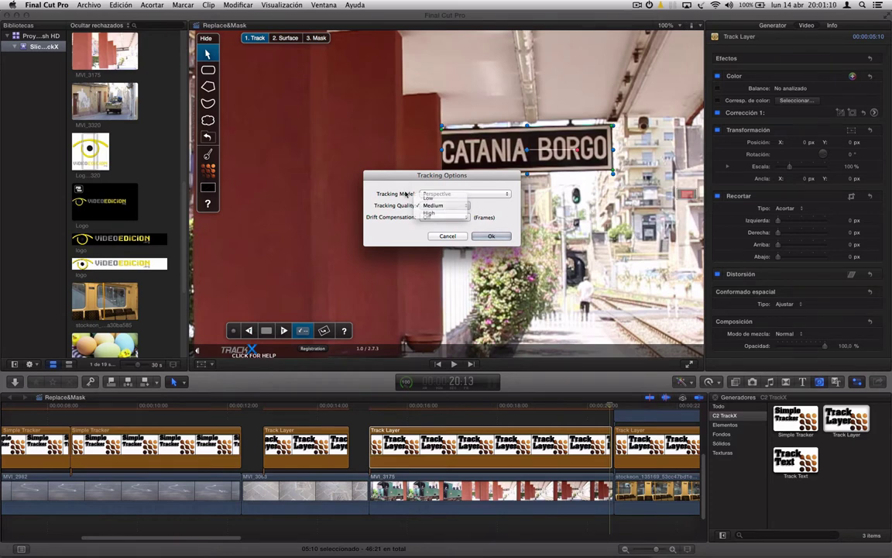
left_click(495, 237)
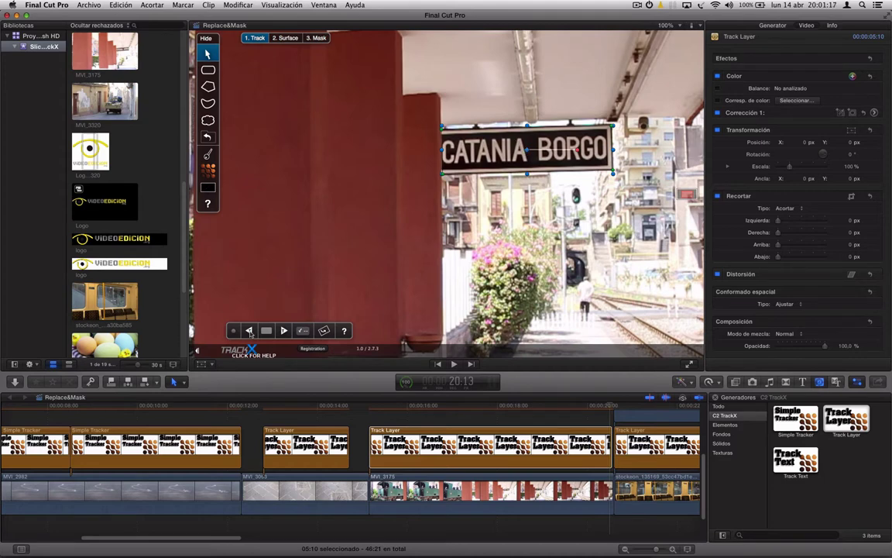
left_click(284, 331)
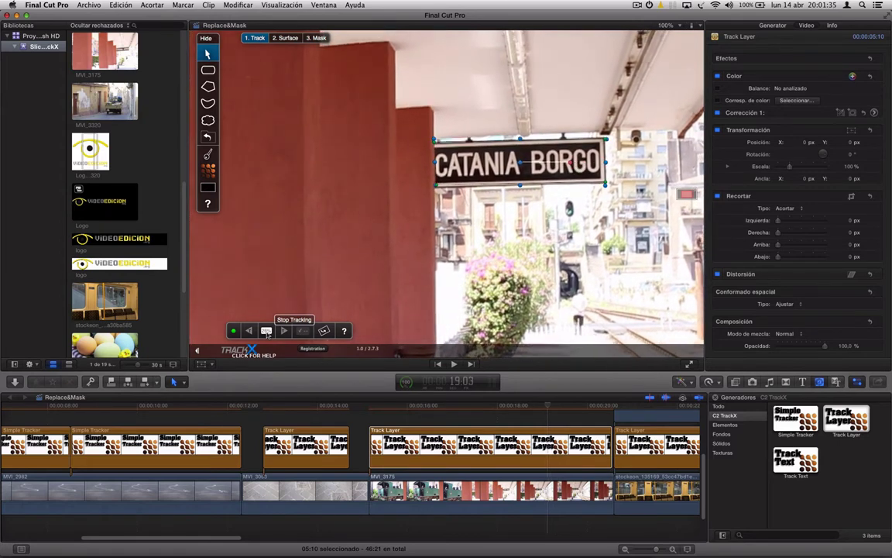
left_click(266, 332)
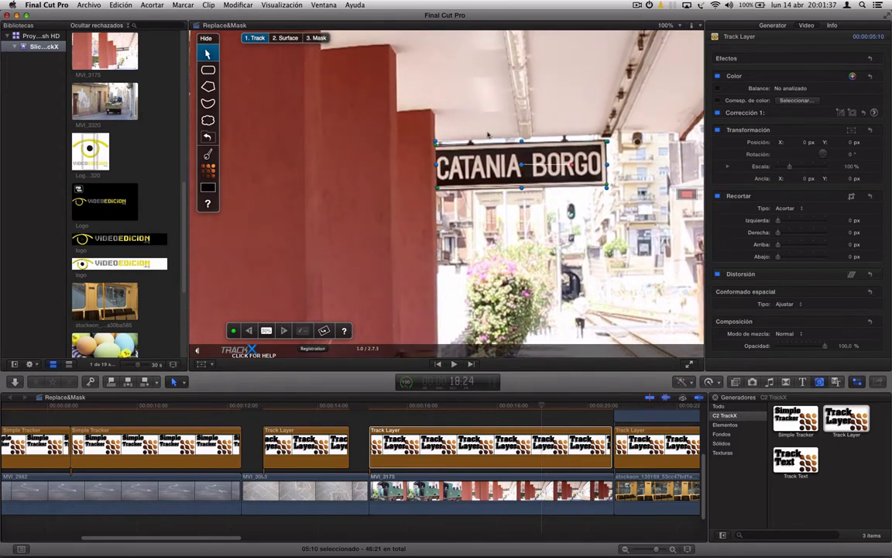
Step: Raise the TrackX tracking quality to High, keeping Perspective tracking
left_click(303, 331)
left_click(452, 205)
left_click(445, 215)
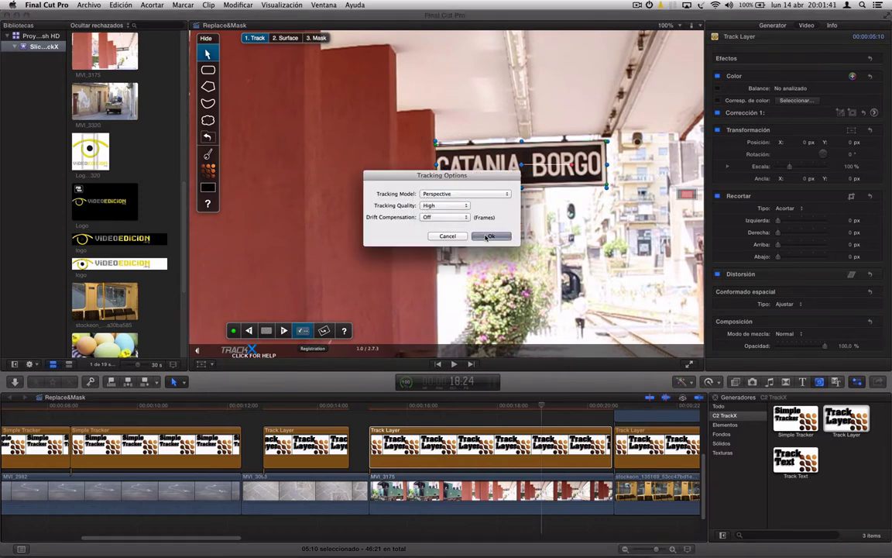
left_click(491, 236)
left_click(206, 165)
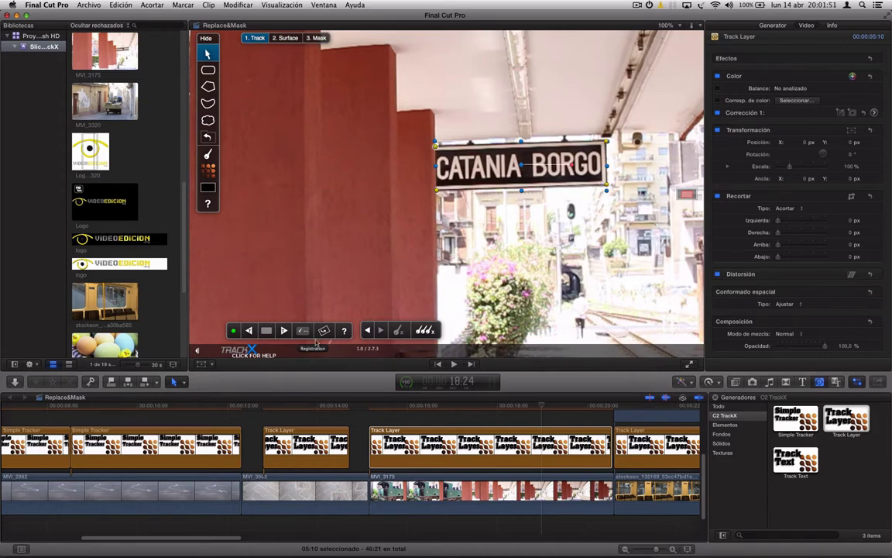
Step: Stop the backward tracking of the sign shape once it reaches 17:24
left_click(267, 331)
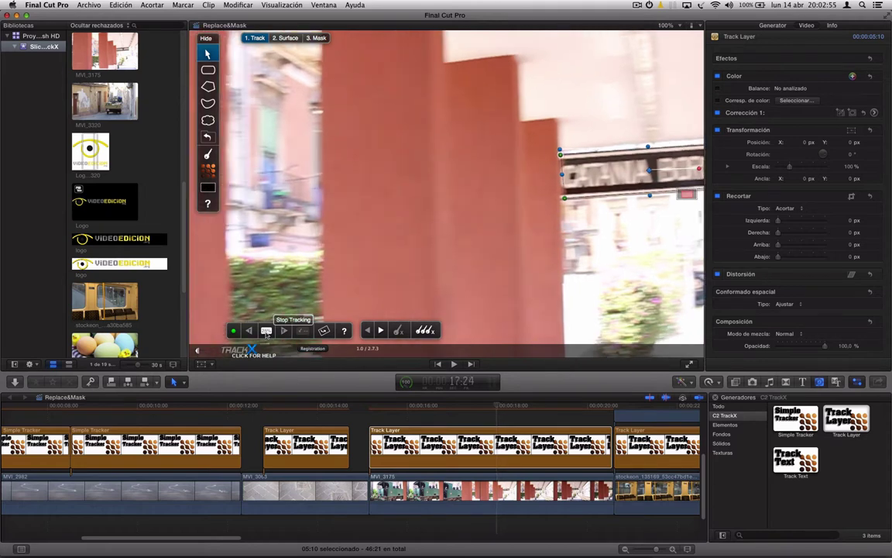
left_click(268, 332)
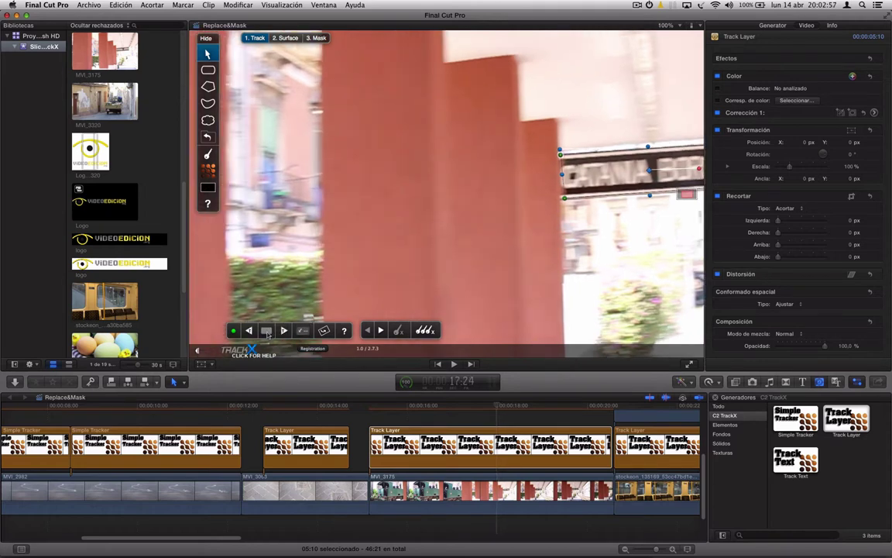
left_click(667, 25)
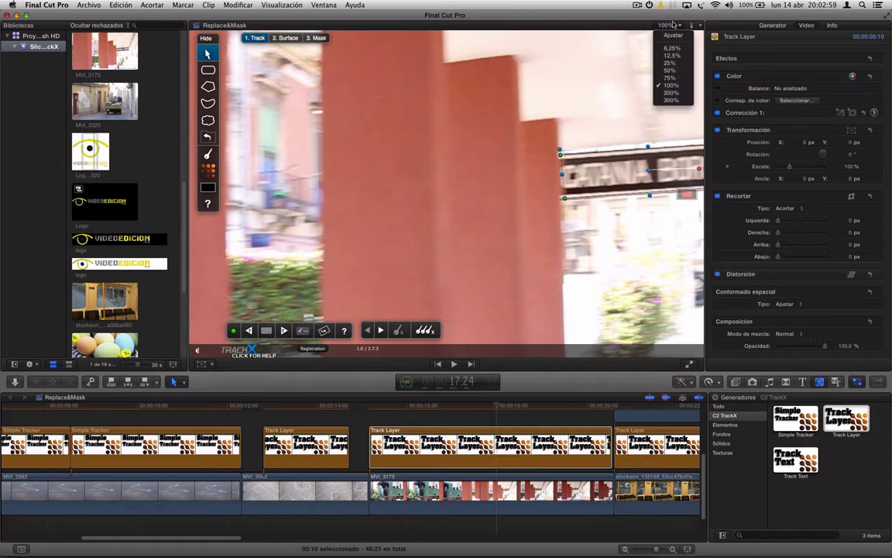
Step: Track the Catania Borgo sign backward at 50% then 25% zoom, stopping at 17:08
left_click(671, 71)
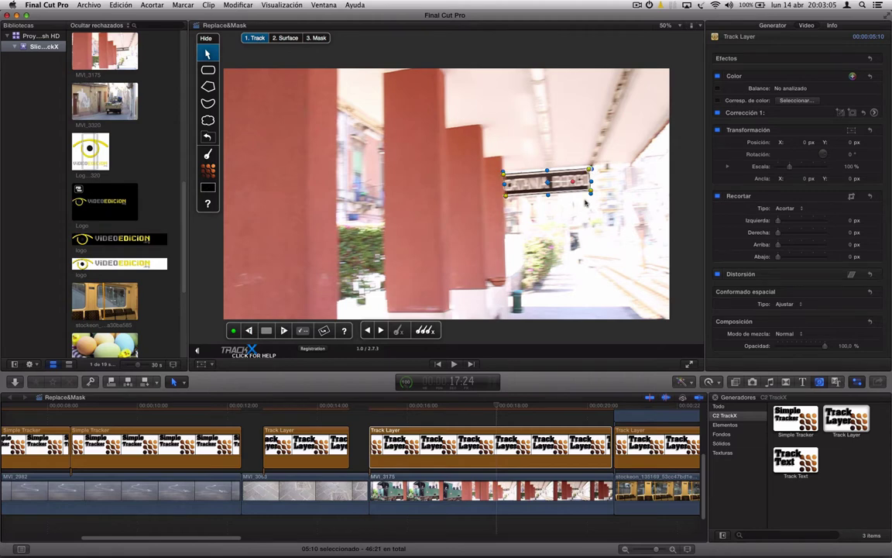
left_click(284, 330)
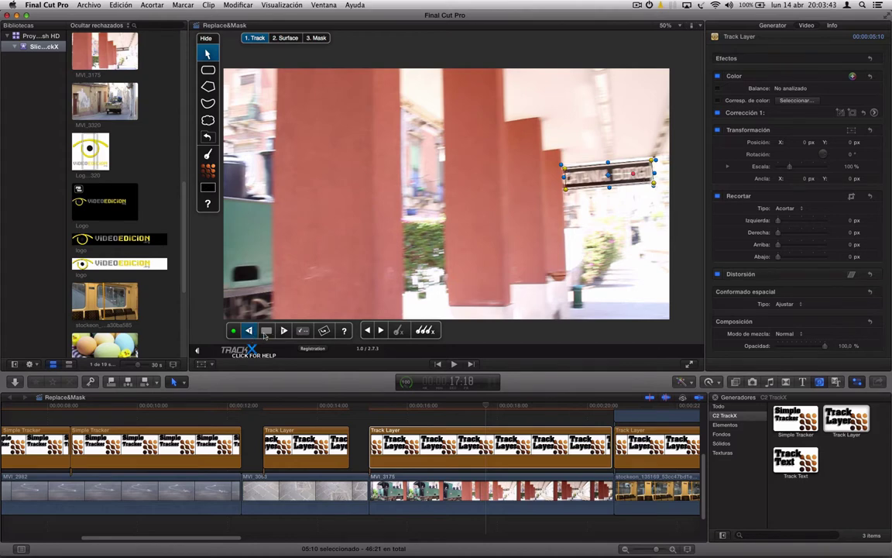
left_click(283, 330)
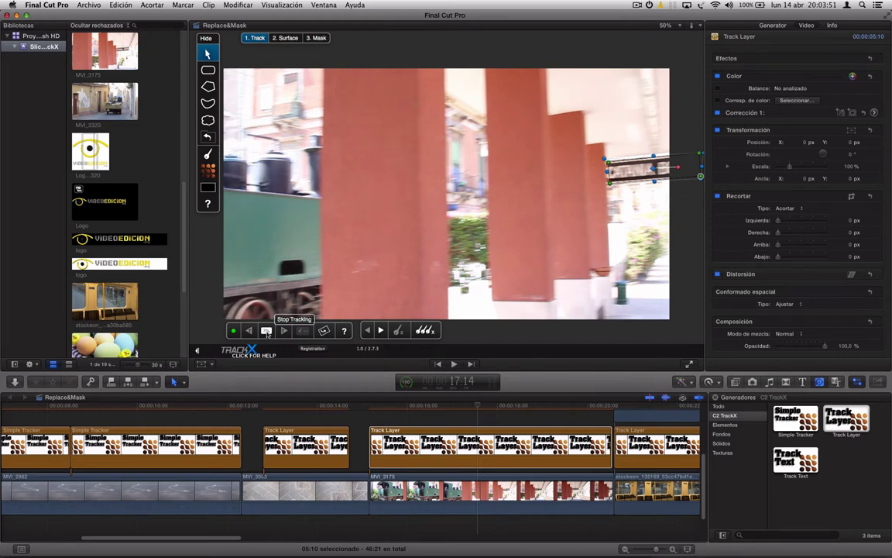
left_click(666, 25)
left_click(675, 61)
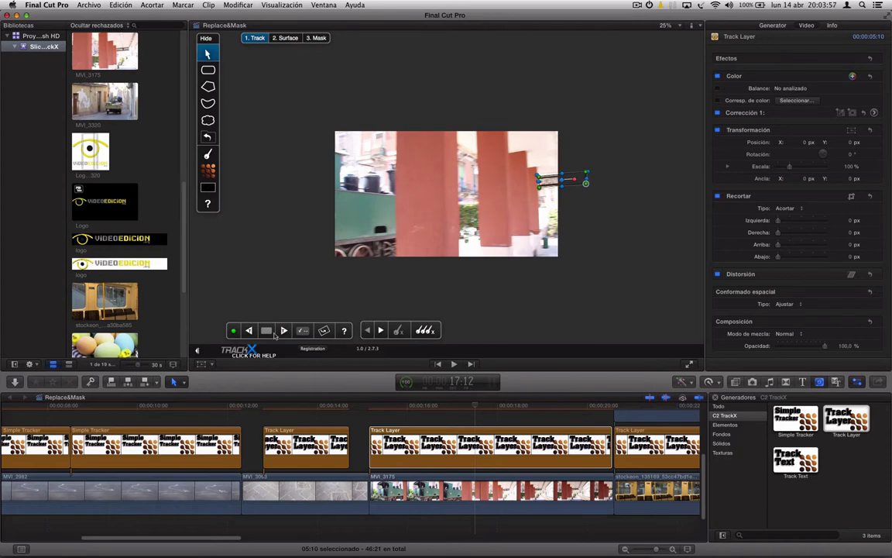
left_click(248, 331)
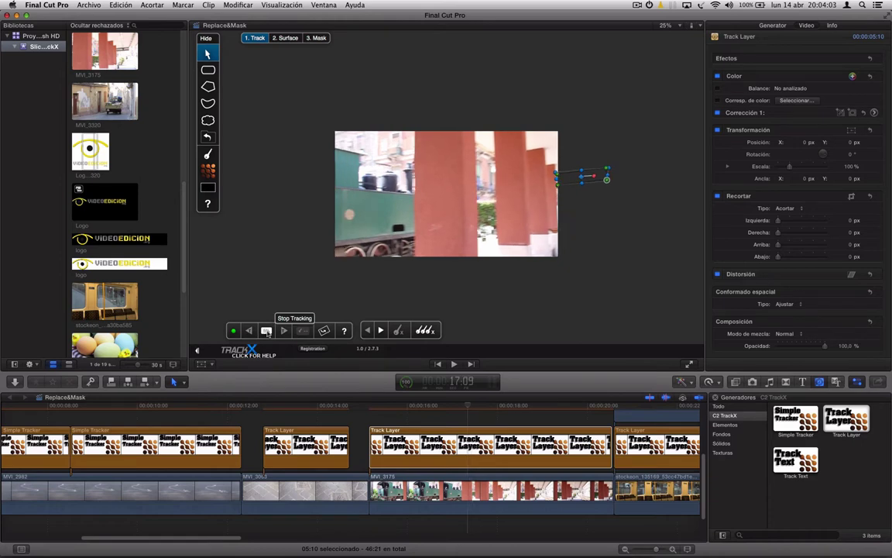
left_click(266, 332)
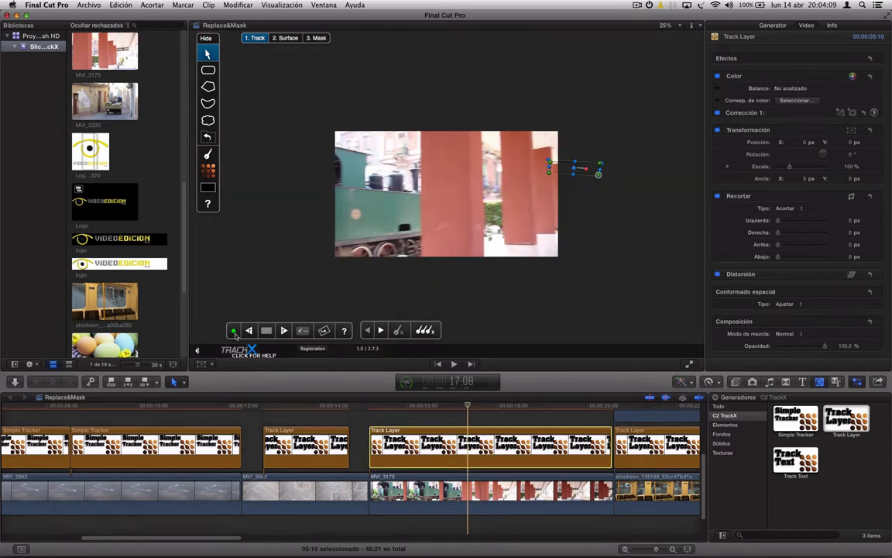
Step: Step frame by frame around 17:07–17:09 to check the sign's tracking
key("Right")
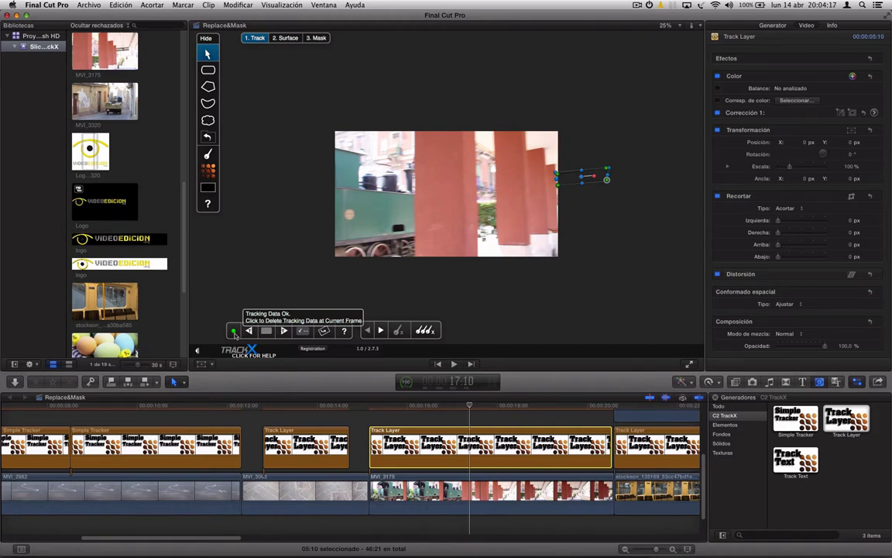
key("Left")
key("Left")
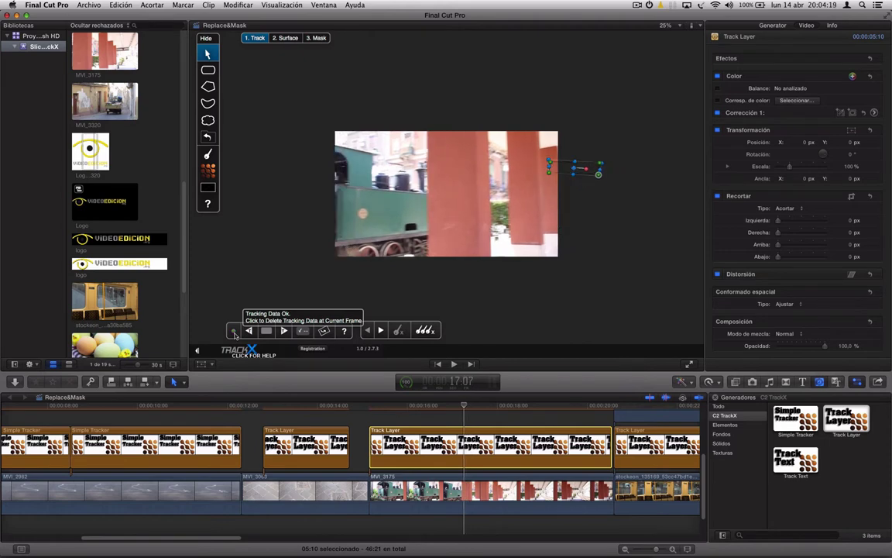
key("Right")
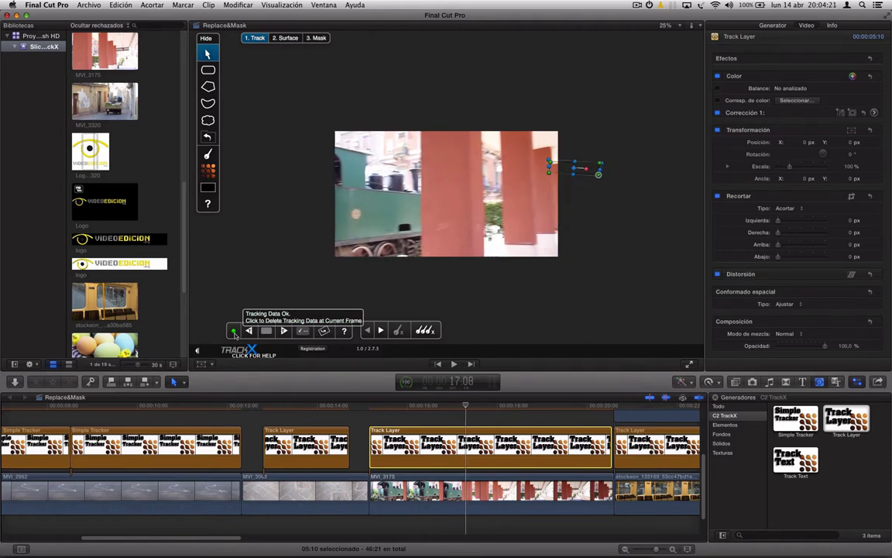
key("Left")
key("Right")
key("Left")
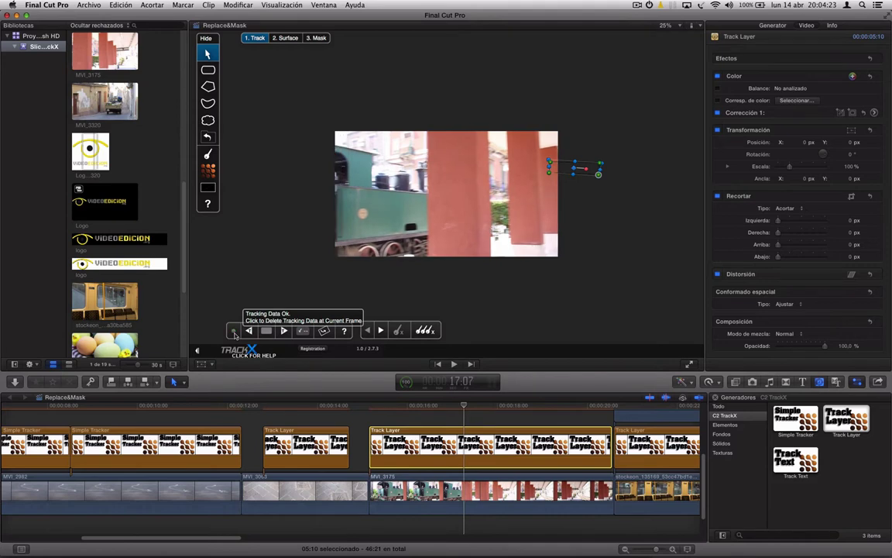
key("Right")
Step: Delete the bad tracking data and re-track the sign as it exits frame
left_click(235, 332)
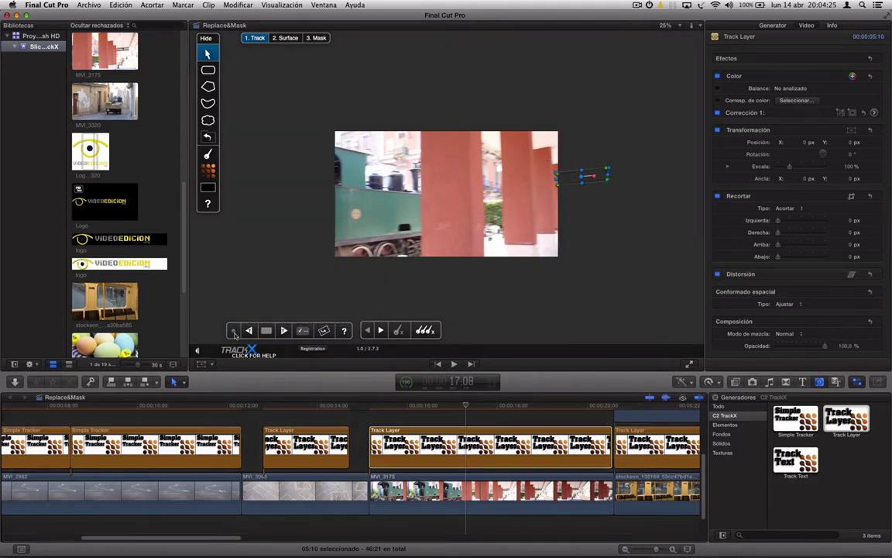
key("Left")
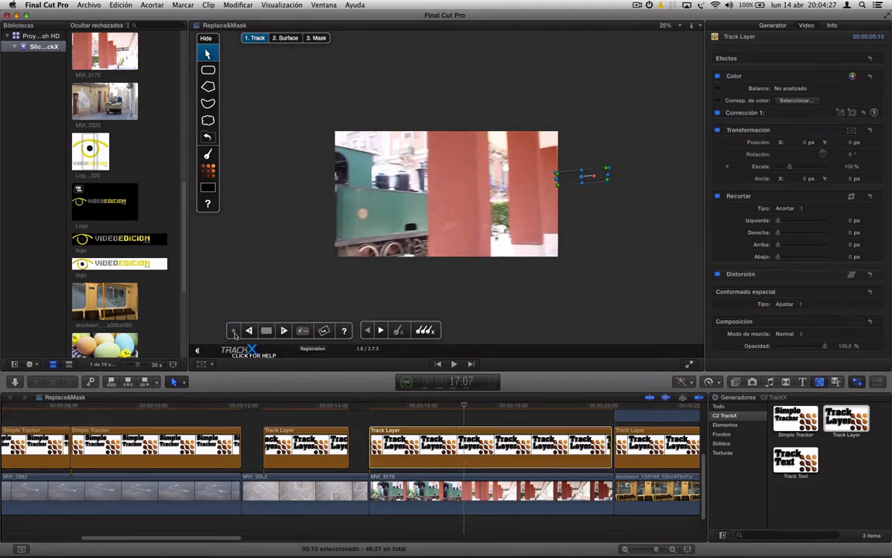
left_click(235, 333)
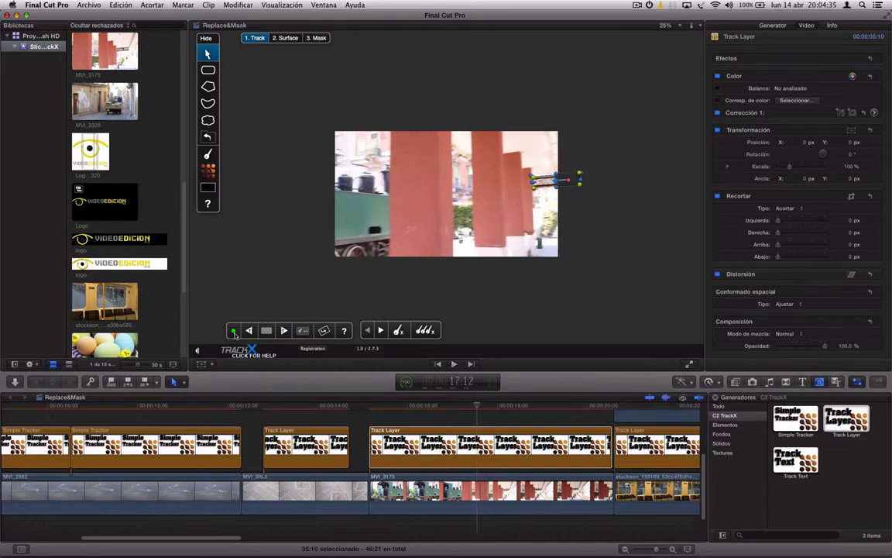
left_click(234, 331)
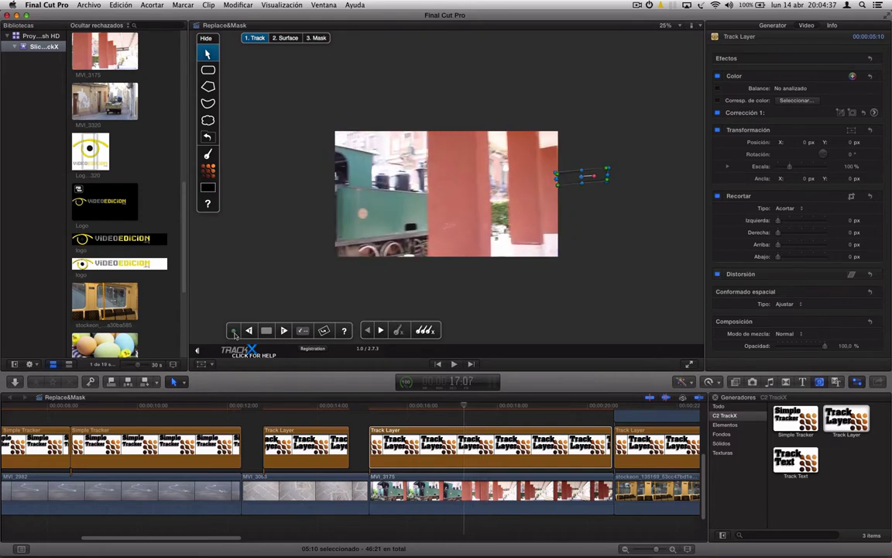
left_click(234, 331)
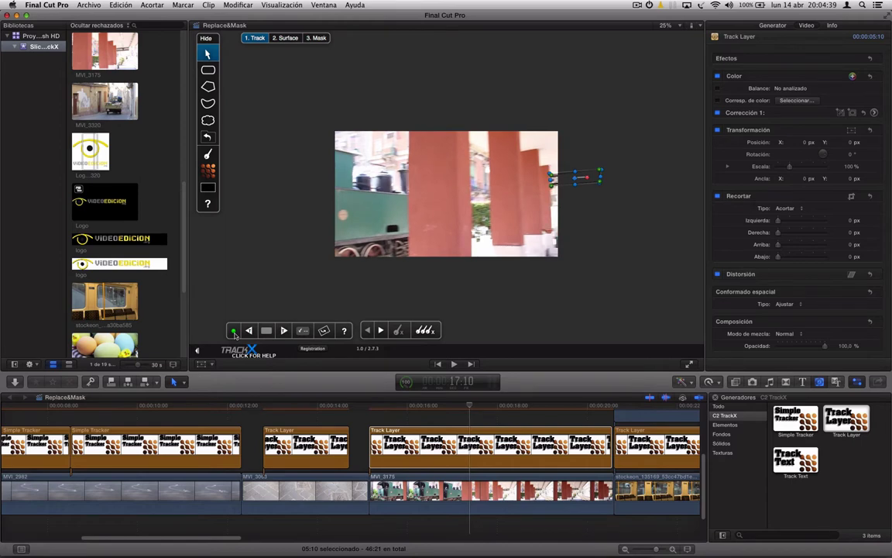
left_click(234, 332)
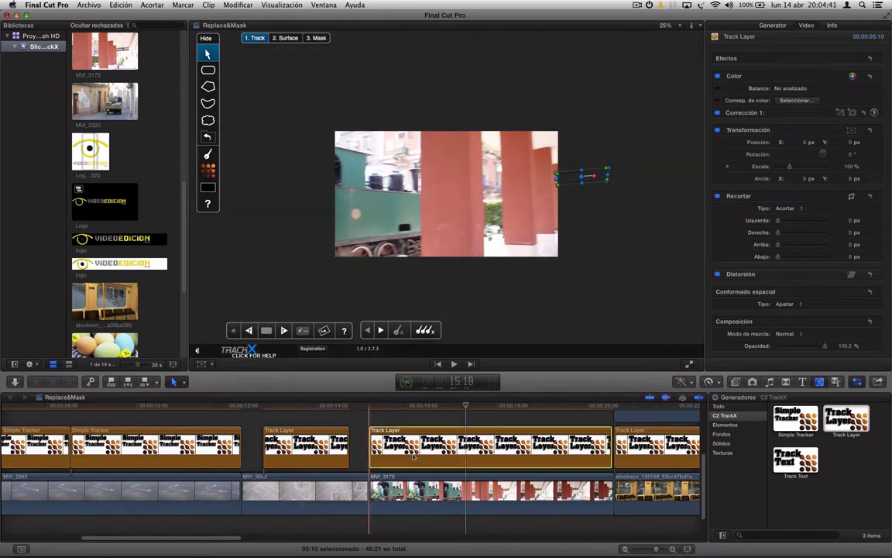
Step: Blade the Track Layer at 17:08 and delete its earlier piece, undoing a wrong deletion first
key("super+b")
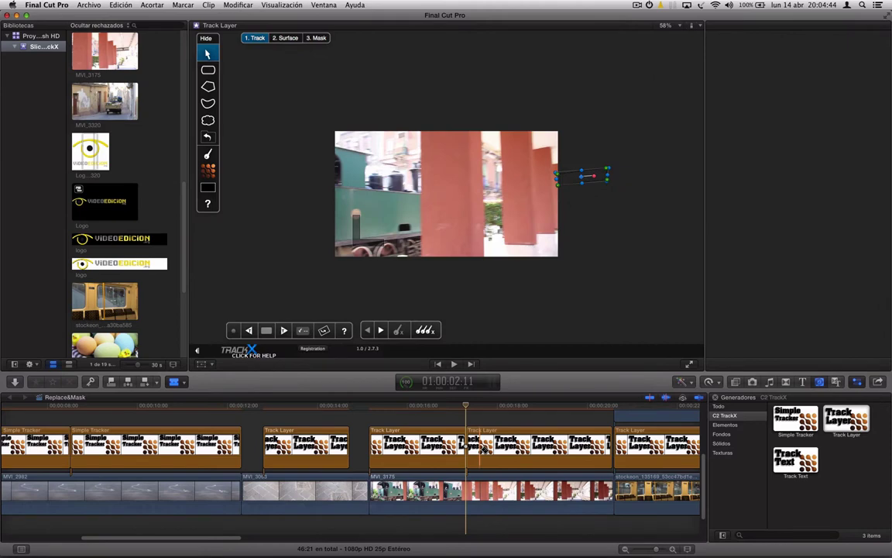
left_click(481, 448)
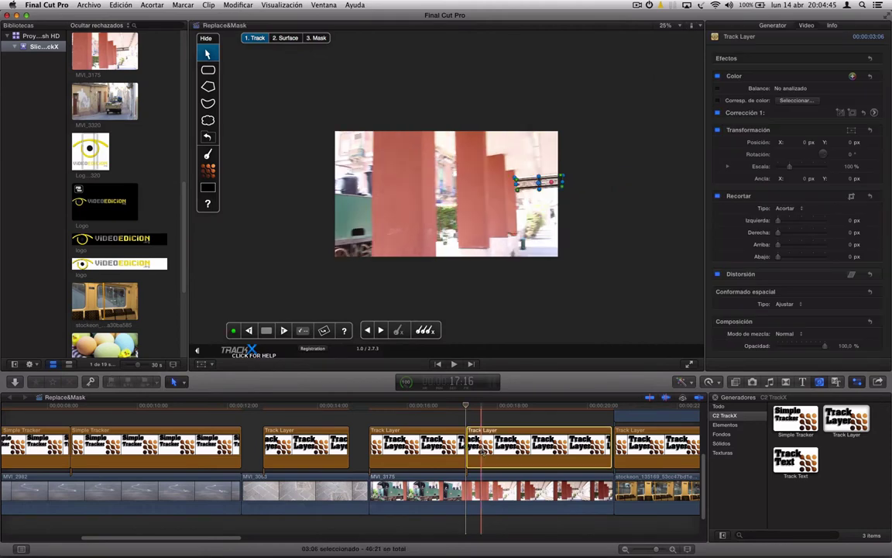
key("Delete")
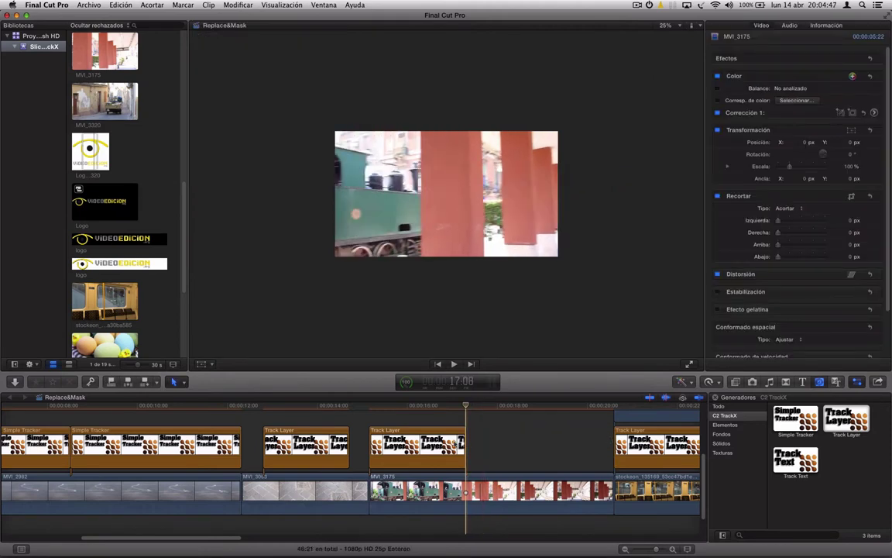
key("super+z")
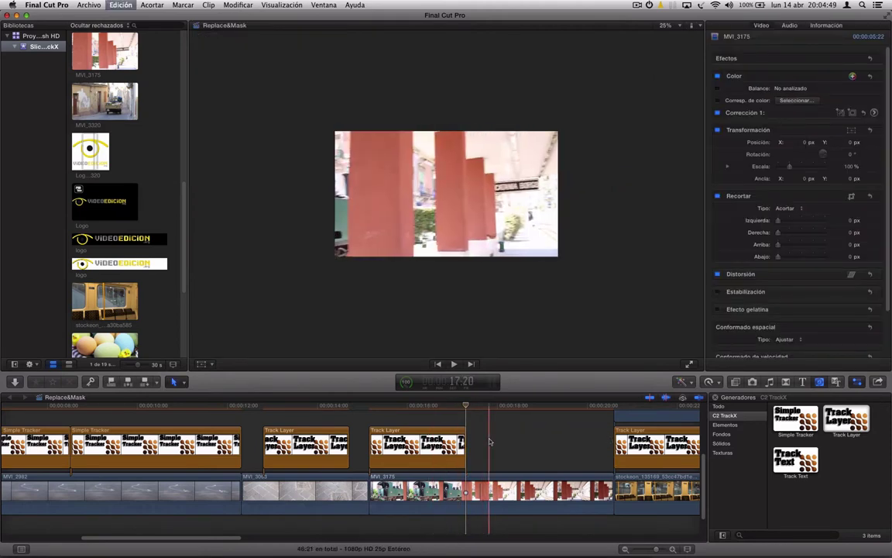
left_click(437, 448)
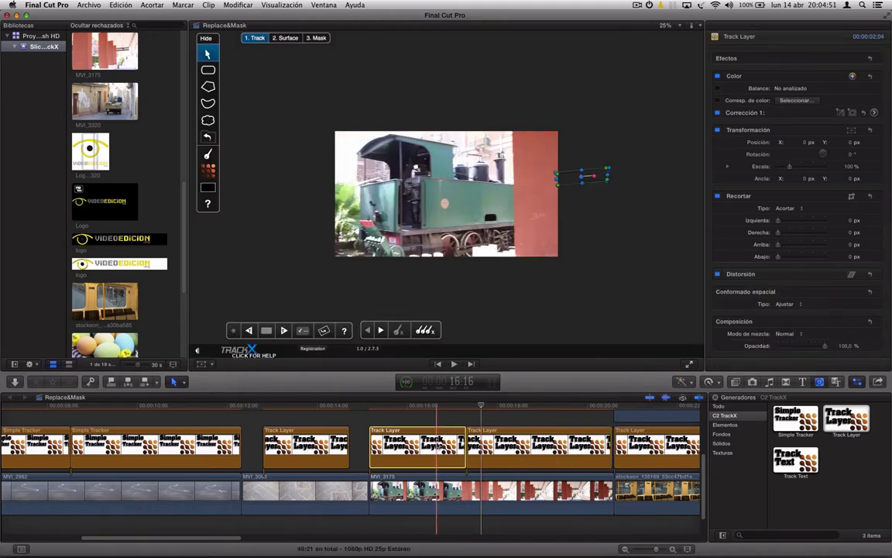
key("Delete")
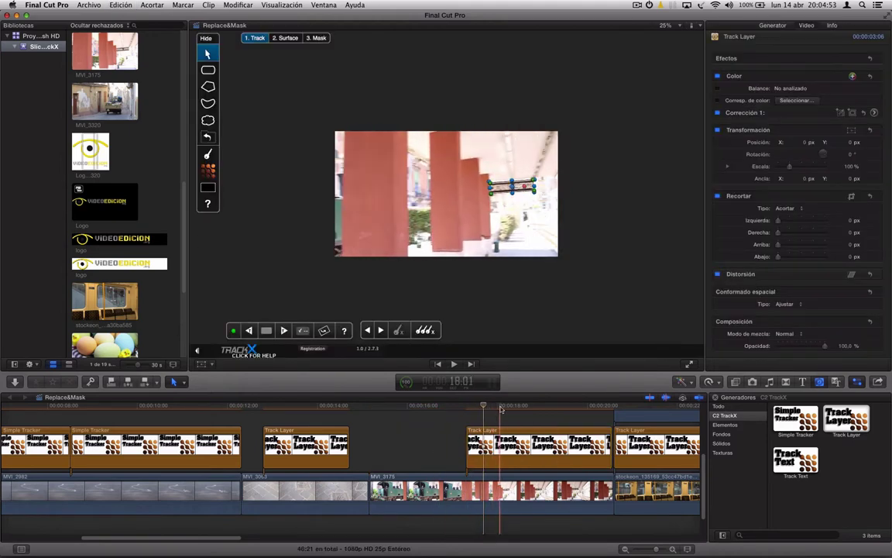
Step: Move to 18:06 and switch the viewer from 100% to Fit to show the CATANIA BORGO sign
left_click(667, 25)
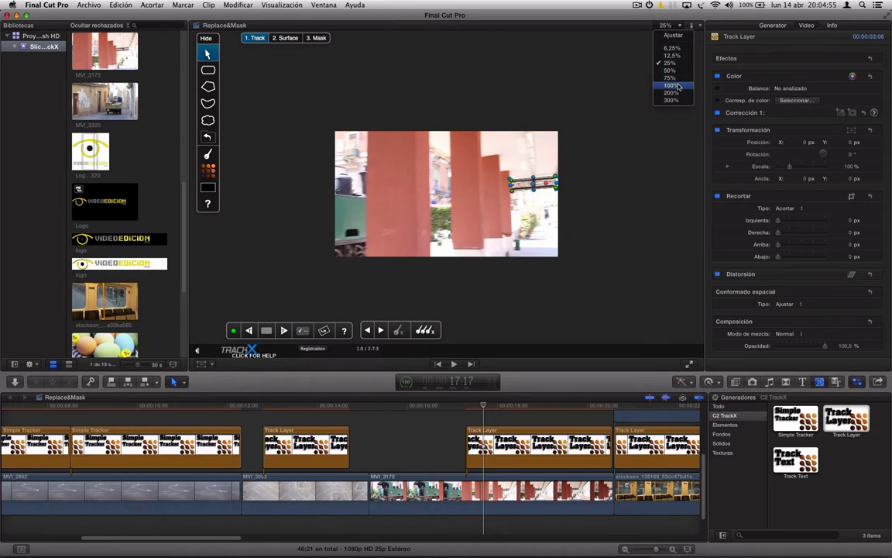
left_click(670, 85)
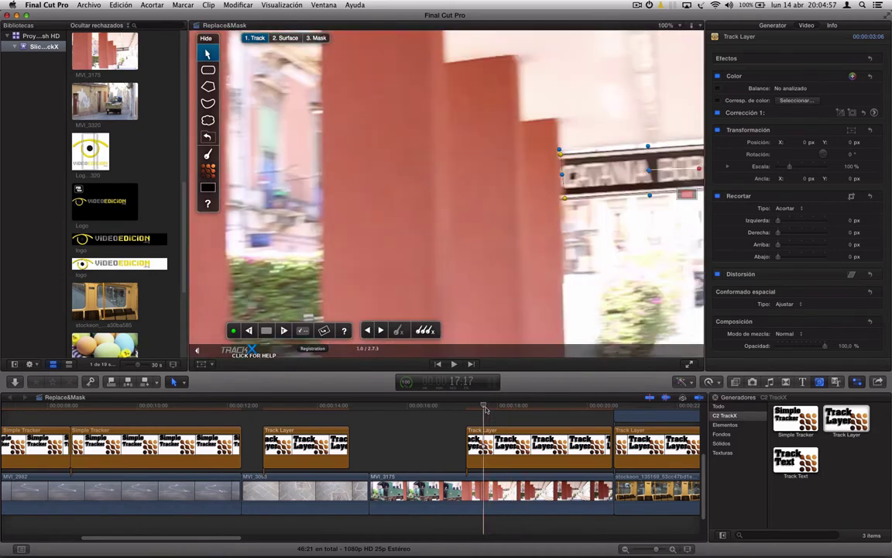
left_click(505, 406)
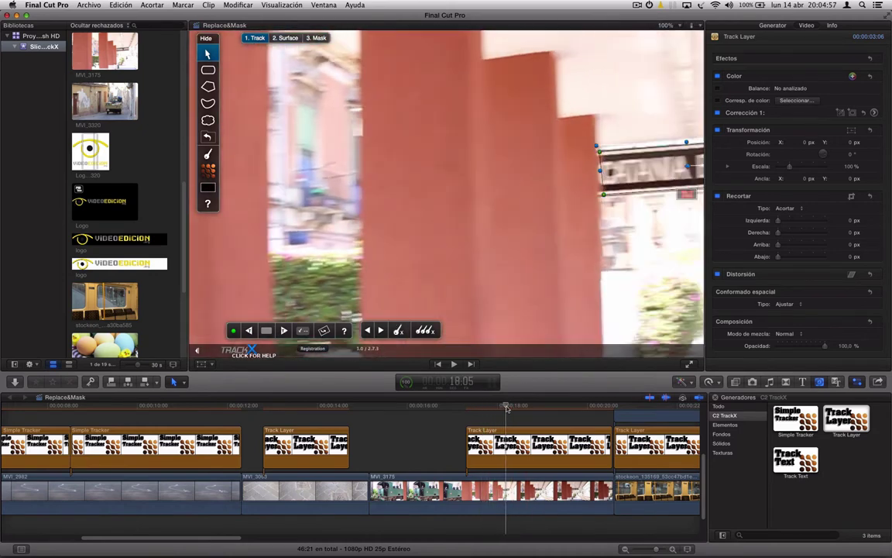
left_click(509, 406)
left_click(666, 25)
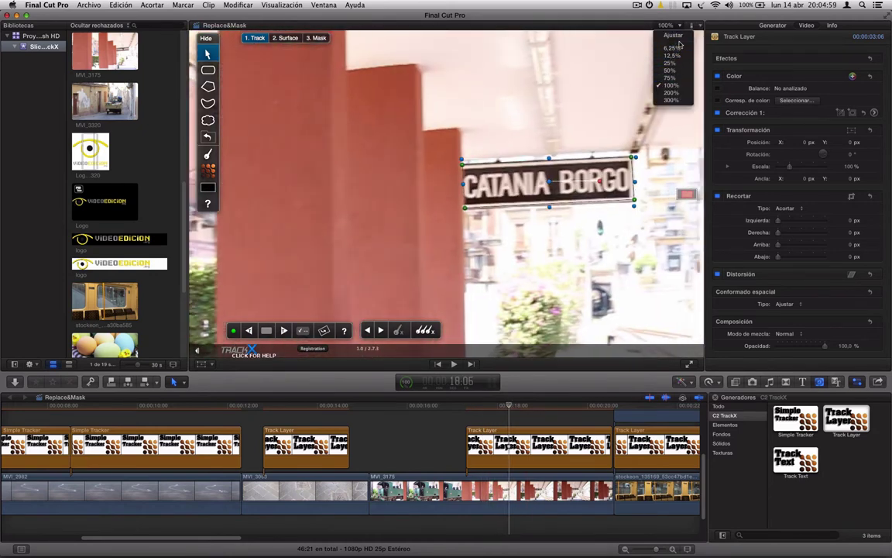
left_click(673, 35)
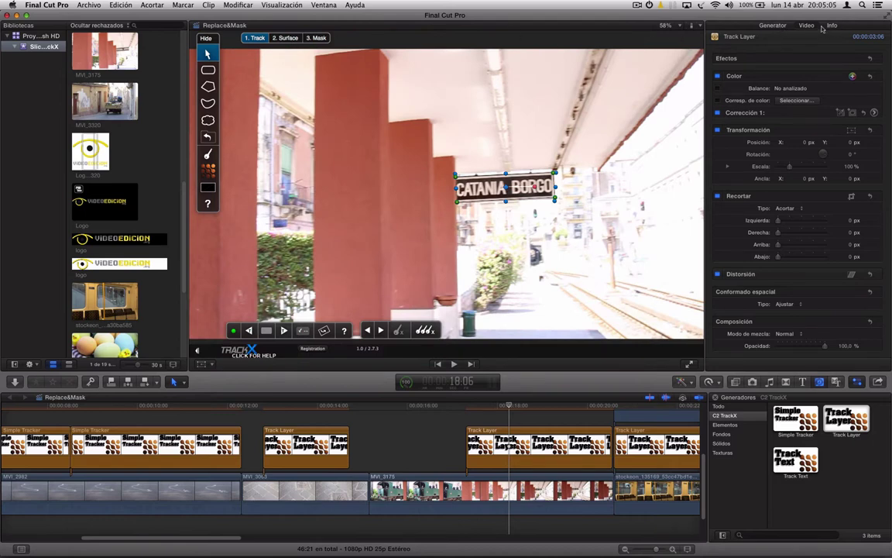
Step: Apply the 'logo' clip as the insert layer and reselect the Track Layer over the Catania Borgo shot
left_click(773, 25)
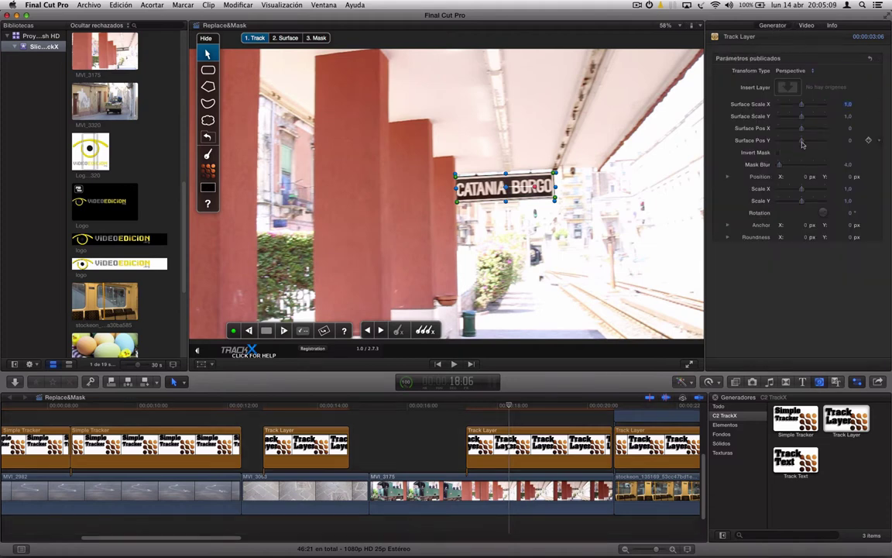
left_click(789, 89)
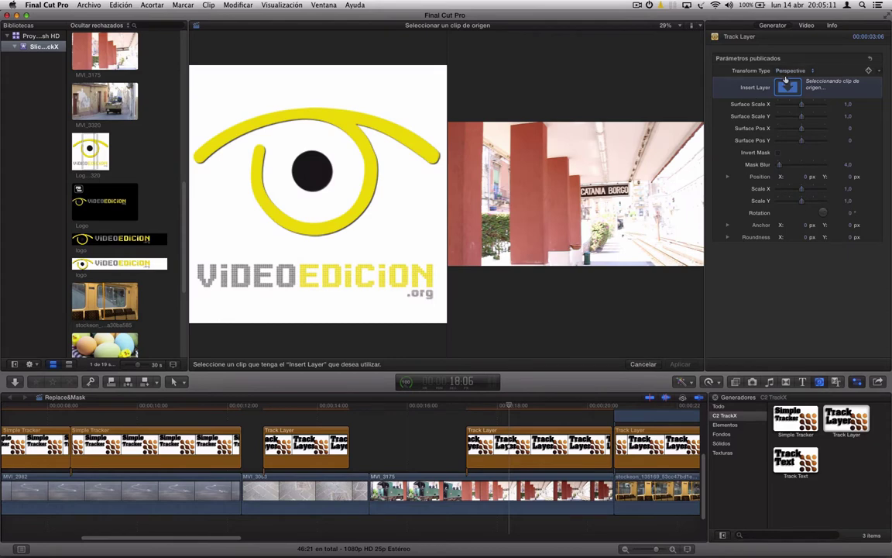
left_click(126, 266)
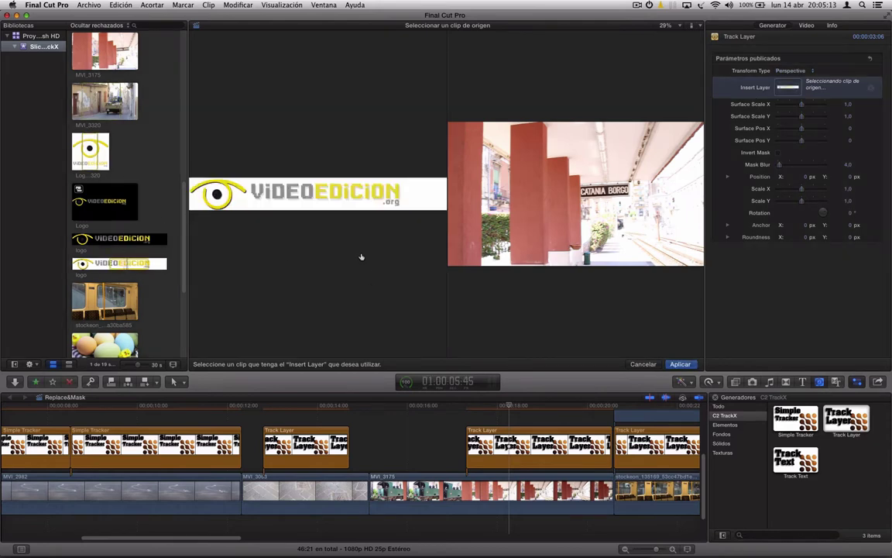
left_click(682, 364)
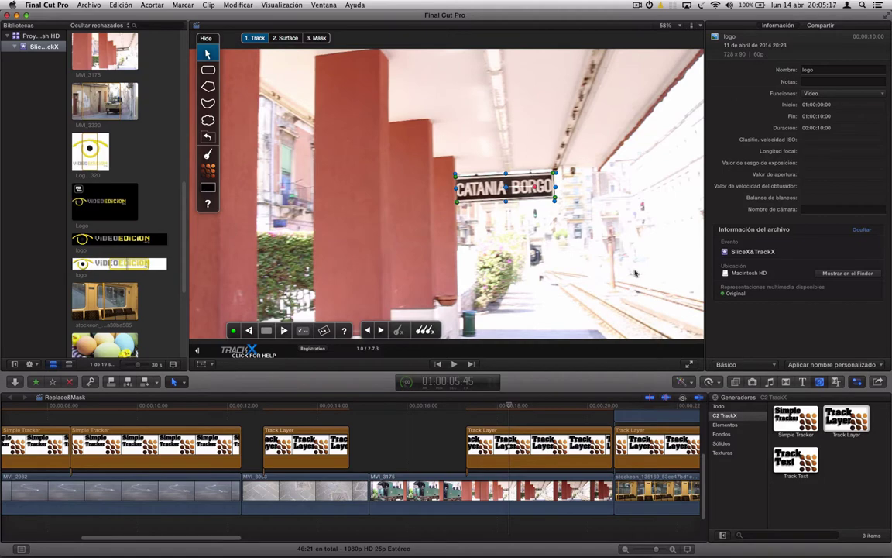
left_click(316, 445)
left_click(472, 445)
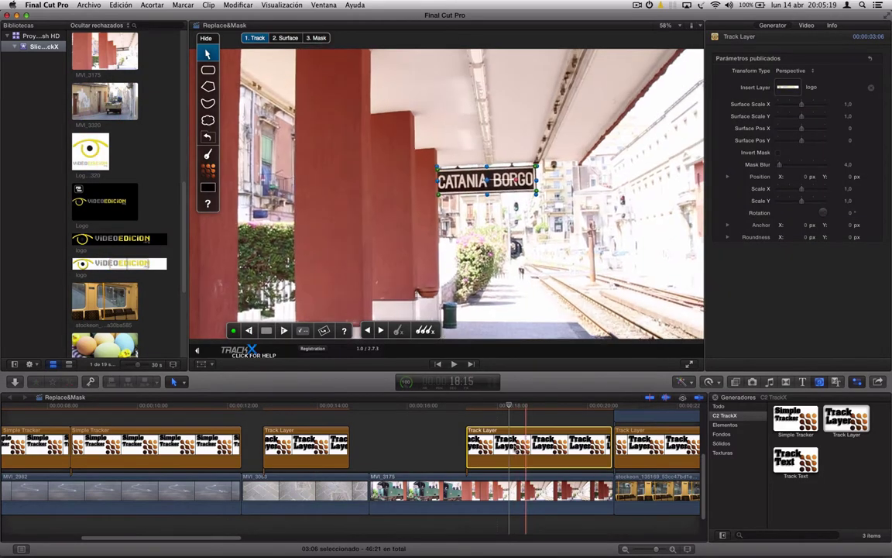
Step: Switch the Track Layer to 2. Surface and view the logo over the sign at 100%
left_click(285, 38)
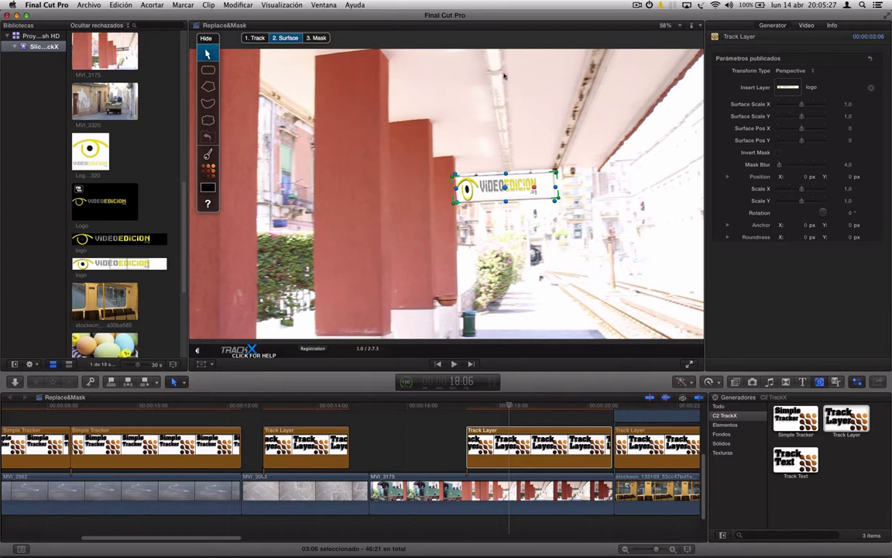
left_click(667, 25)
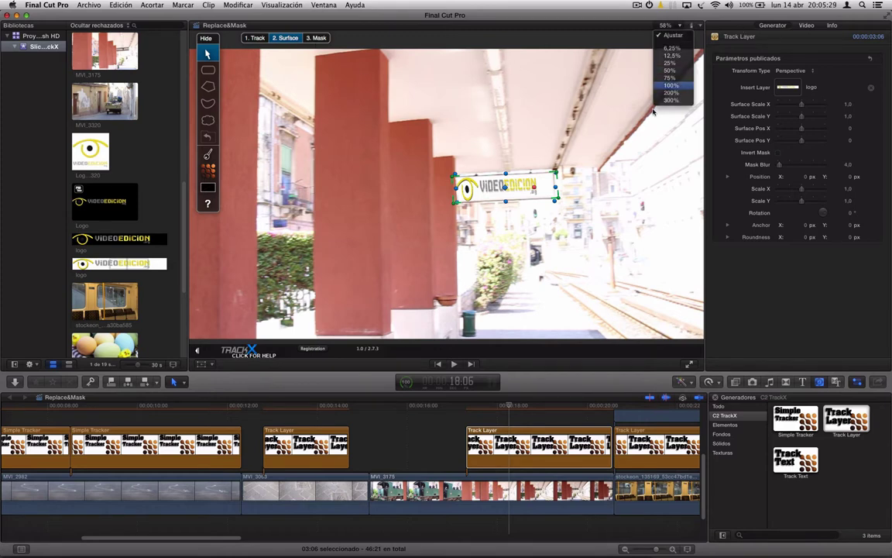
left_click(681, 85)
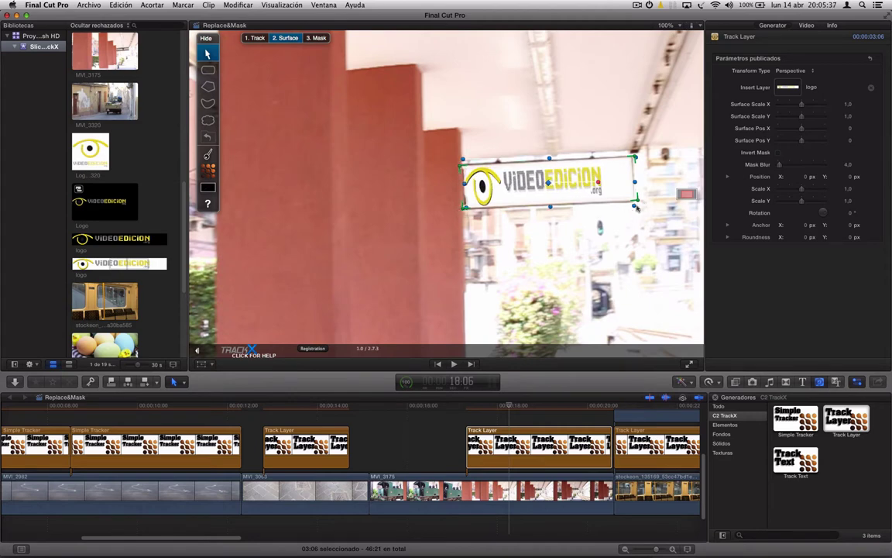
left_click(482, 437)
Step: Fit the viewer and scrub back to the green train shot at 15:24
left_click(471, 406)
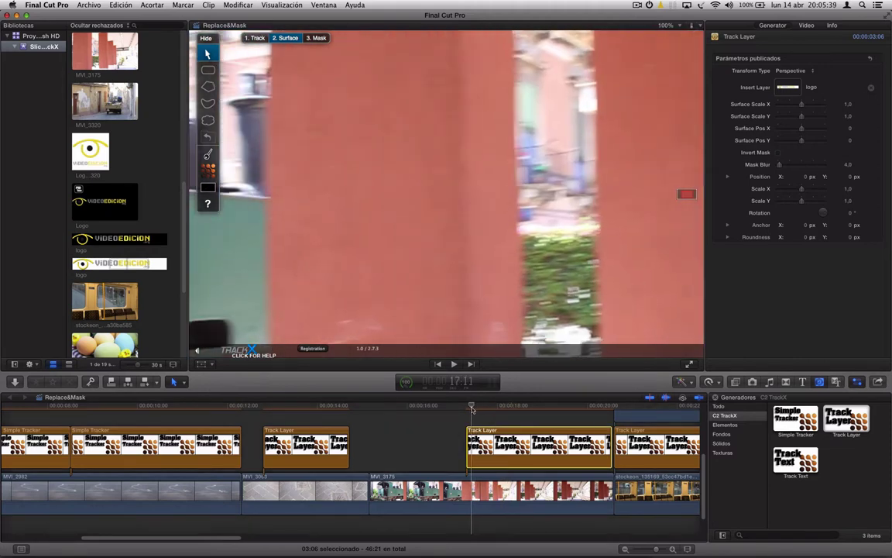
left_click(666, 25)
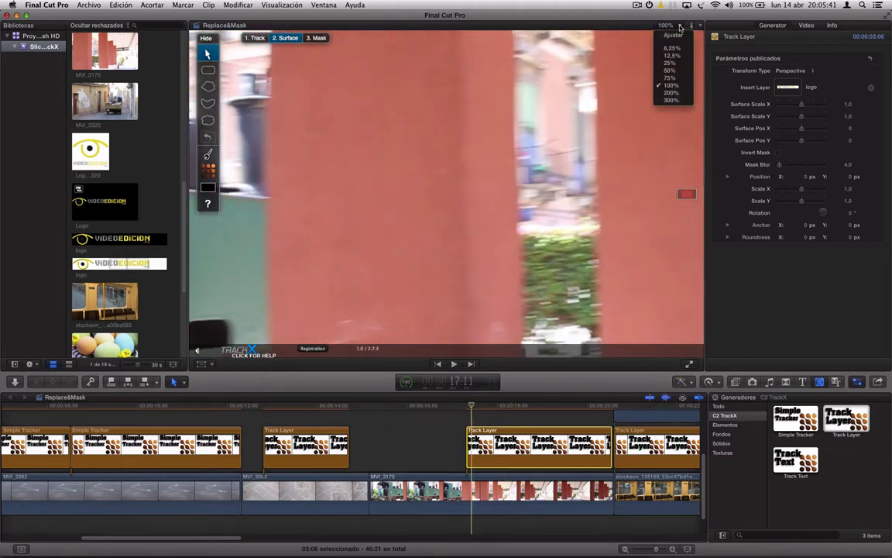
left_click(668, 34)
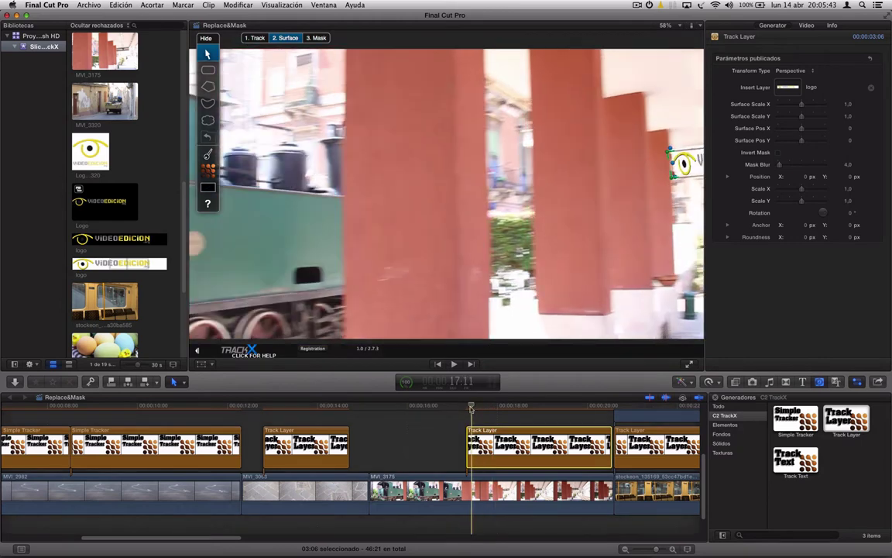
left_click_drag(471, 405, 405, 407)
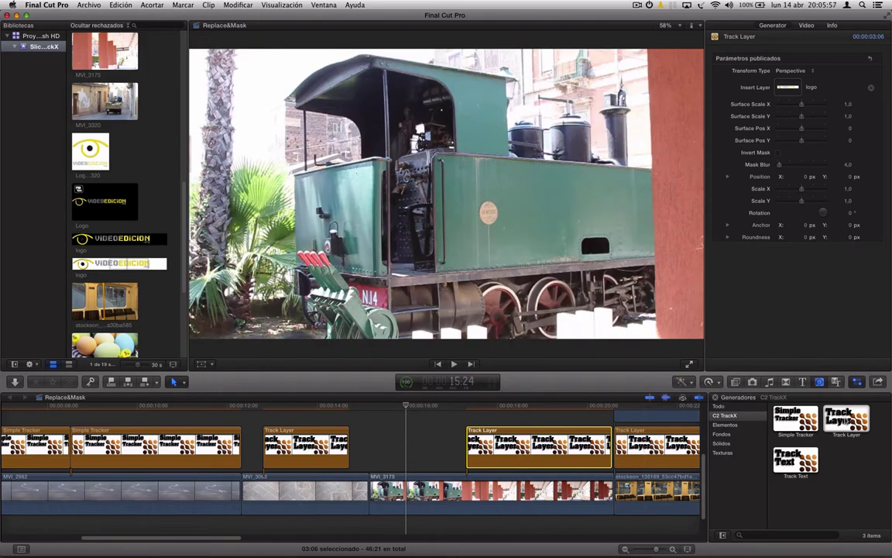
Step: Duplicate the Track Layer above the green train clip and select the copy
left_click_drag(531, 445, 384, 419)
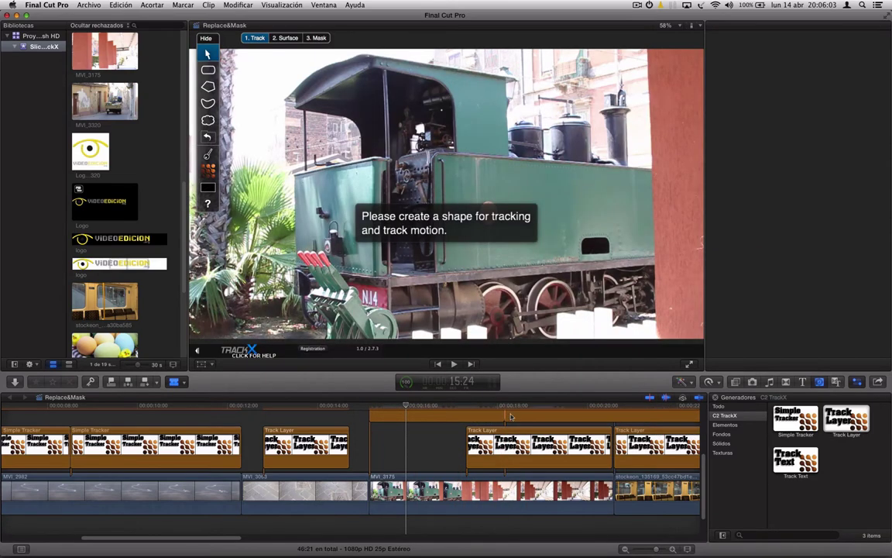
left_click(510, 417)
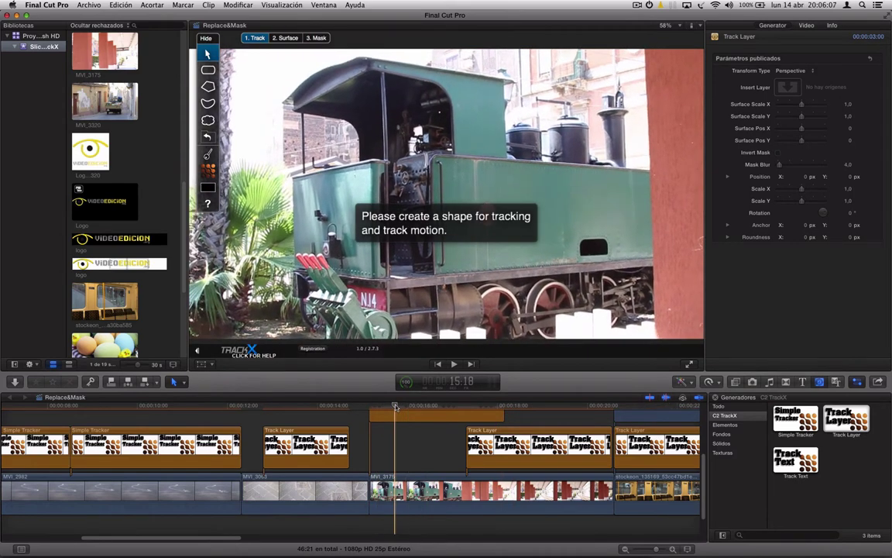
left_click(368, 406)
Step: Draw a rectangular polygon tracking shape on the train's side panel at 15:04
left_click(208, 86)
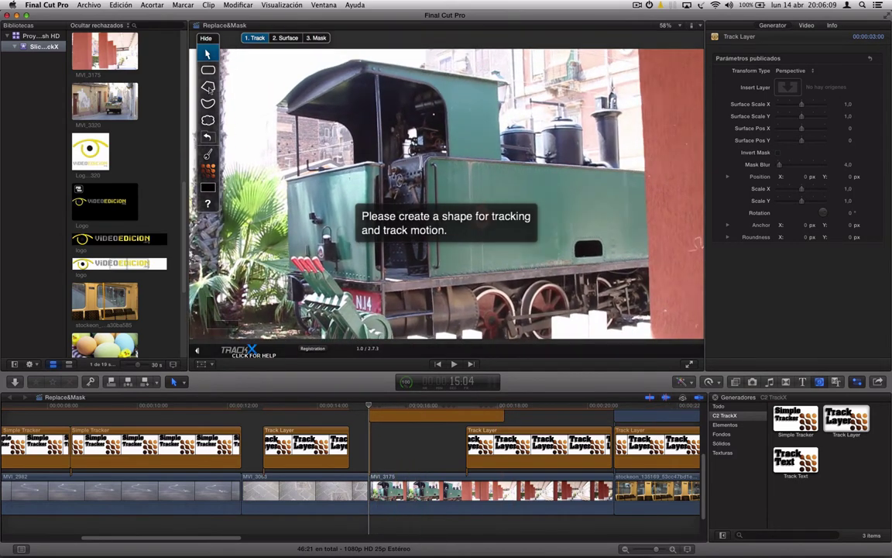
left_click(496, 186)
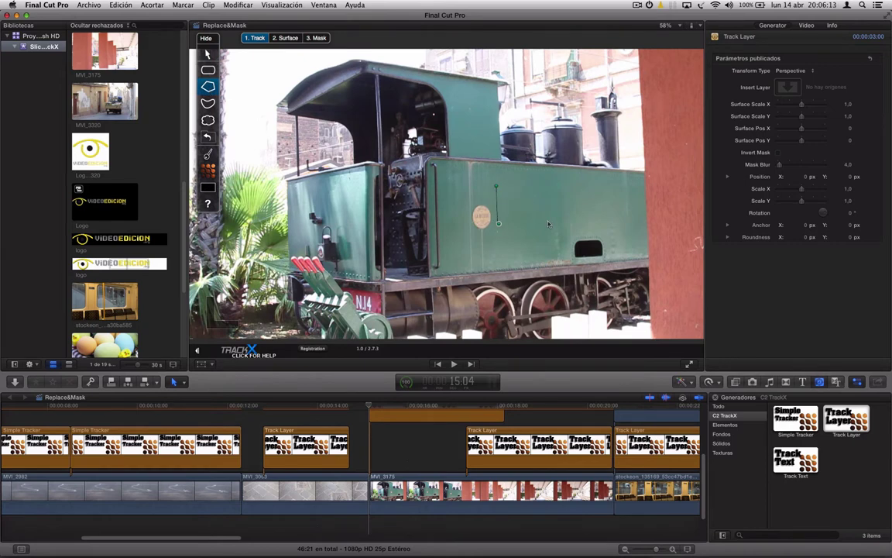
left_click(553, 221)
left_click(552, 186)
left_click(496, 187)
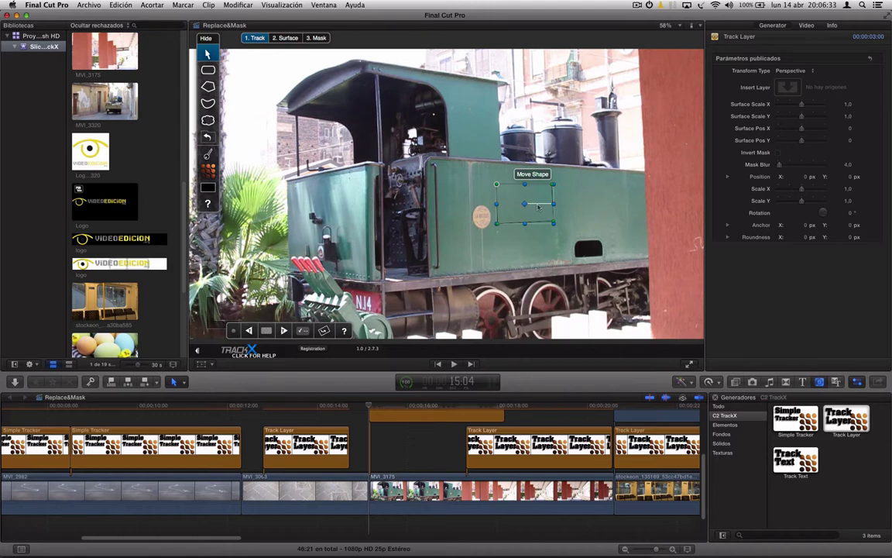
Step: Inspect the side-panel shape at 200% zoom, then return the viewer to Fit
left_click(664, 26)
left_click(611, 86)
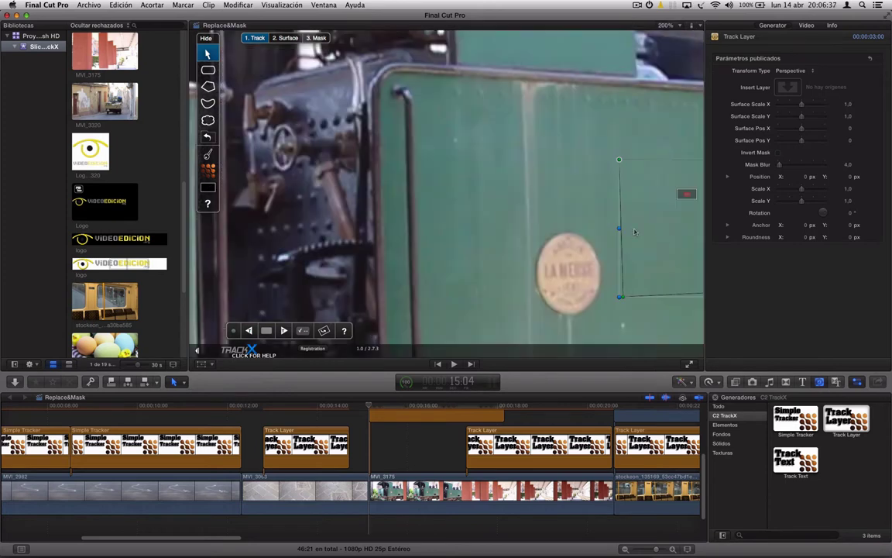
scroll(688, 193, "right", 10)
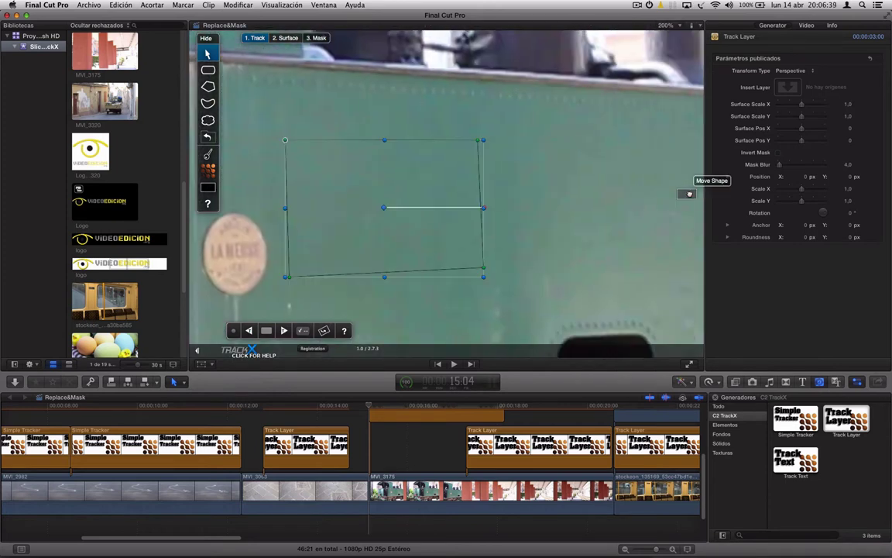
left_click(689, 194)
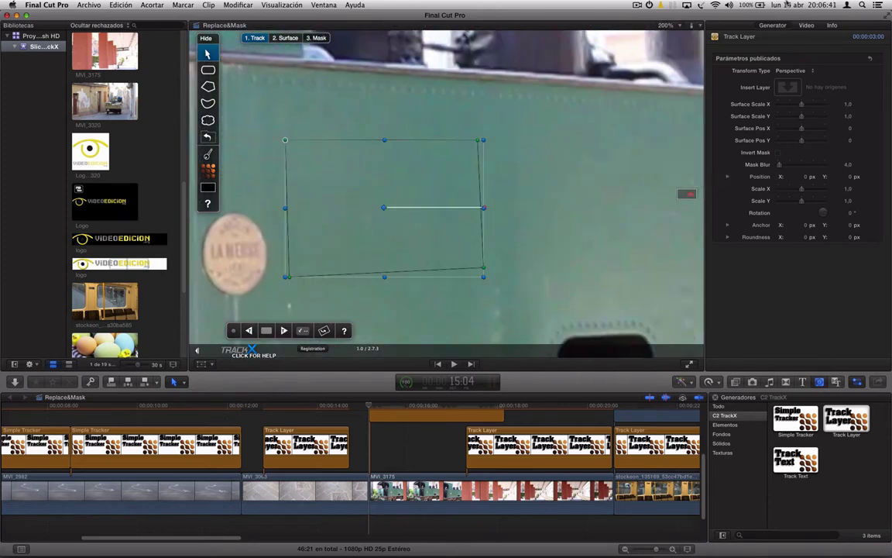
left_click(668, 25)
left_click(606, 43)
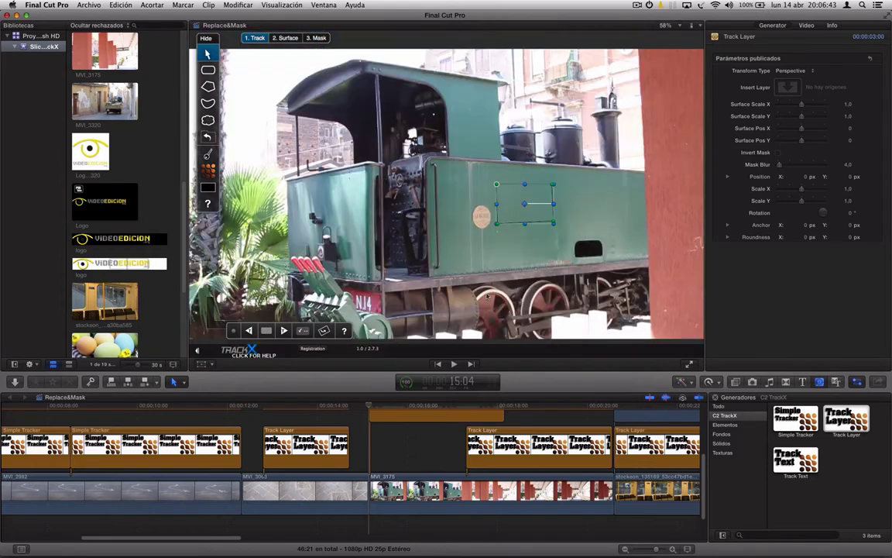
Step: Keep Perspective as the tracking model and track the shape forward
left_click(303, 331)
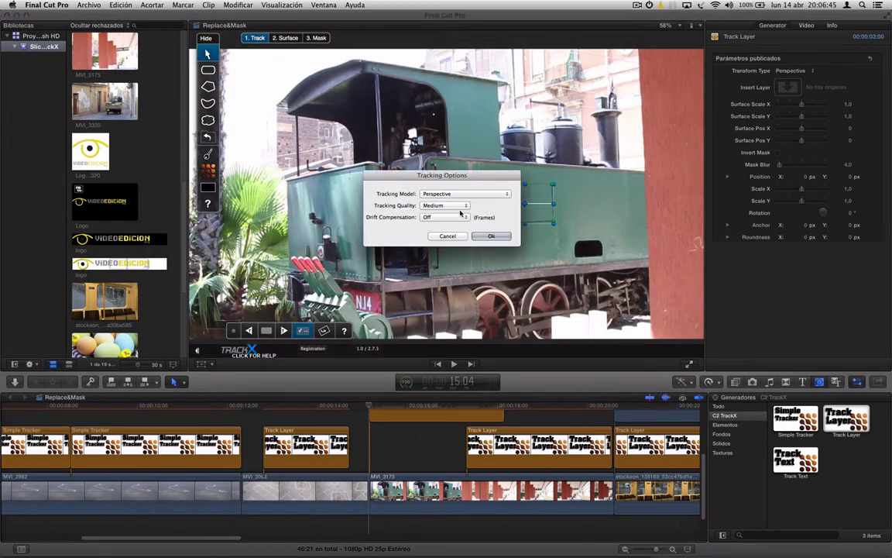
left_click(445, 196)
left_click(438, 193)
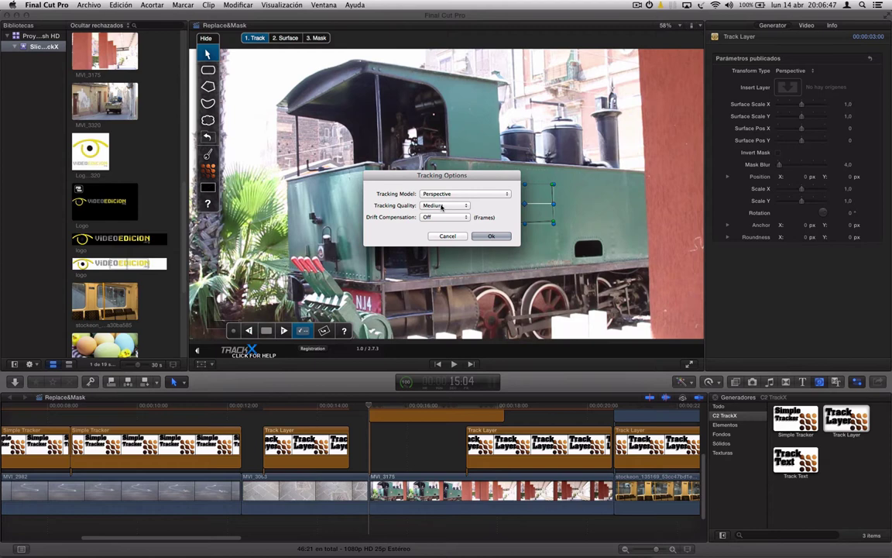
left_click(492, 235)
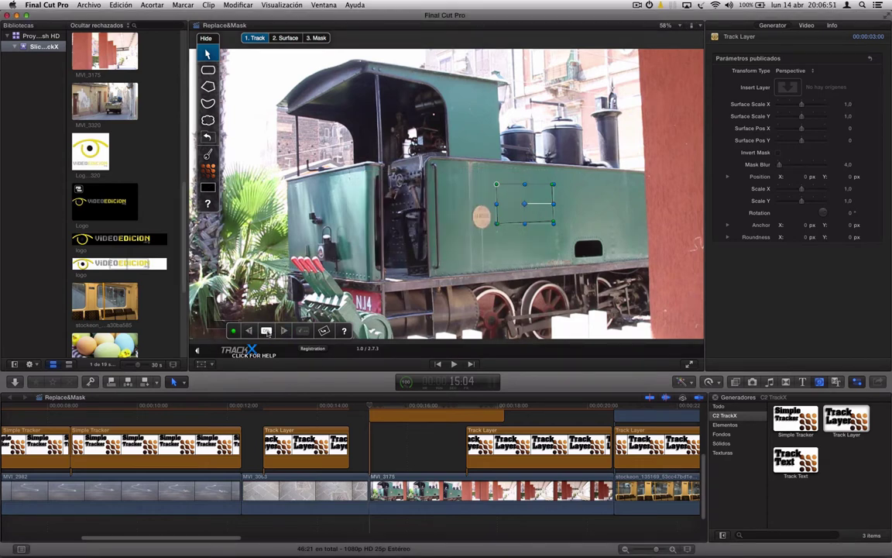
left_click(266, 331)
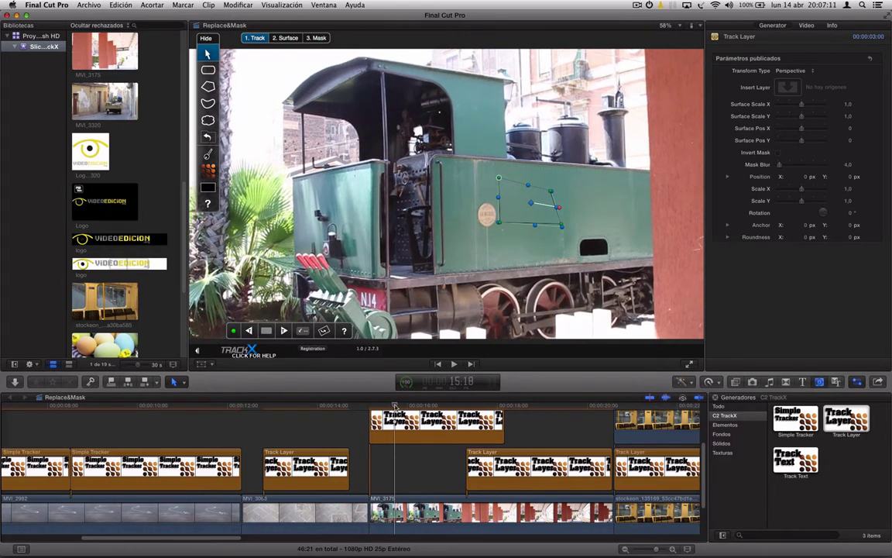
Step: Track the side-panel shape backward to the start of the train clip at 15:04
left_click(235, 333)
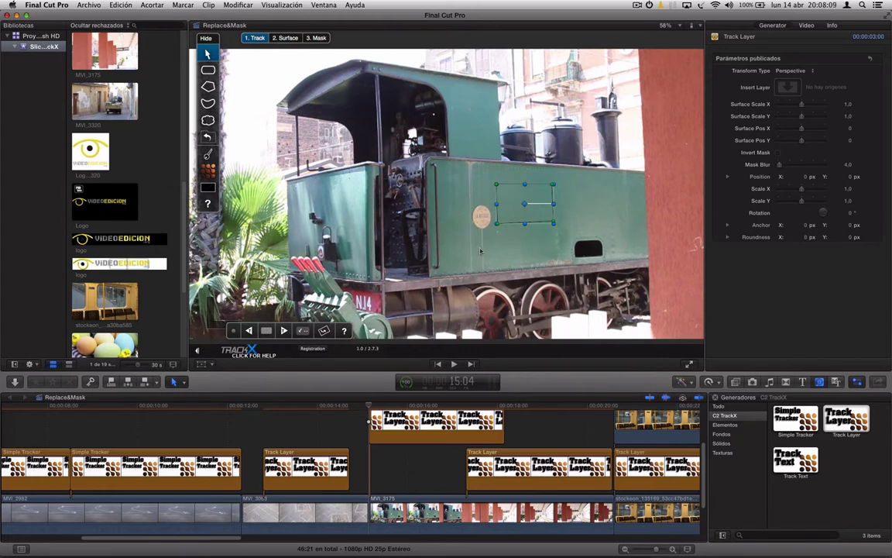
Step: Draw a ten-point polygon around the locomotive's cab and tender, closing on the starting point
left_click(208, 86)
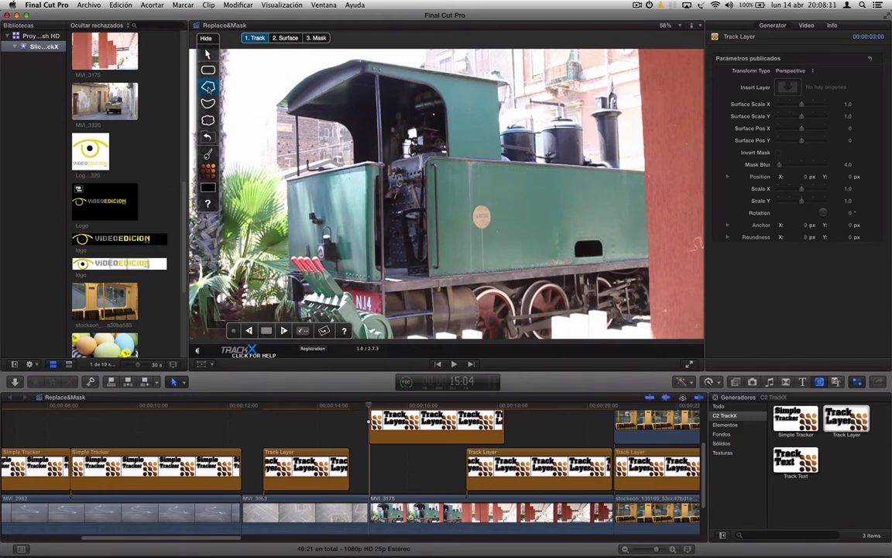
left_click(364, 68)
left_click(445, 93)
left_click(450, 139)
left_click(451, 159)
left_click(428, 160)
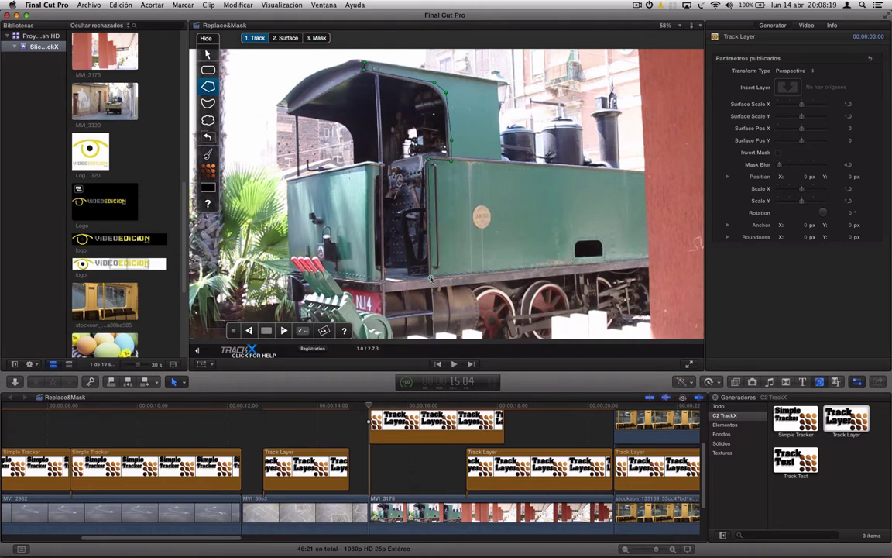
left_click(432, 277)
left_click(383, 281)
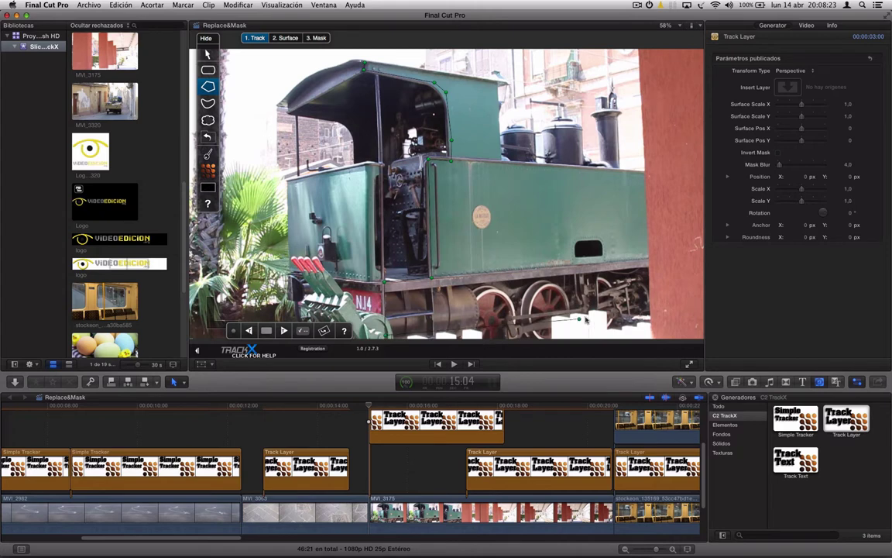
left_click(648, 303)
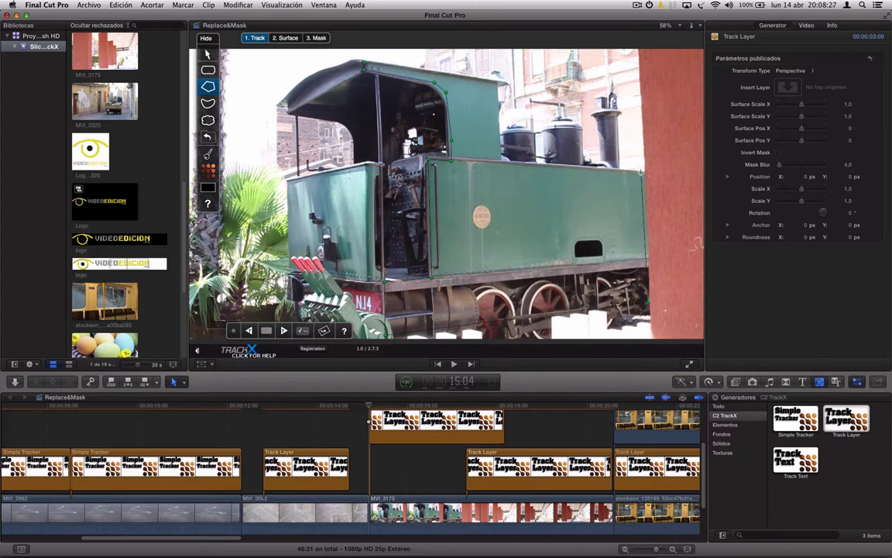
left_click(641, 172)
left_click(500, 164)
left_click(366, 67)
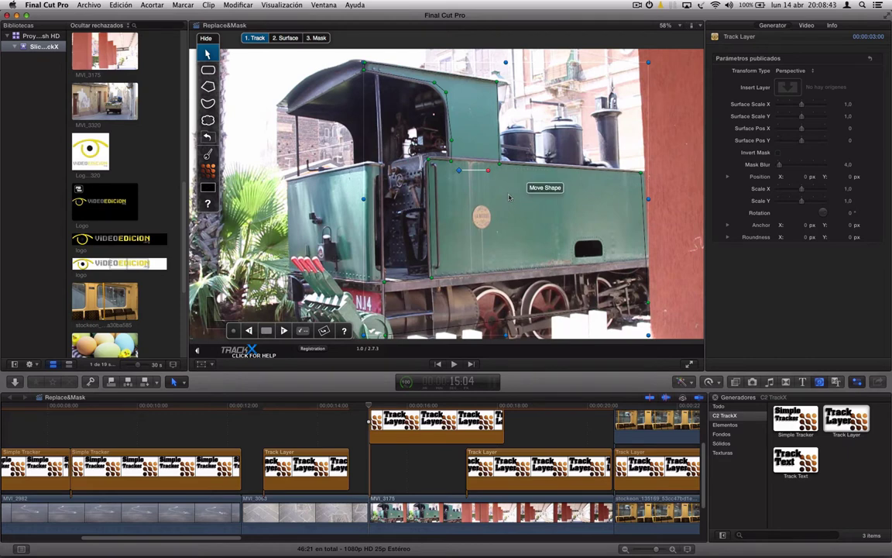
Step: Accept the tracking options and track the train panel shape forward from 15:04 to 16:21
left_click(302, 331)
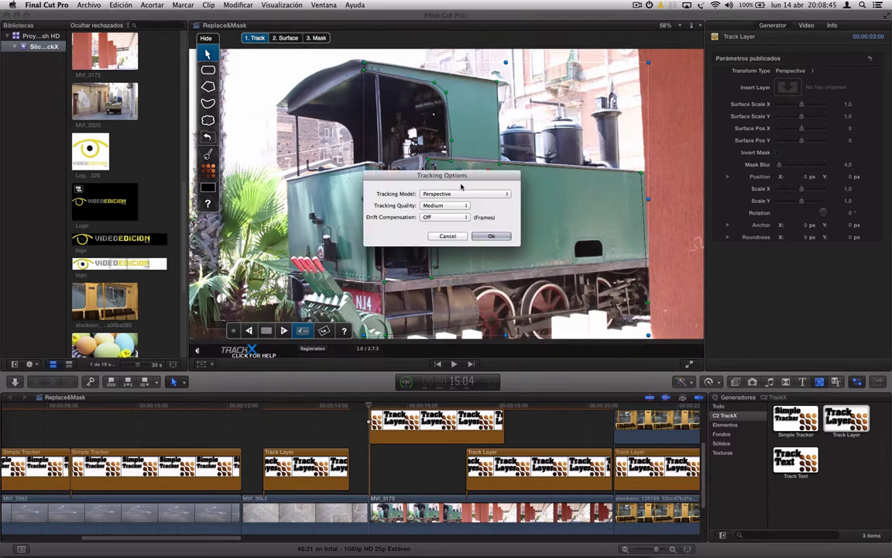
left_click(480, 235)
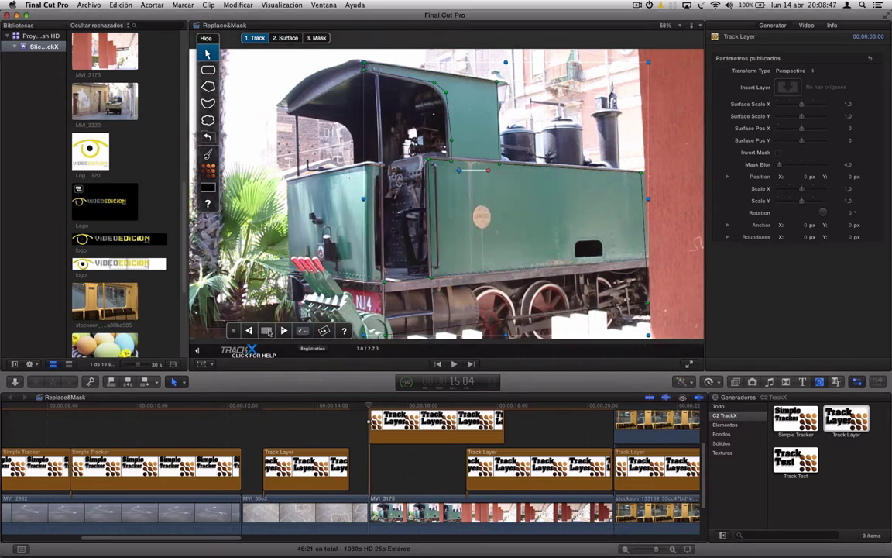
left_click(268, 332)
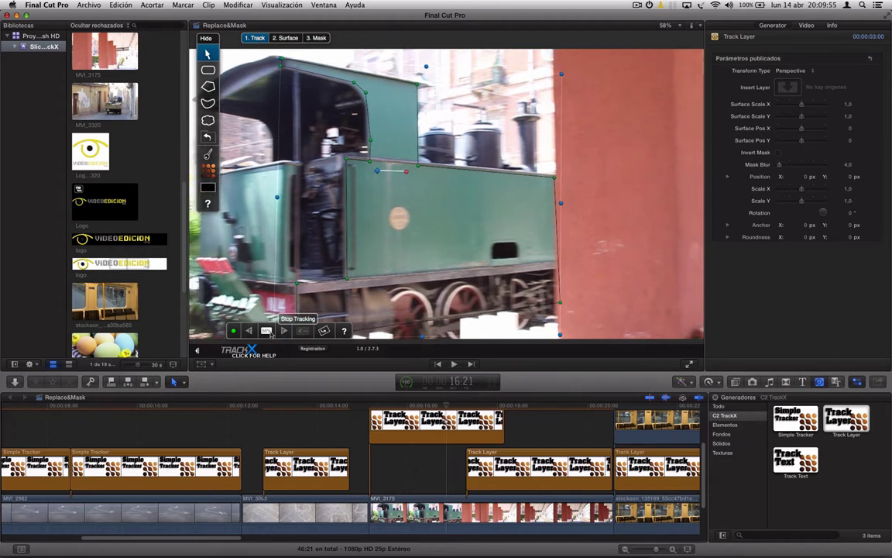
Step: Halt the track, pull the mask's right edge and top-right corner onto the panel, and resume tracking
left_click(268, 332)
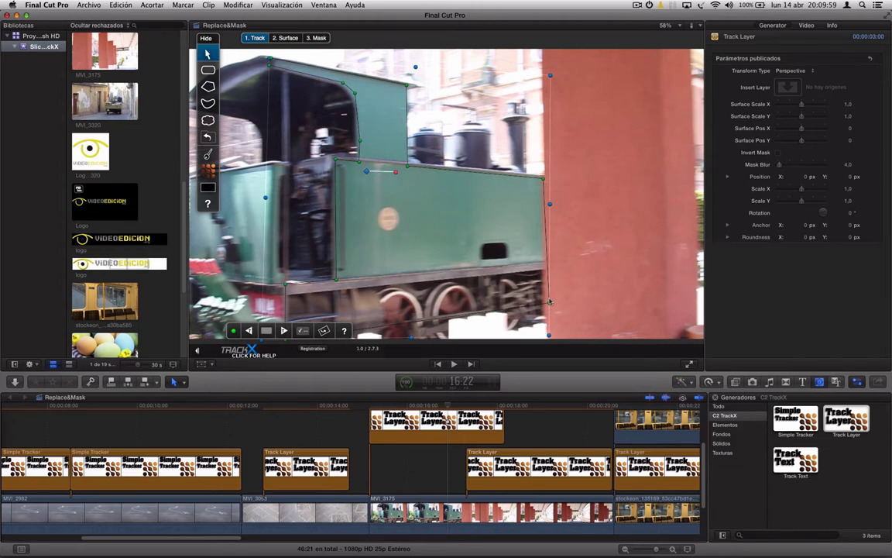
left_click(208, 154)
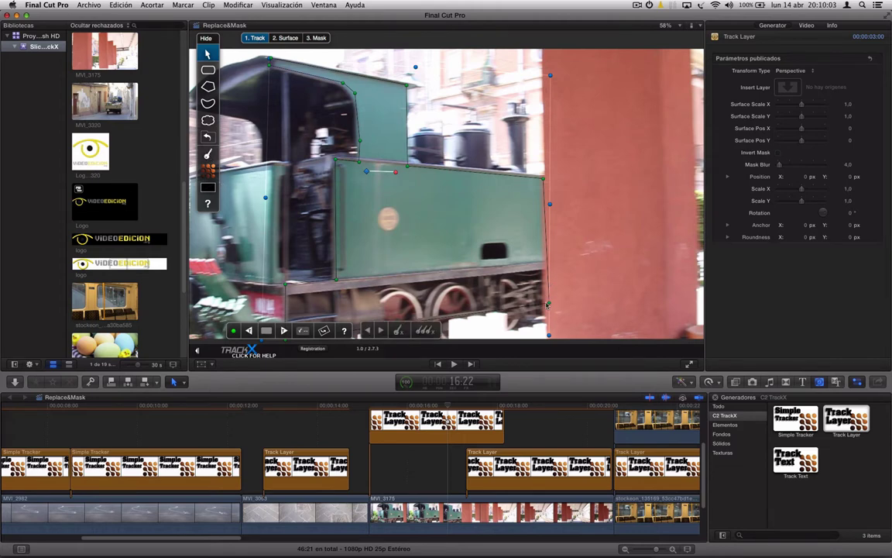
left_click_drag(548, 302, 539, 302)
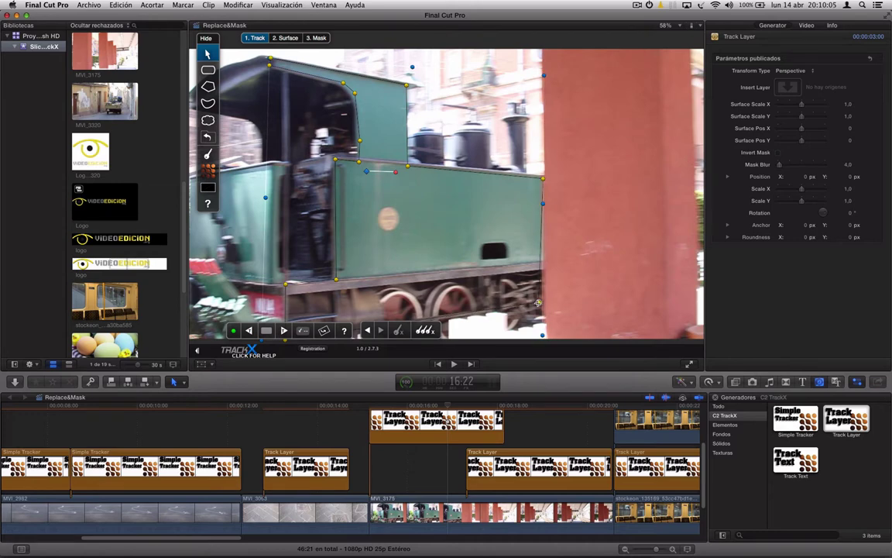
left_click_drag(543, 179, 536, 176)
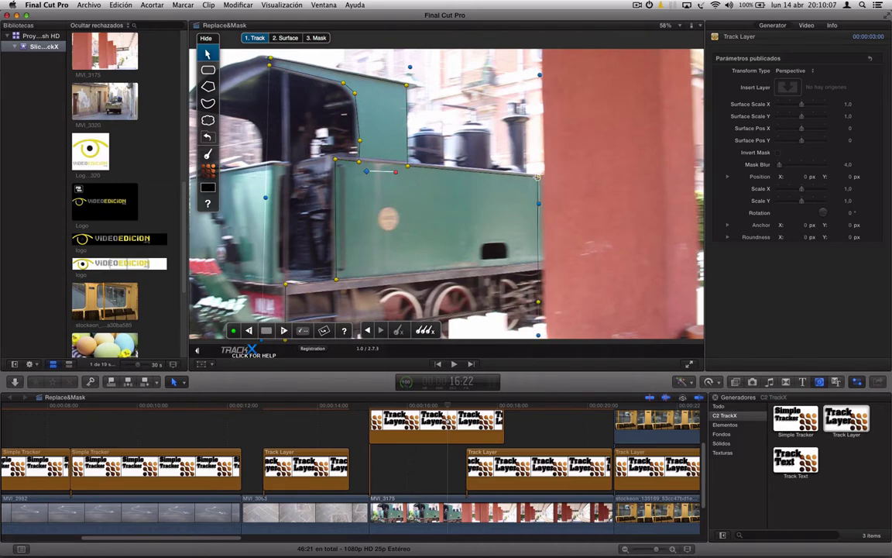
left_click(267, 332)
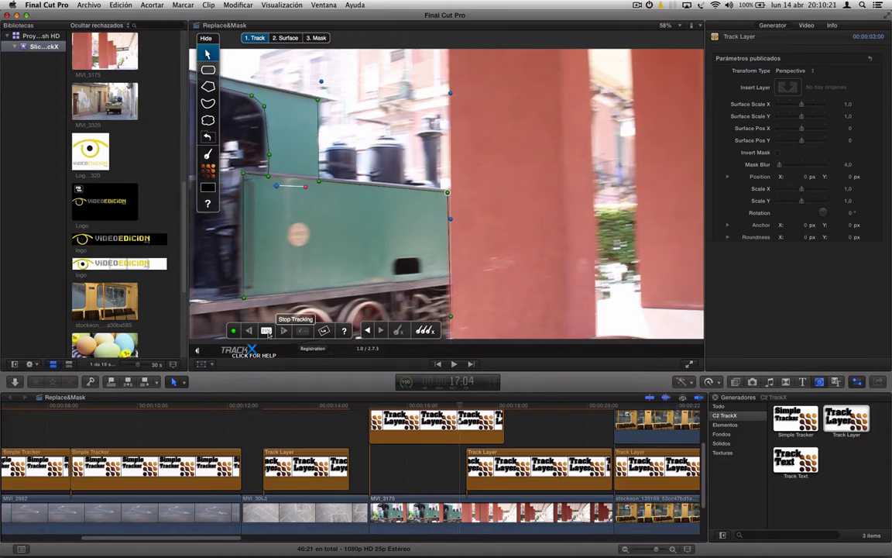
Step: At 17:05, realign the right-edge corners with the panel behind the pillar and track on to 17:14
left_click(266, 331)
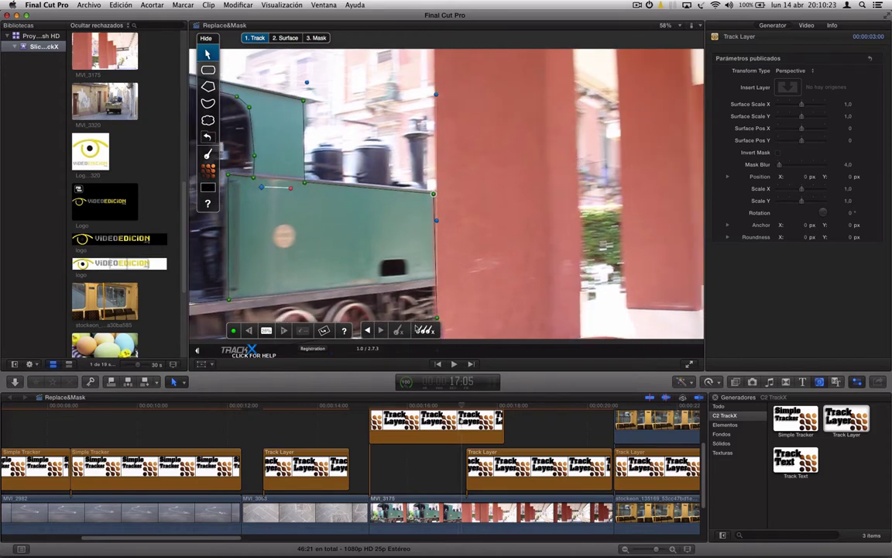
left_click_drag(435, 318, 430, 318)
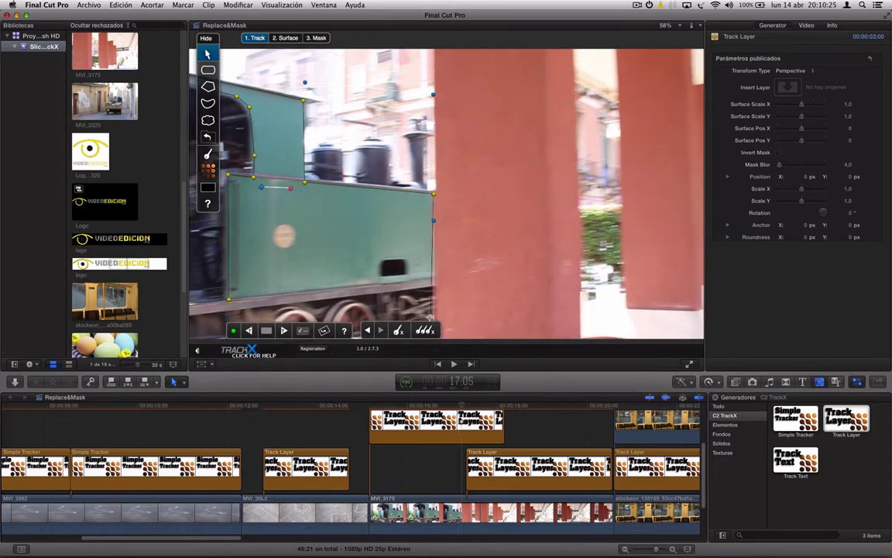
left_click_drag(435, 196, 430, 192)
left_click(285, 331)
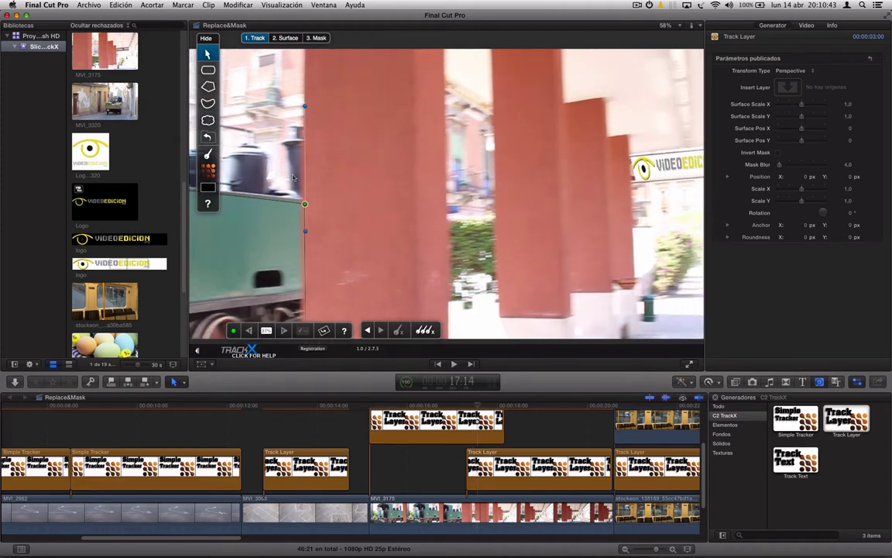
left_click_drag(306, 205, 295, 201)
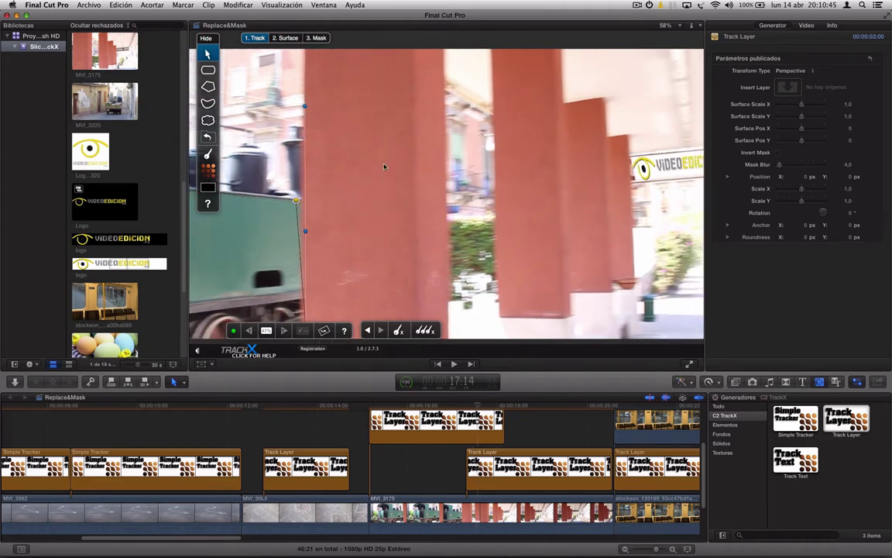
left_click(665, 25)
Step: At 25% viewer zoom, shift the right-edge points left onto the panel and resume tracking
left_click(673, 62)
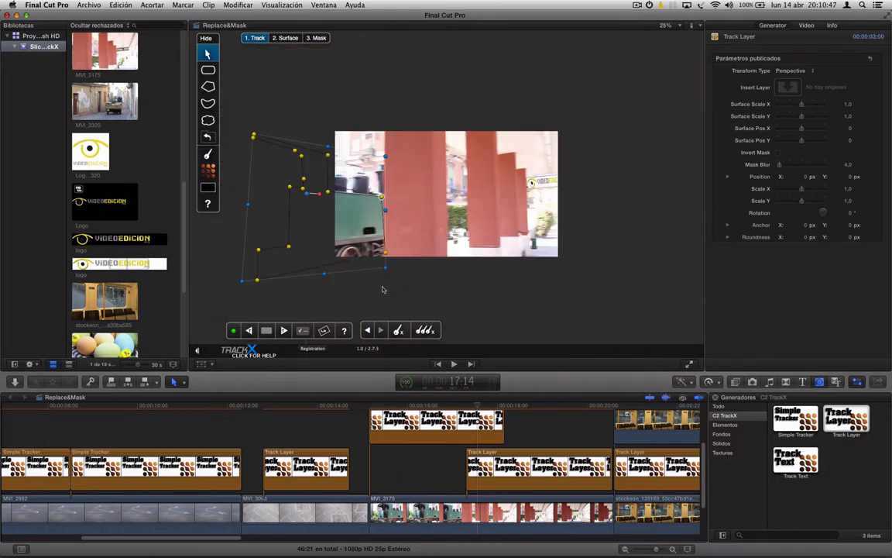
left_click_drag(384, 255, 381, 252)
left_click(284, 331)
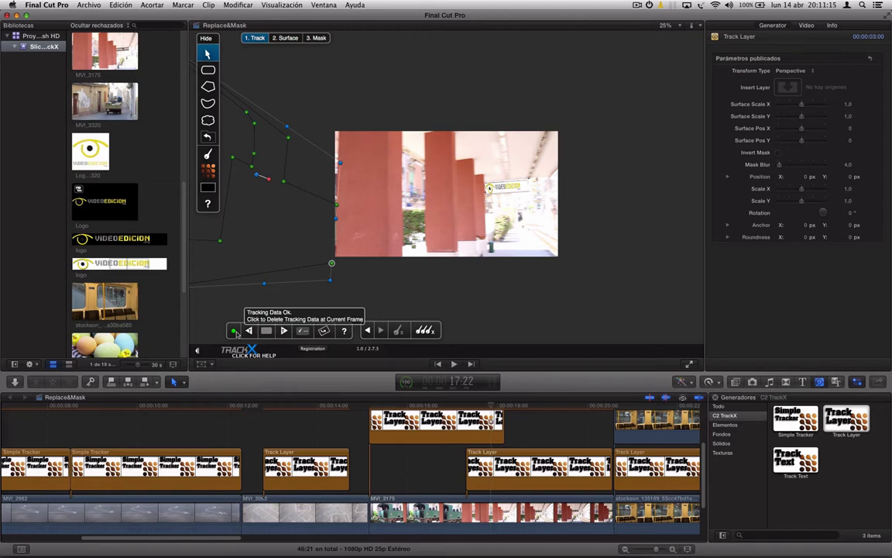
Step: Step forward frame by frame and drag the whole shape back onto the exiting panel, reaching 17:23
key("Right")
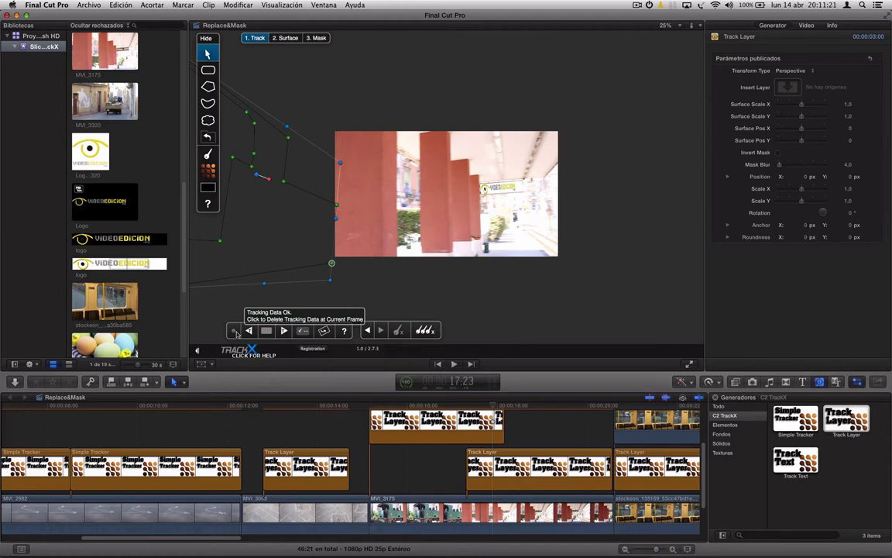
key("Right")
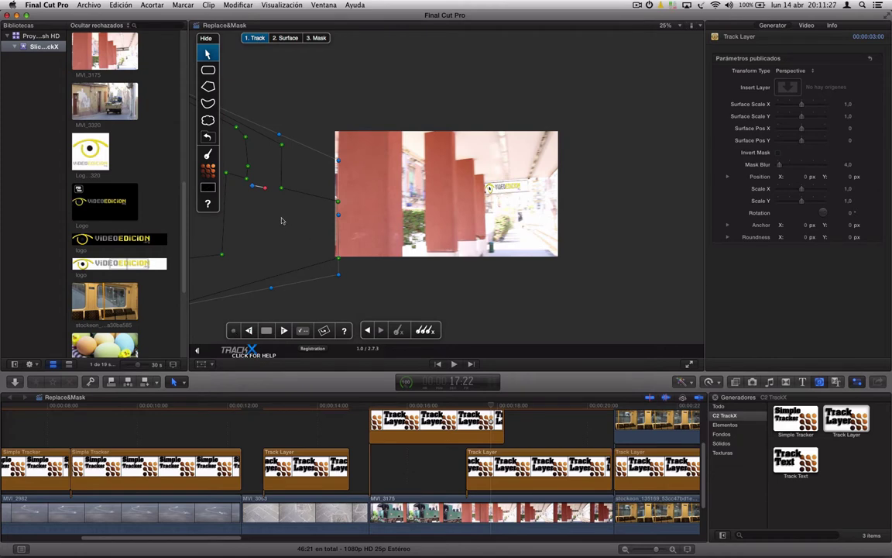
key("Right")
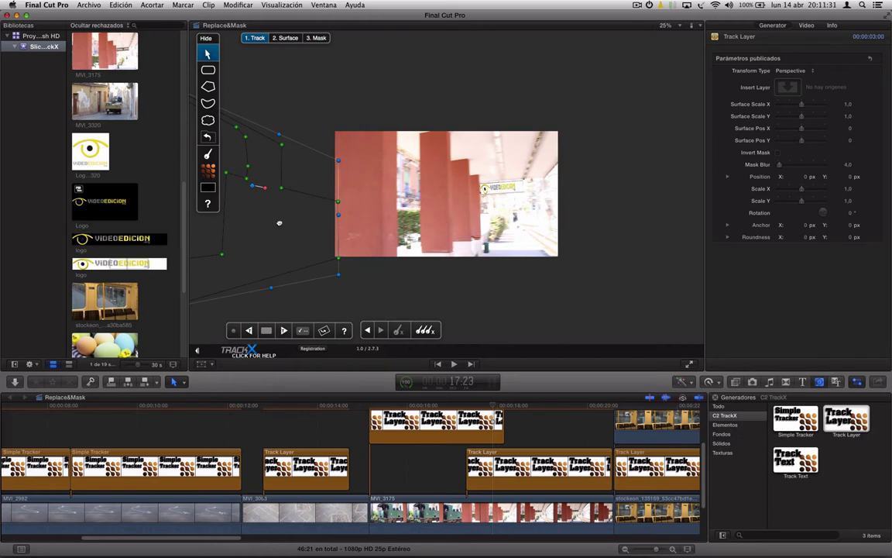
left_click_drag(279, 223, 275, 223)
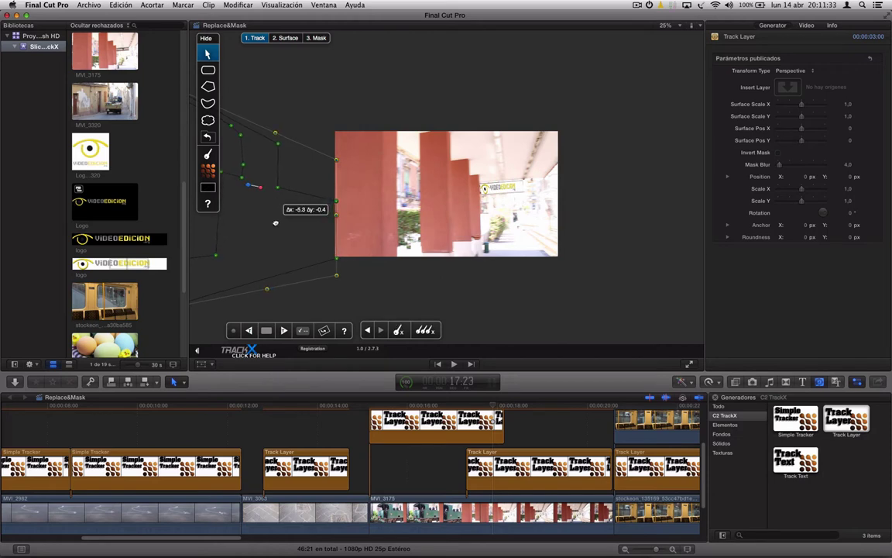
mouse_move(275, 223)
left_mouse_down()
mouse_move(288, 167)
mouse_move(262, 149)
mouse_move(270, 230)
mouse_move(298, 214)
left_mouse_up()
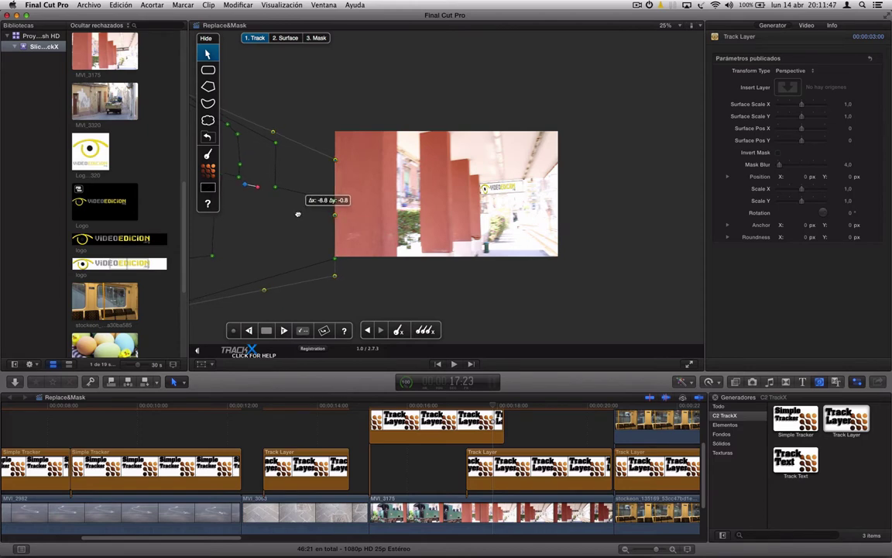
left_click_drag(298, 213, 298, 216)
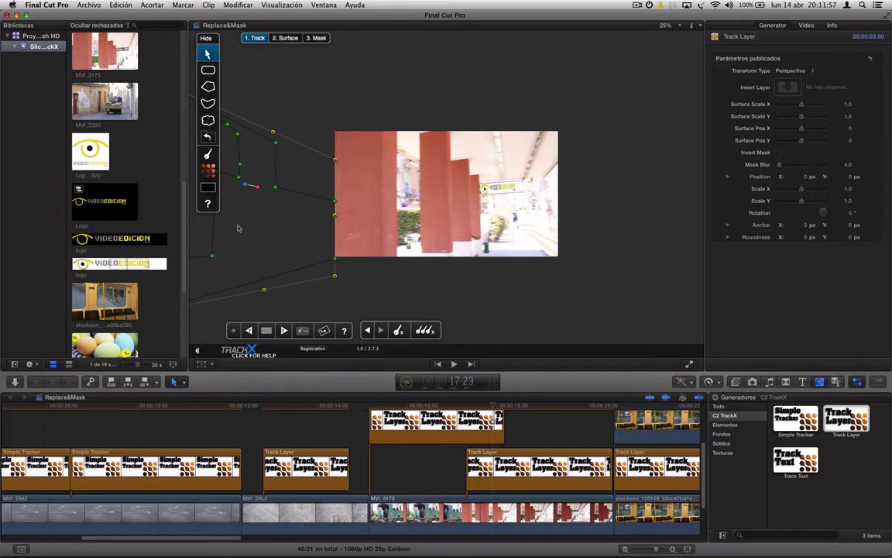
mouse_move(214, 205)
left_mouse_down()
mouse_move(402, 201)
mouse_move(236, 210)
left_mouse_up()
Step: Fit the video to the viewer and scrub through the tracked train shot to 16:23 and back
left_click(316, 406)
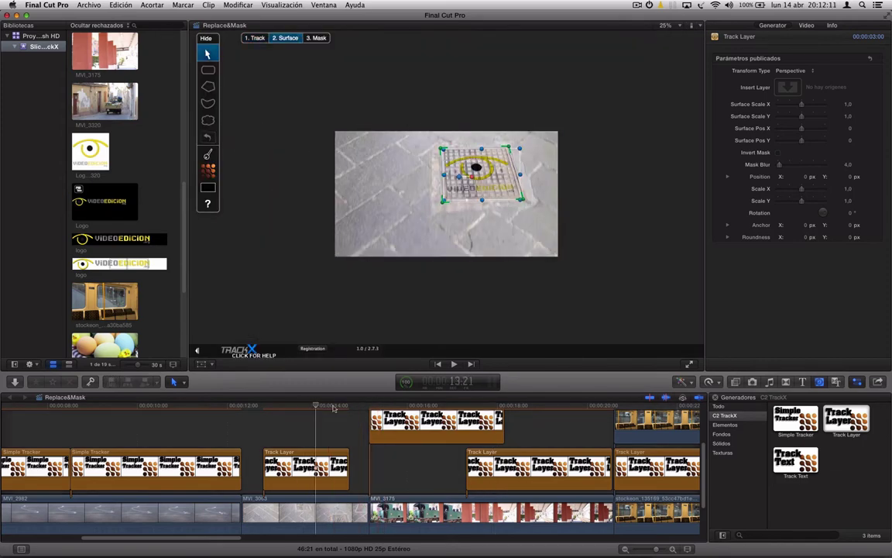
left_click(399, 405)
left_click(666, 26)
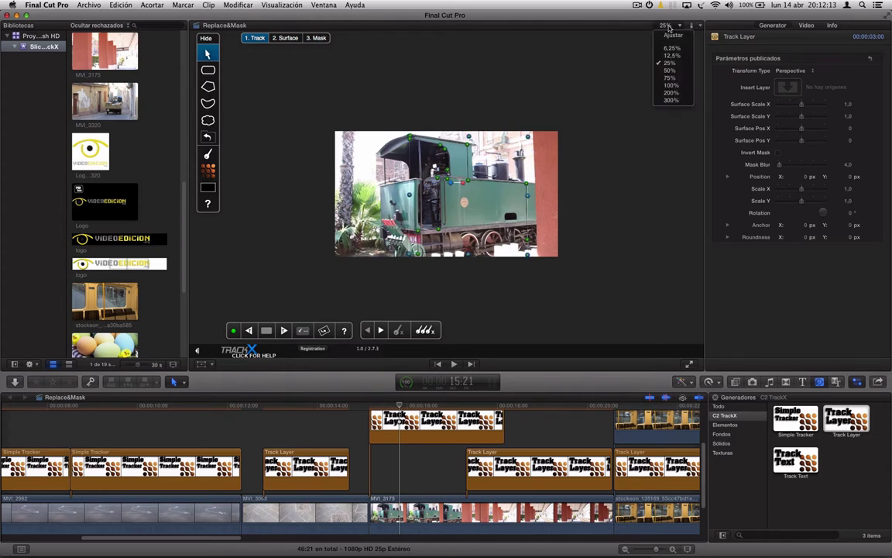
left_click(673, 35)
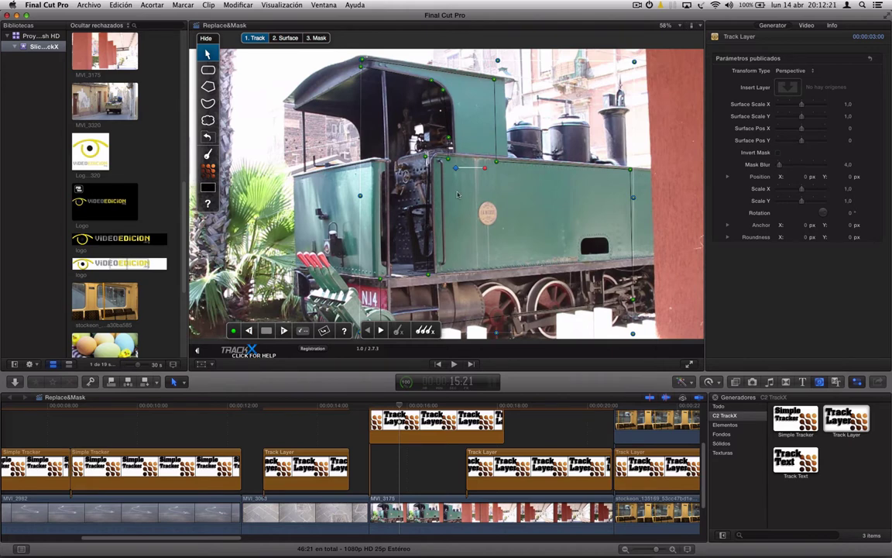
mouse_move(399, 406)
left_mouse_down()
mouse_move(452, 406)
mouse_move(440, 406)
left_mouse_up()
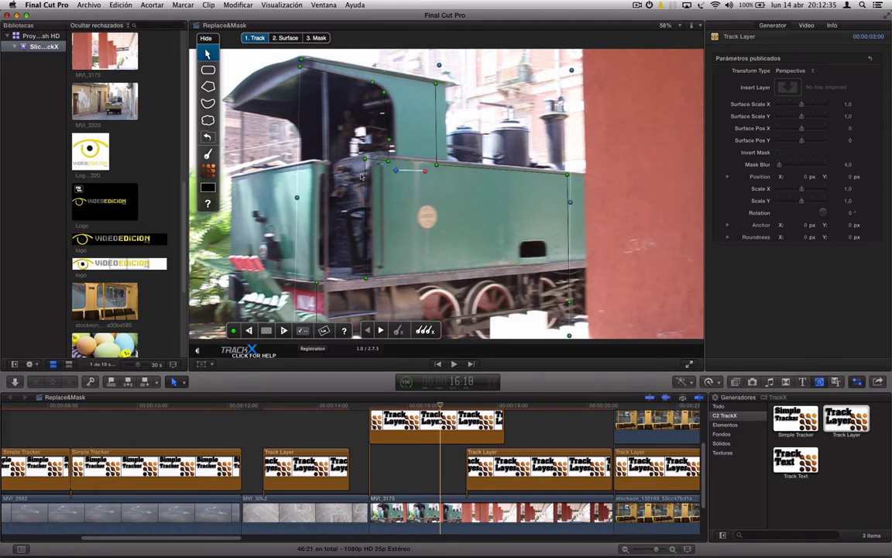
left_click(447, 406)
mouse_move(447, 405)
left_mouse_down()
mouse_move(376, 405)
mouse_move(478, 406)
mouse_move(383, 405)
left_mouse_up()
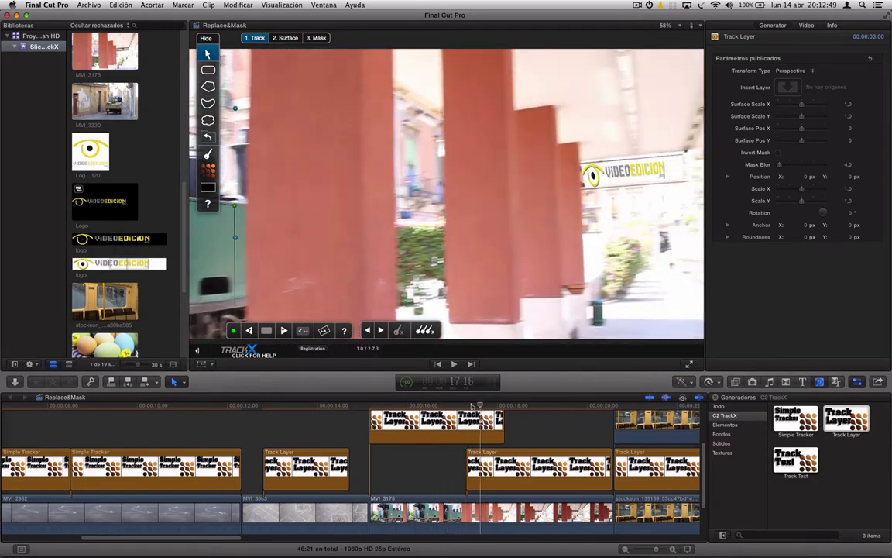
Step: At 15:04, nudge the tracking shape right onto the panel, recheck the track, and go to the Surface stage
key("Left")
key("Left")
key("Left")
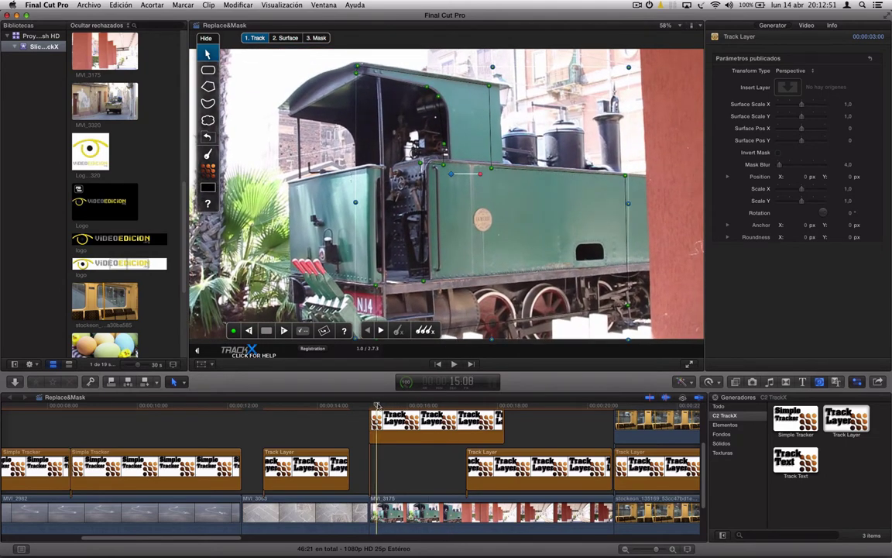
key("Left")
key("Left")
left_click_drag(468, 227, 475, 224)
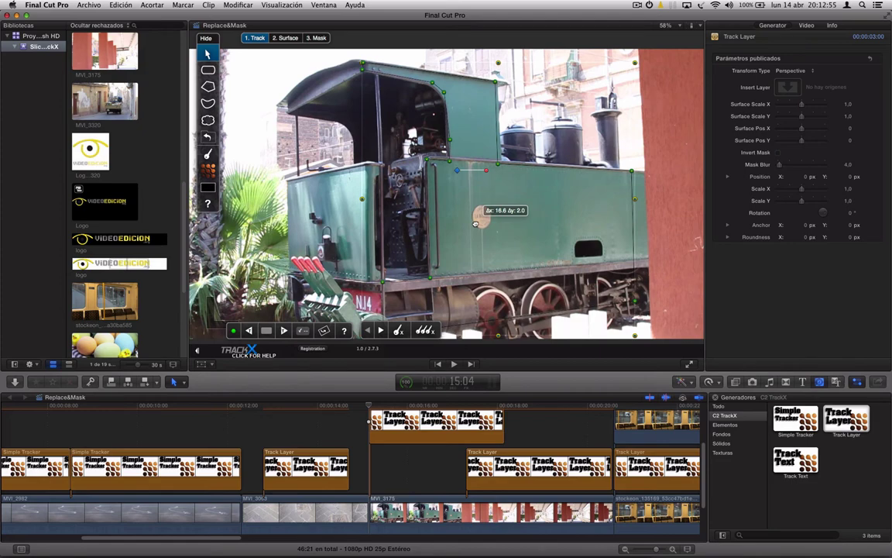
left_click(383, 405)
mouse_move(383, 406)
left_mouse_down()
mouse_move(453, 403)
mouse_move(431, 404)
left_mouse_up()
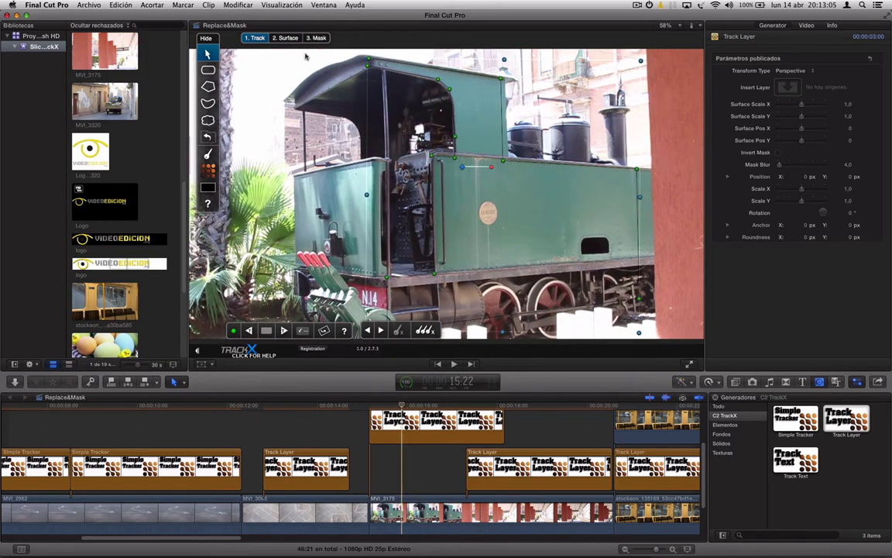
left_click(278, 39)
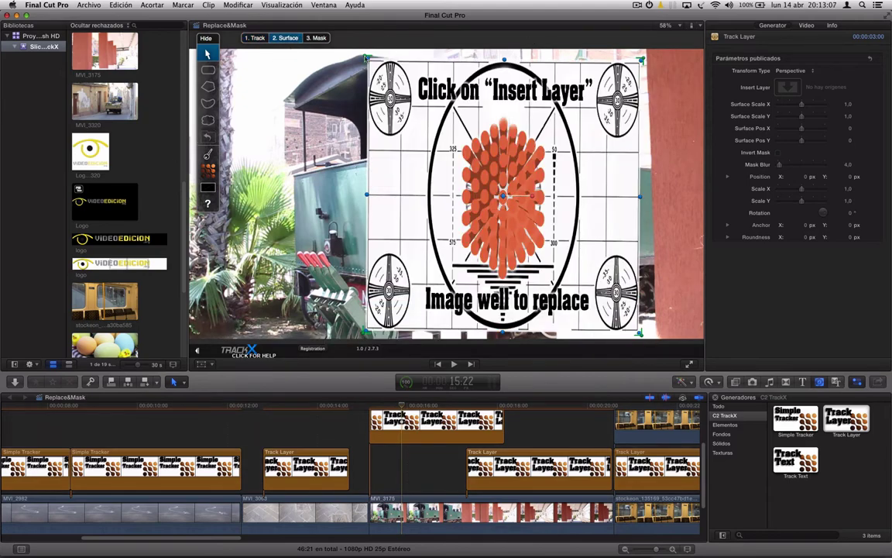
Step: Drag the test-pattern surface's four corners onto the locomotive's side panel and fine-tune each to fit
left_click_drag(367, 56, 377, 322)
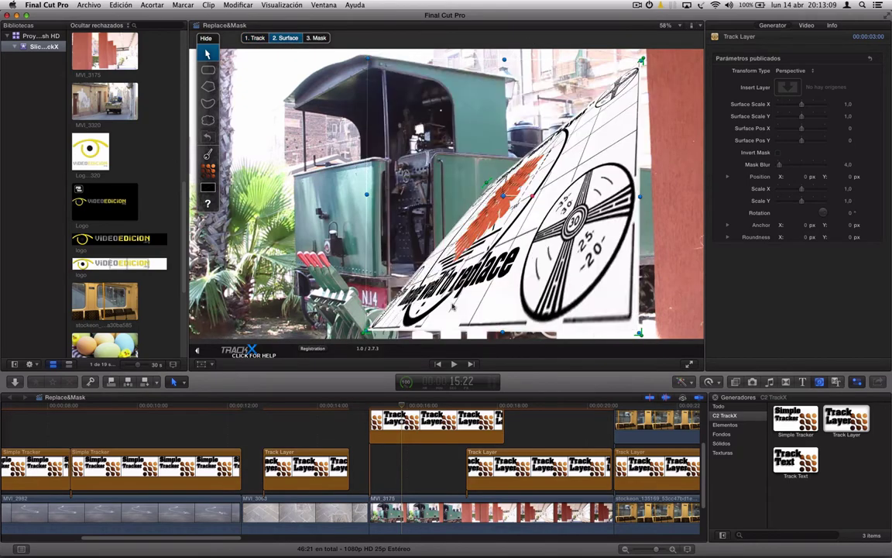
left_click(380, 337)
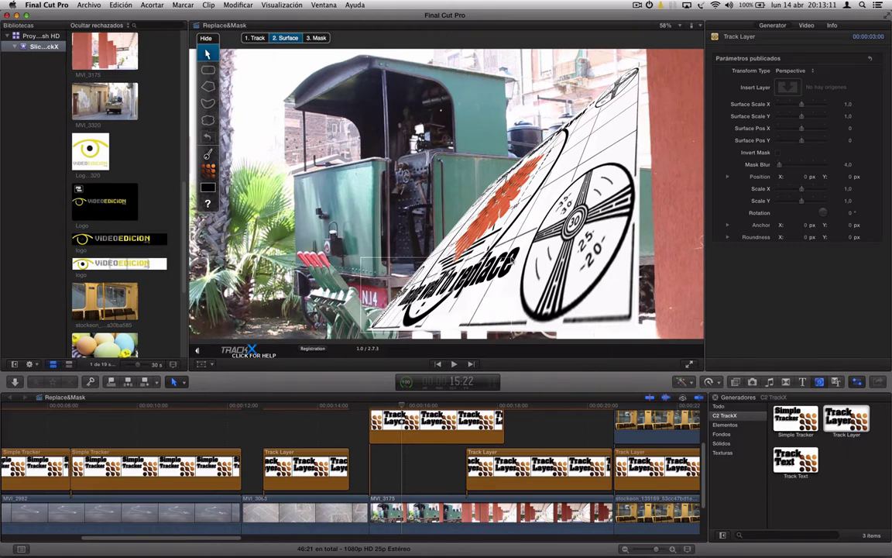
mouse_move(414, 319)
left_click_drag(364, 335, 488, 186)
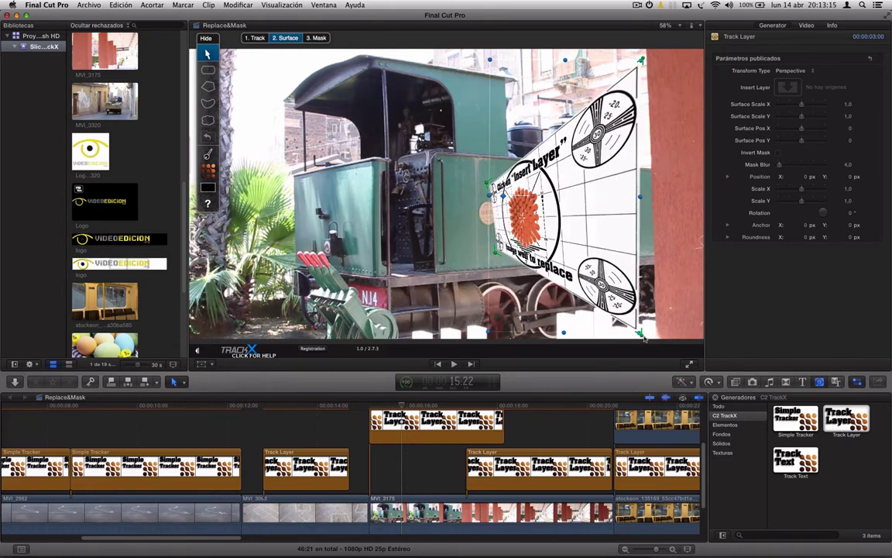
mouse_move(641, 335)
left_mouse_down()
mouse_move(639, 252)
mouse_move(580, 249)
left_mouse_up()
left_click_drag(642, 60, 573, 168)
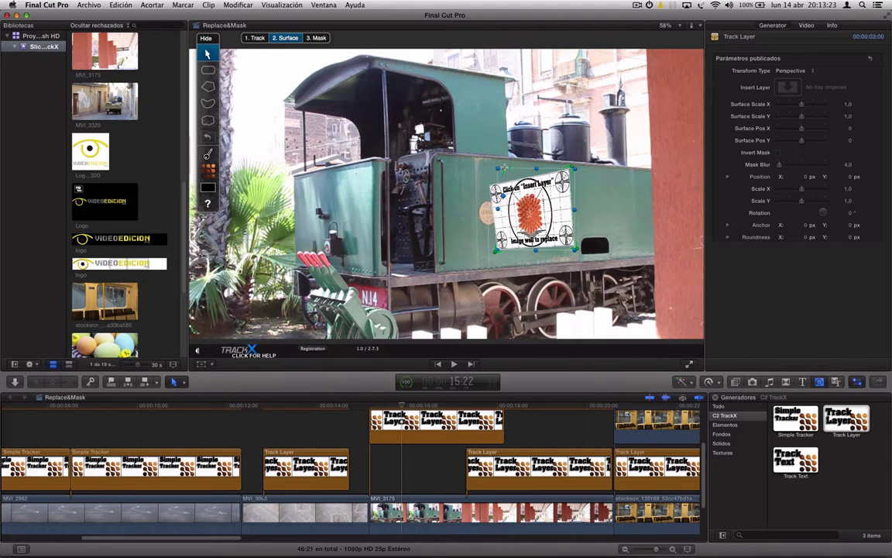
left_click_drag(489, 168, 501, 167)
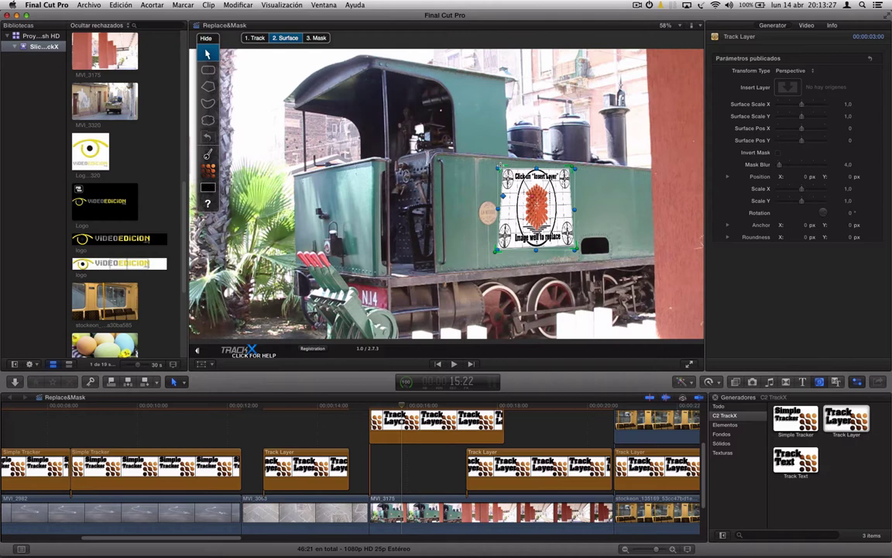
left_click_drag(573, 167, 573, 170)
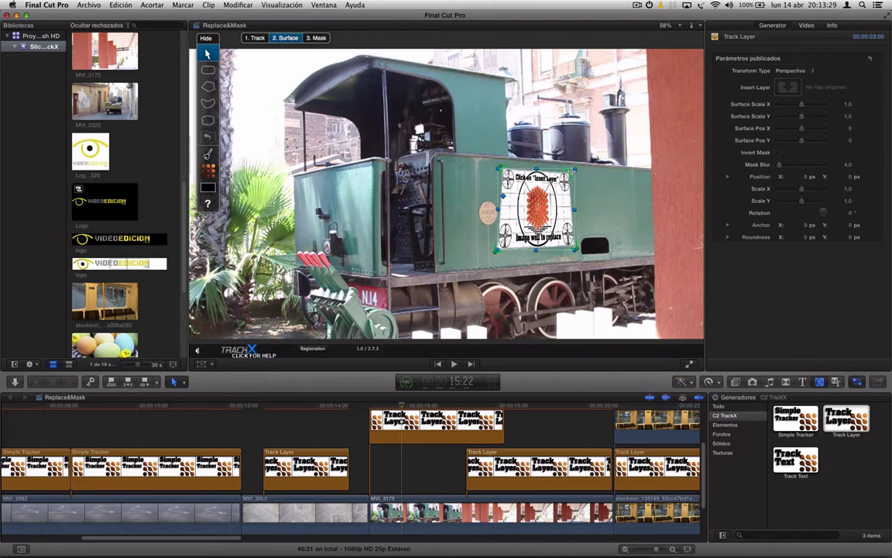
left_click_drag(574, 250, 571, 245)
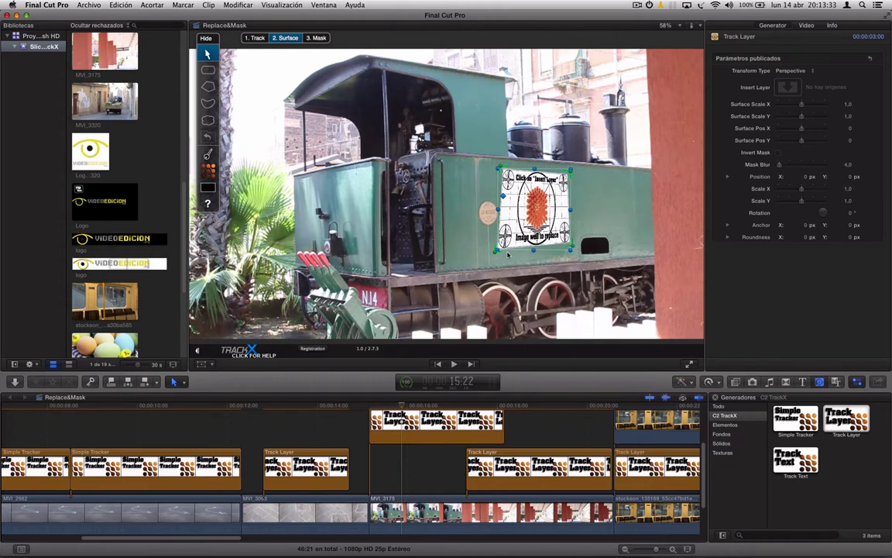
left_click_drag(498, 251, 501, 248)
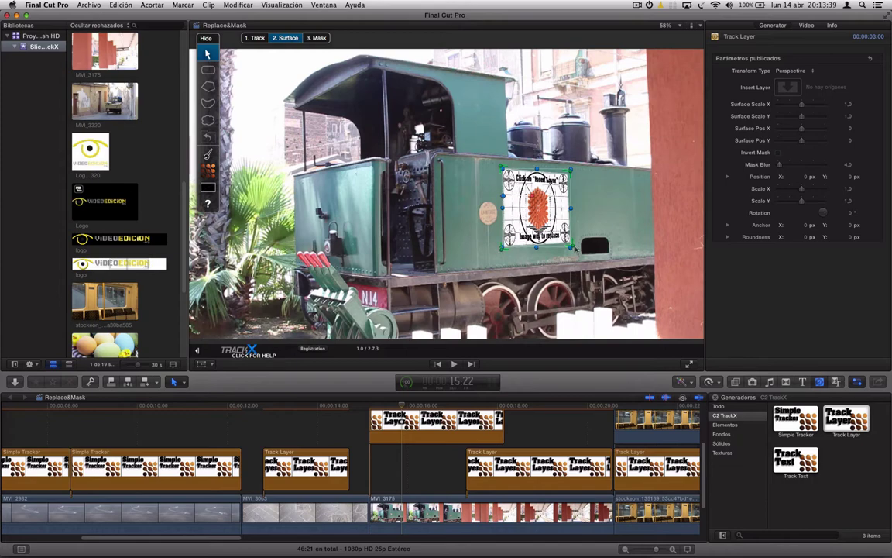
left_click(362, 405)
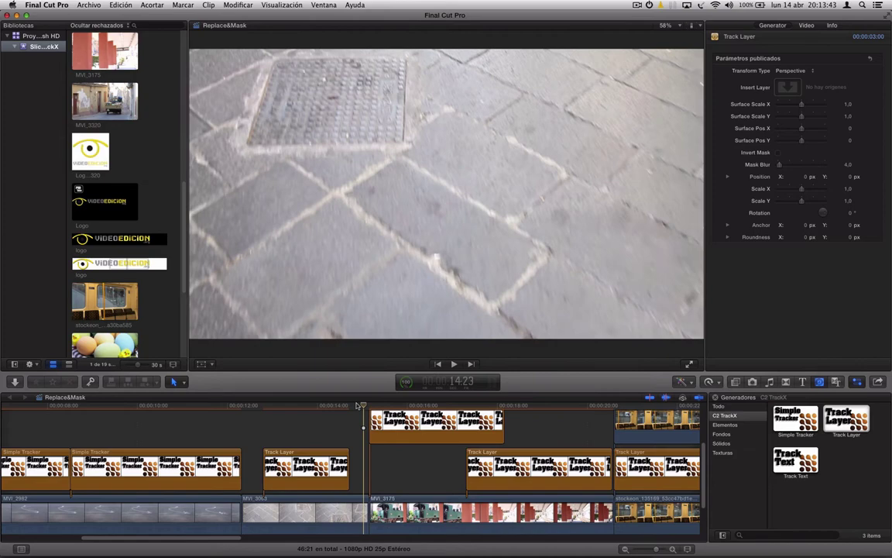
left_click_drag(359, 406, 426, 404)
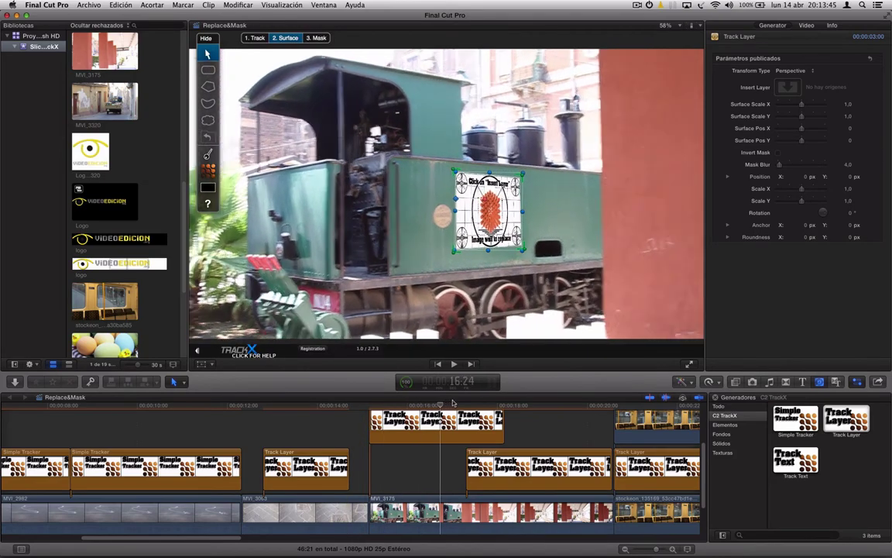
left_click_drag(427, 403, 482, 403)
left_click(376, 405)
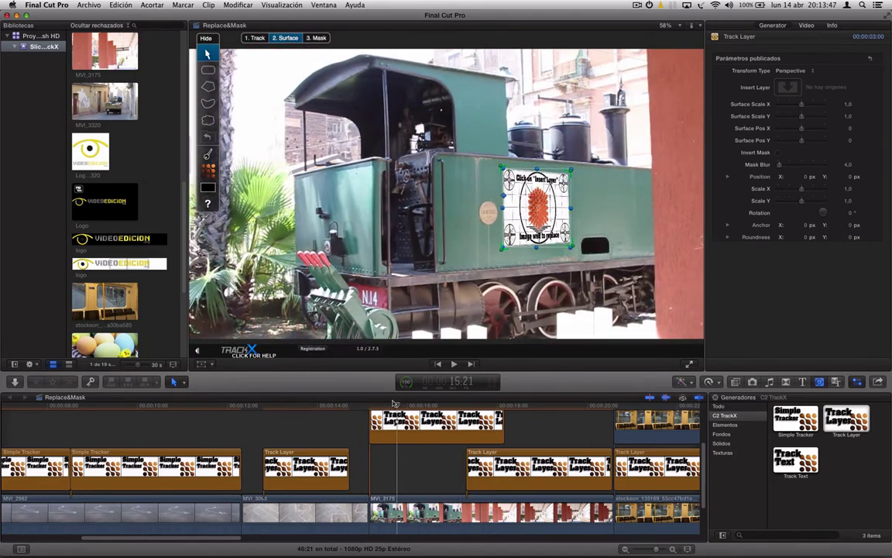
key("space")
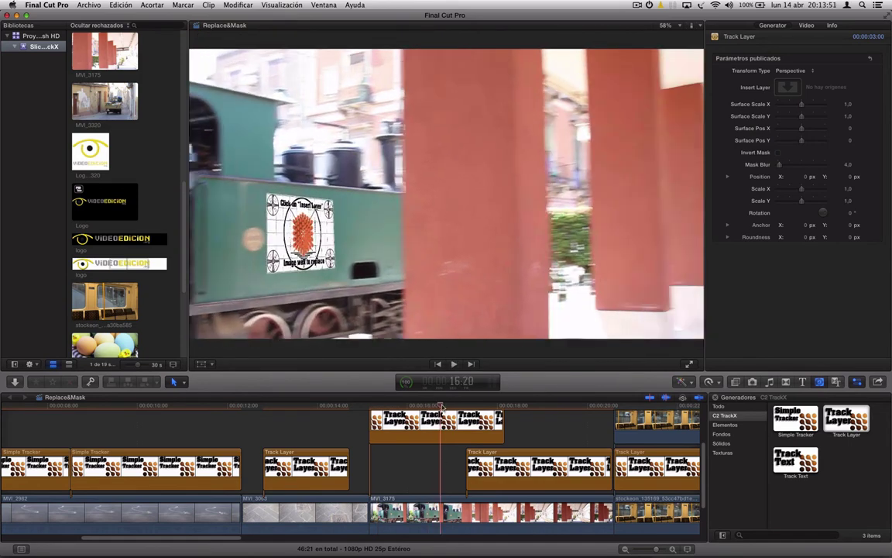
left_click(402, 405)
key("space")
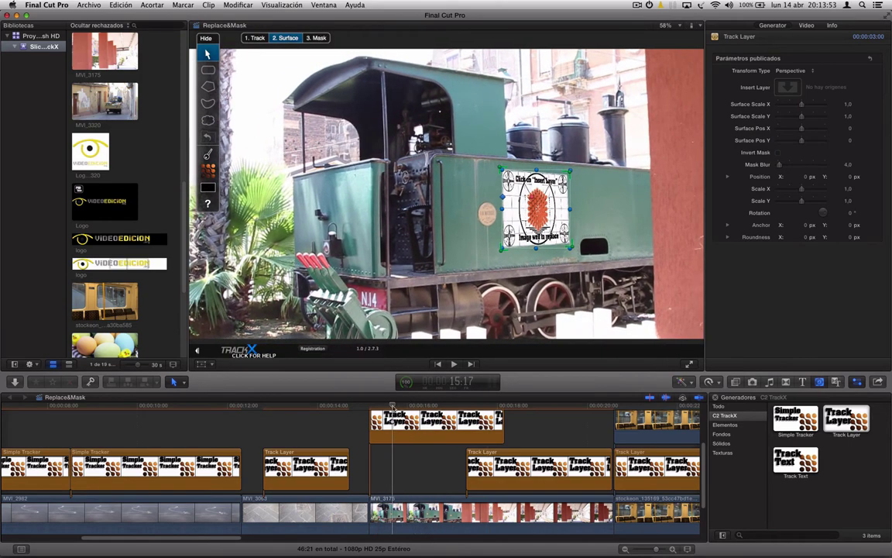
key("Left")
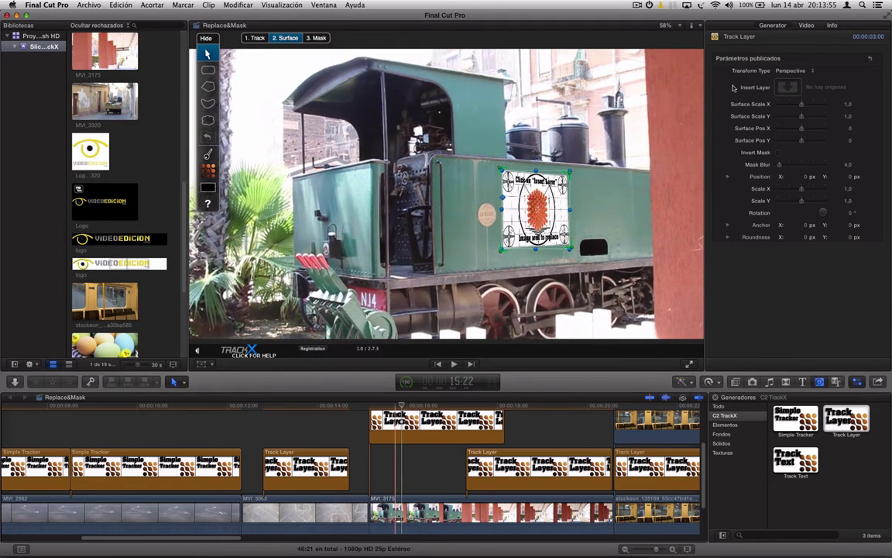
left_click(790, 70)
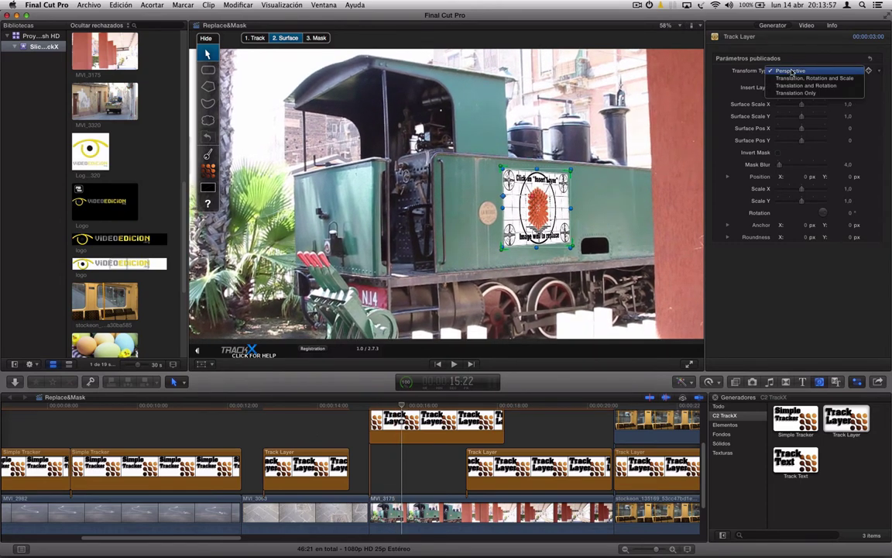
left_click(790, 71)
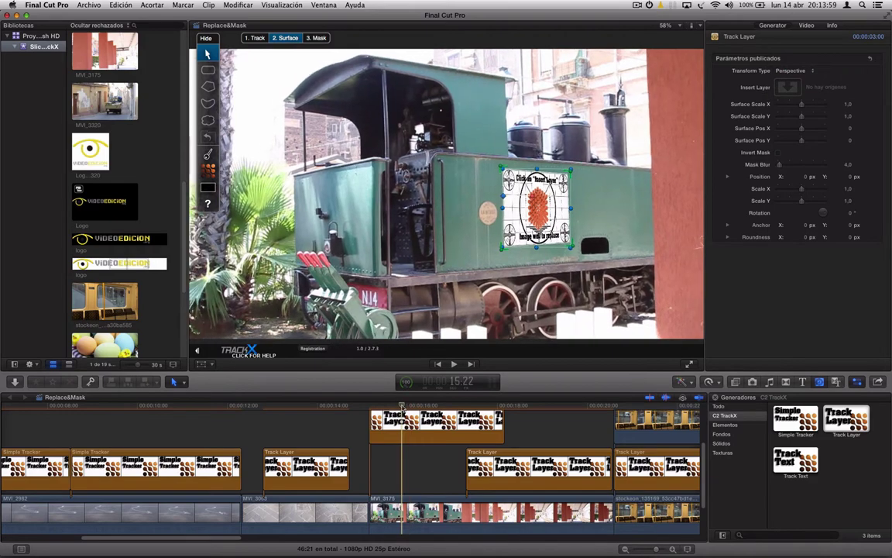
mouse_move(401, 405)
left_mouse_down()
mouse_move(369, 405)
mouse_move(443, 405)
left_mouse_up()
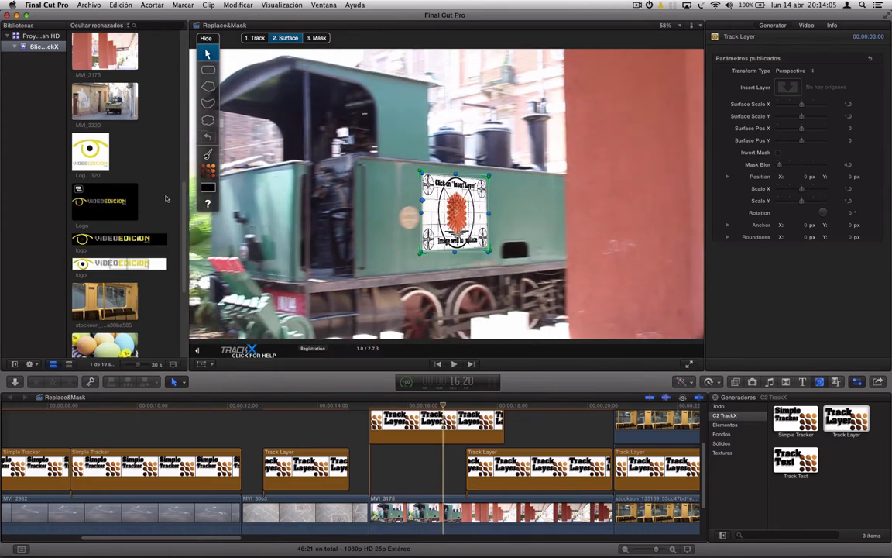
Step: Insert the VideoEdicion logo clip into the Track Layer and play back to check it follows the panel
left_click(790, 87)
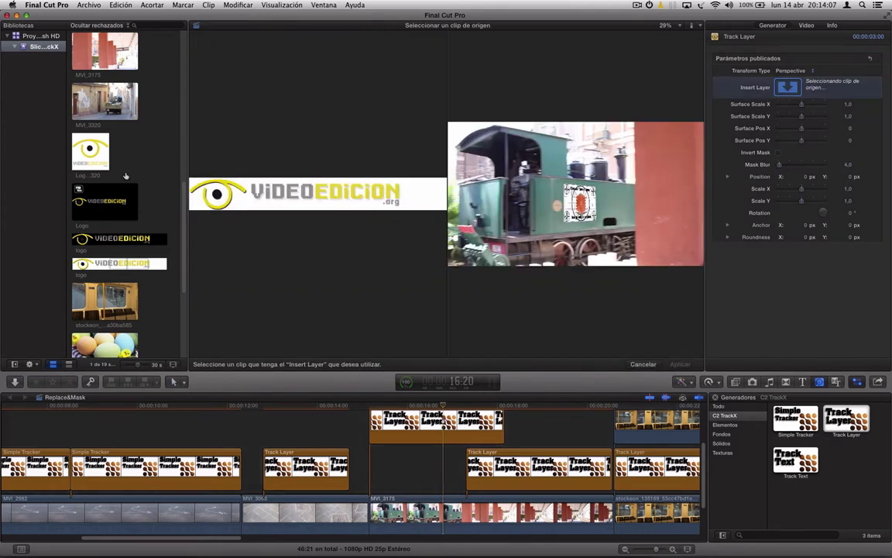
key("Return")
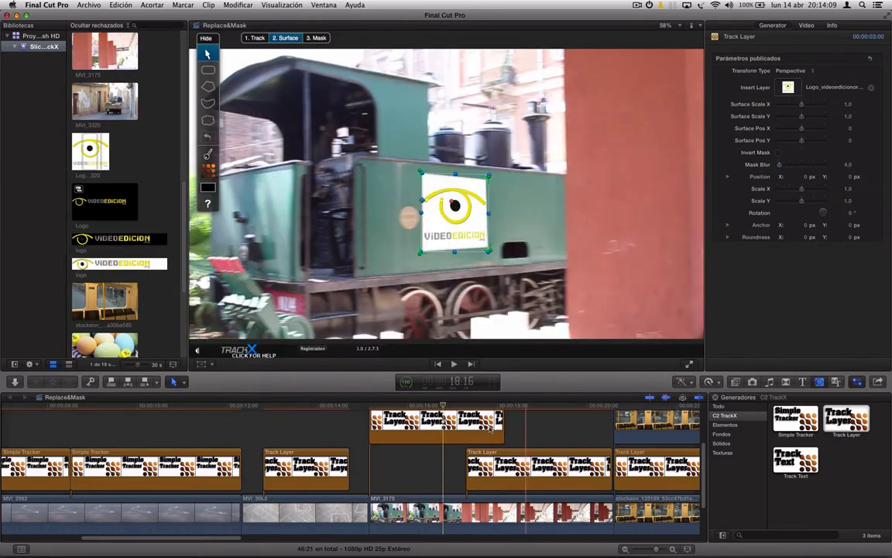
left_click_drag(423, 405, 375, 405)
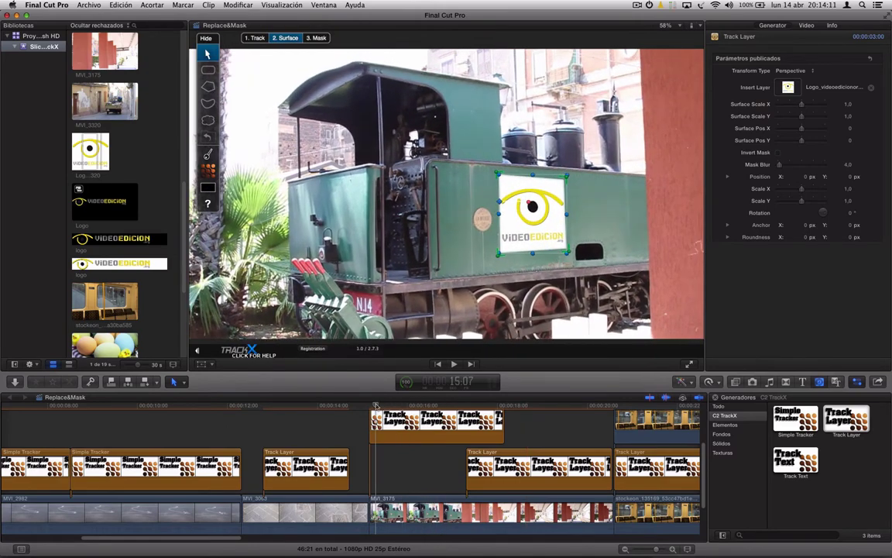
key("space")
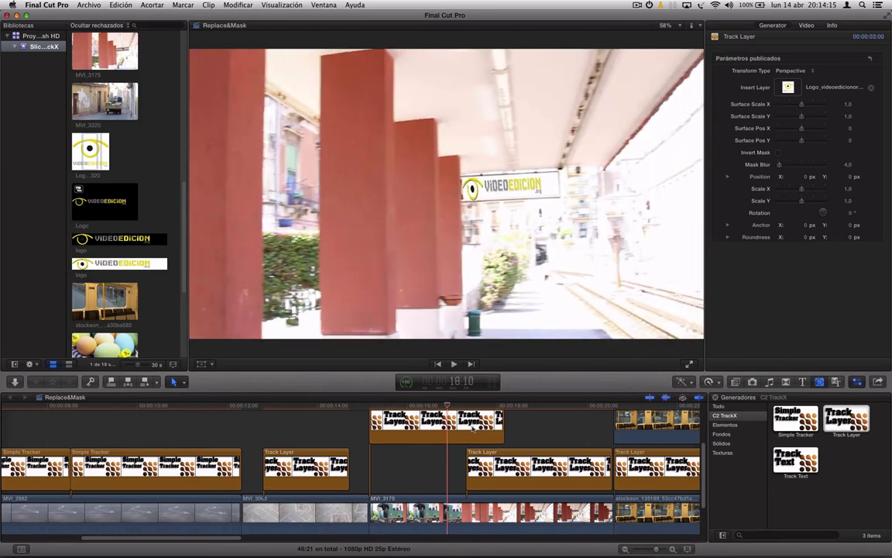
key("space")
left_click_drag(451, 406, 416, 406)
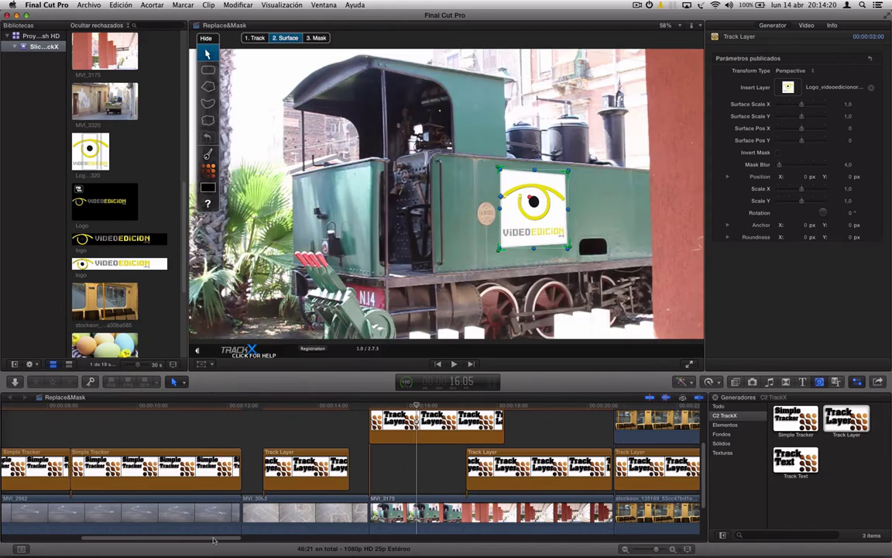
Step: Scroll to the stockeon train-carriage clip and select it to view its effects, including the Shape Mask Layer
left_click_drag(222, 542, 313, 544)
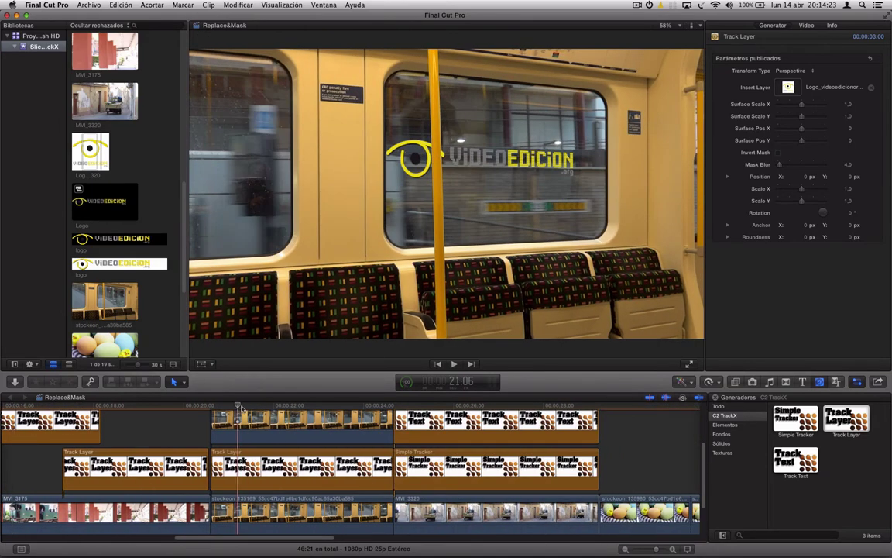
left_click(233, 406)
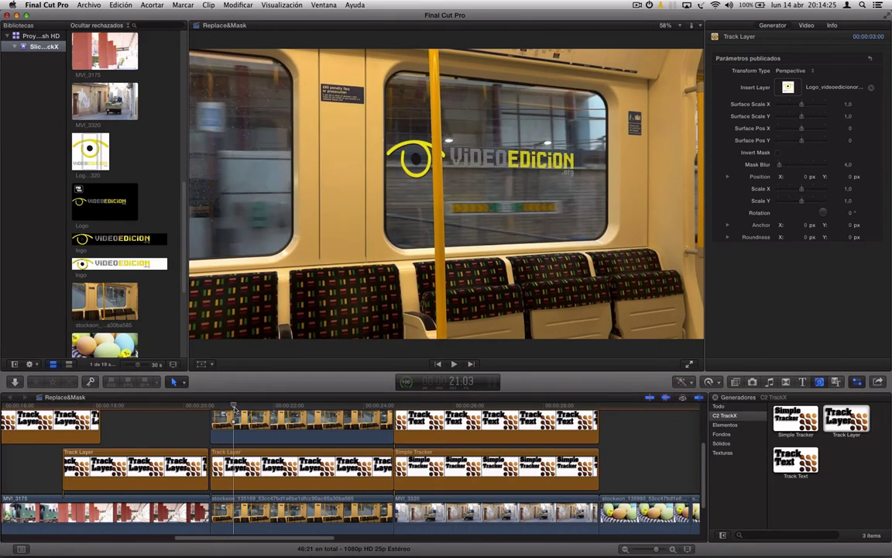
left_click(230, 418)
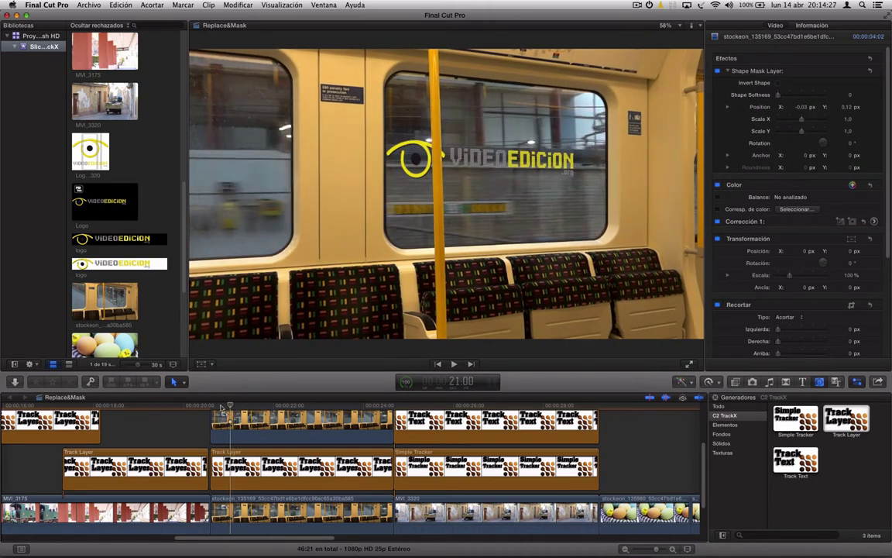
Step: Duplicate the train-carriage clip and place a Track Layer generator above it in the timeline
left_click(216, 406)
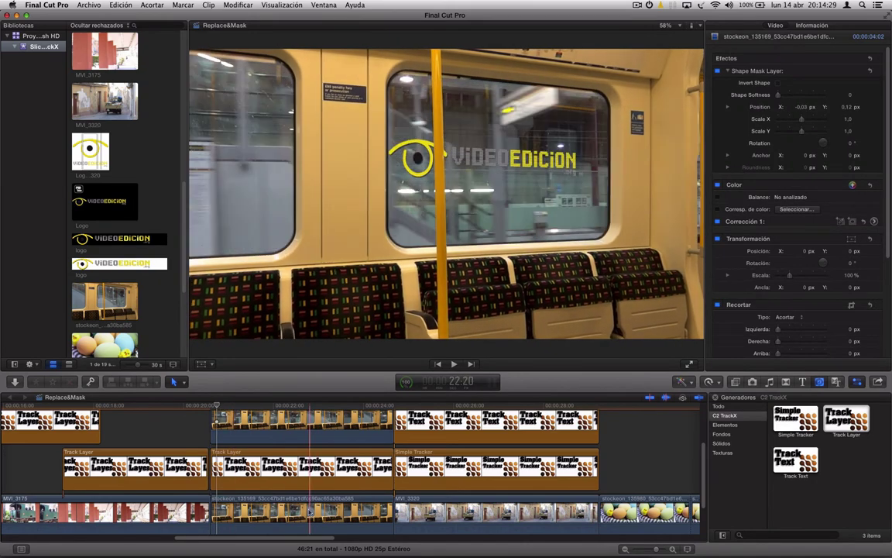
left_click_drag(262, 513, 289, 513)
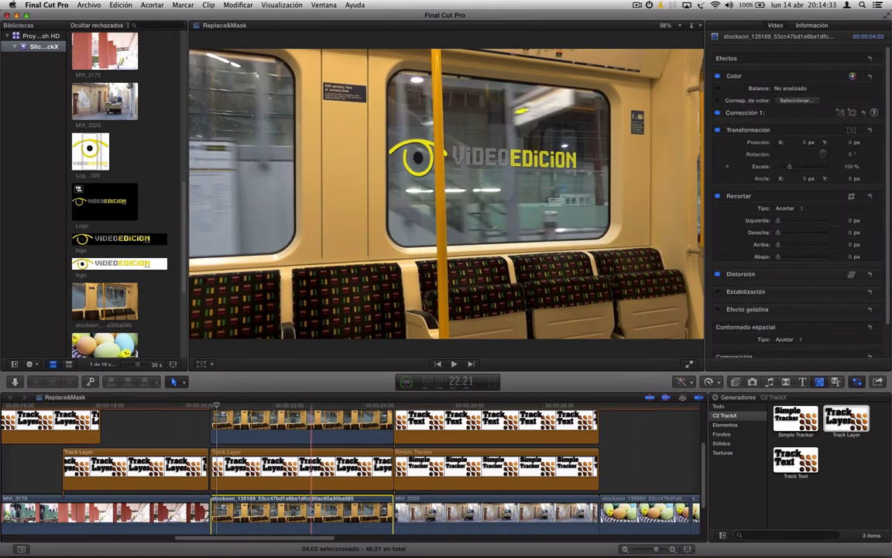
mouse_move(286, 513)
left_mouse_down()
mouse_move(217, 509)
mouse_move(395, 512)
left_mouse_up()
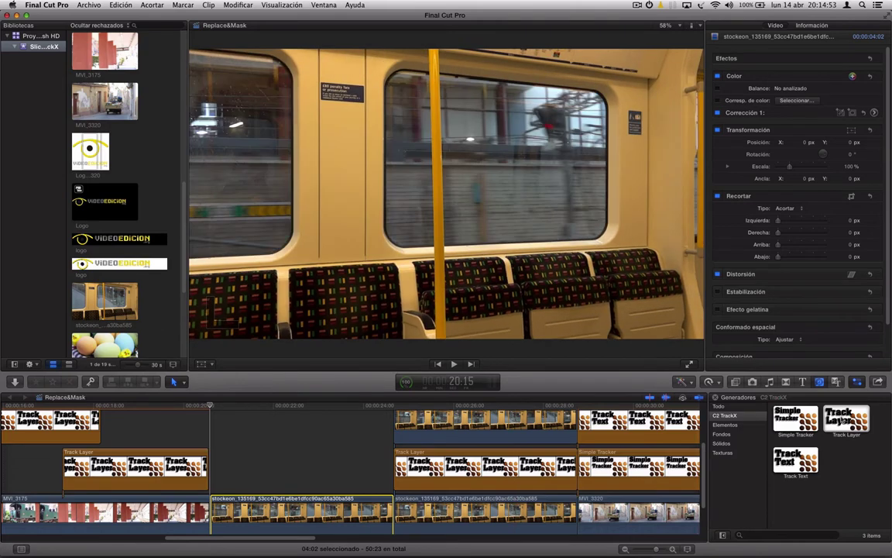
left_click_drag(843, 420, 214, 449)
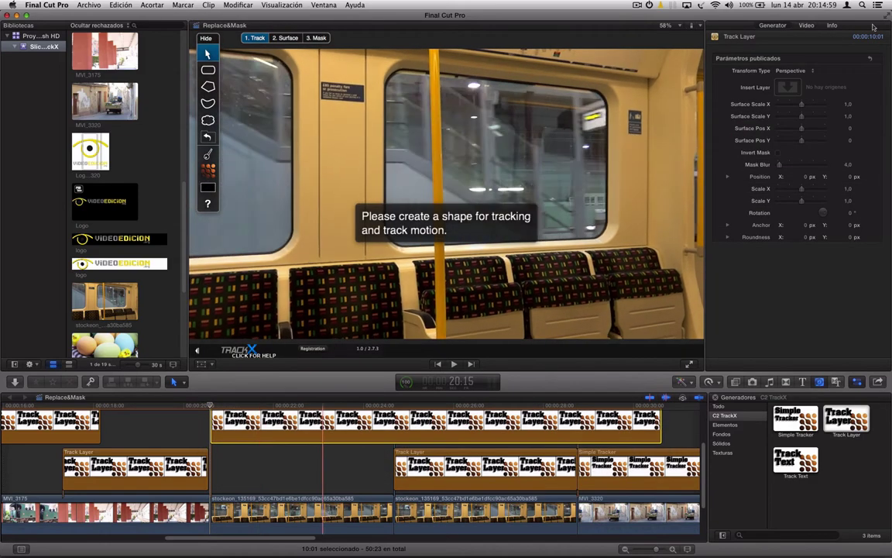
Step: Undo the stray timeline change, trim the Track Layer's start to the carriage clip, and select it
left_click(663, 433)
key("super+z")
key("super+z")
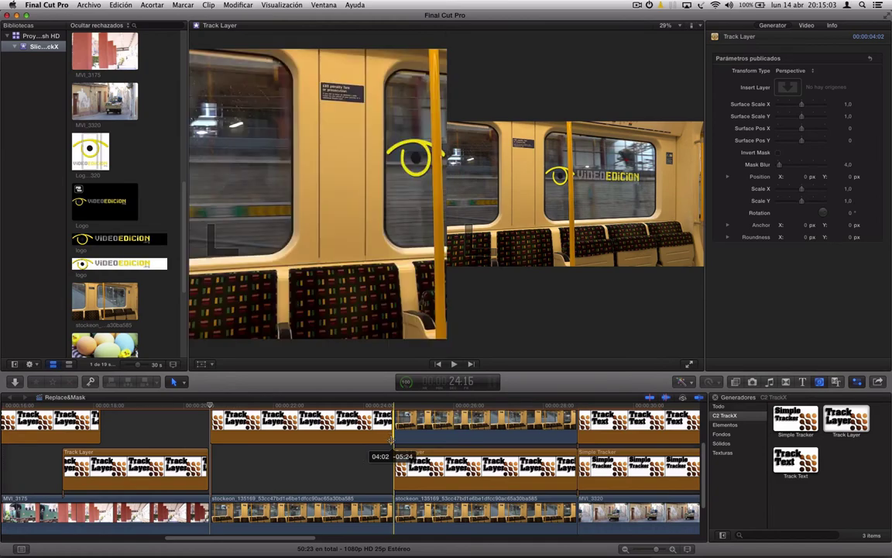
left_click(265, 465)
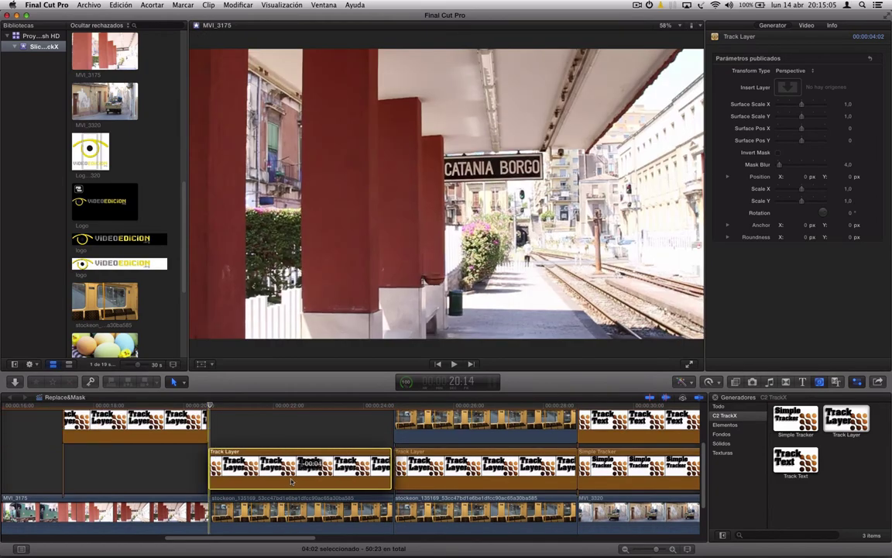
left_click_drag(211, 465, 209, 464)
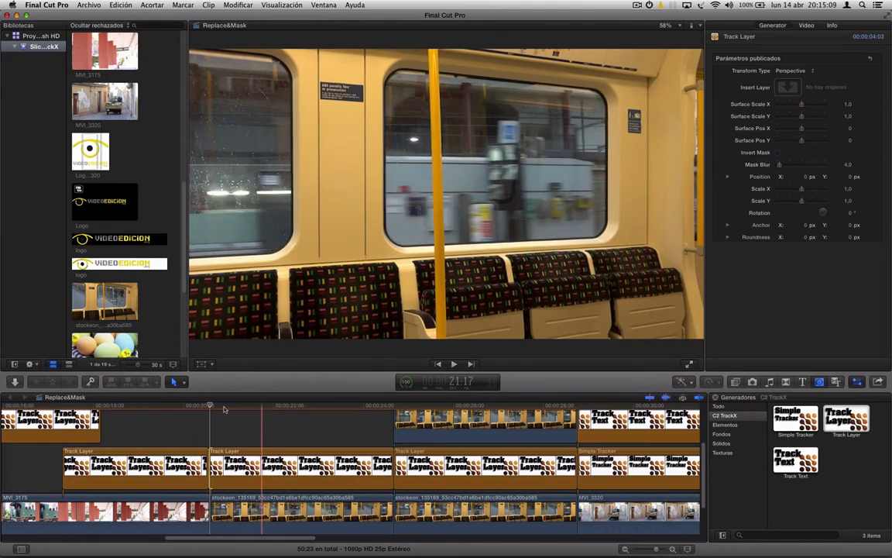
left_click(223, 406)
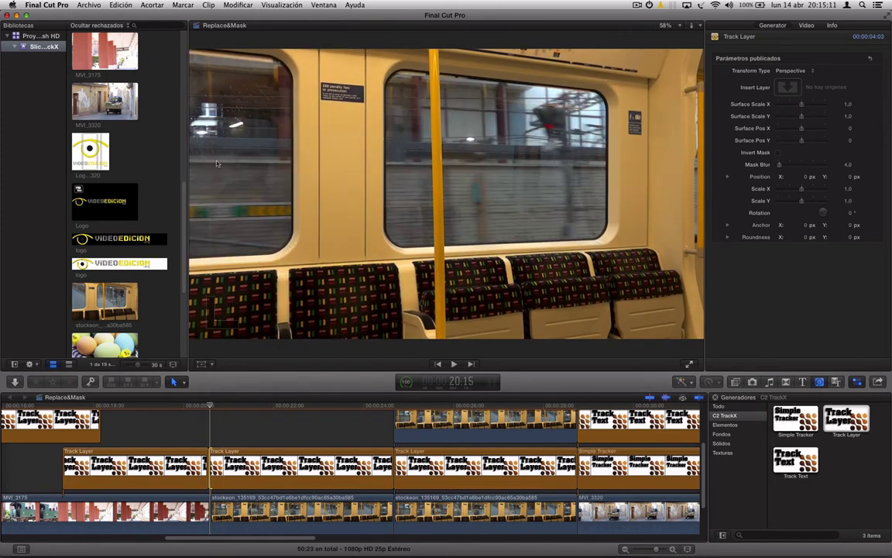
left_click(235, 470)
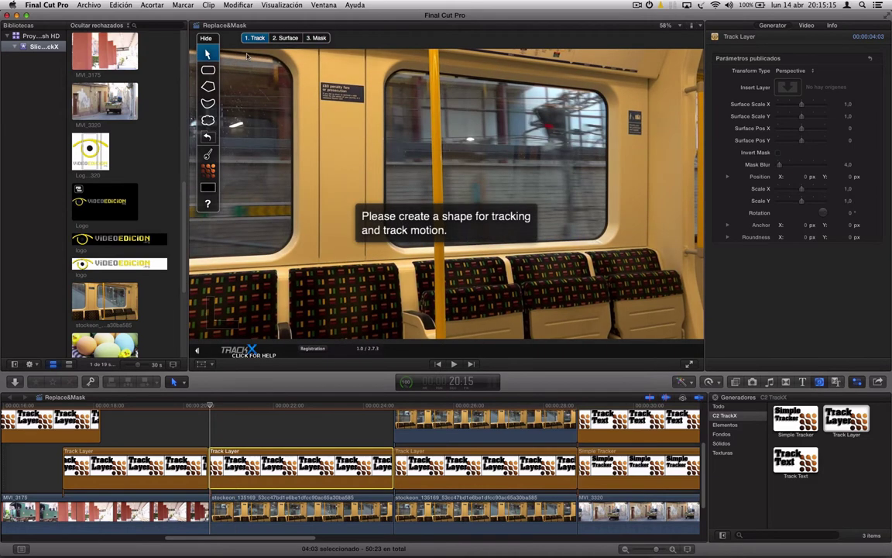
Step: Draw a closed polygon tracking shape around the right-hand carriage window
left_click(208, 86)
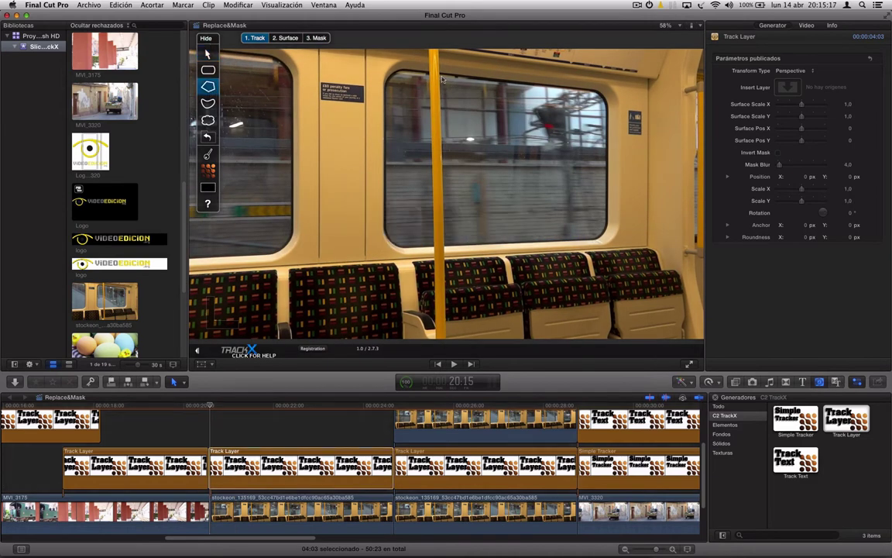
left_click(447, 247)
left_click(594, 241)
left_click(605, 228)
left_click(606, 102)
left_click(593, 93)
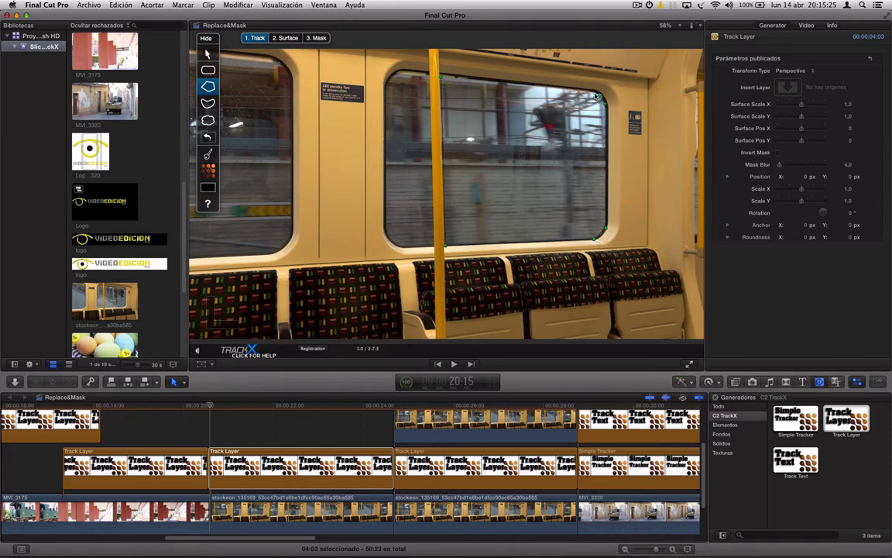
left_click(450, 77)
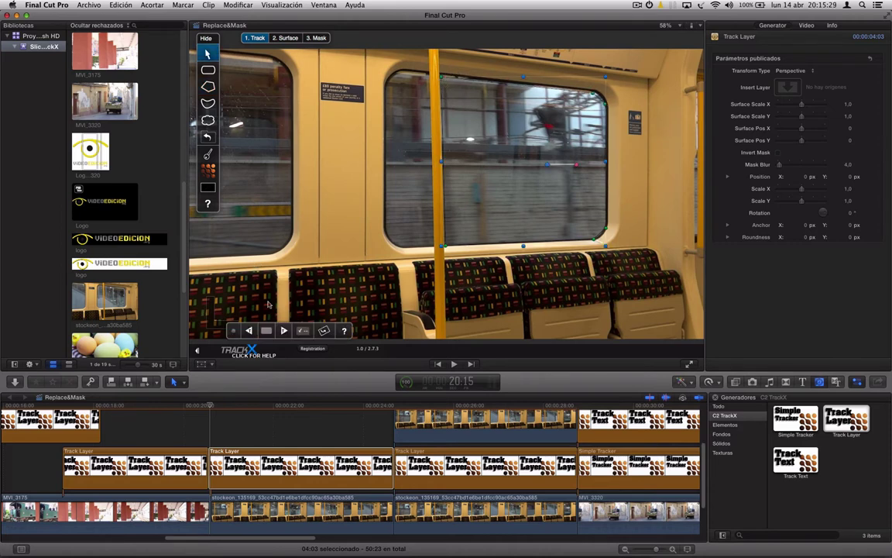
Step: Accept the tracking options, track the window forward, and return the playhead to 20:15
left_click(303, 331)
left_click(448, 235)
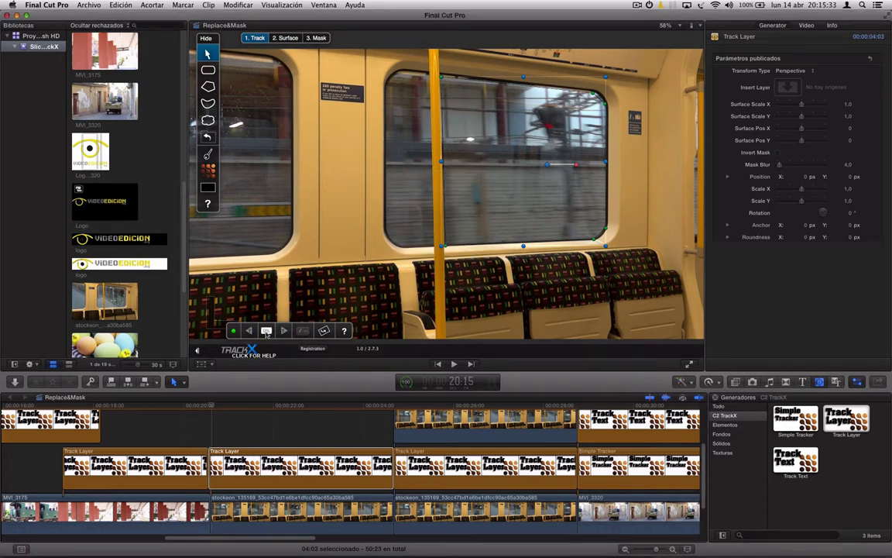
left_click(265, 331)
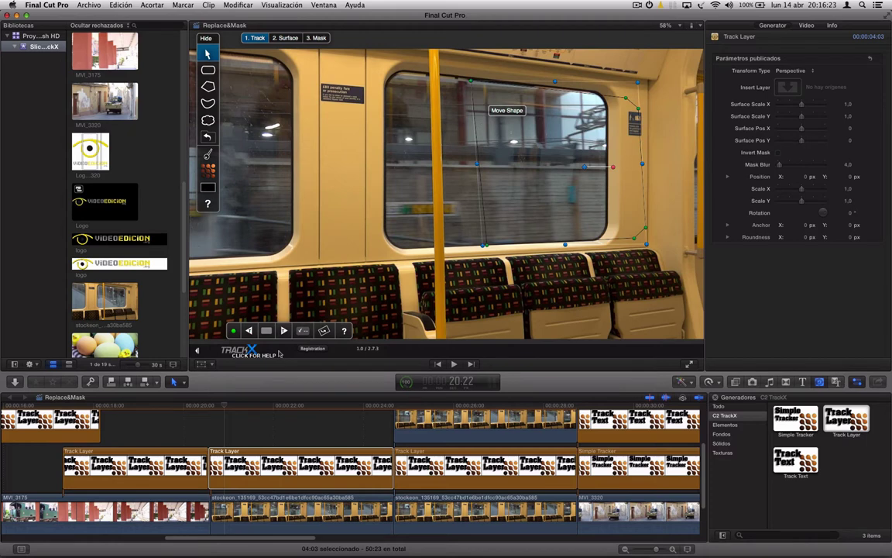
left_click(210, 405)
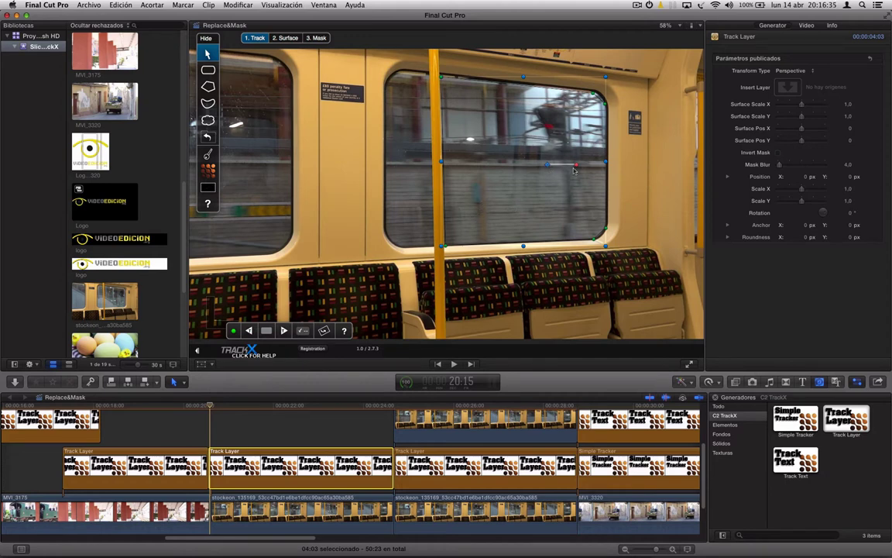
Step: Outline the narrow notice-sign wall panel with a four-corner polygon, briefly slanting then restoring its bottom-left corner
left_click(209, 87)
left_click(311, 58)
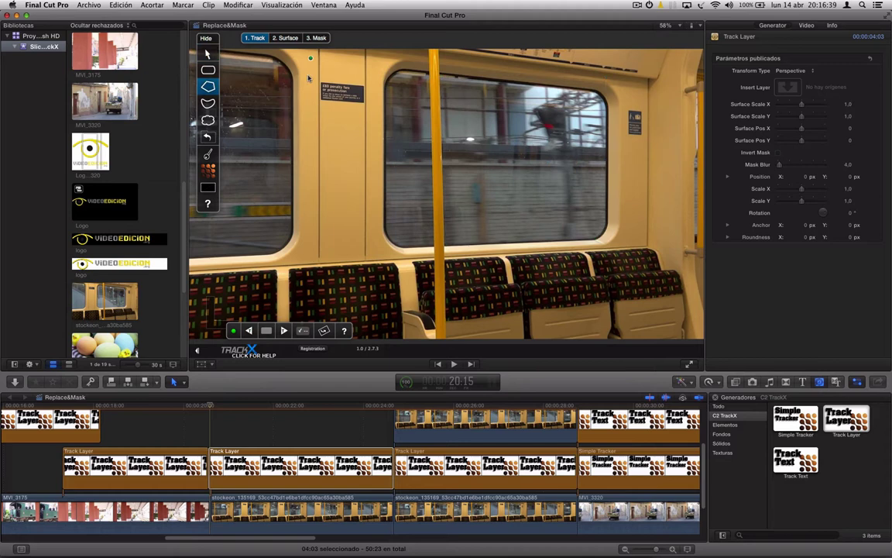
left_click(311, 261)
left_click(378, 262)
left_click(376, 57)
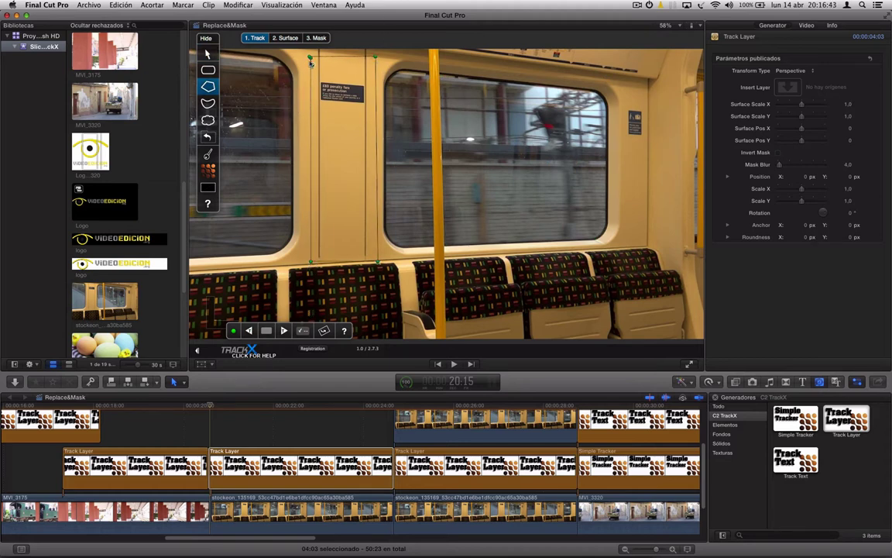
left_click(310, 58)
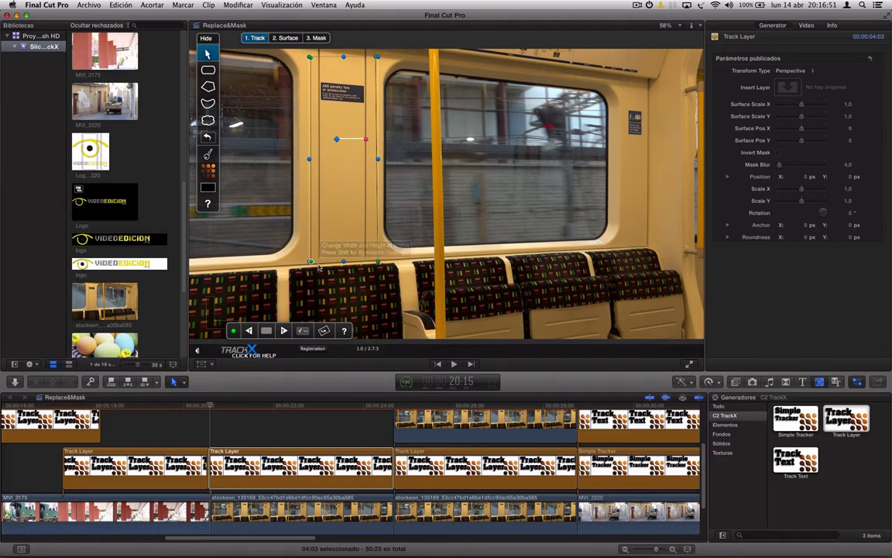
left_click_drag(312, 264, 381, 266)
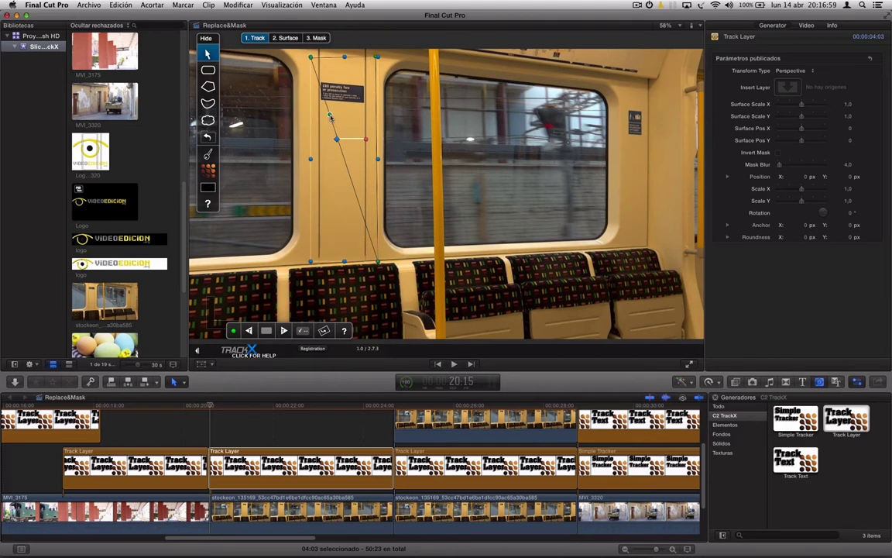
left_click_drag(330, 116, 312, 261)
Step: Draw a TrackX rectangle around the right train window and round its corners to about 20%
left_click(206, 70)
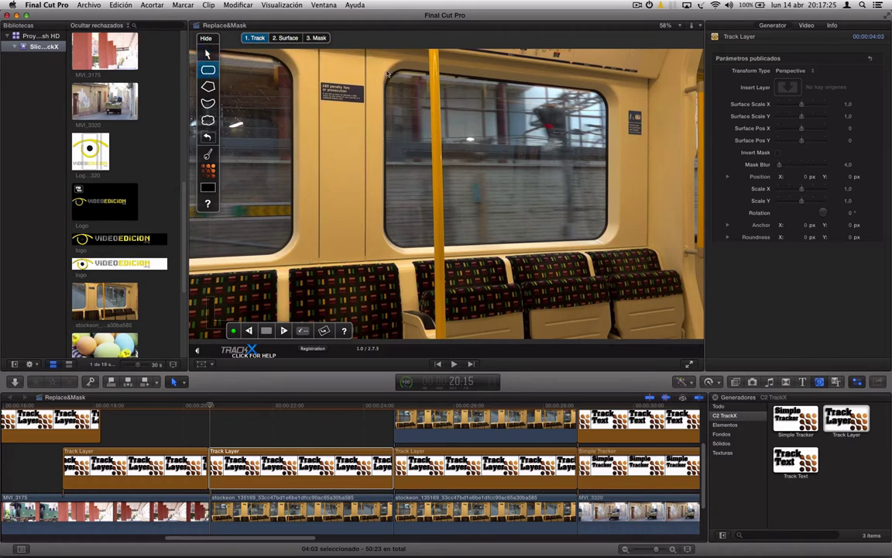
left_click_drag(390, 72, 606, 242)
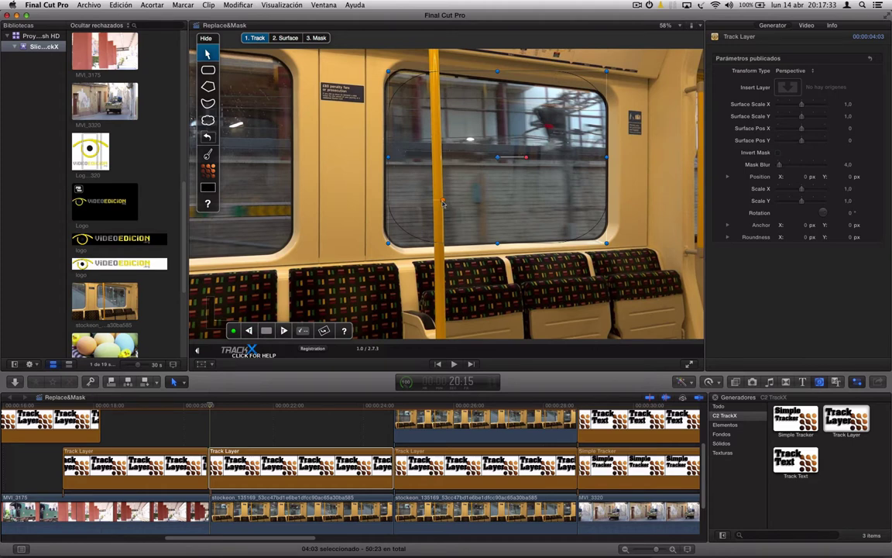
mouse_move(443, 203)
left_mouse_down()
mouse_move(591, 124)
mouse_move(467, 163)
mouse_move(499, 197)
mouse_move(409, 224)
left_mouse_up()
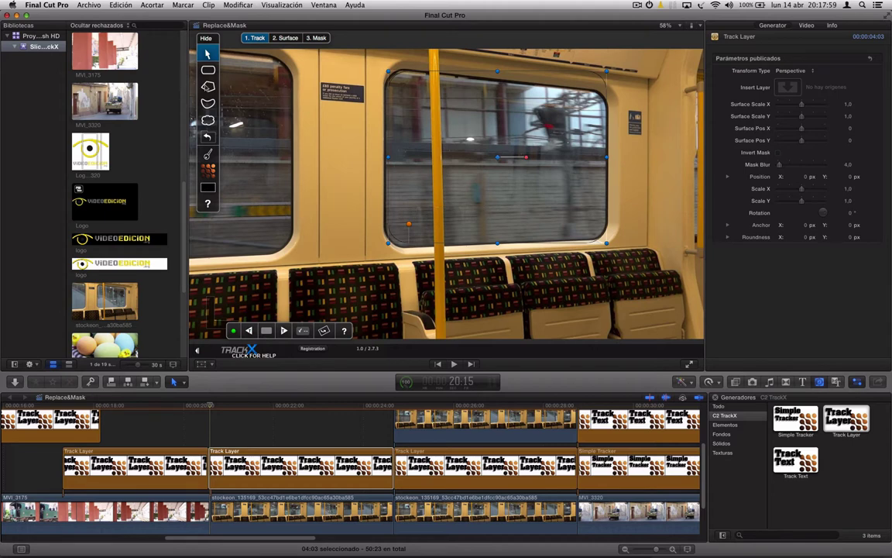
Step: Draw a trial four-point polygon on the wall panel near the window
left_click(206, 88)
left_click(318, 69)
left_click(311, 200)
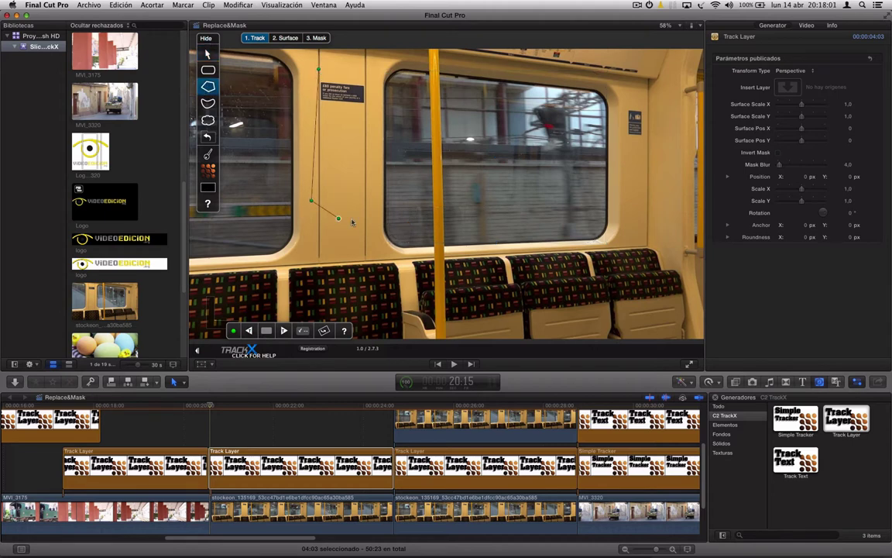
left_click(351, 220)
left_click(369, 136)
left_click(318, 69)
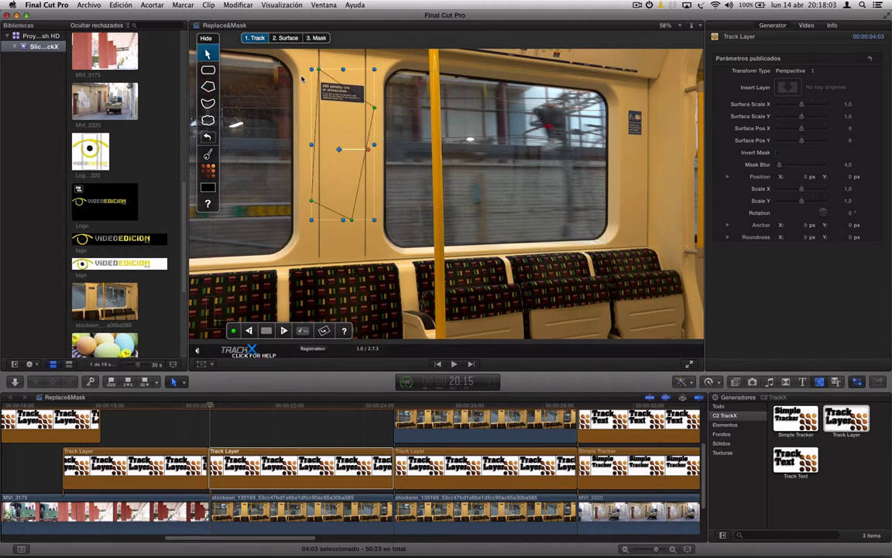
Step: Draw a closed bezier curve shape around the panel and window, then reshape one point's tangent
left_click(207, 104)
left_click(326, 115)
left_click(312, 227)
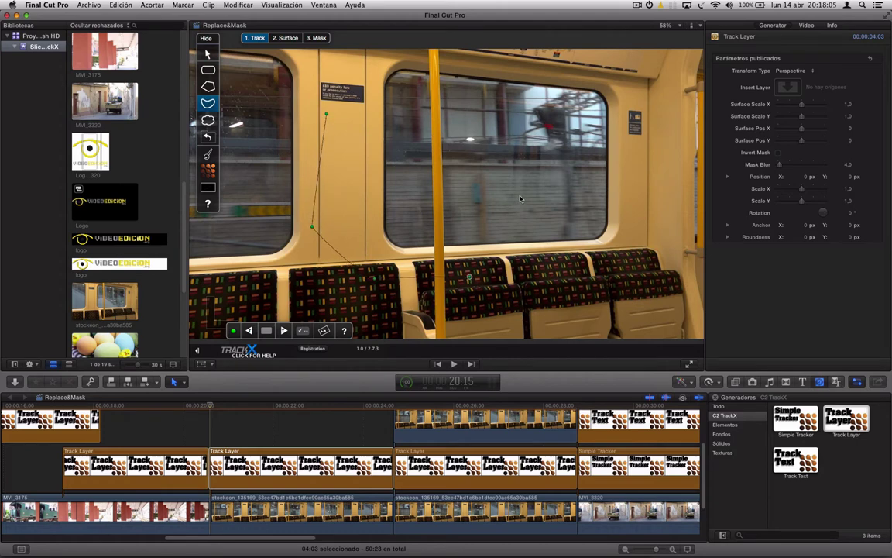
left_click(469, 276)
left_click(519, 195)
left_click(458, 127)
left_click(326, 115)
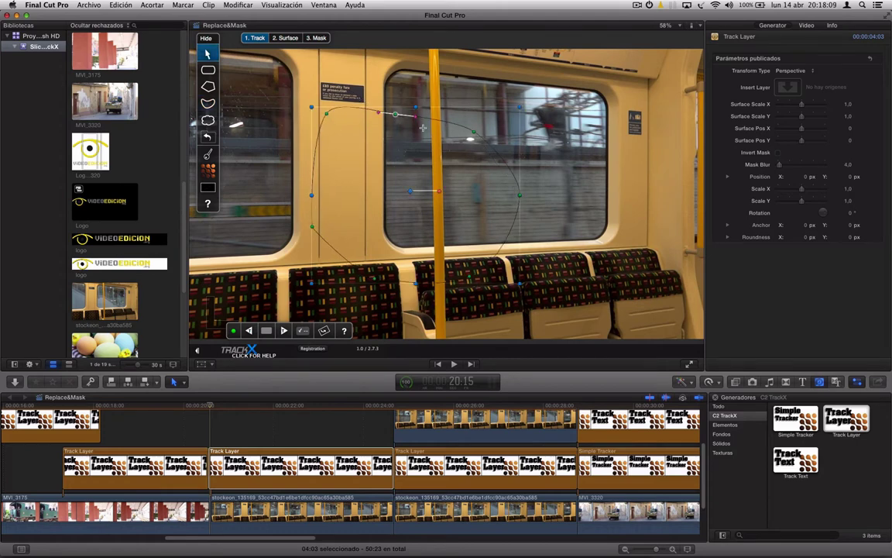
left_click(395, 115)
left_click_drag(424, 136, 387, 126)
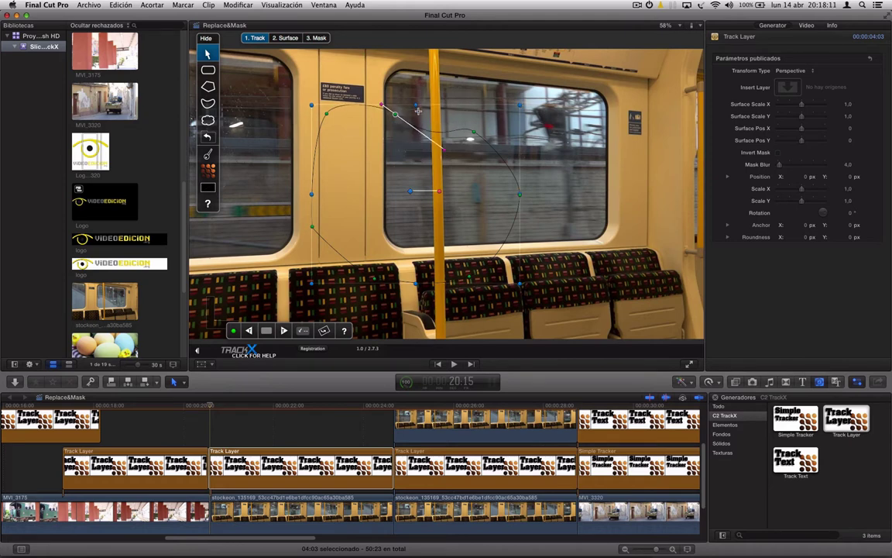
left_click_drag(411, 88, 441, 75)
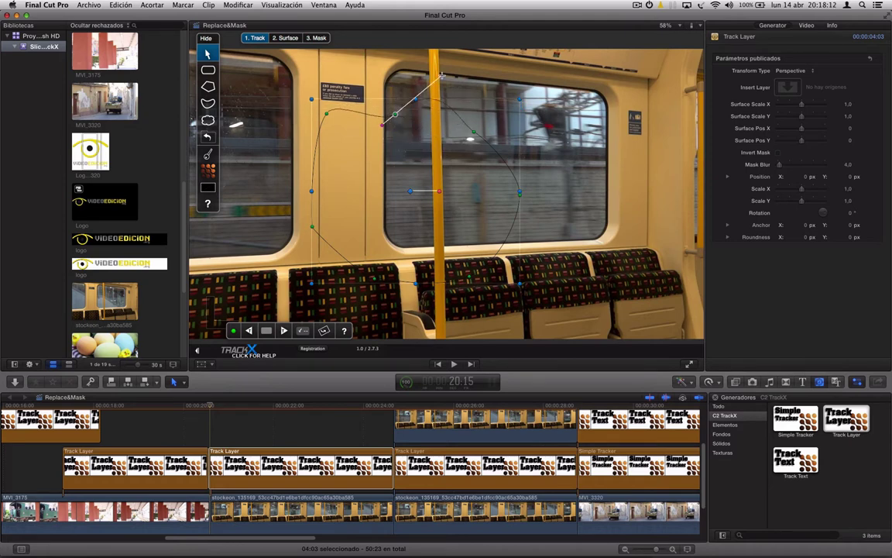
Step: Sketch a freehand tracking shape along the window's left edge
left_click(209, 120)
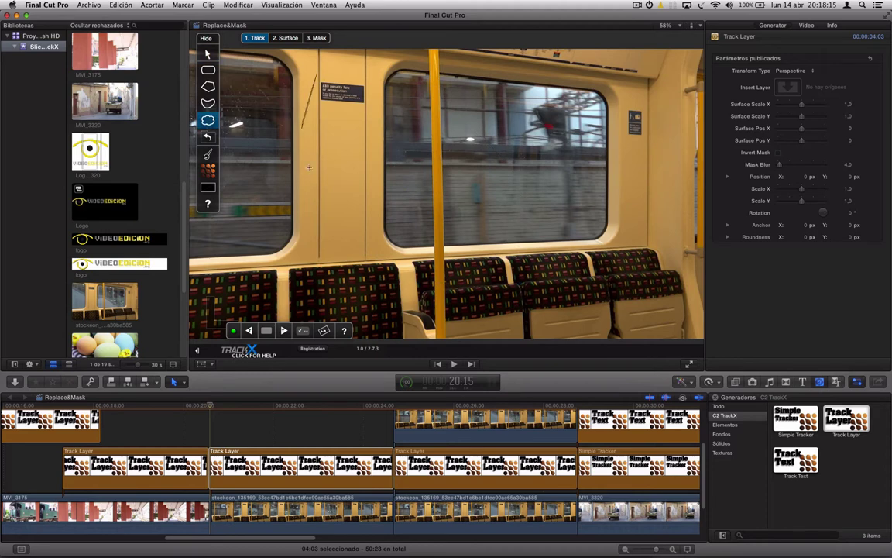
mouse_move(319, 75)
left_mouse_down()
mouse_move(353, 174)
mouse_move(322, 75)
left_mouse_up()
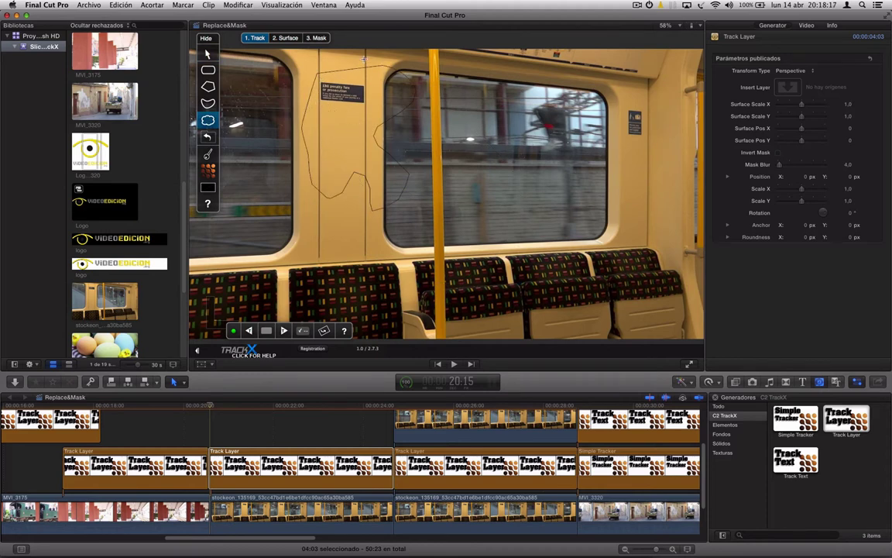
left_click_drag(321, 74, 308, 87)
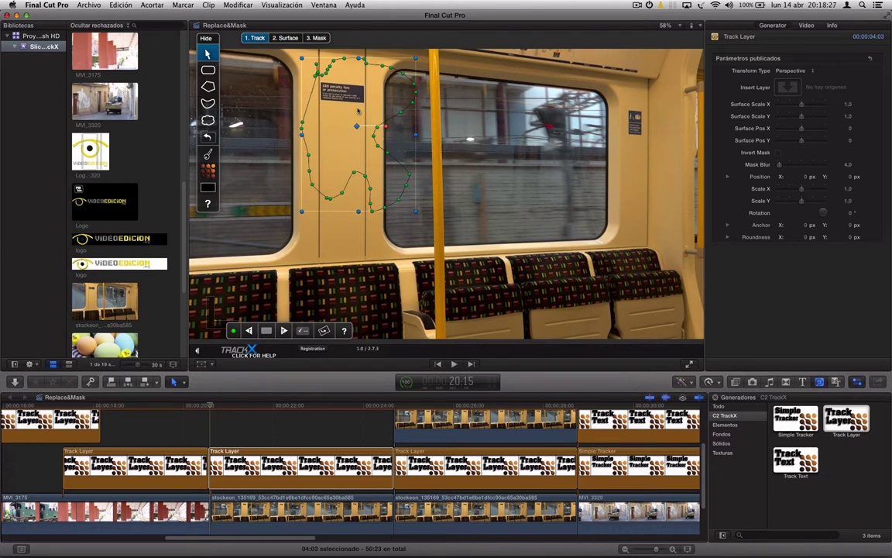
Step: Draw a closed four-point polygon over the notice-sign wall panel, replacing the freehand shape
left_click(207, 86)
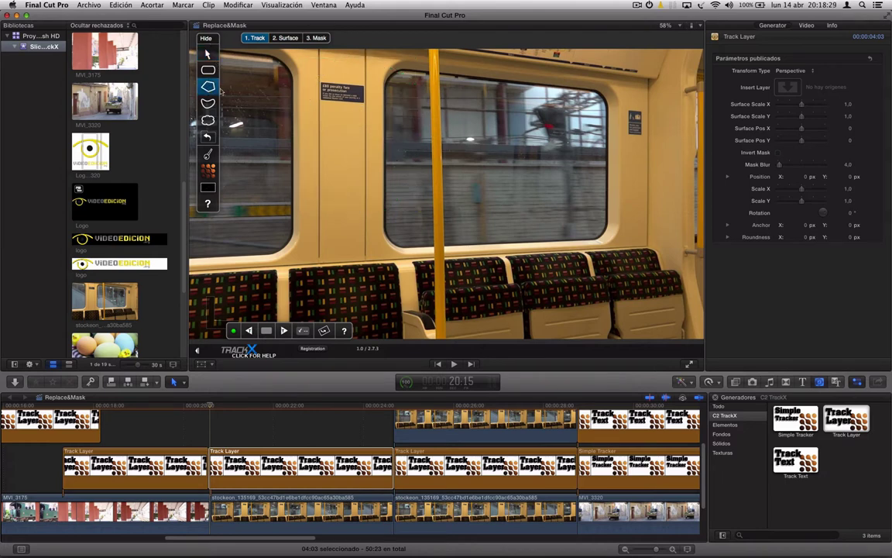
left_click(315, 58)
left_click(318, 265)
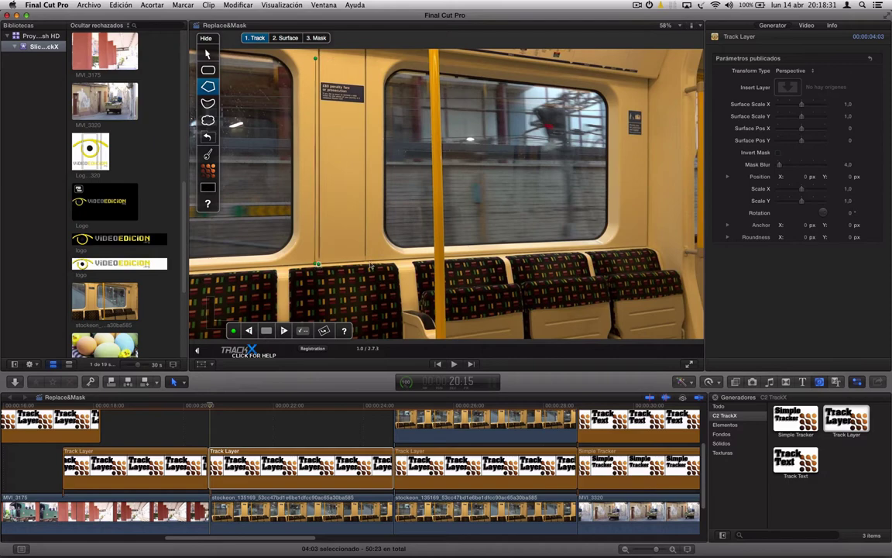
left_click(373, 262)
left_click(374, 56)
left_click(316, 58)
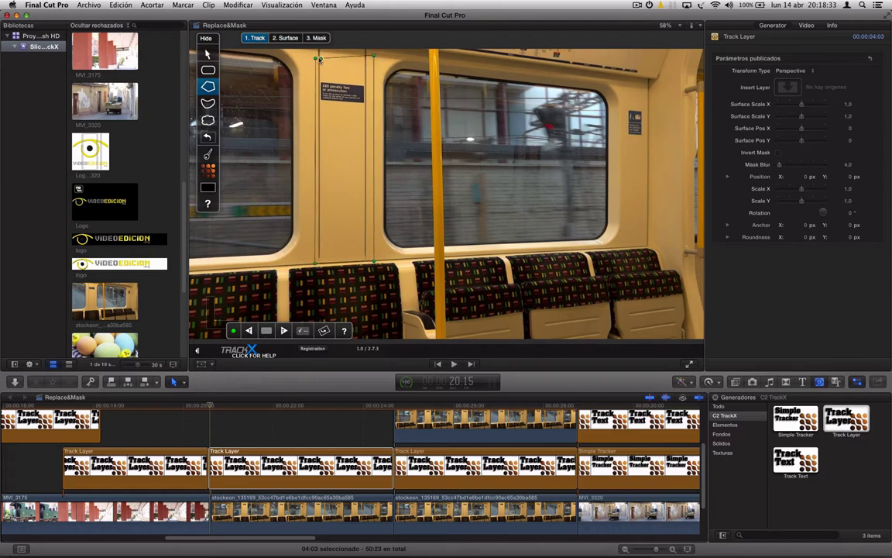
Step: Scrub to 21:00 and back to 20:20, then confirm the tracking status is OK
left_click(208, 54)
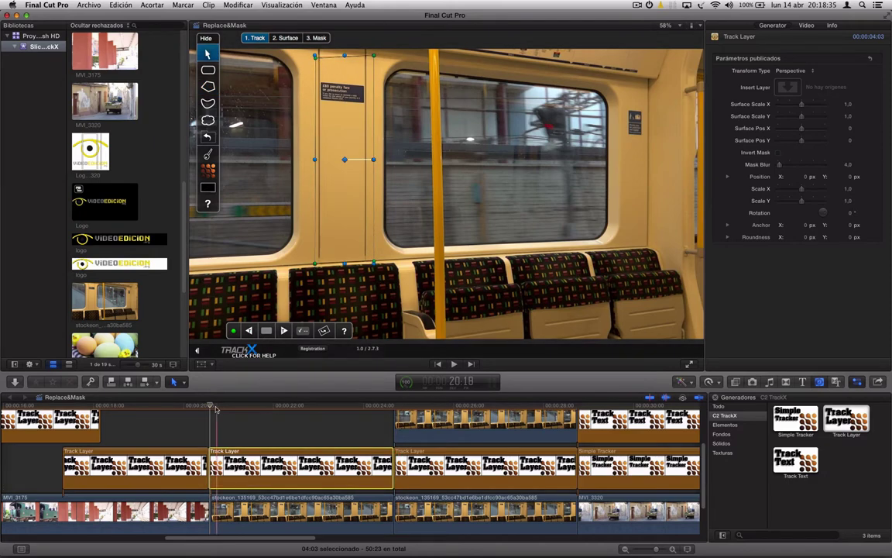
left_click_drag(216, 409, 230, 406)
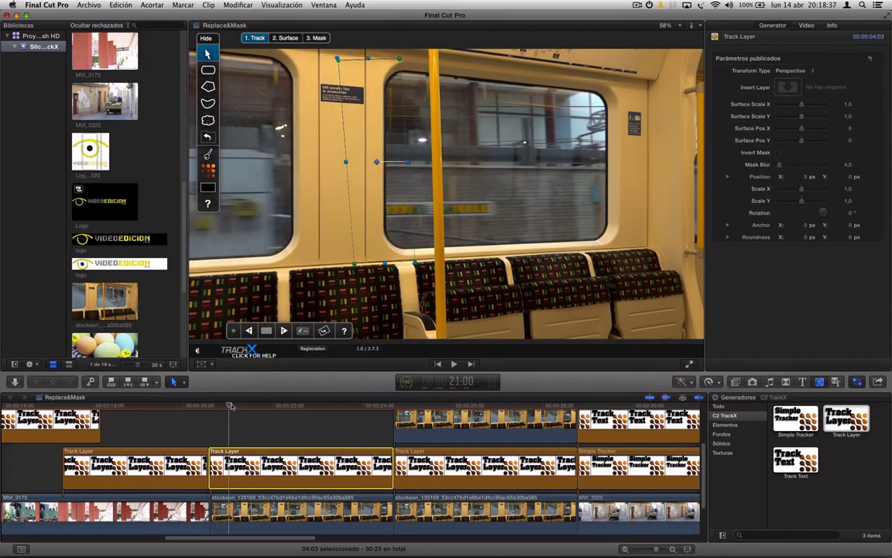
left_click_drag(230, 406, 220, 406)
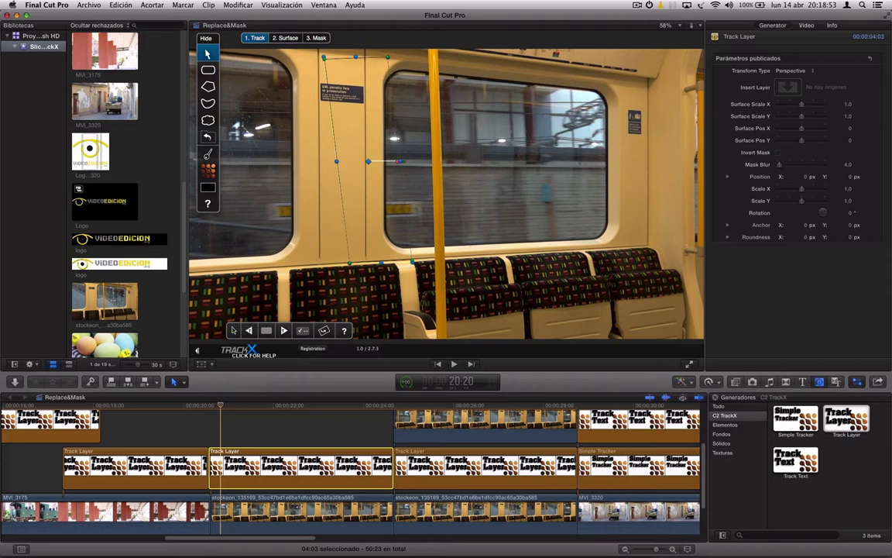
left_click(235, 332)
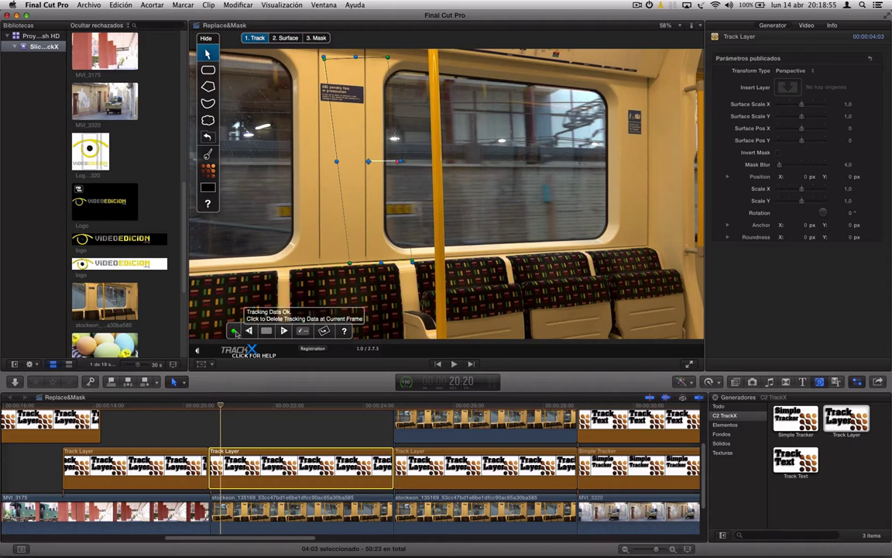
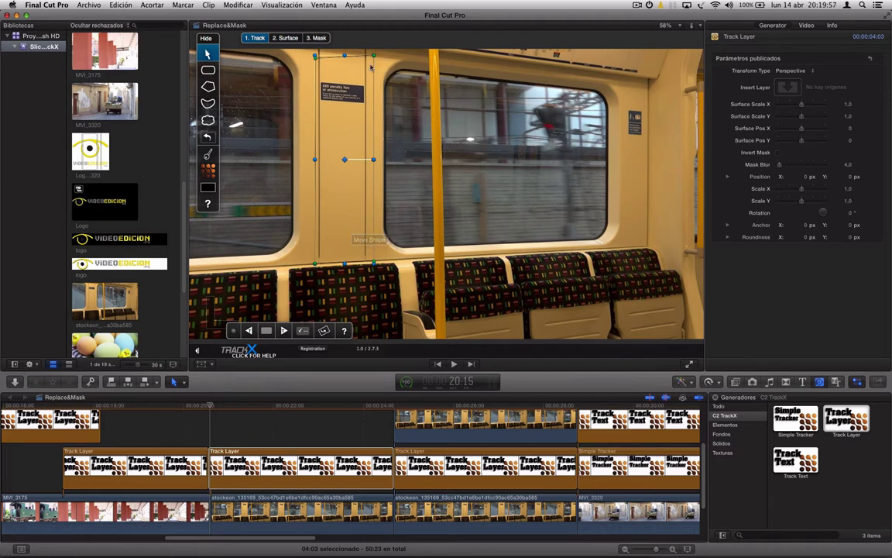
Step: Deselect the old shape and sketch a trial polygon along the seat top and door panel
left_click(302, 251)
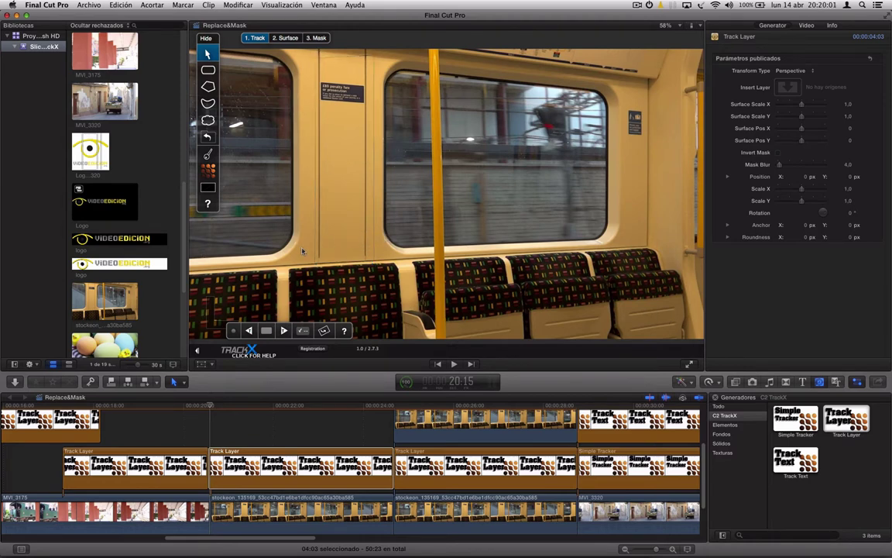
left_click(207, 86)
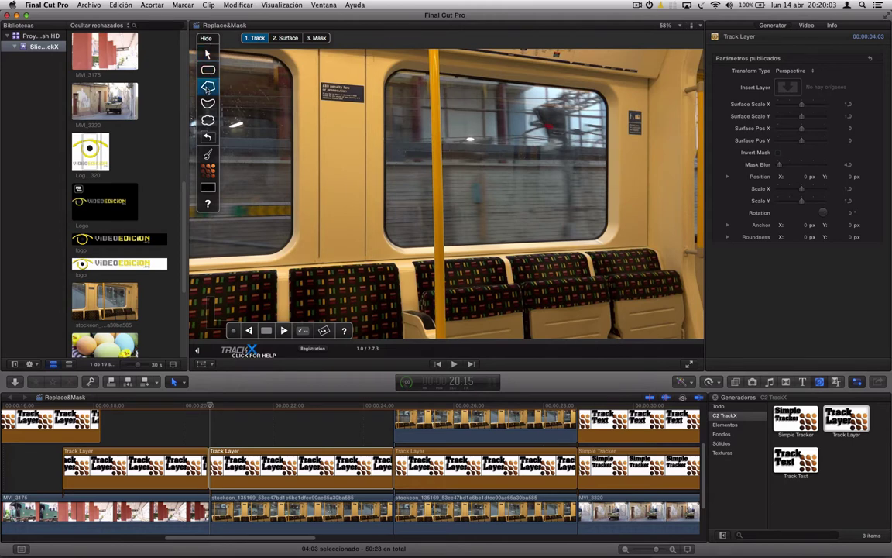
left_click(191, 265)
left_click(286, 262)
left_click(300, 260)
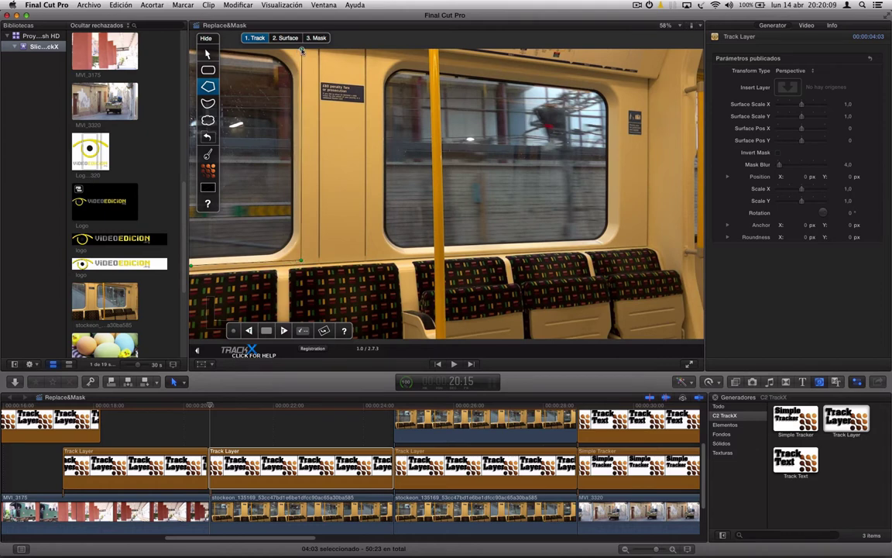
left_click(301, 49)
Step: Preview the Surface step, then return to tracking with the polygon tool selected
left_click(299, 40)
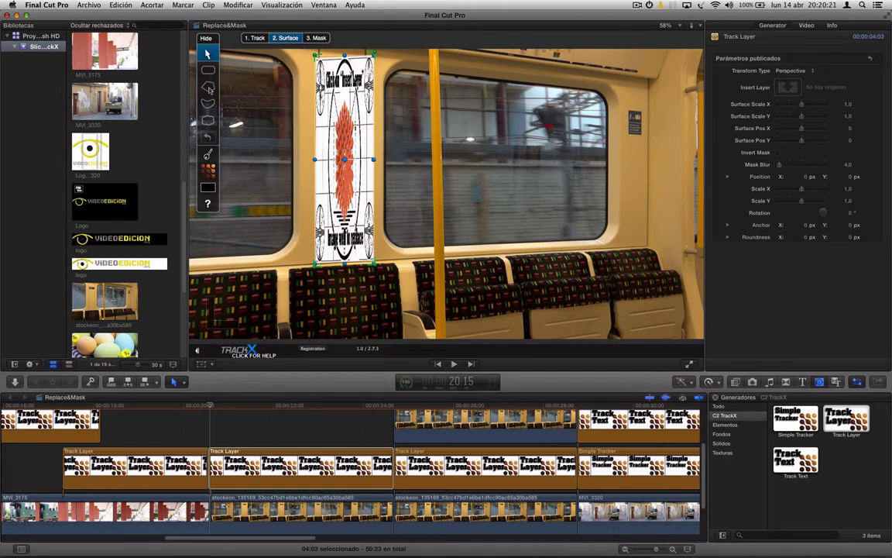
left_click(255, 38)
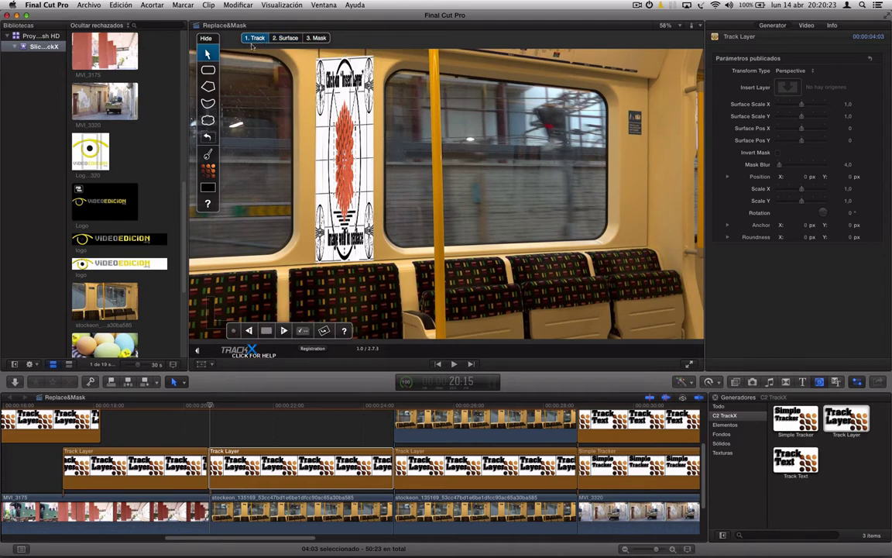
left_click(208, 87)
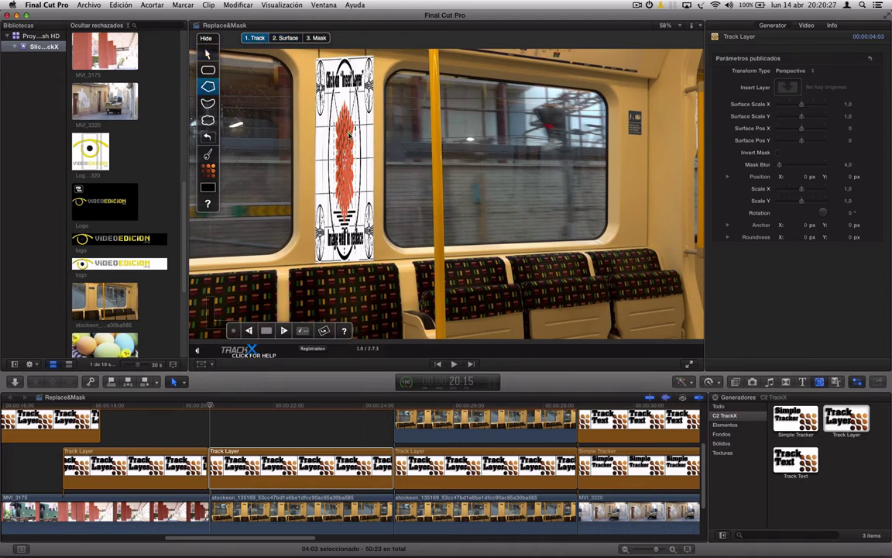
Step: Delete and restore the Track Layer clip, undo a small shift, and go to its start
key("Delete")
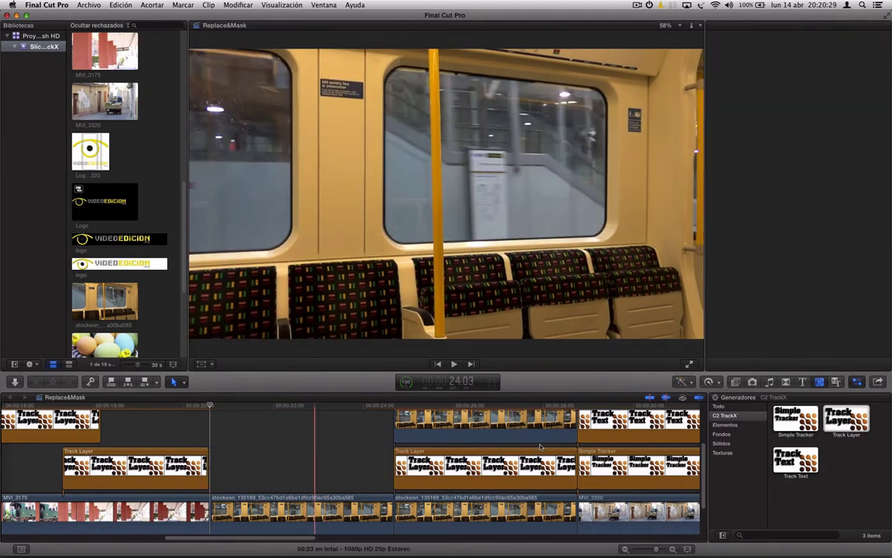
key("super+z")
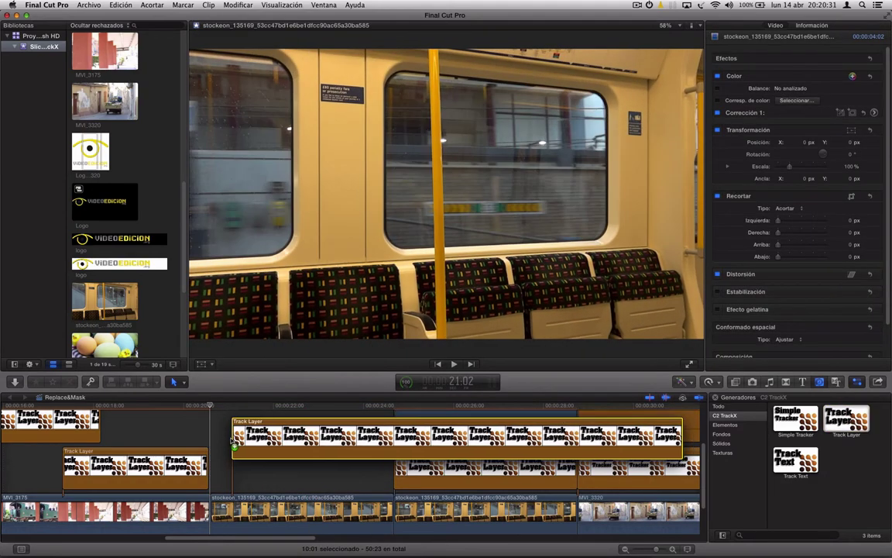
left_click_drag(261, 432, 256, 431)
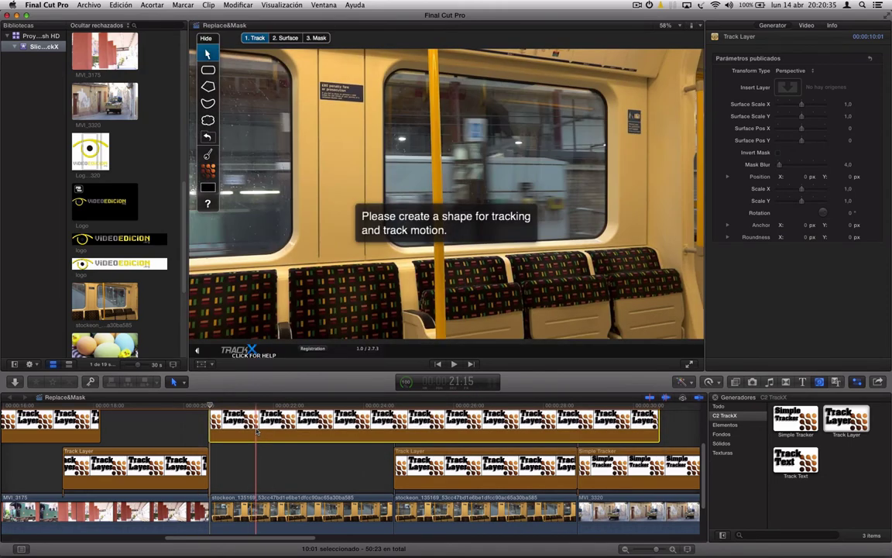
key("super+z")
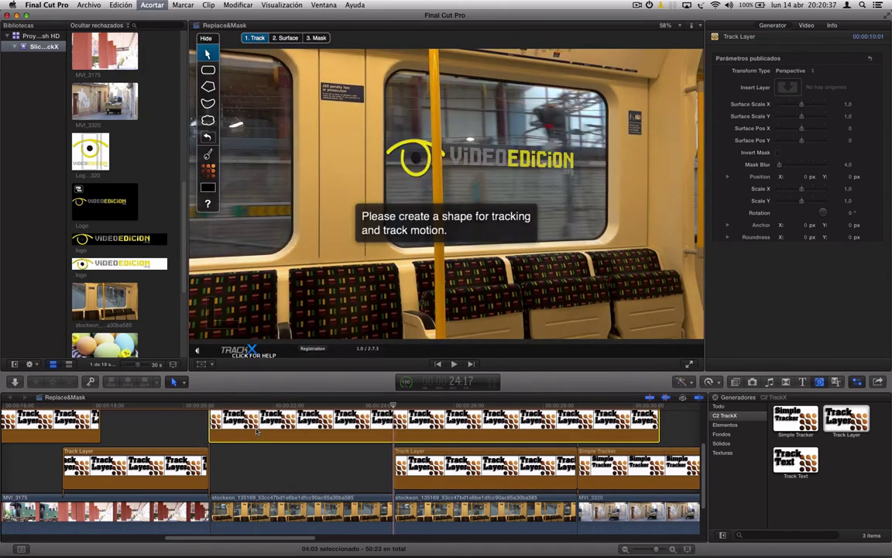
key("Up")
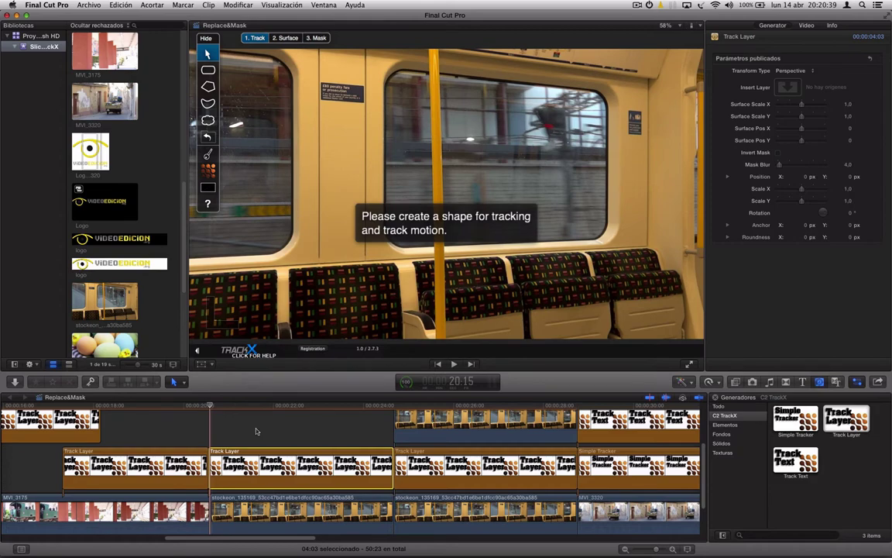
Step: Choose the TrackX polygon tool and set the viewer zoom to 50%
left_click(207, 86)
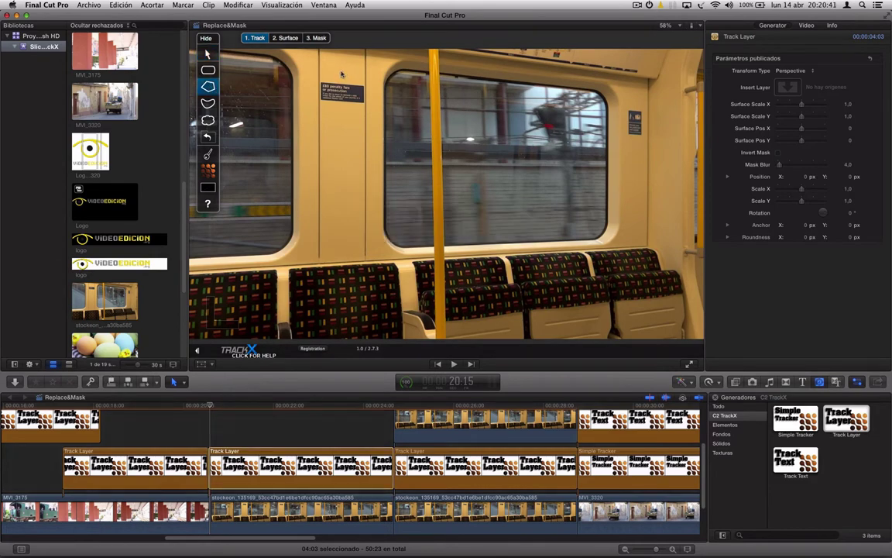
left_click(664, 26)
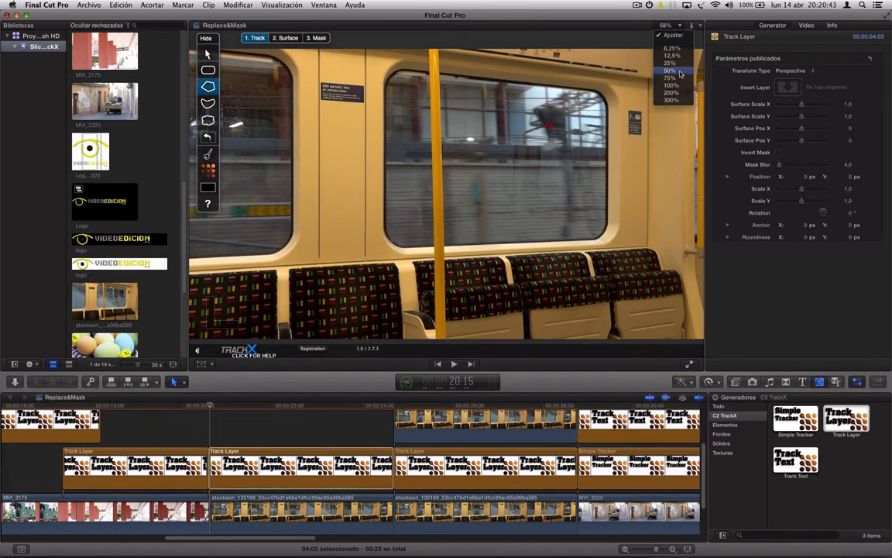
left_click(668, 68)
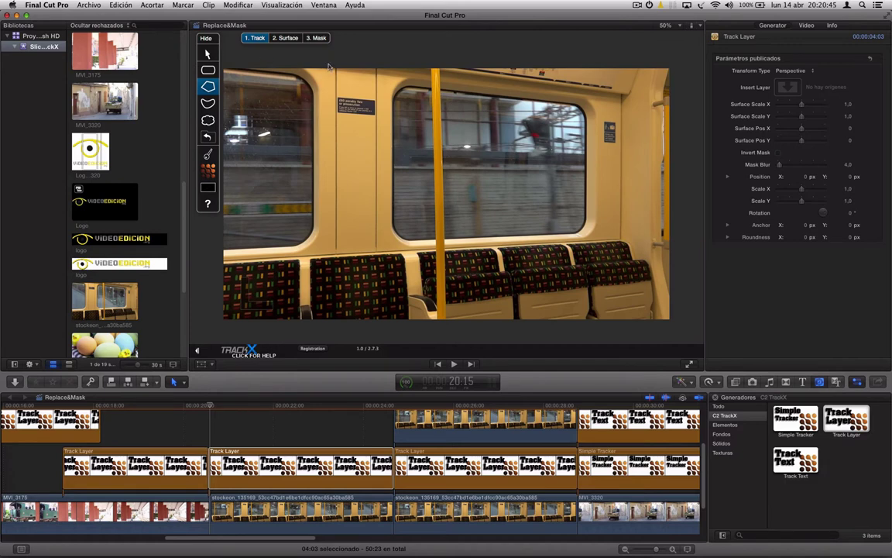
Step: Place polygon points around the carriage wall, window and seat tops, then close the shape
left_click(620, 96)
left_click(360, 64)
left_click(324, 58)
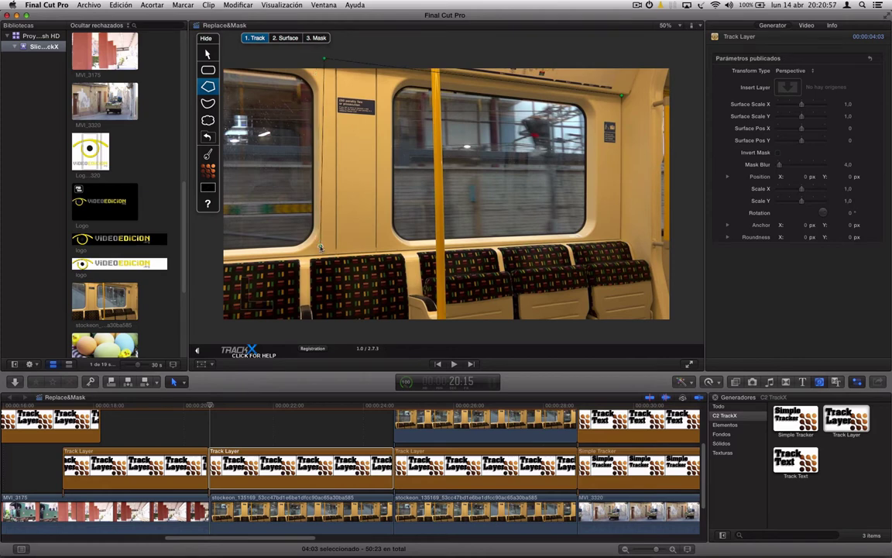
left_click(320, 248)
left_click(225, 255)
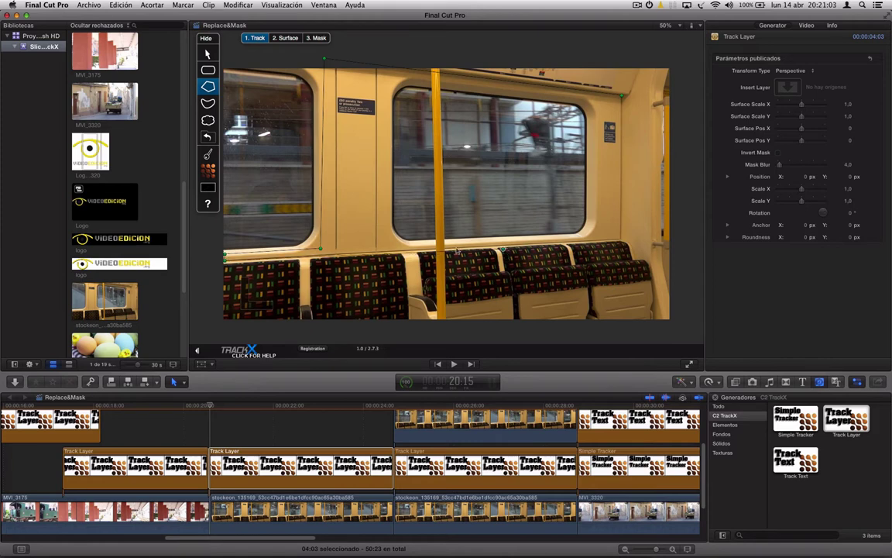
left_click(536, 251)
left_click(597, 250)
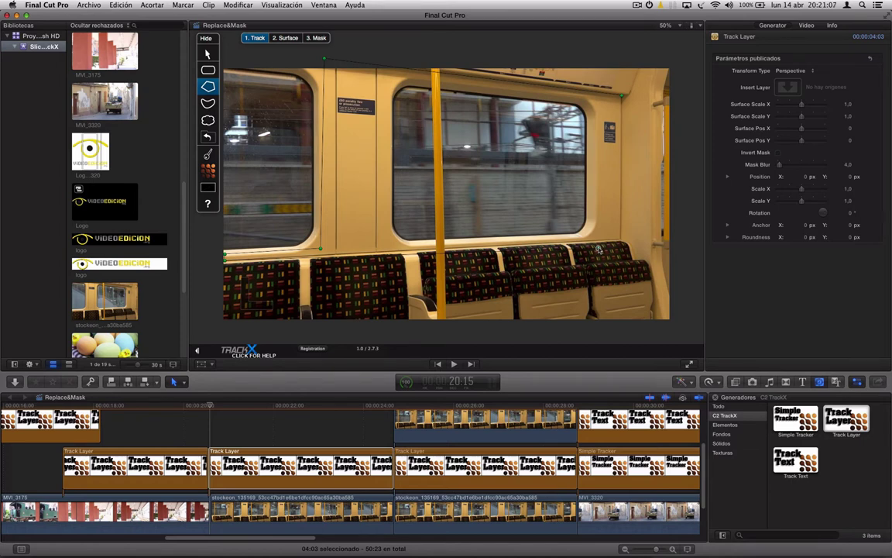
left_click(621, 241)
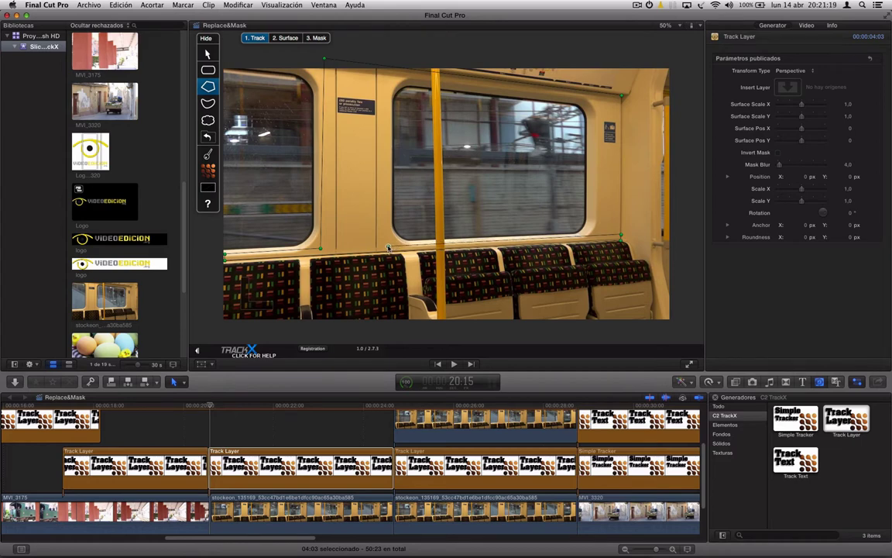
left_click(388, 248)
left_click(390, 76)
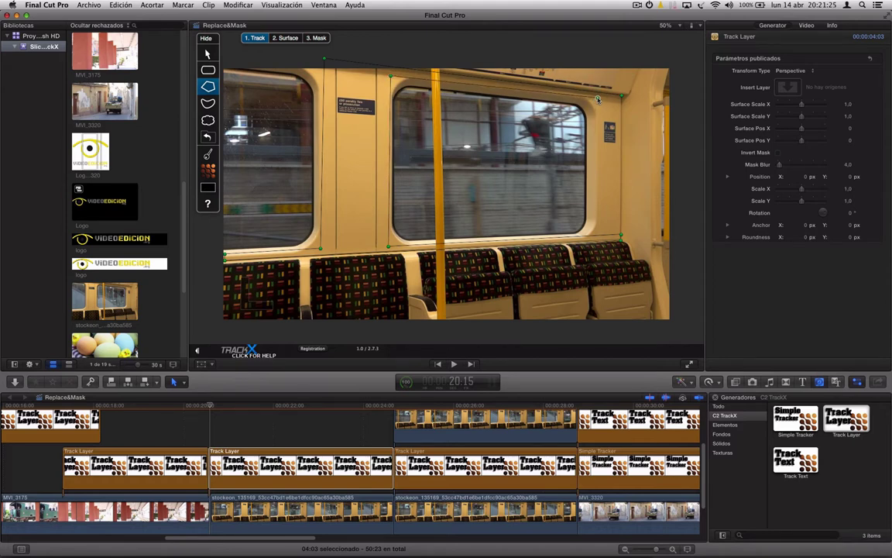
left_click(598, 98)
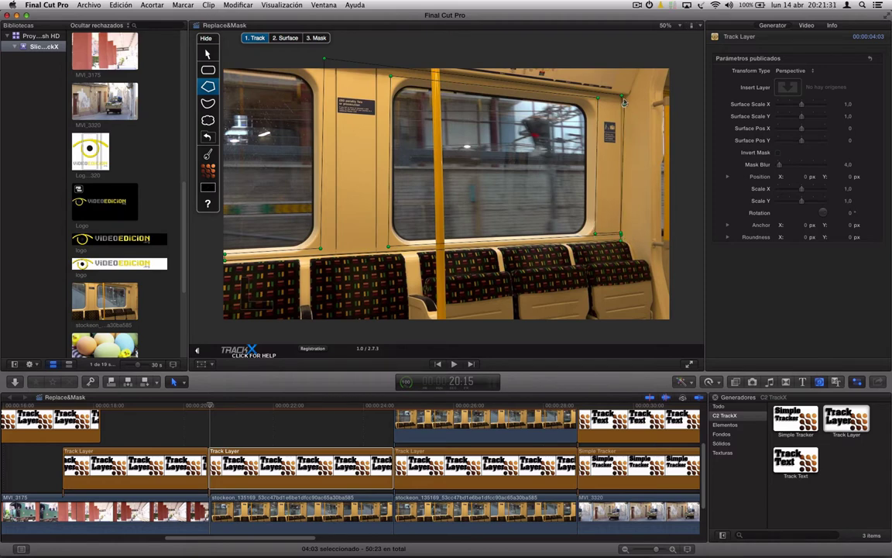
left_click(621, 224)
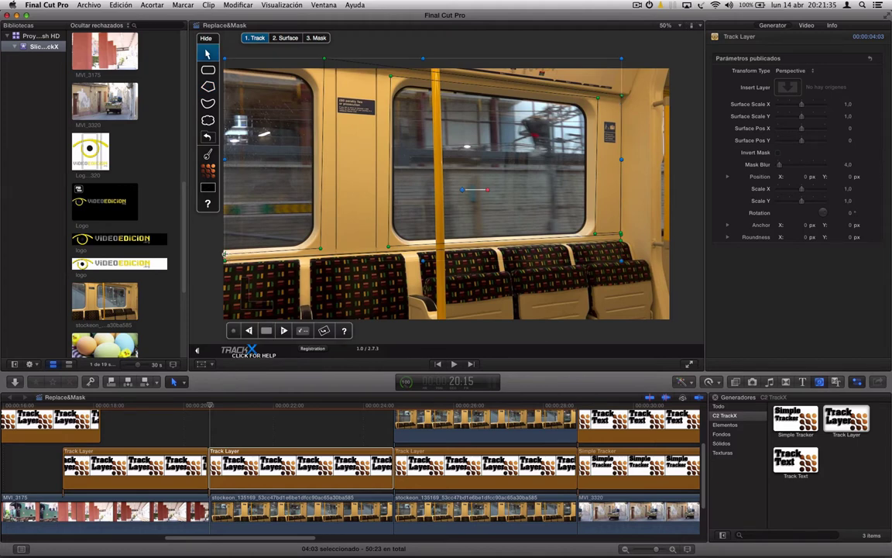
Step: Lower the shape's left corner, nudge its right edge, and add a bottom-edge point
left_click_drag(225, 254, 224, 261)
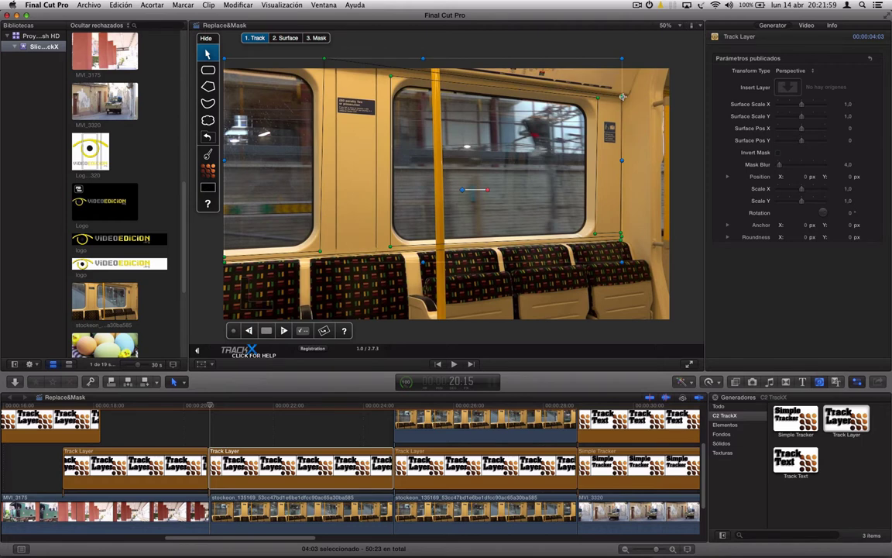
left_click_drag(623, 97, 623, 95)
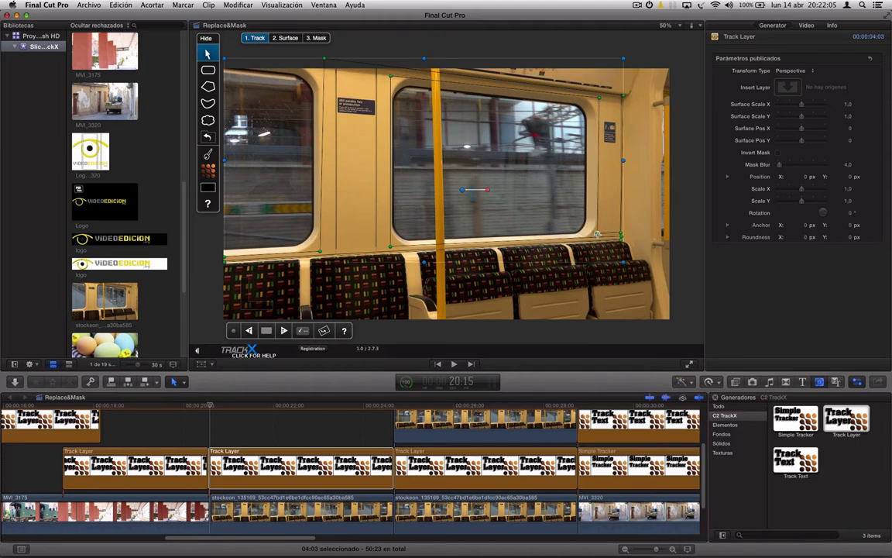
left_click(597, 233)
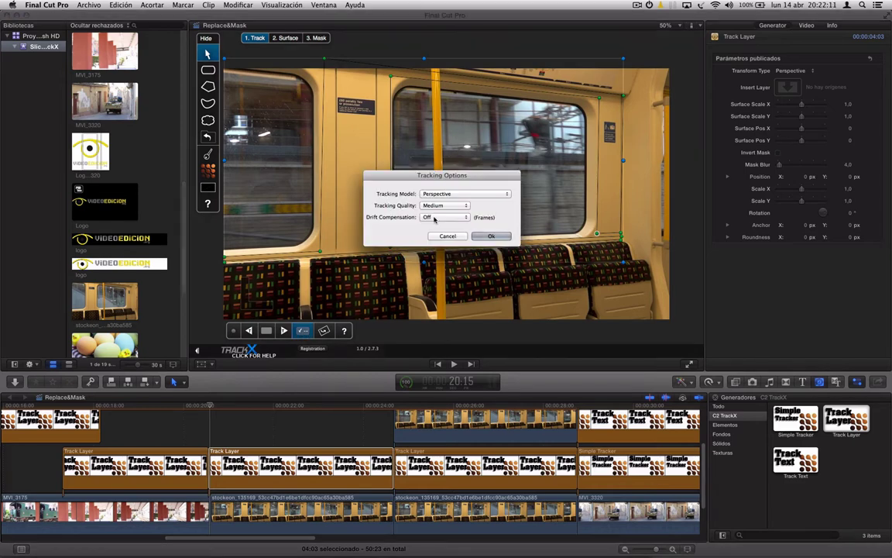
Step: Start tracking with Perspective model, Medium quality, then return to the timeline start
left_click(302, 330)
left_click(493, 235)
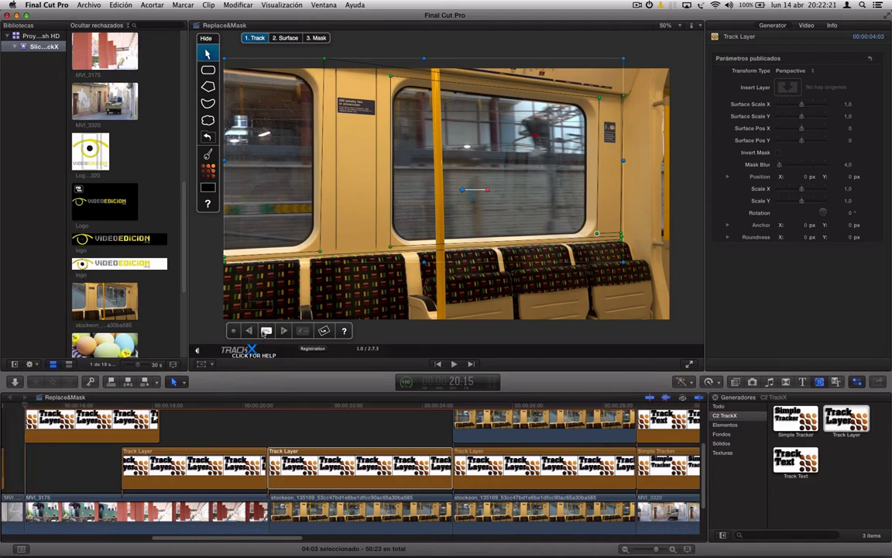
key("Up")
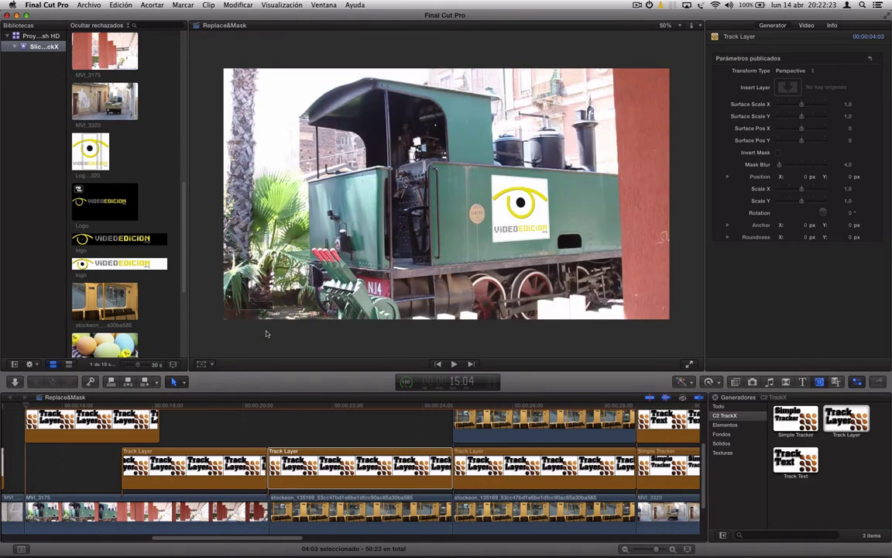
Step: Select the middle Track Layer and play back to the train-interior clip
left_click(276, 406)
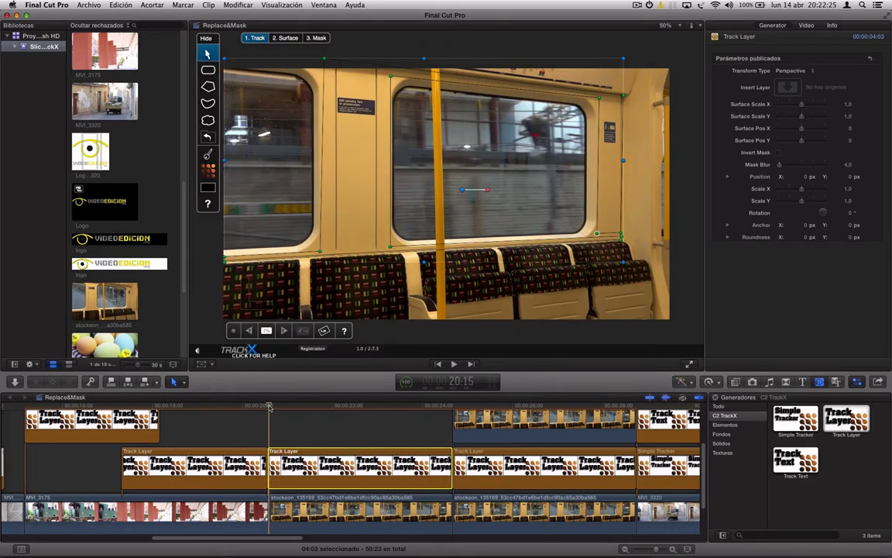
key("Up")
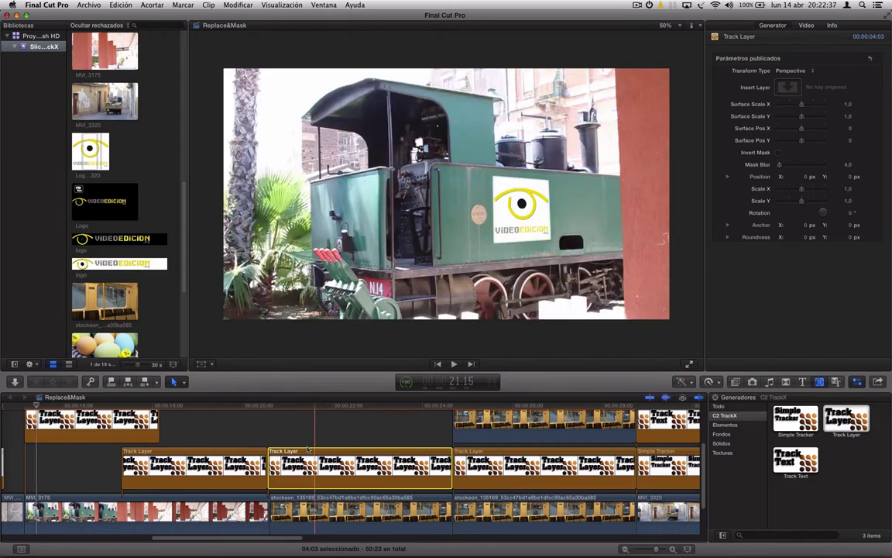
left_click(268, 418)
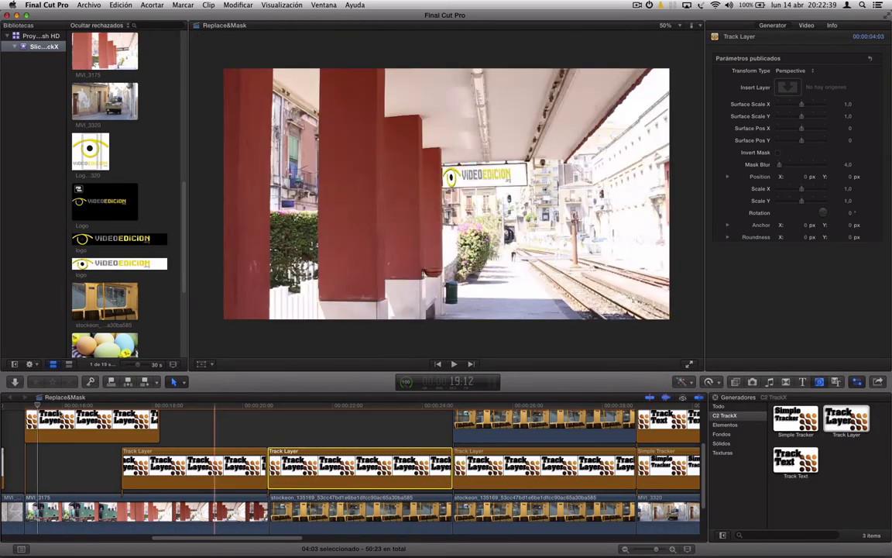
left_click(326, 468)
key("space")
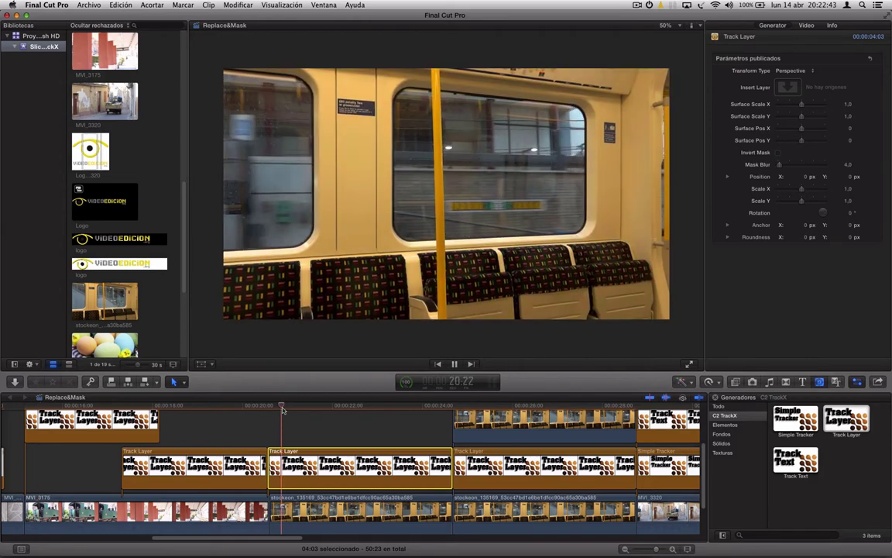
key("space")
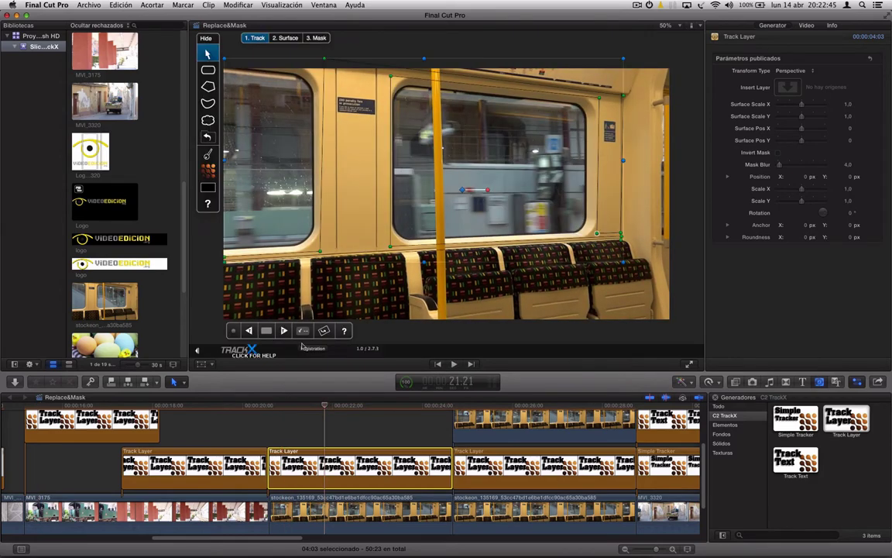
Step: Track the surface forward from the Track Layer's first frame
left_click(292, 406)
key("Up")
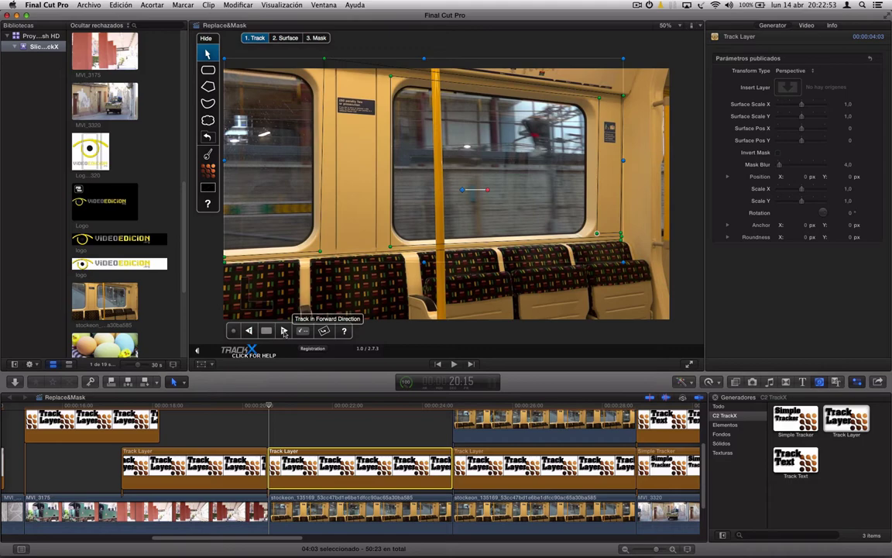
left_click(284, 331)
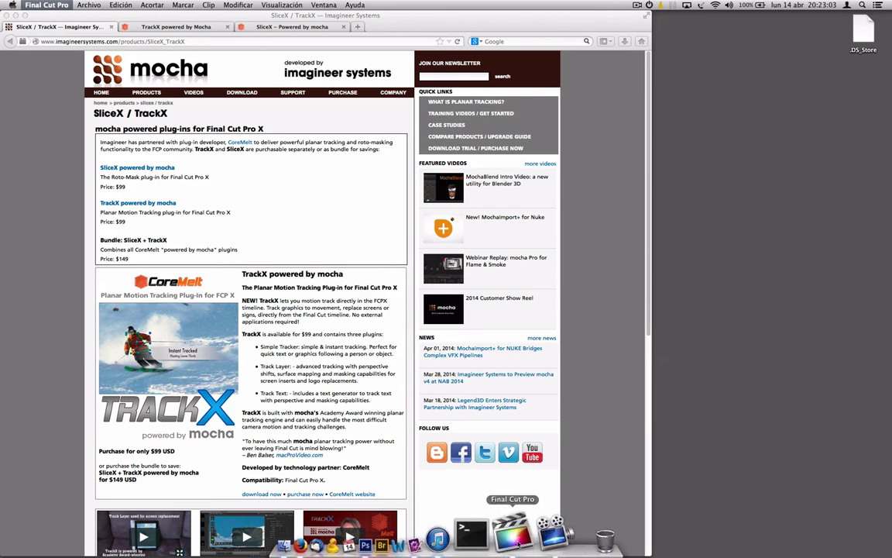
Step: Switch from Safari back to Final Cut Pro using its Dock icon
left_click(517, 536)
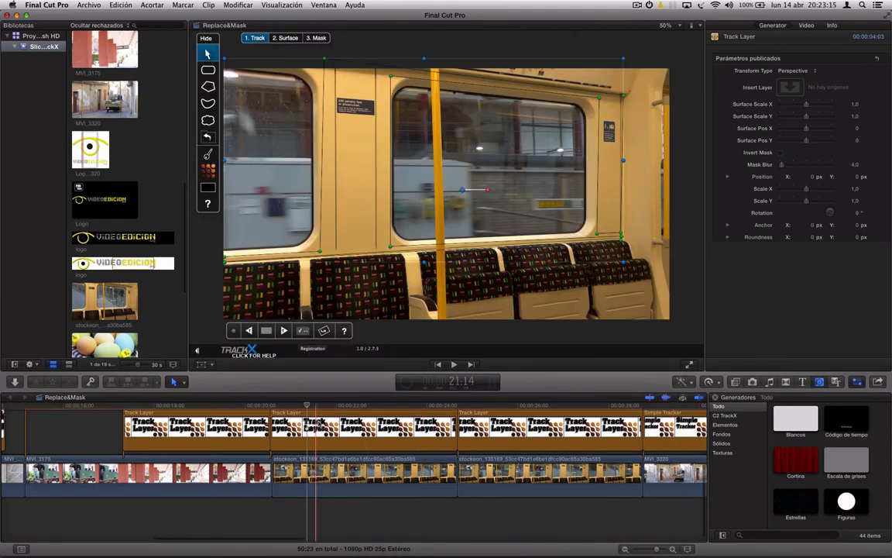
Step: Re-run forward tracking on the train-interior Track Layer from its start with the default options
left_click(289, 453)
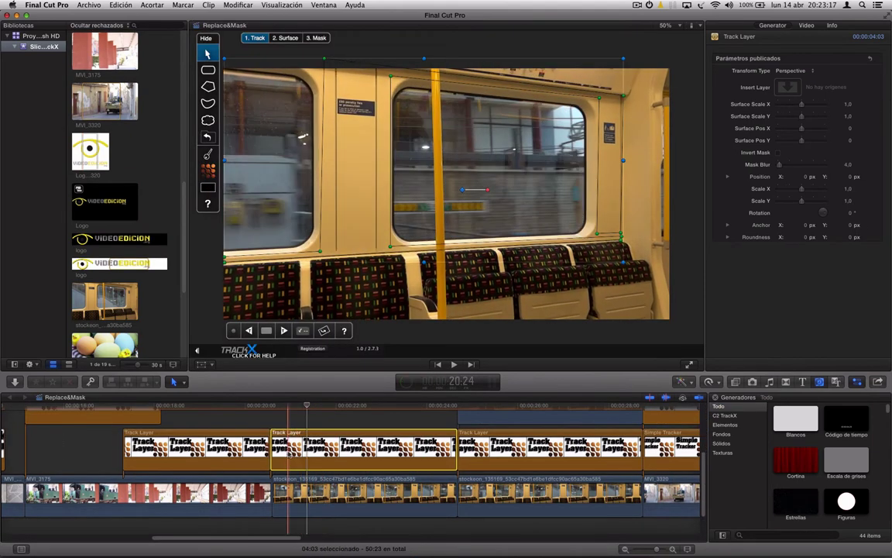
key("Up")
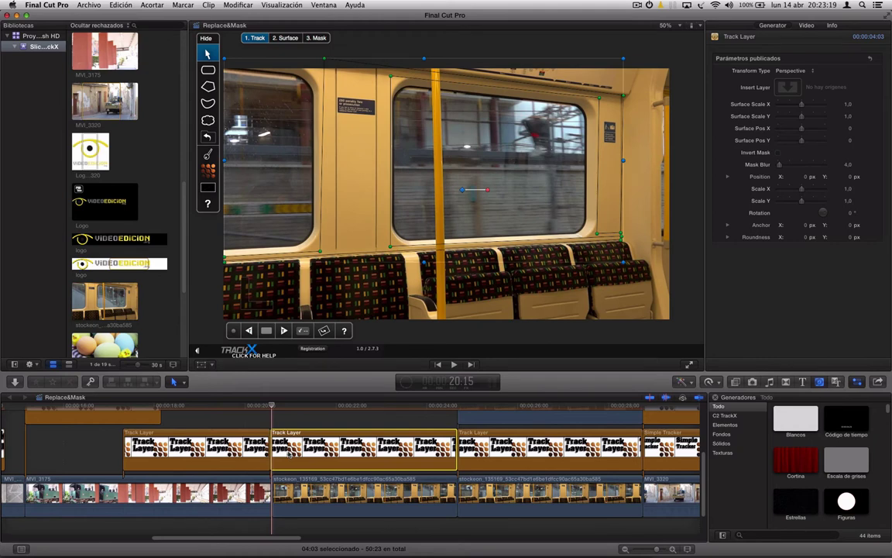
left_click(302, 329)
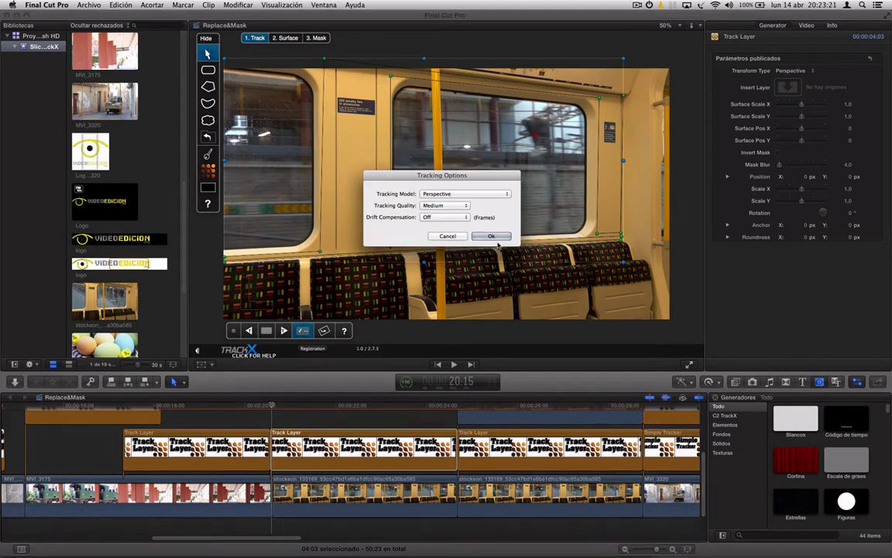
left_click(494, 236)
left_click(284, 331)
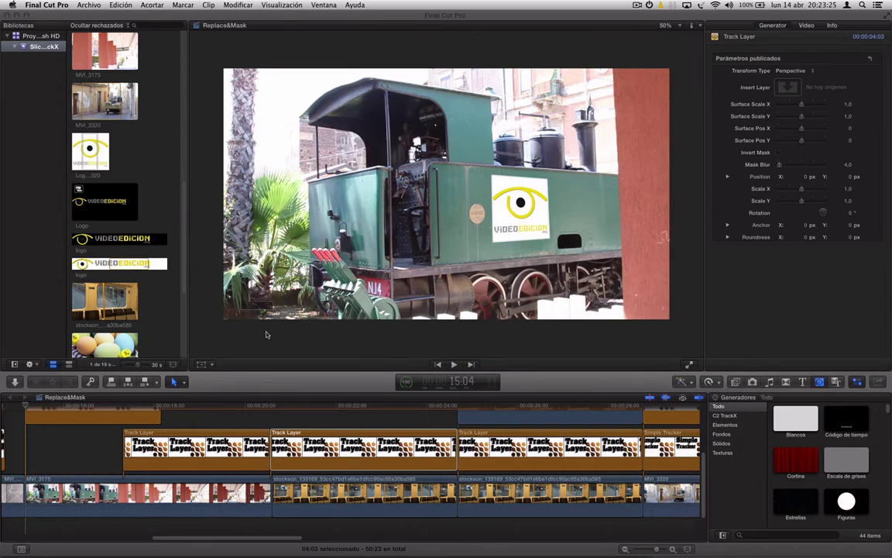
Step: Inspect a later Track Layer, then reselect the first train-interior one and play it
left_click_drag(299, 538, 251, 540)
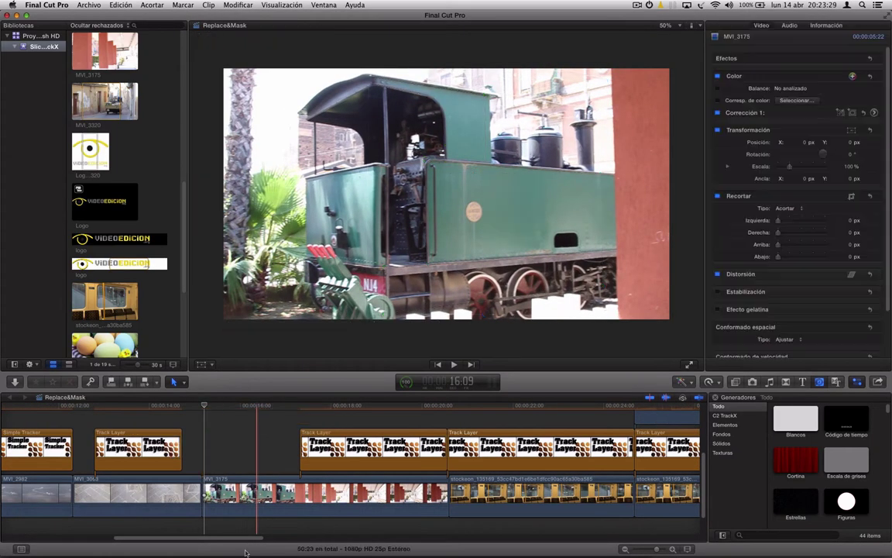
scroll(299, 465, "right", 10)
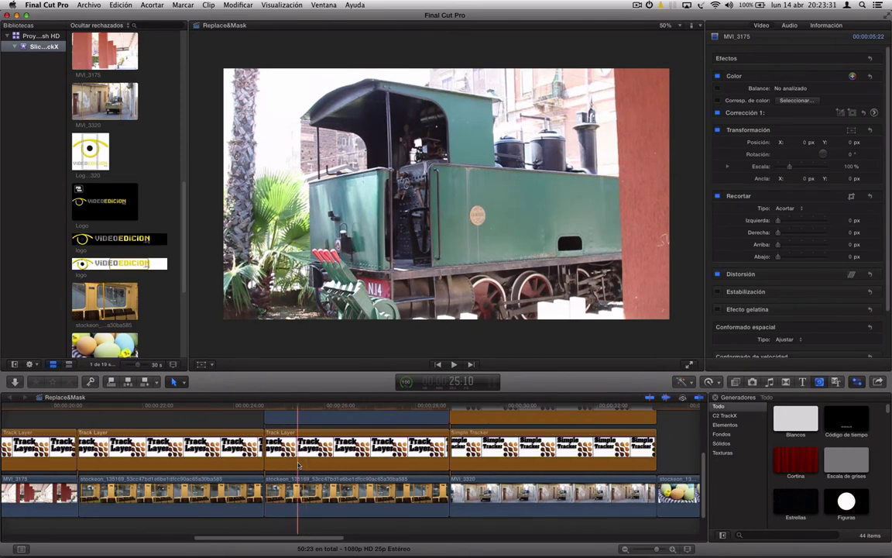
left_click(299, 457)
scroll(327, 425, "left", 5)
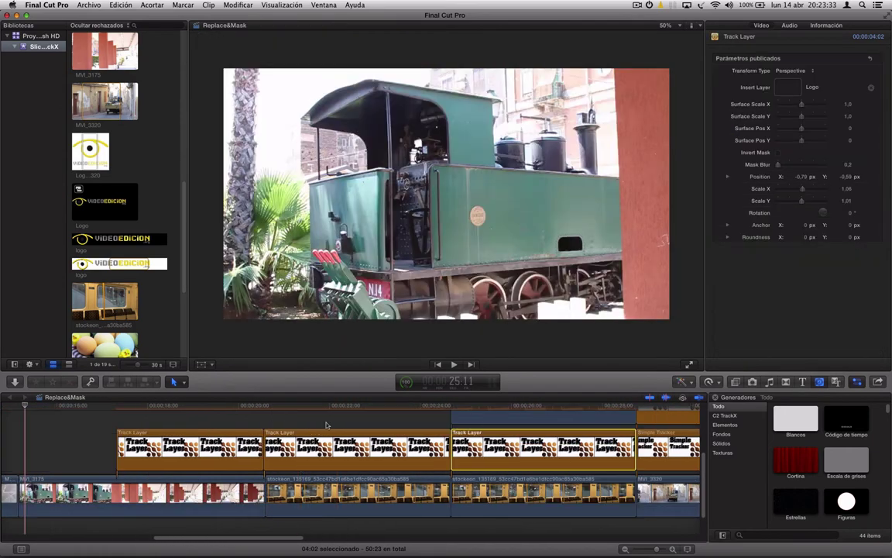
left_click(298, 422)
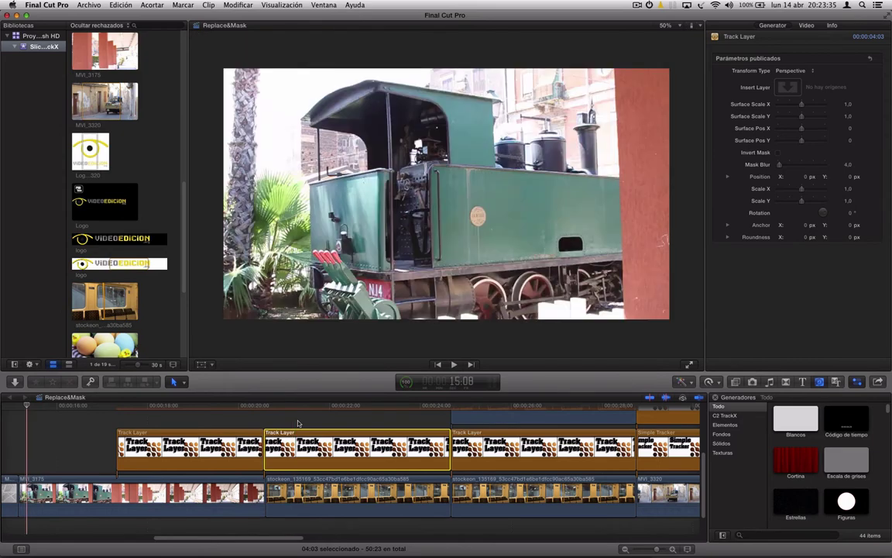
key("Right")
key("space")
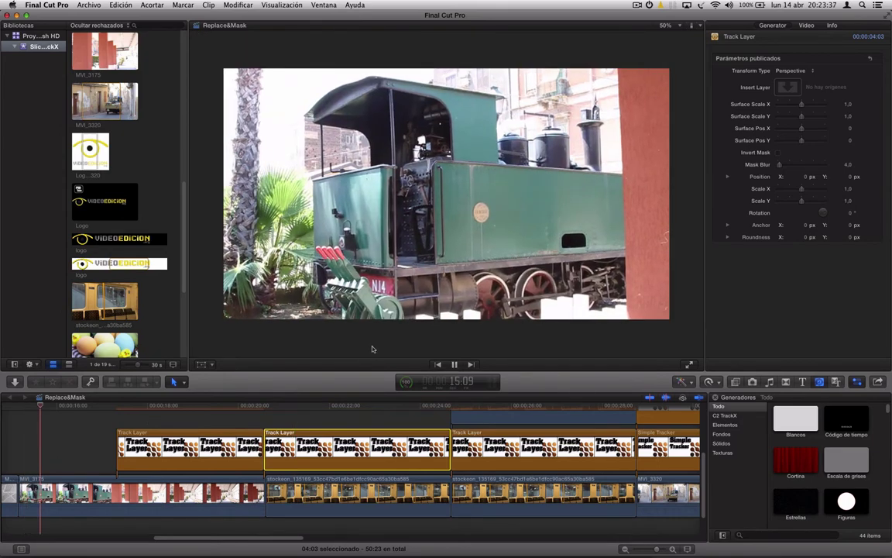
Step: Track forward again from the Track Layer's first frame and play back the result
left_click(292, 406)
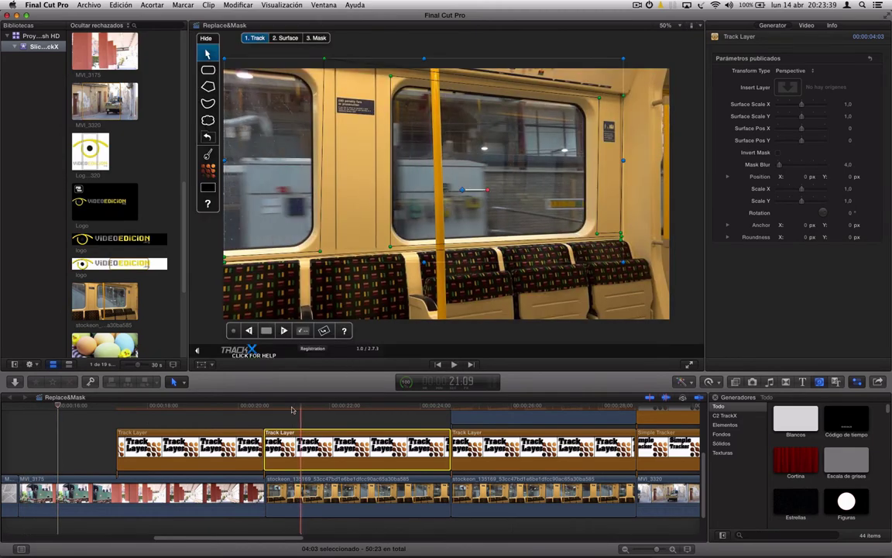
key("Up")
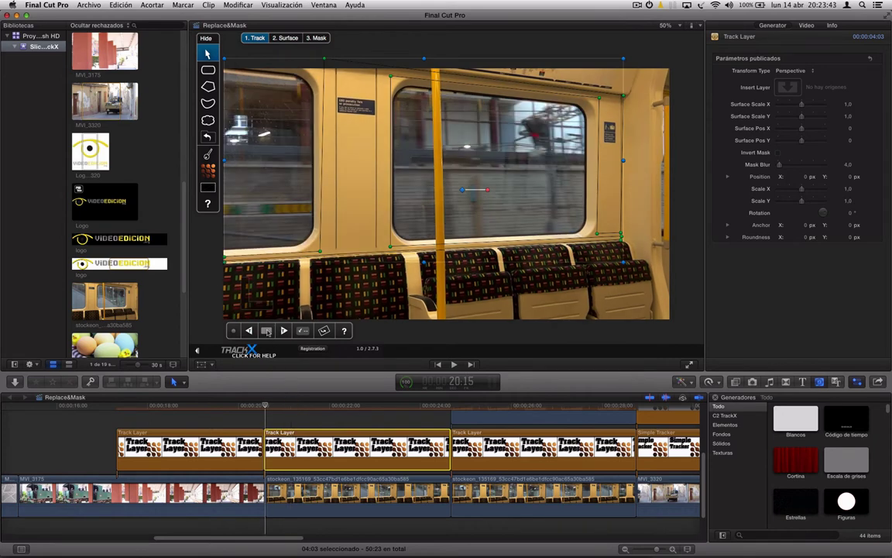
left_click(284, 331)
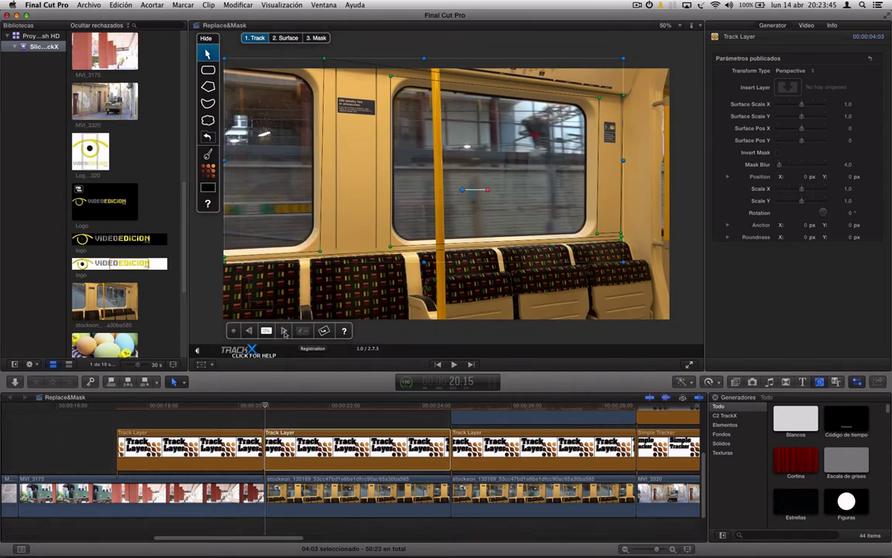
key("space")
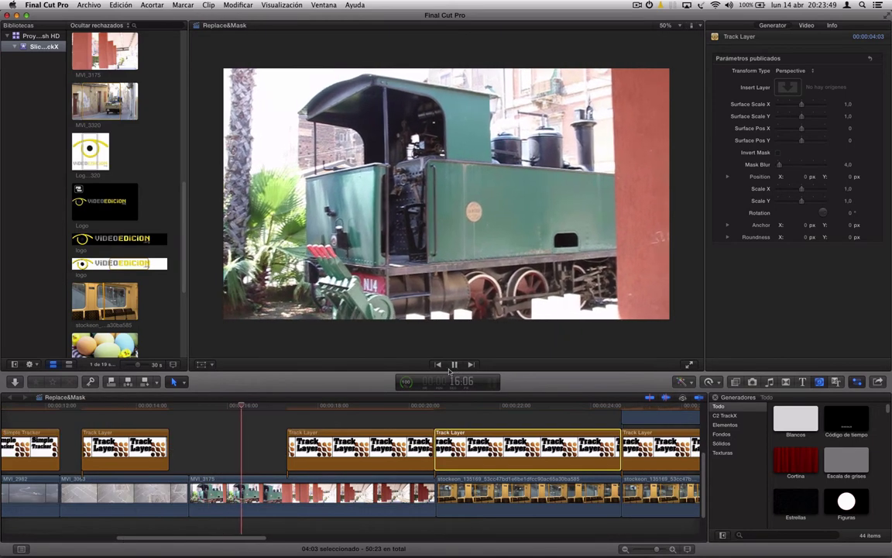
key("space")
Step: Delete the Track Layer above the station clip MVI_3175
left_click(348, 449)
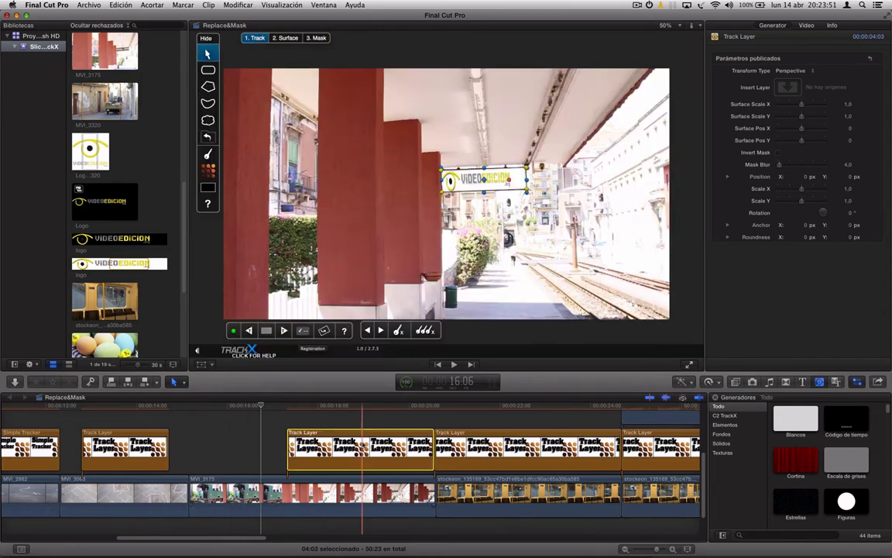
key("Delete")
left_click(264, 493)
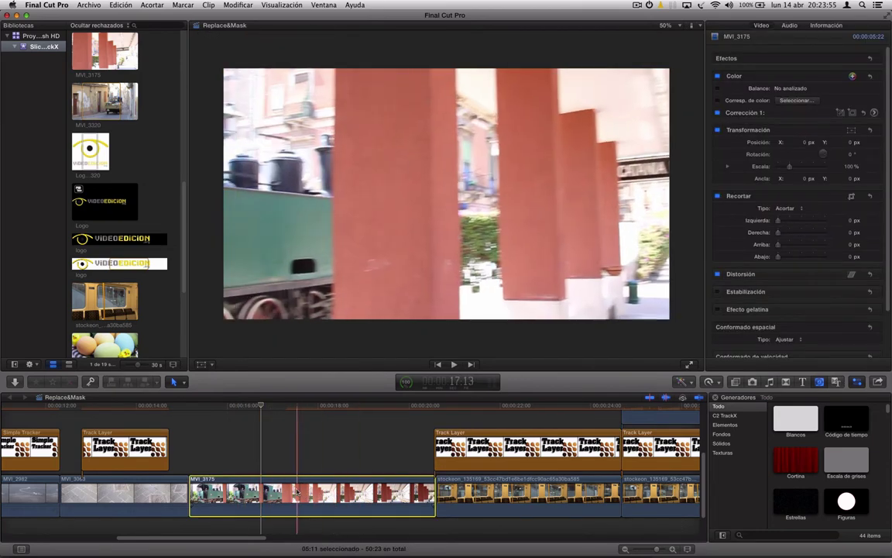
Step: Trim the next Track Layer's left edge to the train-interior clip's start
left_click_drag(226, 539, 272, 545)
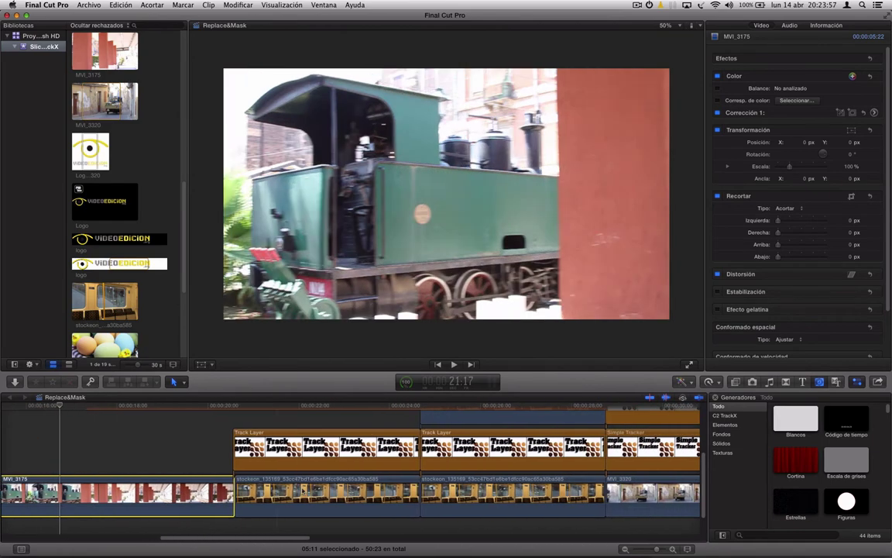
left_click(240, 453)
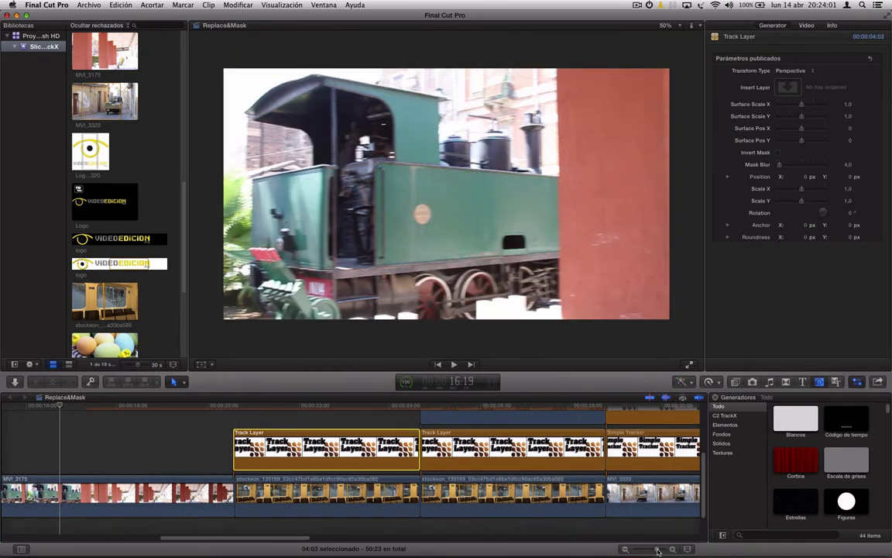
key("super+equal")
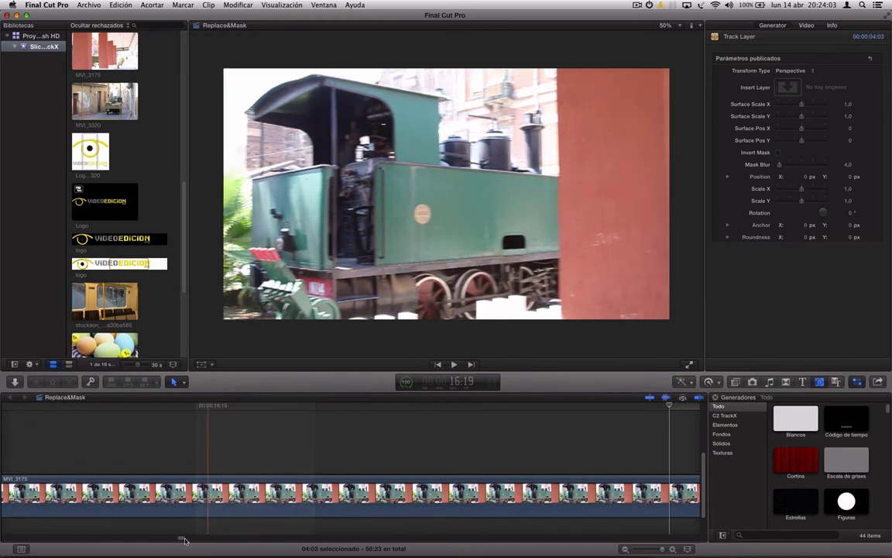
left_click_drag(181, 537, 224, 541)
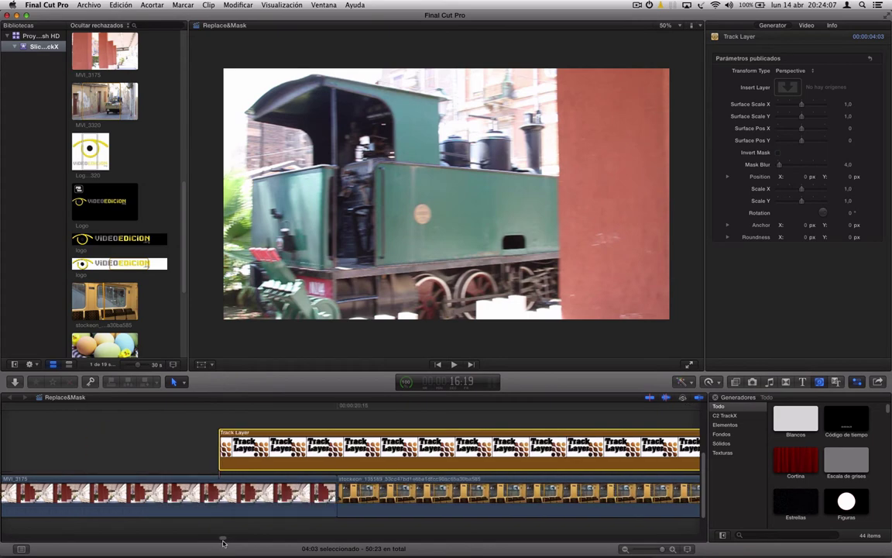
left_click(218, 478)
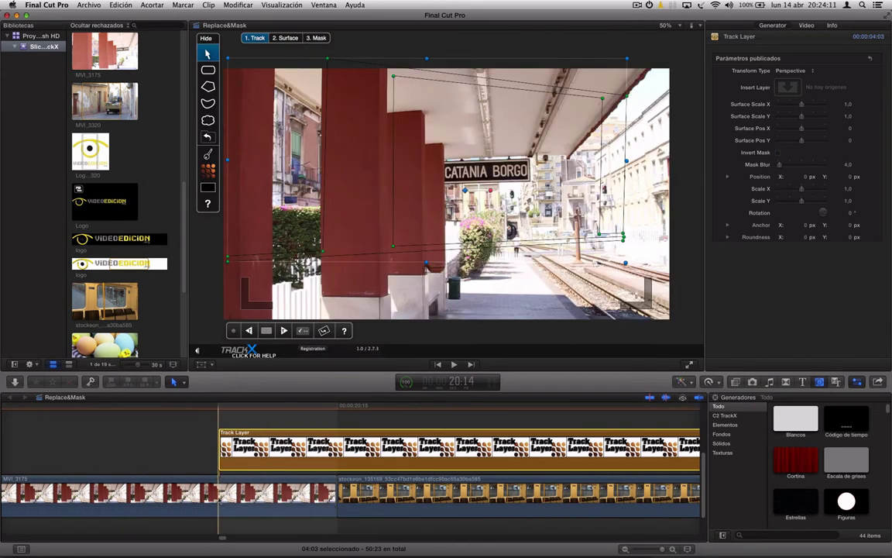
left_click_drag(221, 448, 341, 457)
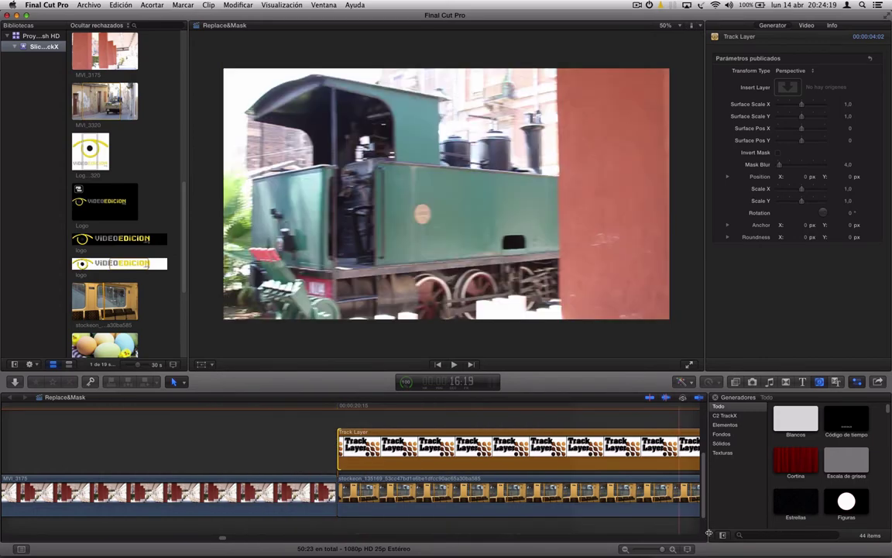
left_click_drag(665, 550, 657, 550)
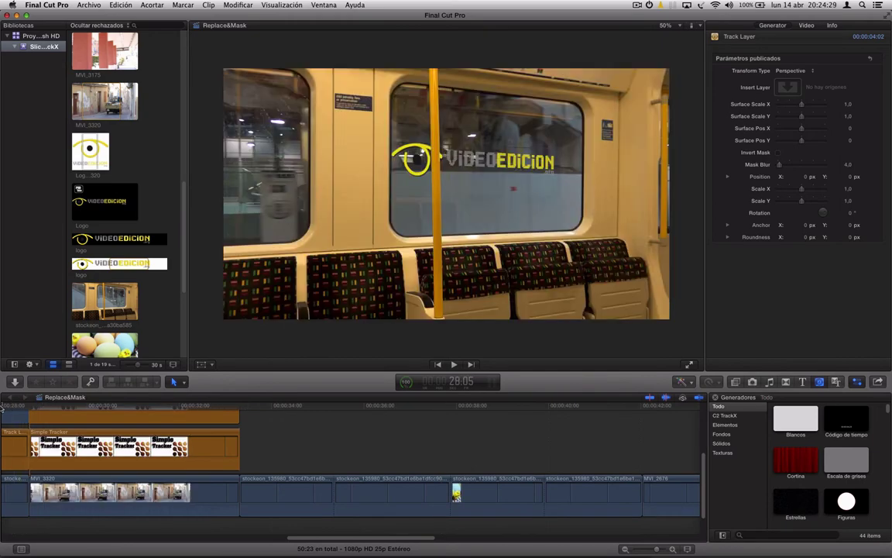
left_click_drag(392, 537, 285, 540)
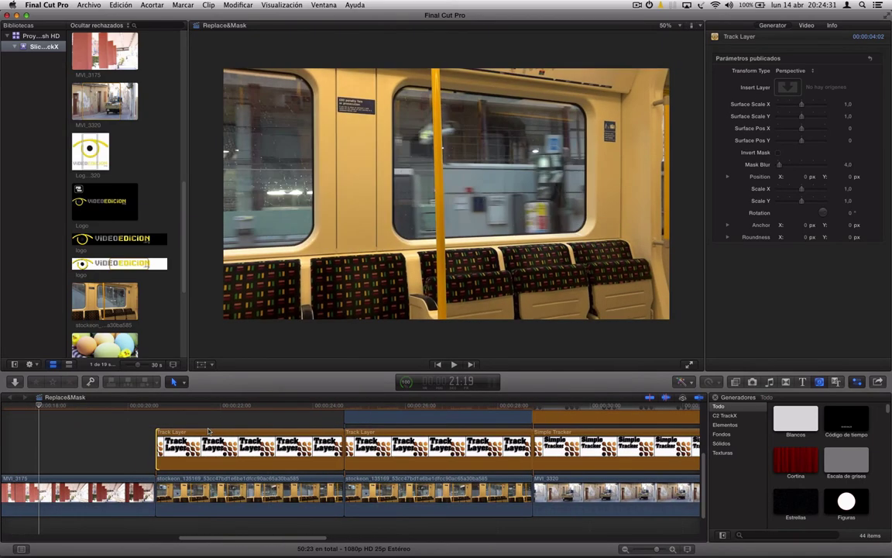
Step: Play the train-interior Track Layer, then track forward from its first frame and stop partway
left_click(225, 458)
key("space")
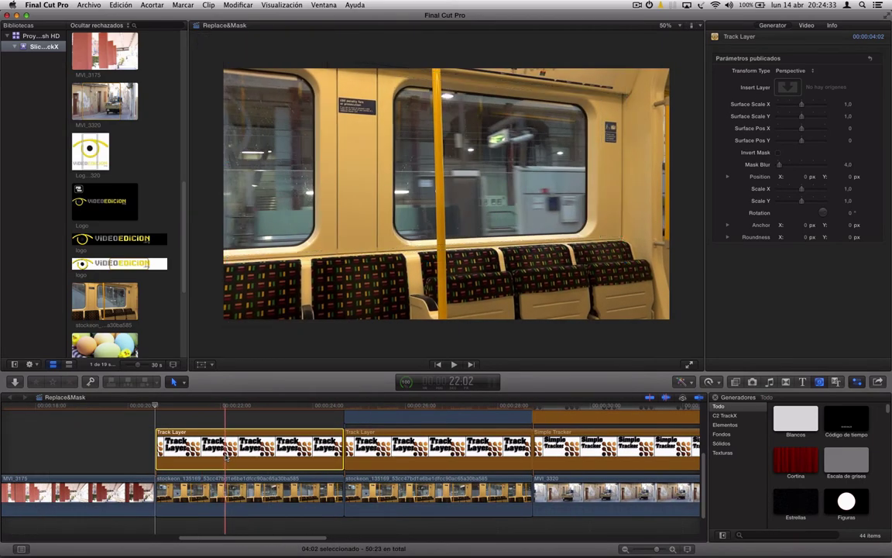
key("space")
key("Up")
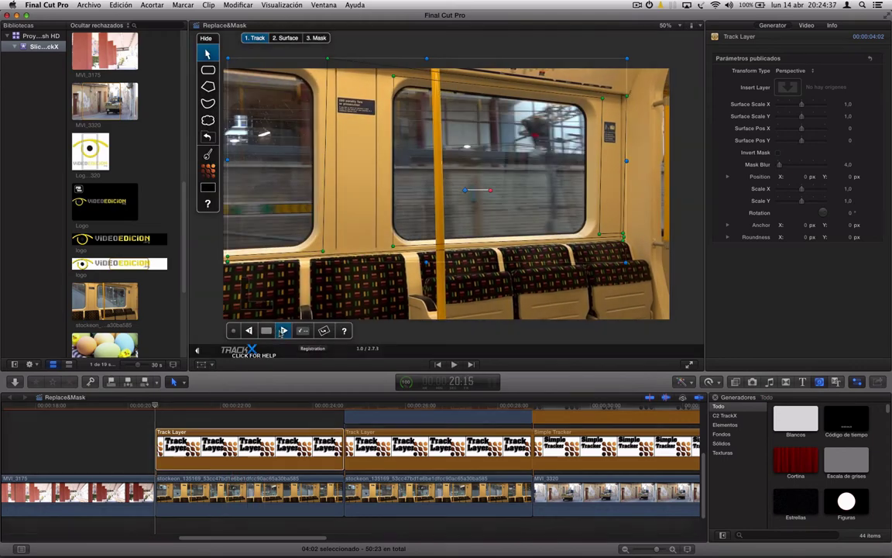
left_click(282, 330)
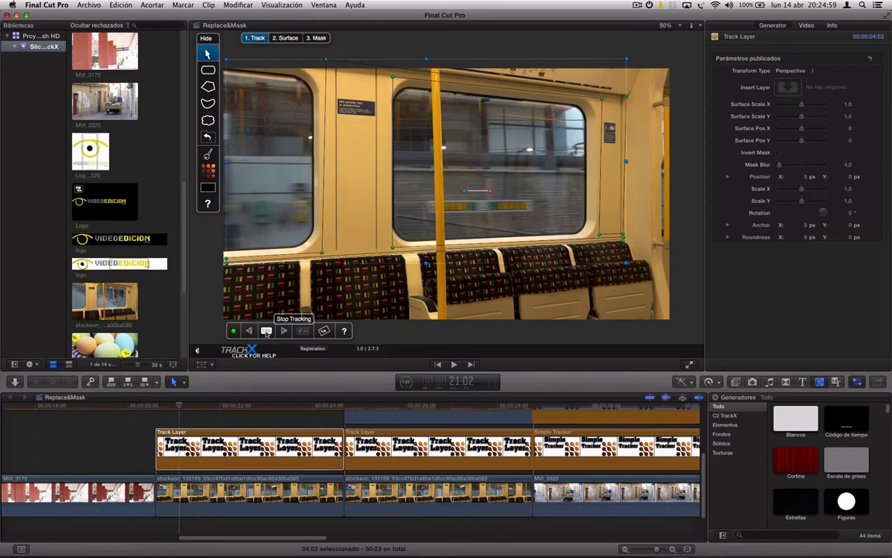
left_click(267, 330)
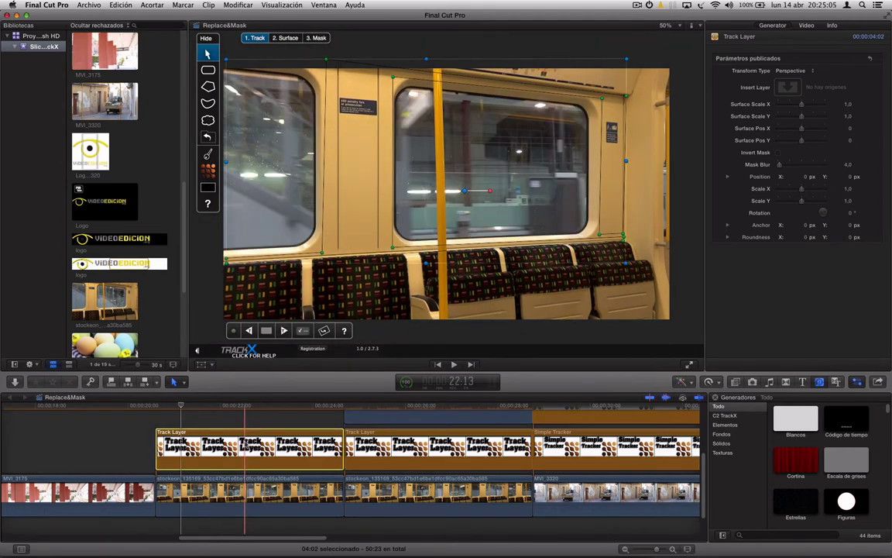
left_click(233, 331)
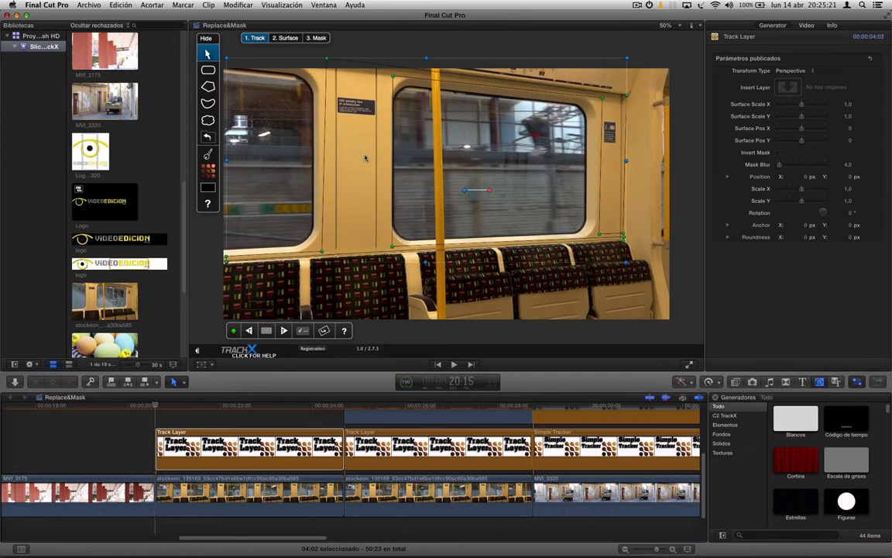
Step: Align the tracking shape's corners with the train window frame
left_click_drag(363, 157, 362, 157)
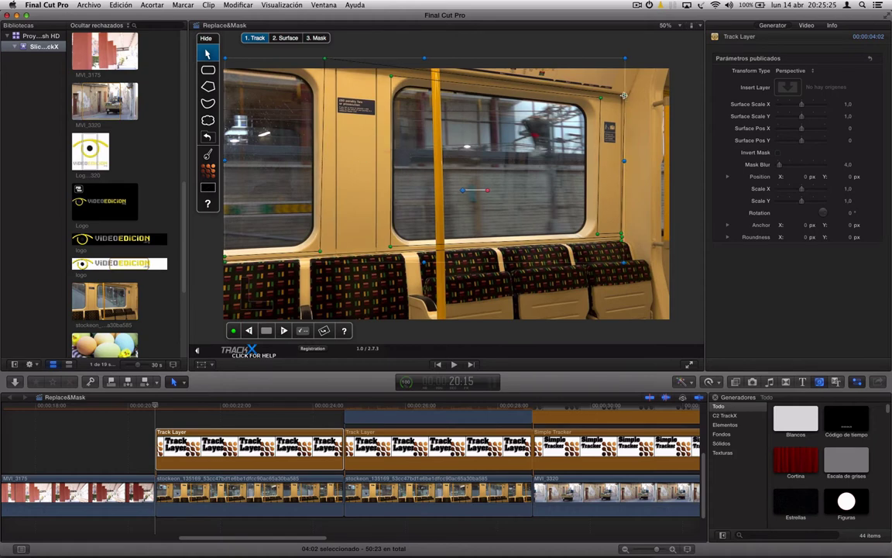
left_click_drag(624, 94, 622, 94)
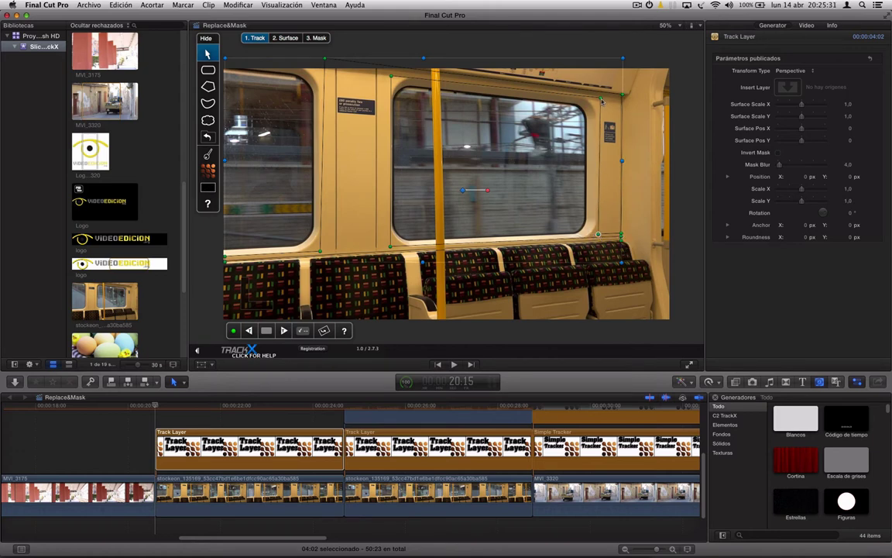
left_click_drag(602, 100, 598, 98)
left_click_drag(325, 61, 321, 59)
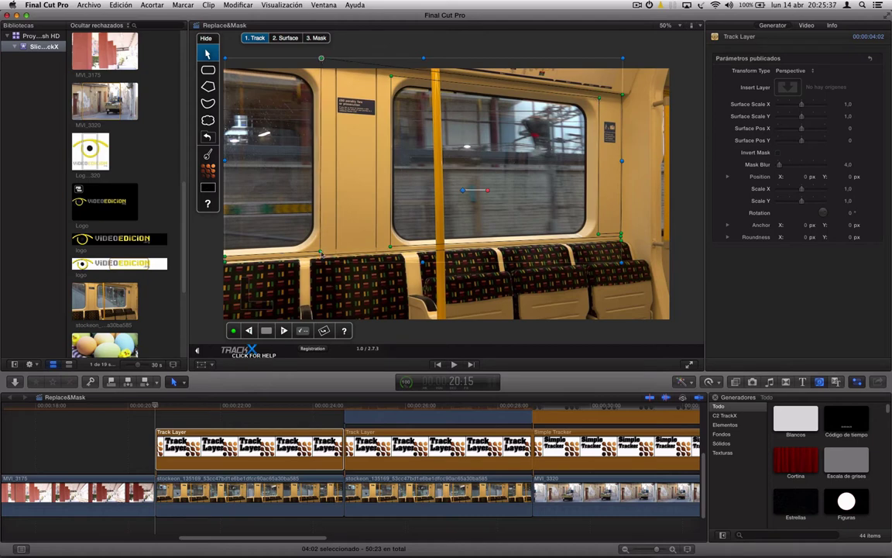
left_click_drag(322, 253, 321, 251)
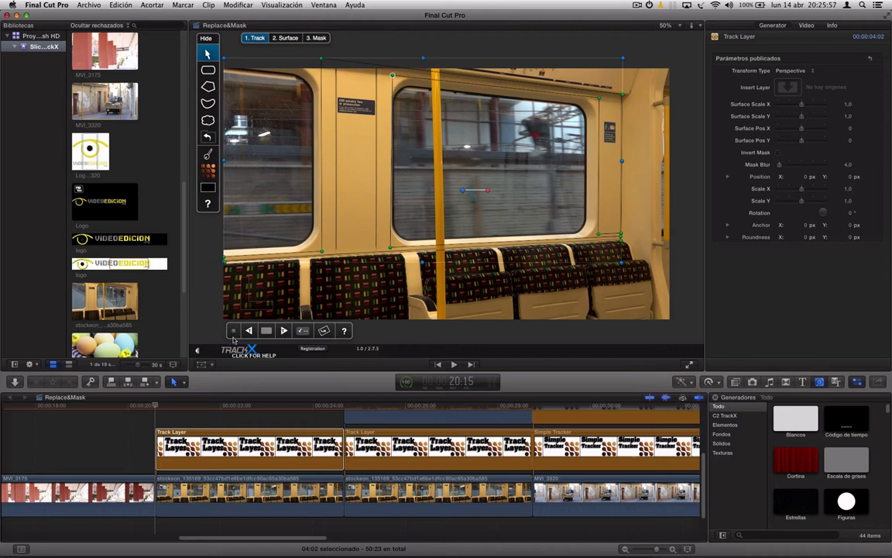
Step: Track the window forward through the clip and scrub back near its start to review
left_click(283, 331)
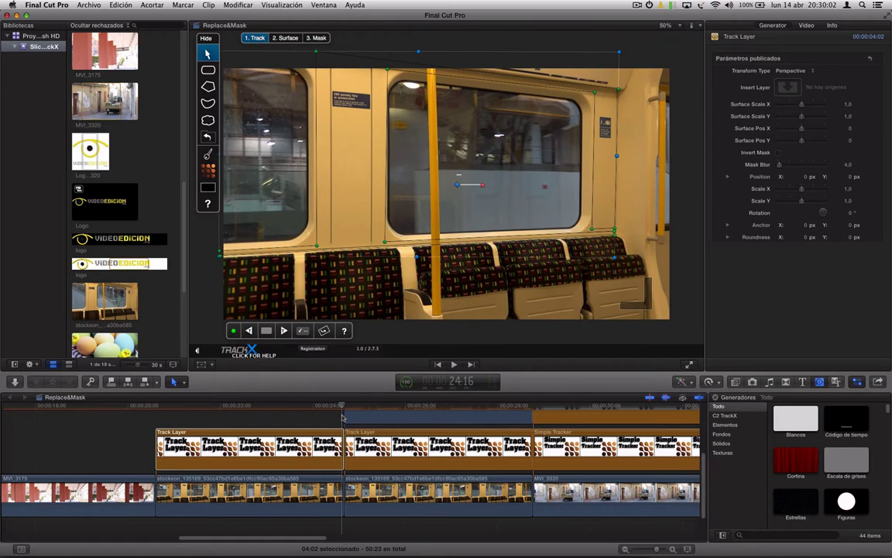
left_click_drag(342, 408, 196, 410)
left_click_drag(198, 410, 166, 413)
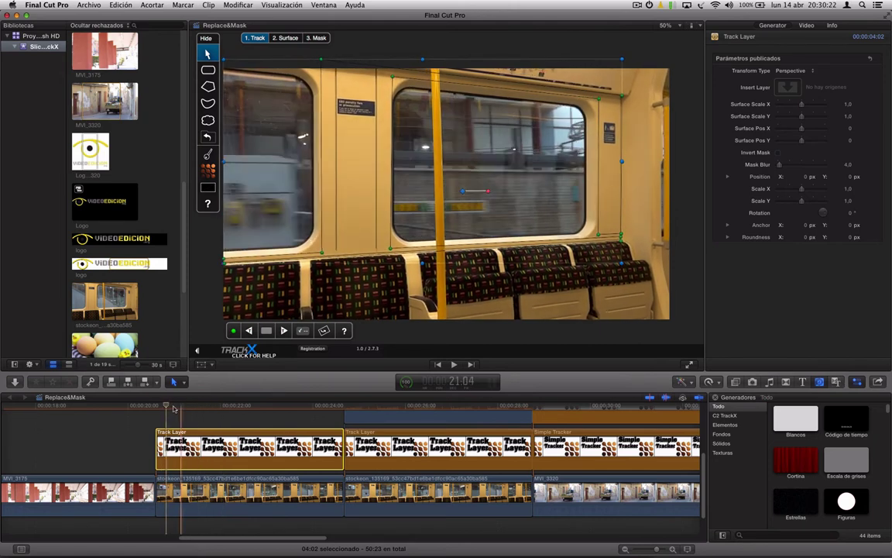
left_click_drag(166, 412, 179, 406)
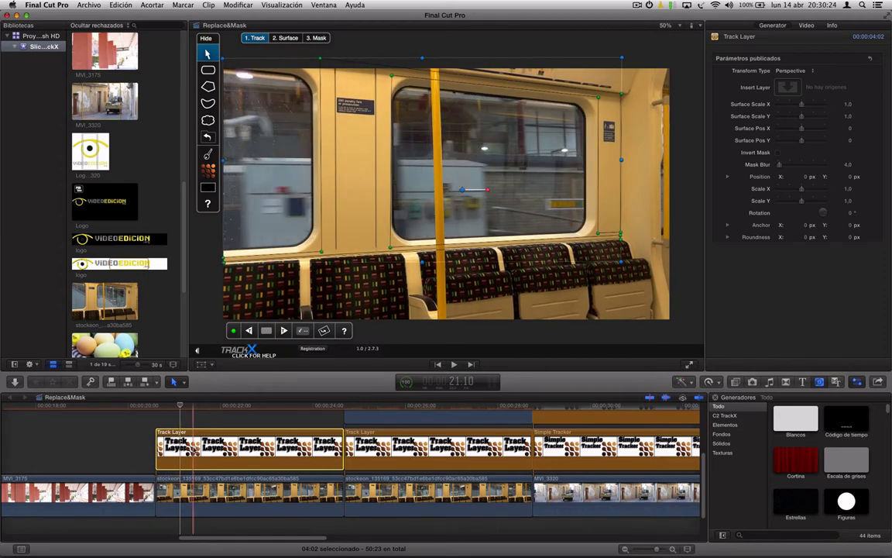
Step: Pick MVI_2982 from the browser for the Insert Layer well and apply it
left_click(790, 88)
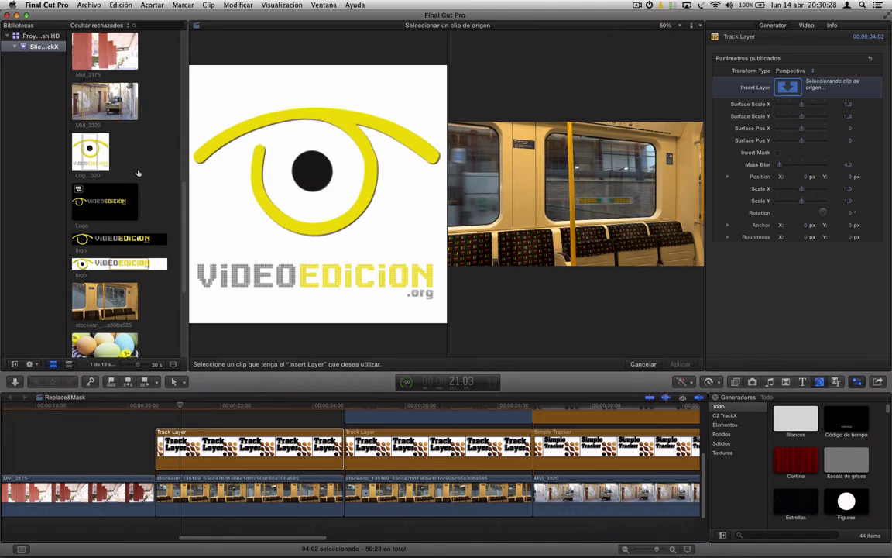
scroll(150, 213, "down", 3)
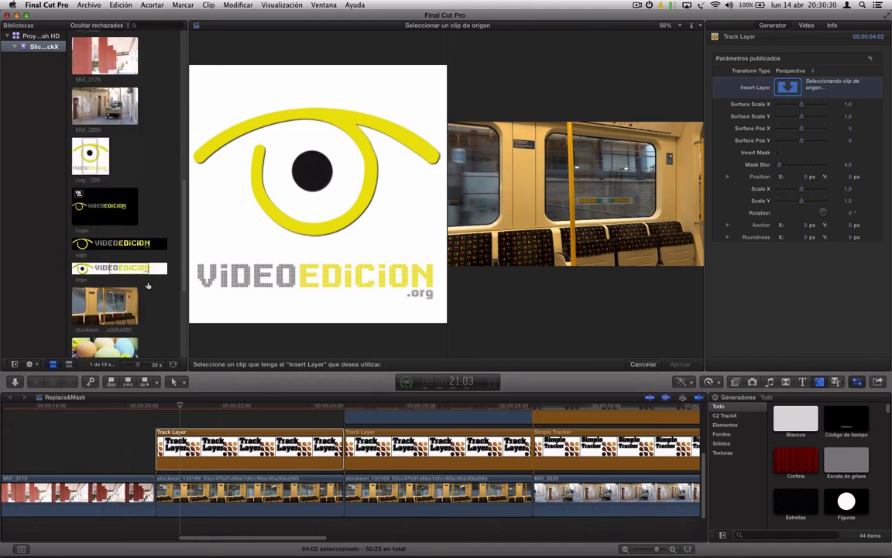
scroll(148, 263, "up", 5)
scroll(139, 232, "up", 2)
left_click(99, 92)
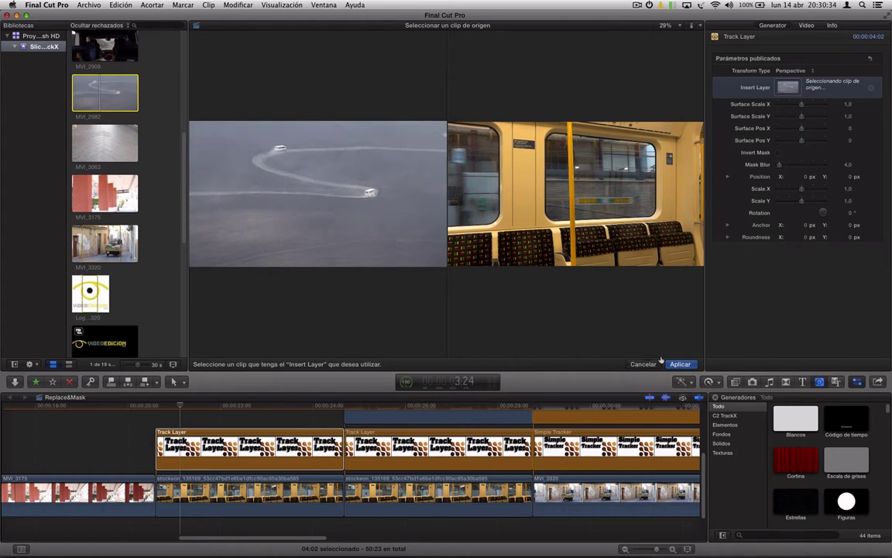
left_click(680, 364)
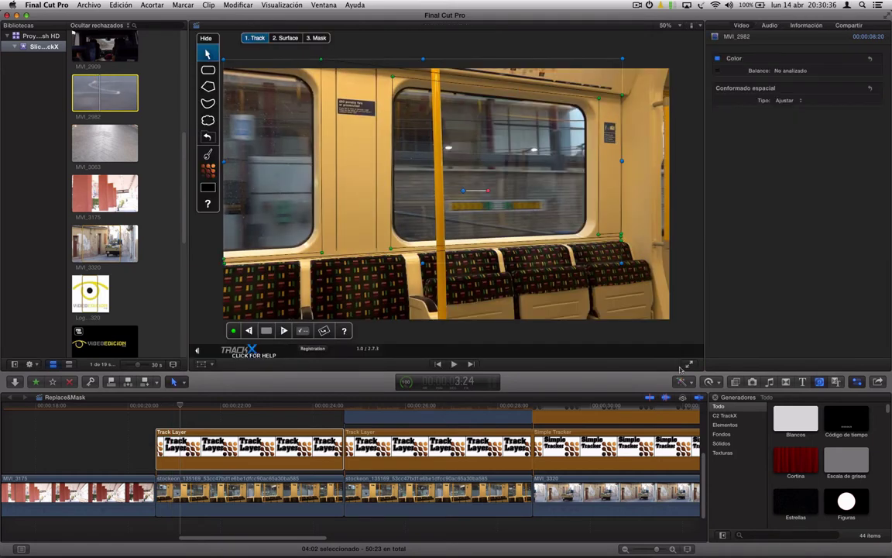
Step: Drag and fine-tune the MVI_2982 surface's four corners onto the train window's corners
left_click(287, 39)
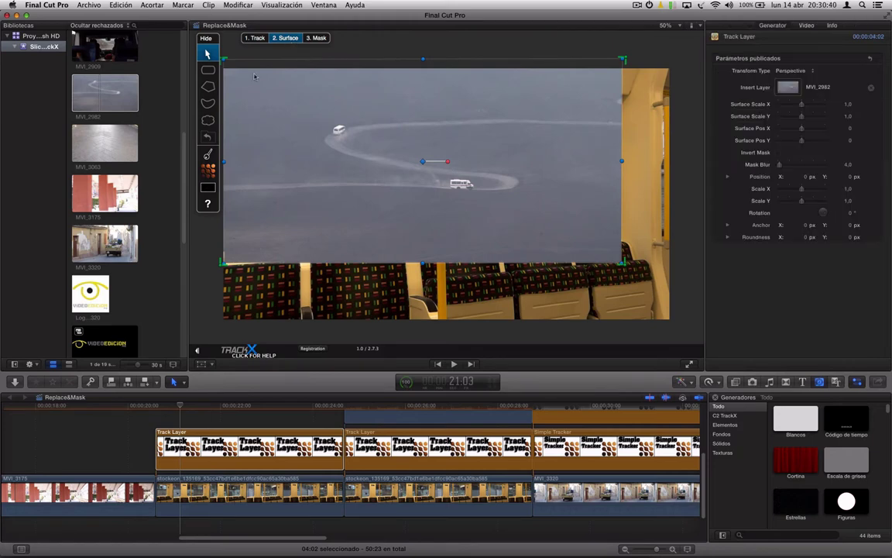
left_click_drag(224, 61, 395, 120)
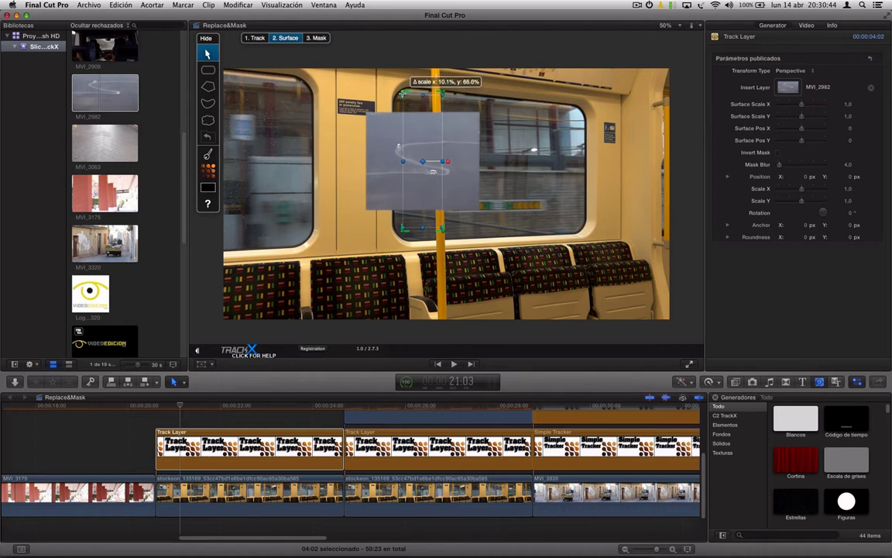
left_click_drag(394, 120, 398, 241)
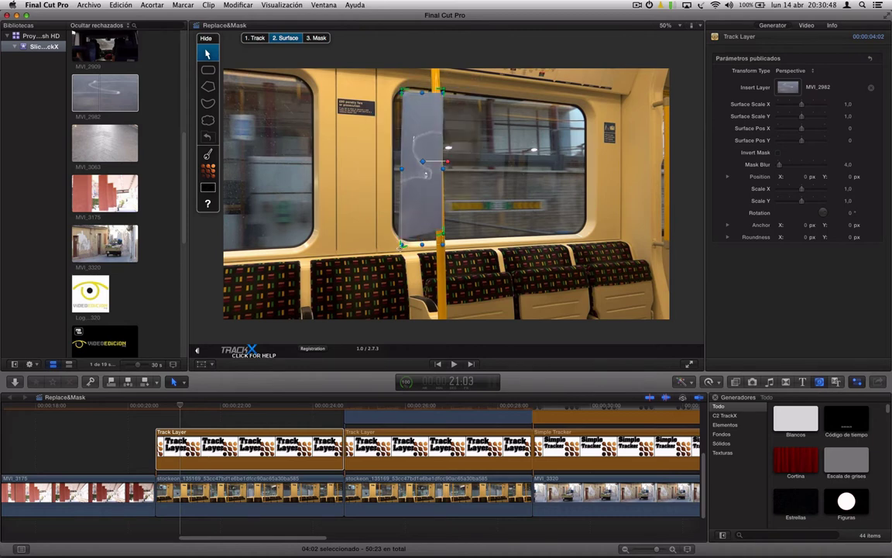
left_click_drag(397, 241, 580, 230)
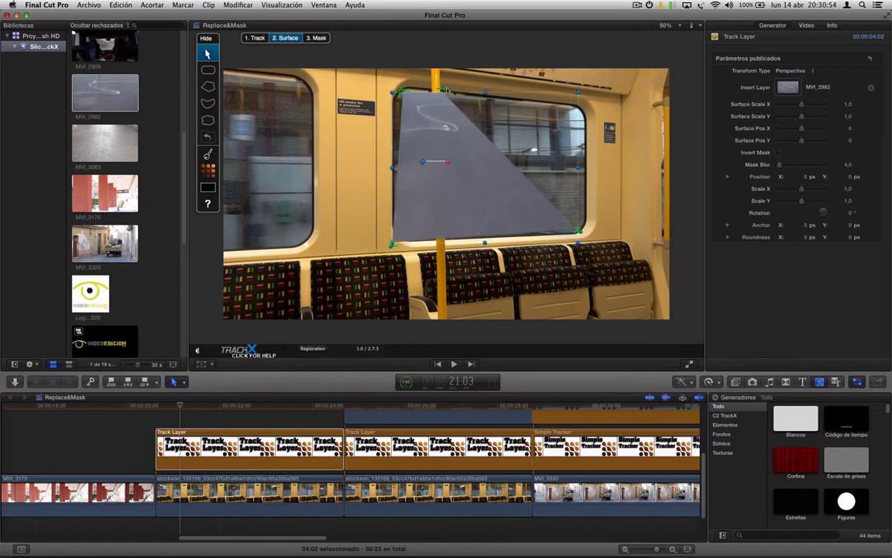
left_click_drag(447, 90, 585, 103)
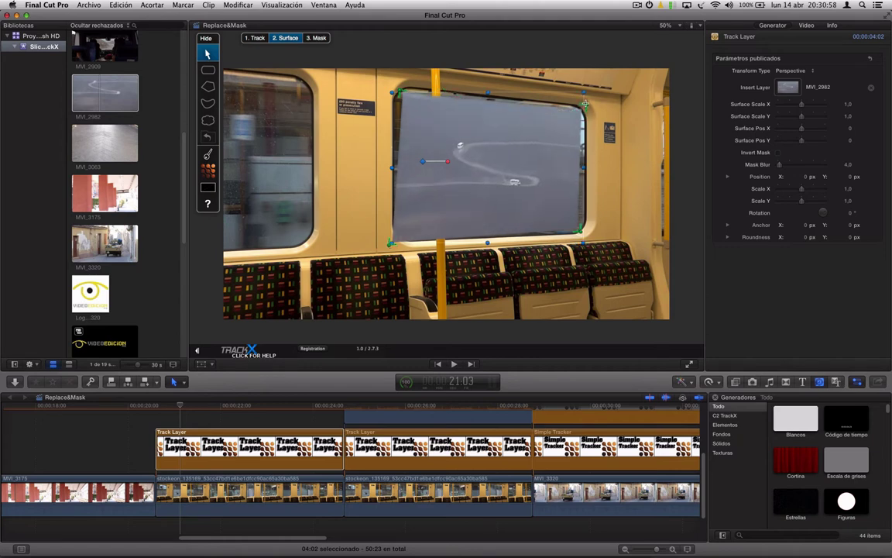
left_click_drag(580, 230, 587, 230)
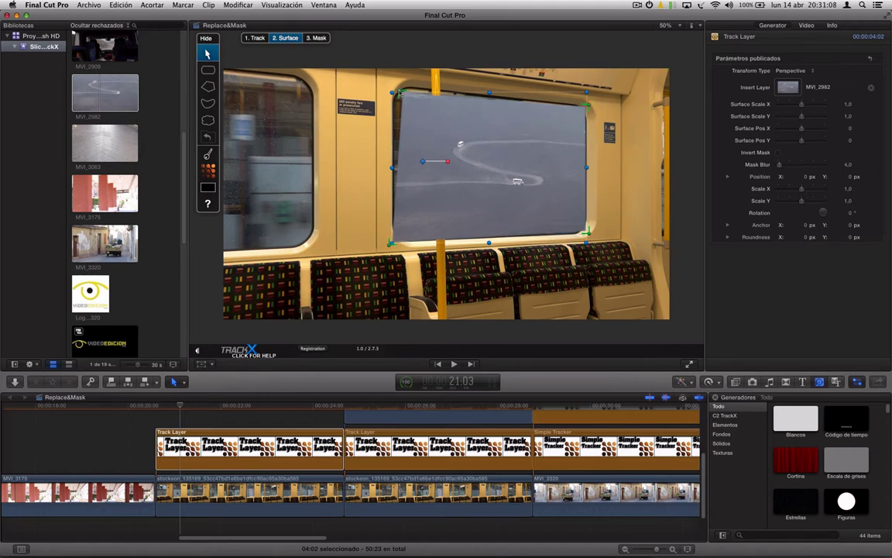
left_click_drag(394, 91, 392, 81)
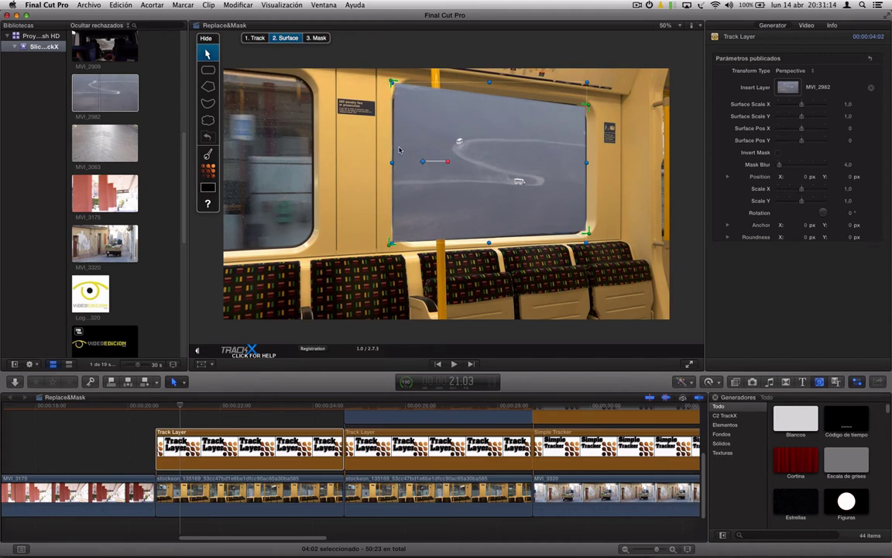
left_click_drag(391, 246, 394, 242)
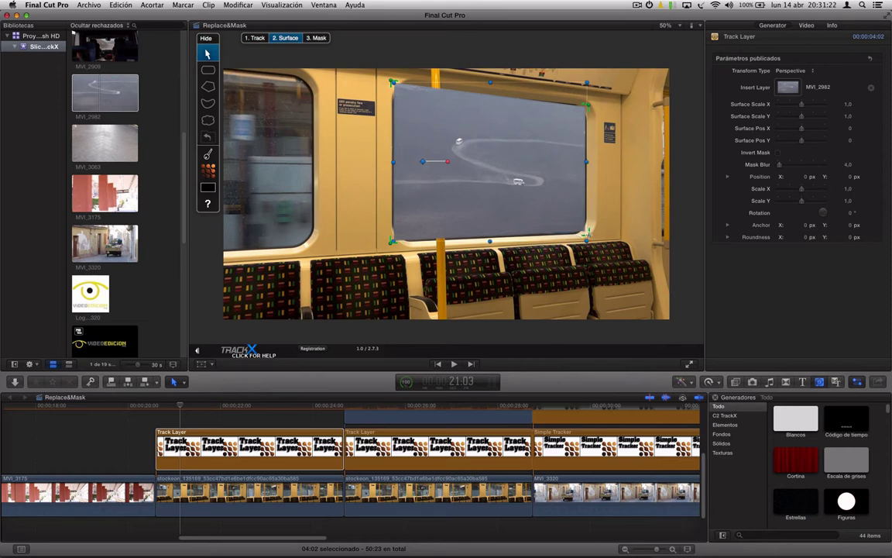
left_click_drag(589, 230, 588, 234)
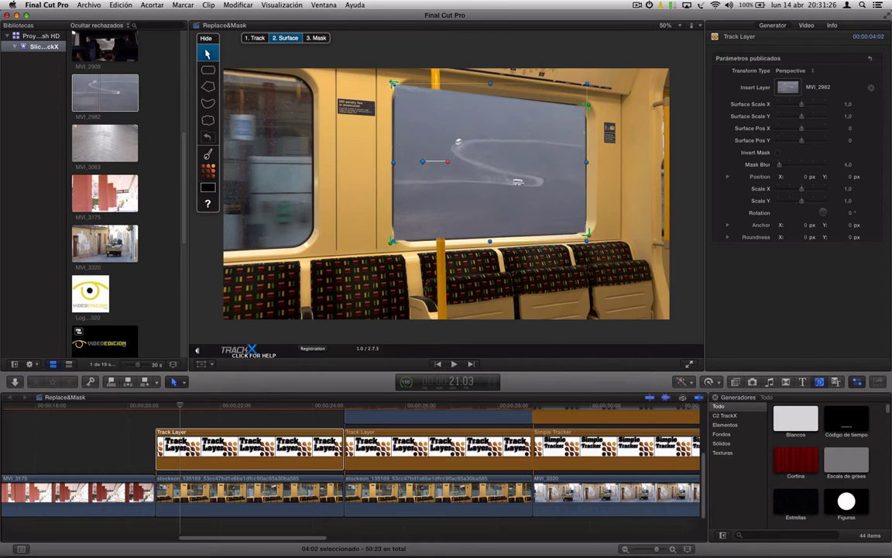
left_click_drag(394, 83, 394, 85)
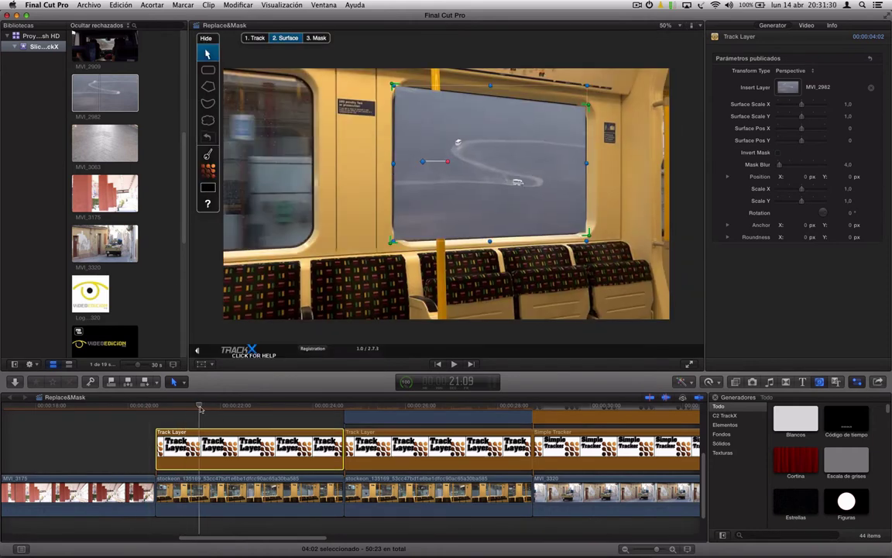
Step: Scrub ahead to confirm the footage stays aligned, then move to TrackX's Mask step
left_click(214, 408)
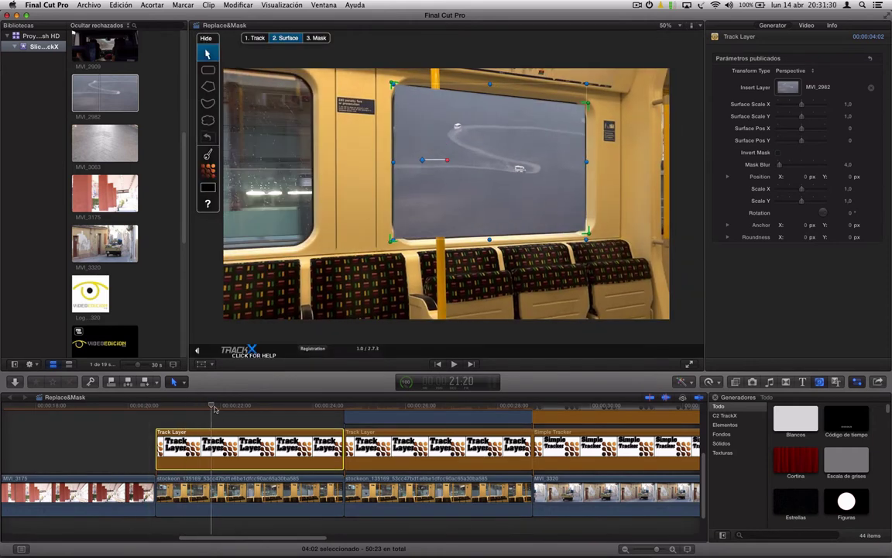
mouse_move(215, 408)
left_mouse_down()
mouse_move(274, 406)
mouse_move(217, 406)
left_mouse_up()
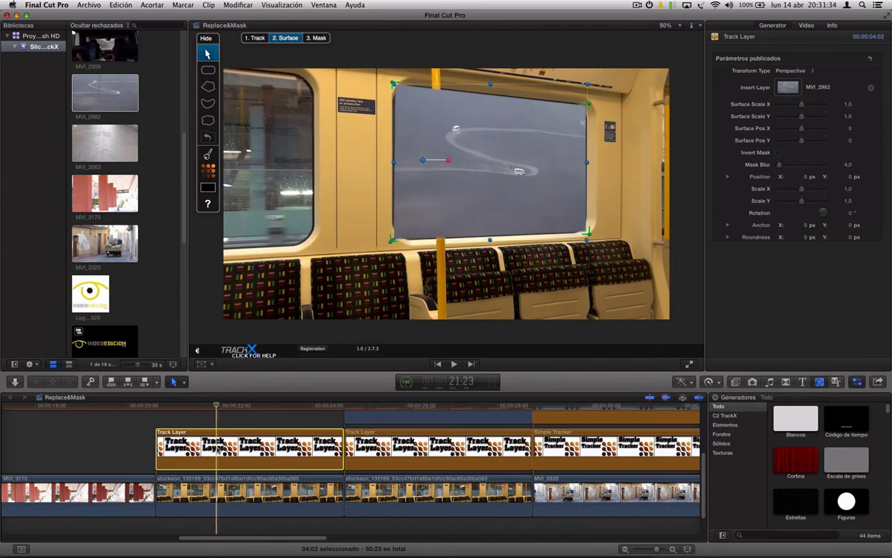
left_click(313, 37)
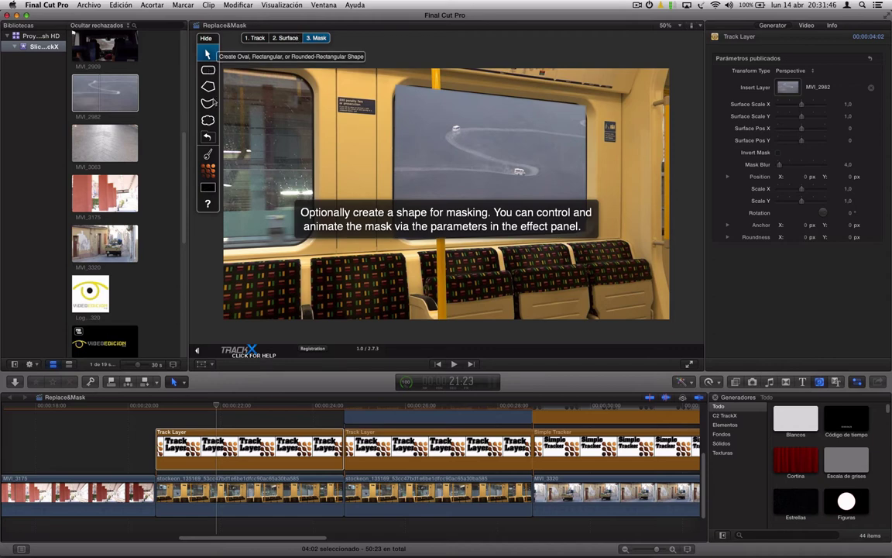
Step: Draw a freehand mask tracing the window's left, bottom and right edges and corners, closing at the start
left_click(207, 69)
left_click(207, 103)
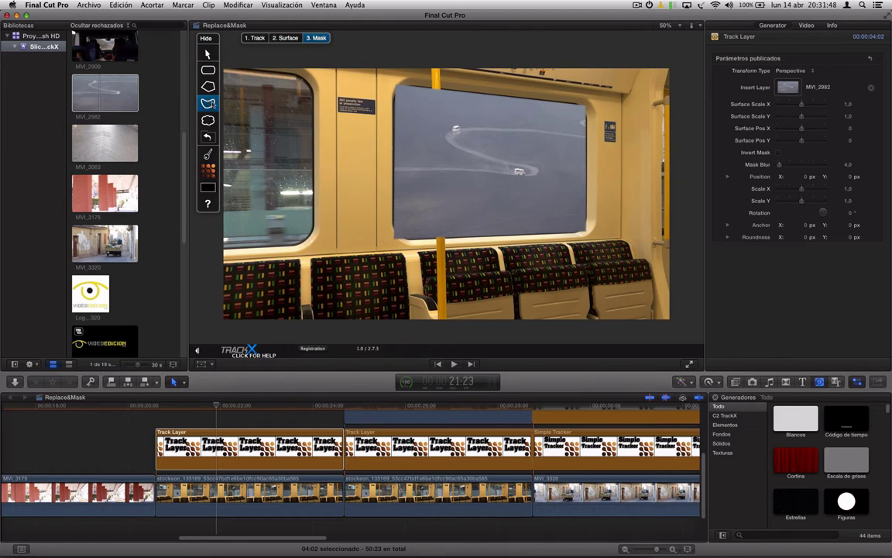
left_click_drag(406, 88, 414, 239)
left_click(575, 233)
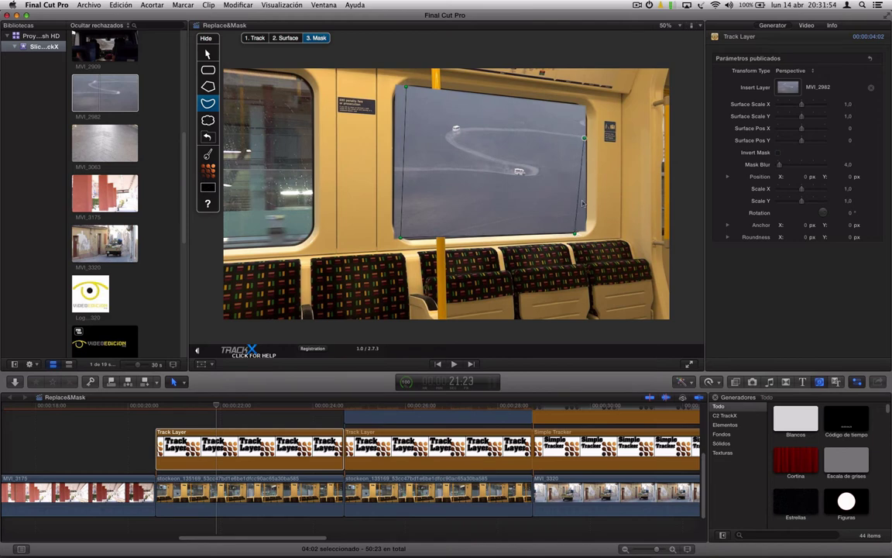
left_click(584, 223)
left_click(586, 117)
left_click(578, 103)
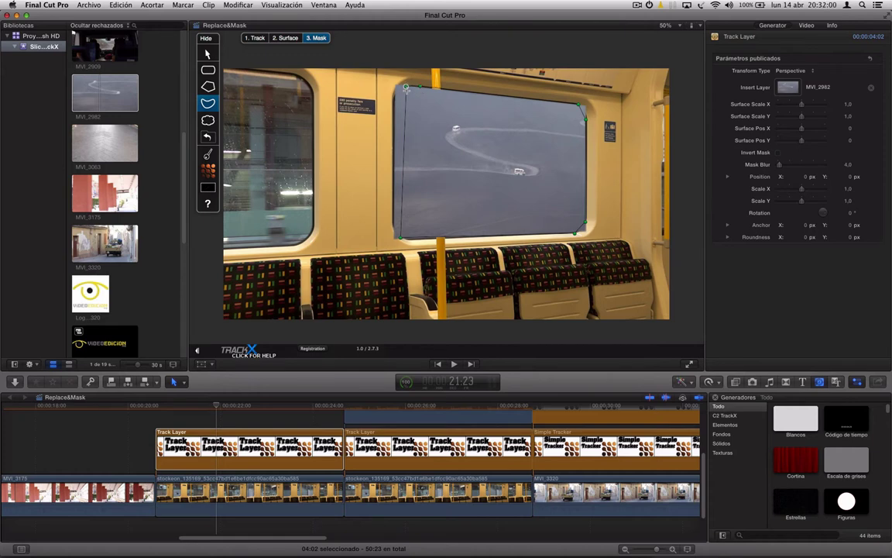
left_click(406, 89)
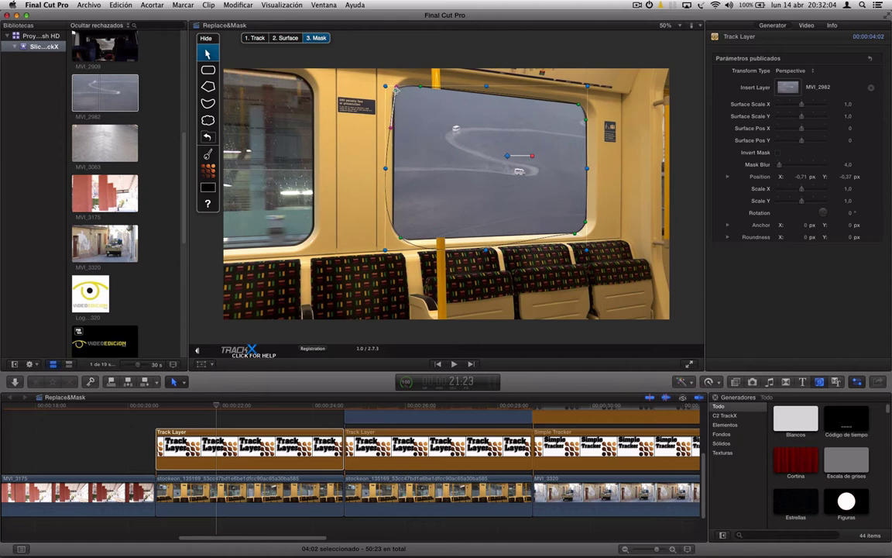
Step: Adjust the mask's top edge and move its bottom-left point onto the window corner
left_click_drag(396, 89, 402, 91)
left_click_drag(424, 89, 409, 86)
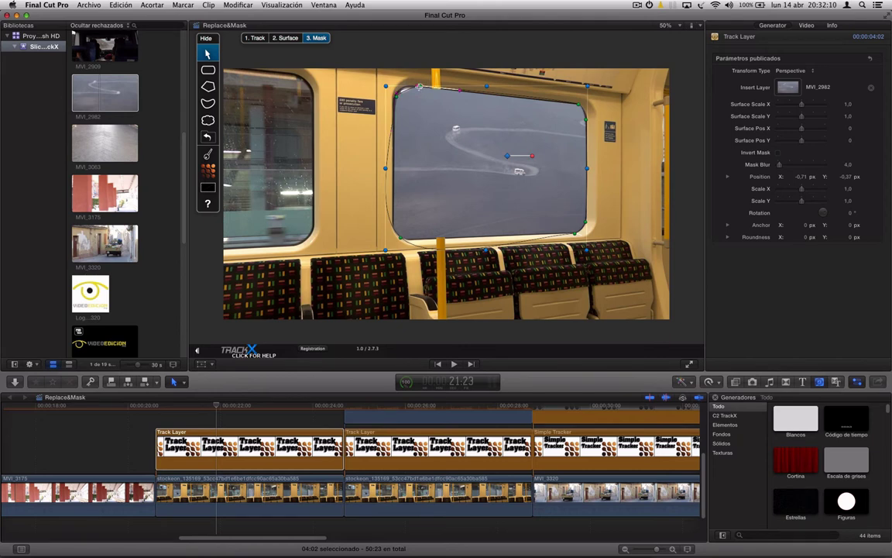
left_click(401, 239)
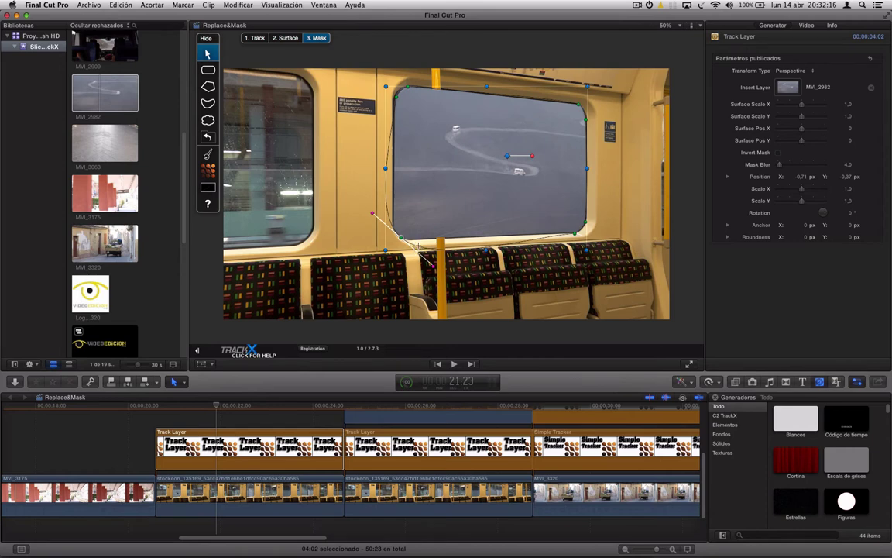
left_click_drag(401, 239, 396, 233)
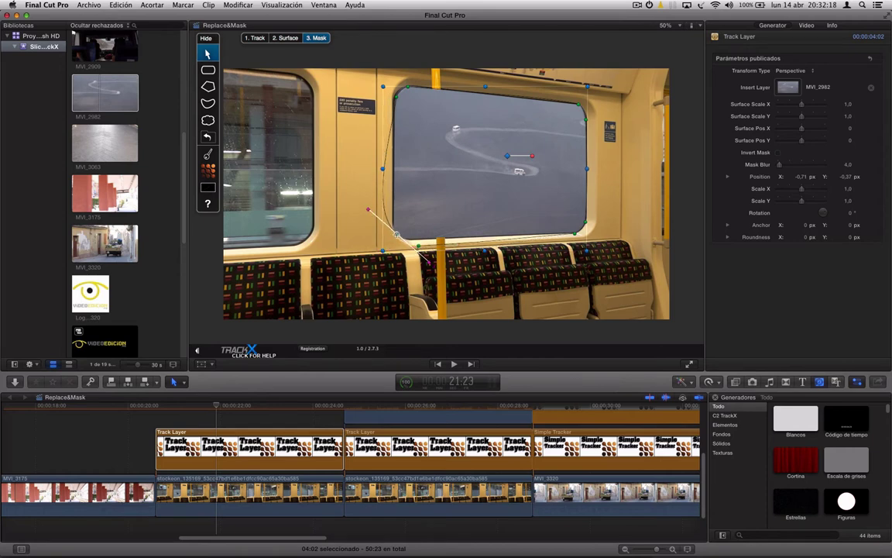
left_click_drag(367, 209, 374, 210)
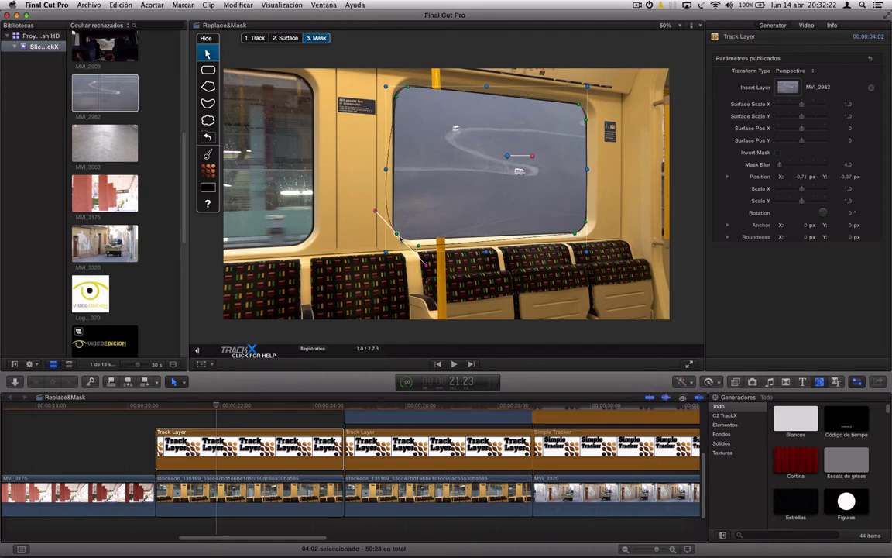
left_click(396, 233)
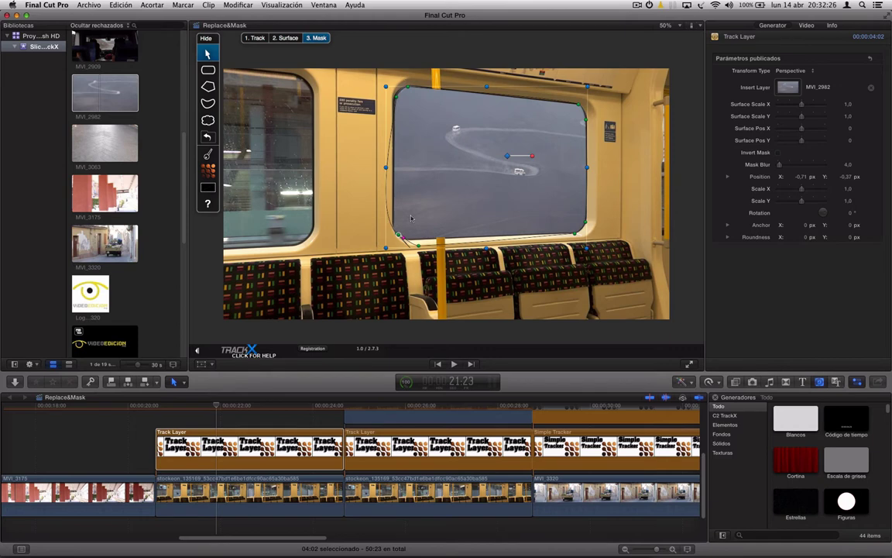
Step: Shape the bezier handles to round the mask's bottom-left corner to the window
left_click(418, 247)
left_click_drag(408, 244, 399, 233)
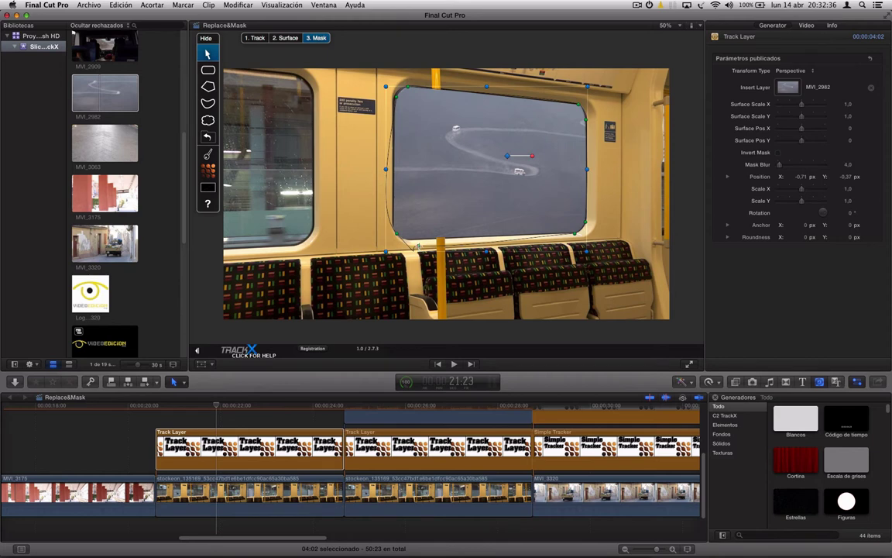
left_click_drag(399, 234, 419, 248)
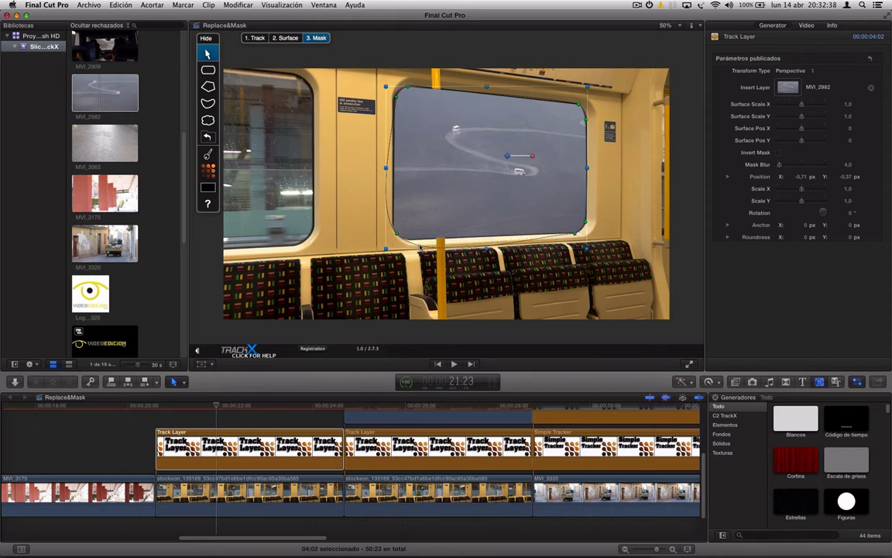
left_click(420, 247)
mouse_move(416, 246)
left_mouse_down()
mouse_move(414, 256)
mouse_move(404, 244)
left_mouse_up()
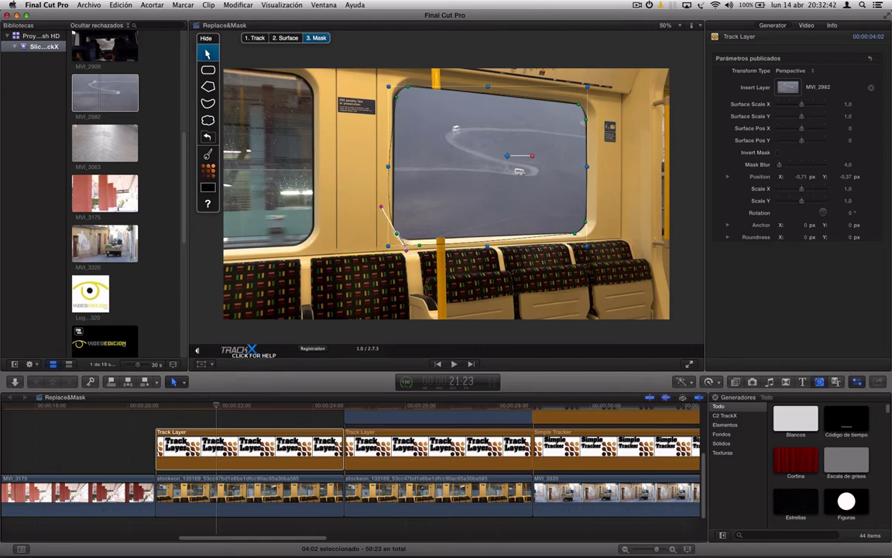
left_click_drag(378, 209, 390, 215)
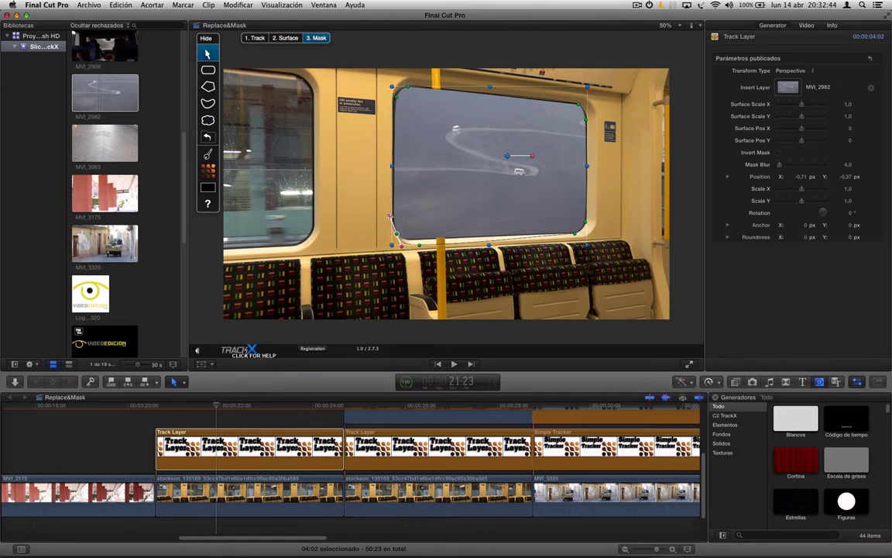
left_click_drag(419, 246, 418, 239)
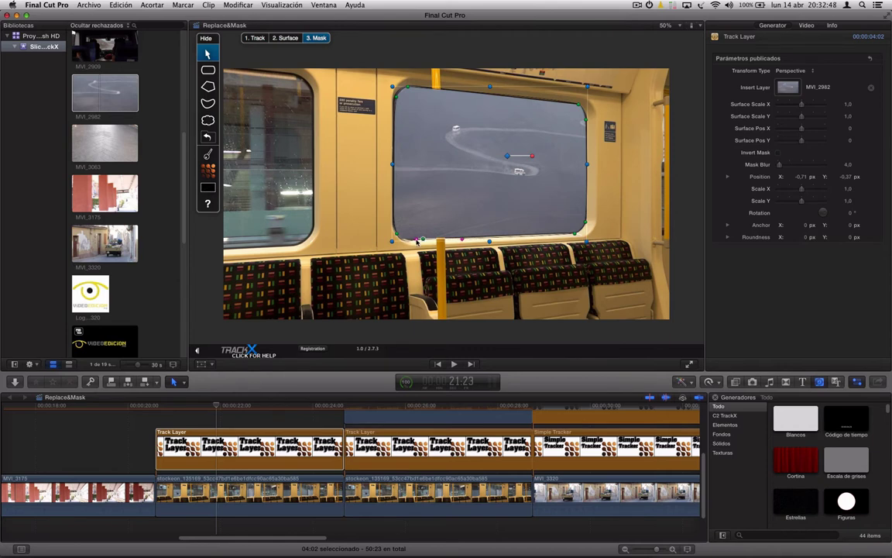
mouse_move(416, 241)
left_mouse_down()
mouse_move(406, 250)
mouse_move(400, 241)
left_mouse_up()
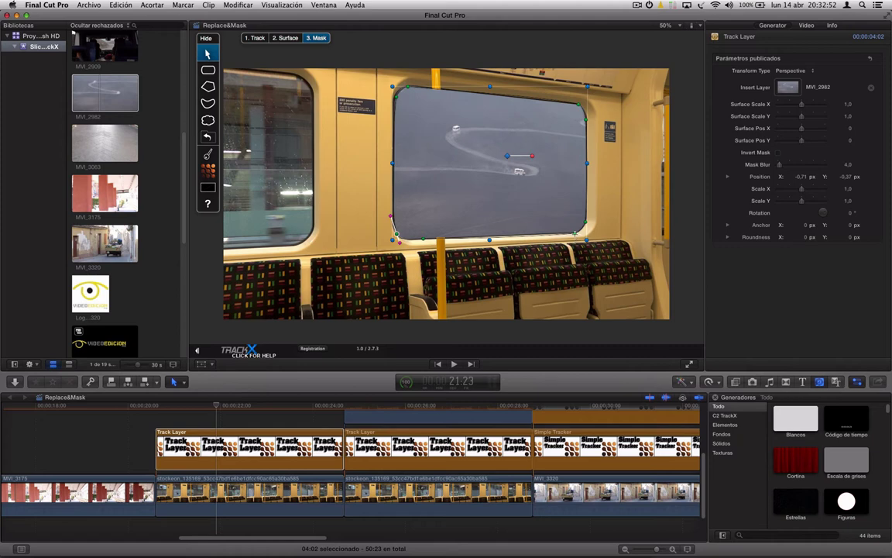
Step: Round the mask's top-right and bottom-right corners to fit the window frame
left_click(538, 239)
left_click(578, 104)
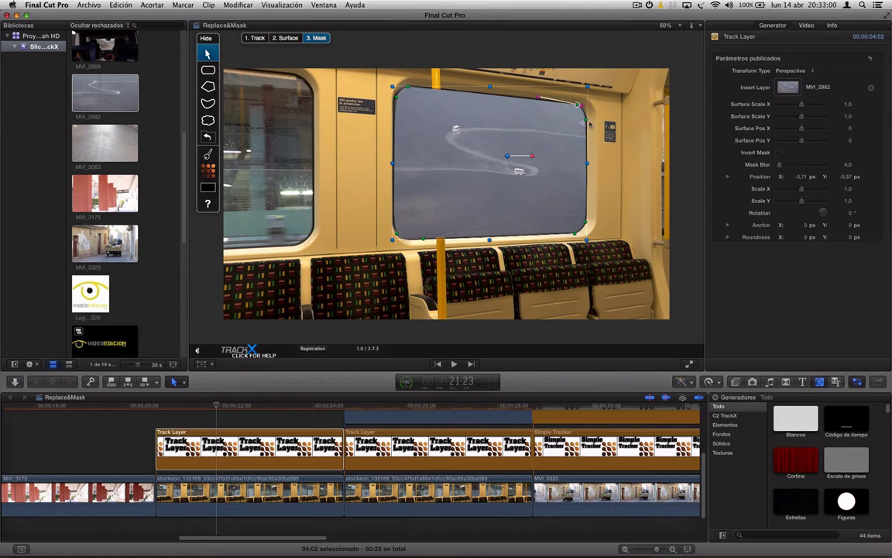
left_click_drag(587, 118, 588, 147)
left_click_drag(587, 205, 585, 195)
left_click(637, 5)
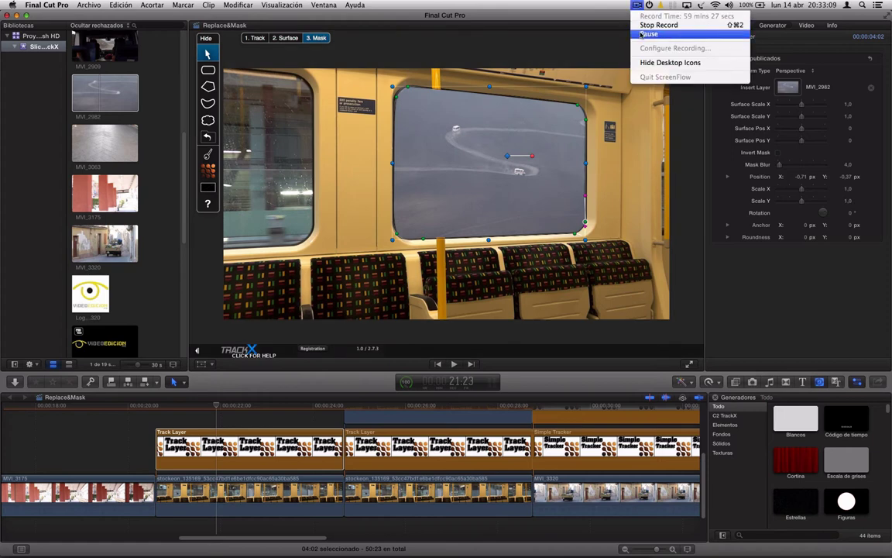
left_click(643, 26)
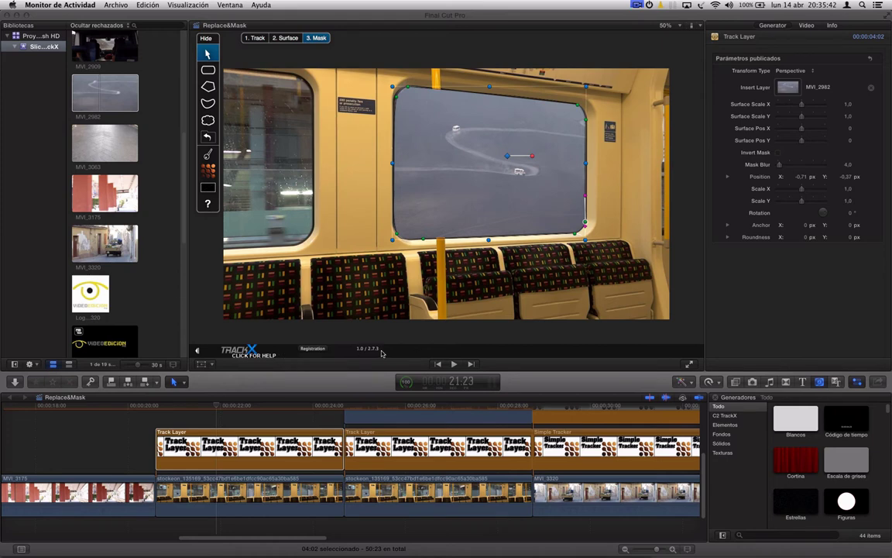
left_click(656, 6)
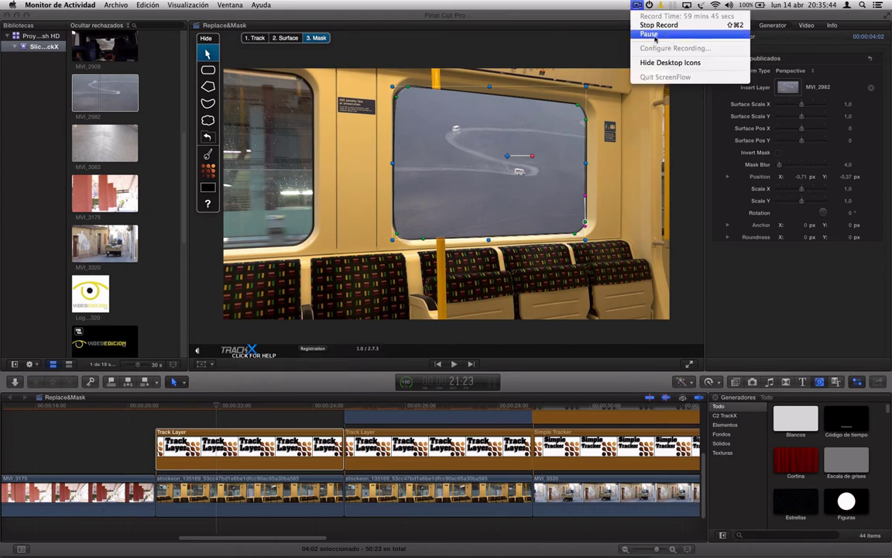
left_click(618, 32)
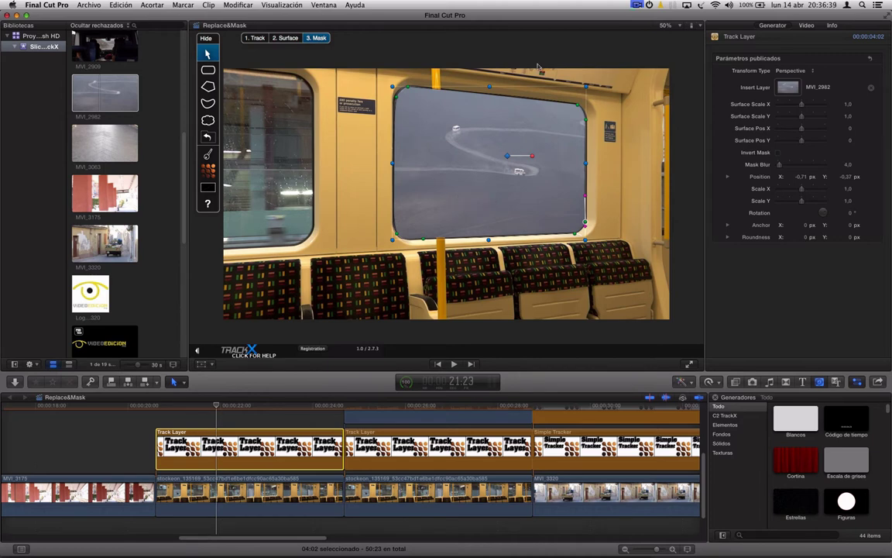
left_click(778, 154)
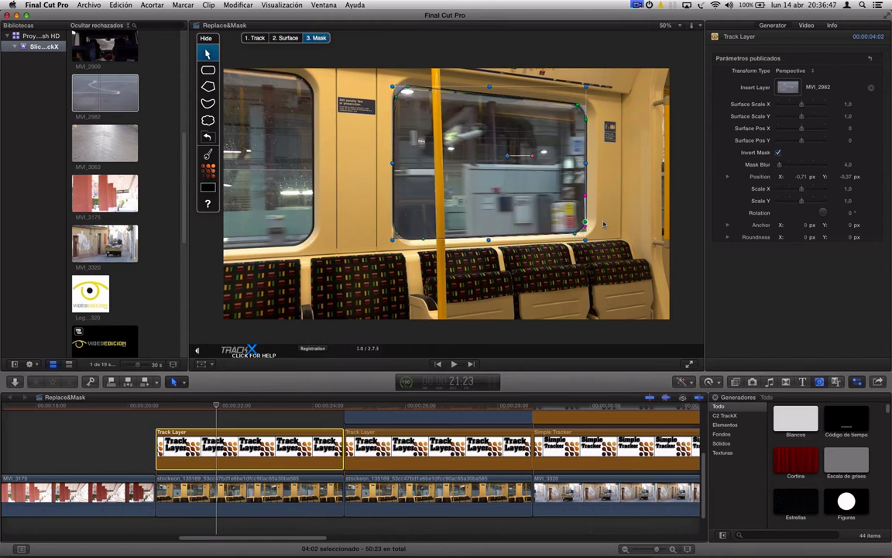
left_click(778, 154)
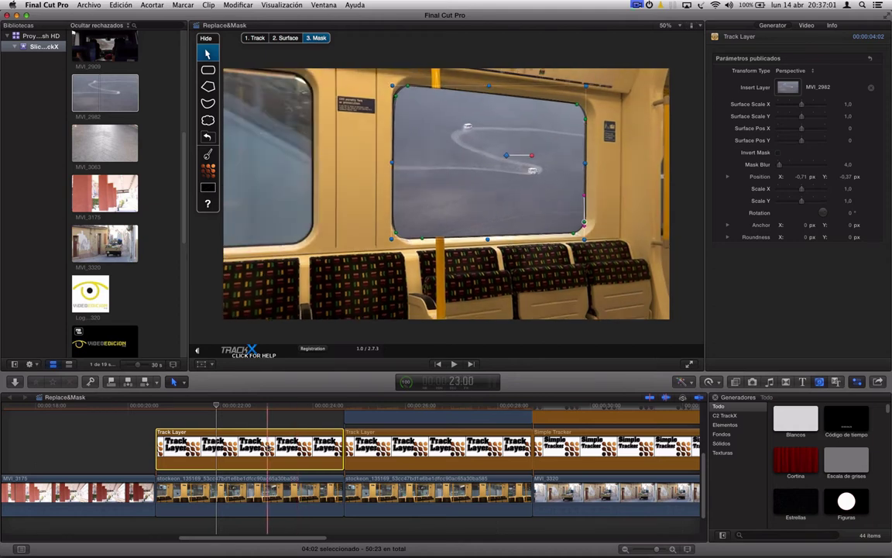
scroll(392, 453, "up", 2)
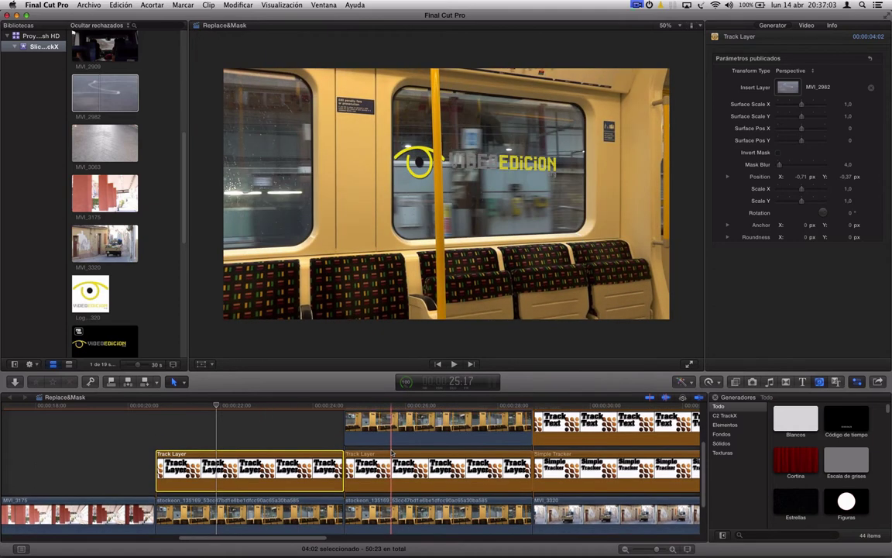
left_click(170, 405)
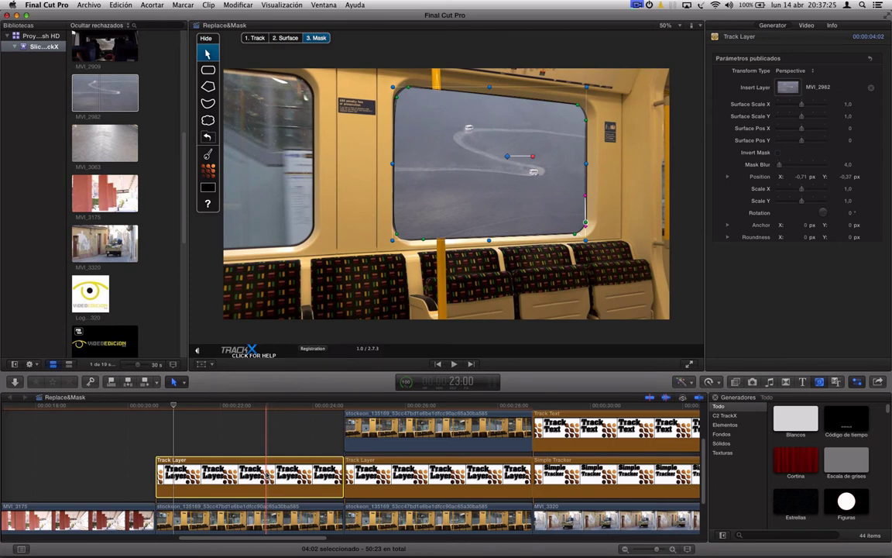
Step: Apply the C2 SliceX Shape Mask Layer effect to the stockeon train clip
left_click(735, 385)
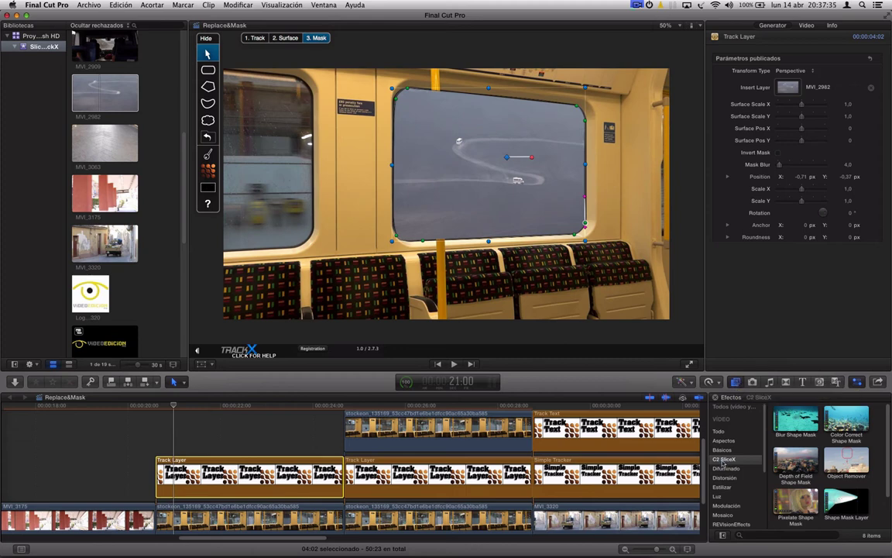
left_click(854, 504)
scroll(852, 495, "down", 1)
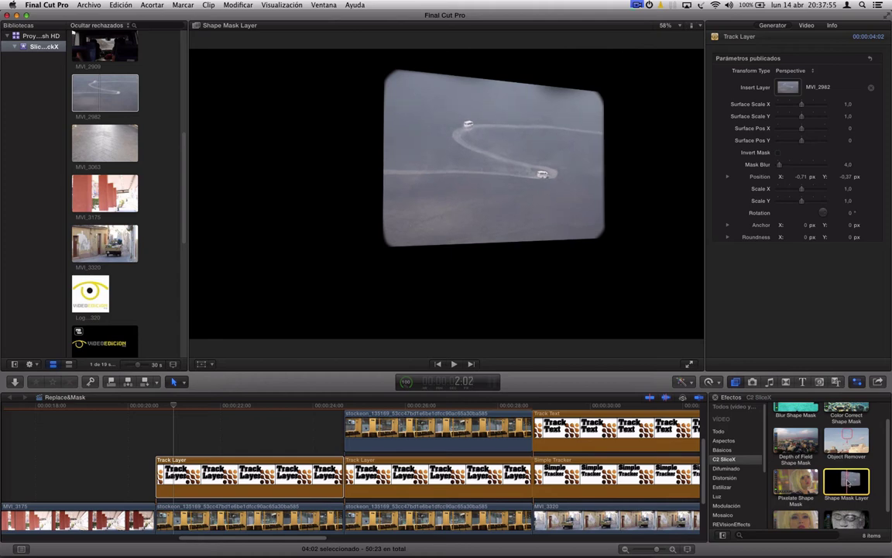
mouse_move(848, 482)
left_mouse_down()
mouse_move(236, 517)
mouse_move(233, 437)
left_mouse_up()
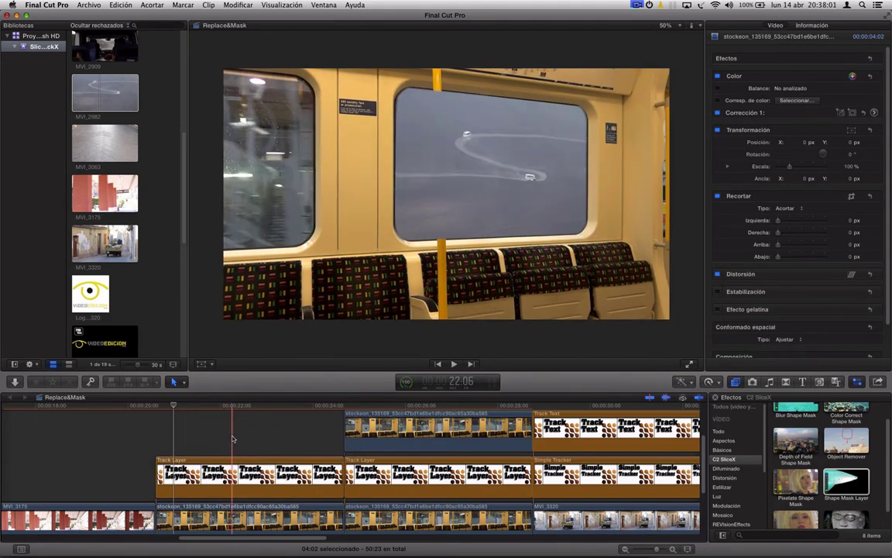
Step: Try placing the stockeon clip copy above the storyline, undoing one misplaced move
scroll(234, 438, "down", 5)
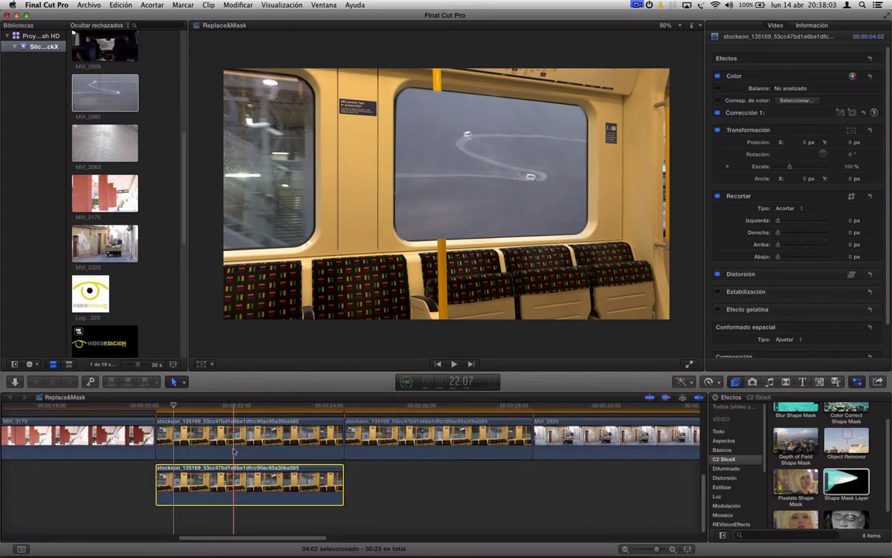
scroll(233, 452, "up", 2)
left_click_drag(259, 499, 256, 416)
scroll(264, 465, "up", 2)
scroll(272, 504, "up", 2)
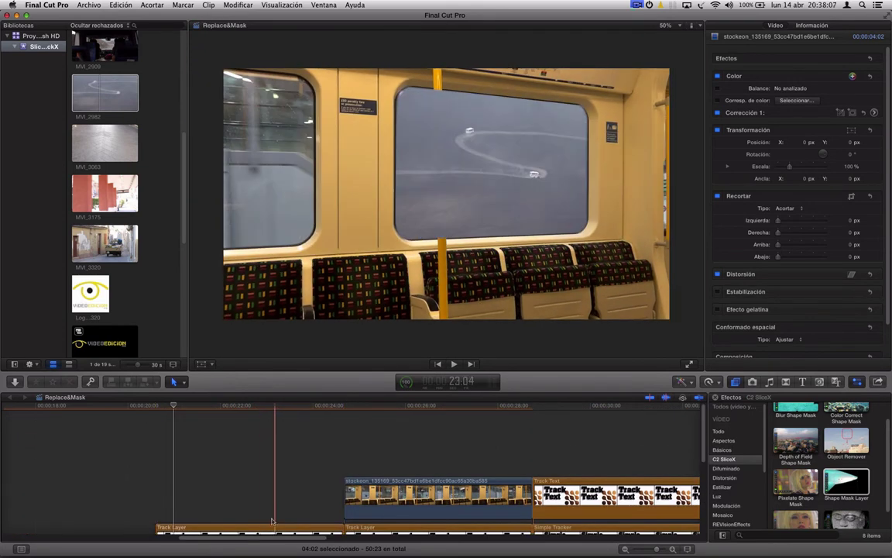
scroll(259, 511, "down", 3)
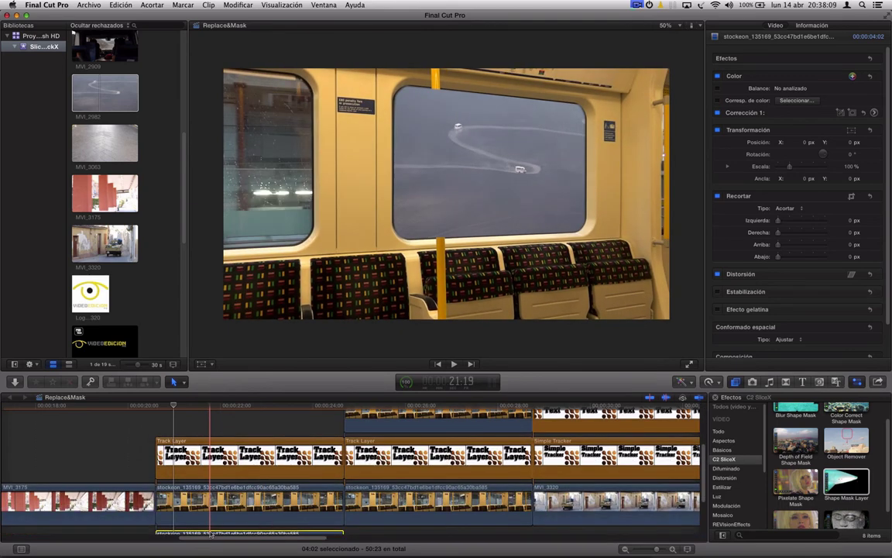
mouse_move(211, 534)
left_mouse_down()
mouse_move(212, 408)
mouse_move(214, 473)
left_mouse_up()
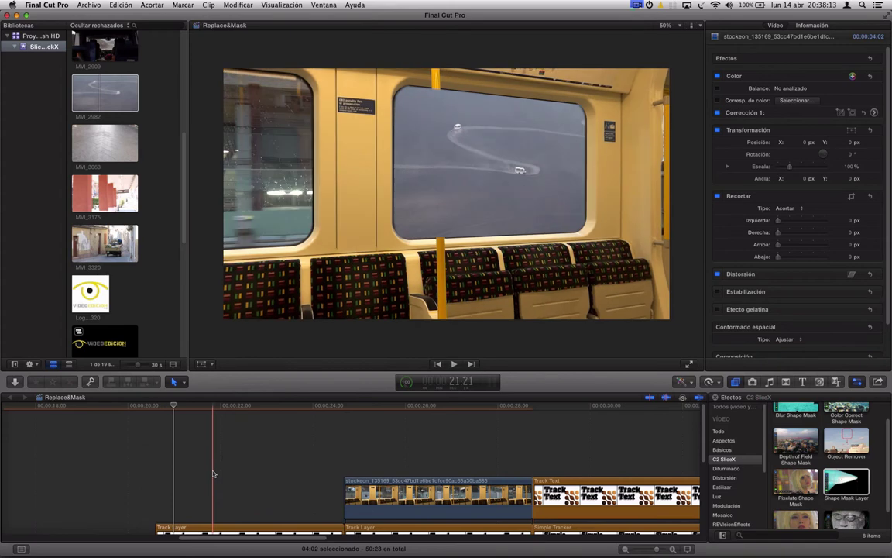
mouse_move(214, 474)
left_mouse_down()
mouse_move(225, 427)
mouse_move(247, 505)
left_mouse_up()
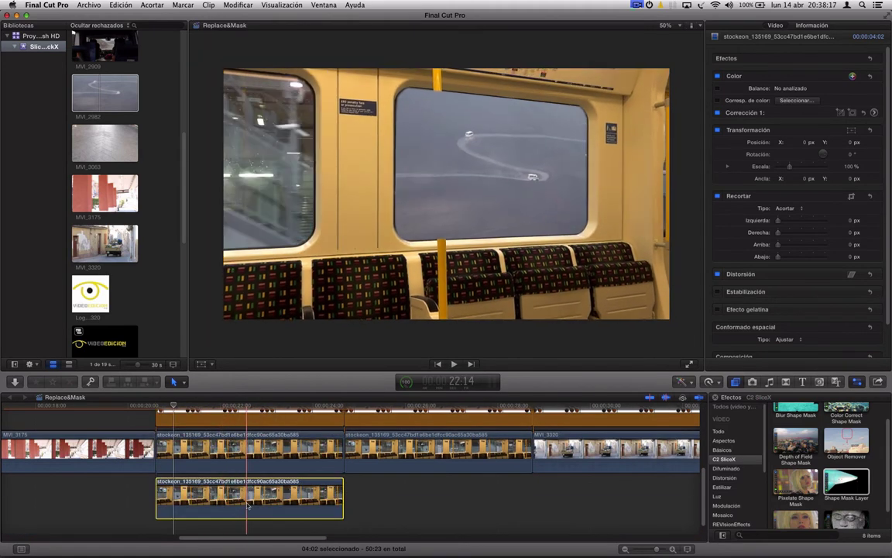
key("super+z")
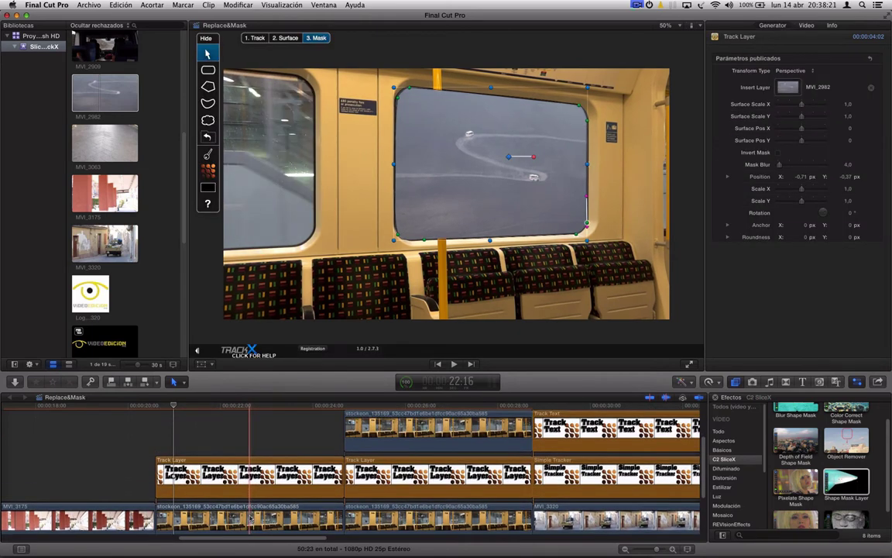
left_click_drag(242, 522, 240, 437)
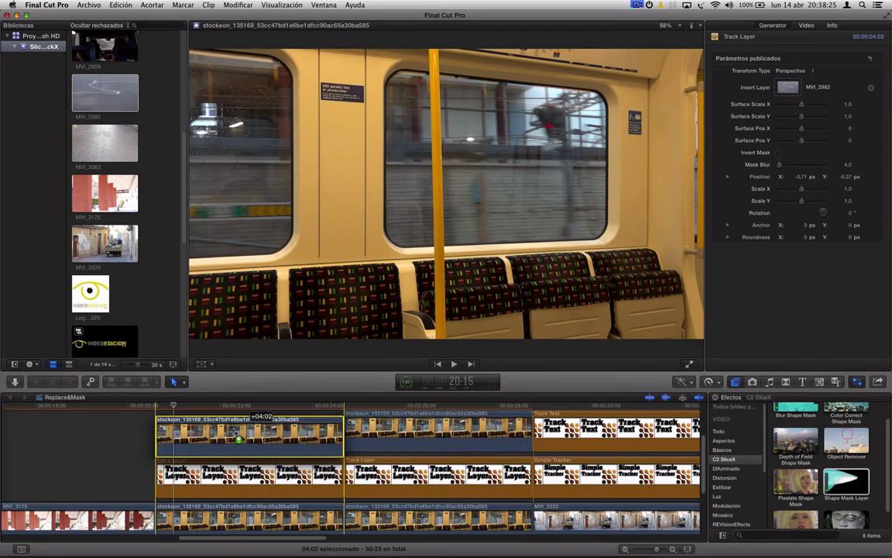
left_click_drag(240, 437, 273, 512)
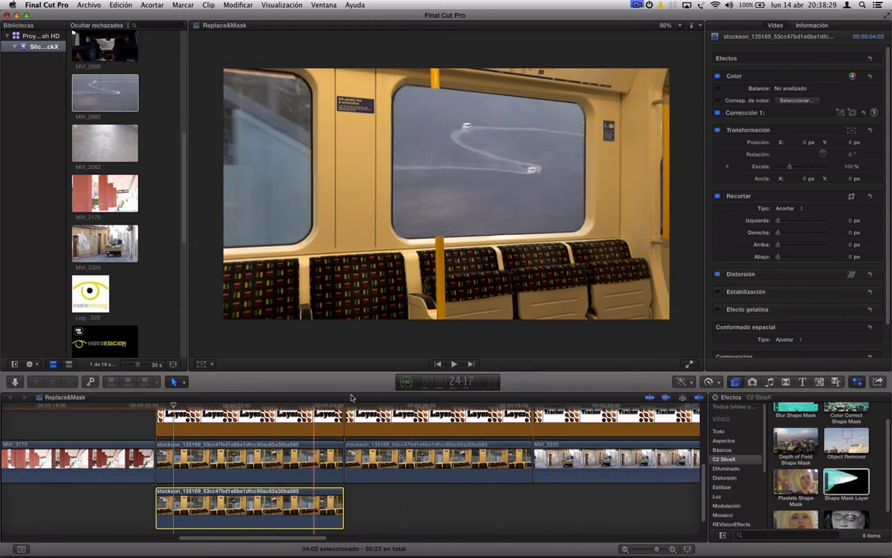
Step: Enlarge the timeline and rearrange the stockeon clips between the storyline and upper lanes
left_click_drag(482, 372, 499, 287)
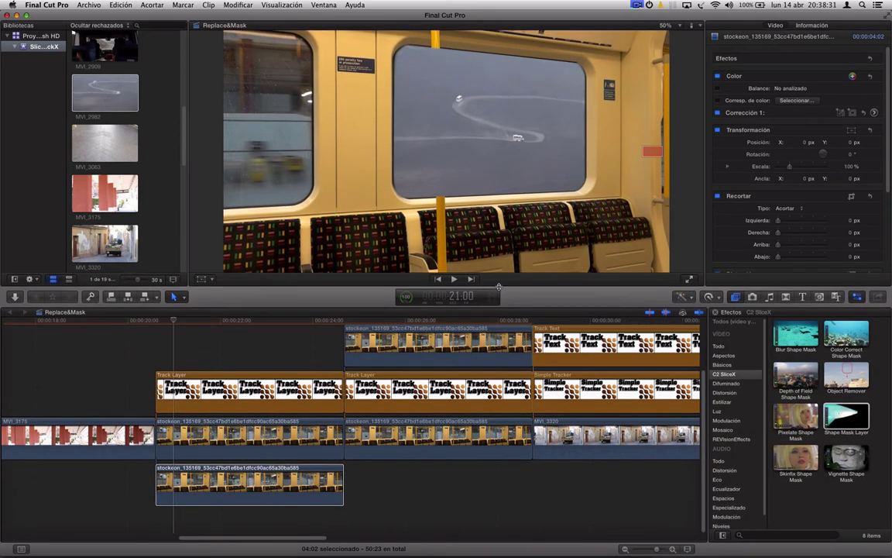
mouse_move(253, 484)
left_mouse_down()
mouse_move(257, 342)
mouse_move(268, 481)
left_mouse_up()
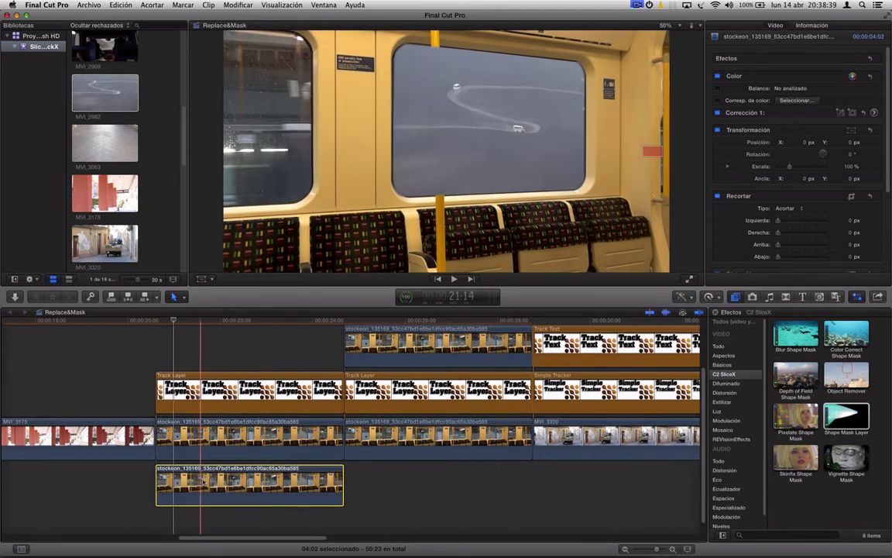
mouse_move(194, 480)
left_mouse_down()
mouse_move(209, 387)
mouse_move(208, 484)
left_mouse_up()
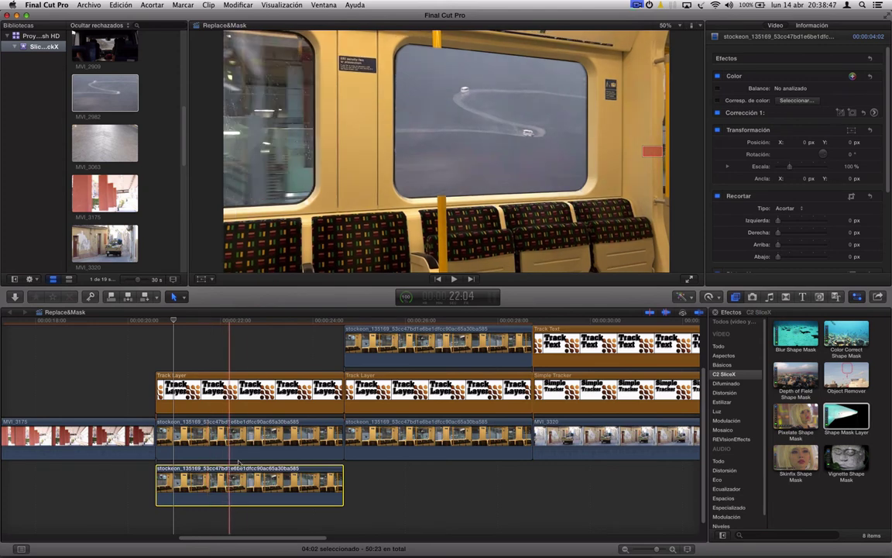
left_click(209, 436)
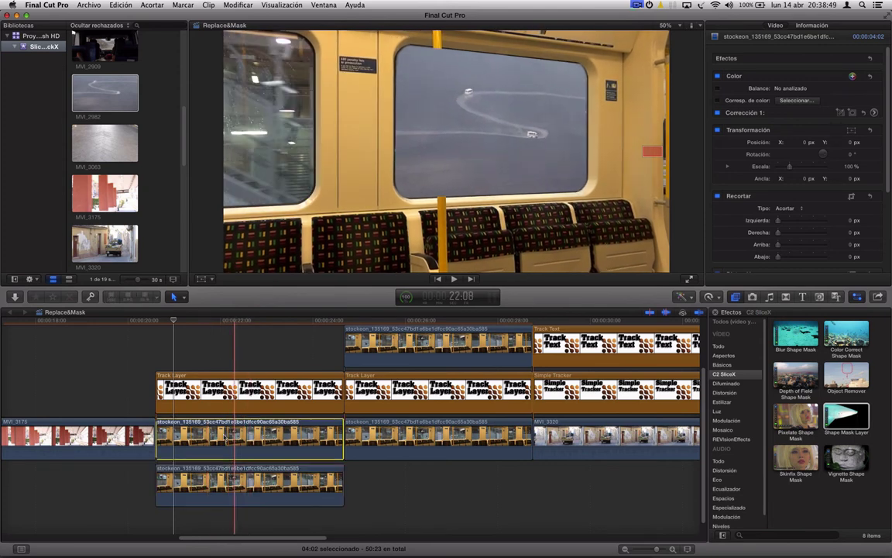
left_click_drag(210, 436, 209, 369)
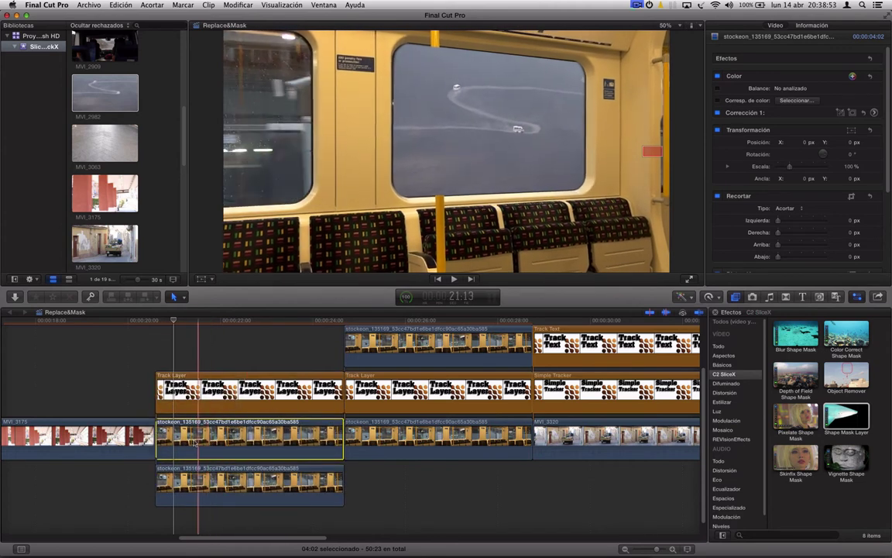
left_click_drag(187, 441, 198, 452)
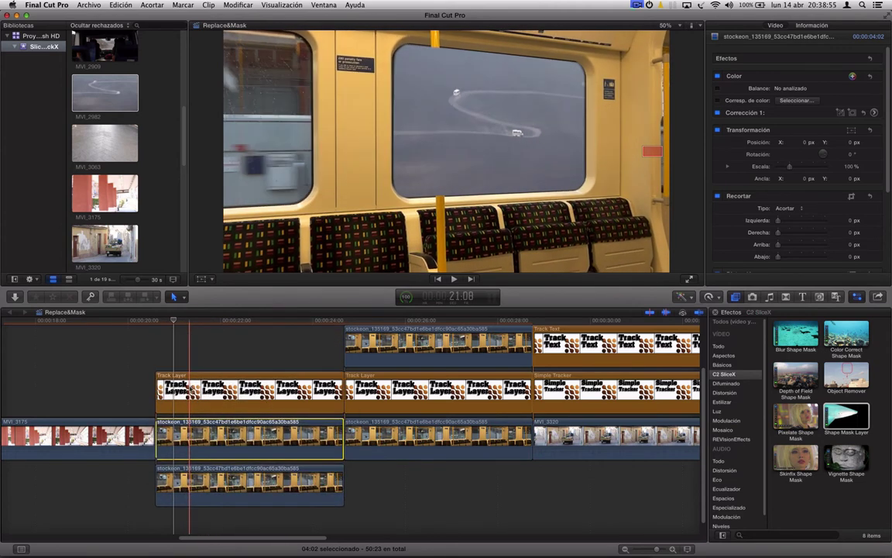
Step: Delete the connected stockeon clip below the storyline and reposition the remaining stockeon clip
left_click(220, 488)
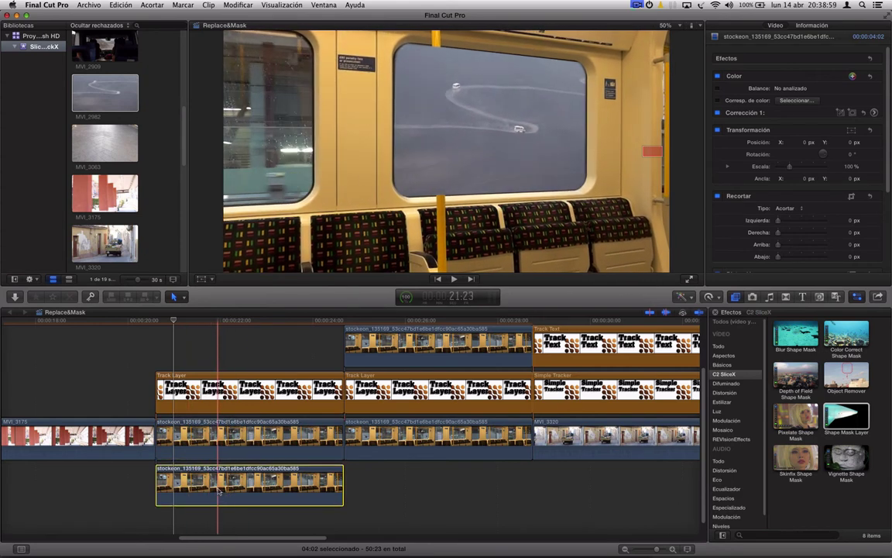
key("Delete")
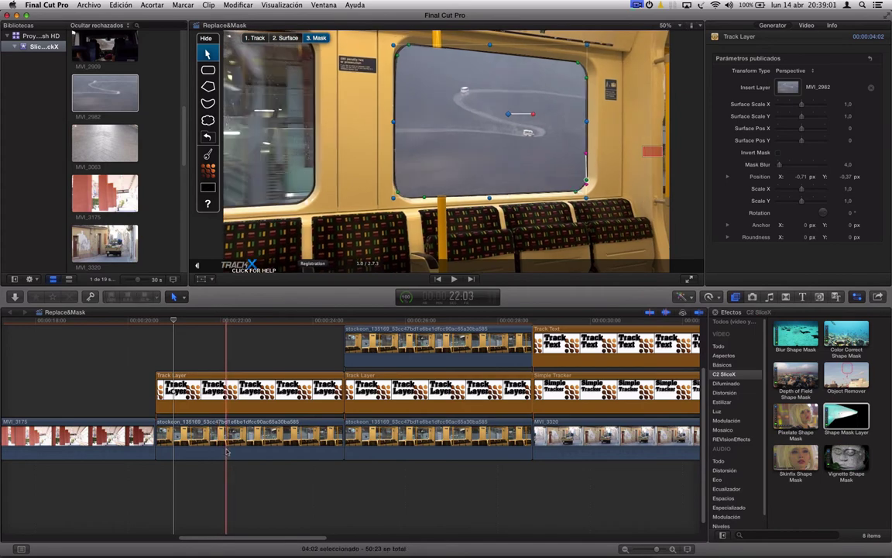
left_click(227, 451)
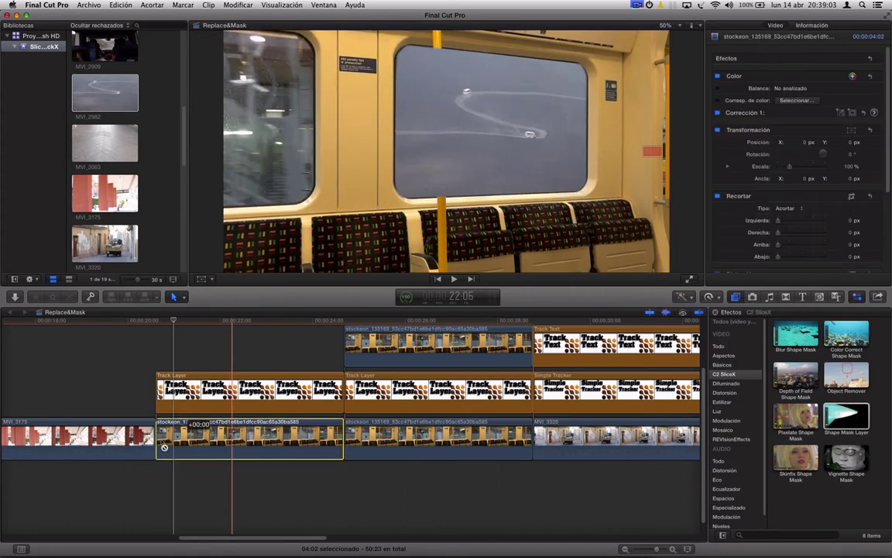
mouse_move(159, 445)
left_mouse_down()
mouse_move(220, 348)
mouse_move(173, 488)
left_mouse_up()
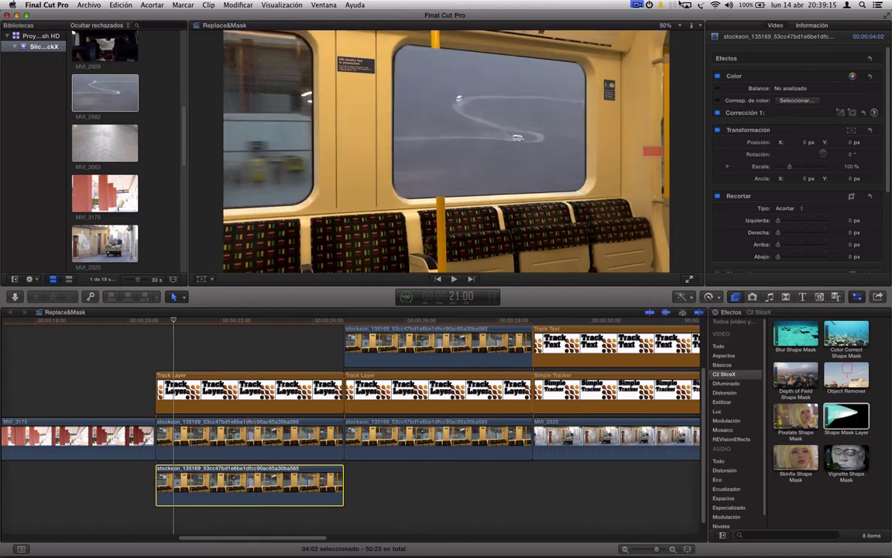
Step: Select the Track Layer and top-lane stockeon clips and return the playhead to the clip start
left_click(648, 5)
left_click(647, 24)
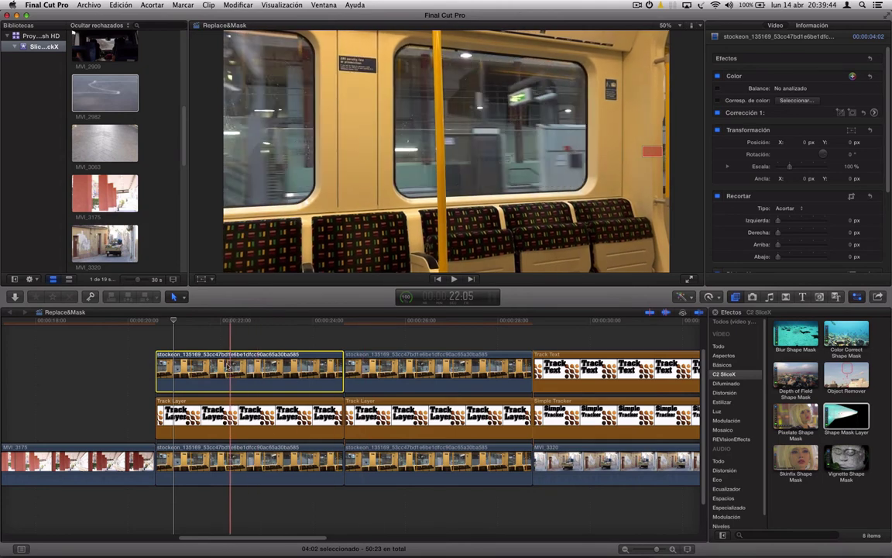
left_click(192, 416)
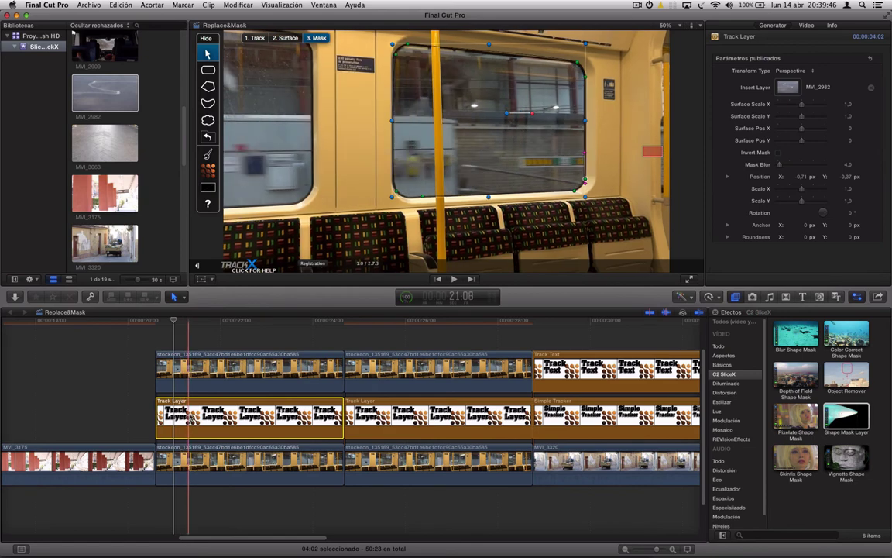
left_click(171, 374)
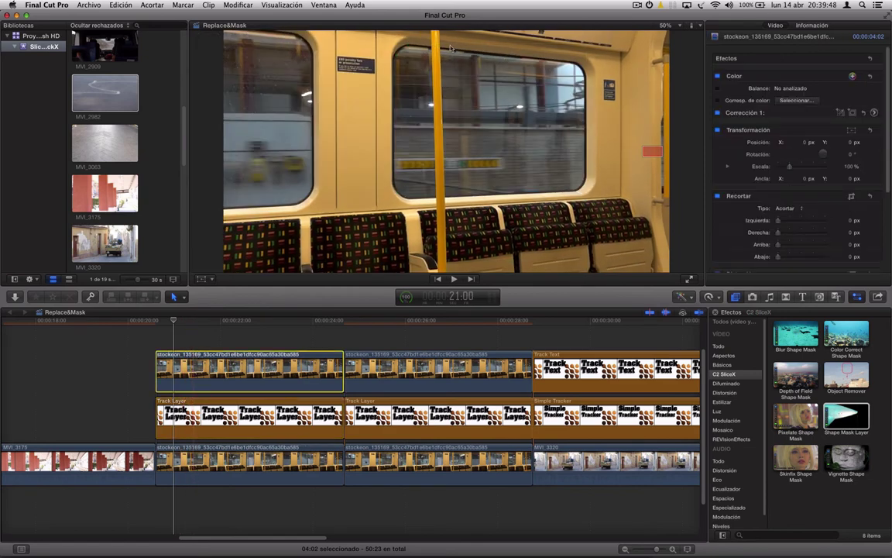
left_click(208, 321)
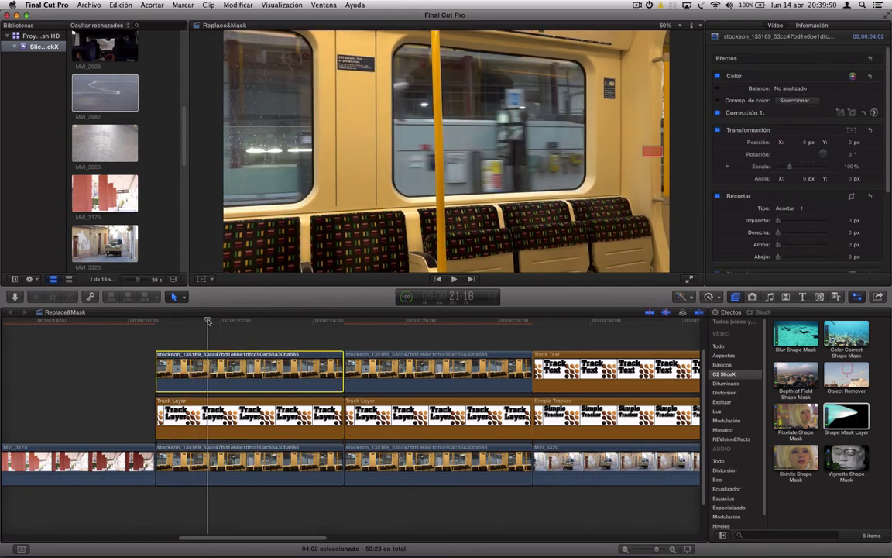
key("Up")
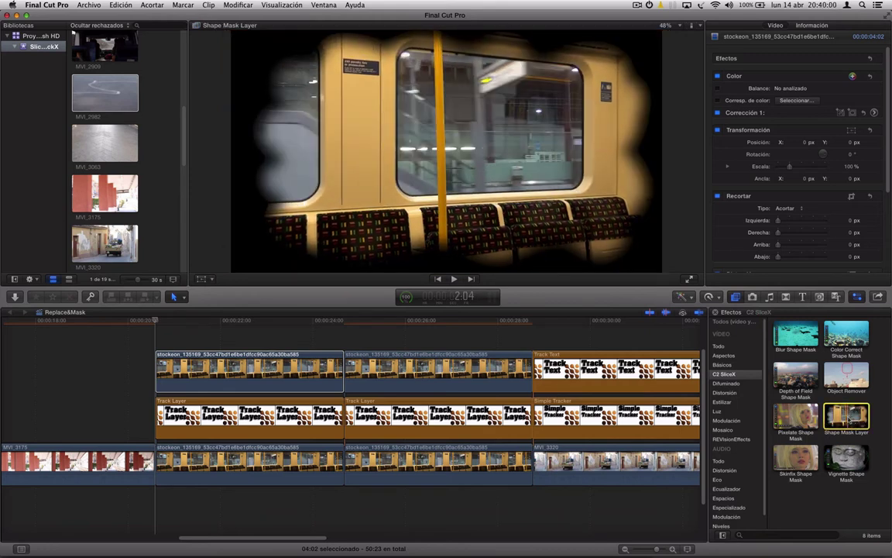
Step: Apply Shape Mask Layer to the top stockeon clip, toggle Invert Shape on then off, and pick the polygon tool
left_click_drag(845, 419, 224, 378)
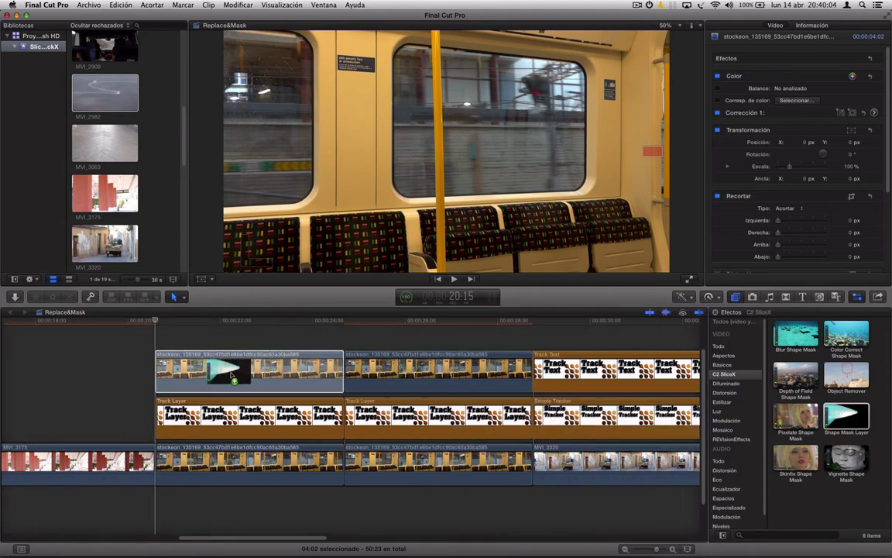
left_click_drag(224, 378, 236, 373)
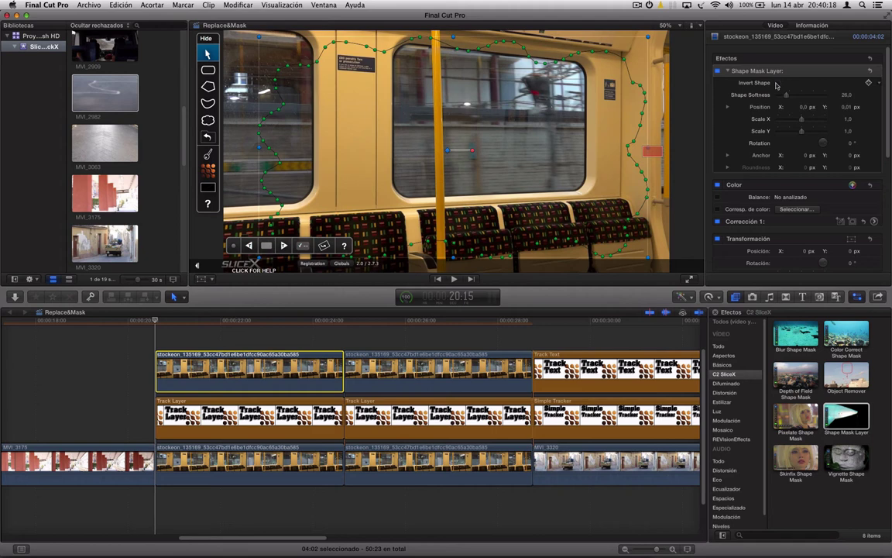
left_click(778, 82)
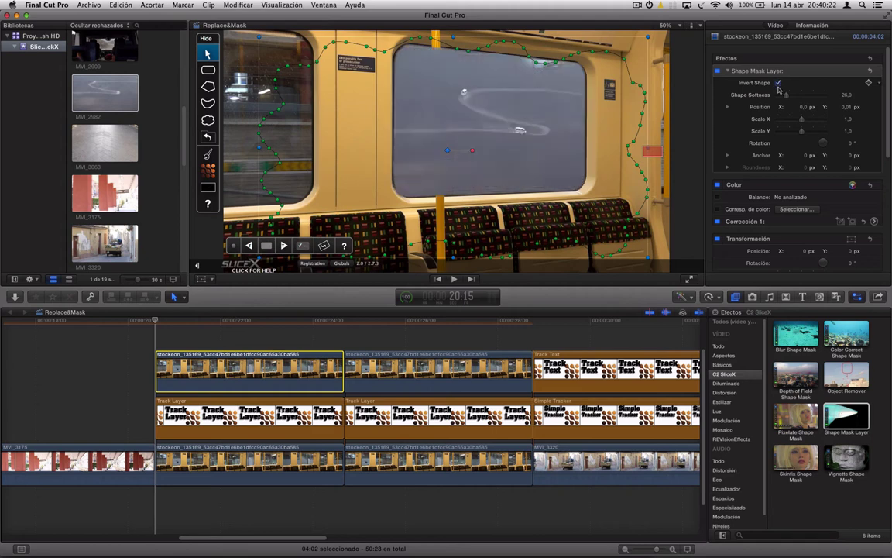
left_click(779, 83)
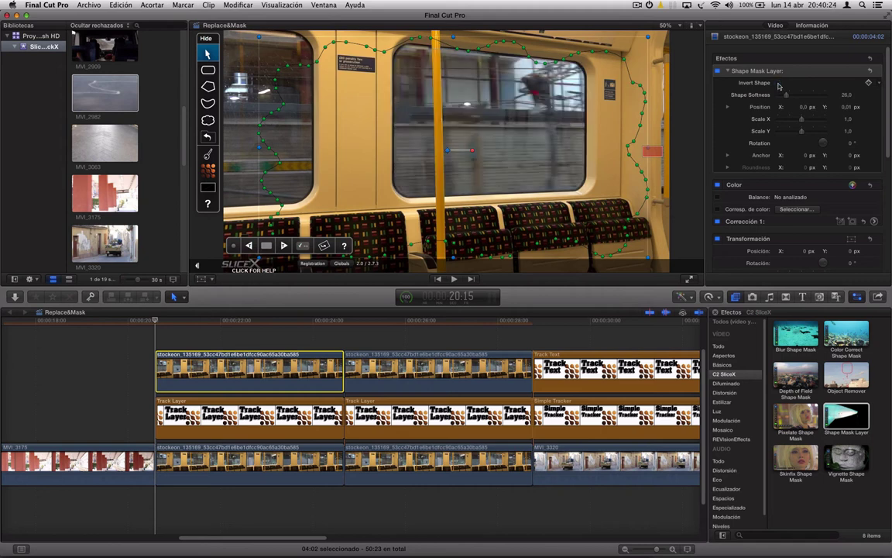
left_click(208, 86)
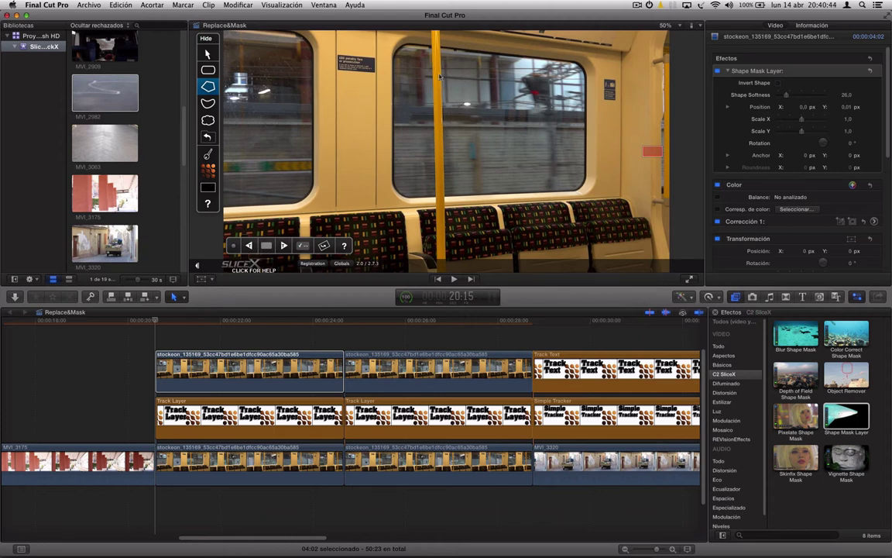
Step: Draw a four-point polygon mask around the door panel left of the window
left_click(273, 364)
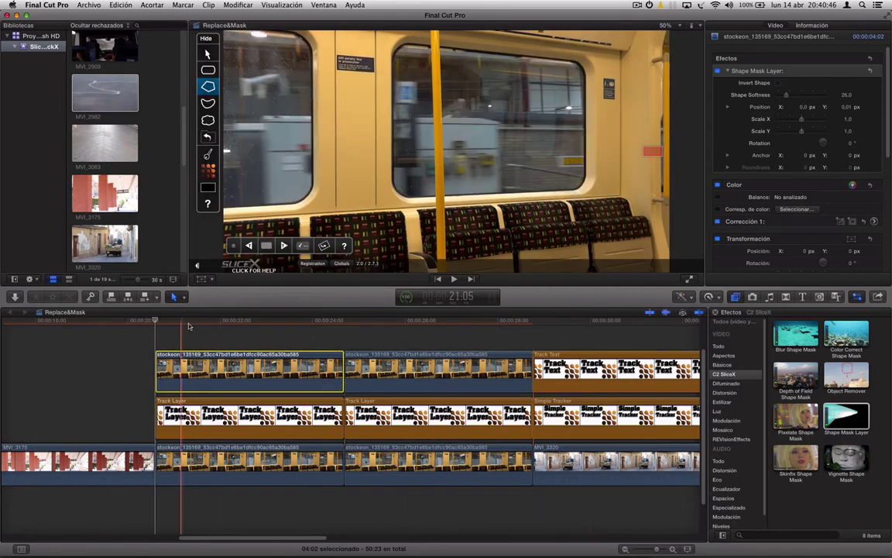
mouse_move(188, 323)
left_mouse_down()
mouse_move(243, 323)
mouse_move(185, 327)
left_mouse_up()
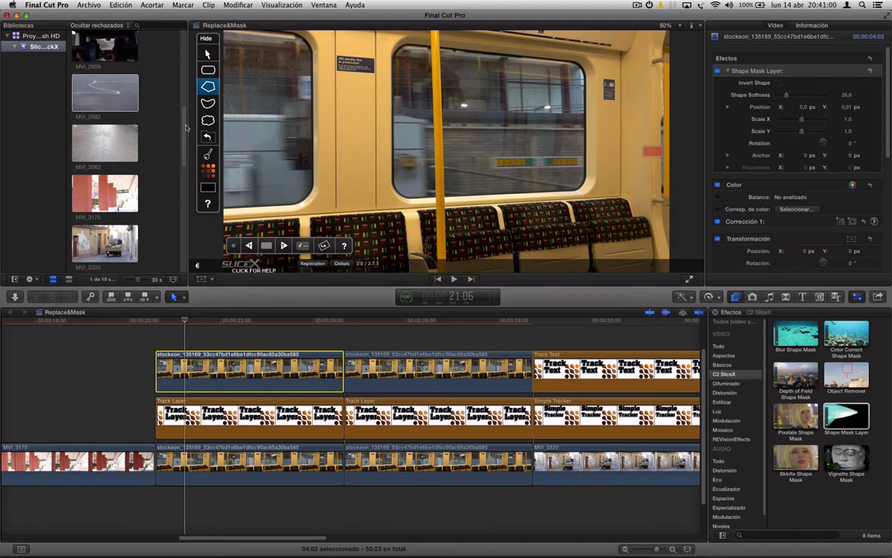
left_click(232, 58)
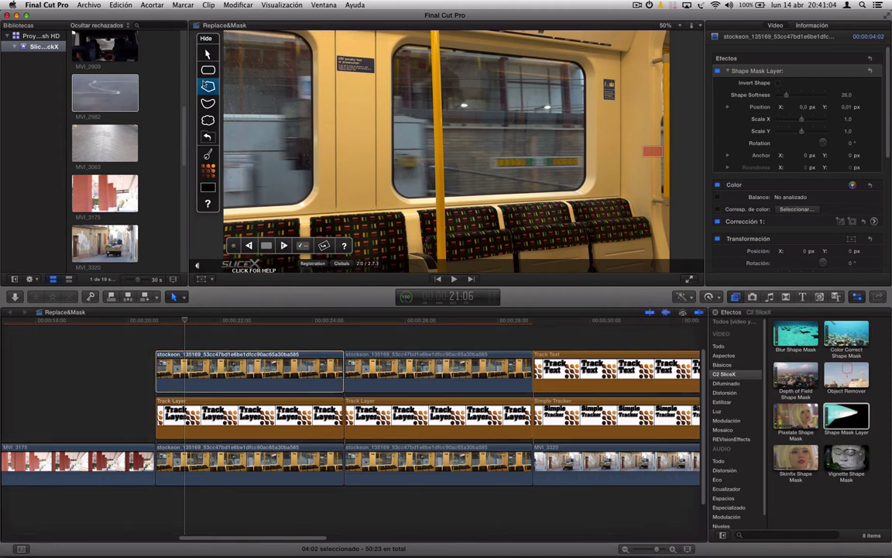
left_click(327, 35)
left_click(378, 210)
left_click(380, 34)
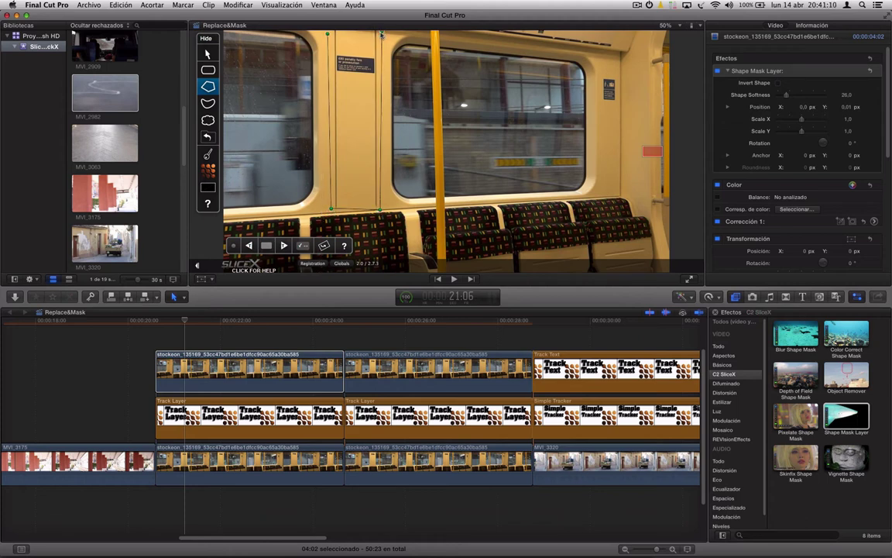
left_click(331, 35)
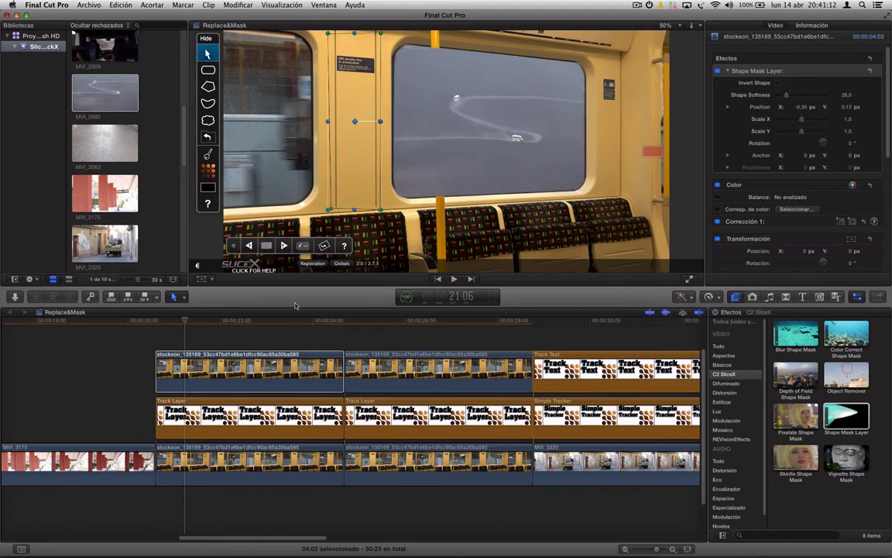
Step: Return the playhead to the clip's first frame, nudge the mask's top-left corner, and open tracking options
left_click(165, 321)
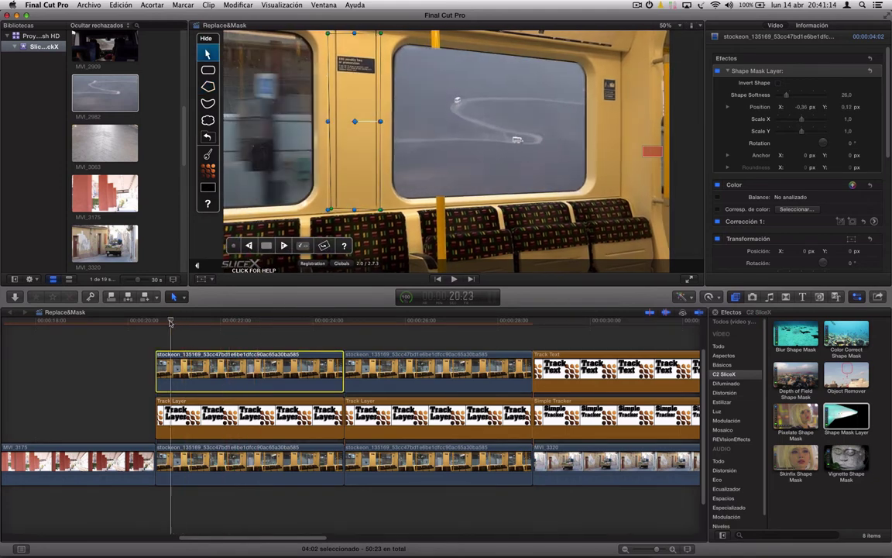
left_click_drag(165, 321, 155, 322)
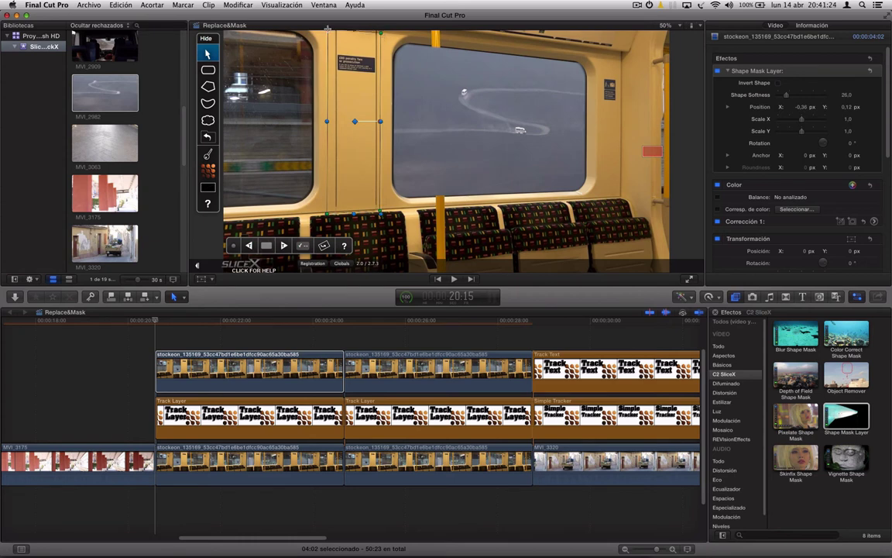
left_click_drag(327, 33, 330, 28)
left_click(278, 371)
left_click(302, 246)
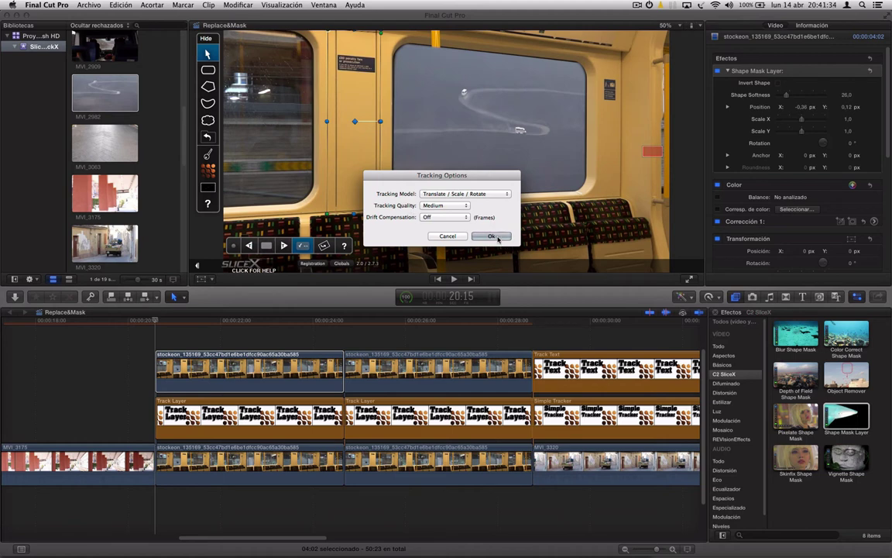
Step: Set tracking quality to High and adjust the mask's corners to fit the door panel
left_click(445, 206)
left_click(444, 211)
left_click(494, 239)
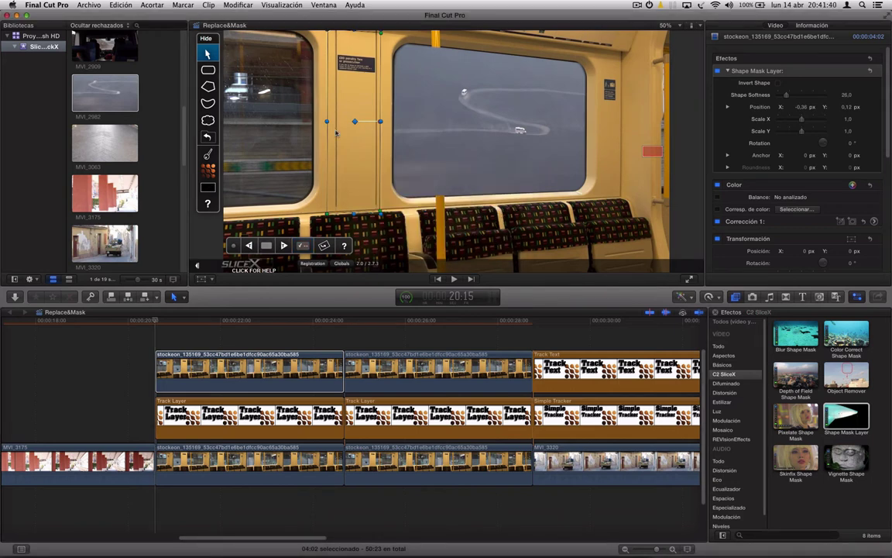
left_click_drag(327, 213, 333, 214)
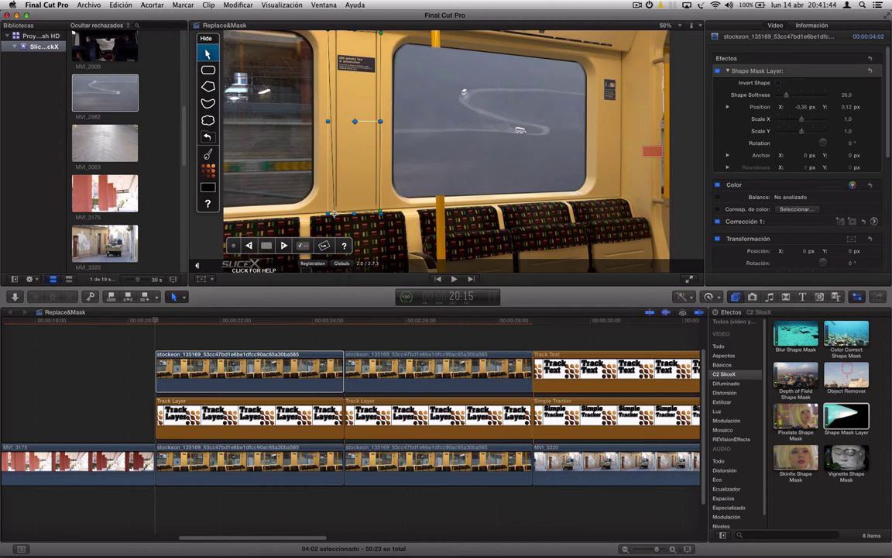
left_click_drag(329, 31, 330, 42)
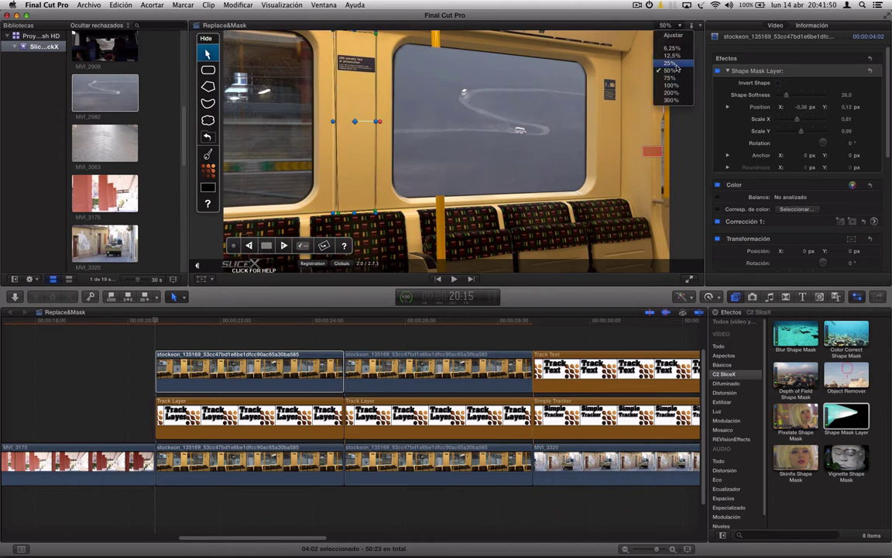
Step: Reset the viewer zoom to 50% and track the mask forward through the clip
key("super+minus")
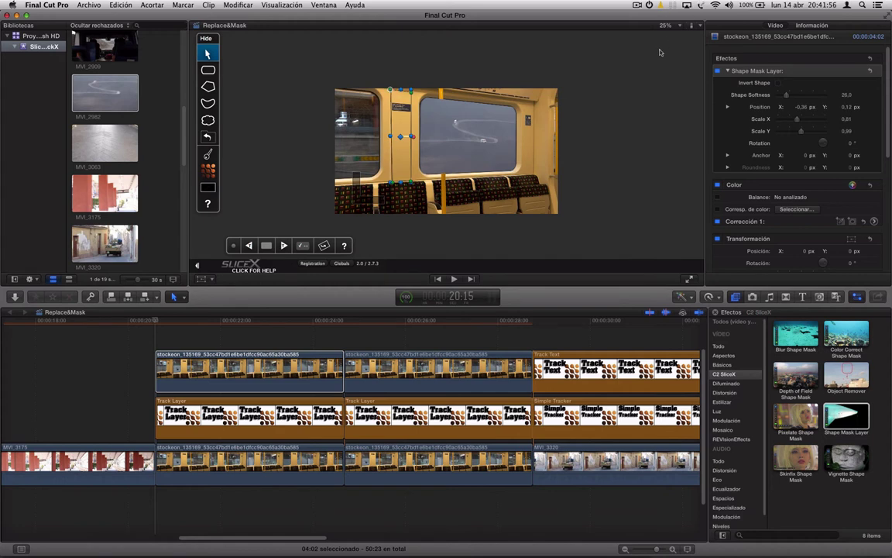
left_click(669, 26)
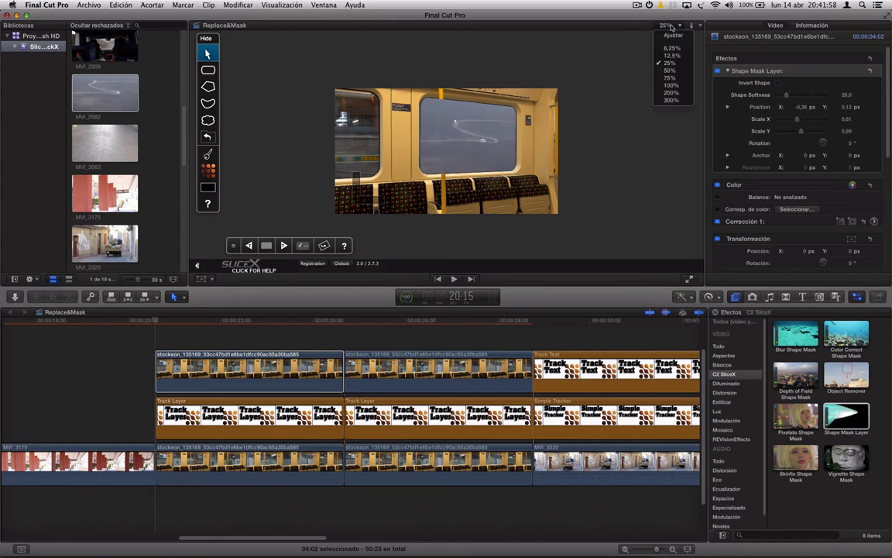
left_click(669, 70)
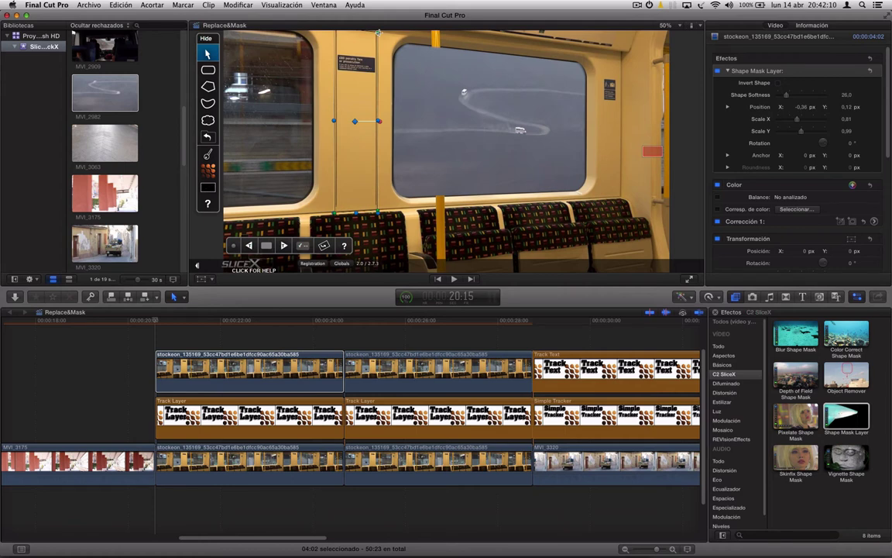
left_click(285, 246)
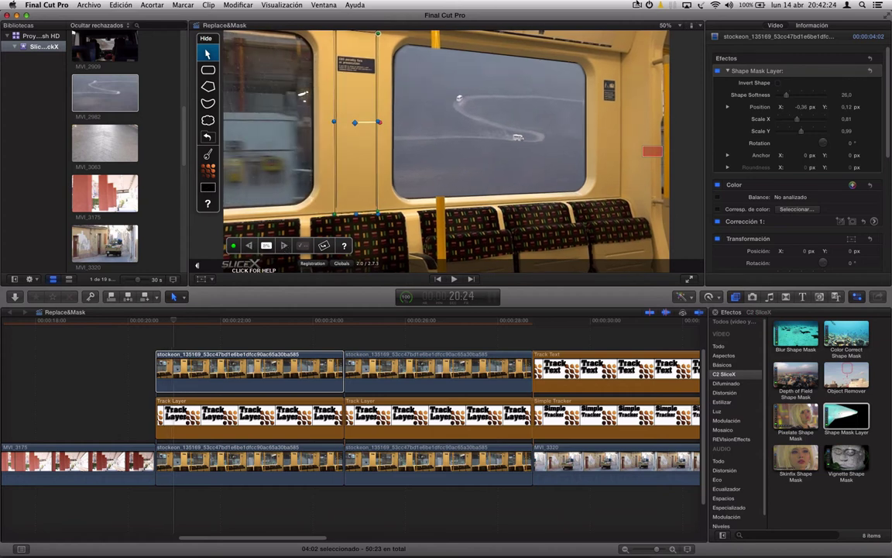
Step: Scrub the playhead back toward the start of the train clip to review the tracking
left_click(637, 4)
left_click(633, 38)
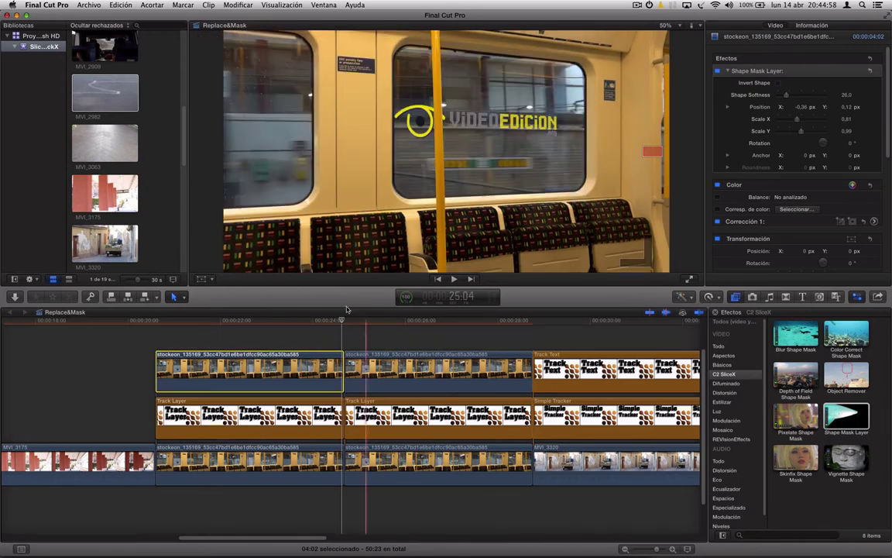
left_click(323, 320)
left_click_drag(323, 321, 155, 332)
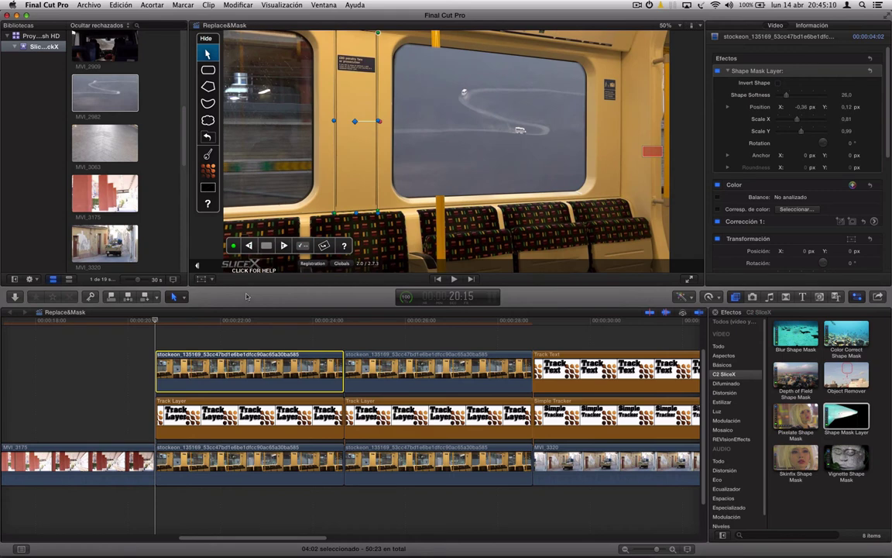
Step: Move the shape mask's corners onto the yellow pole and set Shape Softness to 0
left_click_drag(355, 122, 437, 133)
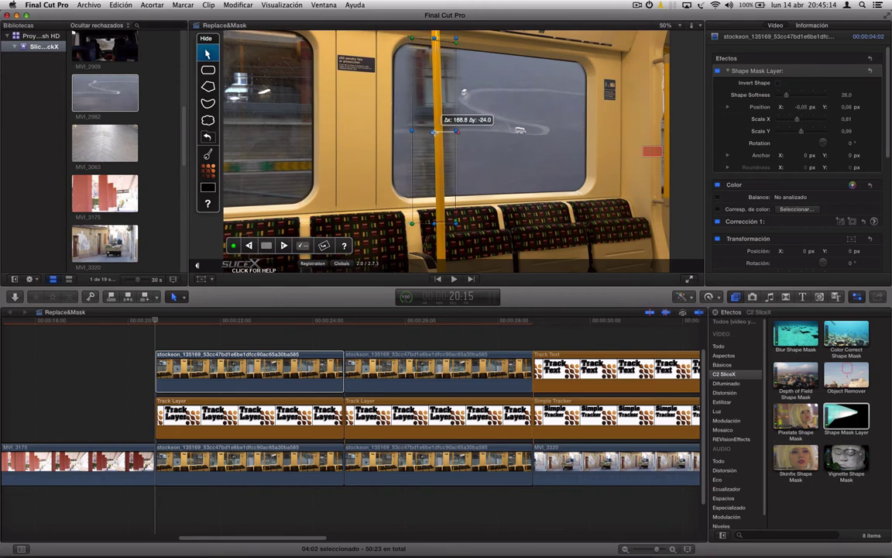
left_click_drag(416, 40, 441, 42)
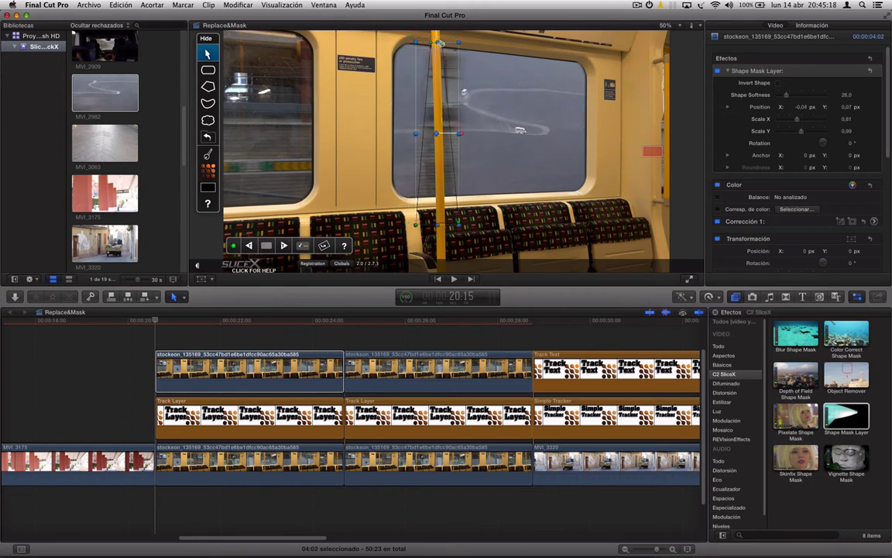
left_click_drag(417, 226, 437, 221)
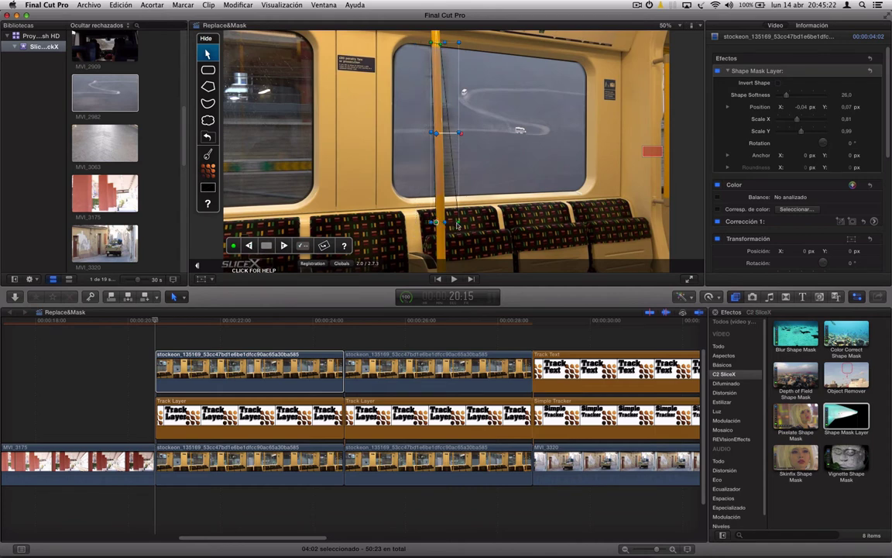
left_click_drag(458, 223, 445, 223)
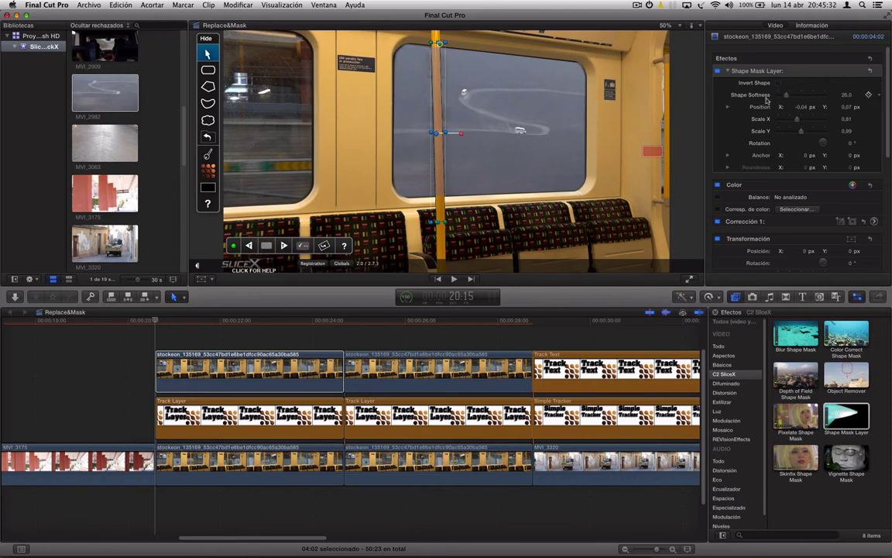
left_click_drag(786, 96, 778, 95)
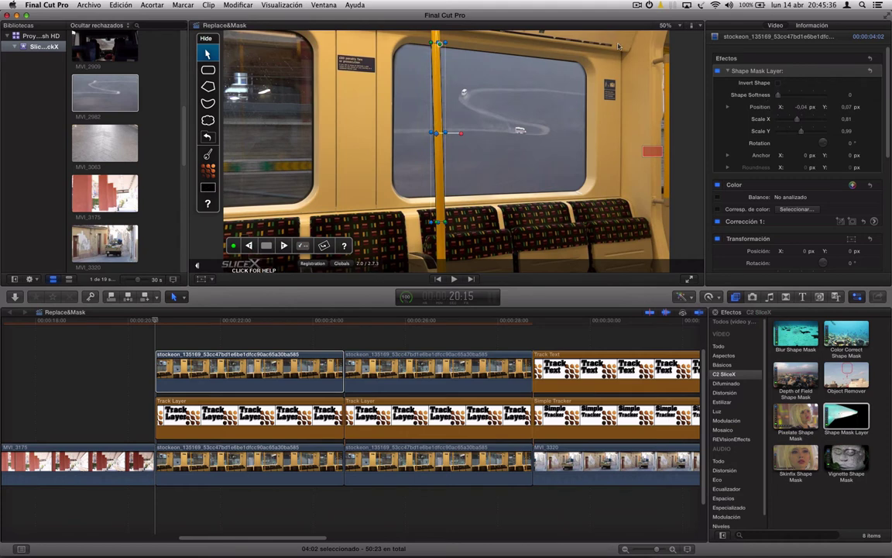
Step: At 100% viewer zoom, refine the mask edge along the pole and add a point
left_click(668, 25)
left_click(671, 86)
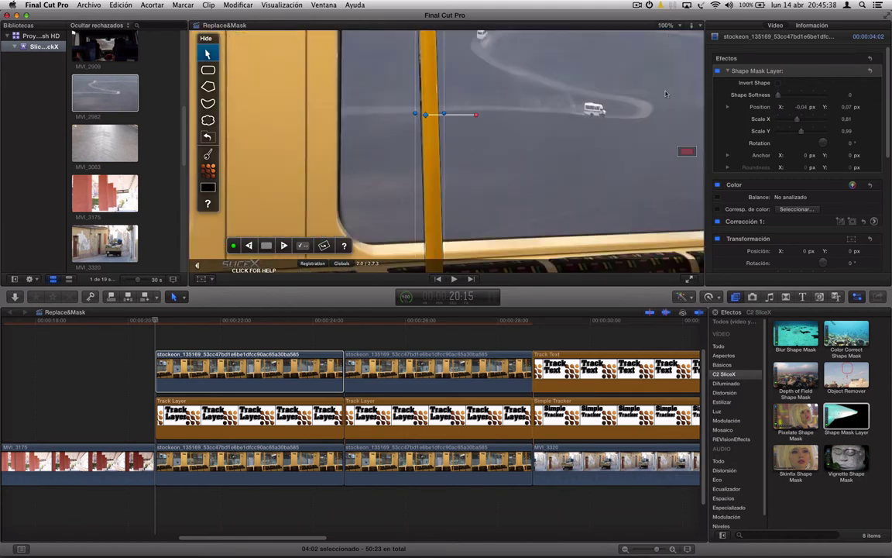
scroll(689, 152, "up", 5)
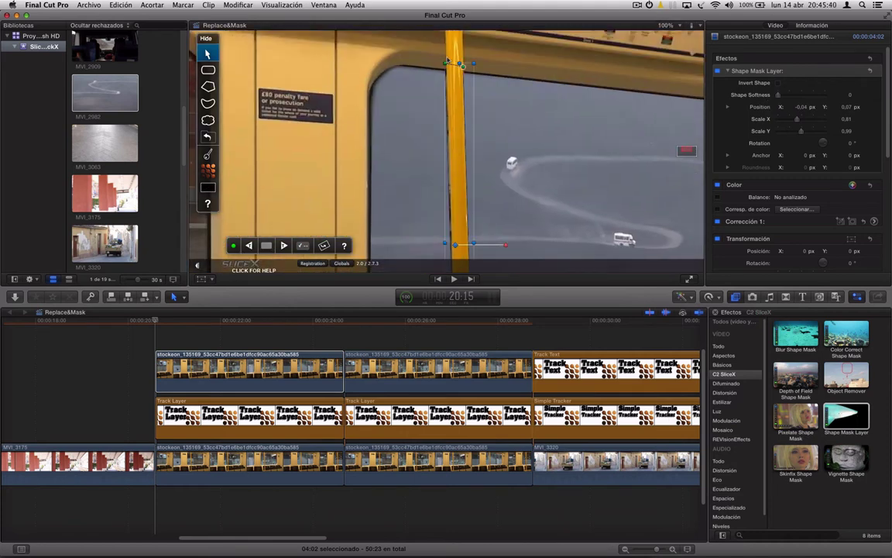
left_click_drag(445, 64, 446, 65)
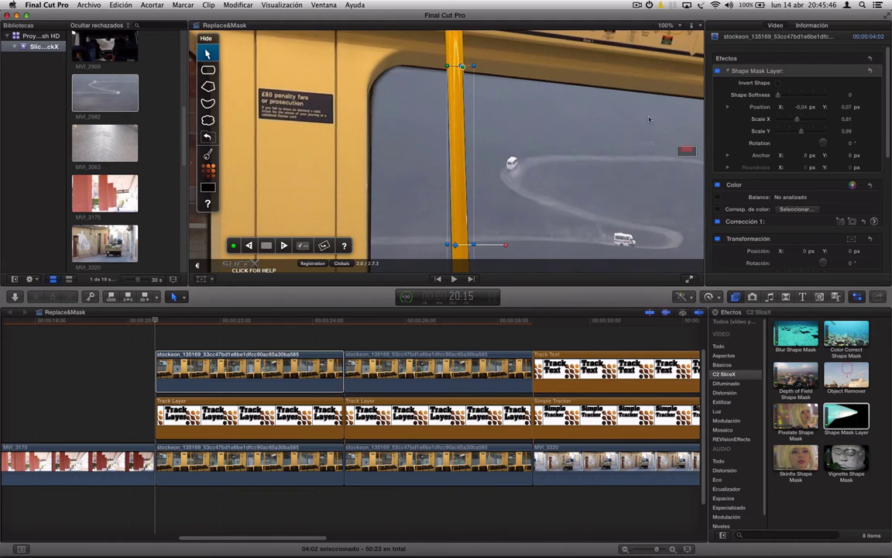
scroll(689, 155, "down", 5)
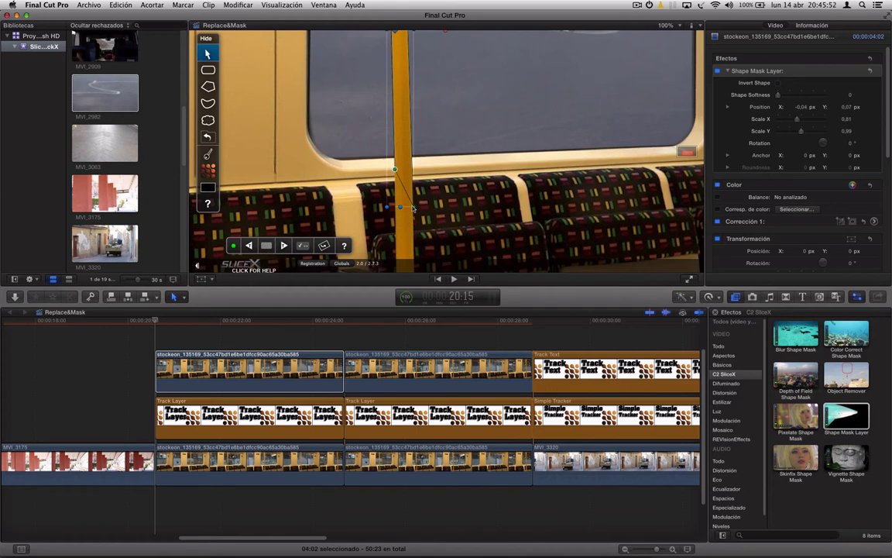
left_click(411, 169)
Step: Fit the frame in the viewer and scrub and play the clip to check the pole mask
left_click(664, 25)
left_click(603, 36)
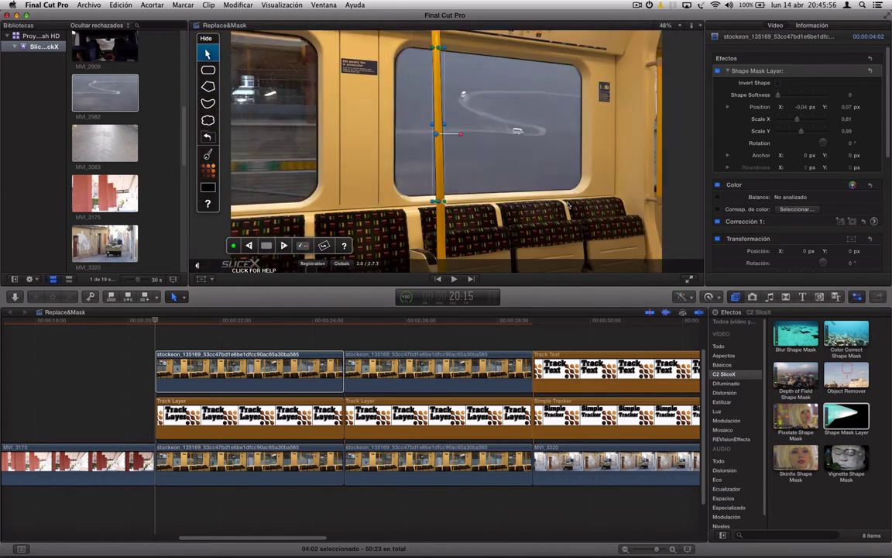
left_click_drag(179, 320, 313, 319)
left_click_drag(283, 318, 159, 333)
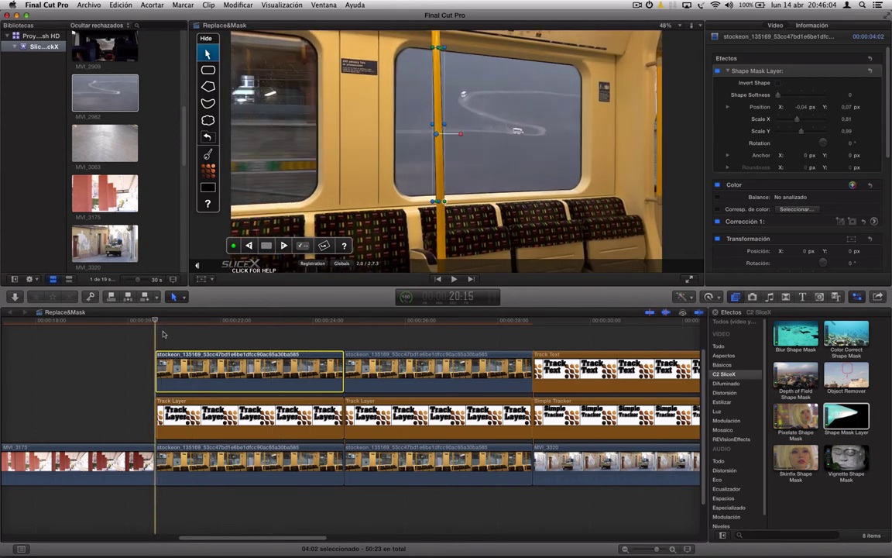
key("space")
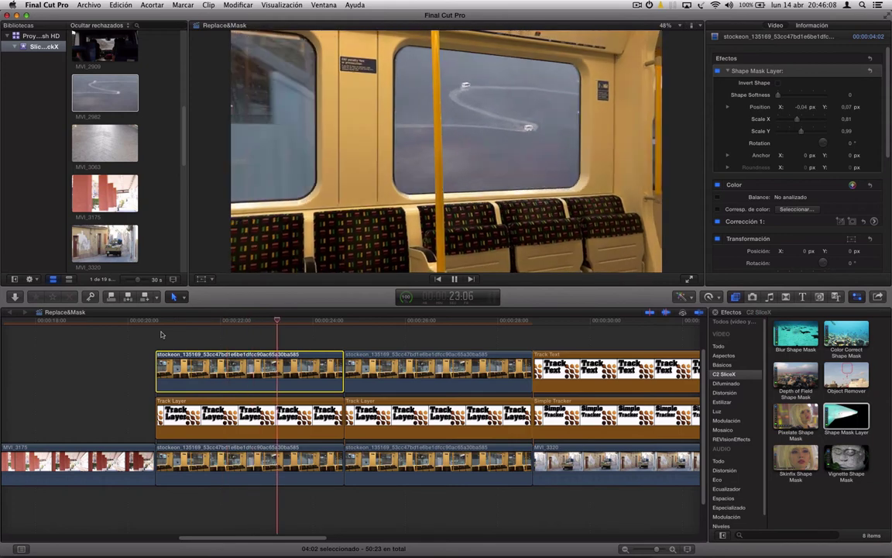
key("space")
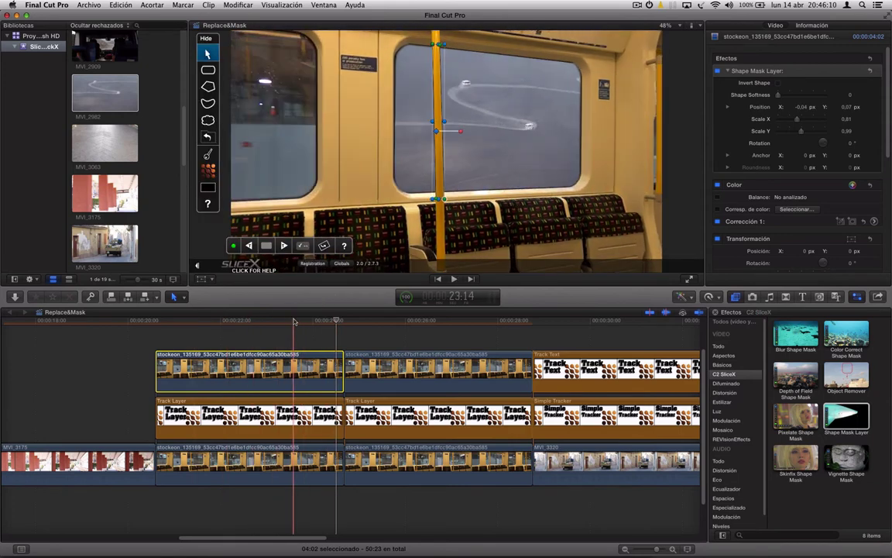
left_click(397, 321)
left_click(383, 322)
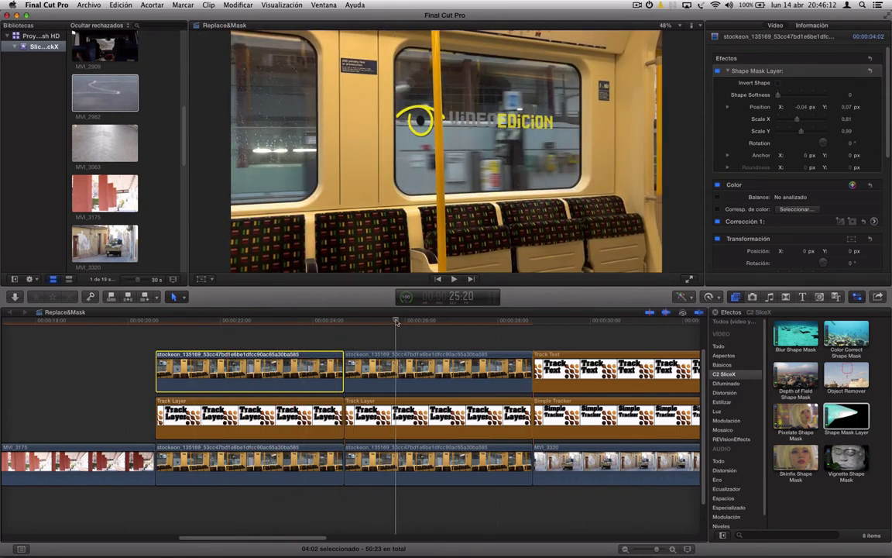
mouse_move(288, 324)
left_mouse_down()
mouse_move(217, 325)
mouse_move(424, 328)
mouse_move(232, 329)
left_mouse_up()
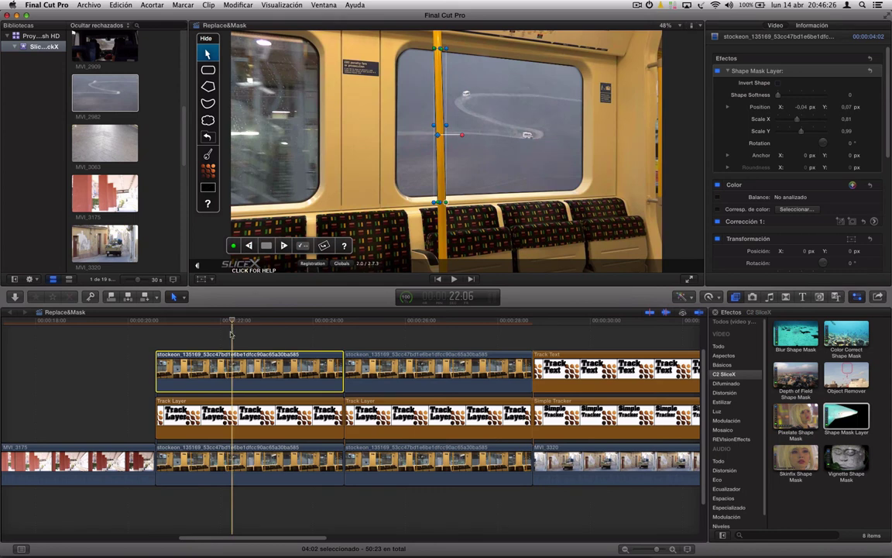
Step: Test moving the Track Layer mask to the left window, compare with the top clip, then restore it
left_click(226, 422)
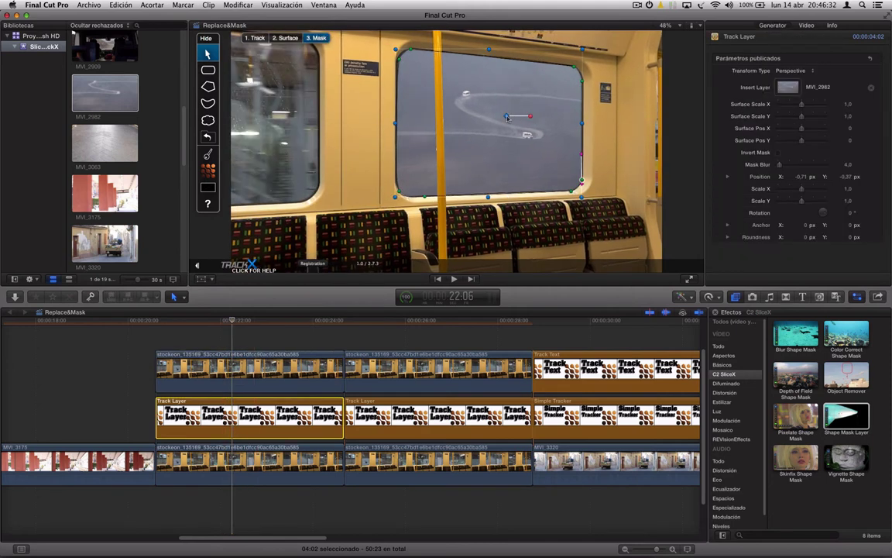
mouse_move(506, 117)
left_mouse_down()
mouse_move(351, 121)
mouse_move(244, 105)
mouse_move(240, 92)
left_mouse_up()
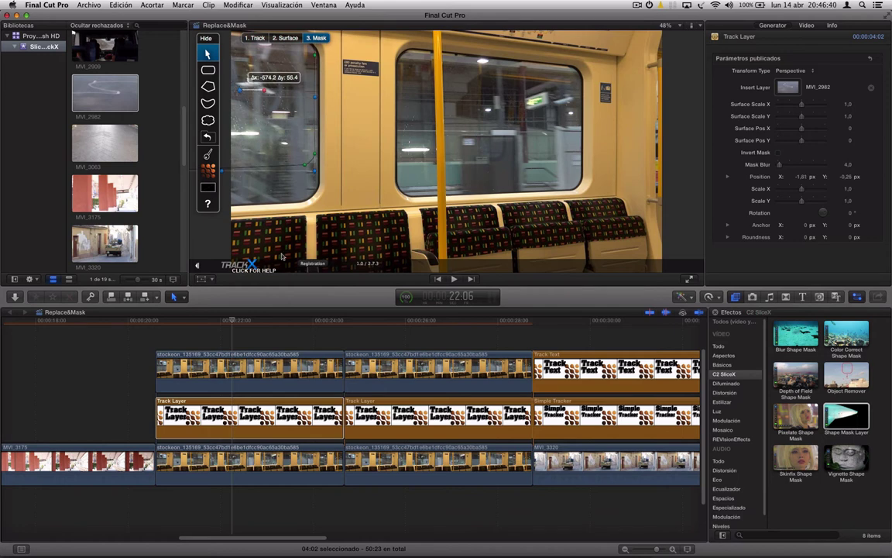
left_click(236, 366)
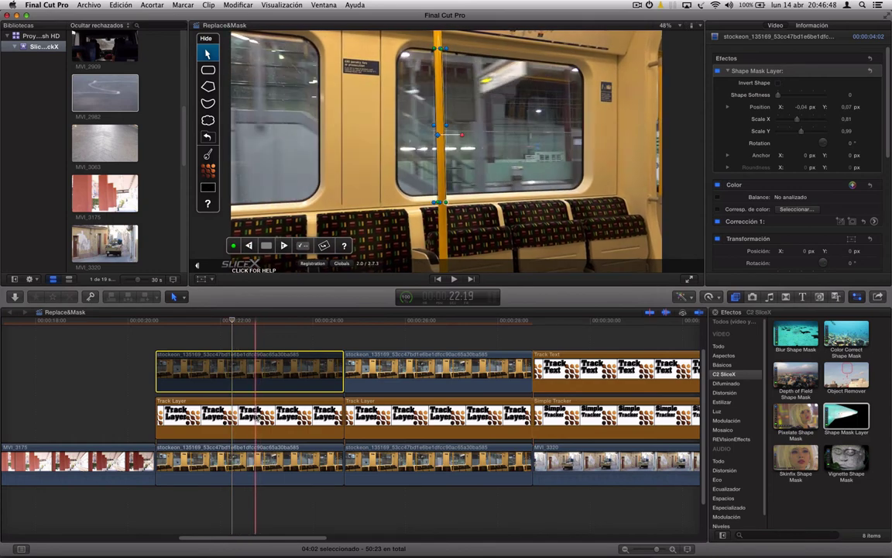
left_click(240, 416)
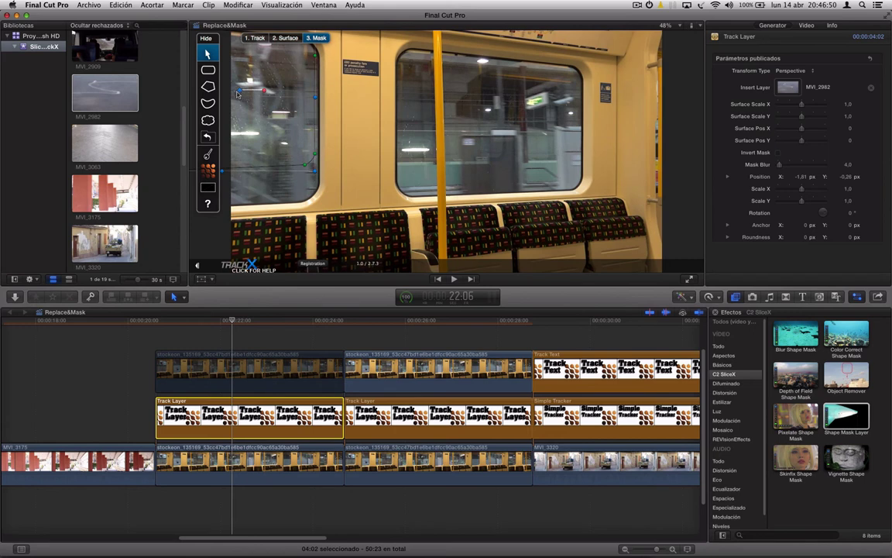
left_click_drag(237, 94, 507, 115)
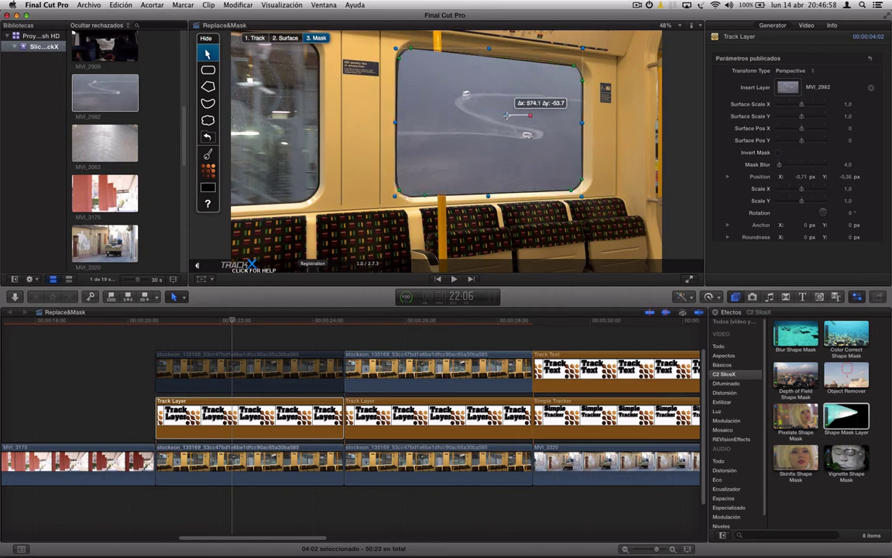
Step: Shift the tracked surface left and position the mask over the left train window
left_click(286, 38)
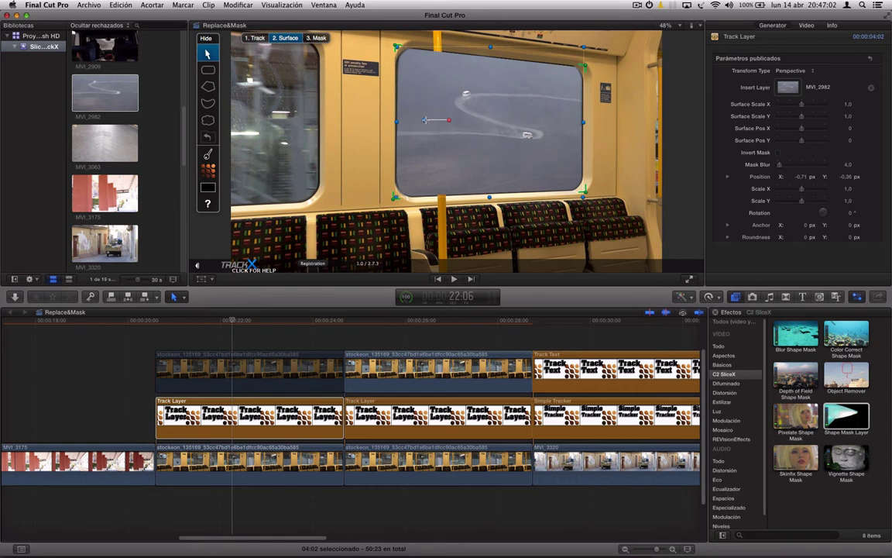
left_click_drag(424, 120, 233, 120)
left_click(318, 39)
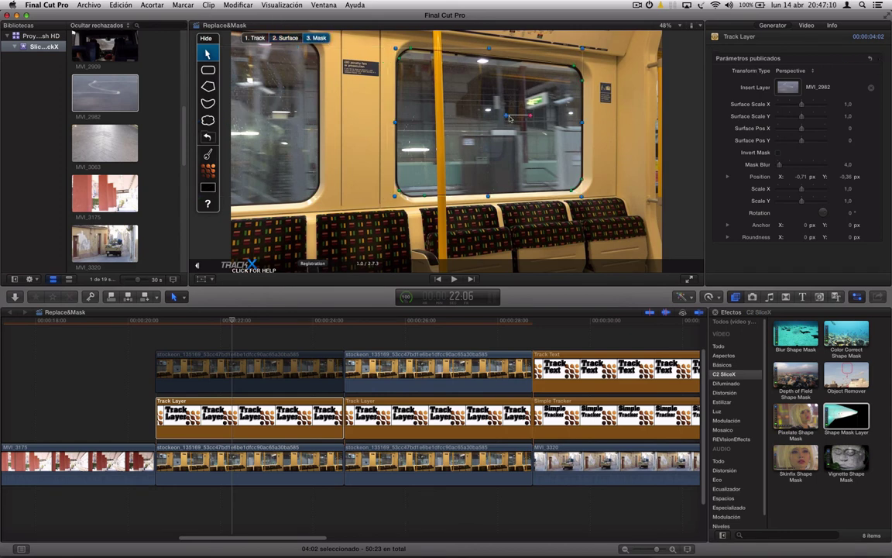
left_click_drag(510, 117, 242, 101)
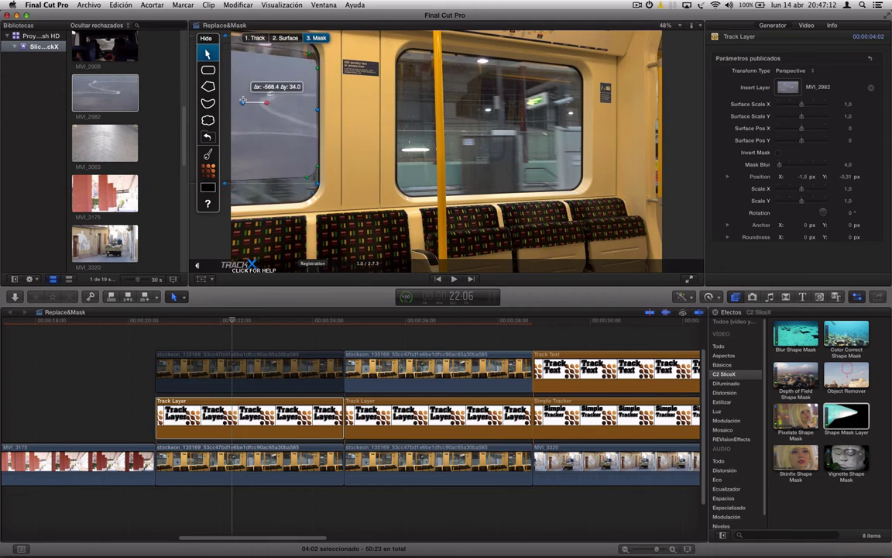
left_click_drag(243, 100, 243, 92)
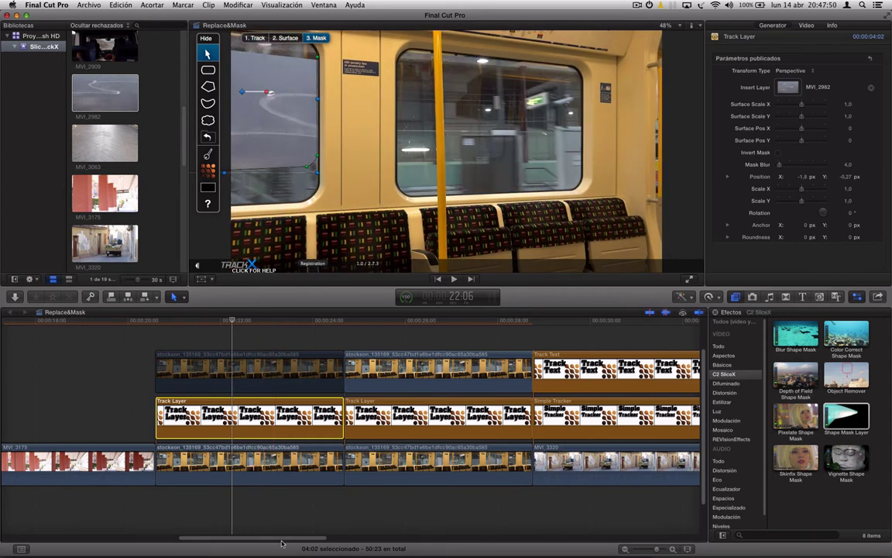
mouse_move(282, 543)
left_mouse_down()
mouse_move(367, 537)
mouse_move(359, 538)
left_mouse_up()
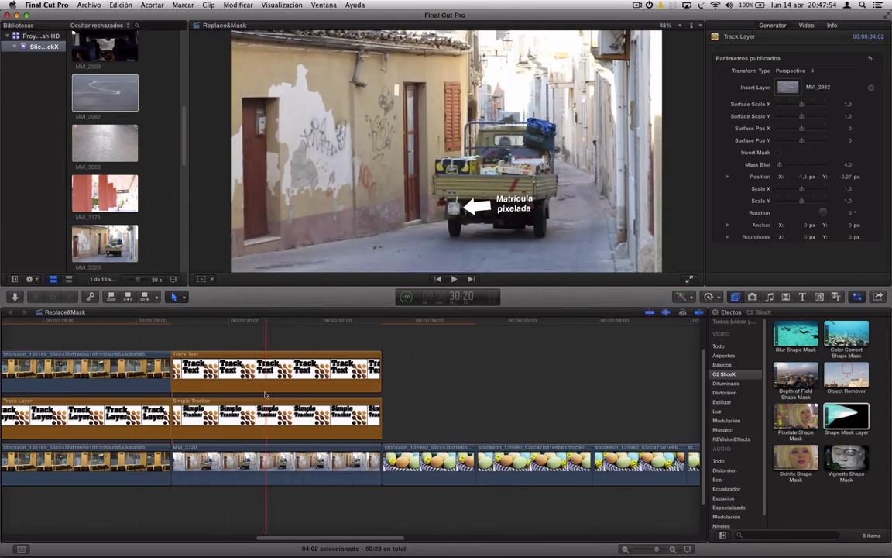
Step: Jump to the start of the MVI_3320 truck clip and enlarge the viewer
left_click(224, 322)
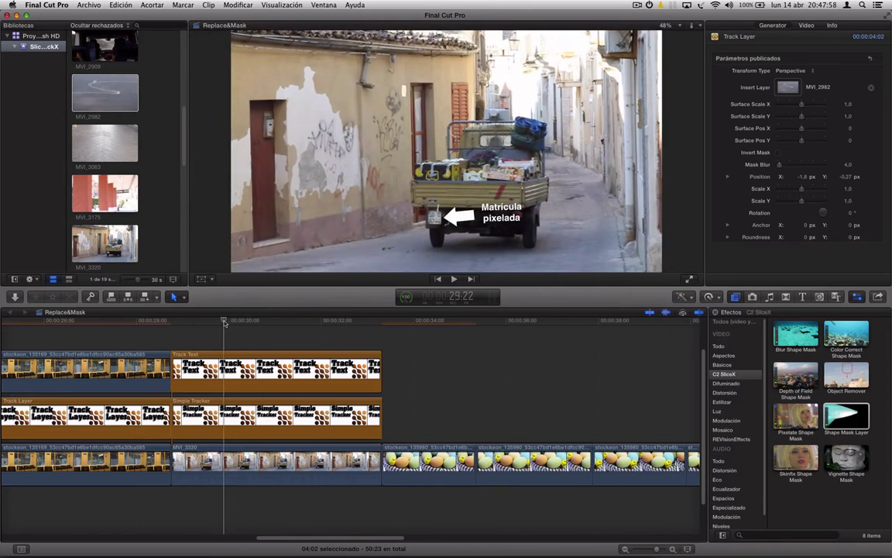
left_click_drag(224, 322, 177, 322)
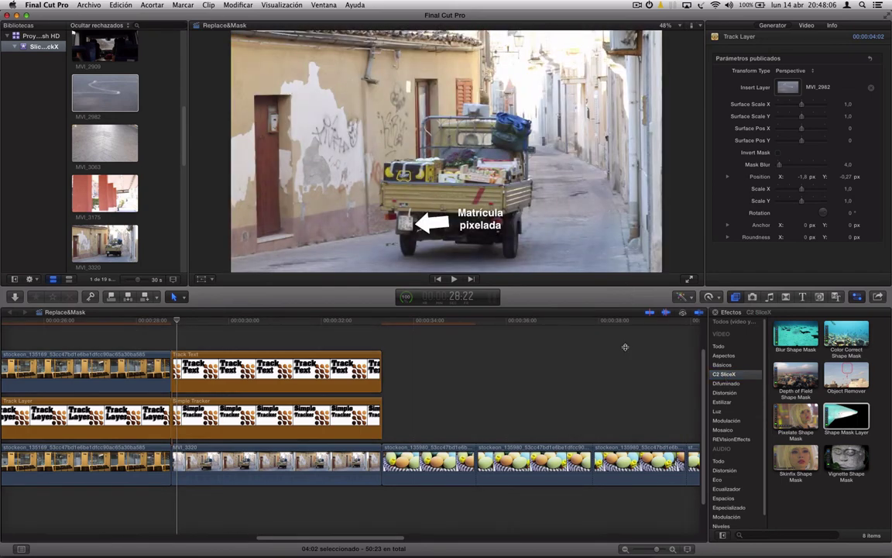
mouse_move(628, 289)
left_mouse_down()
mouse_move(624, 372)
mouse_move(623, 361)
left_mouse_up()
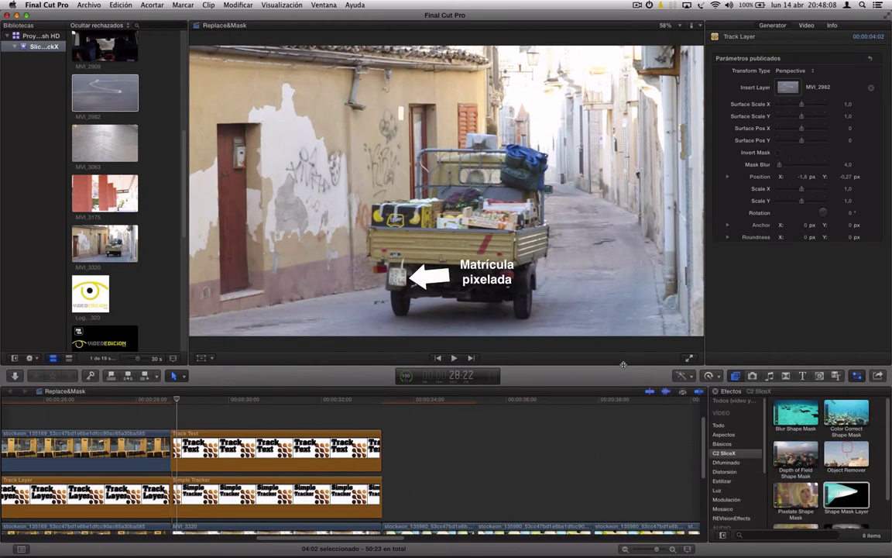
Step: Preview the Shape Mask Layer effect, then park the playhead on the truck footage
left_click(849, 497)
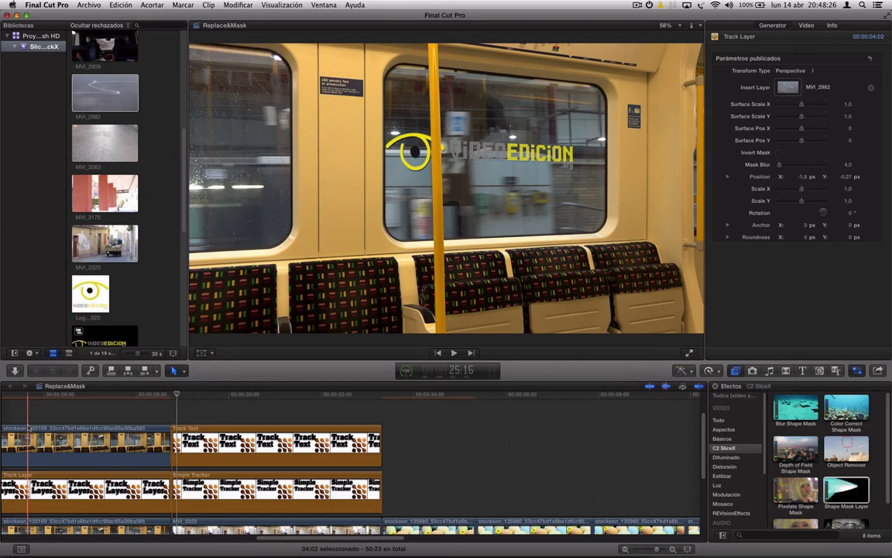
scroll(282, 542, "left", 8)
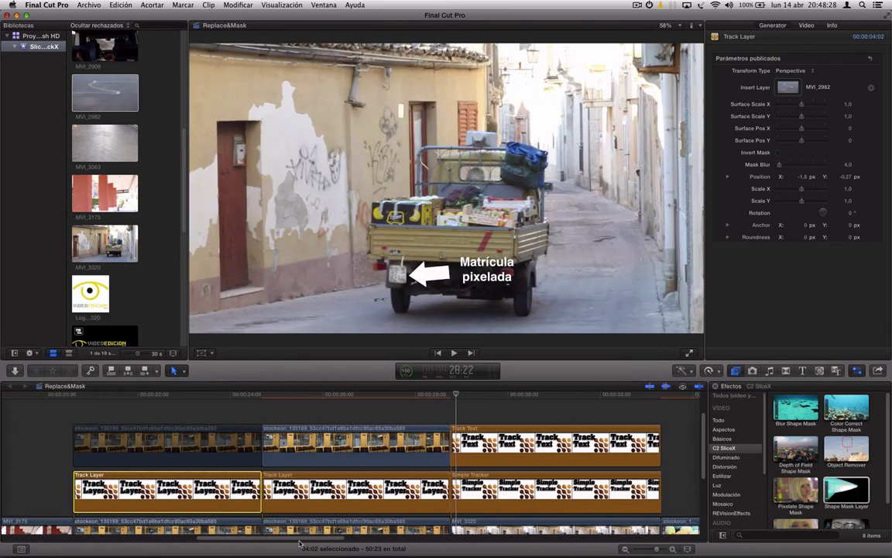
scroll(282, 542, "right", 10)
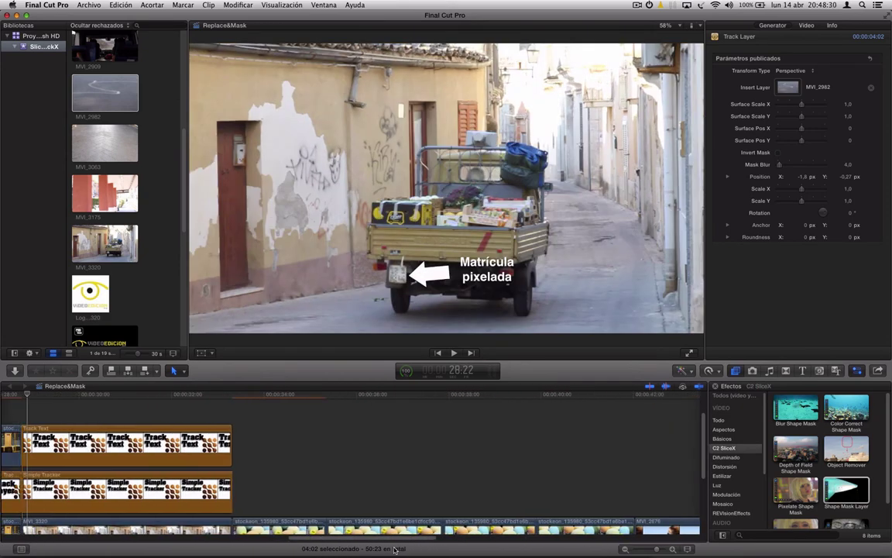
scroll(165, 459, "down", 2)
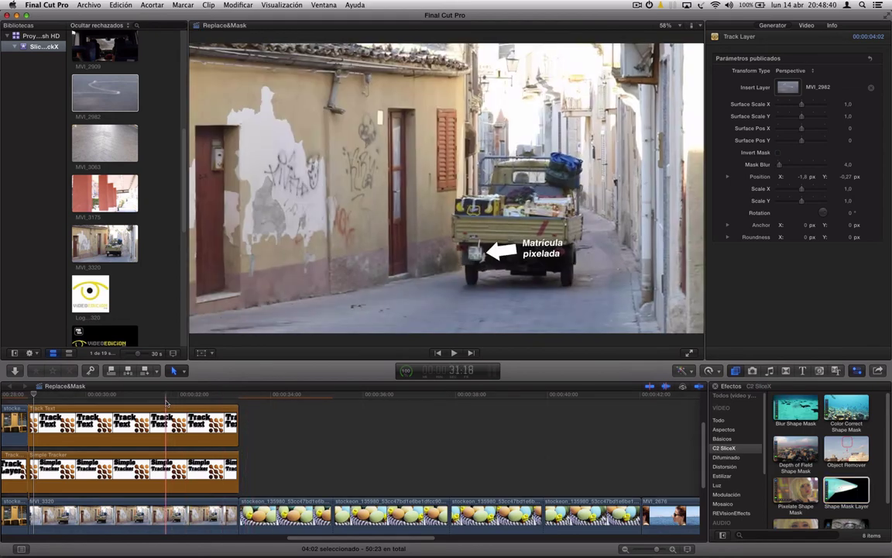
left_click(166, 402)
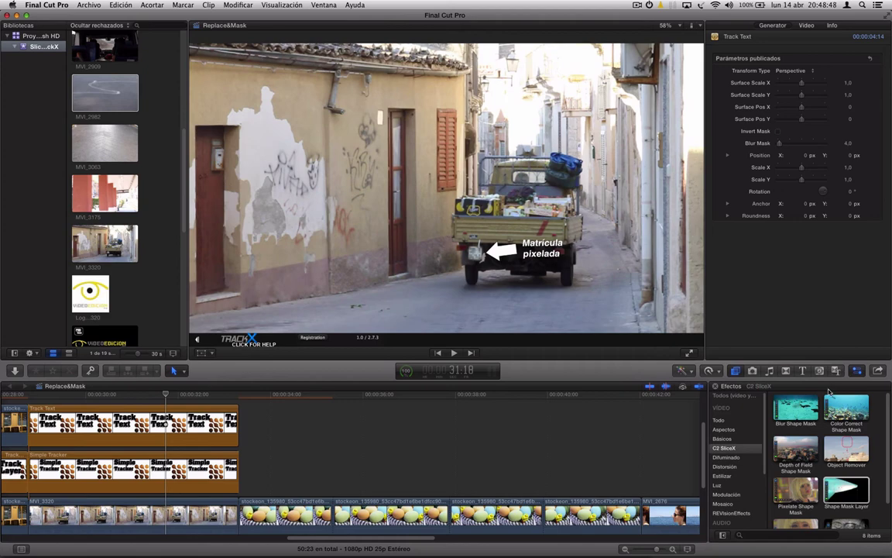
Step: Preview the Blur Shape Mask effect on the boat clip
left_click(794, 406)
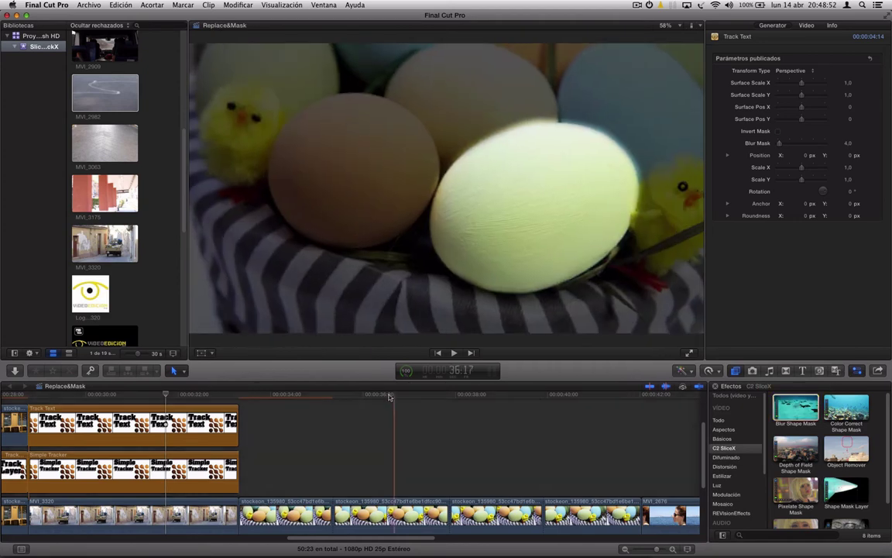
scroll(465, 547, "right", 5)
scroll(465, 546, "left", 5)
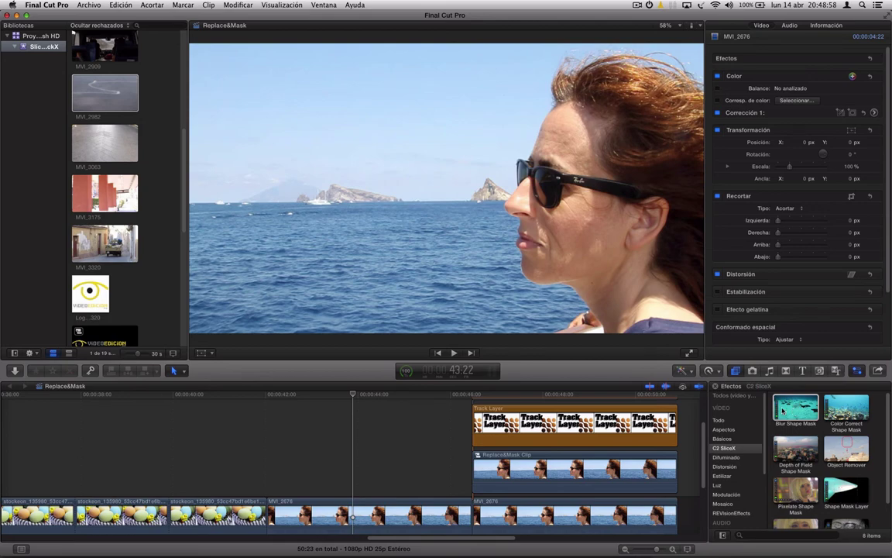
left_click(790, 410)
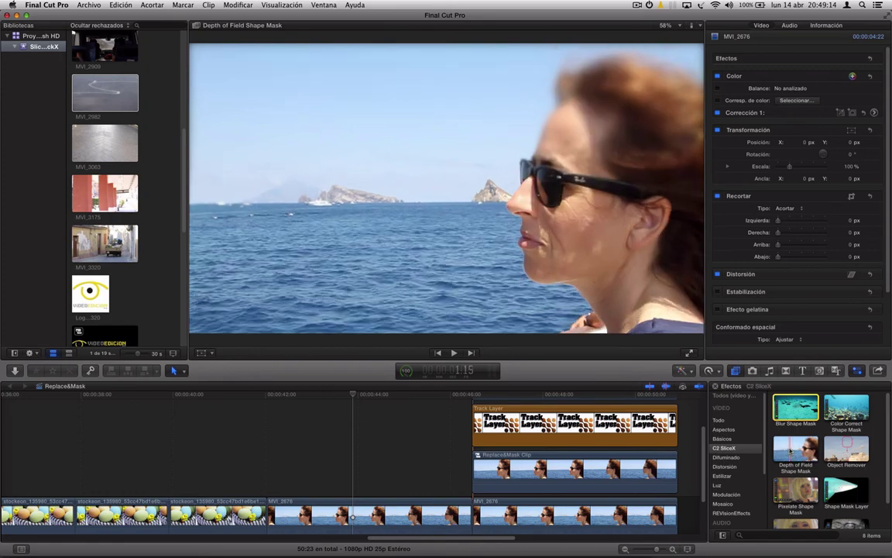
Step: Scrub through the egg clips and select the egg stock clip with the blur mask
left_click_drag(441, 538, 341, 540)
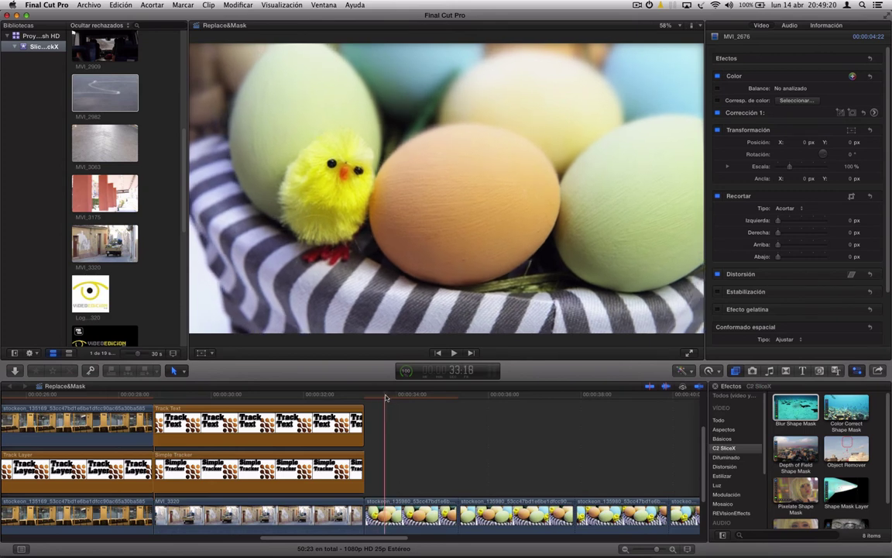
left_click_drag(422, 395, 485, 398)
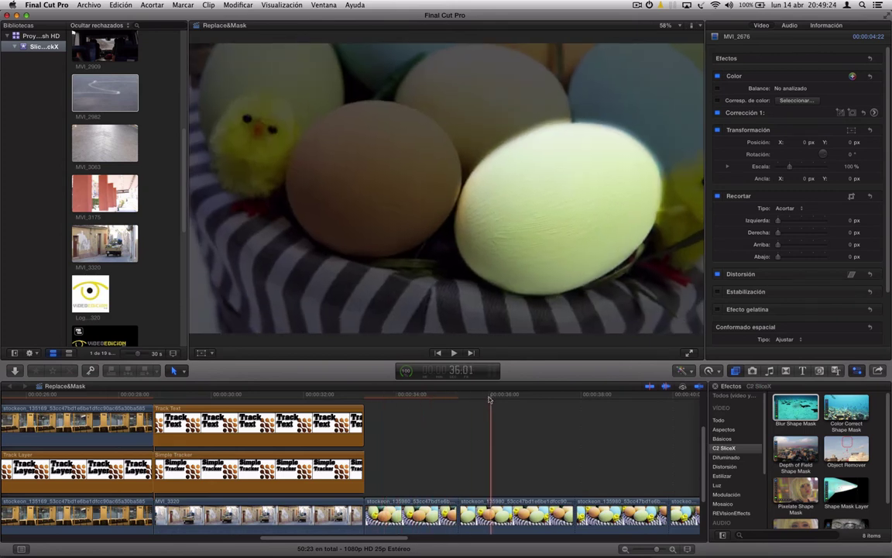
scroll(849, 464, "down", 2)
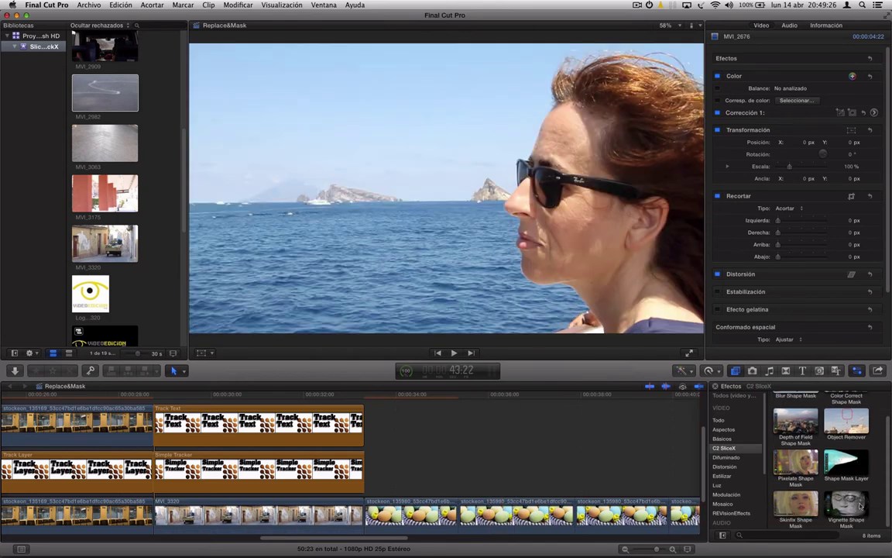
left_click_drag(431, 402, 496, 397)
left_click_drag(341, 537, 379, 537)
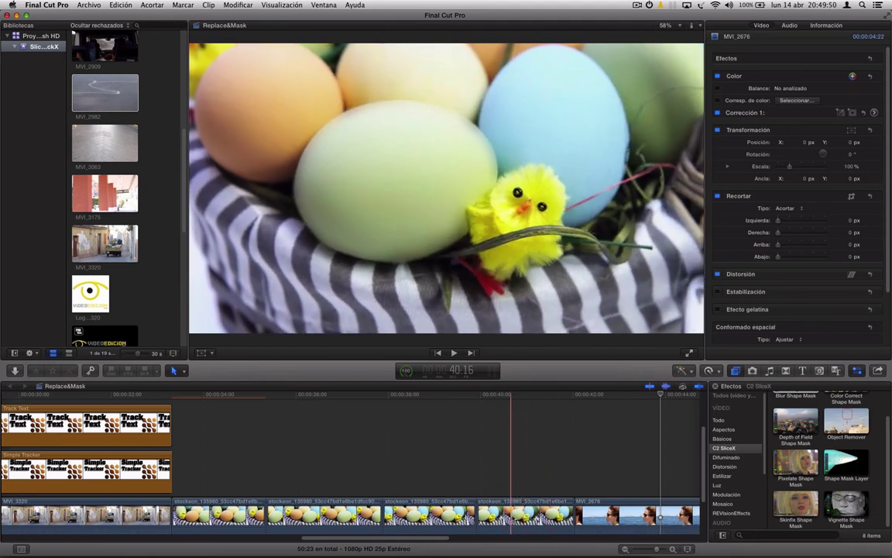
left_click(510, 512)
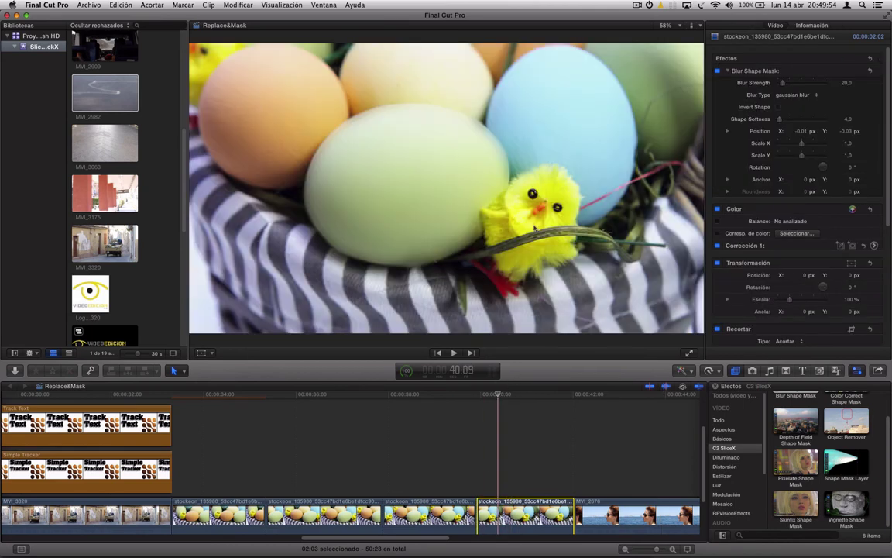
Step: Toggle the egg clip's Blur Shape Mask off and on to compare, leaving it on
left_click(718, 71)
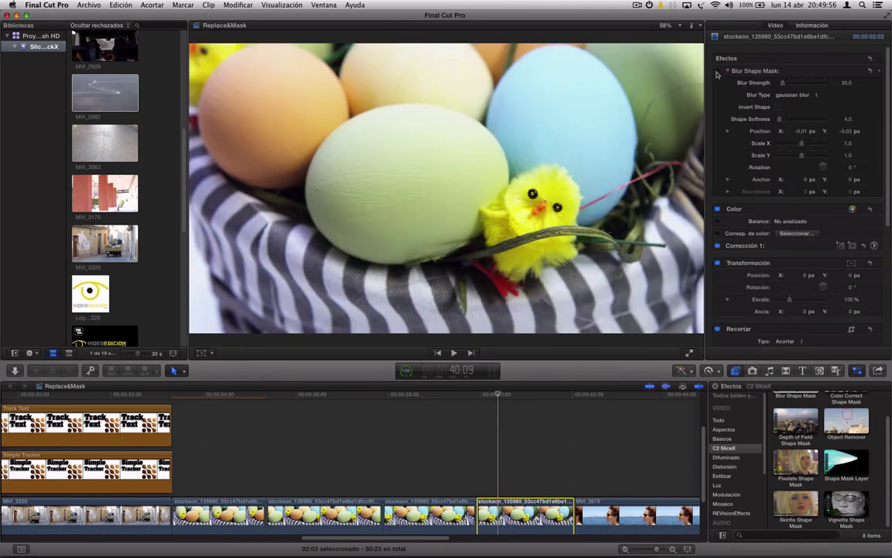
left_click(717, 71)
left_click(718, 71)
left_click(717, 71)
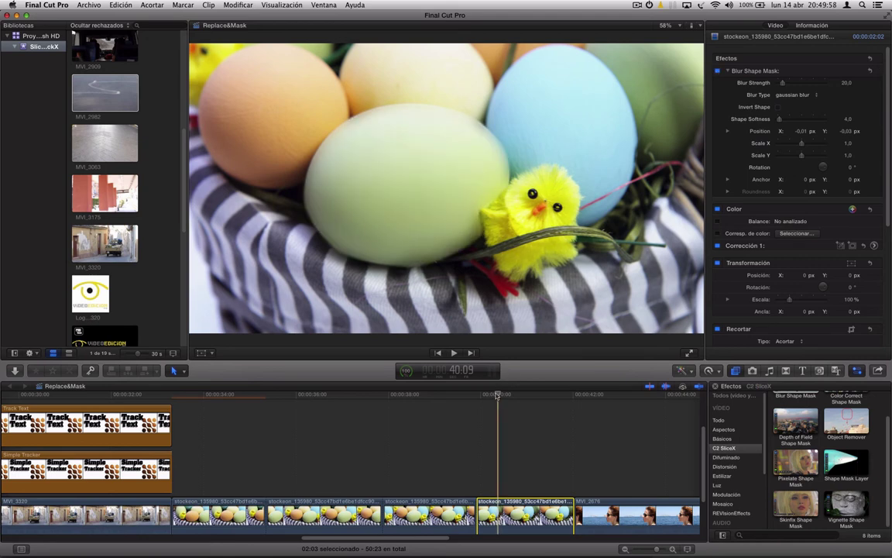
Step: Scrub through the blurred egg clip and back to the MVI_3320 truck clip
mouse_move(498, 395)
left_mouse_down()
mouse_move(533, 397)
mouse_move(67, 400)
left_mouse_up()
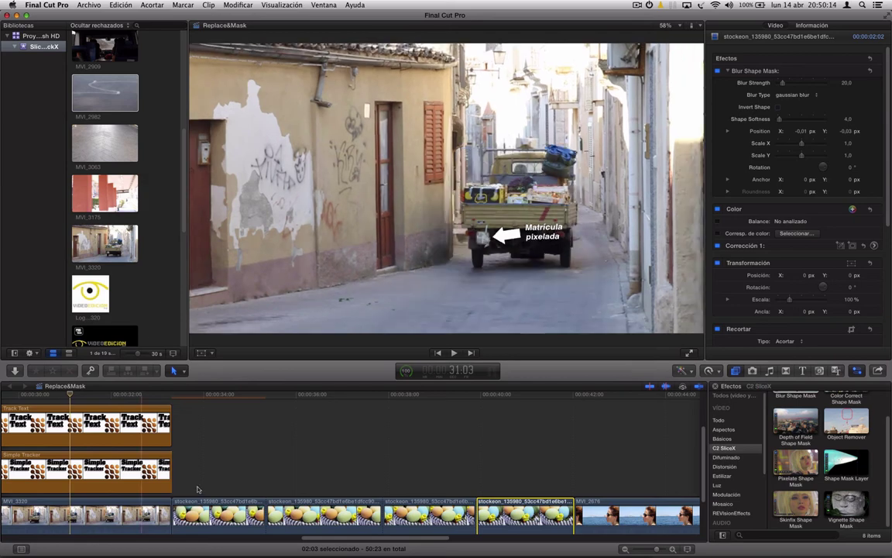
left_click_drag(384, 537, 322, 547)
mouse_move(322, 394)
left_mouse_down()
mouse_move(238, 403)
mouse_move(284, 399)
left_mouse_up()
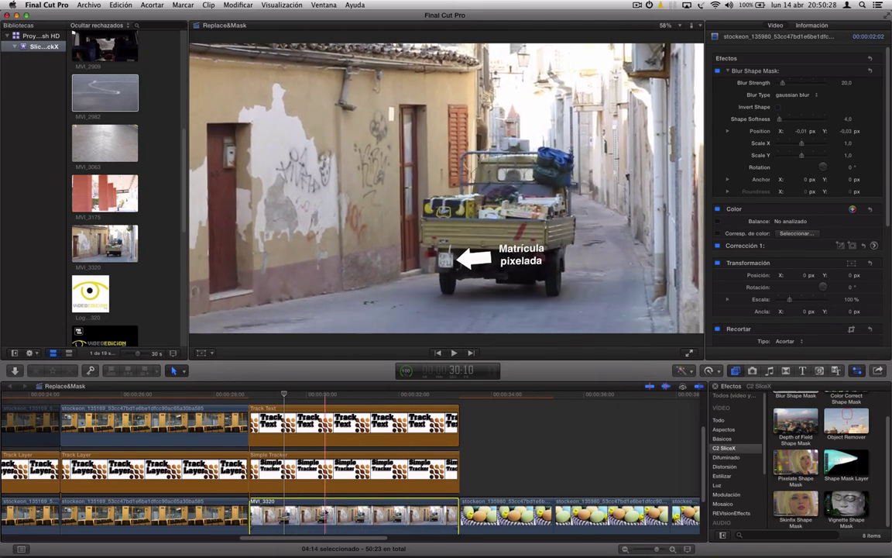
Step: Duplicate MVI_3320 right after the original and go to the copy's start
left_click(326, 513)
left_click_drag(325, 513, 500, 515)
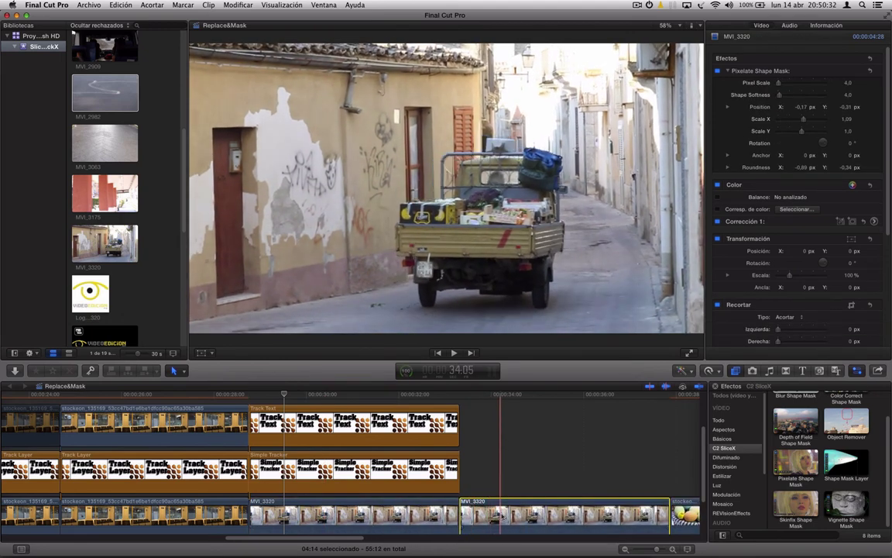
left_click(478, 395)
key("Up")
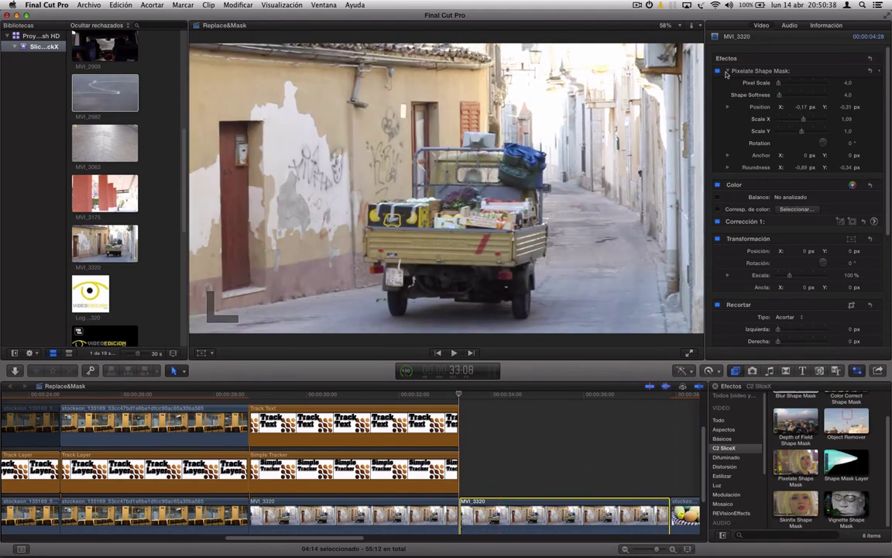
Step: Delete the Pixelate Shape Mask from the copied truck clip and view the plain footage
left_click(767, 72)
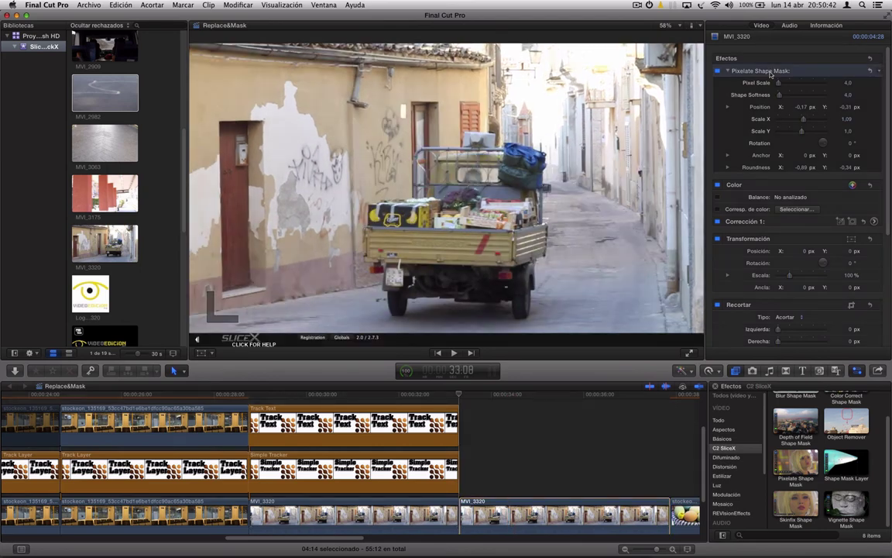
key("Delete")
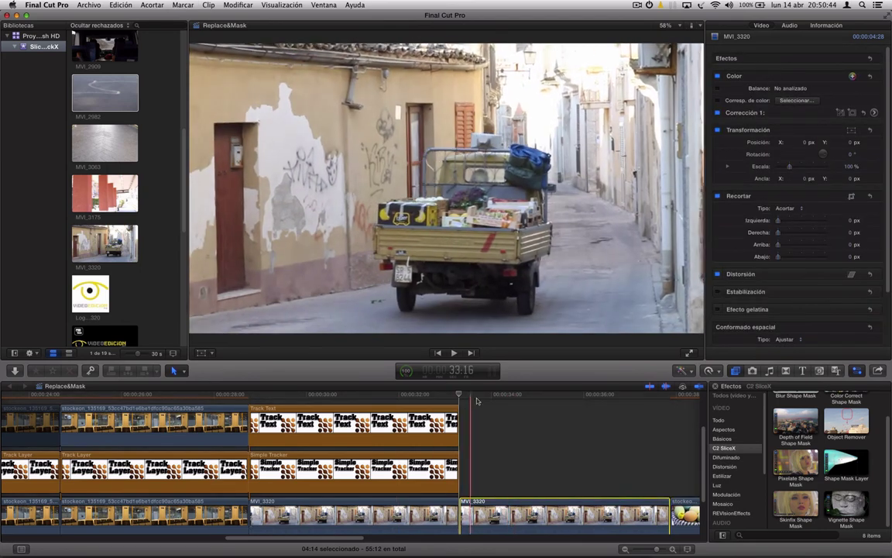
scroll(488, 401, "right", 10)
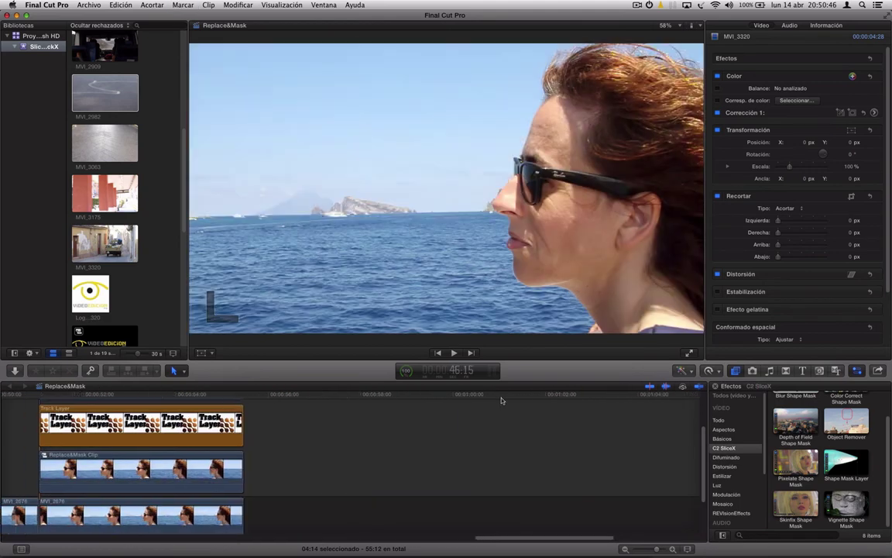
scroll(501, 400, "left", 3)
scroll(501, 401, "left", 2)
scroll(501, 401, "left", 3)
scroll(501, 400, "left", 3)
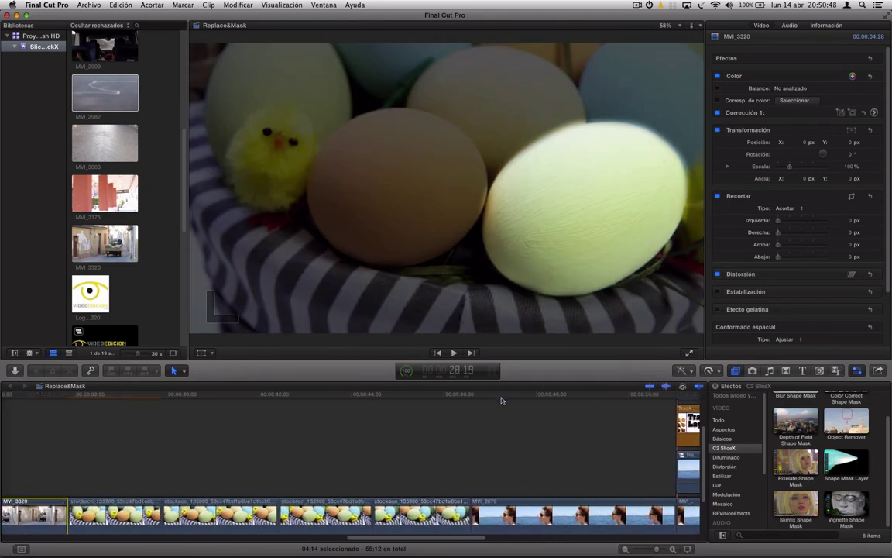
scroll(501, 400, "left", 5)
left_click(501, 401)
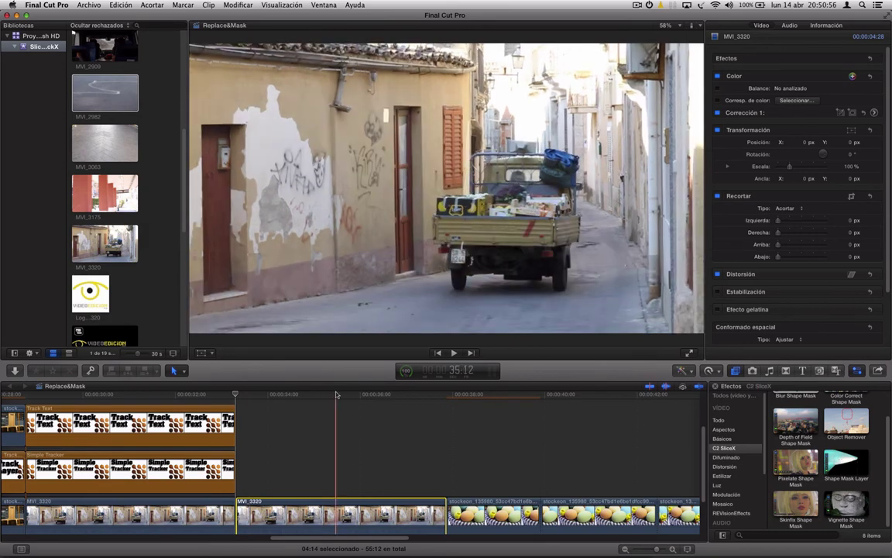
Step: Apply Pixelate Shape Mask to the copied MVI_3320 clip and pick the polygon mask tool
key("s")
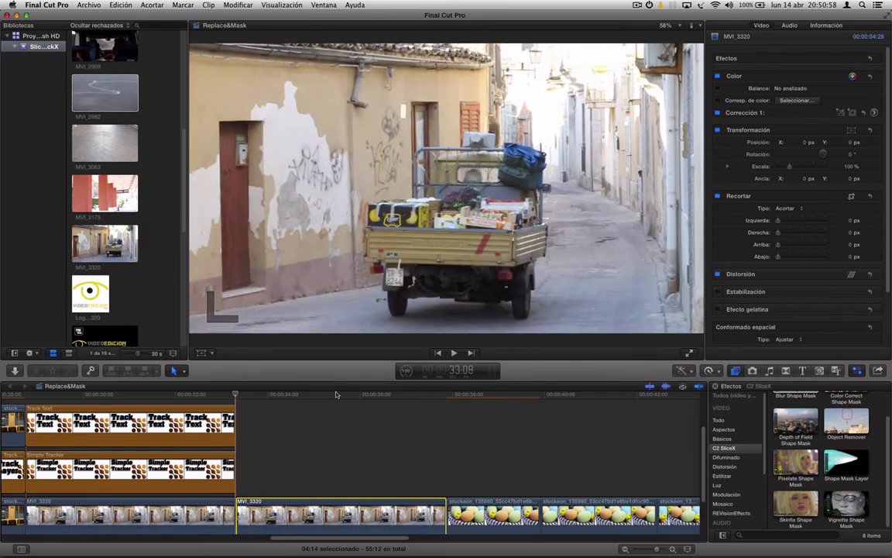
left_click_drag(336, 394, 313, 395)
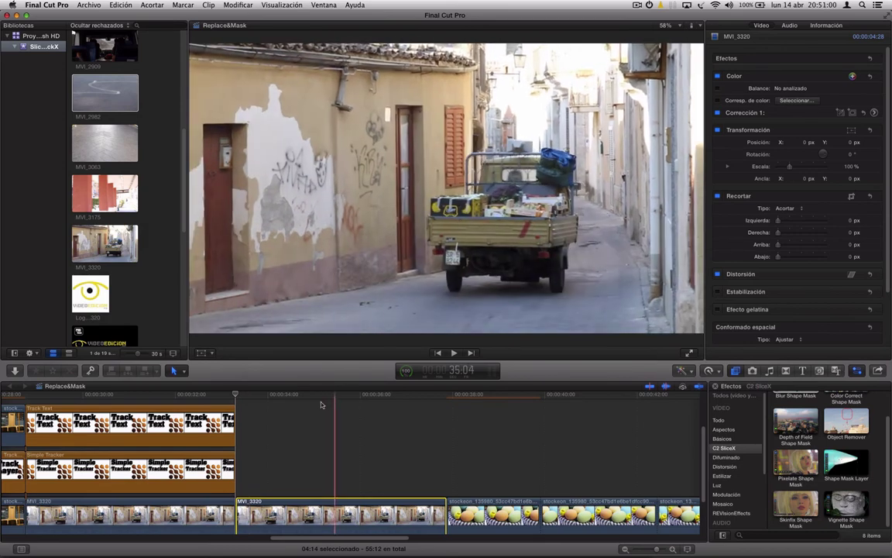
key("s")
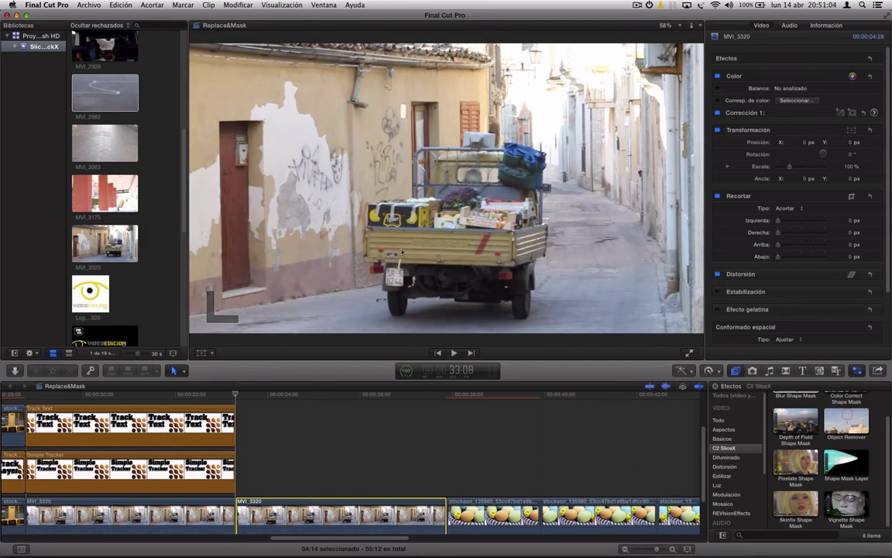
mouse_move(797, 462)
left_mouse_down()
mouse_move(366, 518)
mouse_move(314, 517)
left_mouse_up()
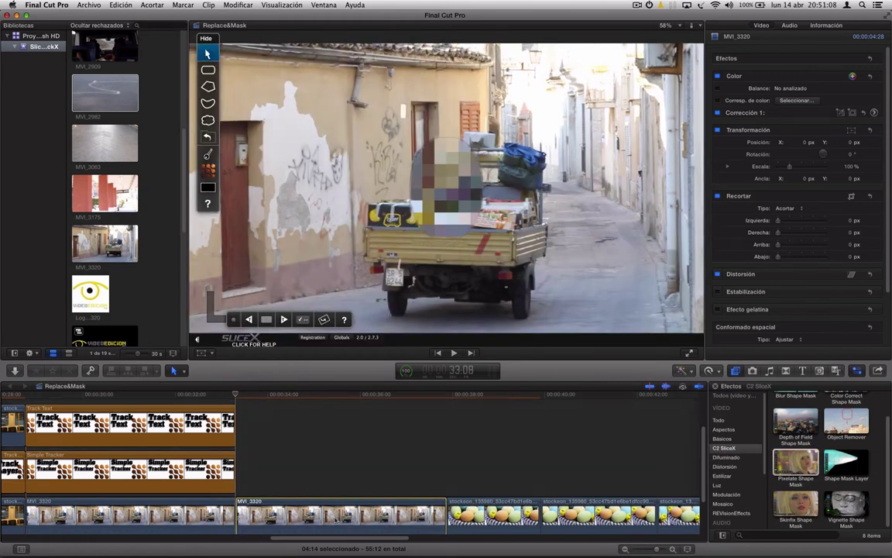
left_click(333, 395)
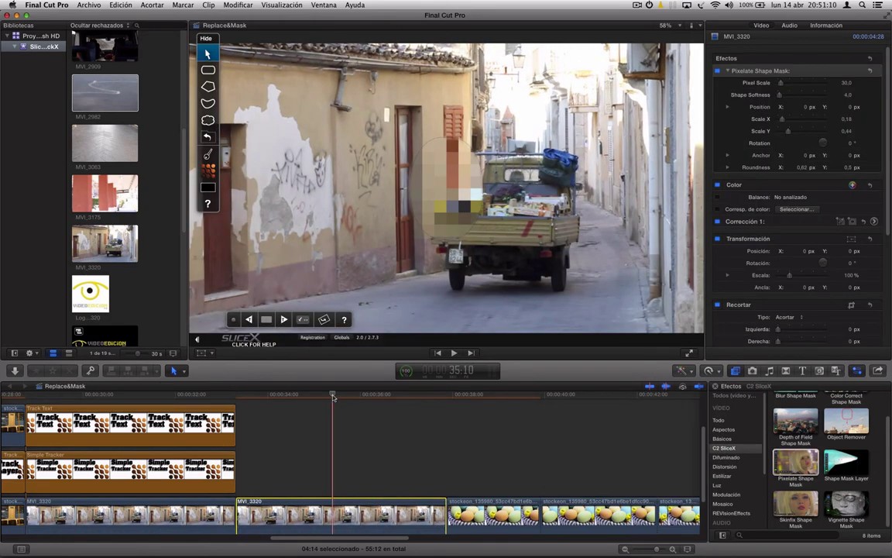
key("Up")
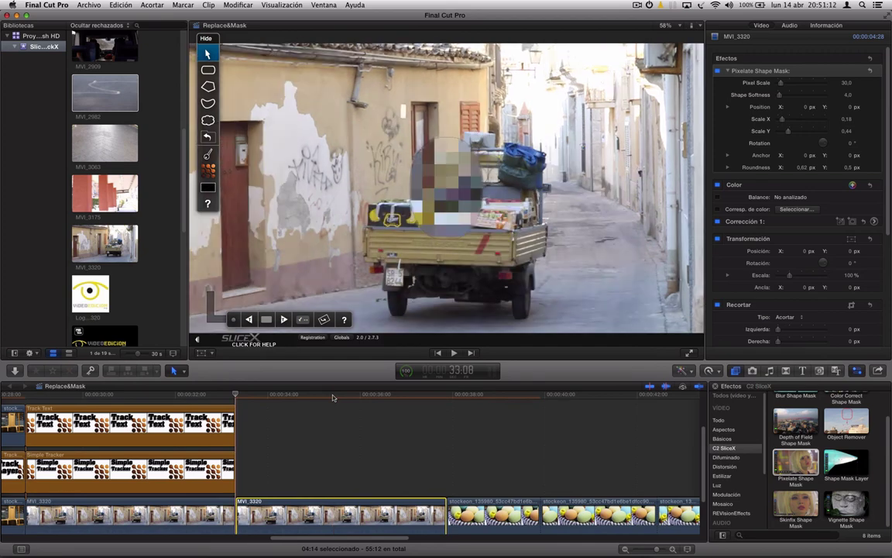
left_click(208, 87)
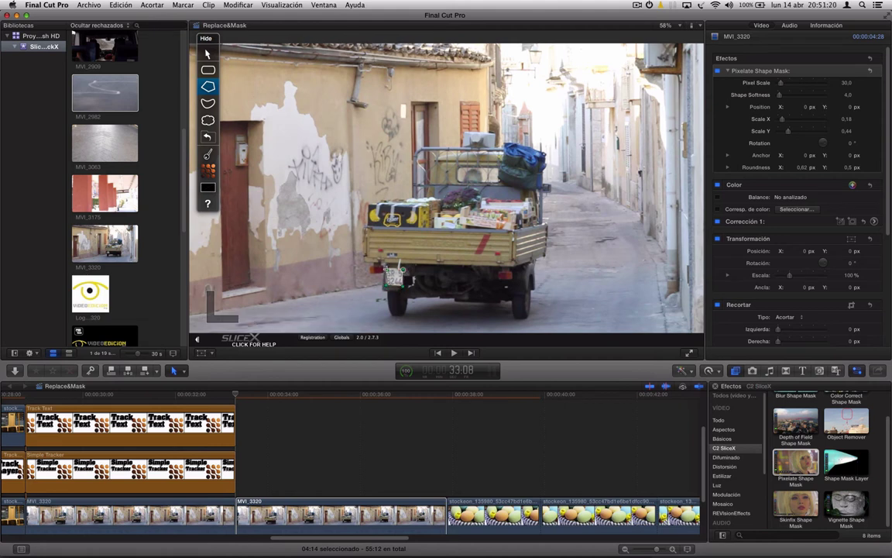
Step: Place a small polygon over the plate, set Pixel Scale 6 and tracking to Perspective/High
double_click(393, 276)
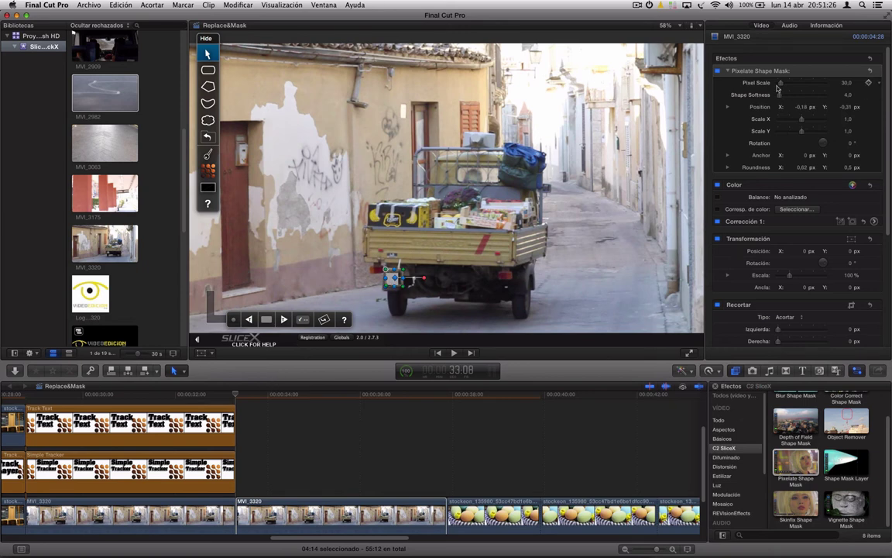
left_click_drag(782, 85, 780, 86)
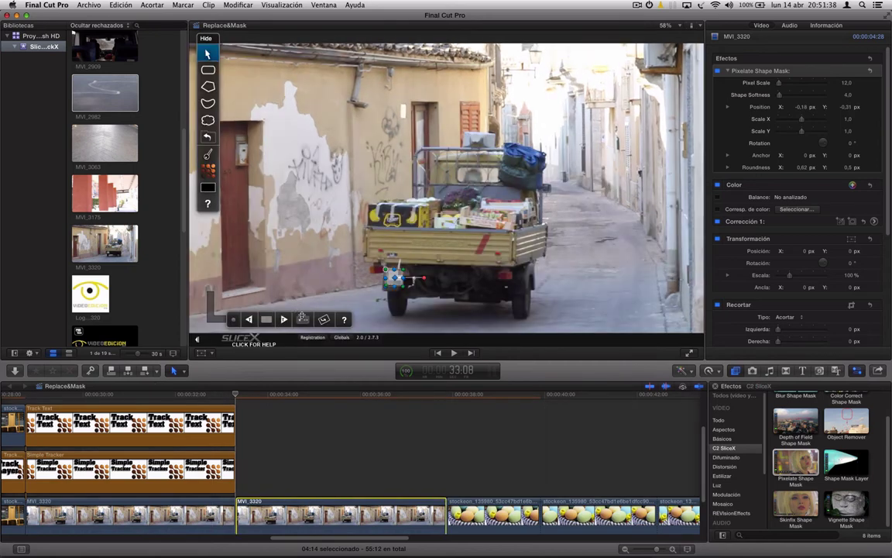
left_click(302, 320)
left_click(445, 193)
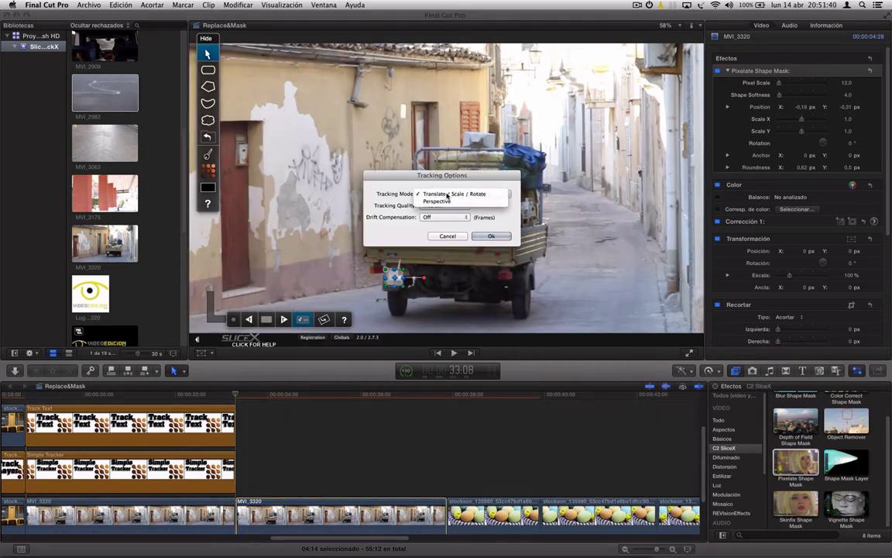
left_click(436, 201)
left_click(438, 205)
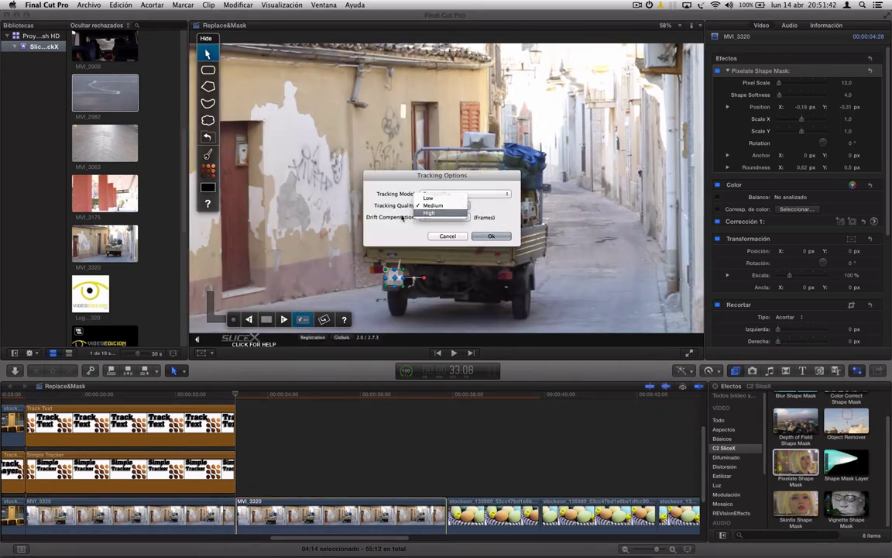
left_click(422, 206)
key("Return")
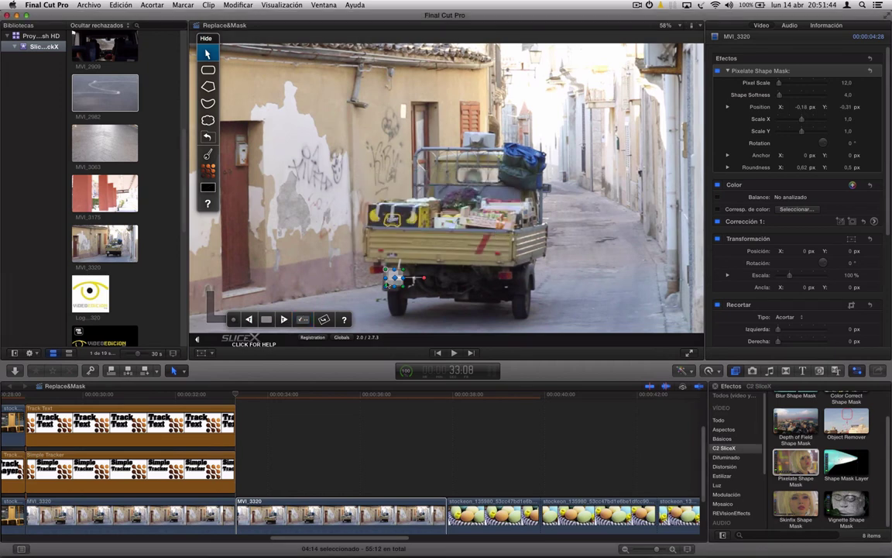
Step: Track the mask forward, stop, then delete the Pixelate Shape Mask effect
left_click(284, 320)
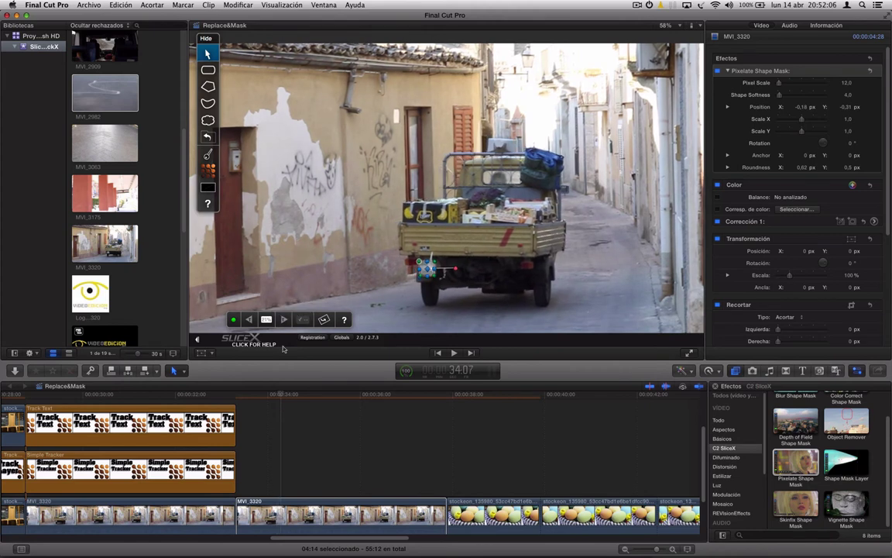
left_click(265, 320)
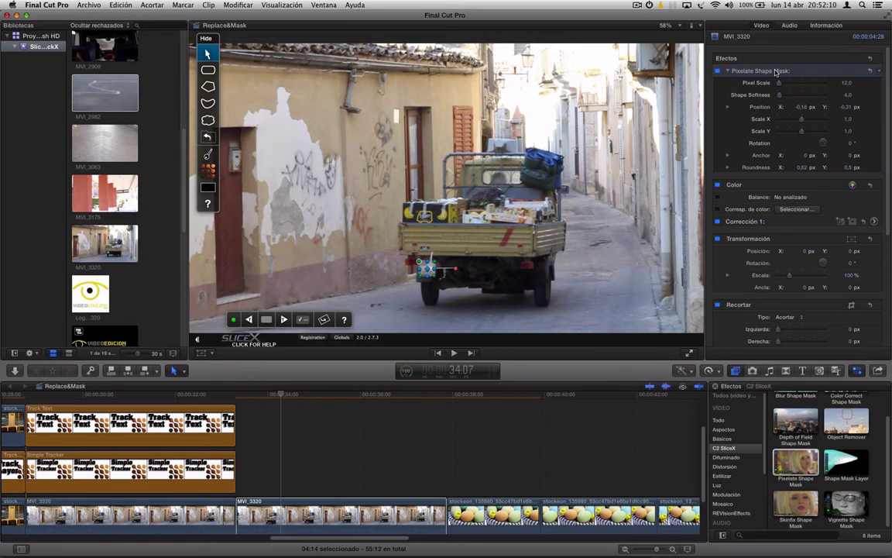
key("Delete")
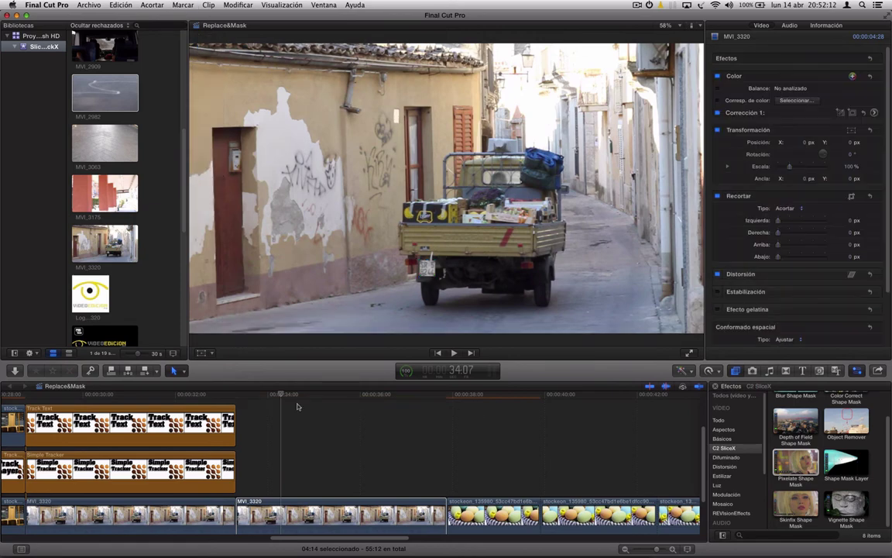
Step: Apply a new Pixelate Shape Mask, outline the truck bed with a polygon, Pixel Scale 0
key("Up")
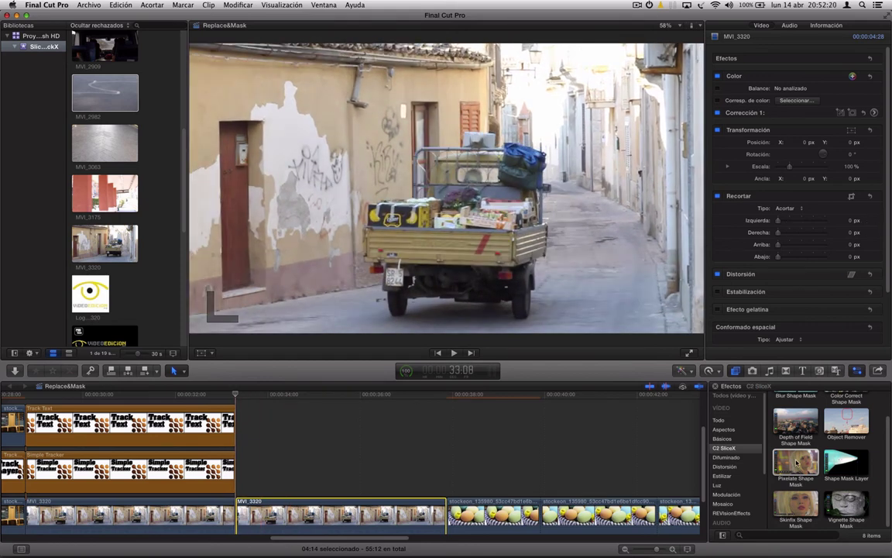
left_click_drag(796, 422, 300, 521)
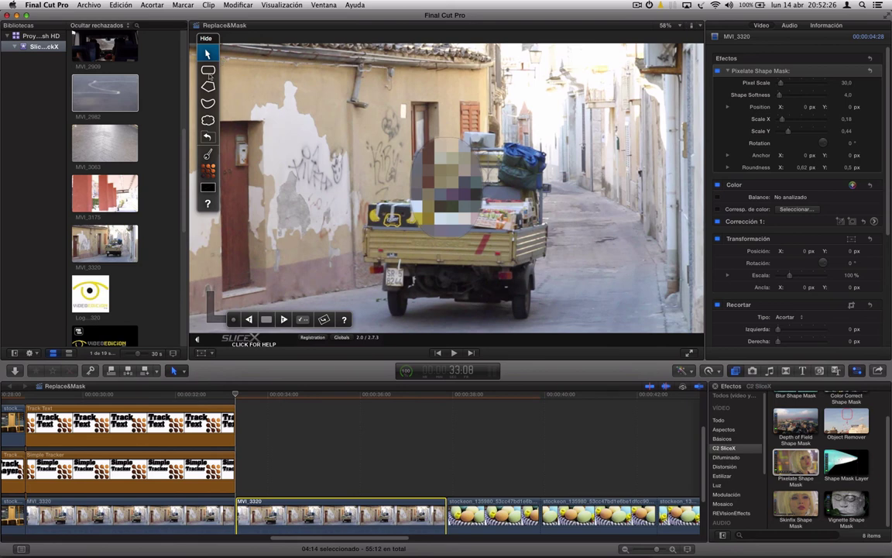
left_click(208, 86)
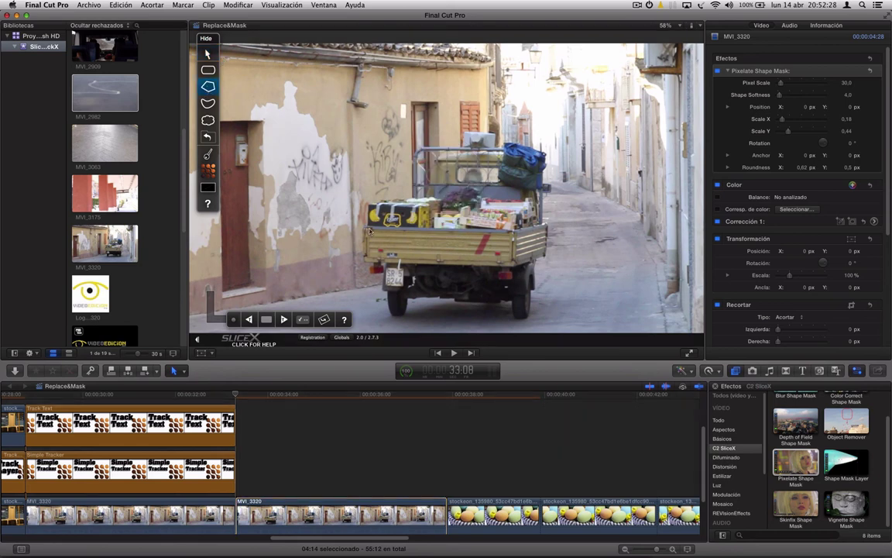
left_click(368, 263)
left_click(369, 229)
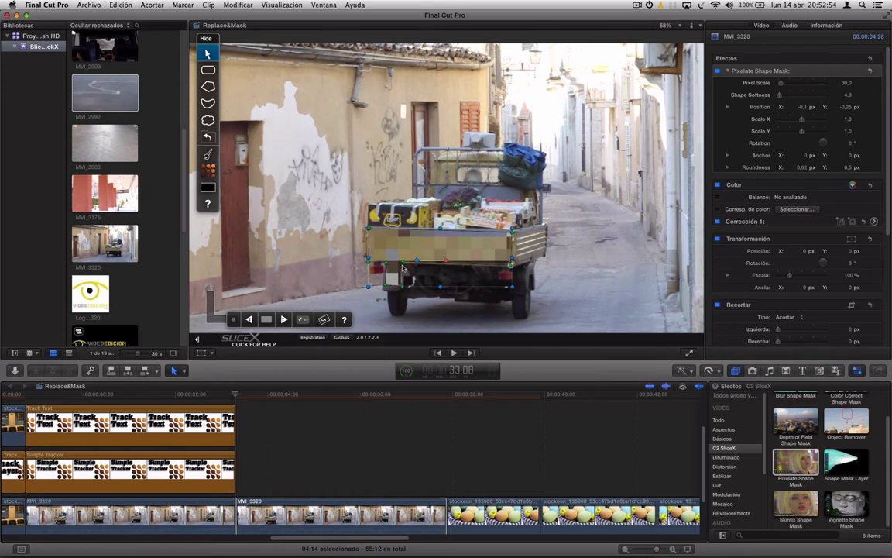
left_click_drag(783, 83, 770, 83)
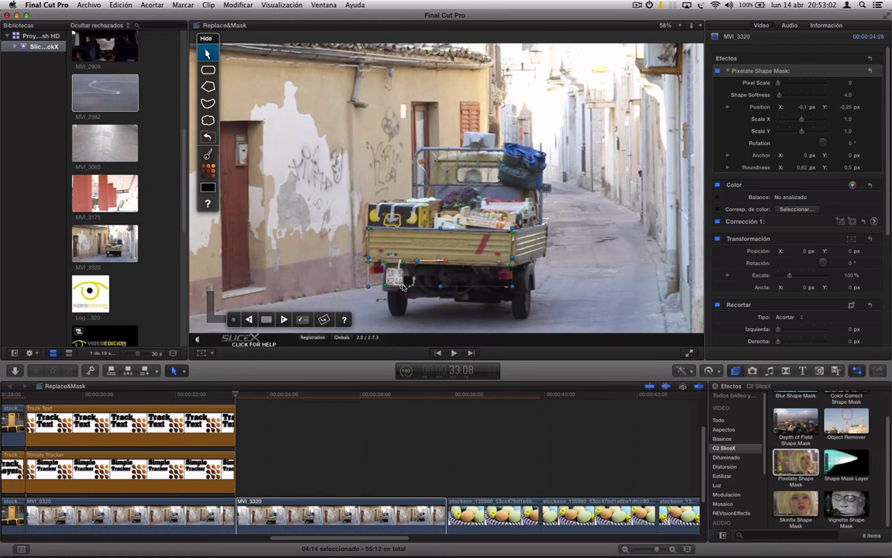
Step: Set SliceX tracking mode to Perspective and return to the start of MVI_3320
left_click(303, 319)
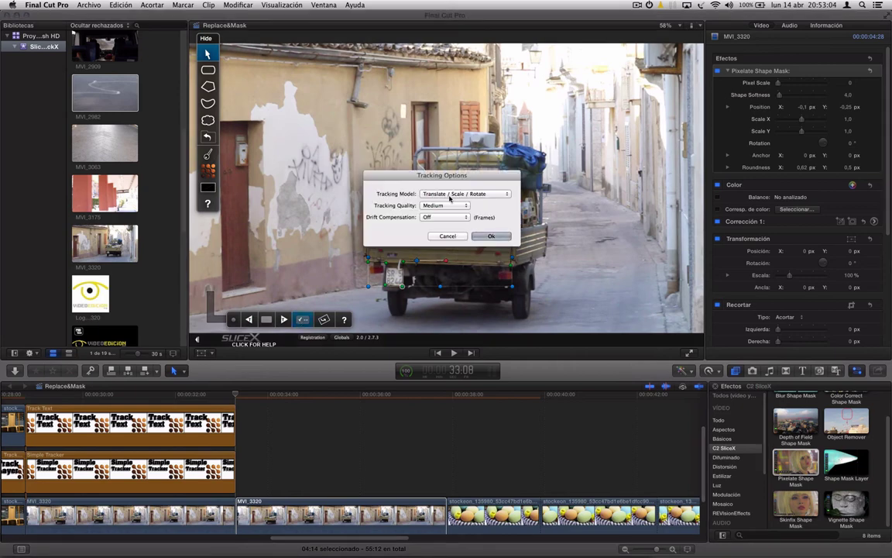
left_click(446, 193)
left_click(446, 202)
left_click(491, 236)
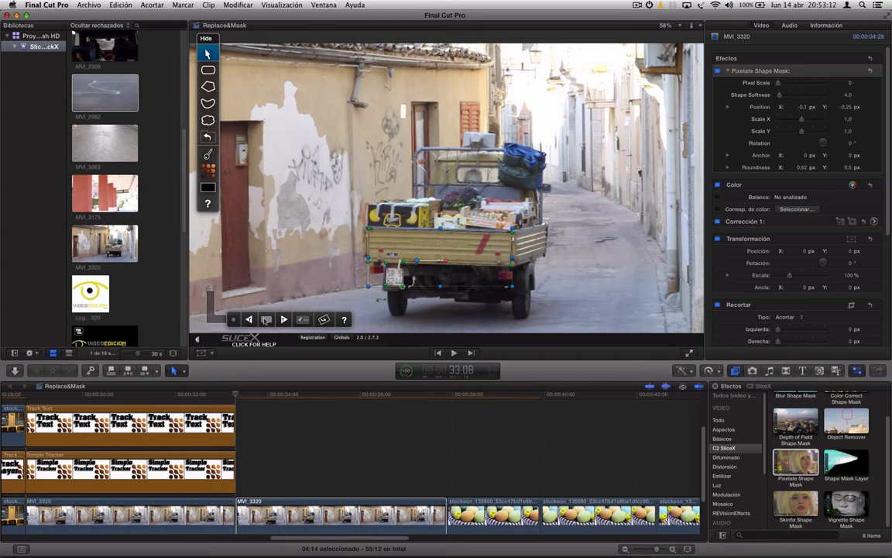
left_click(261, 395)
key("Up")
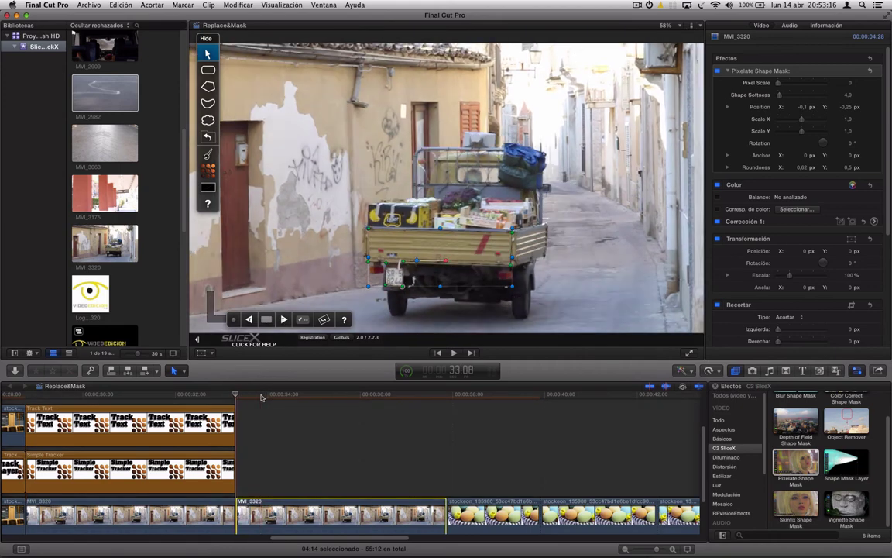
Step: Track the truck-rear mask forward, adjust its points, and track again to 36:04
left_click(284, 319)
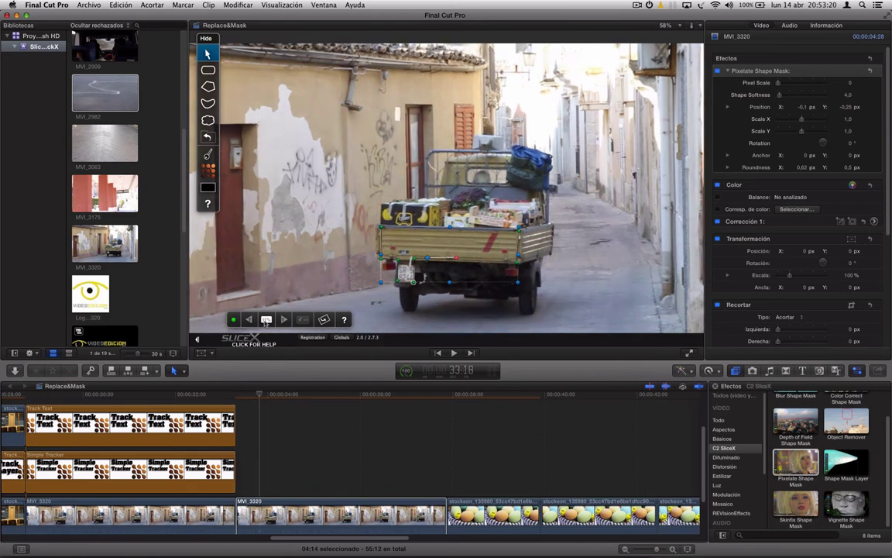
left_click(266, 319)
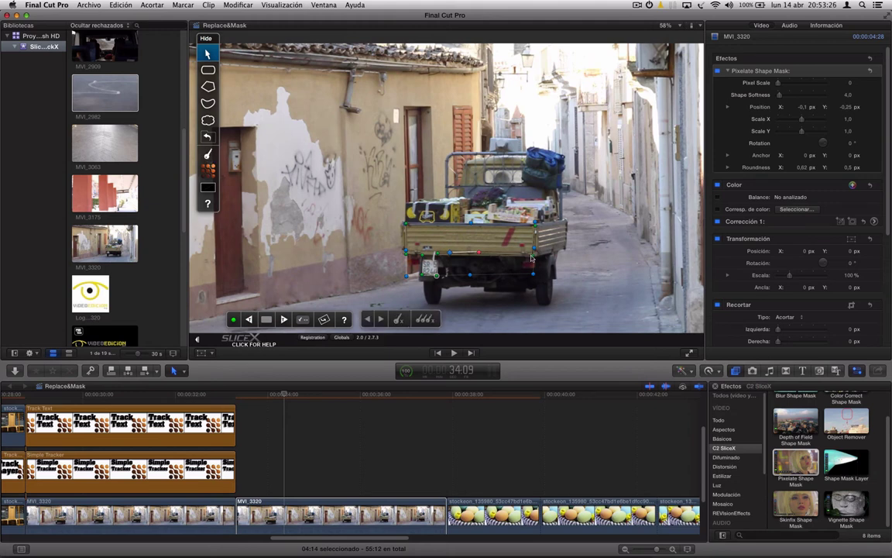
left_click(535, 225)
left_click(533, 257)
left_click(284, 320)
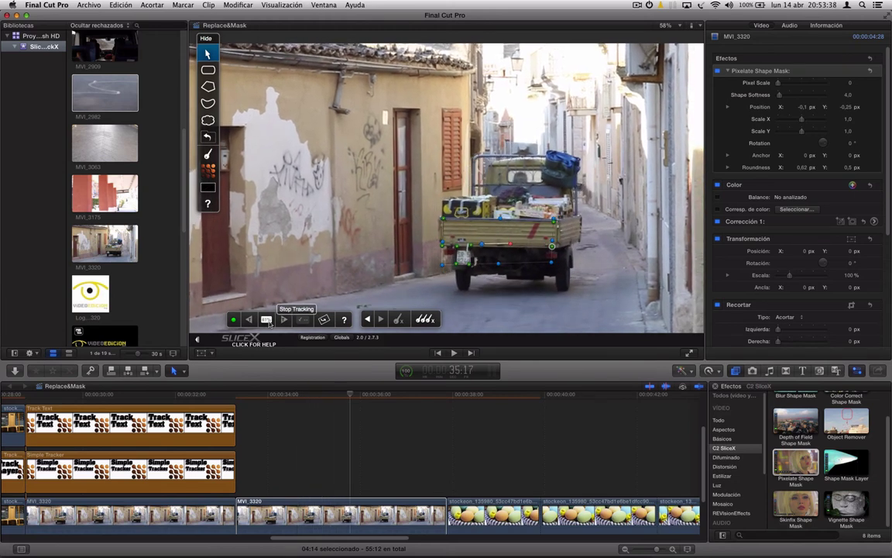
left_click(267, 320)
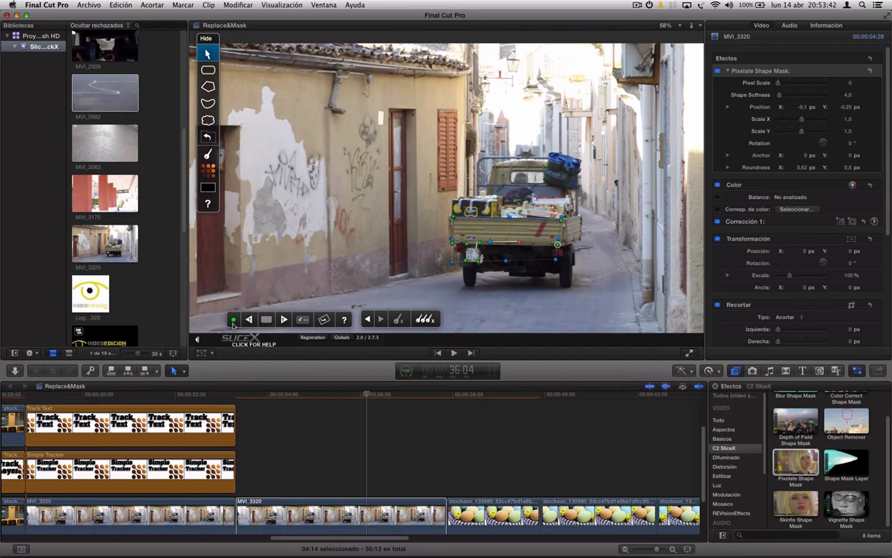
Step: Step frame by frame around 36:04 to check the tracked mask
key("Right")
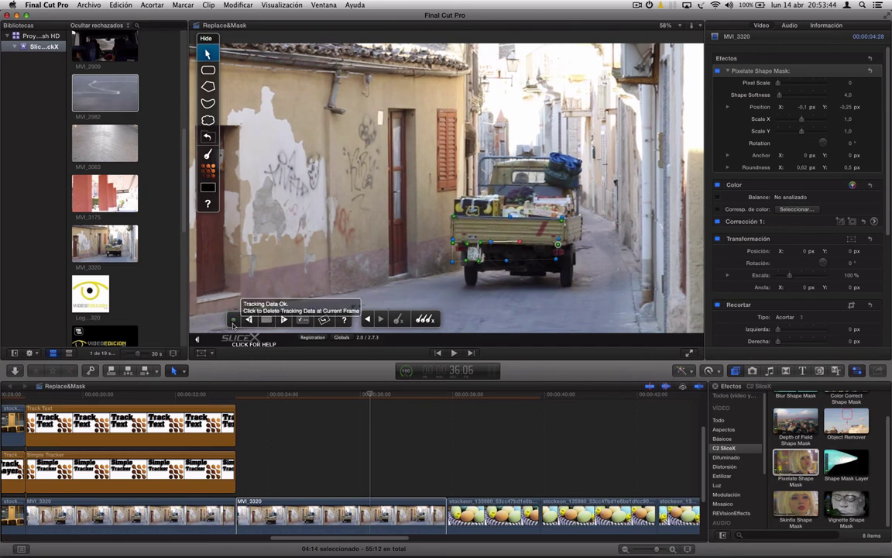
key("Left")
key("Left")
key("Left")
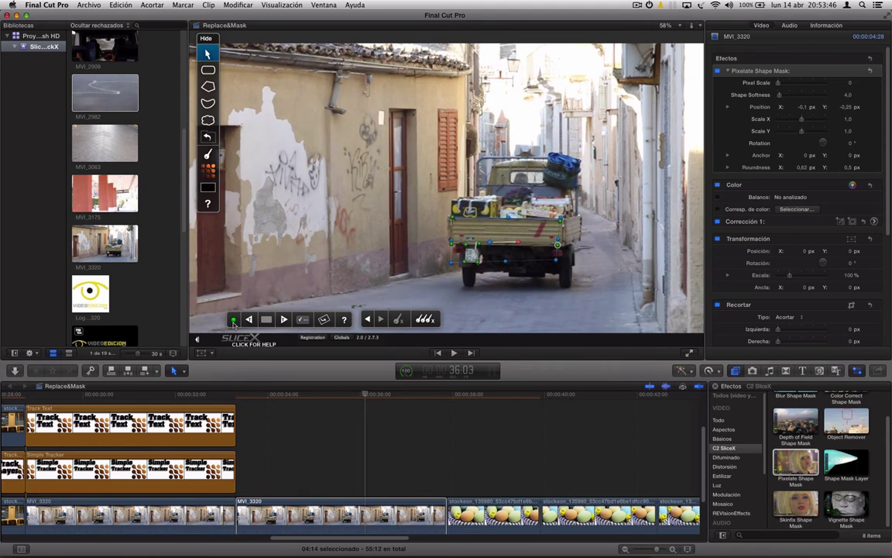
key("Left")
key("Left")
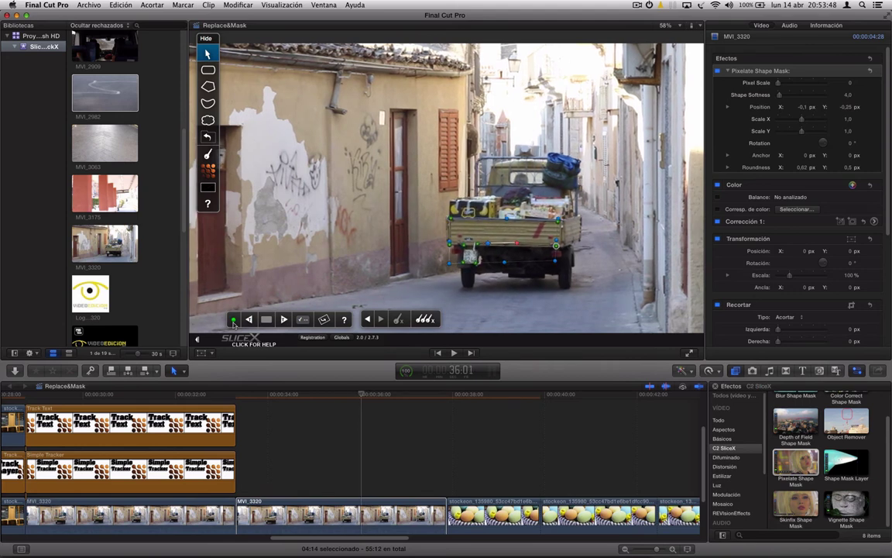
key("Left")
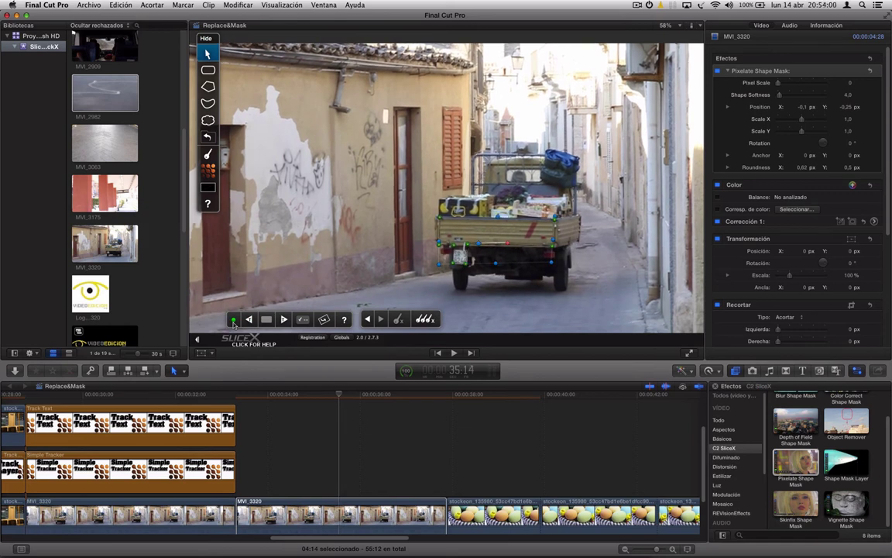
Step: Stop tracking and set the tracking quality to High
left_click(233, 321)
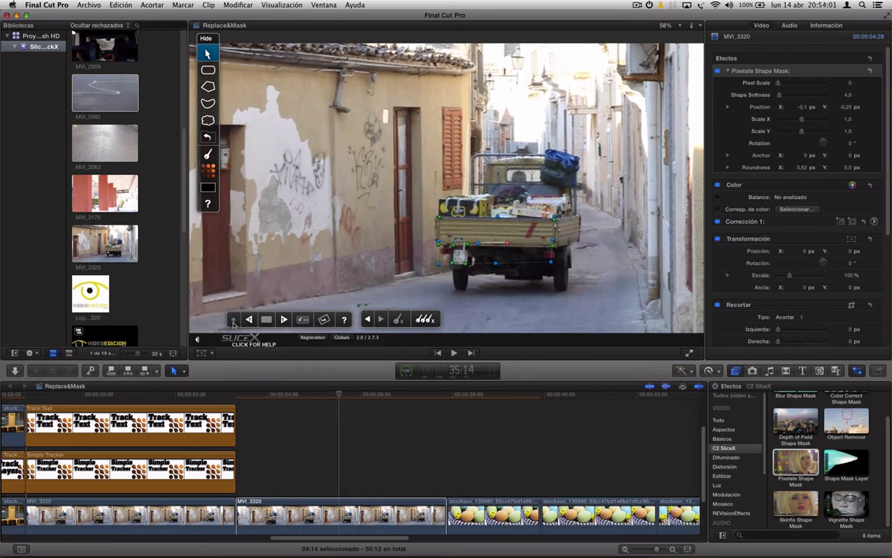
left_click(303, 319)
left_click(443, 205)
left_click(444, 212)
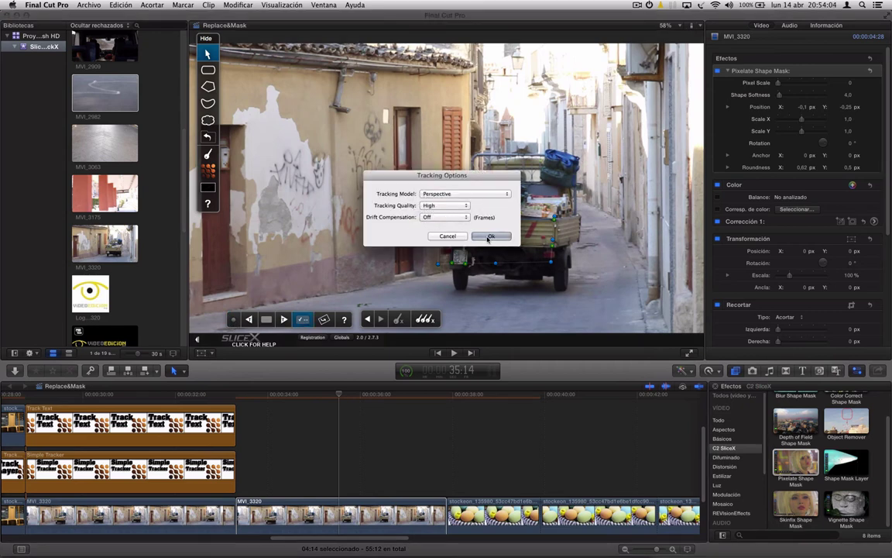
left_click(491, 235)
Step: Track the mask forward from 35:14, reselecting its points, through about 37:06
left_click(266, 321)
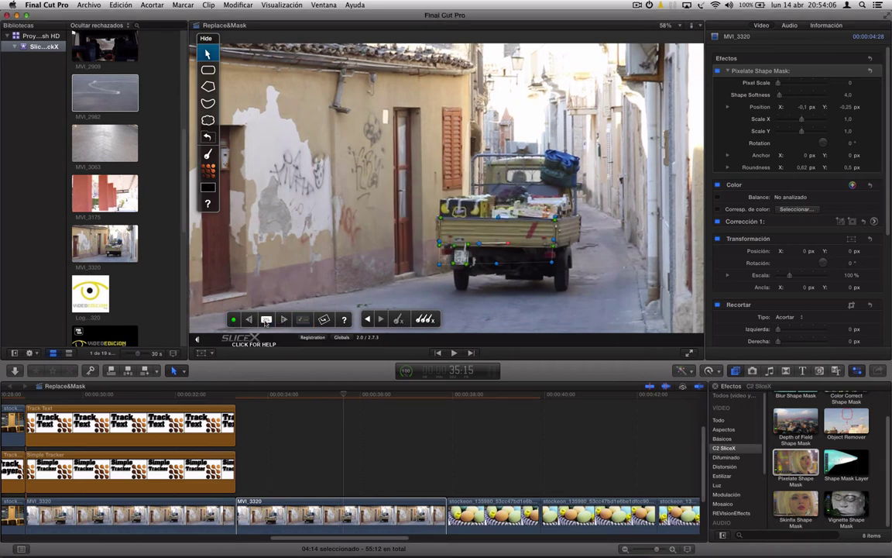
left_click(266, 321)
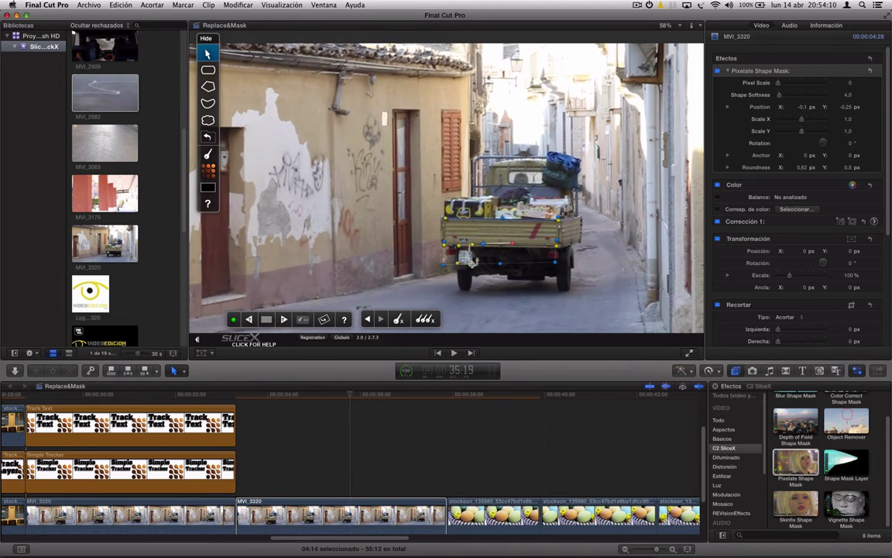
left_click(472, 266)
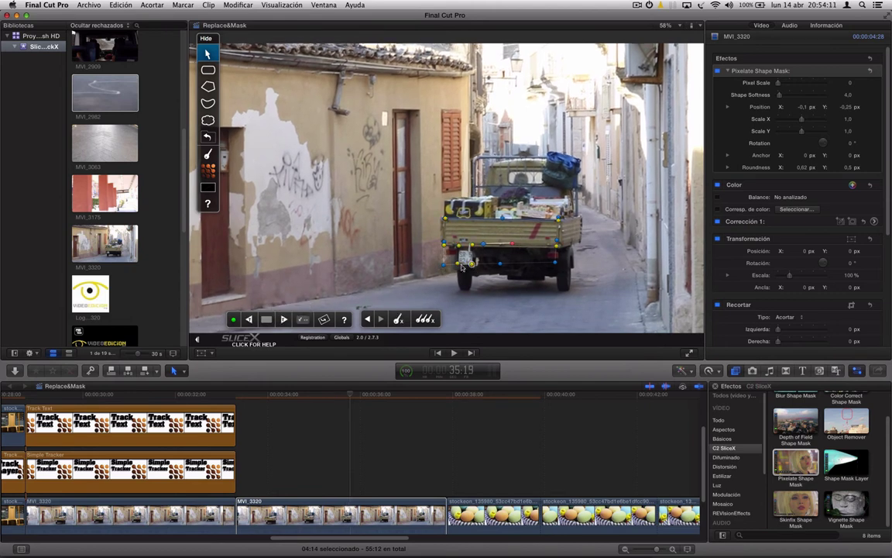
left_click(267, 321)
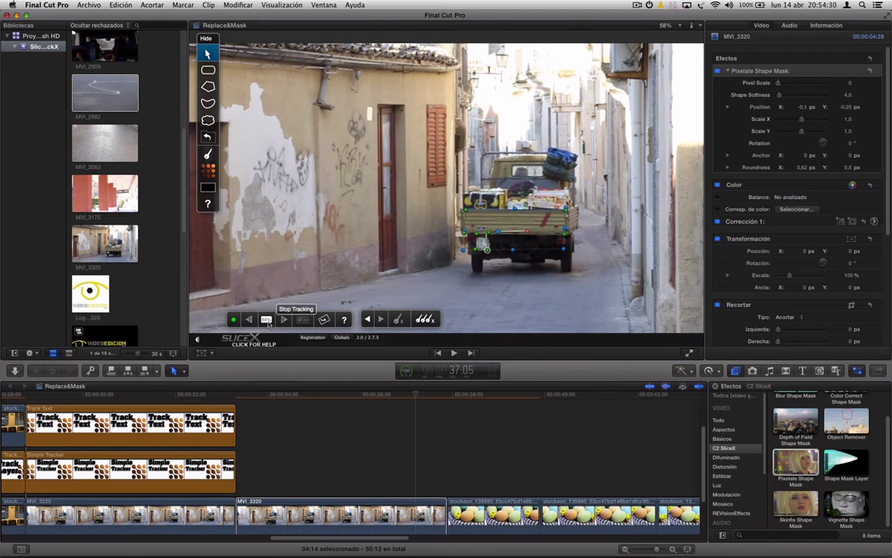
left_click(266, 319)
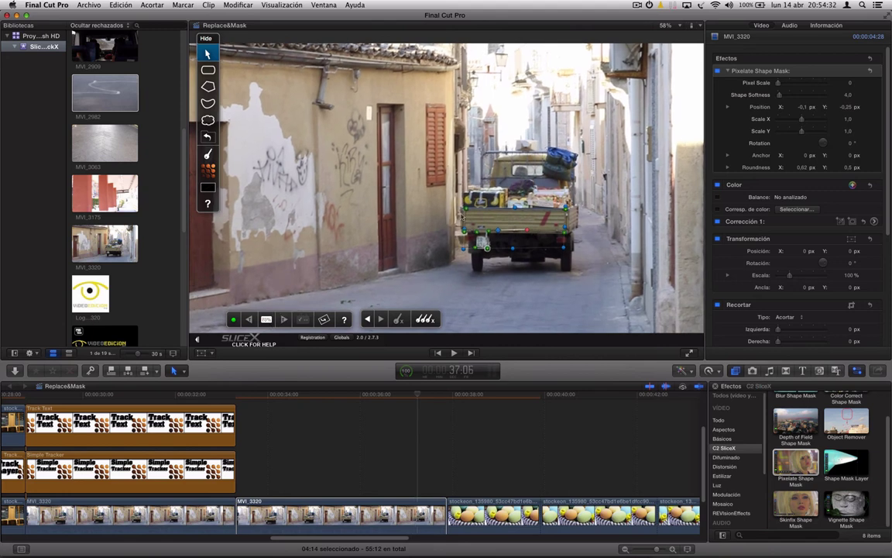
left_click(465, 208)
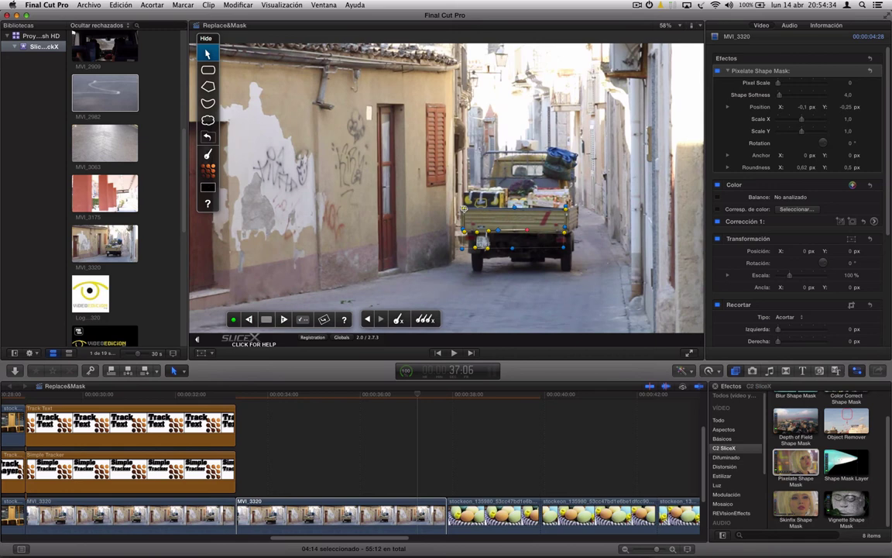
left_click(284, 319)
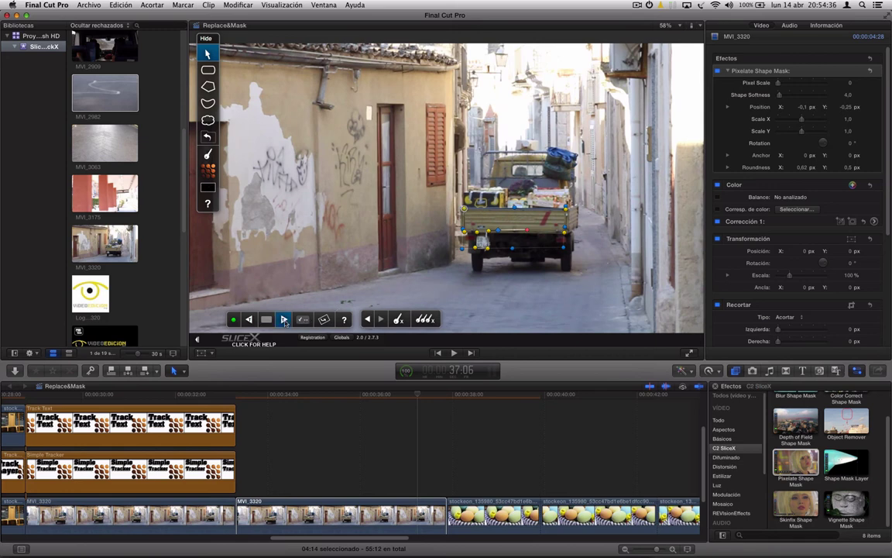
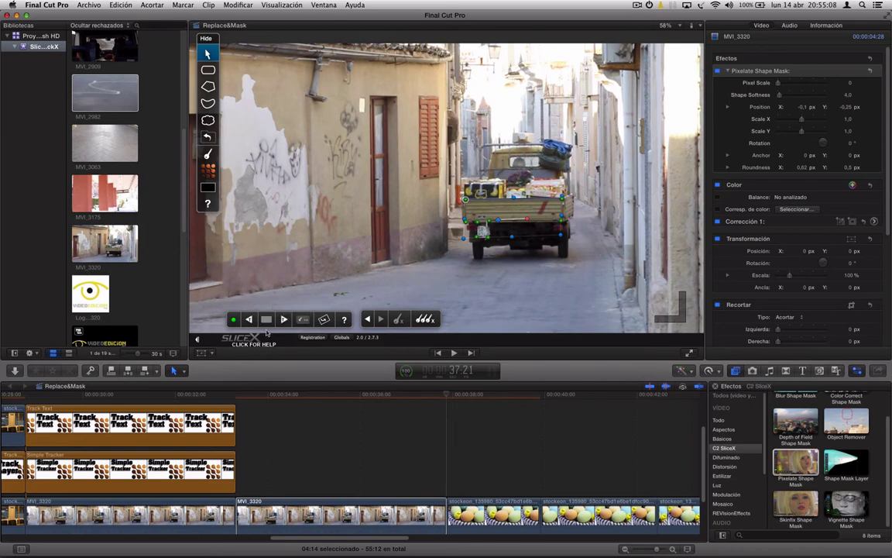
Step: Select MVI_3320 and draw a polygon mask over the truck's licence plate
left_click(445, 399)
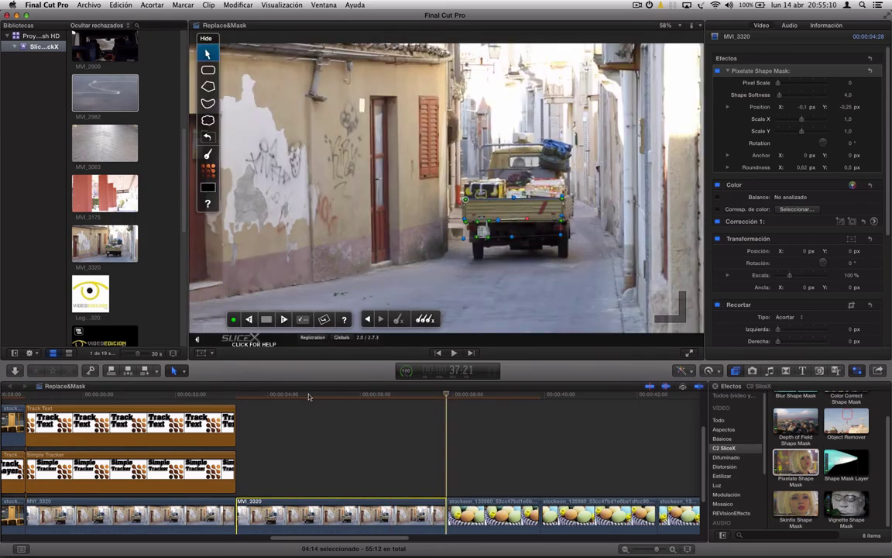
left_click(249, 397)
left_click_drag(249, 397, 253, 399)
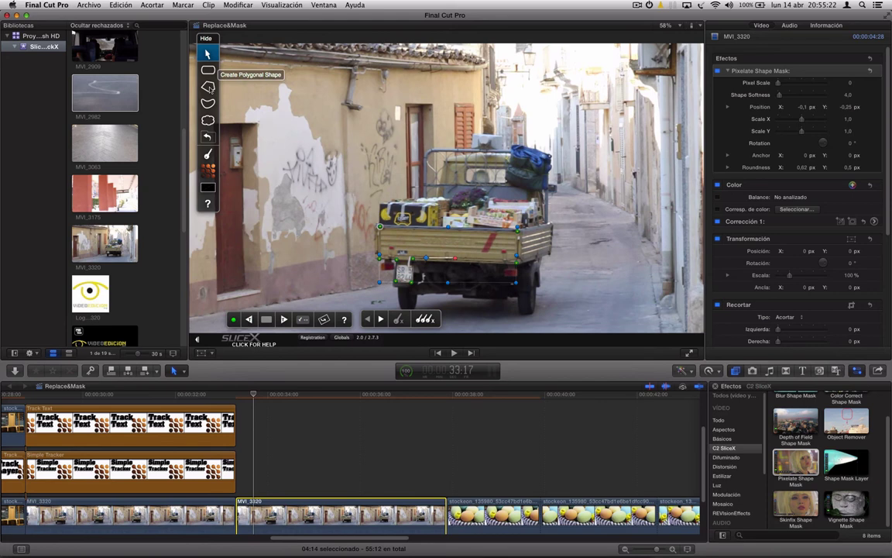
left_click(208, 88)
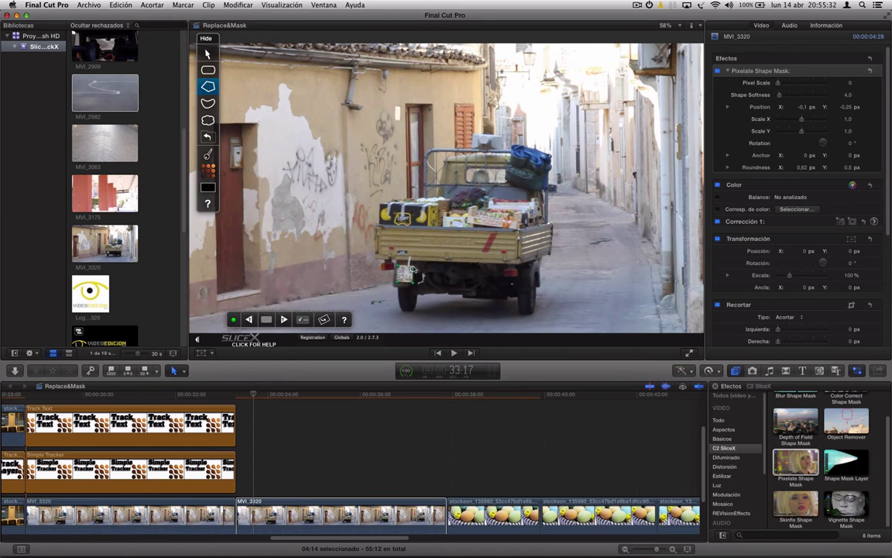
left_click(404, 273)
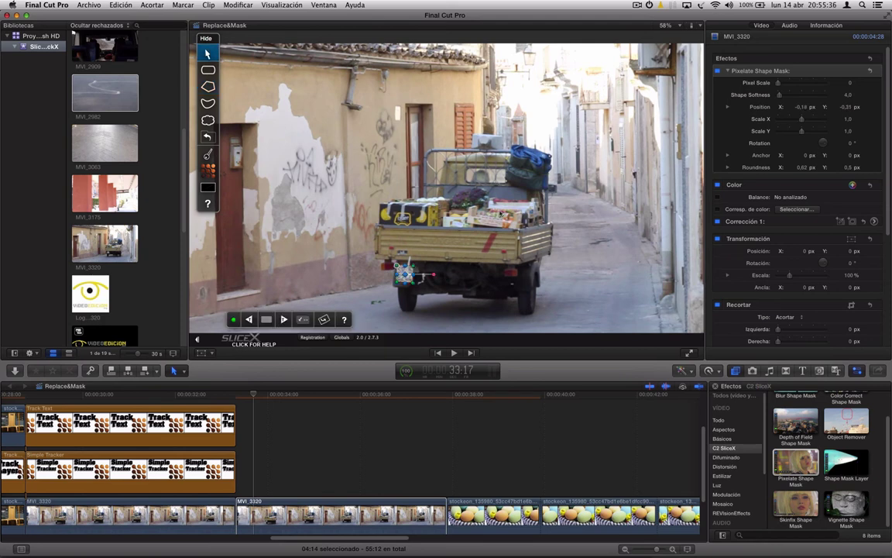
Step: Raise Pixel Scale to 17.0 and scrub through the shot to check the pixelated plate
left_click_drag(779, 83, 782, 86)
left_click(261, 395)
mouse_move(273, 395)
left_mouse_down()
mouse_move(411, 395)
mouse_move(252, 403)
left_mouse_up()
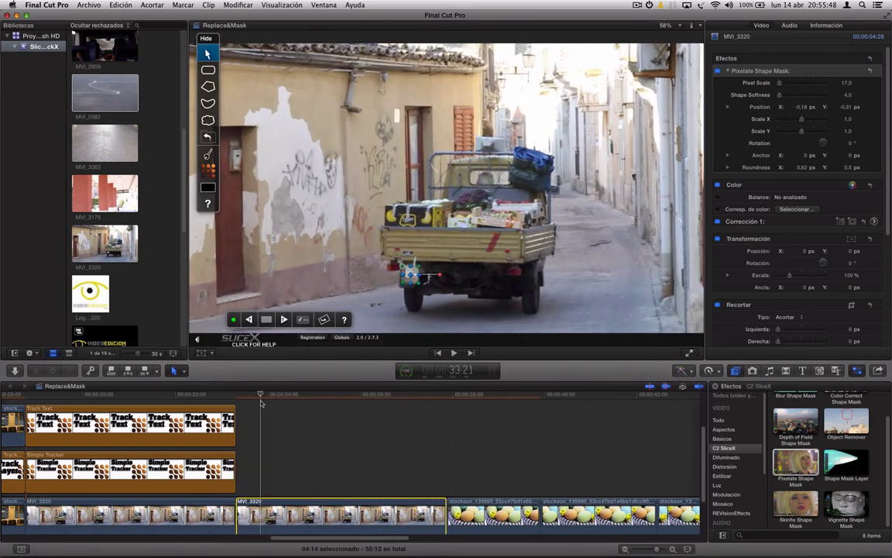
left_click_drag(252, 402, 288, 401)
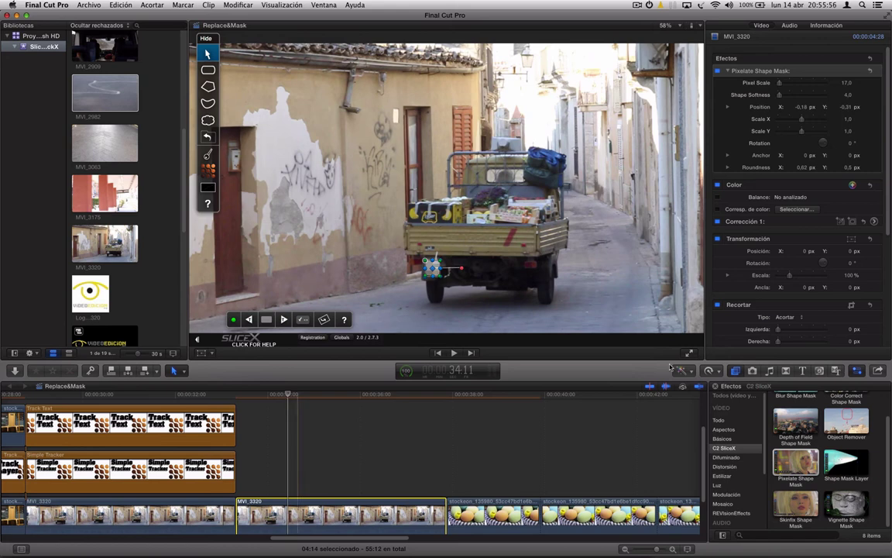
Step: Add a C2 TrackX Simple Tracker generator above the MVI_3320 street clip
left_click(289, 401)
left_click(820, 371)
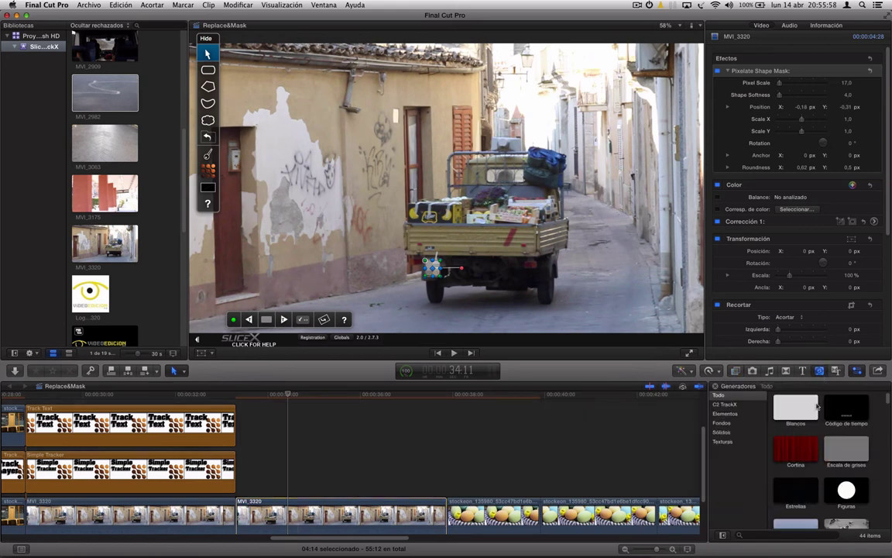
left_click(736, 405)
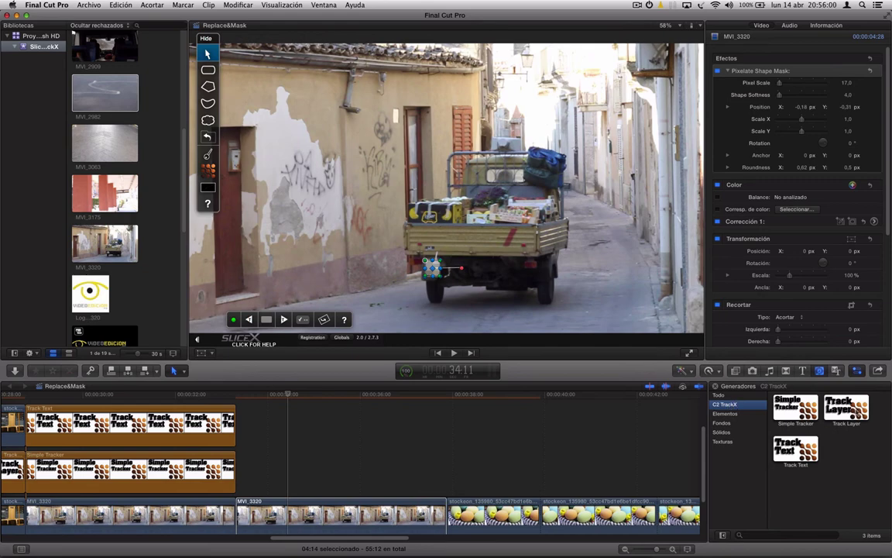
left_click(841, 415)
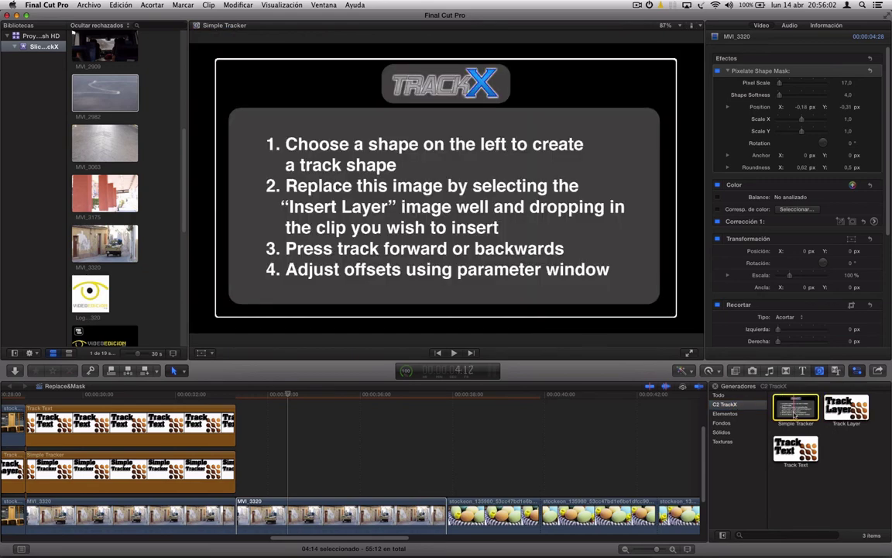
left_click_drag(795, 407, 232, 472)
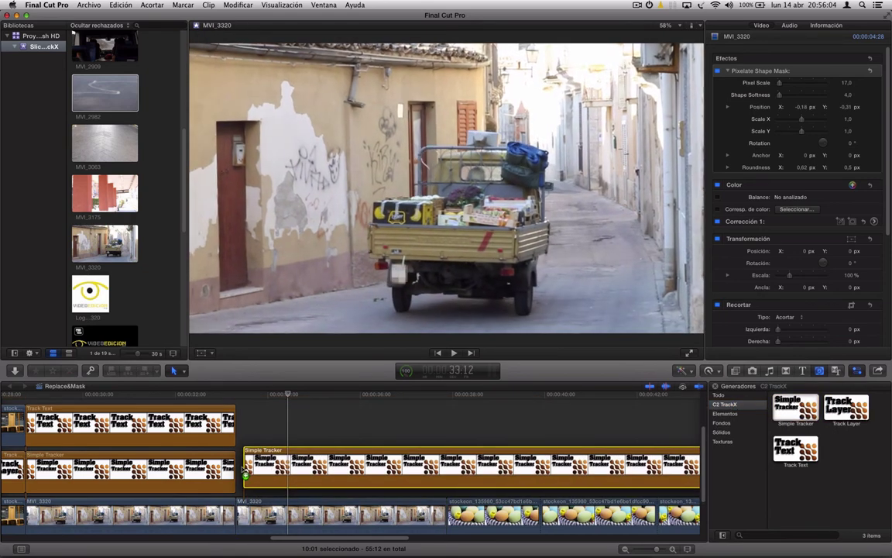
Step: Blade the Simple Tracker where the street clip ends and delete the excess over the eggs
left_click(448, 472)
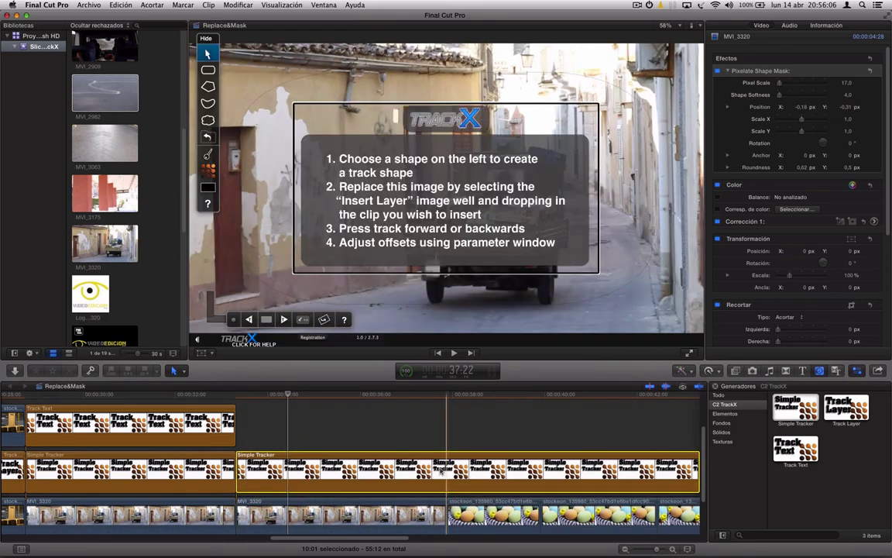
key("b")
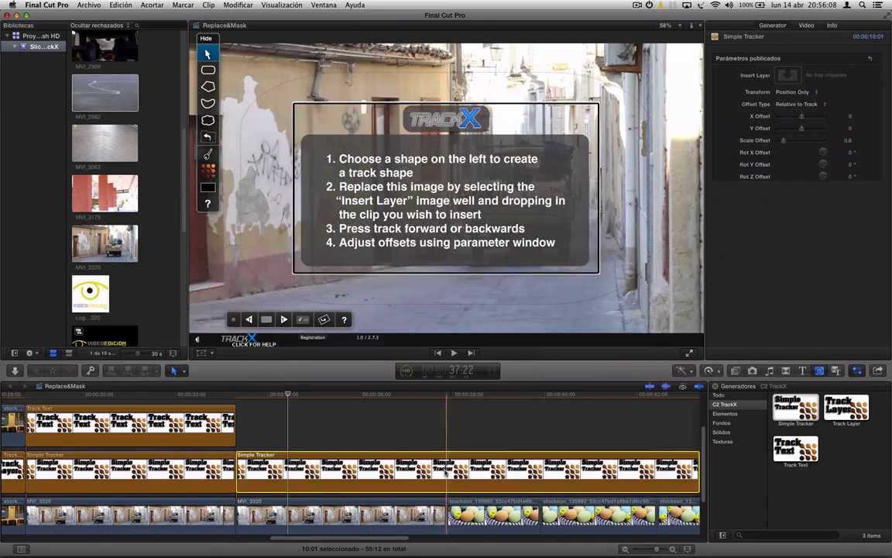
left_click(448, 471)
left_click(471, 472)
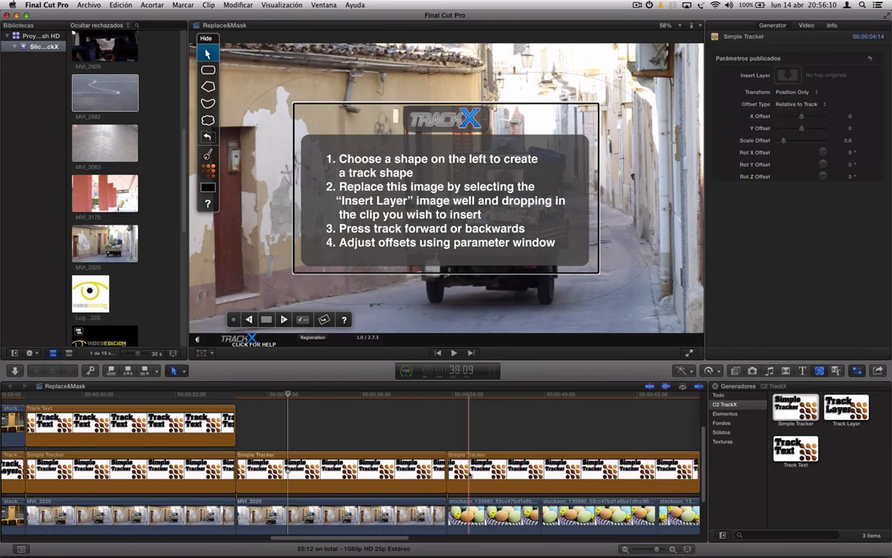
key("Delete")
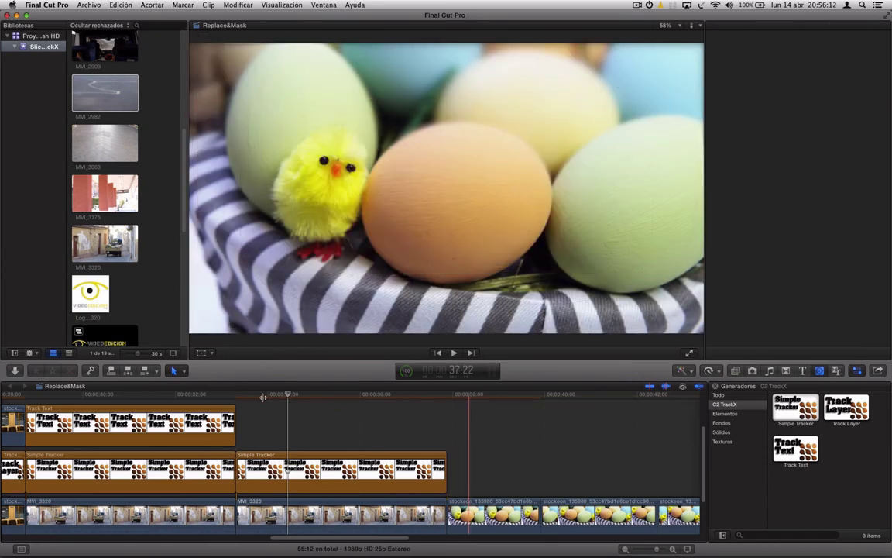
left_click(422, 465)
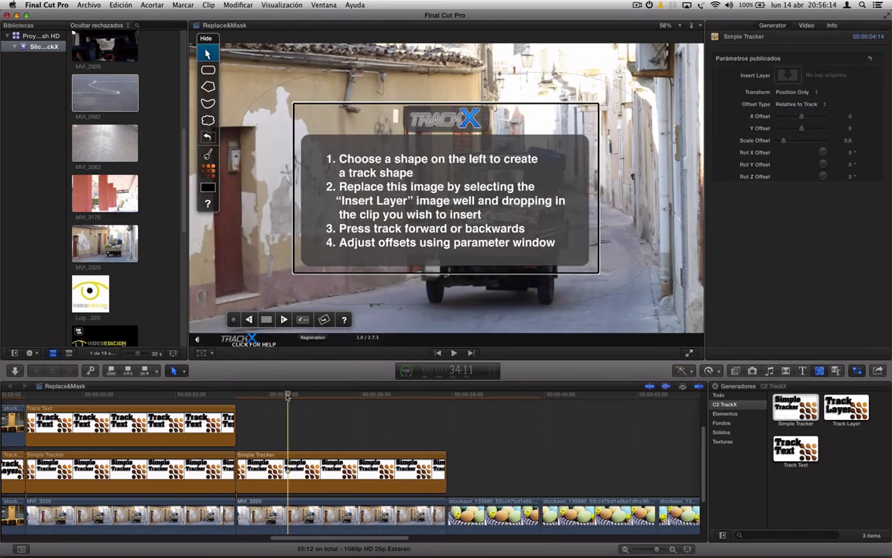
Step: Scrub back to inspect the Track Text clip, then reselect the Simple Tracker
left_click_drag(288, 396, 255, 395)
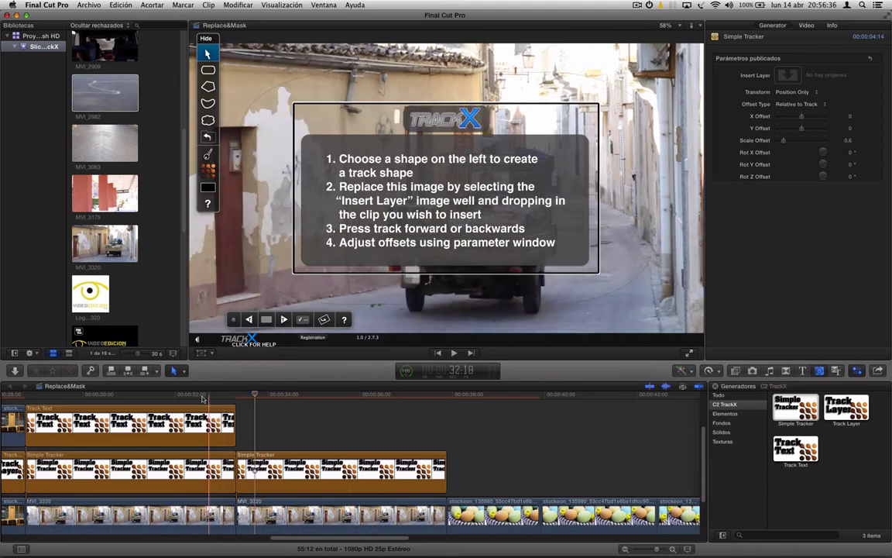
left_click(183, 395)
left_click(149, 422)
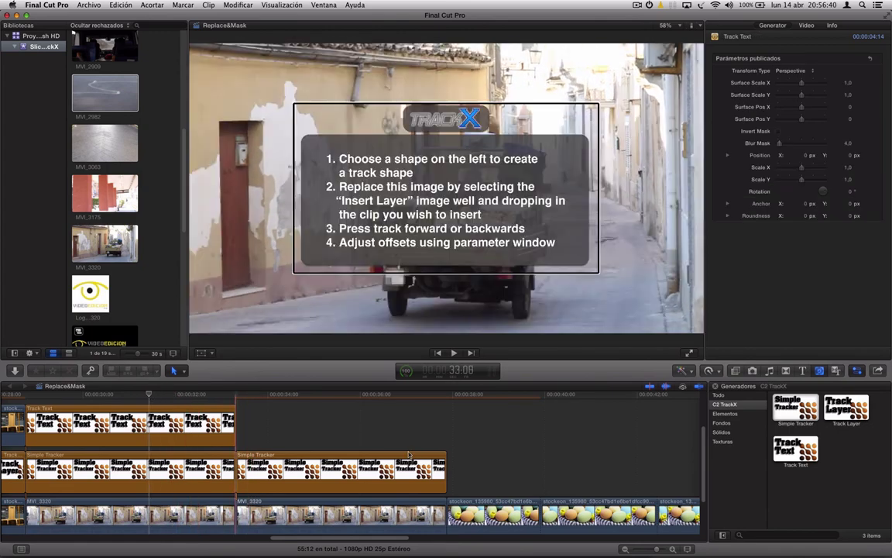
left_click(347, 475)
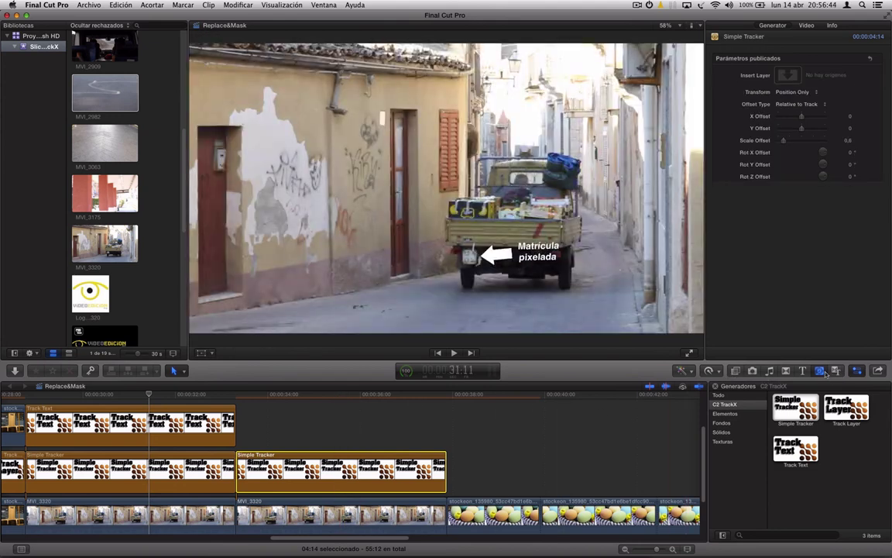
left_click(740, 414)
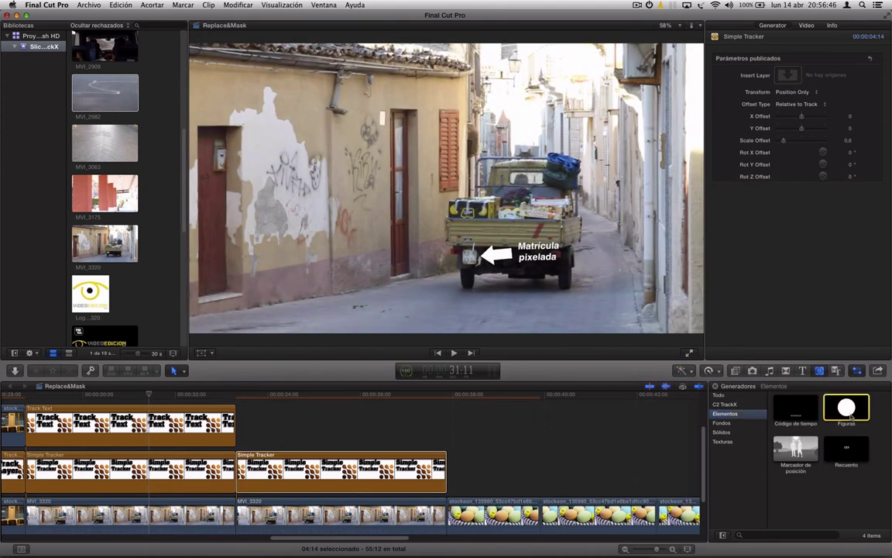
left_click_drag(848, 413, 320, 423)
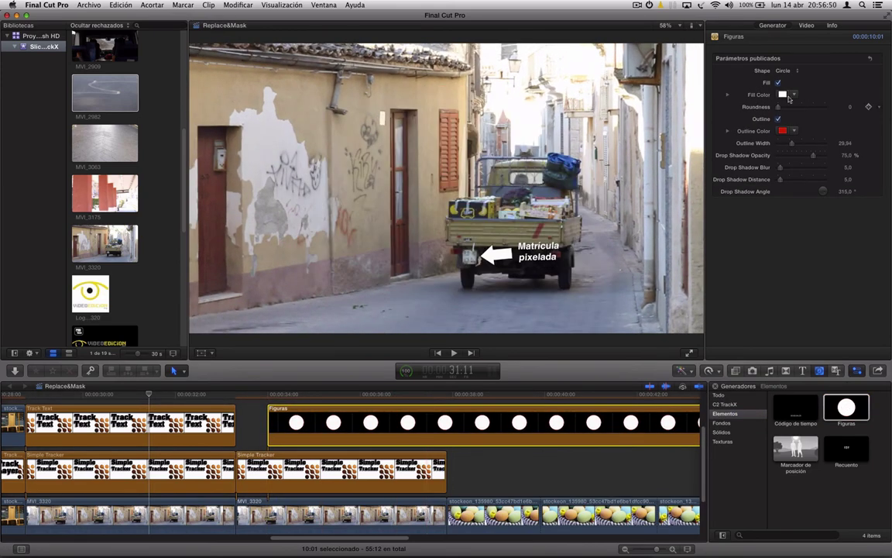
left_click(791, 71)
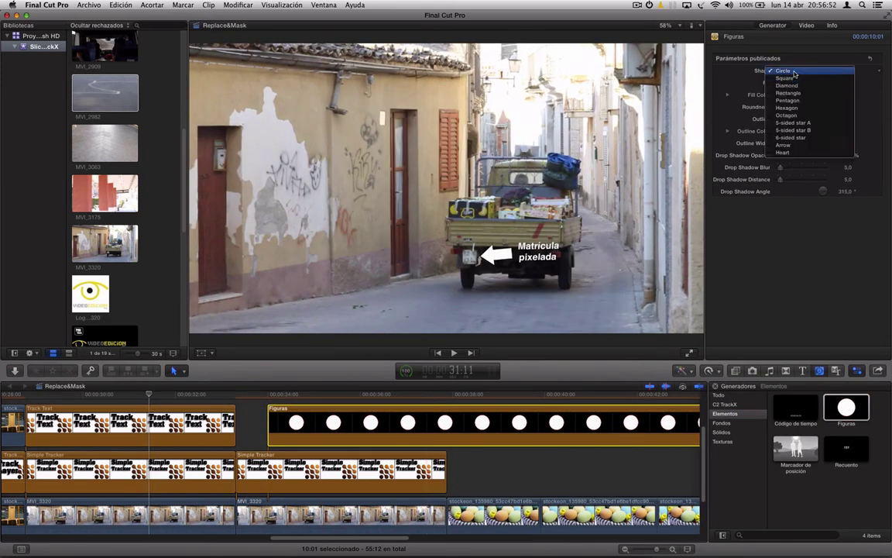
left_click(783, 145)
left_click(332, 395)
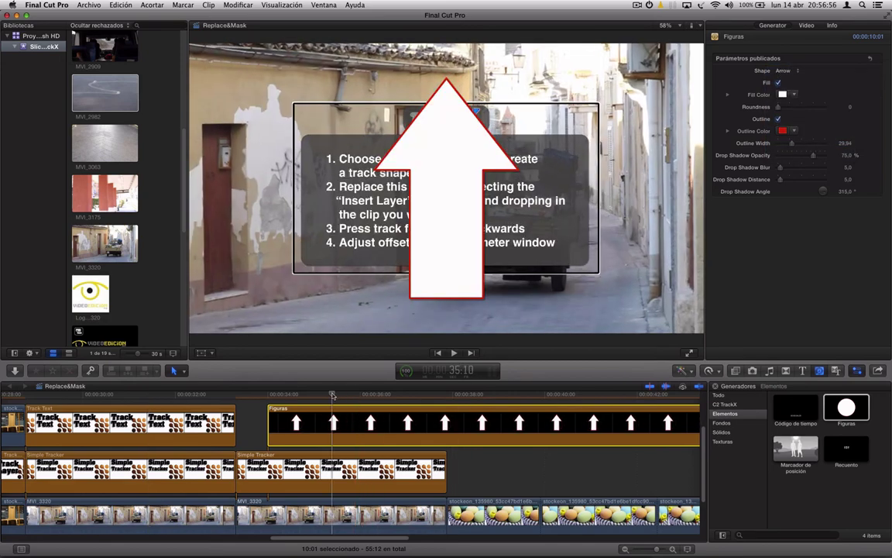
left_click(783, 70)
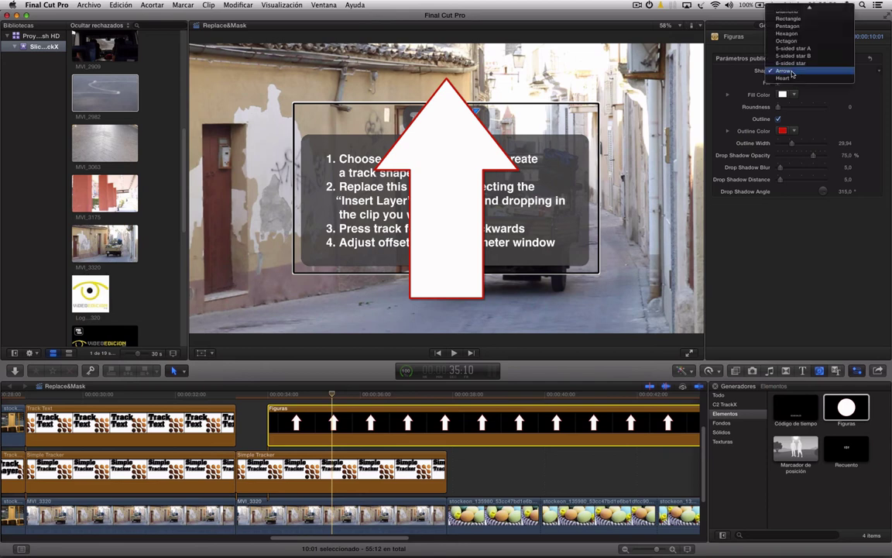
left_click(796, 35)
left_click(786, 71)
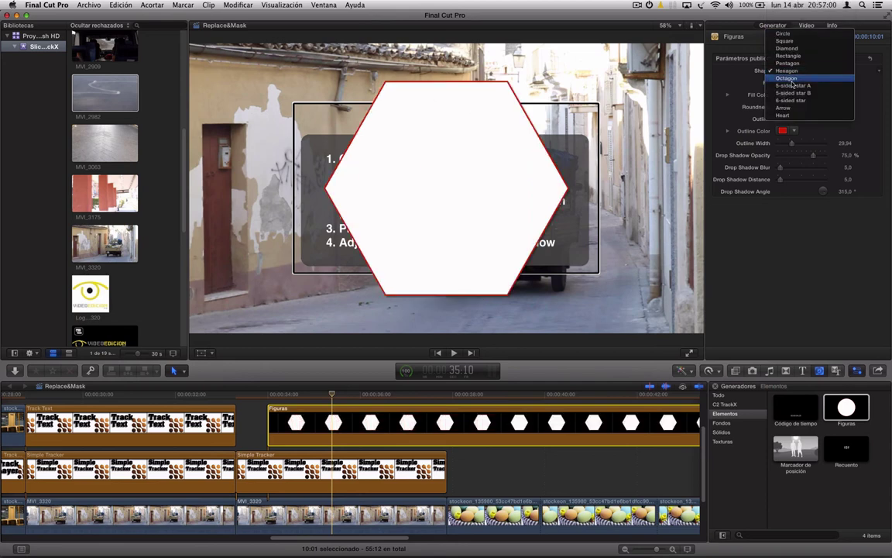
left_click(790, 69)
left_click(789, 70)
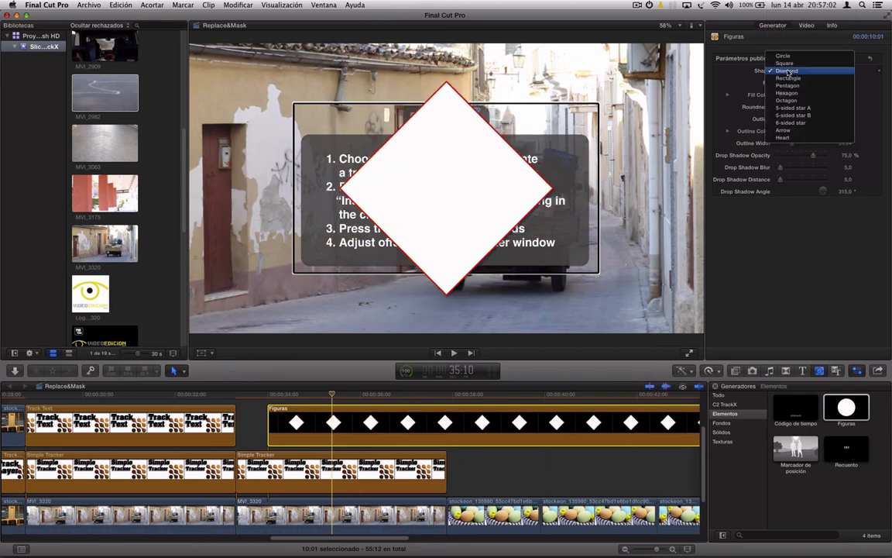
left_click(799, 118)
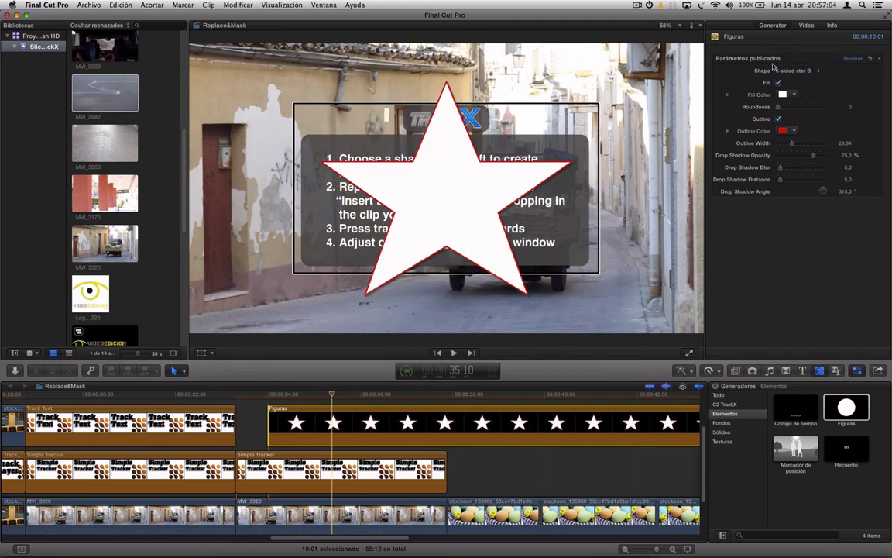
left_click(788, 71)
left_click(784, 93)
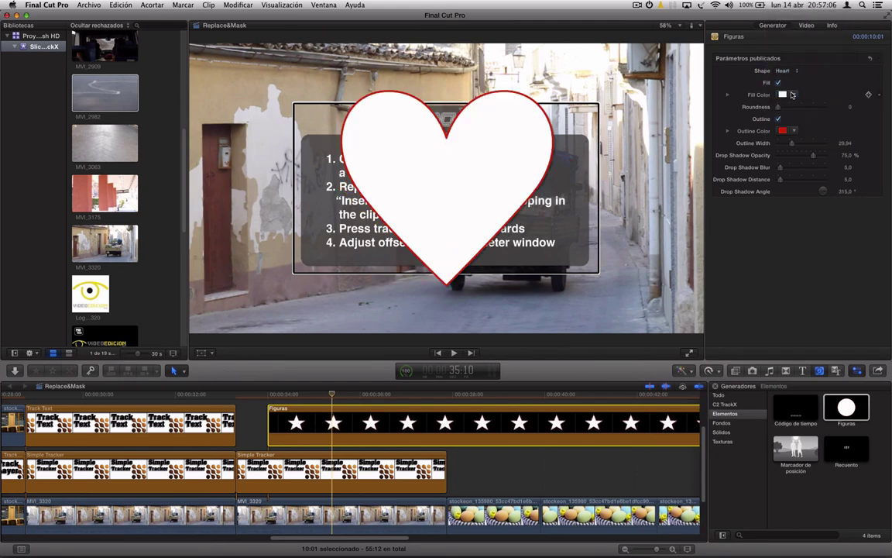
left_click(793, 70)
left_click(793, 64)
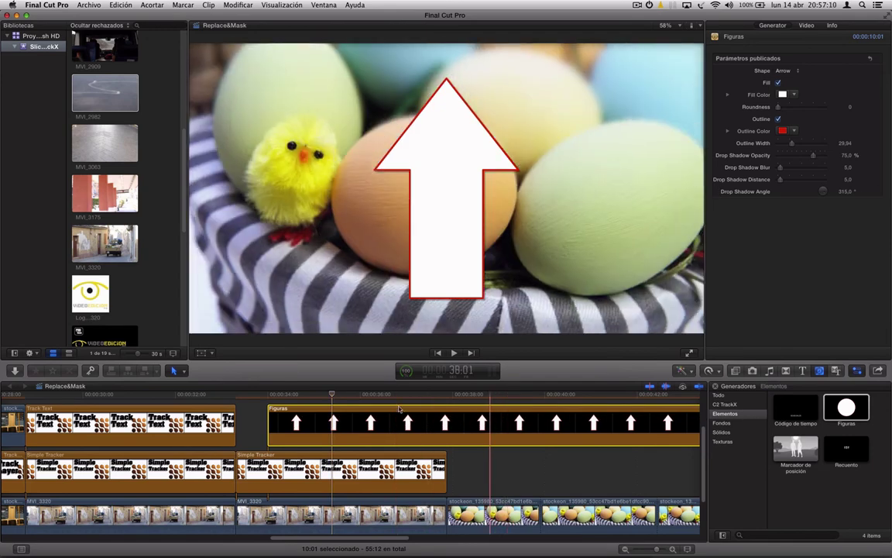
left_click(366, 419)
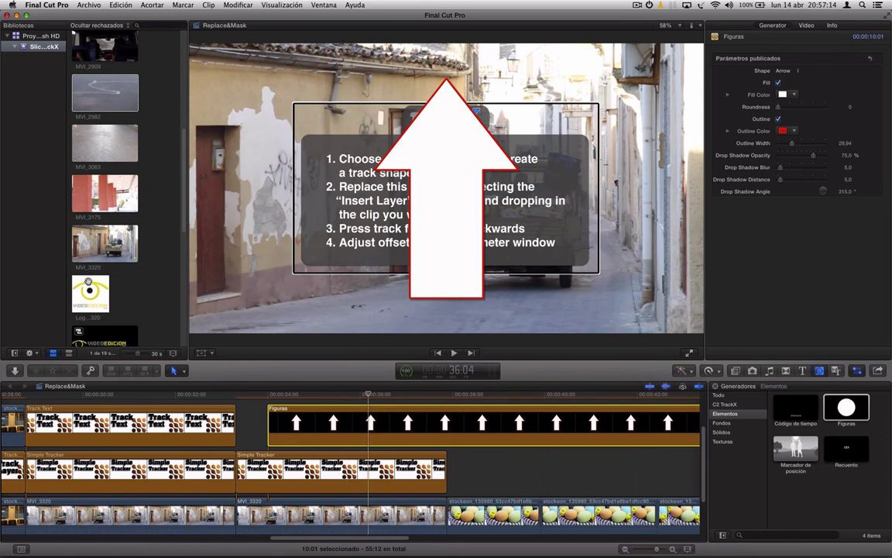
key("super+1")
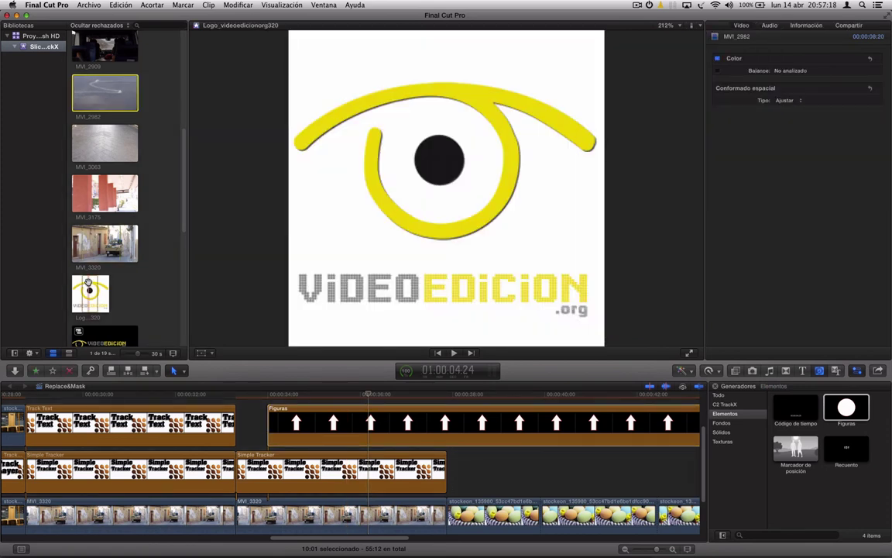
key("super+2")
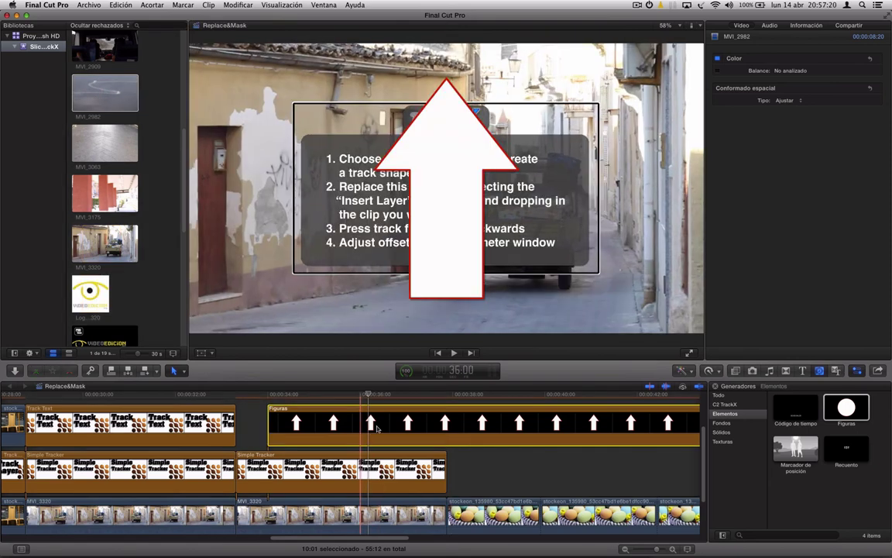
Step: Make the arrow shape clip a compound clip named 'Flecha 2' and remove it from the timeline
right_click(332, 422)
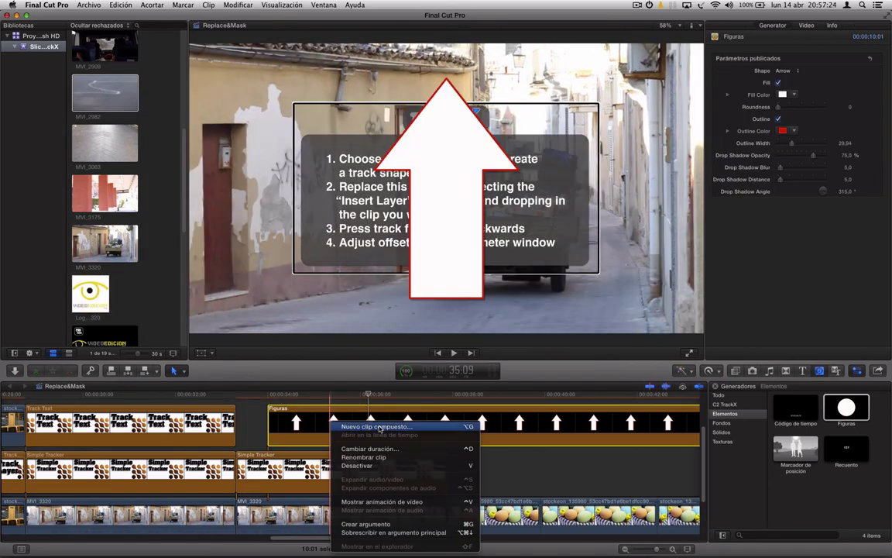
left_click(378, 427)
type("Fle")
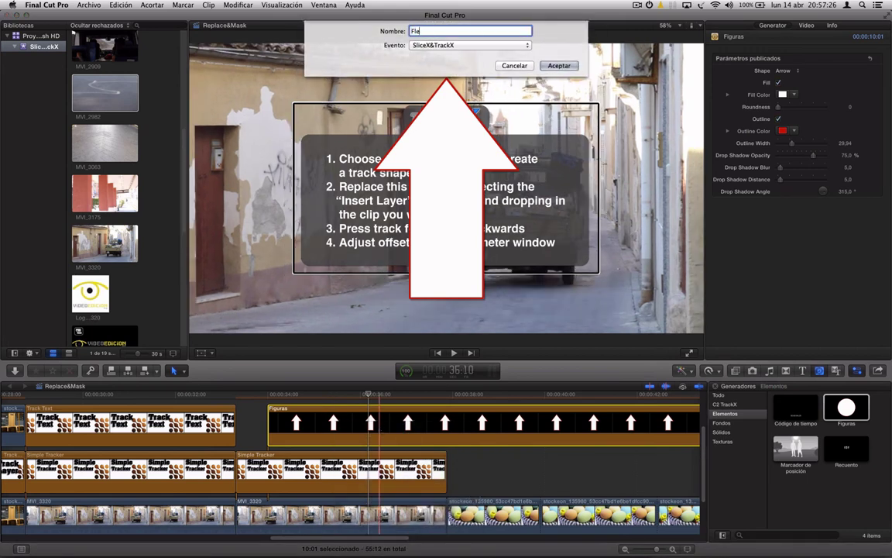
type("cha 2")
key("Return")
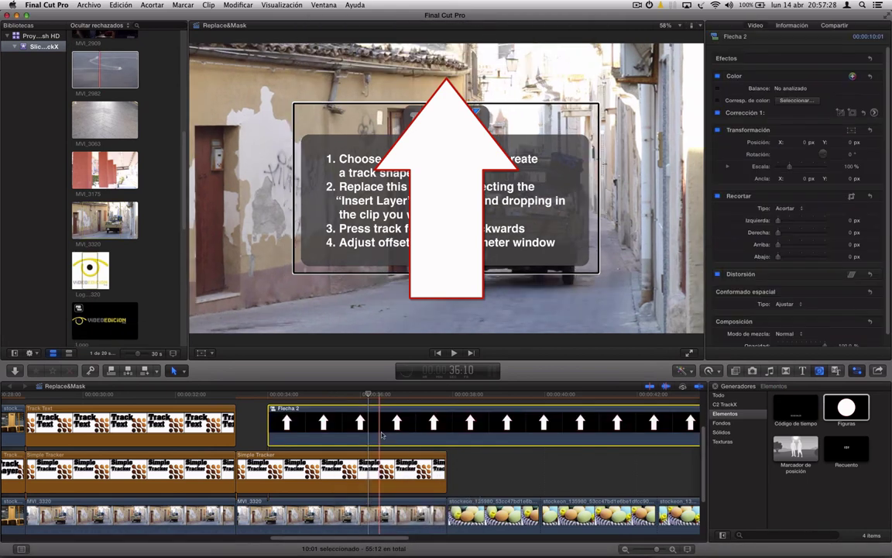
key("Delete")
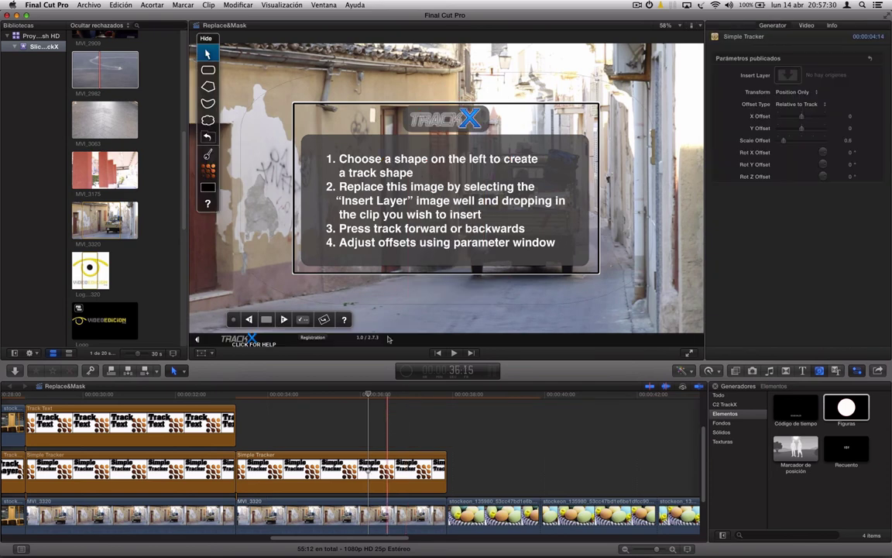
left_click(365, 469)
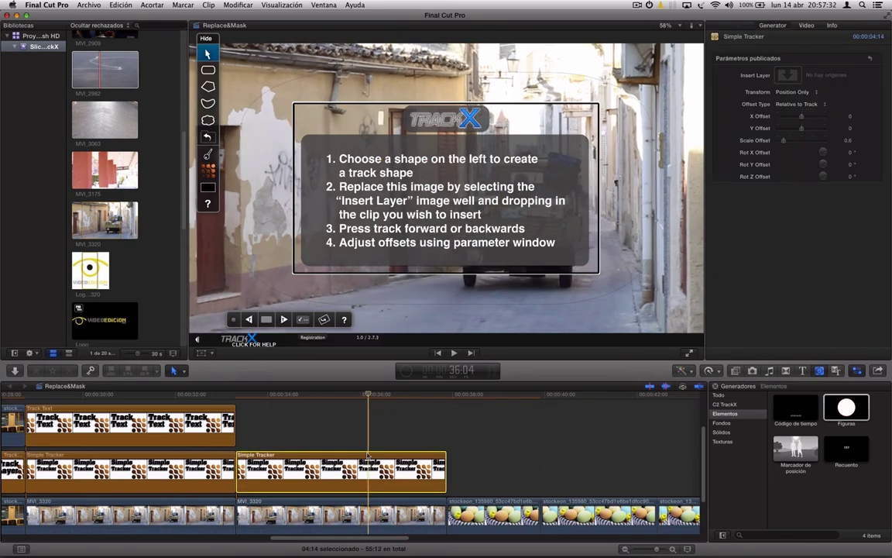
Step: Load Flecha 2 as the second Simple Tracker's inserted layer and preview the tracked arrow
left_click(788, 75)
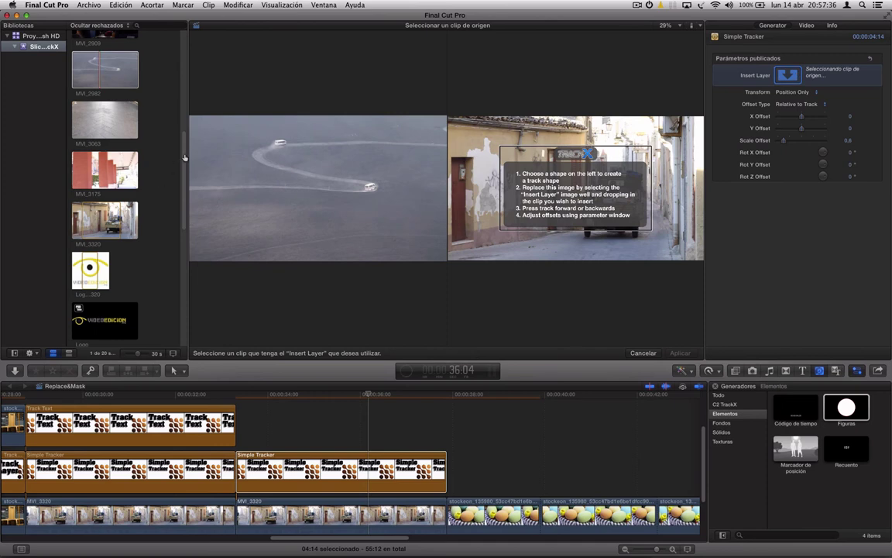
left_click_drag(184, 145, 186, 277)
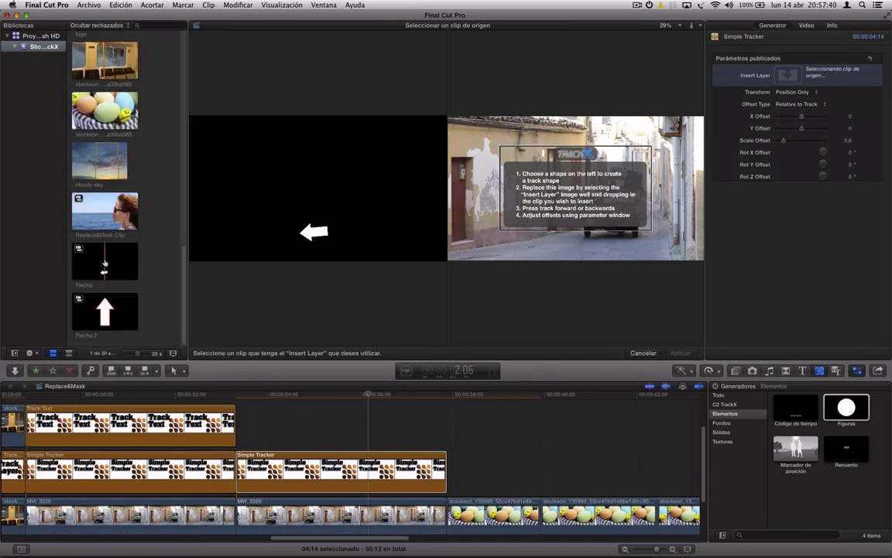
left_click(106, 318)
left_click(104, 314)
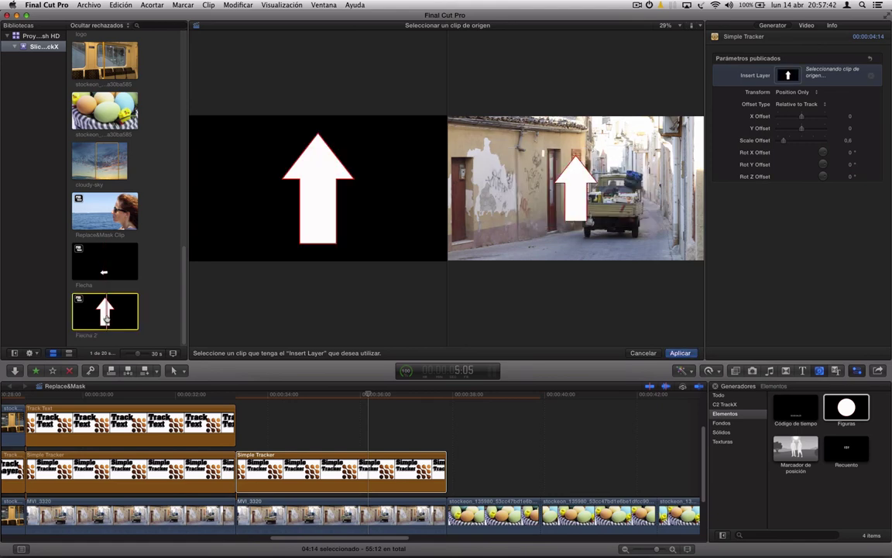
left_click(680, 352)
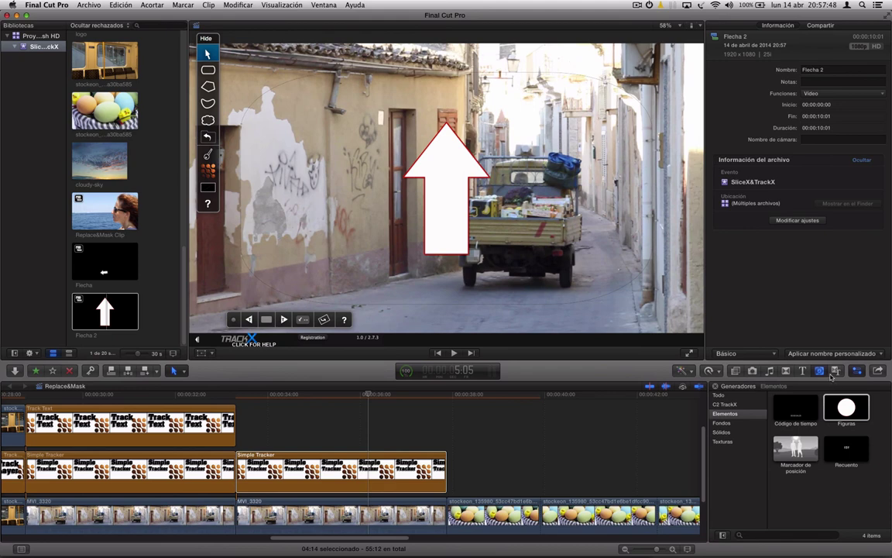
left_click_drag(378, 394, 150, 396)
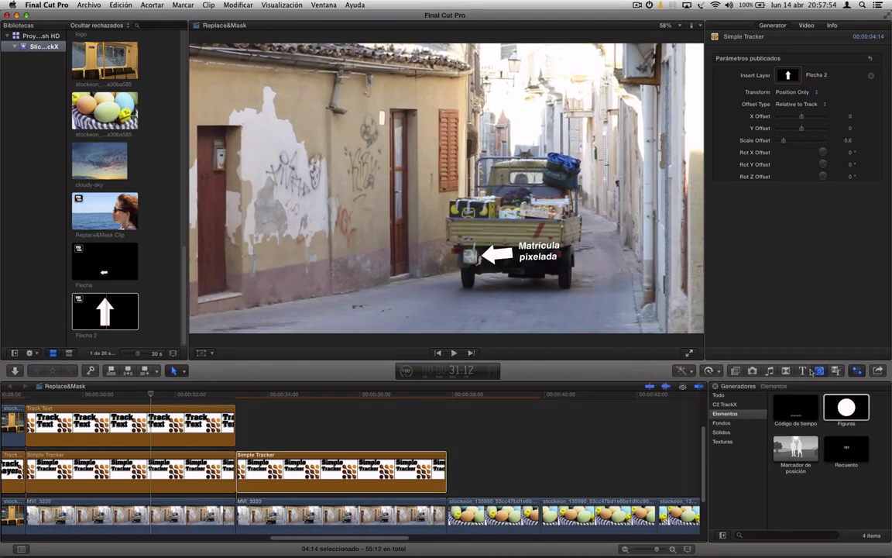
Step: Place a C2 TrackX Track Layer generator above the street clip
left_click(748, 404)
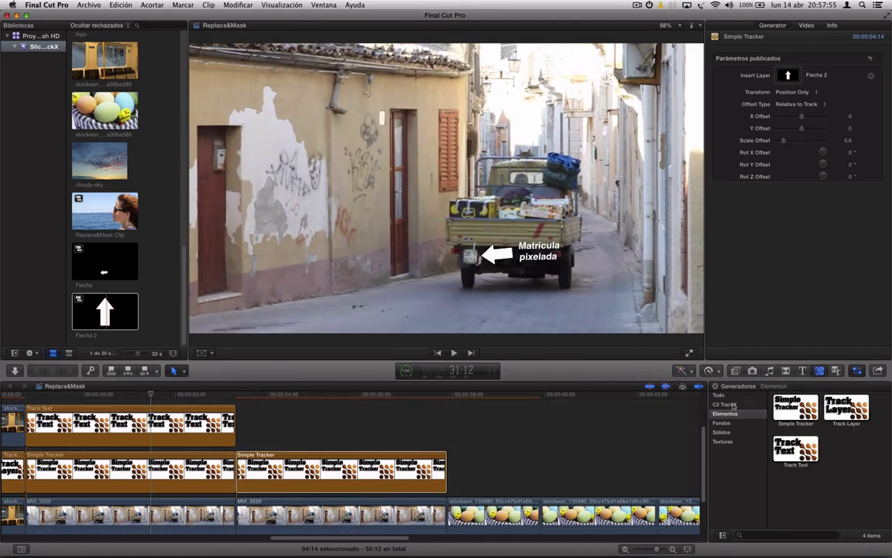
left_click(845, 410)
left_click_drag(845, 410, 246, 426)
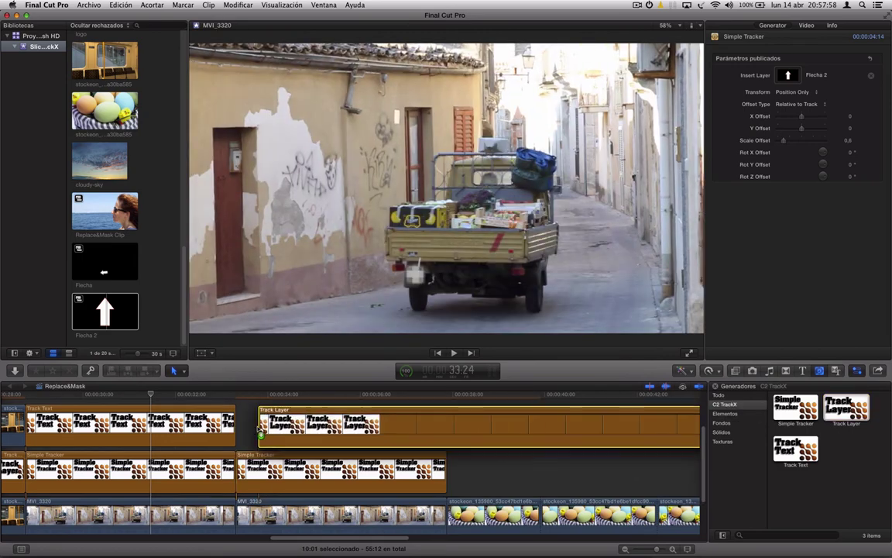
Step: Trim the Track Layer clip to end where the egg clip begins
left_click(436, 433)
key("Right")
key("Right")
key("Right")
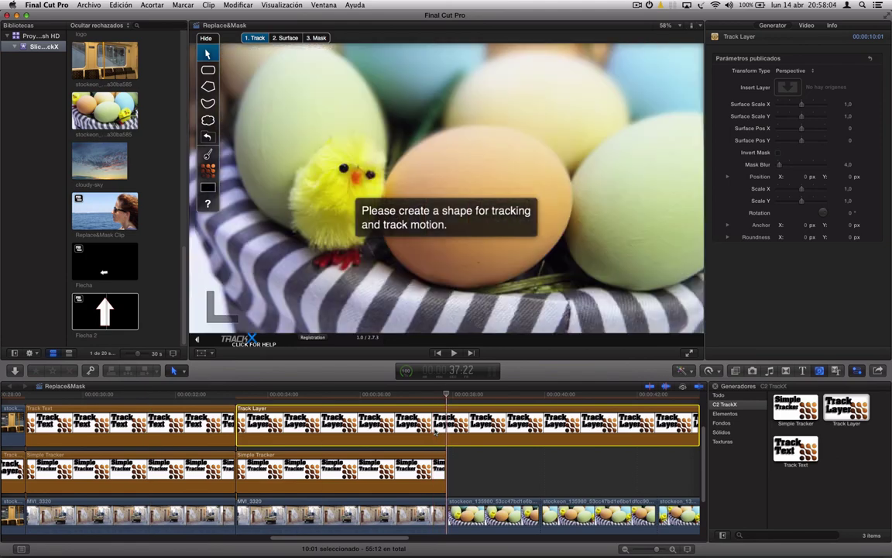
key("alt+bracketright")
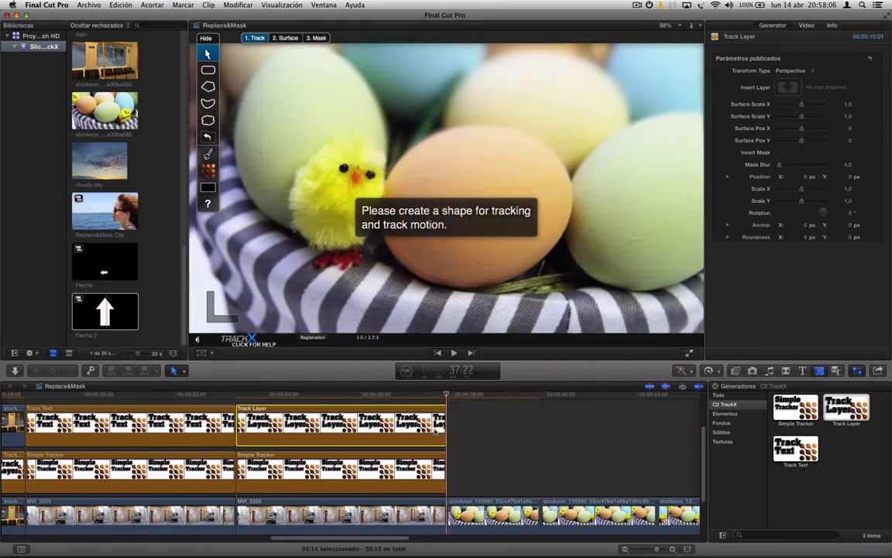
left_click(326, 396)
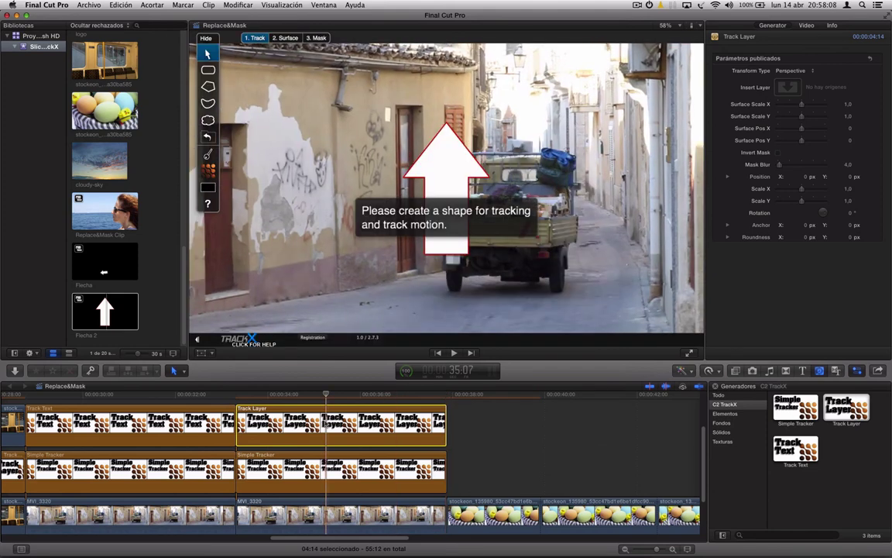
Step: Draw a polygon tracking shape on the truck's tailgate and track it forward
left_click(207, 86)
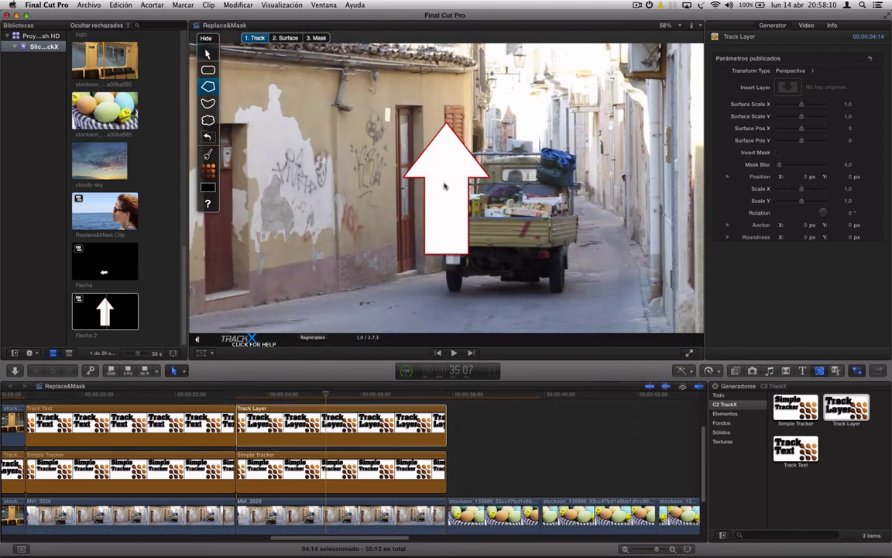
left_click(545, 223)
left_click(476, 244)
left_click(548, 224)
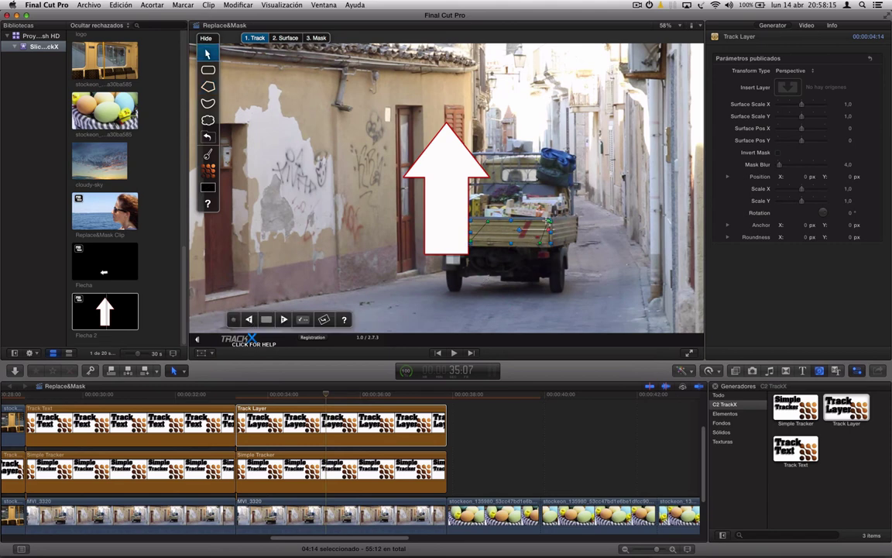
left_click(285, 319)
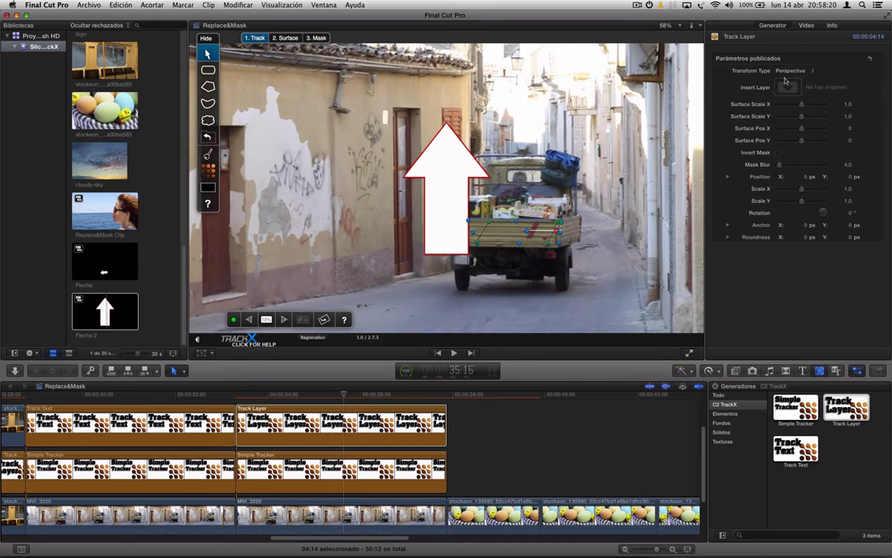
left_click(284, 38)
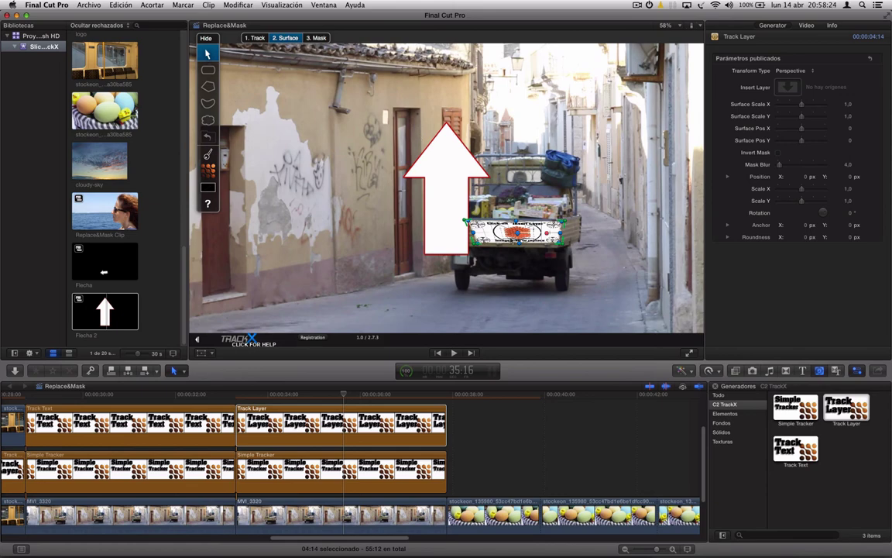
Step: Replace the Track Layer clip with a Track Text generator on the top lane
left_click(397, 426)
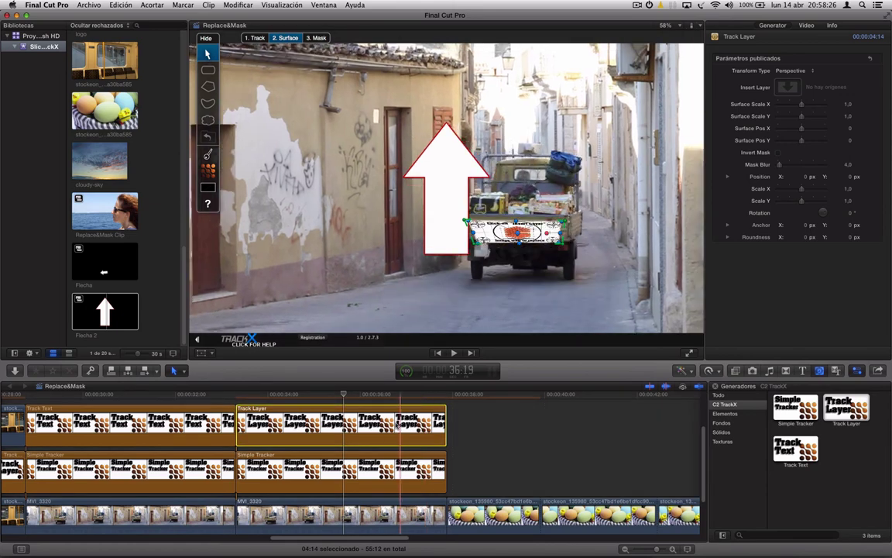
key("Delete")
left_click_drag(795, 449, 242, 432)
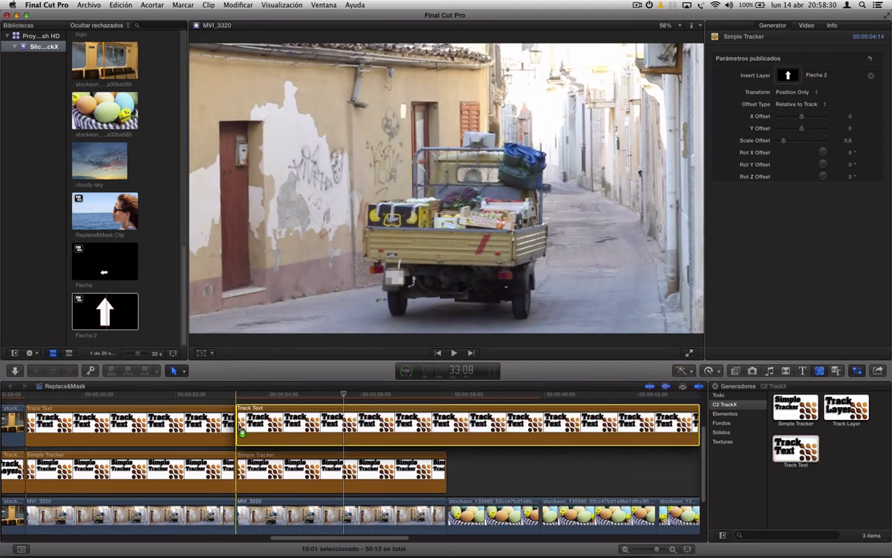
Step: Trim the Track Text clip to end with the street clip
left_click(445, 436)
key("alt+]")
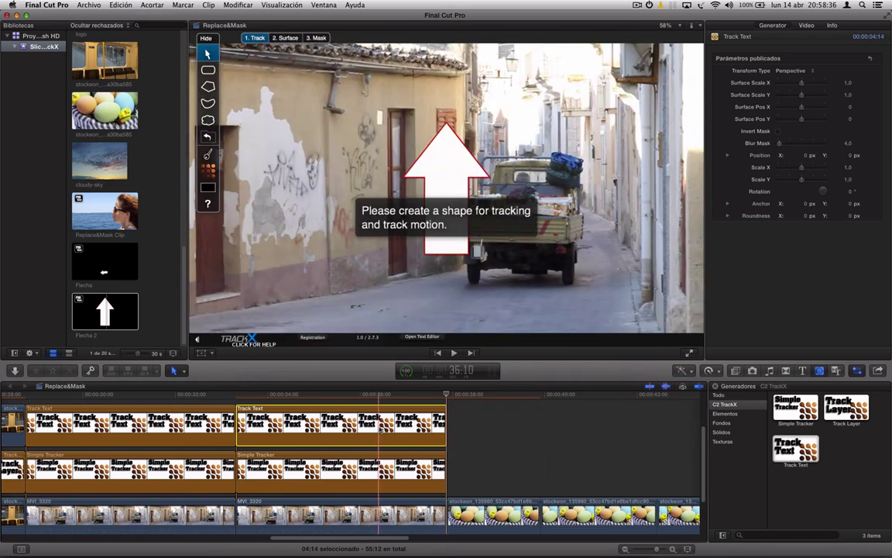
left_click(323, 433)
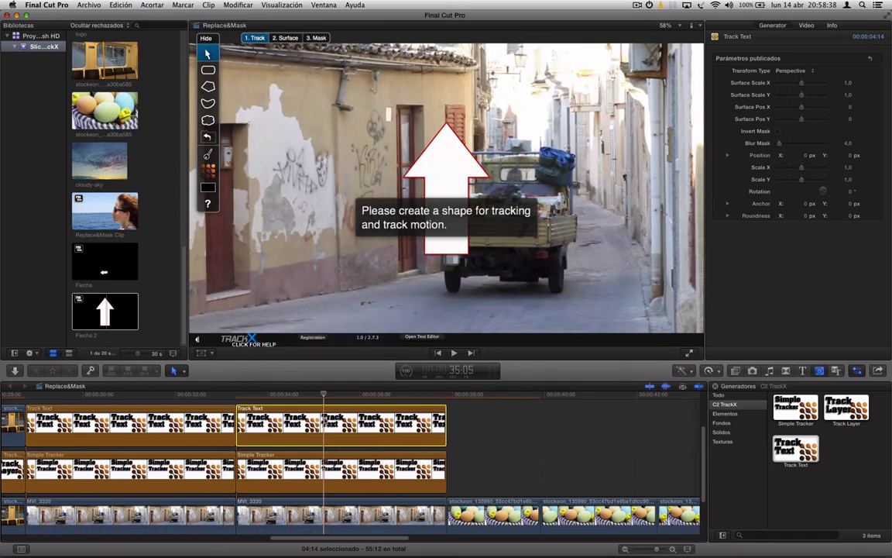
Step: Draw a polygon tracking shape around the tailgate and track it forward
left_click(207, 86)
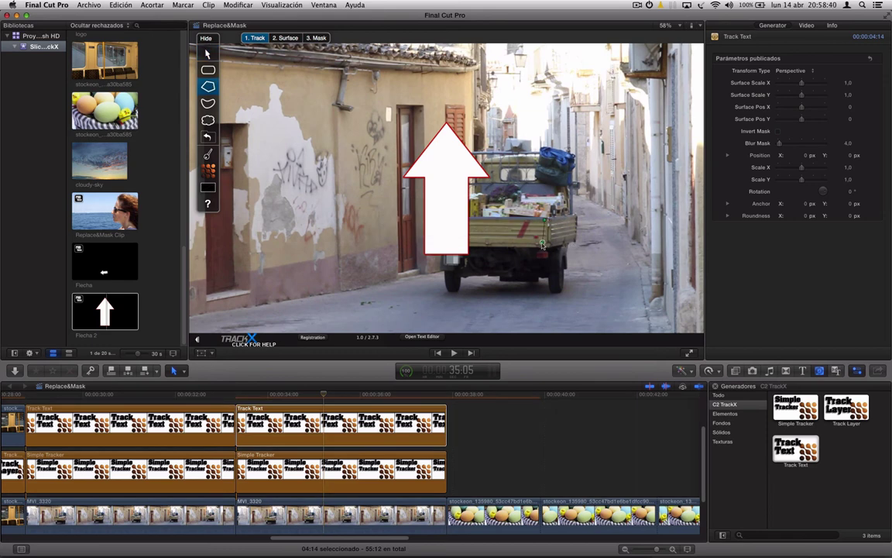
left_click(496, 223)
left_click(491, 240)
left_click(544, 221)
left_click(492, 222)
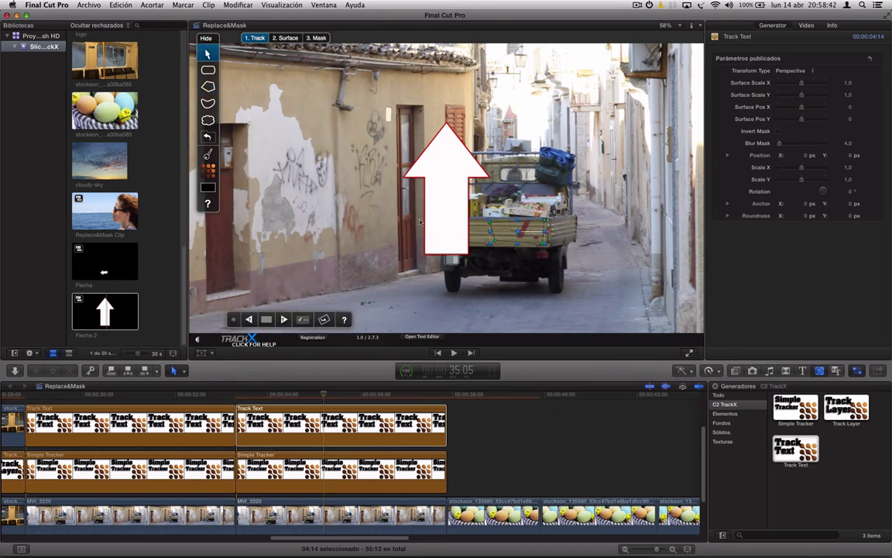
left_click(284, 319)
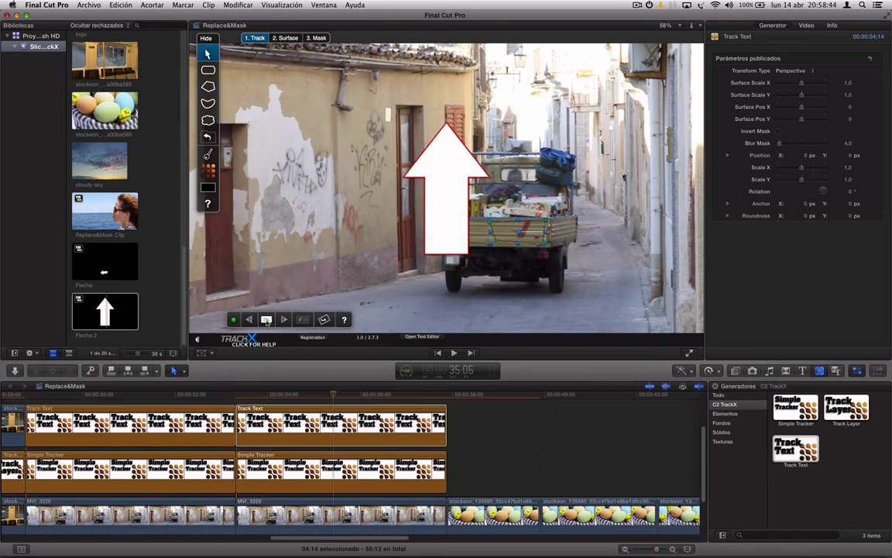
left_click(281, 38)
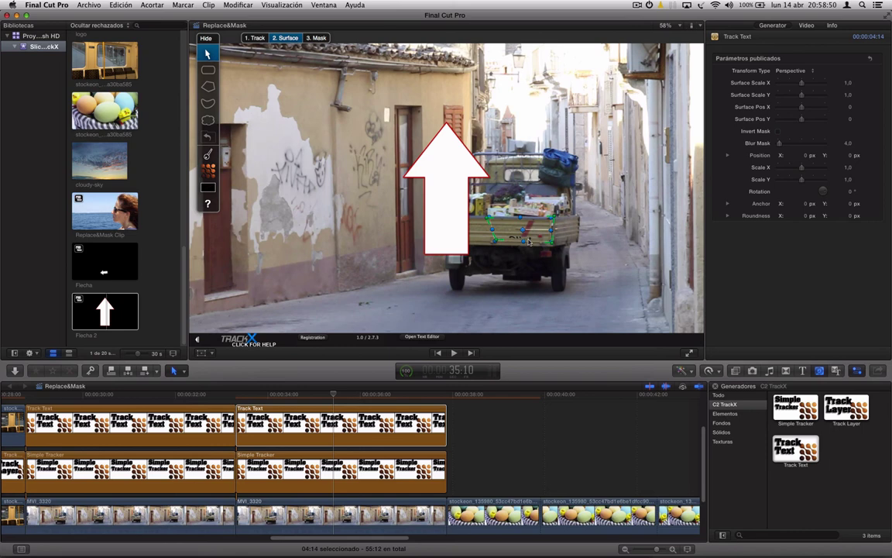
Step: Fit the tracking surface corners over the truck's rear, out to its right edge
left_click(364, 430)
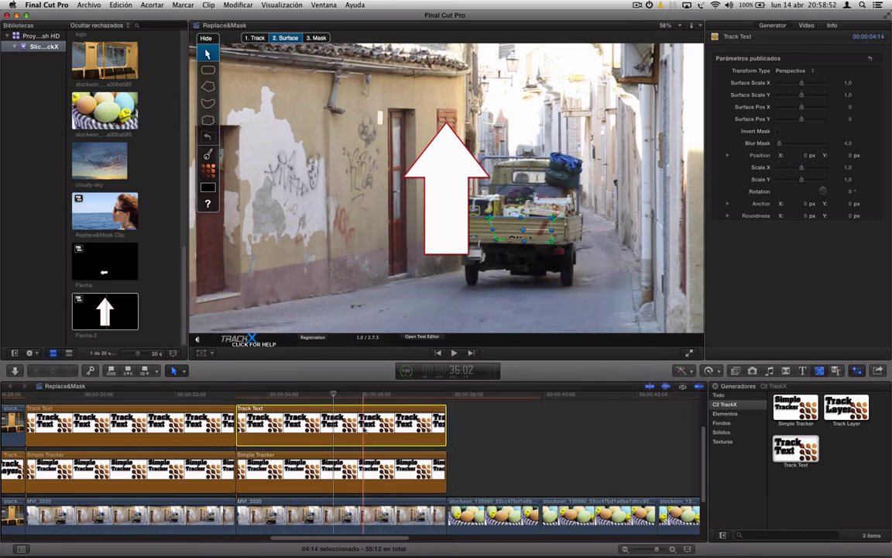
left_click(494, 231)
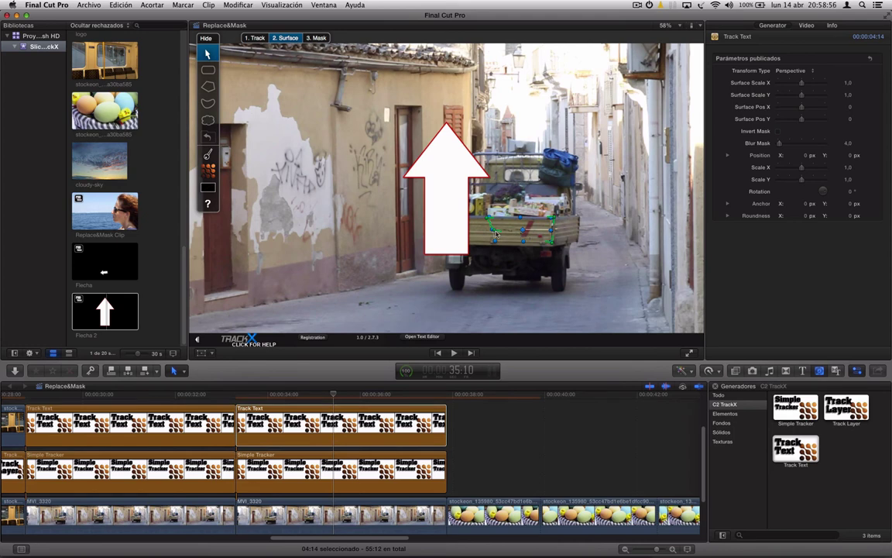
left_click_drag(497, 232, 482, 285)
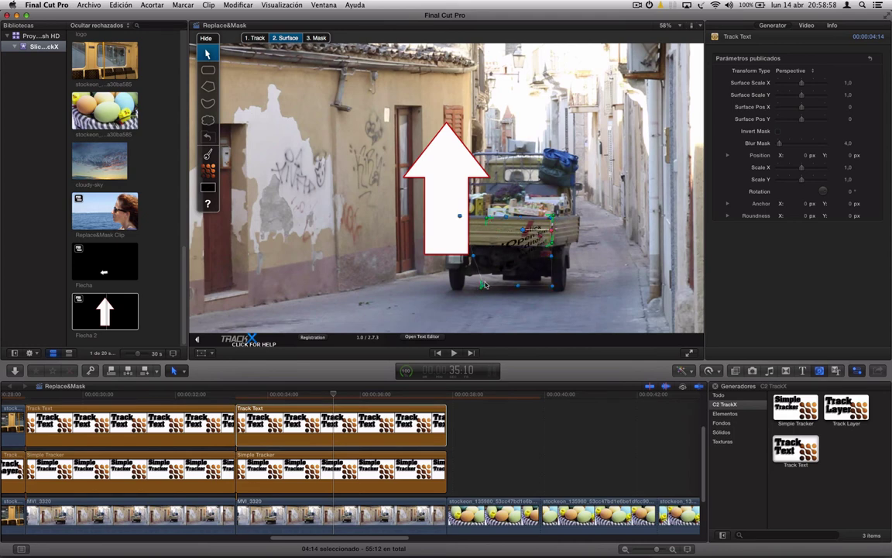
left_click_drag(577, 269, 578, 271)
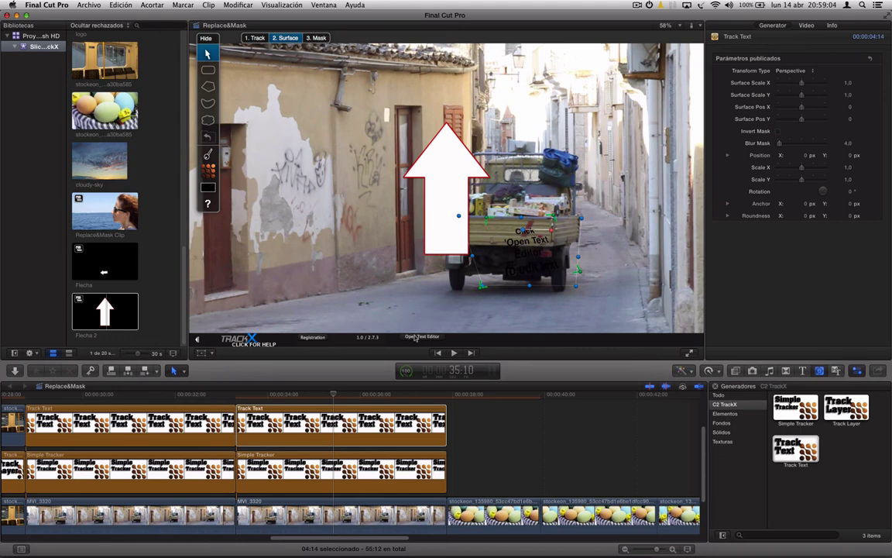
Step: Delete the second arrow tracker clip and play back the tracked label
left_click(383, 473)
key("Delete")
left_click(383, 473)
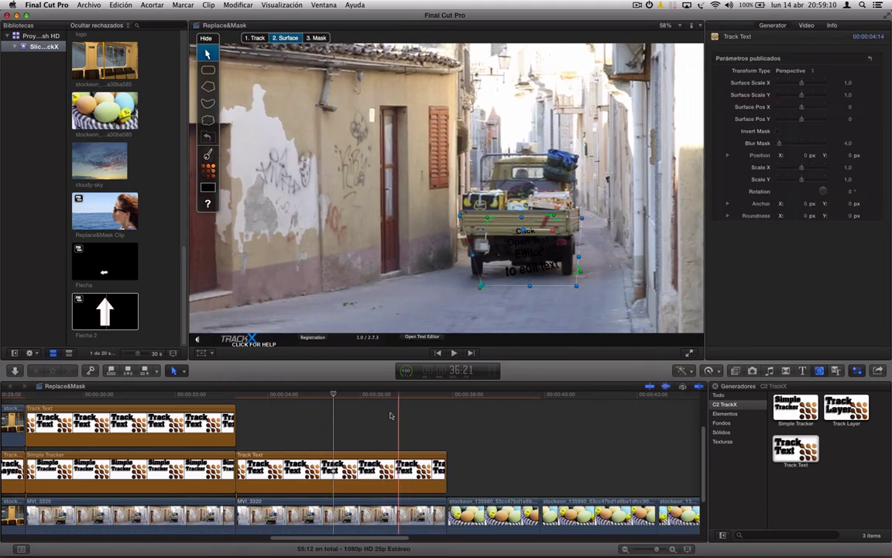
key("space")
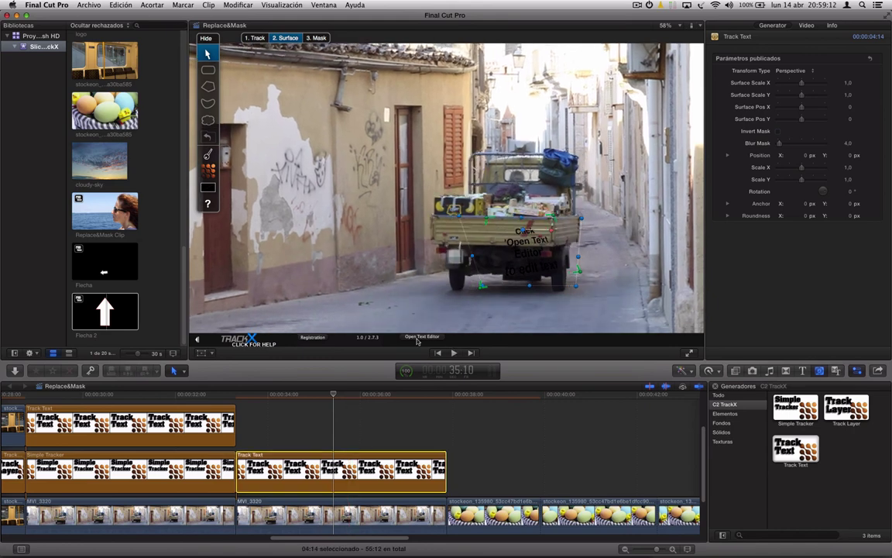
Step: Replace the placeholder text with 'Prueba de texto' split over two lines
left_click(422, 336)
key("super+a")
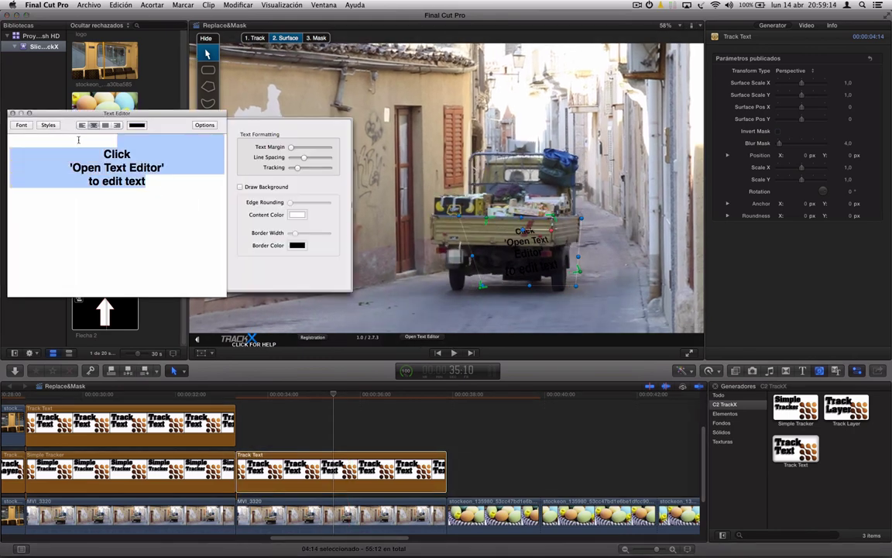
type("Prueba")
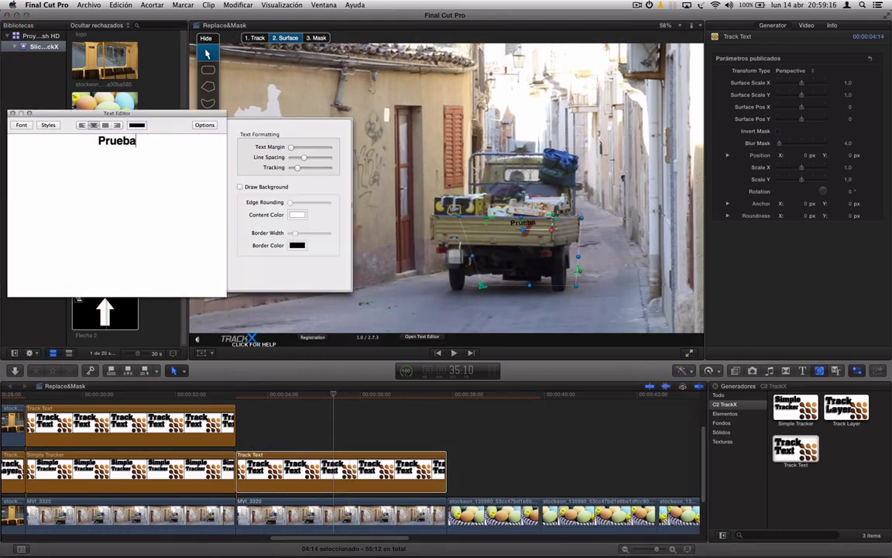
type(" de")
key("Return")
type("te")
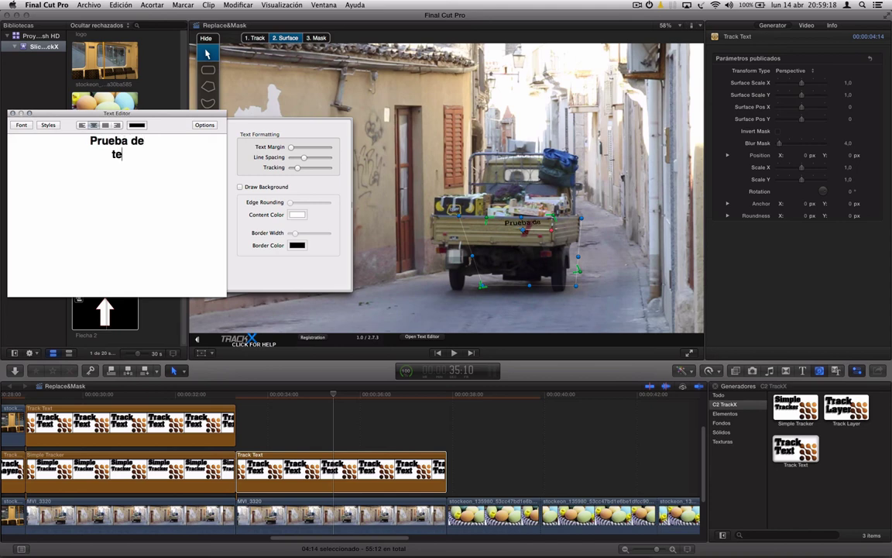
type("xto")
Step: Reduce the text margin slightly and try a background behind the text, then remove it
left_click(211, 125)
left_click(206, 125)
left_click_drag(299, 148, 304, 170)
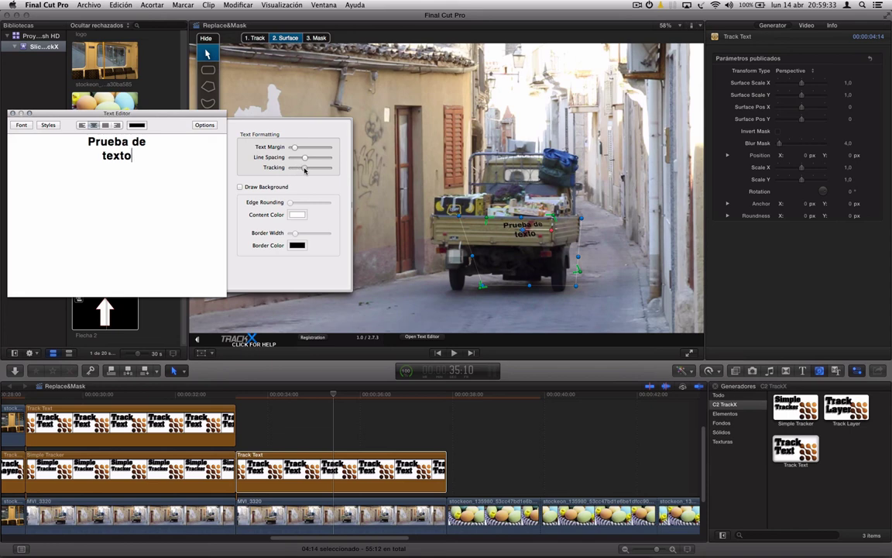
left_click(247, 189)
left_click(247, 190)
Step: Browse the favourite text style presets without applying one, then select the whole text
left_click(48, 125)
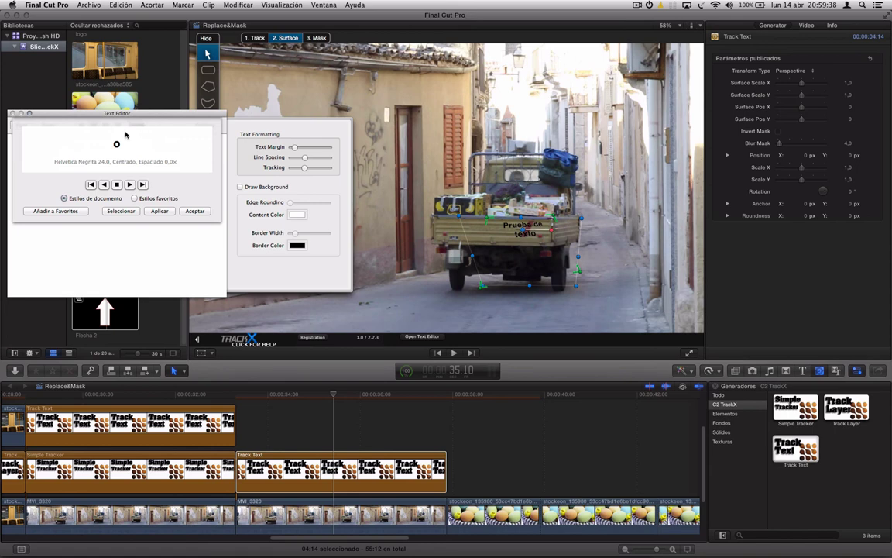
left_click(136, 198)
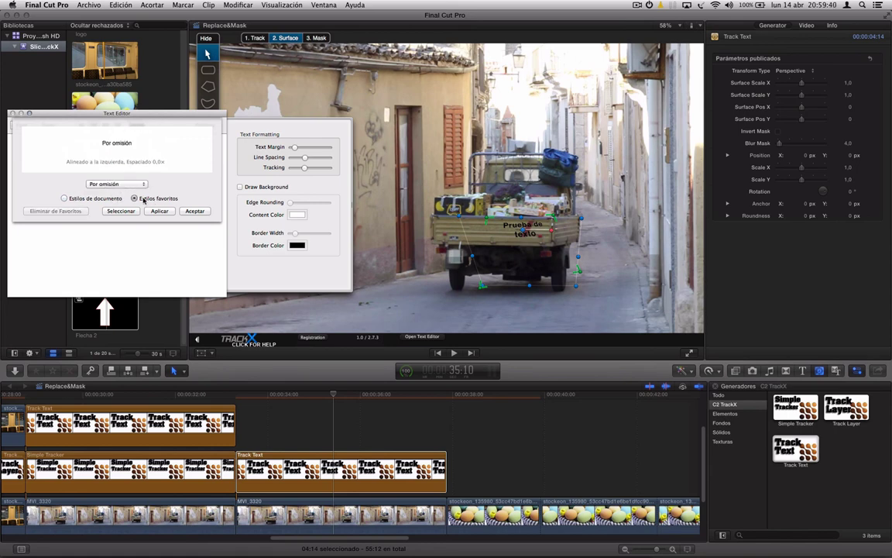
left_click(141, 182)
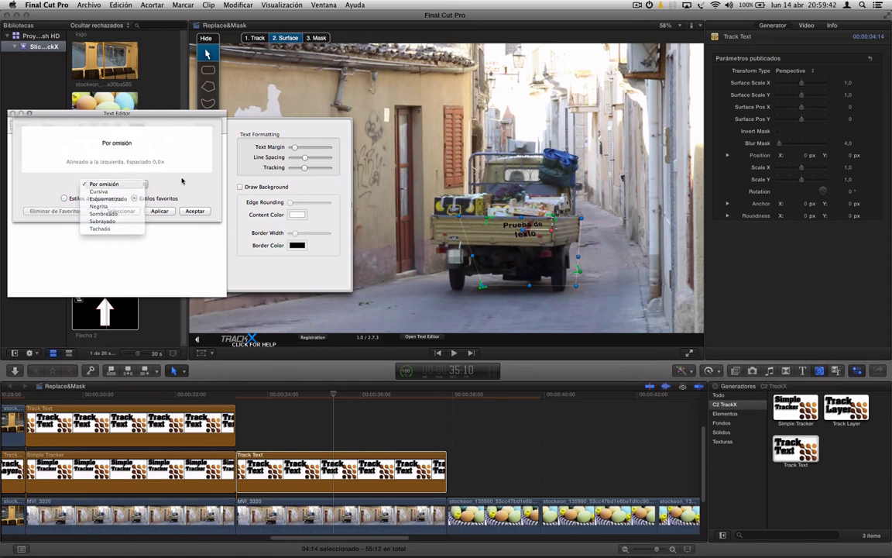
left_click(129, 227)
left_click(195, 212)
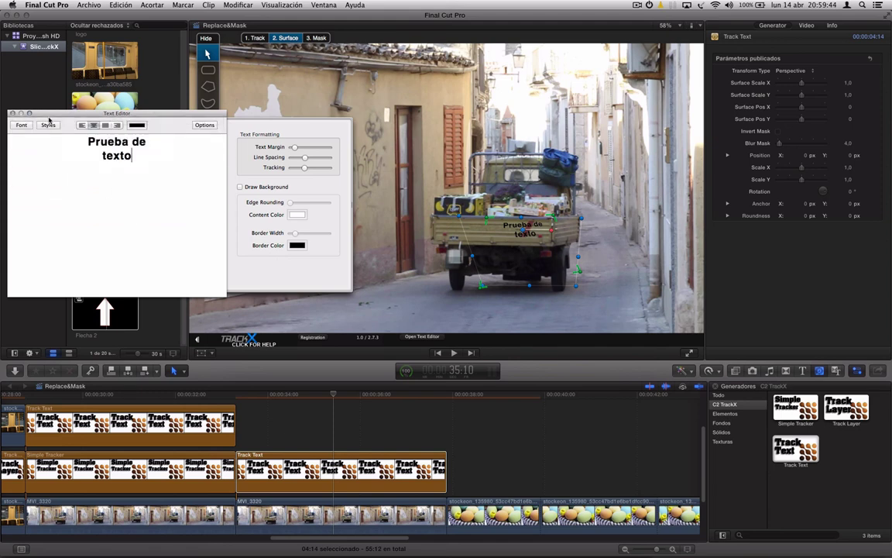
triple_click(81, 142)
left_click(22, 125)
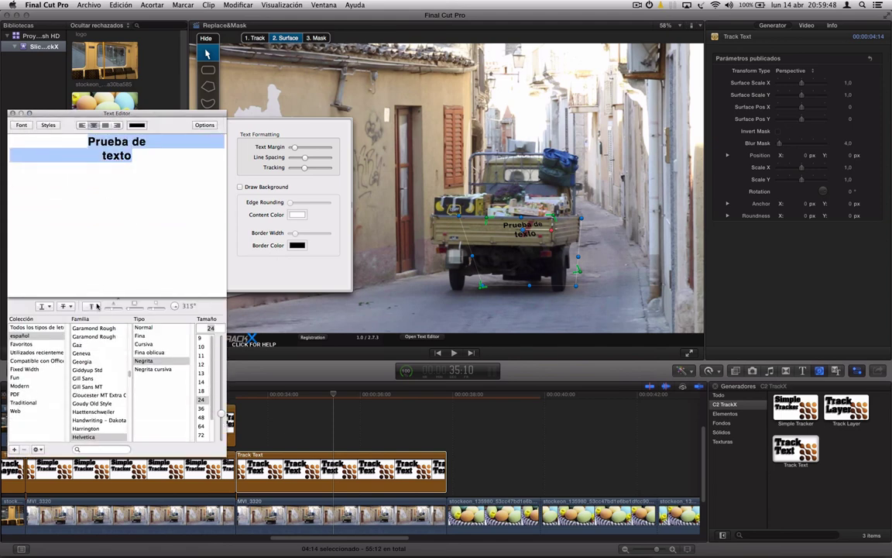
Step: Add a shadow to the text and look at underline options without applying one
left_click(96, 307)
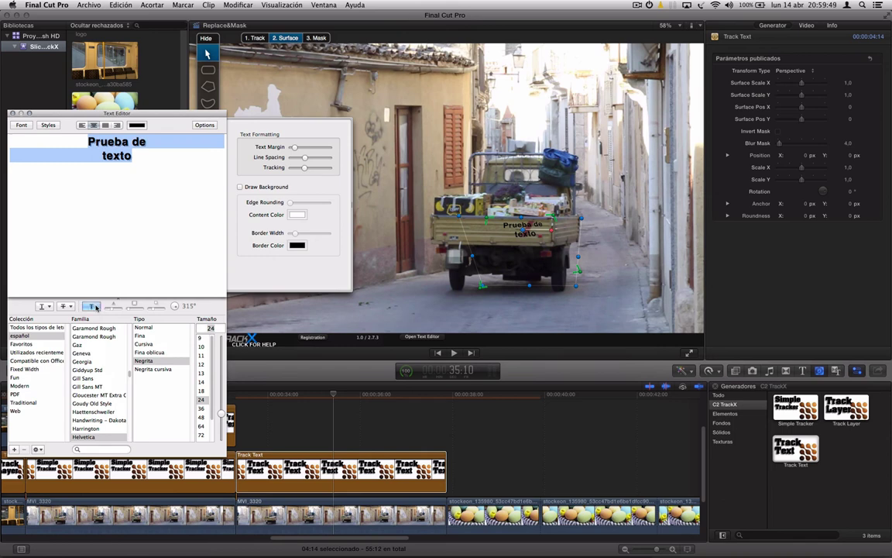
left_click(46, 307)
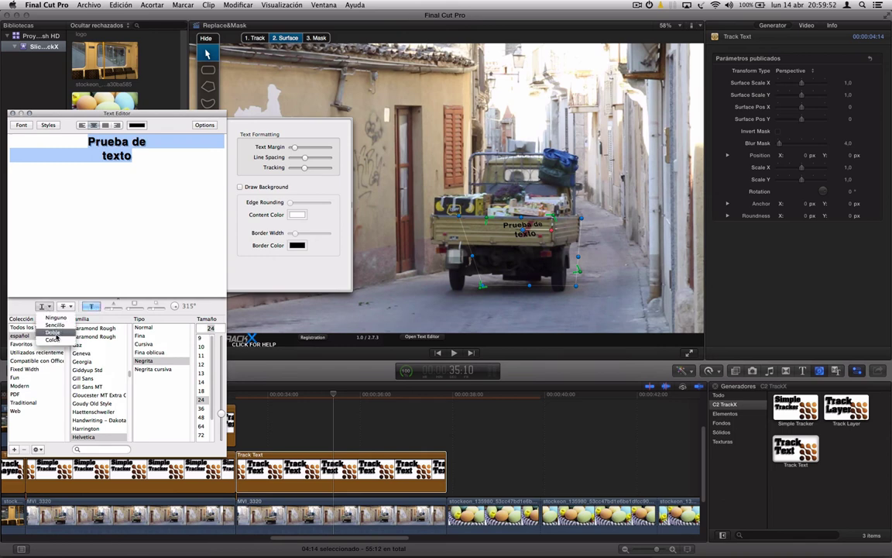
left_click(130, 302)
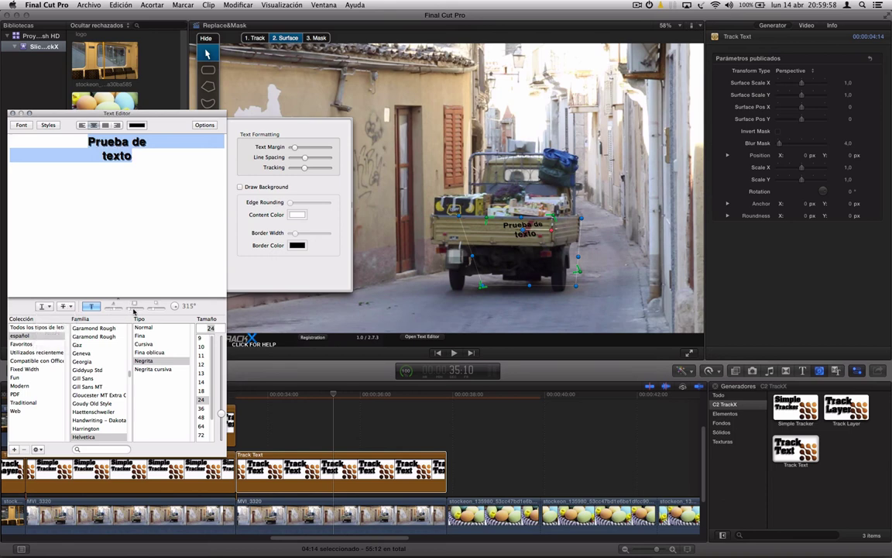
Step: Try white, yellow and pink text colours, ending on green
left_click(137, 126)
left_click_drag(403, 302, 402, 219)
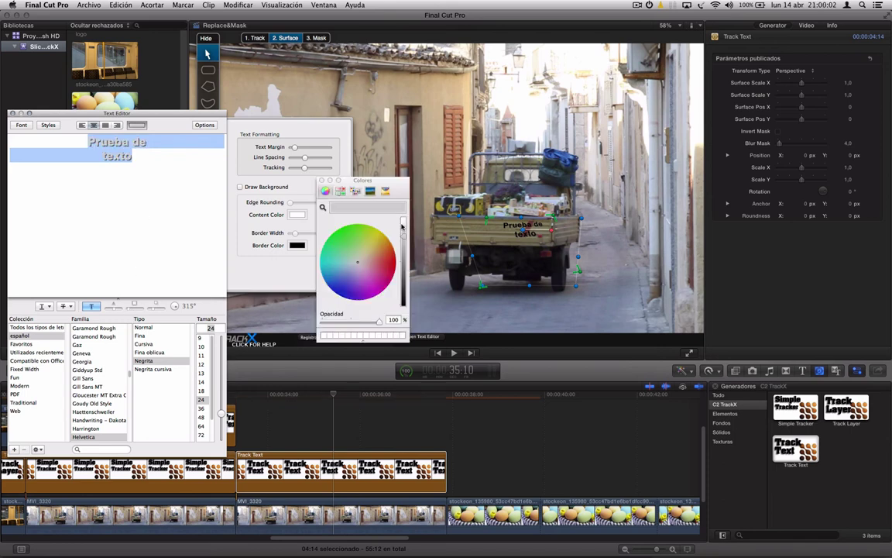
left_click(322, 181)
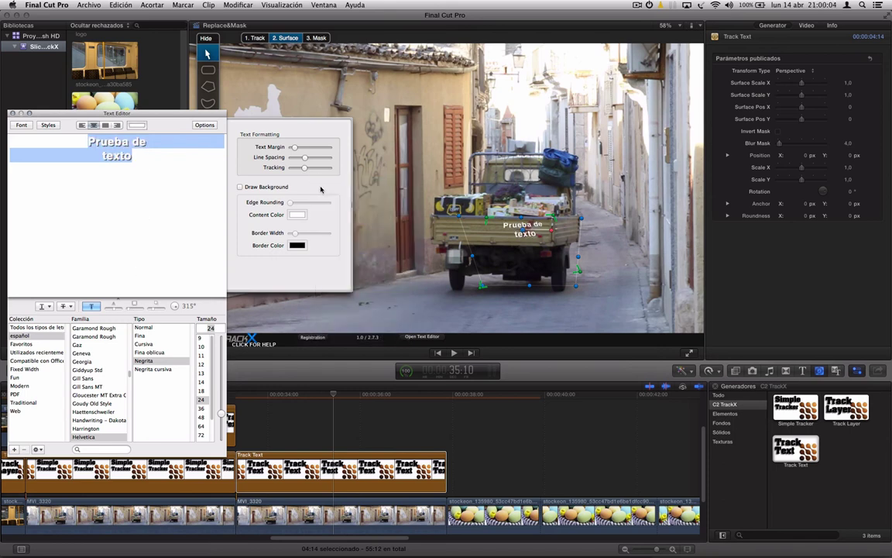
left_click(133, 125)
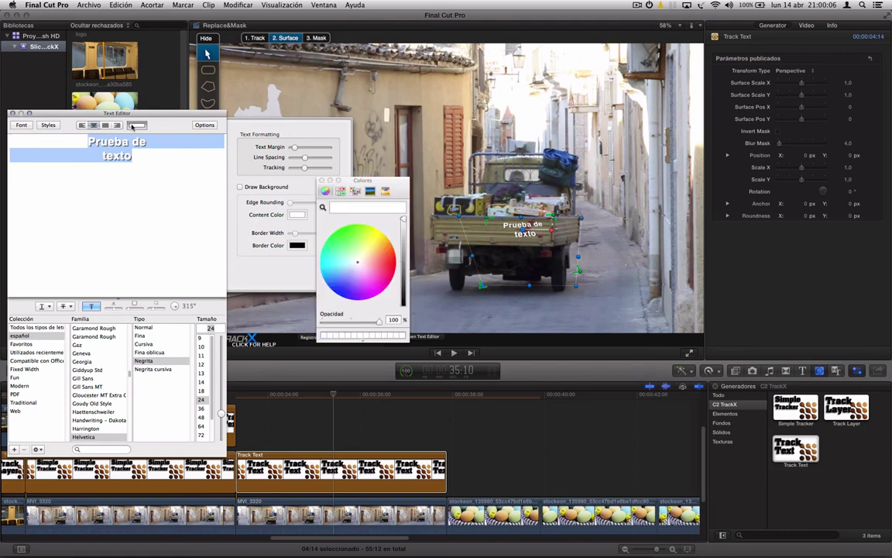
left_click(374, 247)
left_click(383, 268)
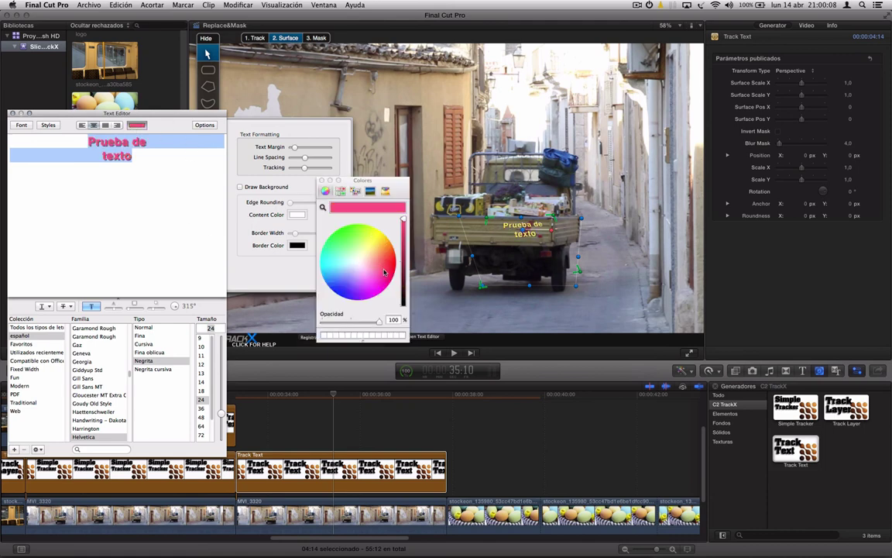
left_click(341, 237)
left_click(322, 180)
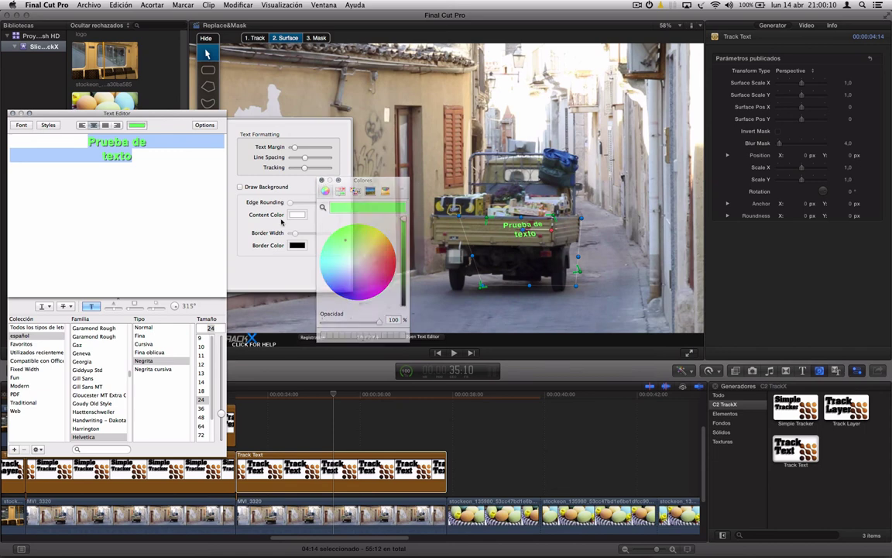
Step: Set the font size to 48 and try Haettenschweiler before returning to Helvetica
type("48")
key("Return")
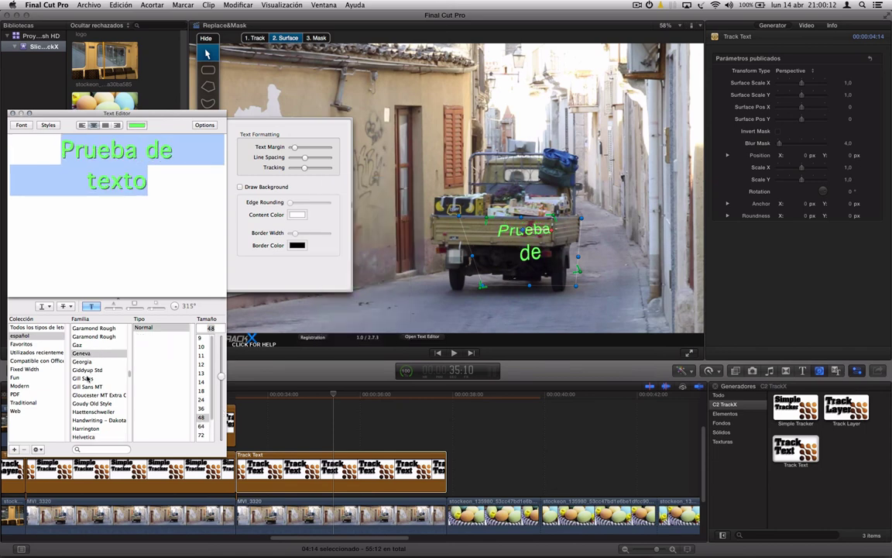
left_click(27, 369)
left_click(38, 343)
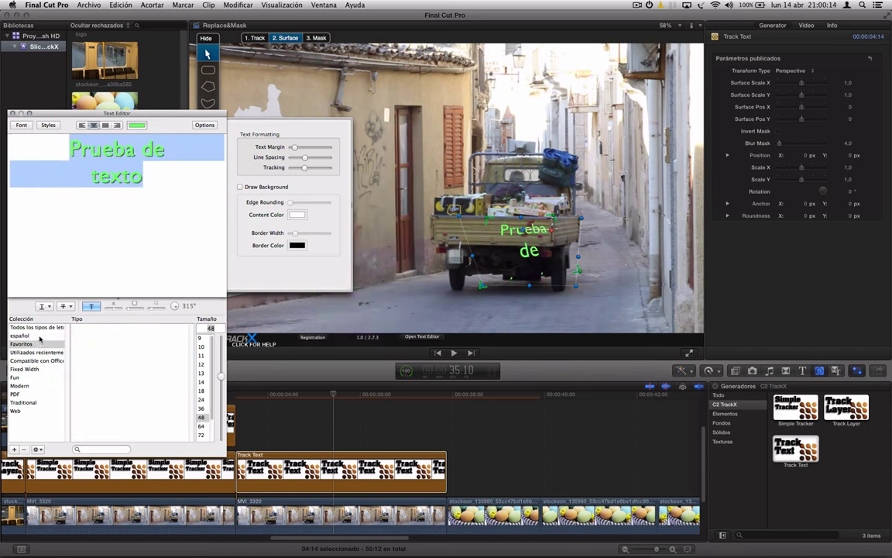
left_click(20, 336)
left_click(91, 361)
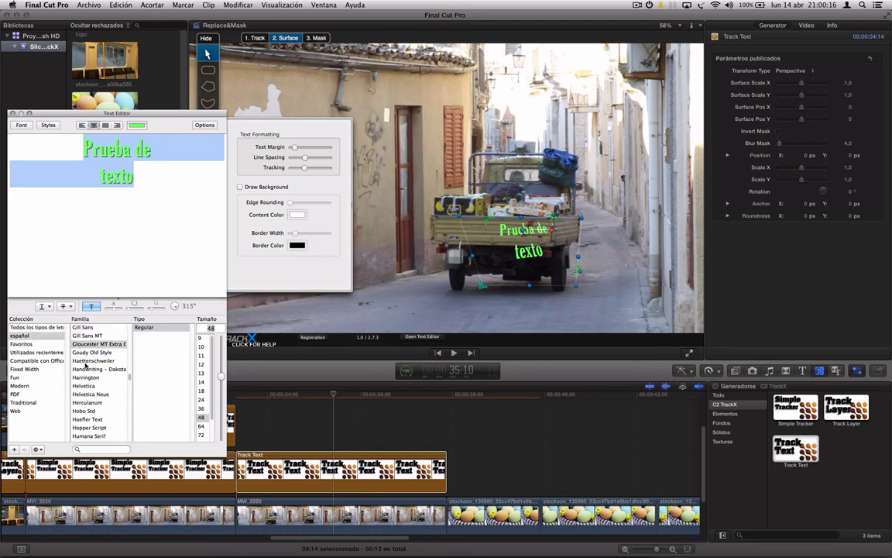
left_click(83, 385)
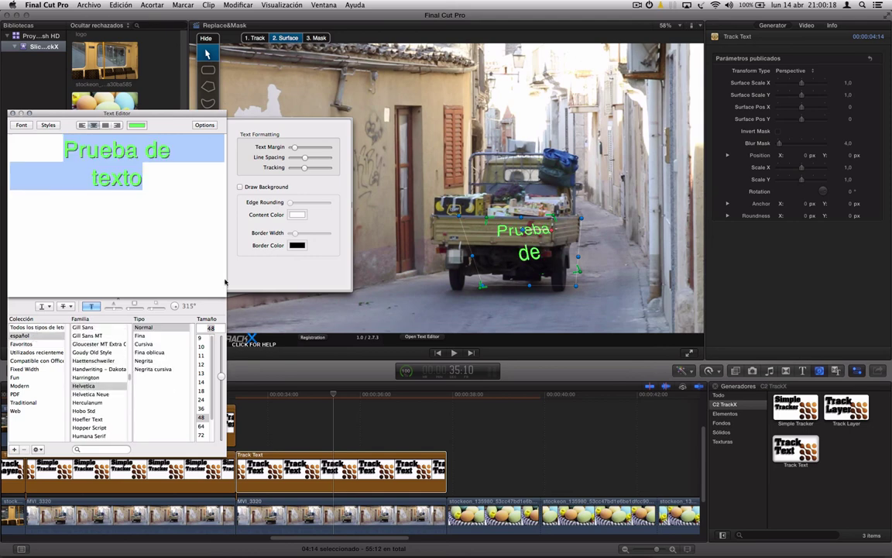
Step: Scrub ahead to 37:10 to check the label, then move to the first eggs clip
left_click(12, 114)
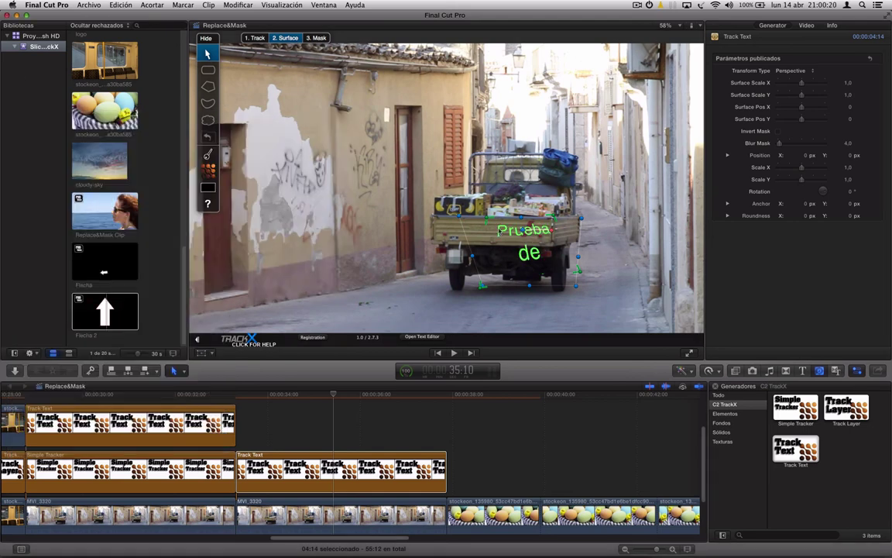
mouse_move(336, 394)
left_mouse_down()
mouse_move(424, 395)
mouse_move(82, 388)
left_mouse_up()
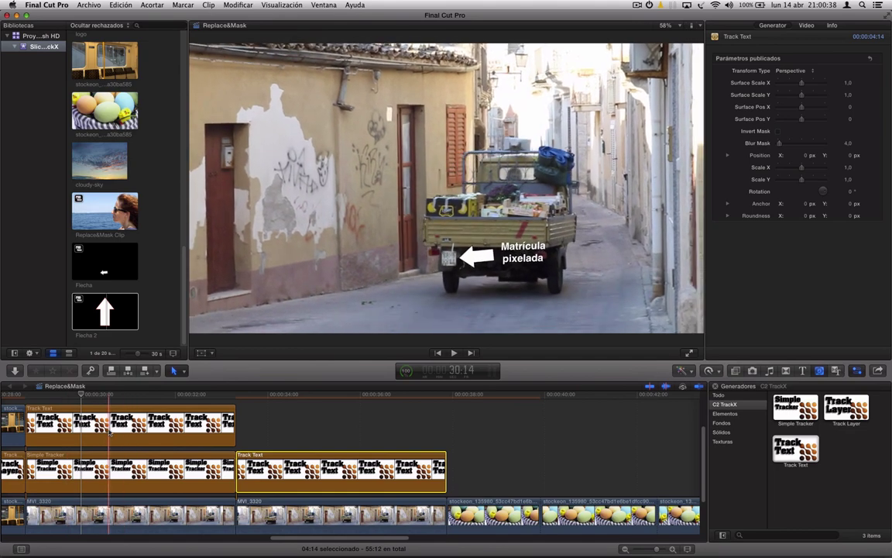
left_click(462, 400)
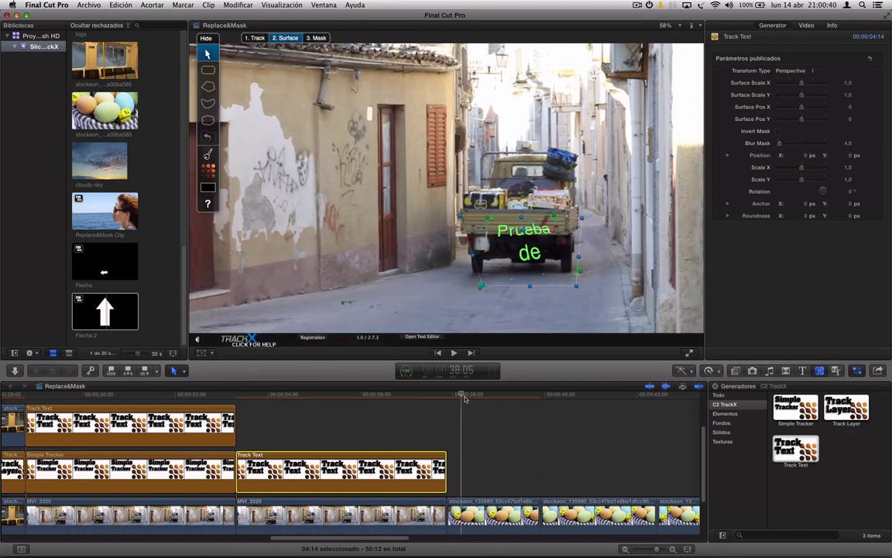
mouse_move(376, 538)
left_mouse_down()
mouse_move(428, 541)
mouse_move(419, 546)
left_mouse_up()
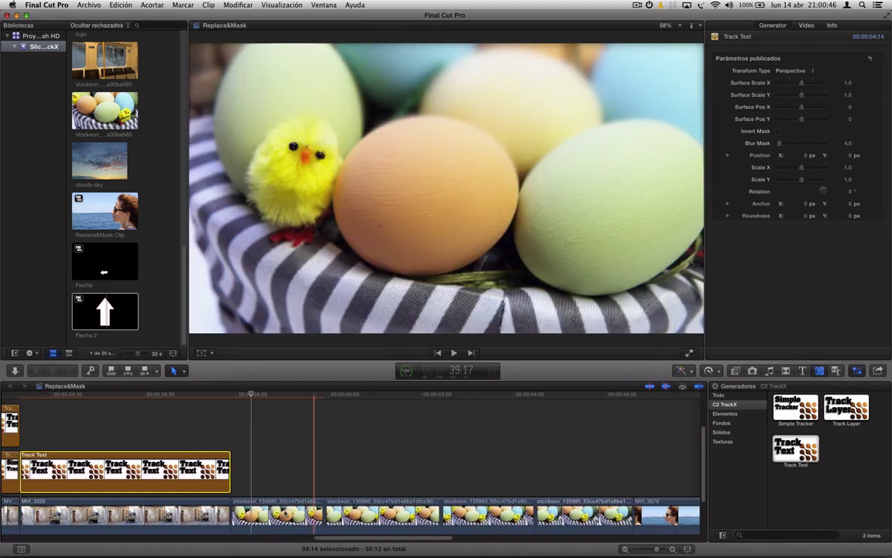
Step: Replace the eggs clip's old Depth of Field Shape Mask with a fresh one from C2 SliceX
left_click(279, 515)
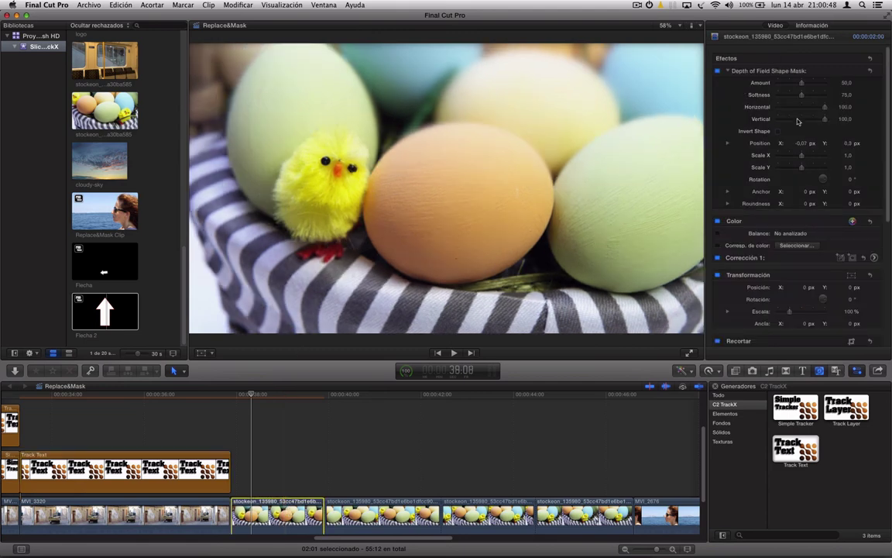
left_click(765, 71)
key("Delete")
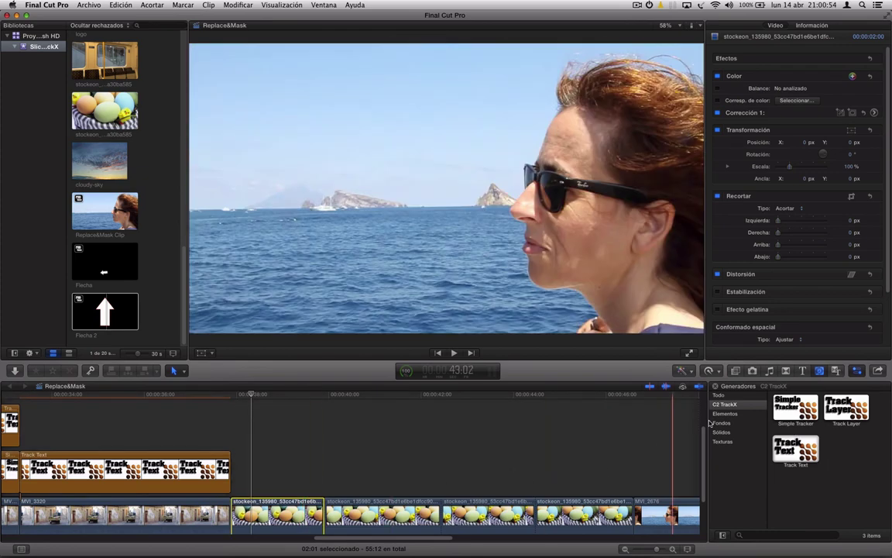
left_click(735, 370)
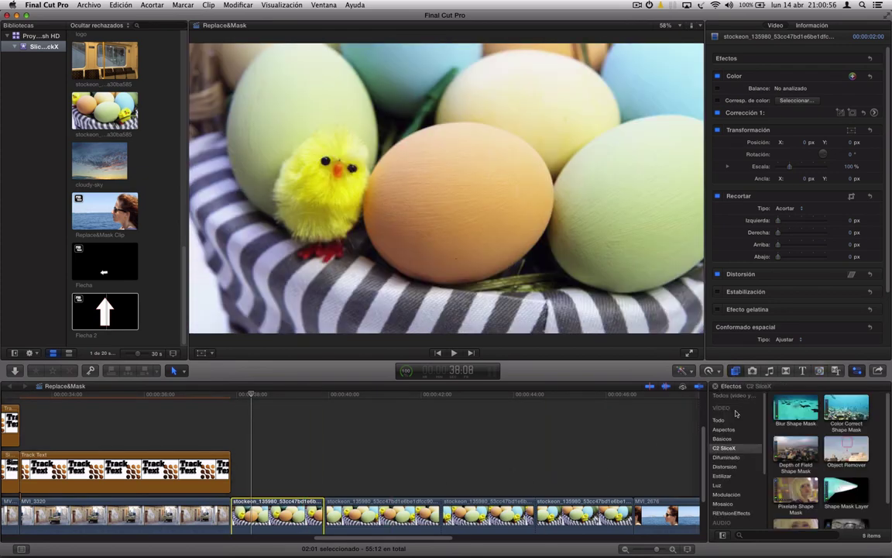
left_click(798, 451)
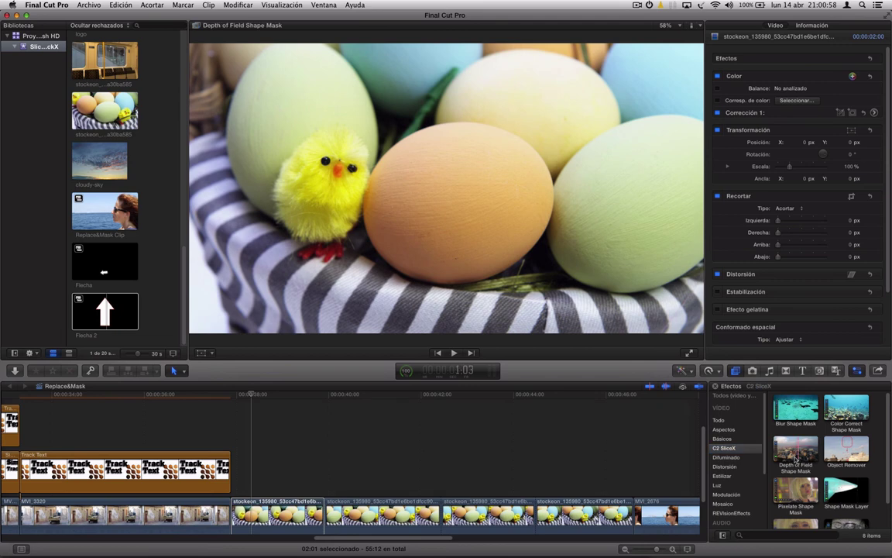
left_click_drag(797, 451, 275, 516)
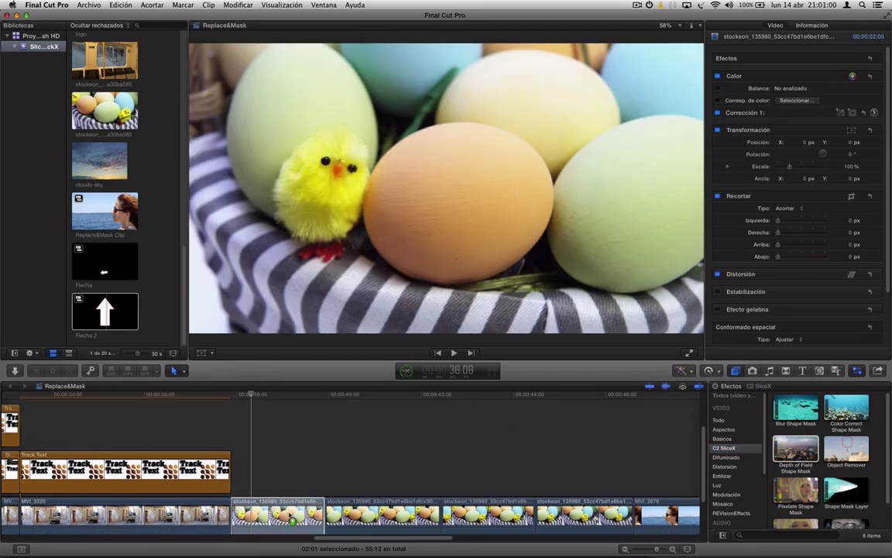
Step: Move the mask tools out of the way and pick the polygon mask tool
left_click(262, 395)
left_click(264, 395)
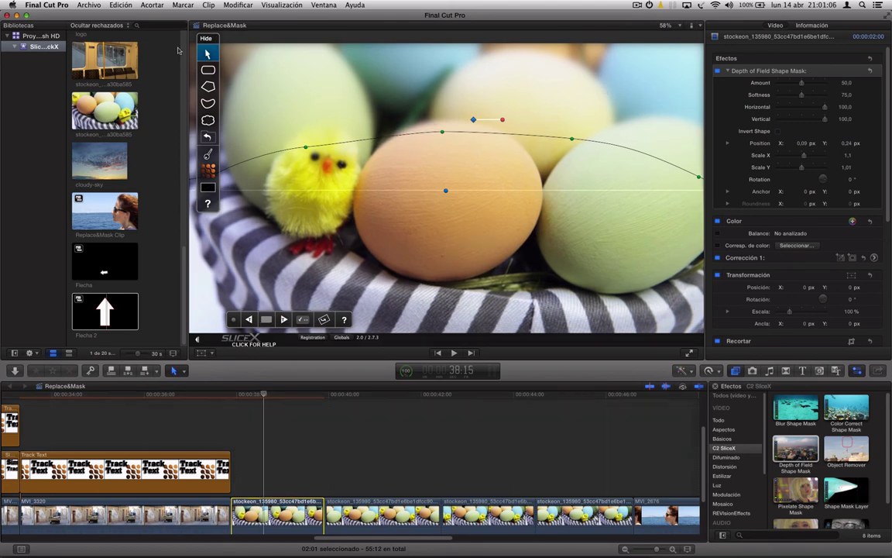
left_click_drag(215, 38, 210, 90)
left_click_drag(216, 172, 201, 178)
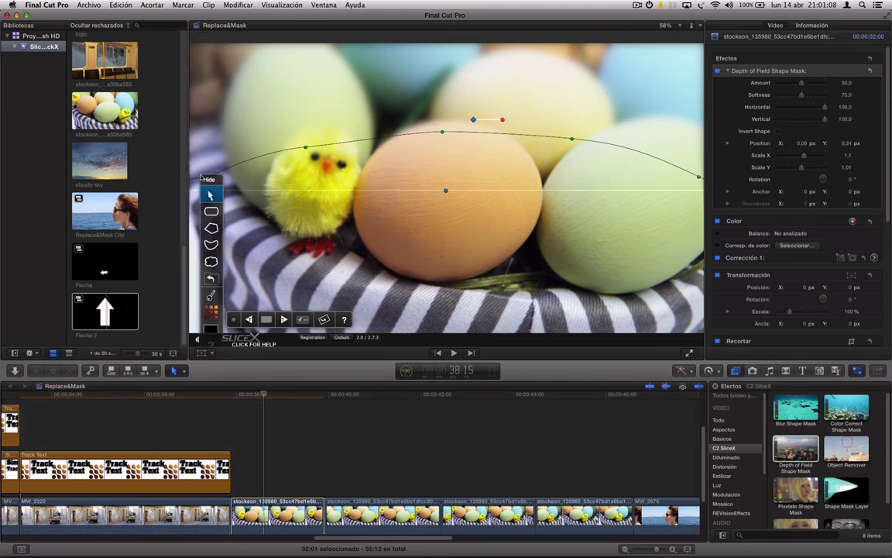
left_click(197, 225)
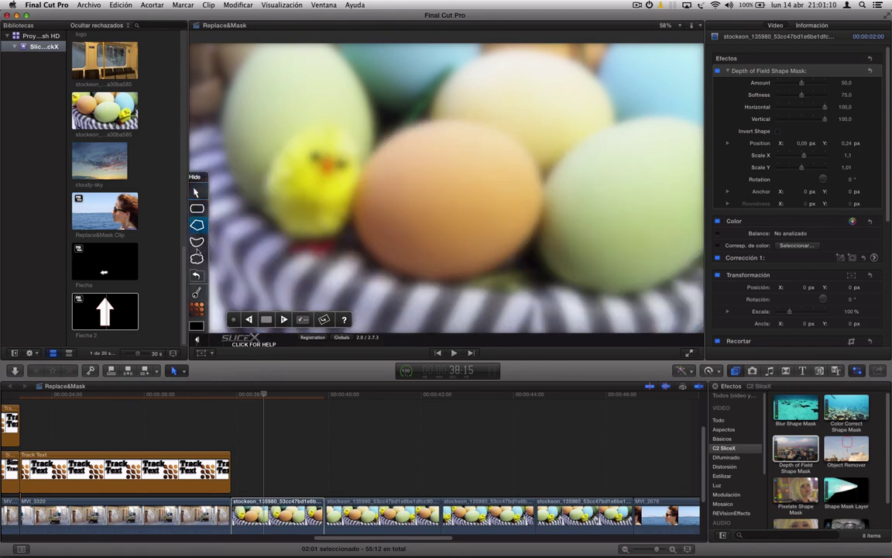
Step: Draw a closed bezier mask tracing the tops of the left, middle and right eggs
left_click(197, 245)
left_click(254, 44)
left_click(332, 49)
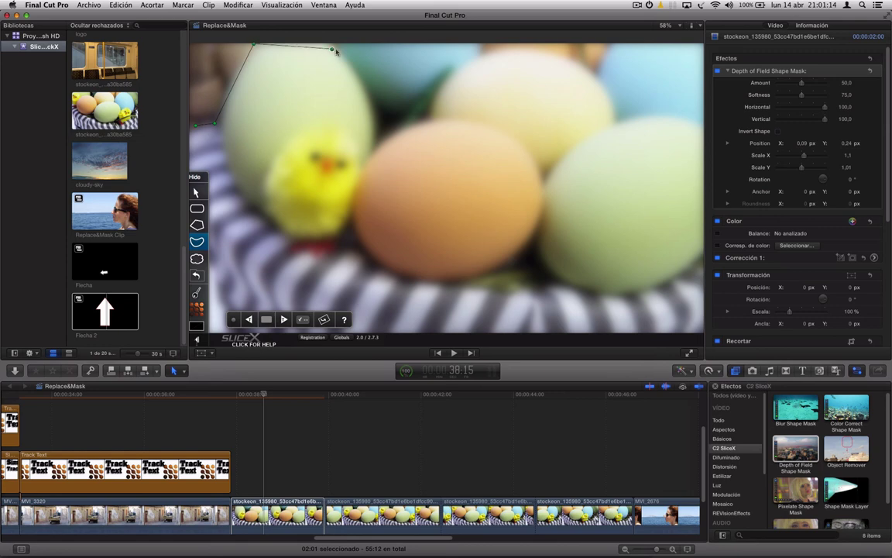
left_click(361, 93)
left_click(372, 110)
left_click(376, 145)
left_click(430, 118)
left_click(455, 75)
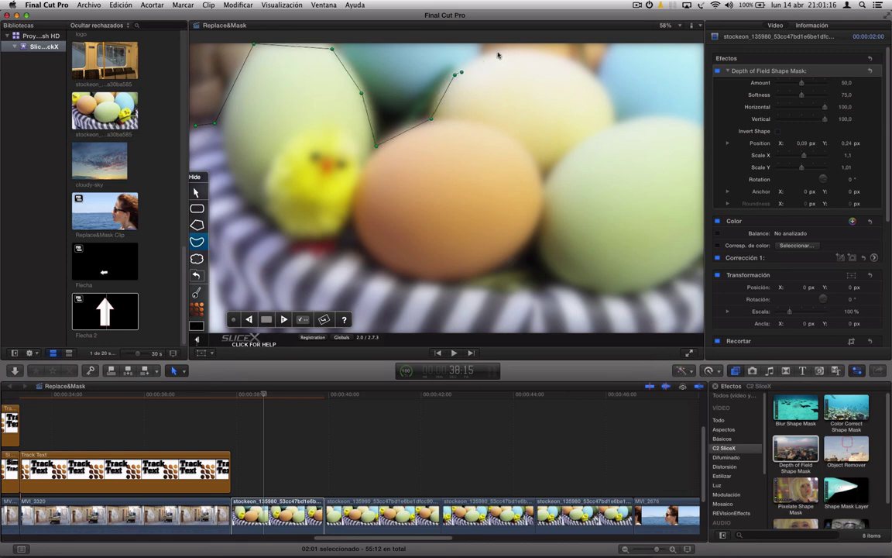
left_click(498, 53)
left_click(552, 51)
left_click(582, 56)
left_click(615, 101)
left_click(622, 118)
left_click(700, 131)
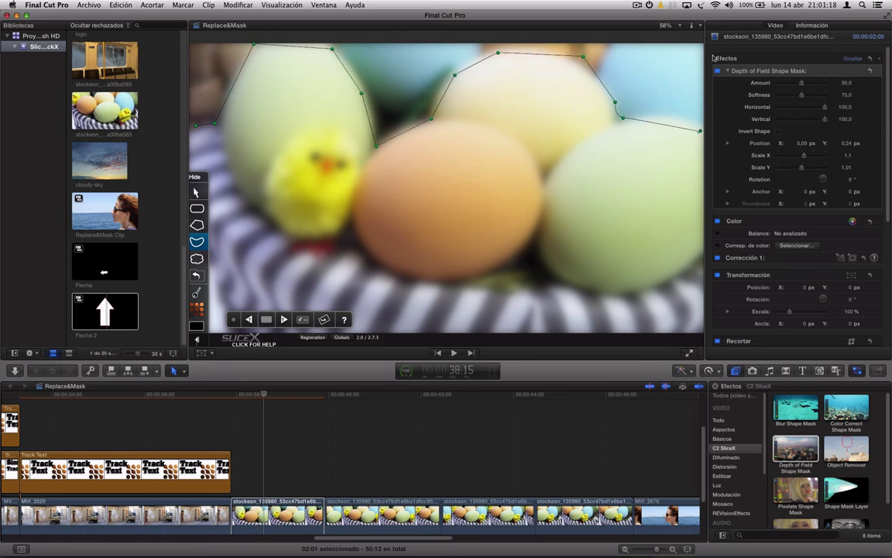
left_click(690, 45)
left_click(193, 46)
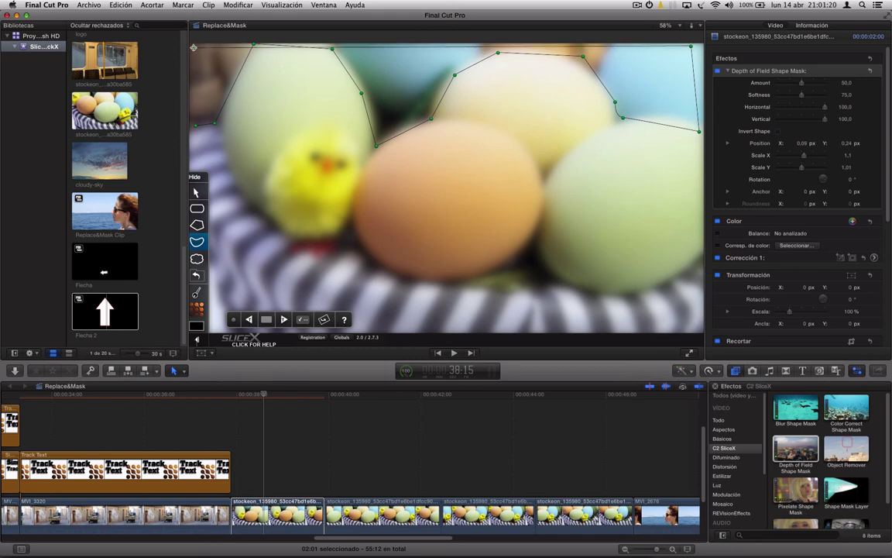
left_click(194, 126)
Step: Set the viewer to 50%, tilt the mask shape slightly, and turn the depth-of-field effect off to compare
left_click(666, 25)
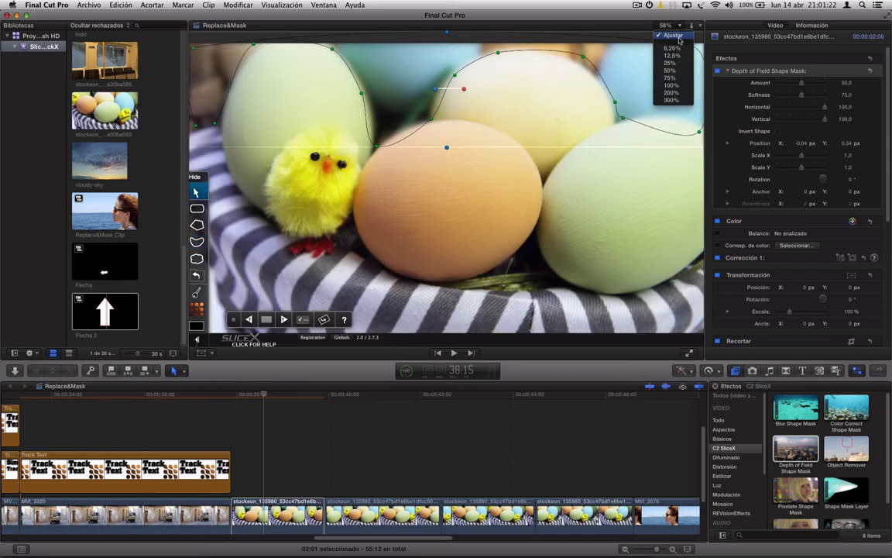
left_click(669, 71)
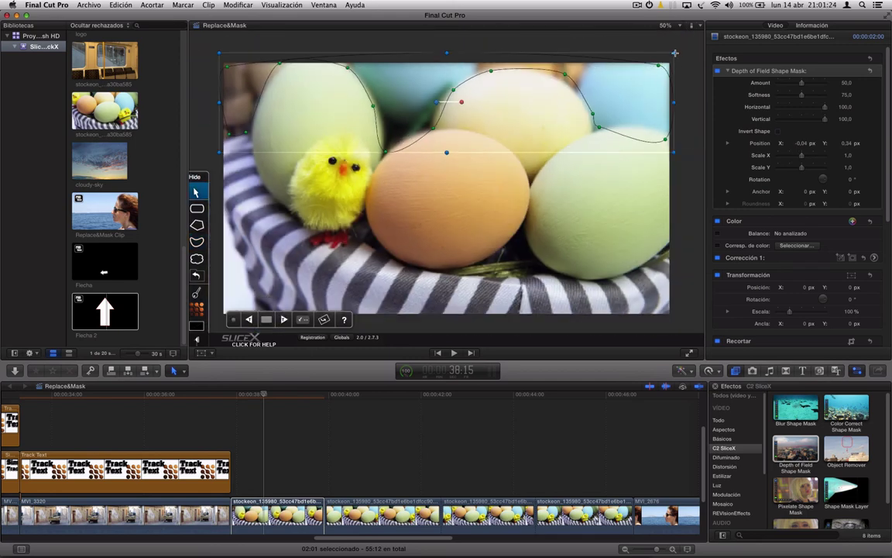
left_click_drag(658, 71, 653, 56)
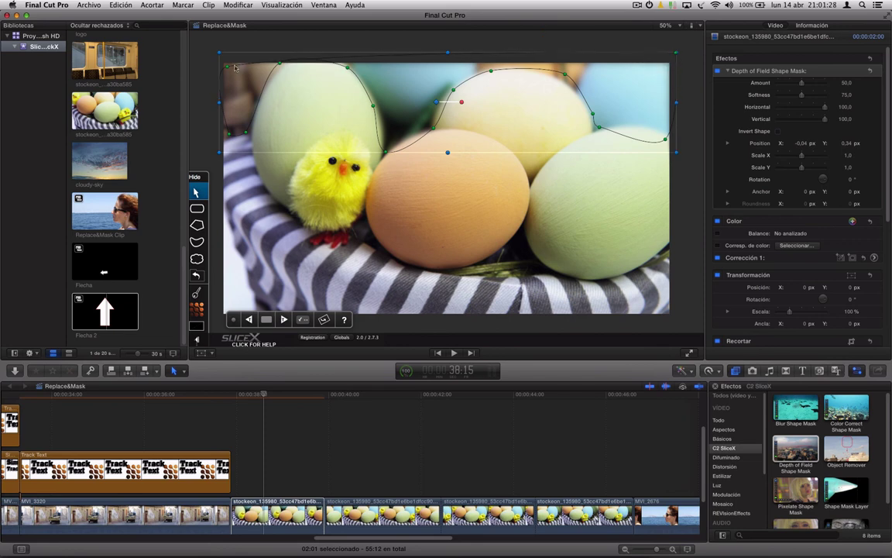
left_click_drag(227, 70, 203, 48)
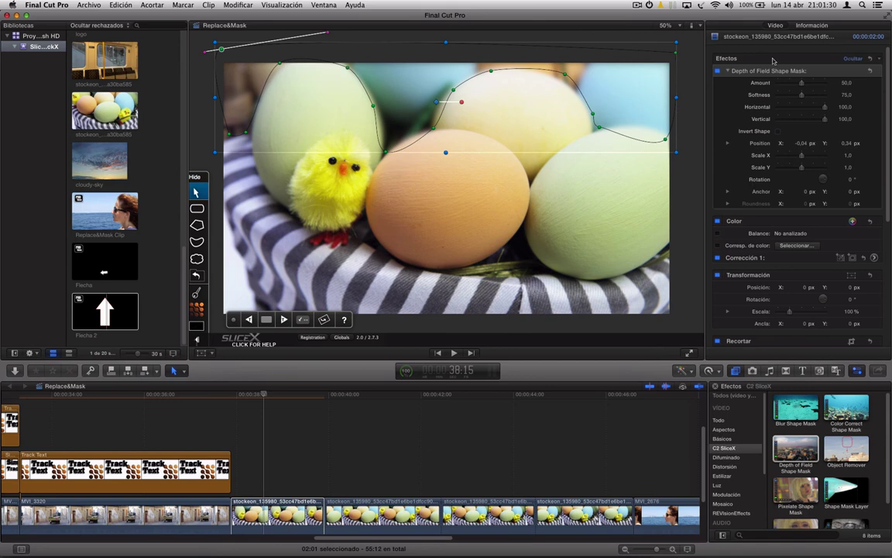
left_click(718, 71)
Step: Re-enable depth of field, raise Amount to 65, and try Invert Shape before leaving it off
left_click(719, 71)
mouse_move(795, 86)
left_mouse_down()
mouse_move(809, 83)
mouse_move(817, 96)
left_mouse_up()
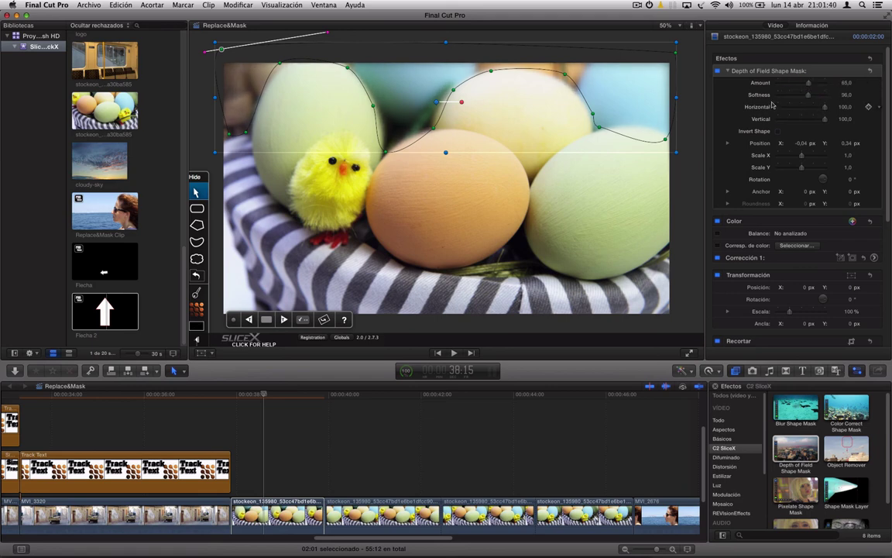
left_click(779, 132)
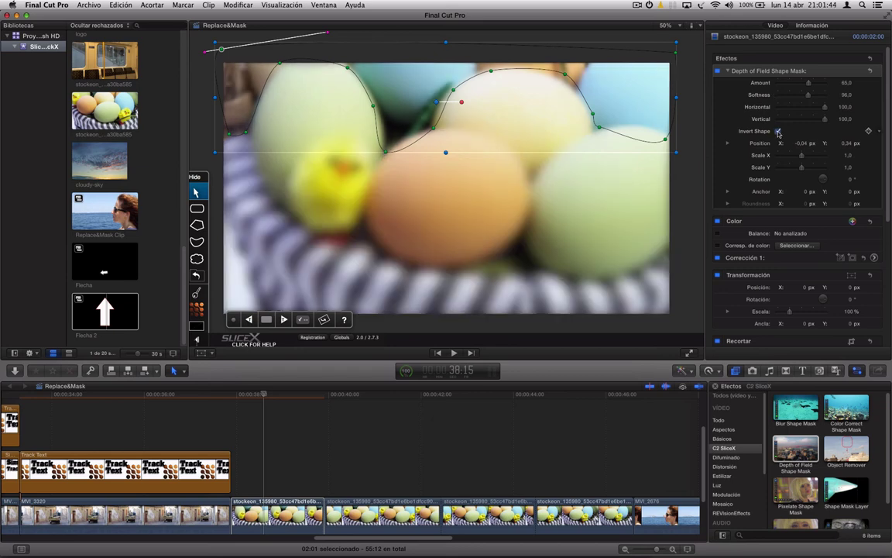
left_click(779, 132)
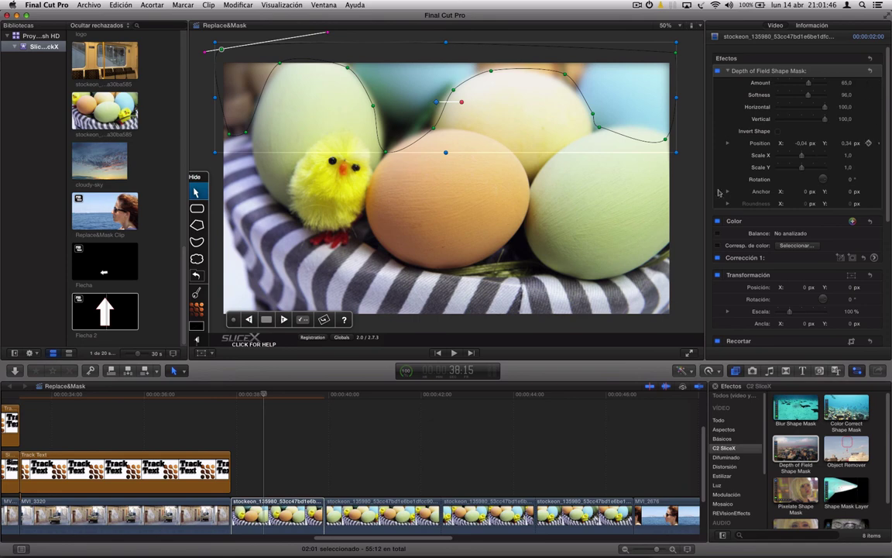
scroll(814, 423, "down", 2)
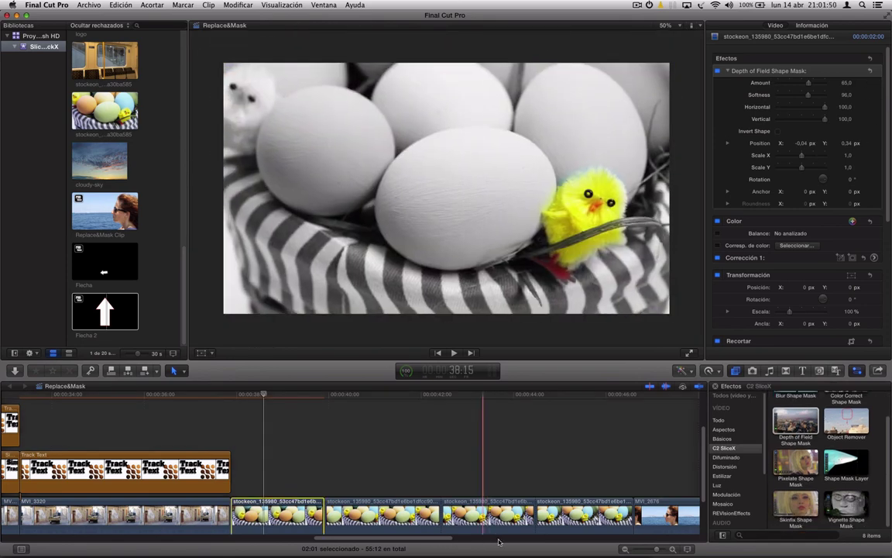
Step: Play back the sea clip with its new cloudy sky, then select the MVI_2676 clip
scroll(504, 542, "right", 10)
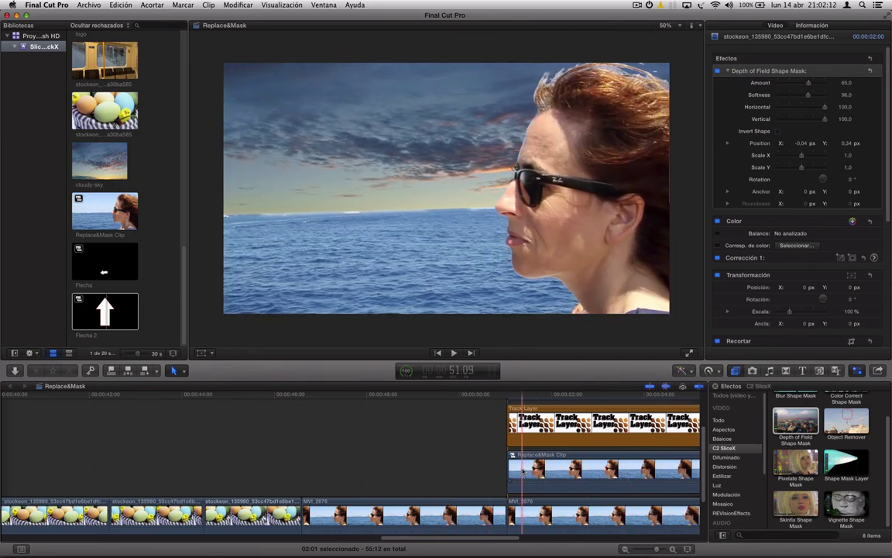
key("space")
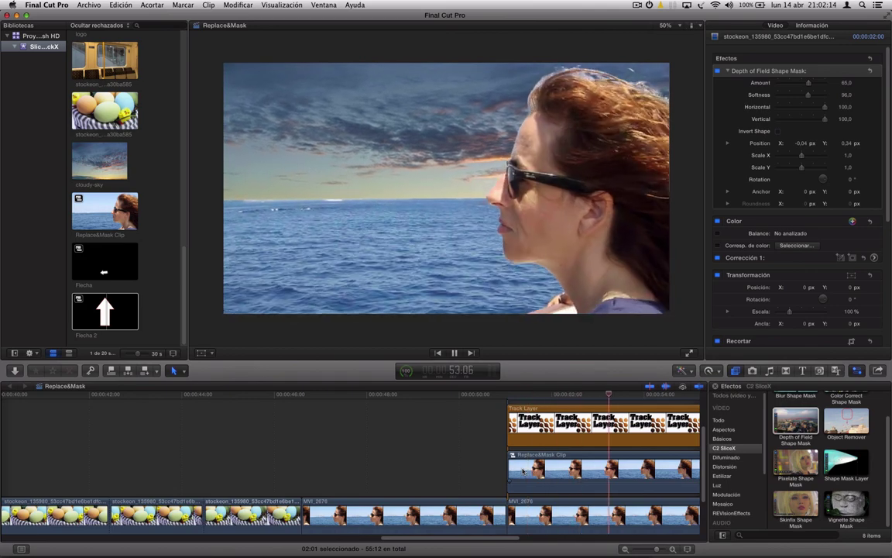
key("space")
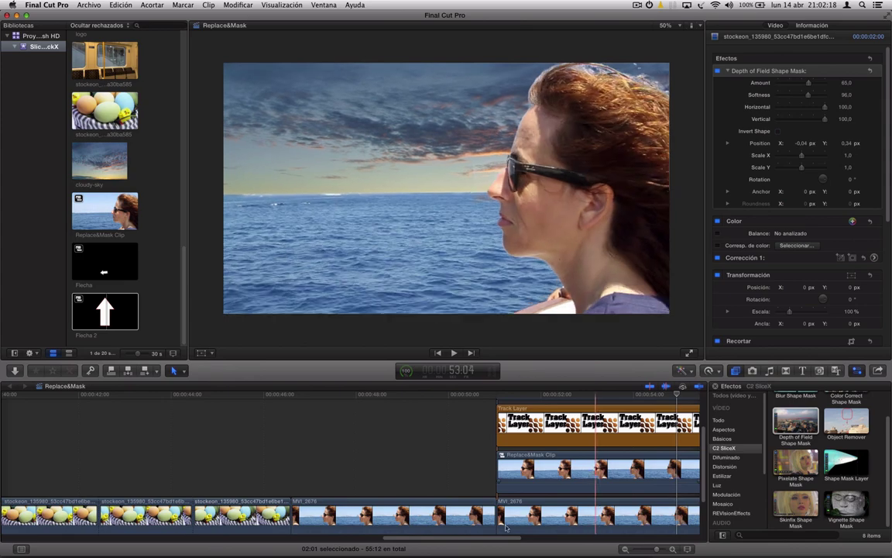
scroll(505, 528, "left", 10)
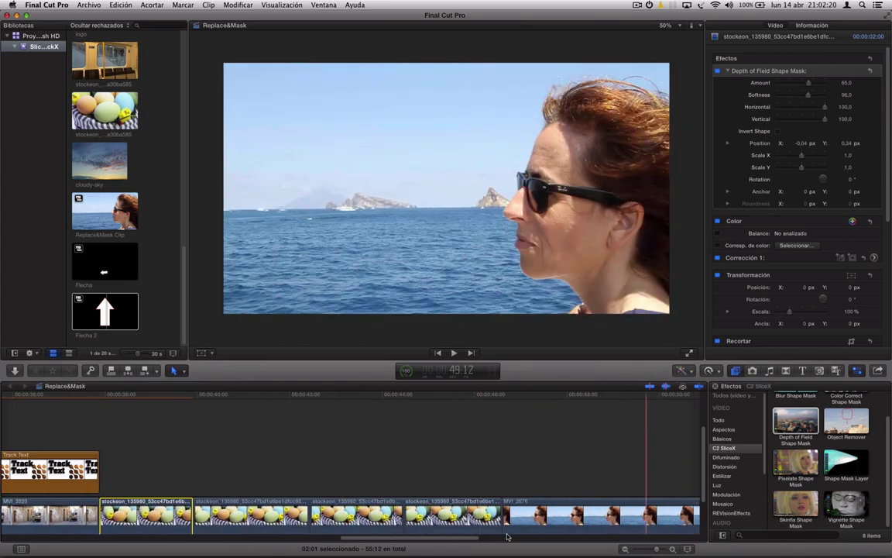
scroll(376, 508, "right", 10)
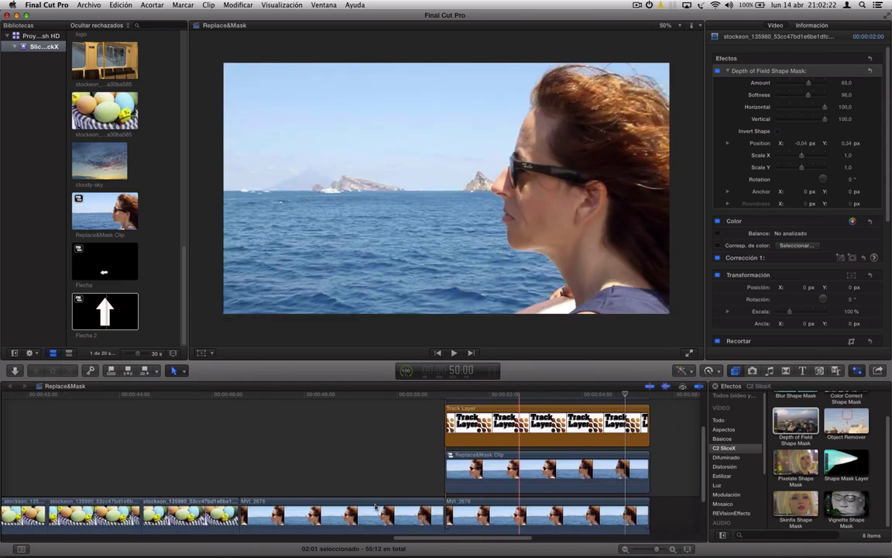
left_click(375, 507)
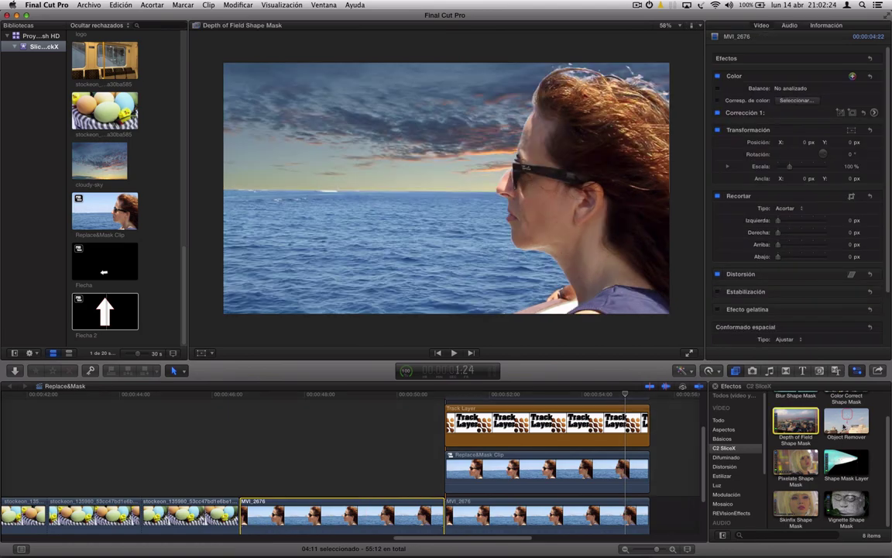
Step: Apply Object Remover to MVI_2676 and move to the start of the clip
left_click(844, 426)
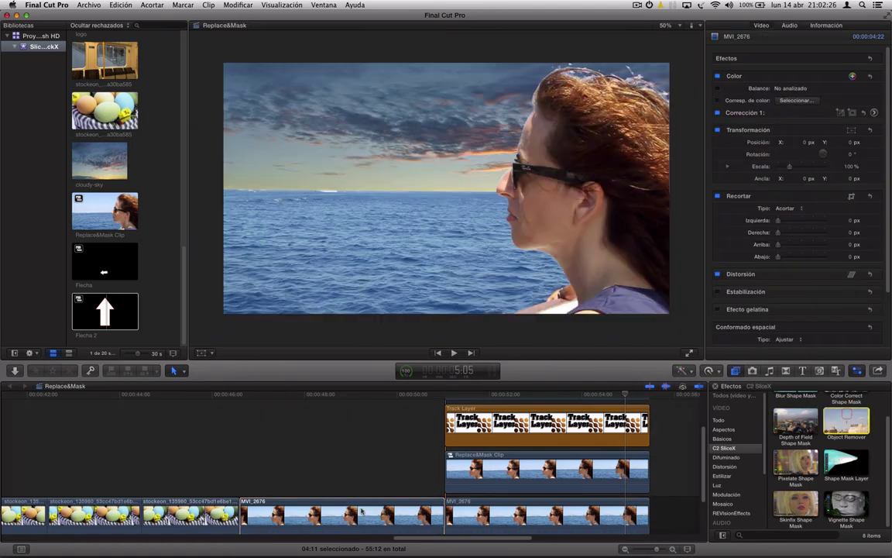
left_click(359, 517)
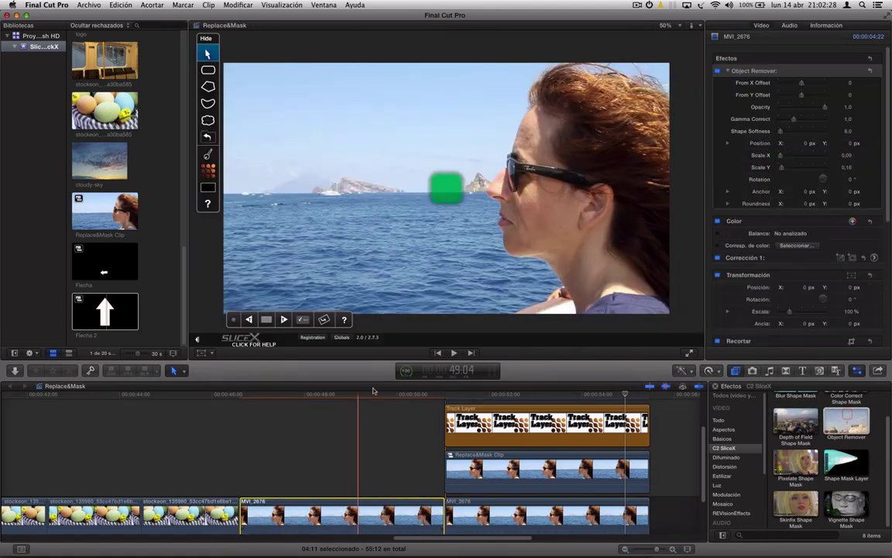
left_click(328, 396)
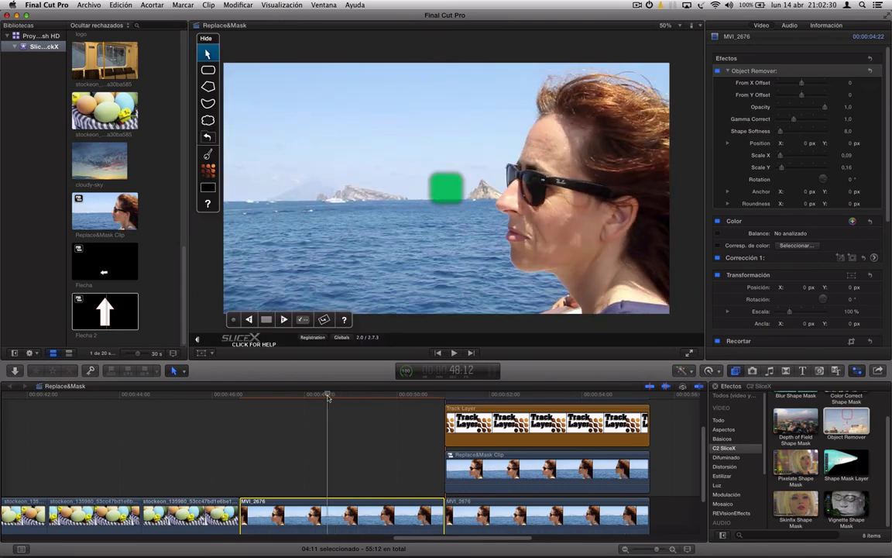
left_click_drag(328, 396, 261, 396)
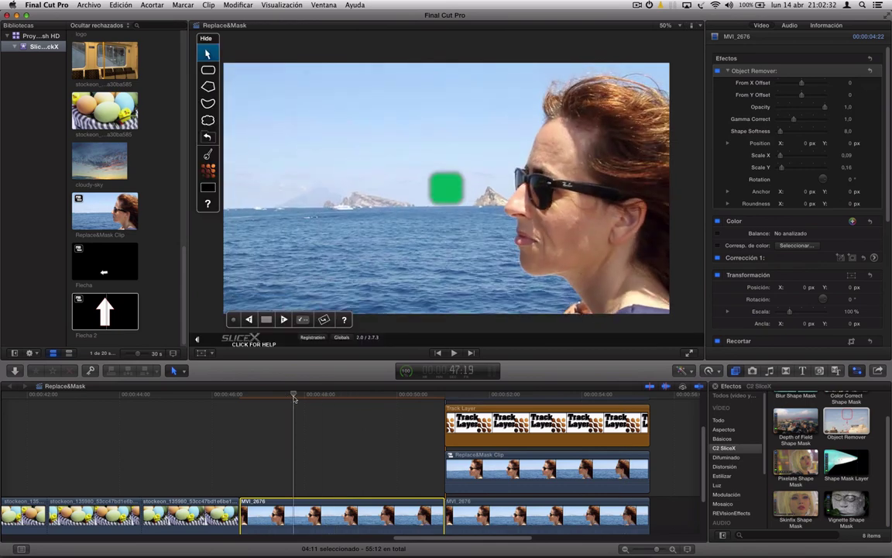
key("Up")
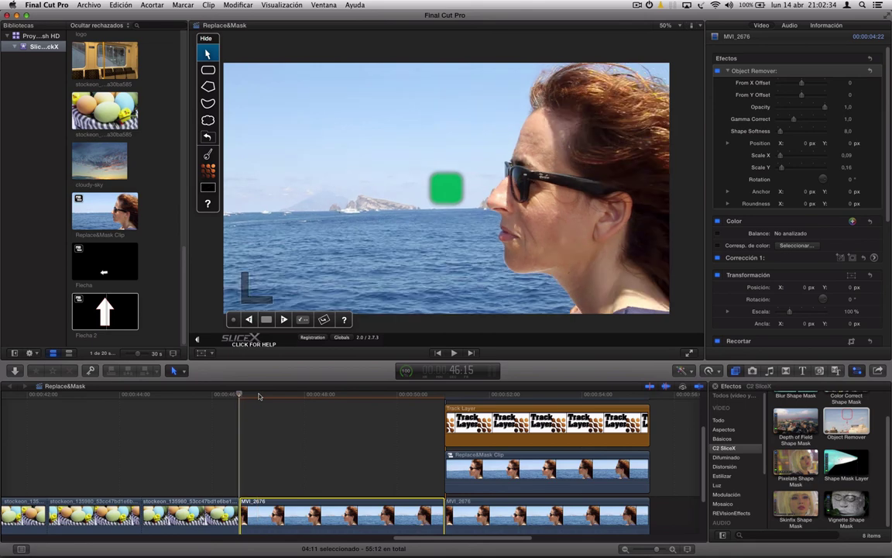
Step: Draw a closed freehand mask around the island on the horizon
left_click(208, 104)
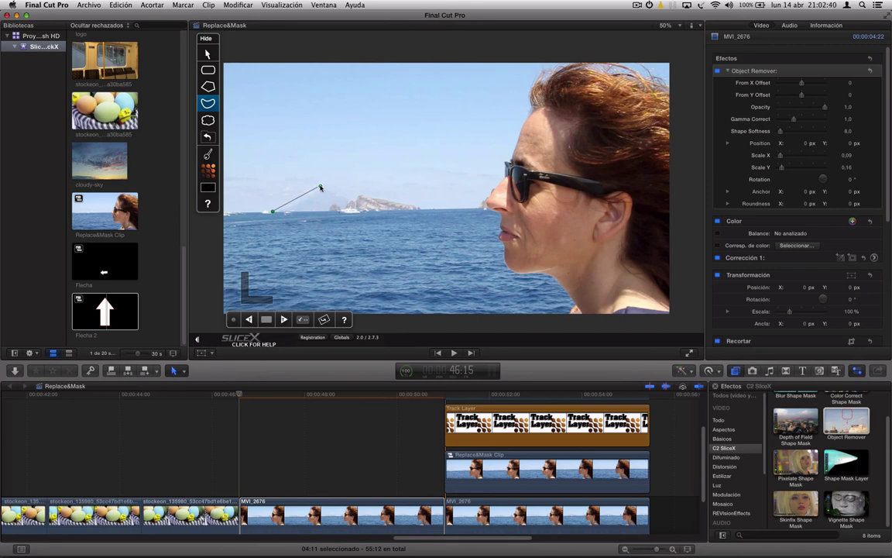
left_click(321, 187)
left_click(414, 200)
left_click(425, 210)
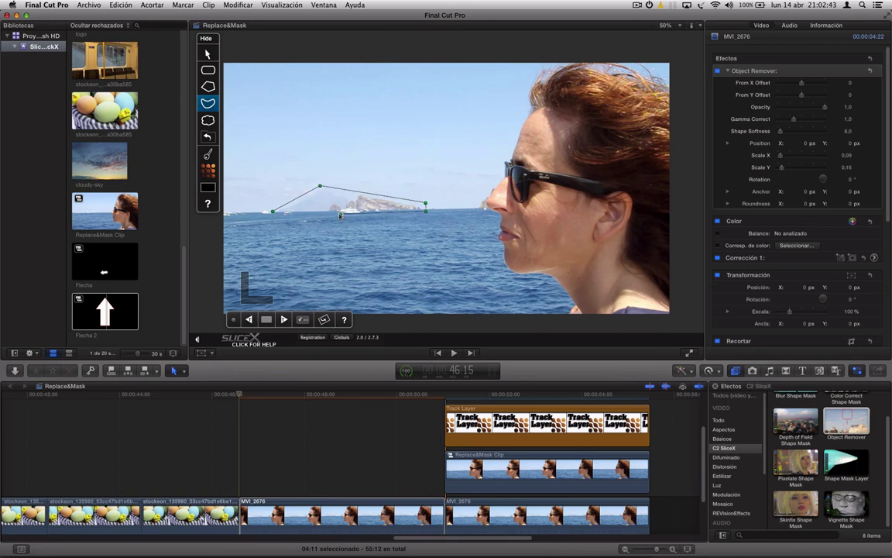
left_click(272, 213)
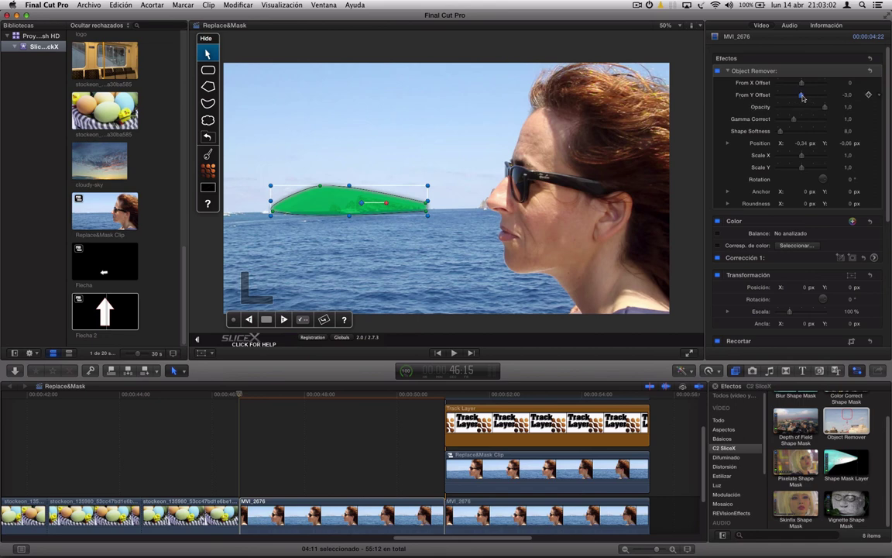
Step: Set Object Remover's From Y Offset to 91 and track the island mask forward
left_click_drag(802, 97, 806, 98)
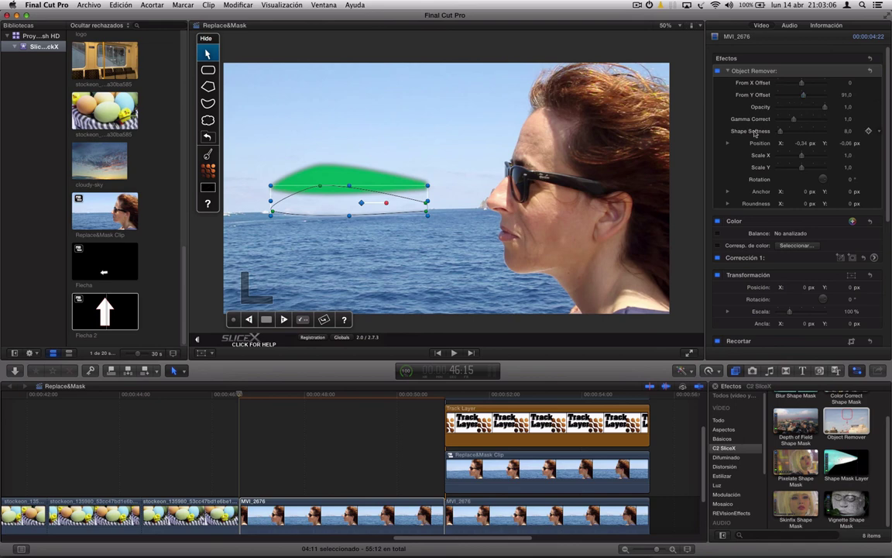
left_click(285, 321)
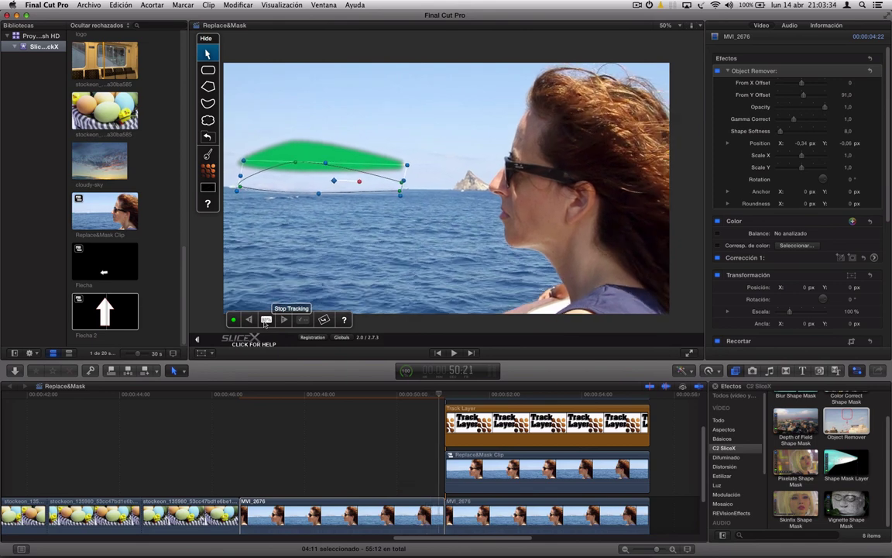
Step: Stop tracking, then open the Replace&Mask Clip compound and select its lower MVI_2676 layer
left_click(265, 319)
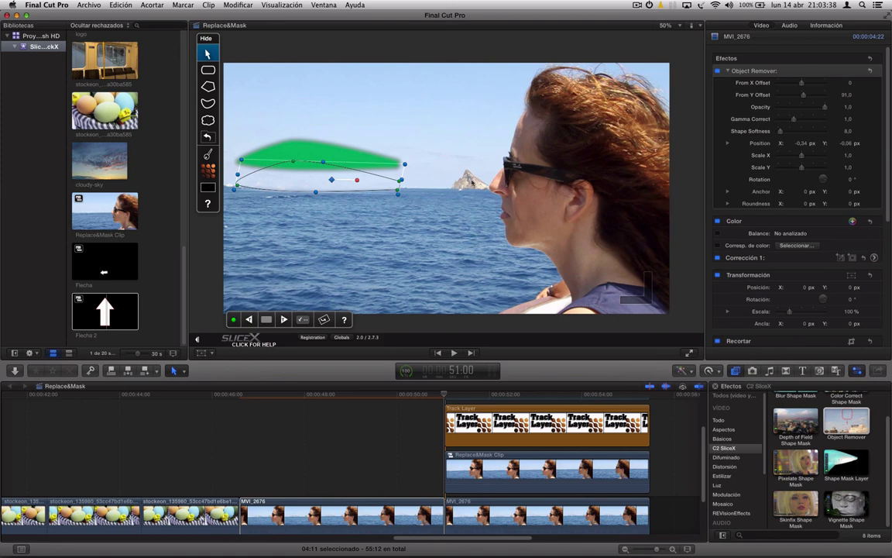
left_click(403, 515)
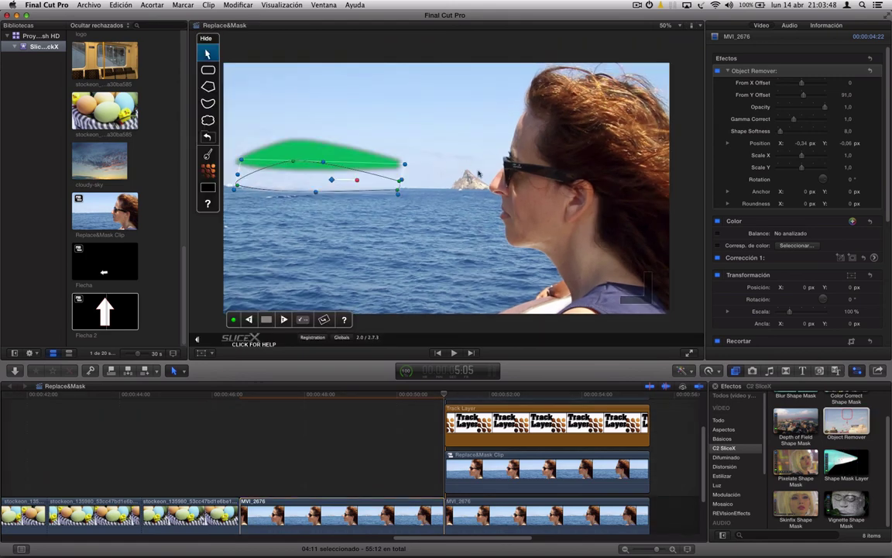
left_click(509, 520)
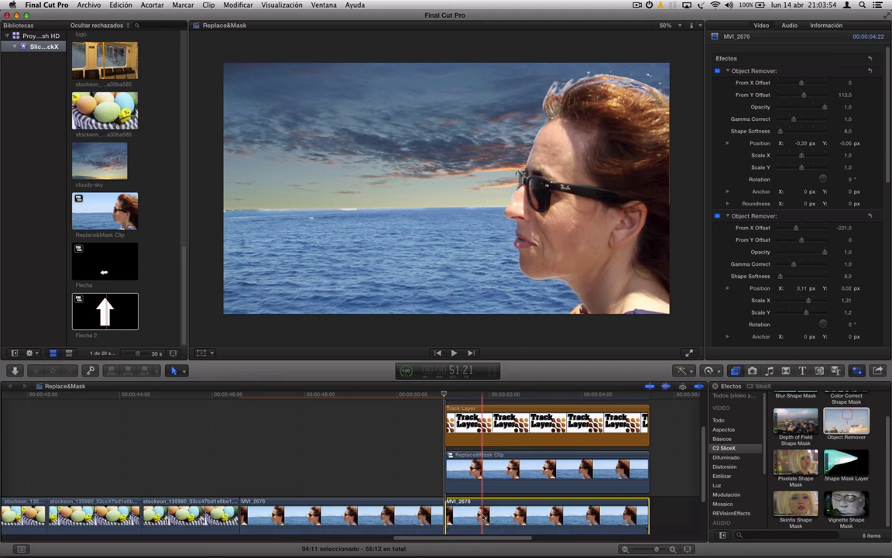
double_click(491, 472)
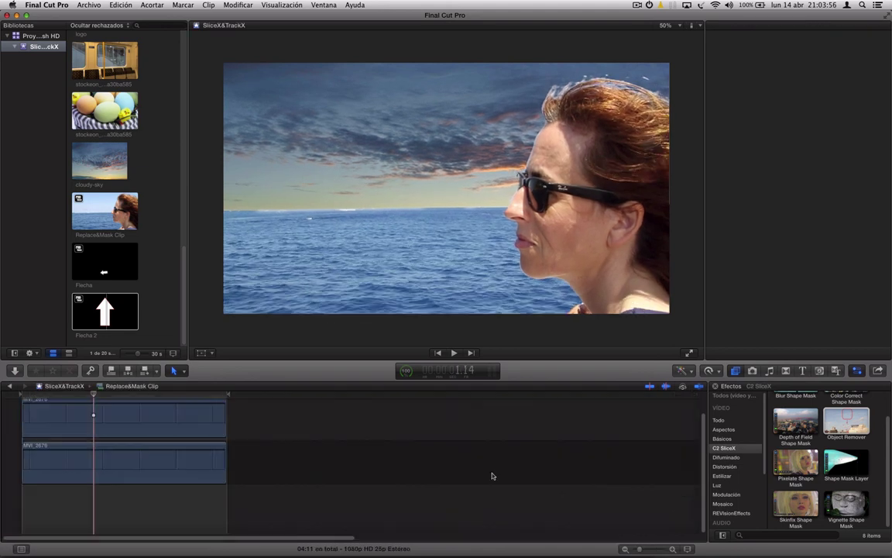
left_click(155, 463)
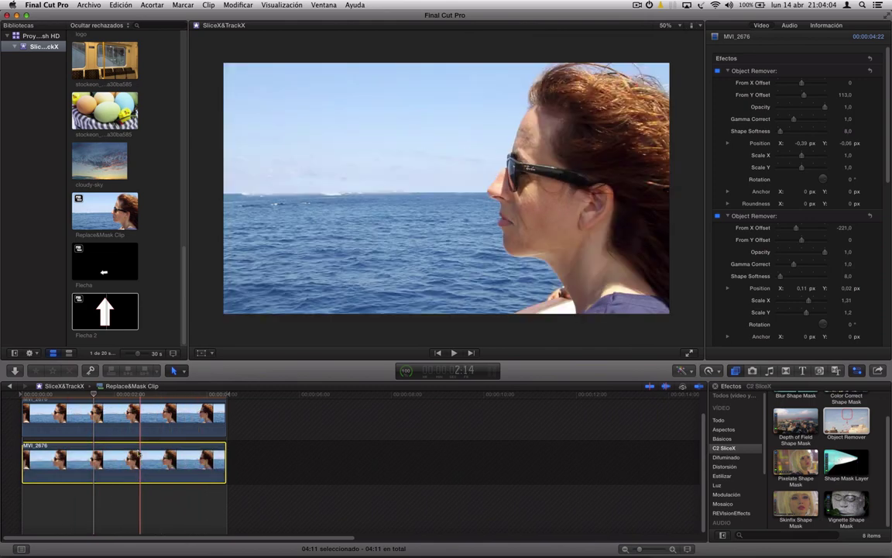
Step: Return to the Replace&Mask project and move MVI_2676 into a lane above Track Layer
left_click(10, 386)
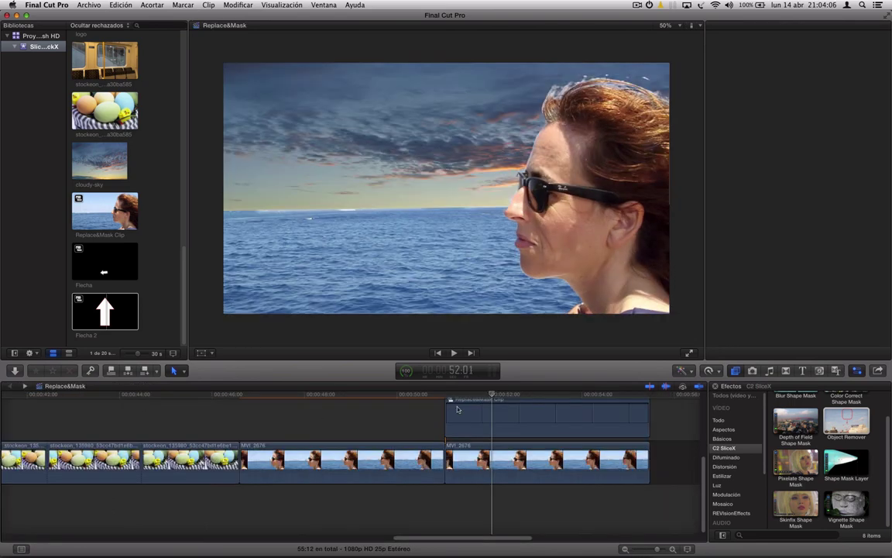
left_click(506, 476)
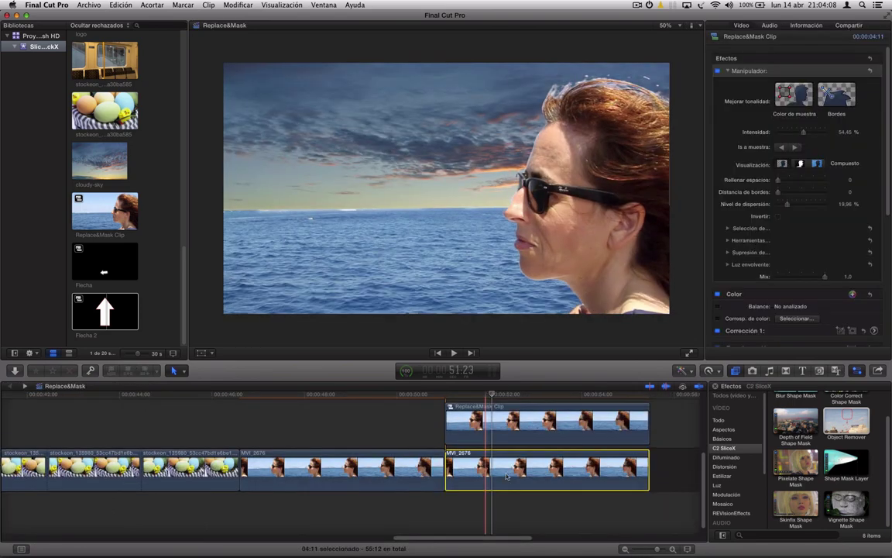
left_click_drag(508, 475, 521, 410)
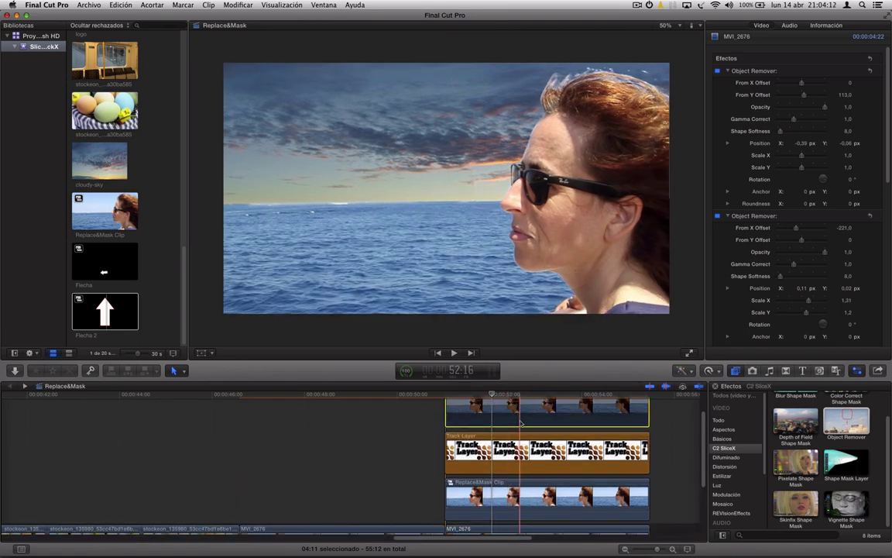
left_click(523, 449)
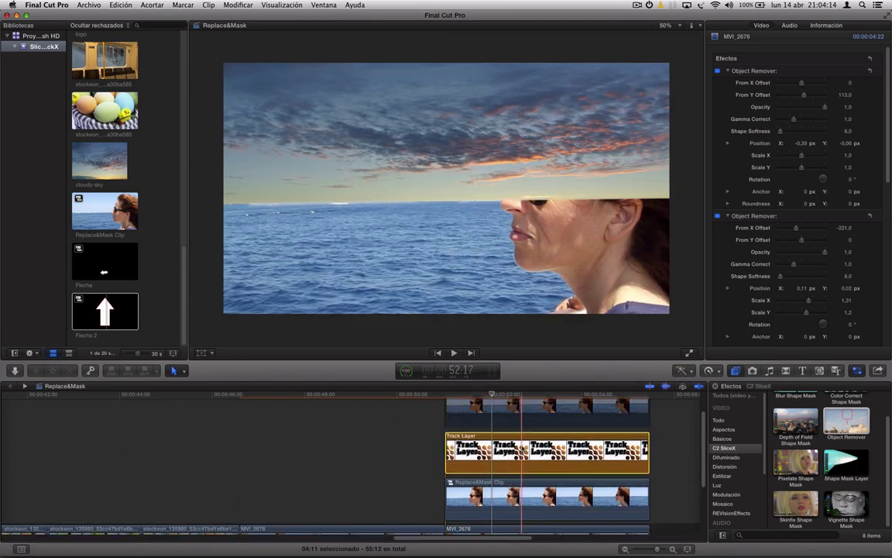
left_click(529, 496)
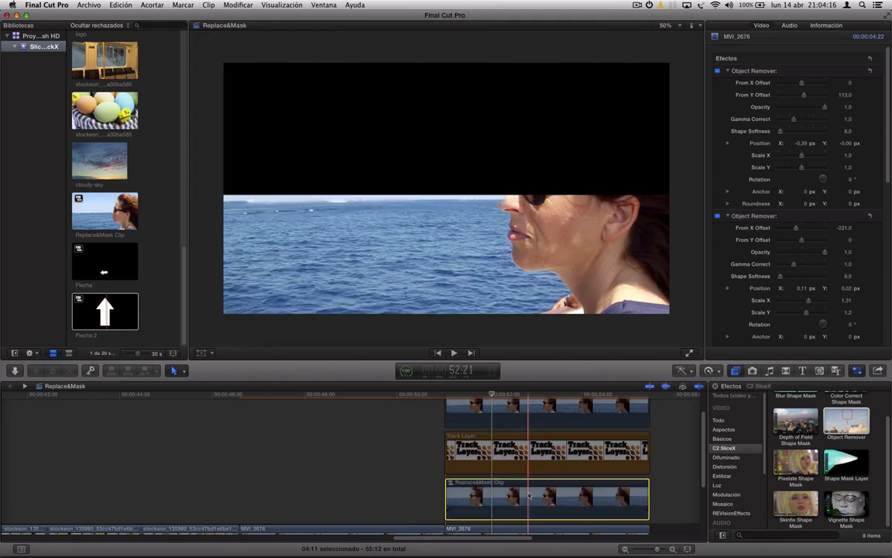
Step: Option-drag a copy of Replace&Mask Clip into a lane above Track Layer
scroll(531, 503, "down", 2)
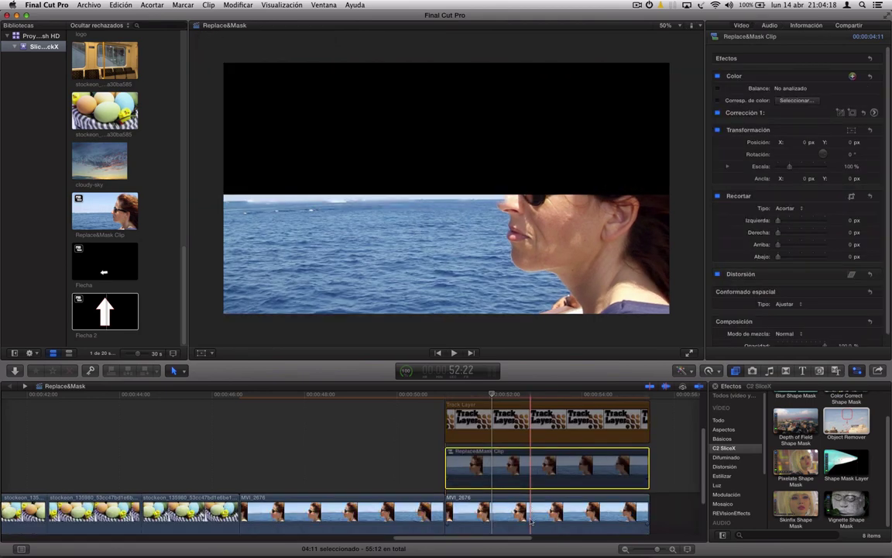
left_click(531, 523)
scroll(532, 515, "up", 4)
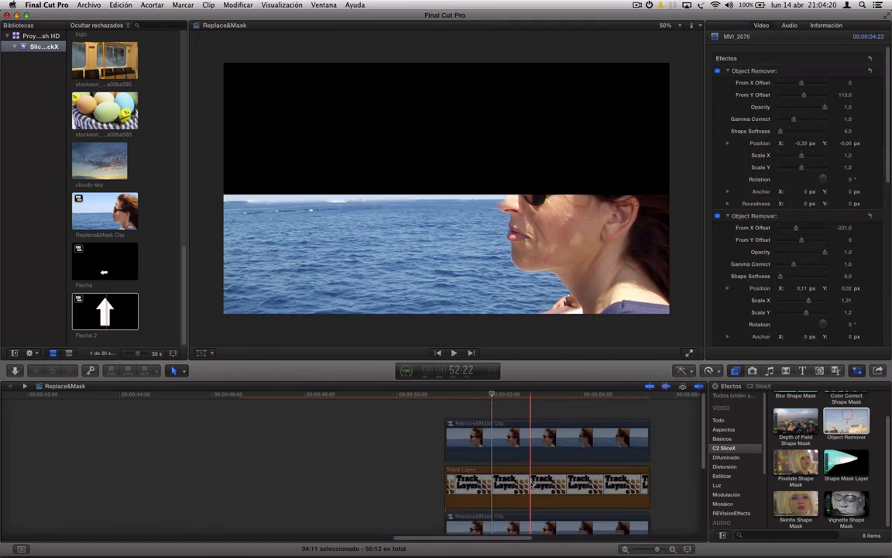
scroll(531, 485, "down", 2)
scroll(531, 485, "down", 3)
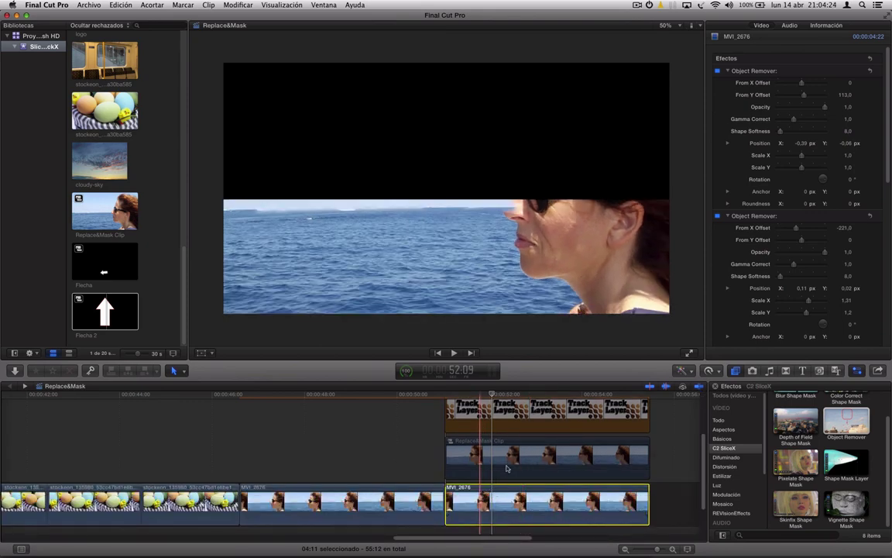
left_click(509, 465)
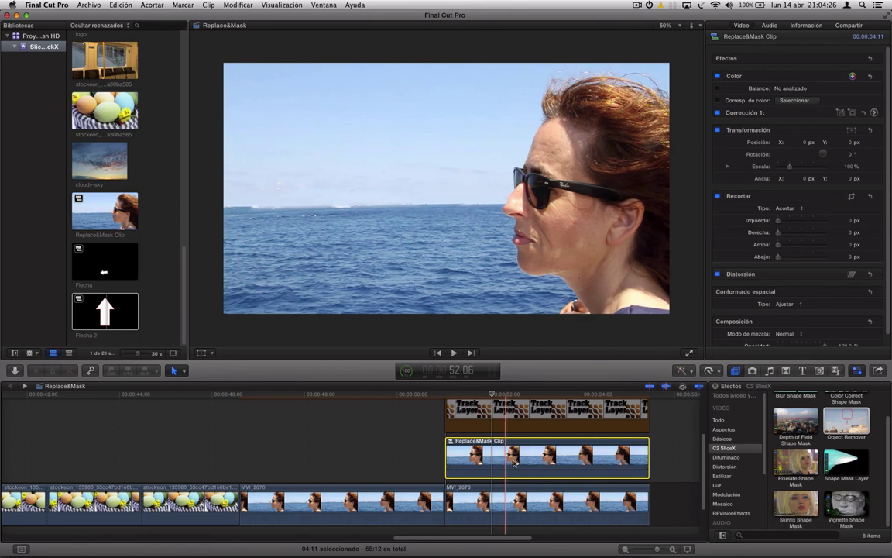
left_click_drag(529, 463, 533, 434)
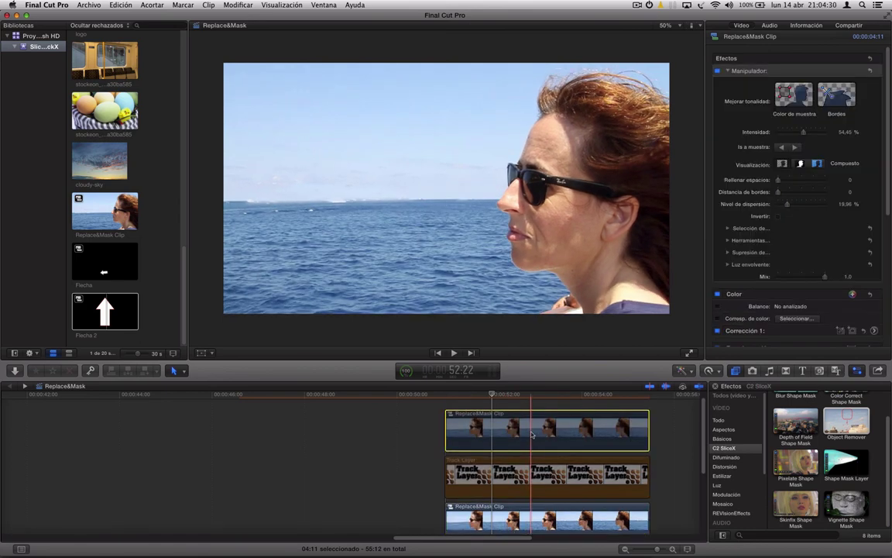
Step: Open the copied Replace&Mask Clip, check its two MVI_2676 layers, and go back to the project
double_click(515, 433)
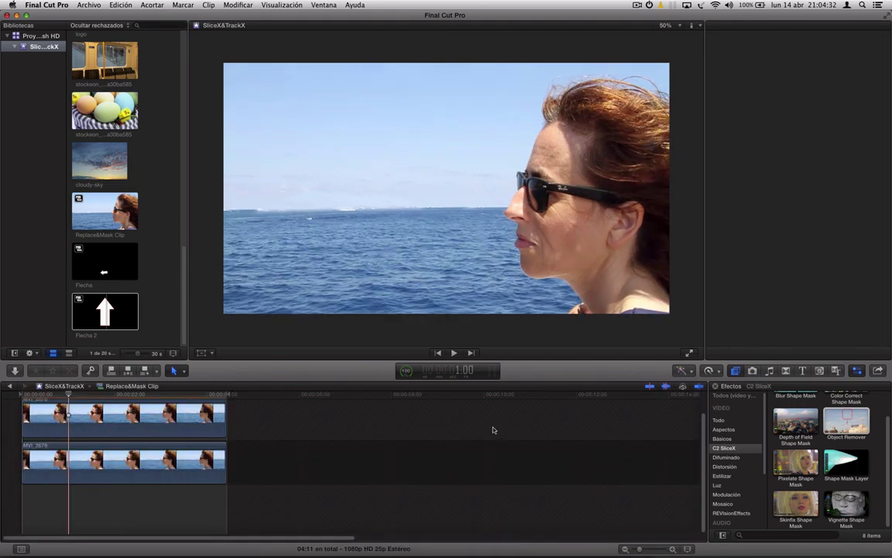
left_click(138, 456)
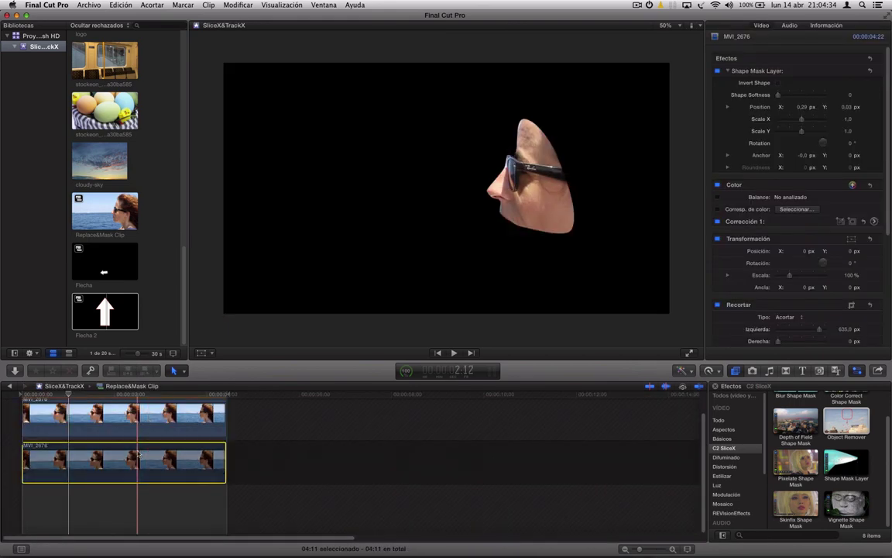
left_click(156, 421)
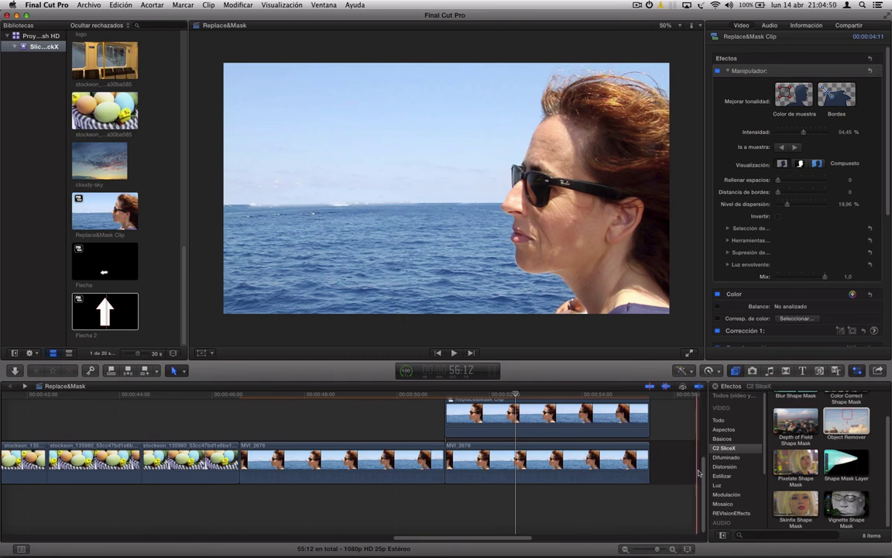
scroll(707, 438, "up", 2)
scroll(707, 438, "up", 3)
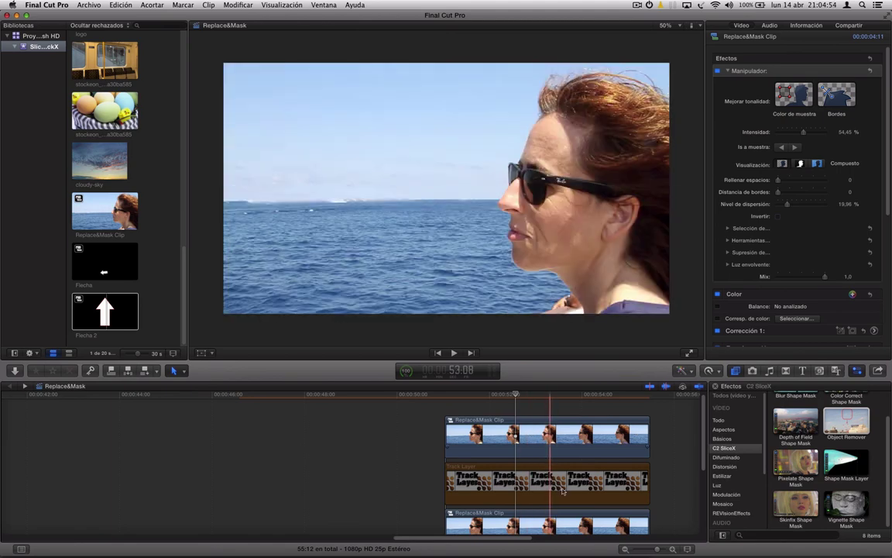
Step: Inspect Track Layer, MVI_2676 and both Replace&Mask Clip layers; the upper one has Manipulador at 54,45 %
left_click(537, 482)
scroll(540, 468, "down", 3)
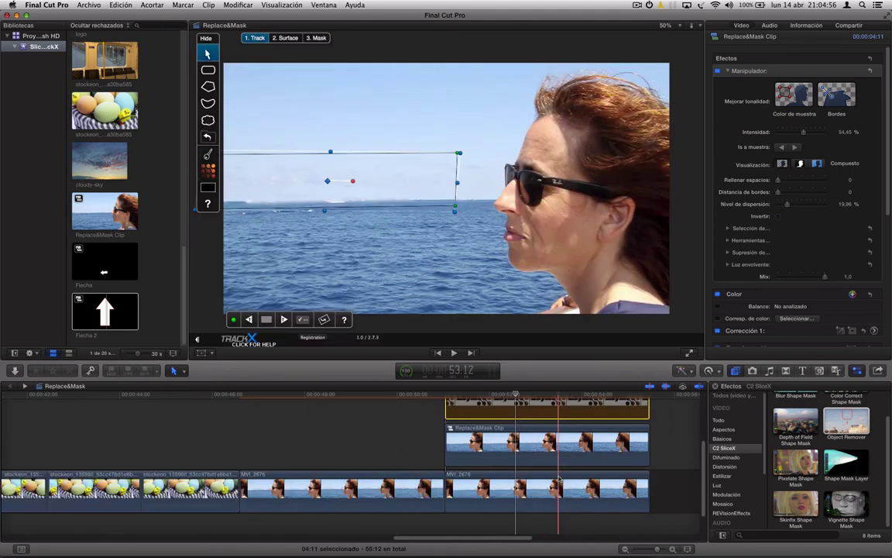
scroll(543, 455, "down", 1)
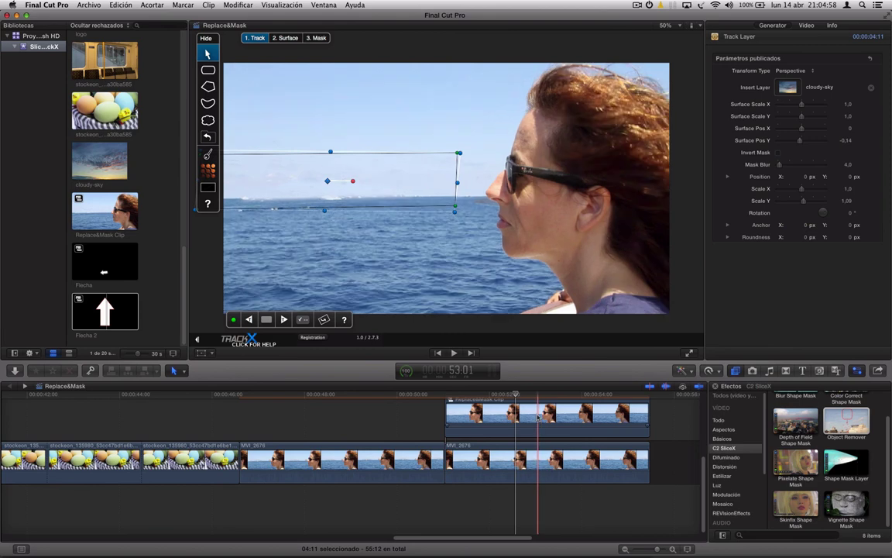
left_click(537, 424)
left_click(536, 463)
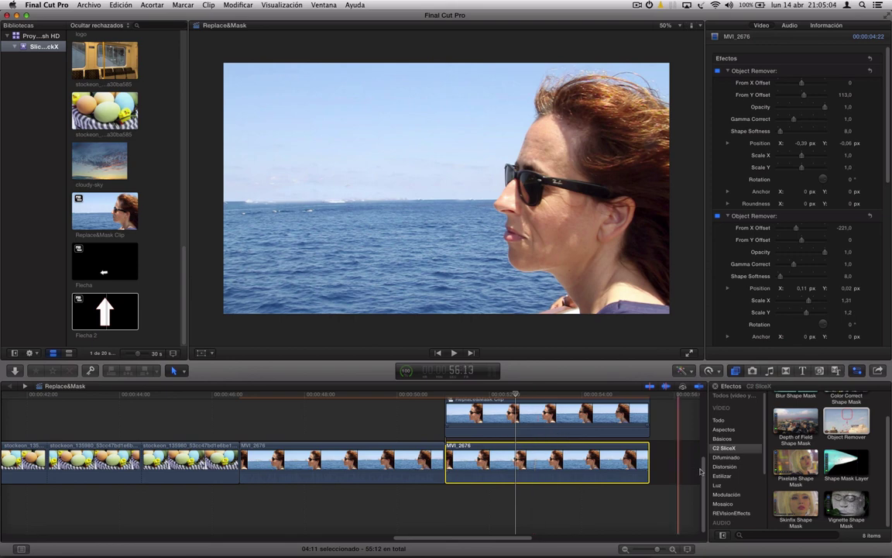
left_click(596, 444)
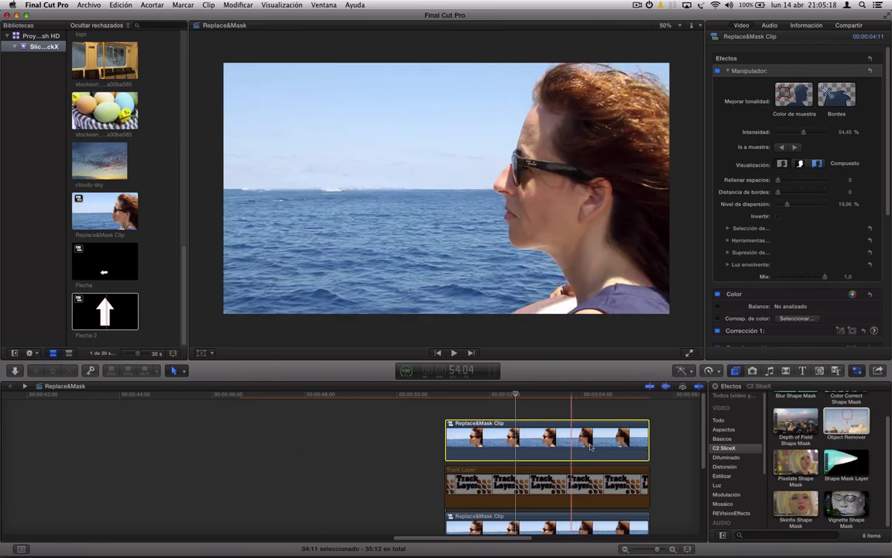
left_click(586, 527)
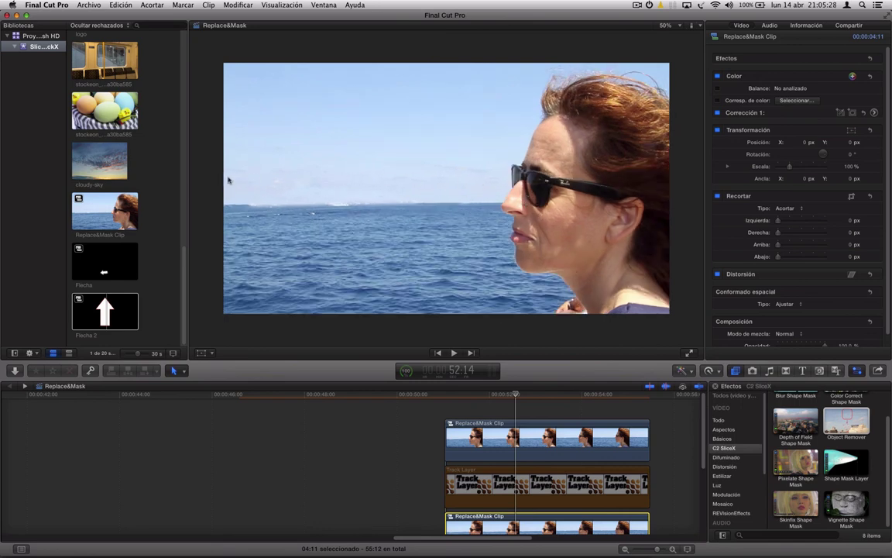
Step: Select Track Layer and Replace&Mask Clip, and scrub to review the cloudy sunset sky behind the woman
left_click(524, 481)
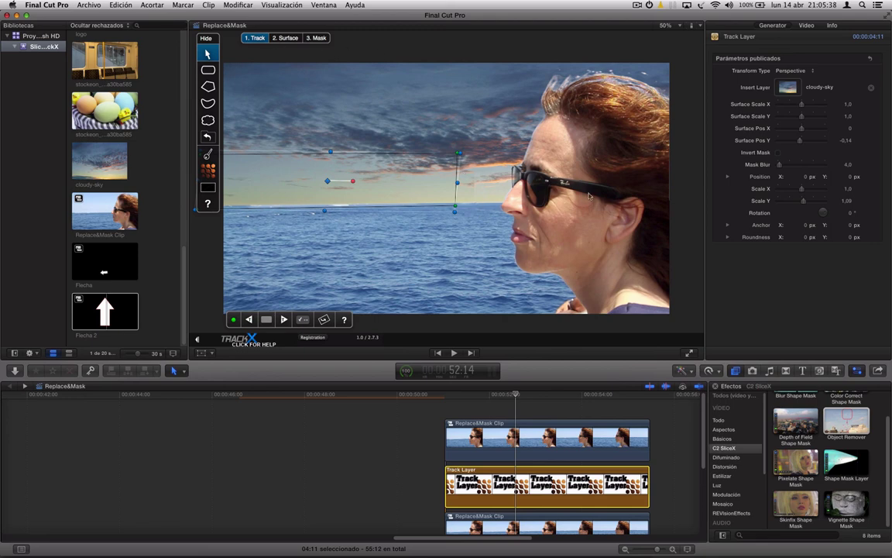
mouse_move(500, 395)
left_mouse_down()
mouse_move(480, 397)
mouse_move(611, 394)
mouse_move(504, 397)
mouse_move(563, 405)
left_mouse_up()
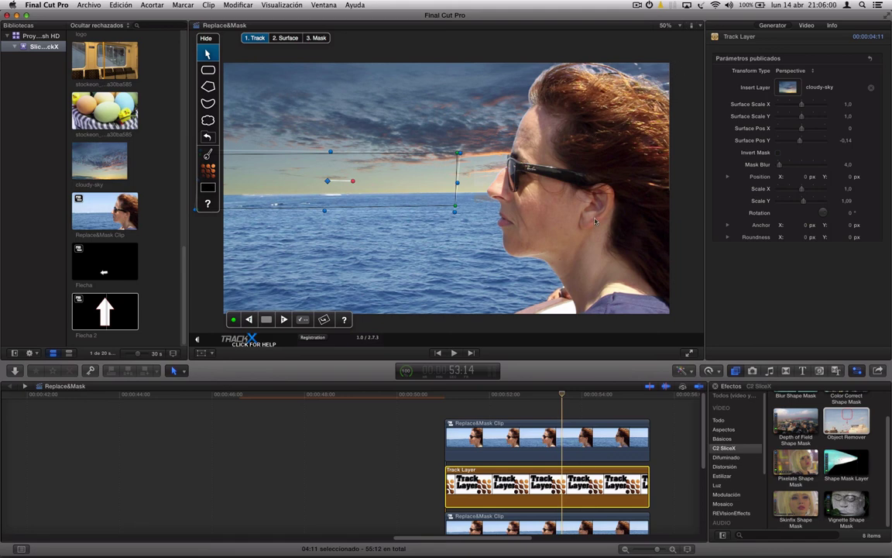
scroll(569, 480, "down", 3)
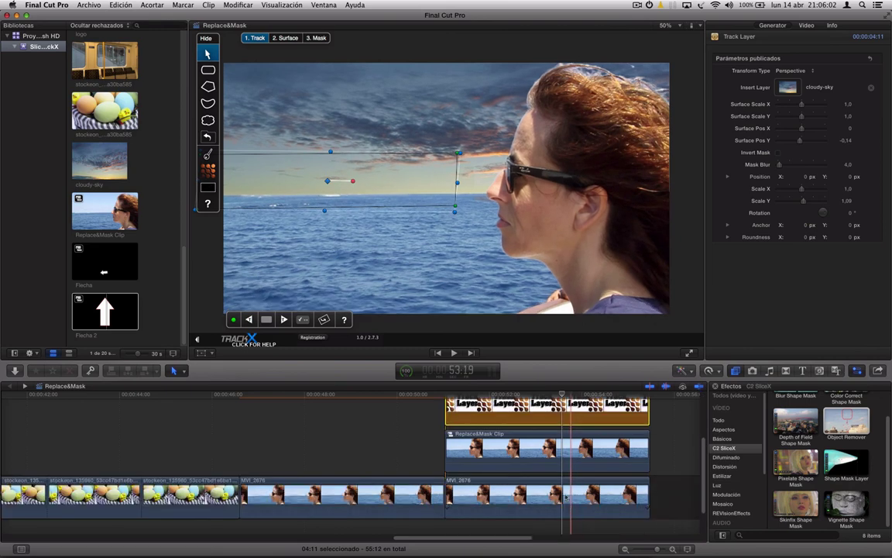
scroll(564, 457, "up", 3)
left_click(562, 431)
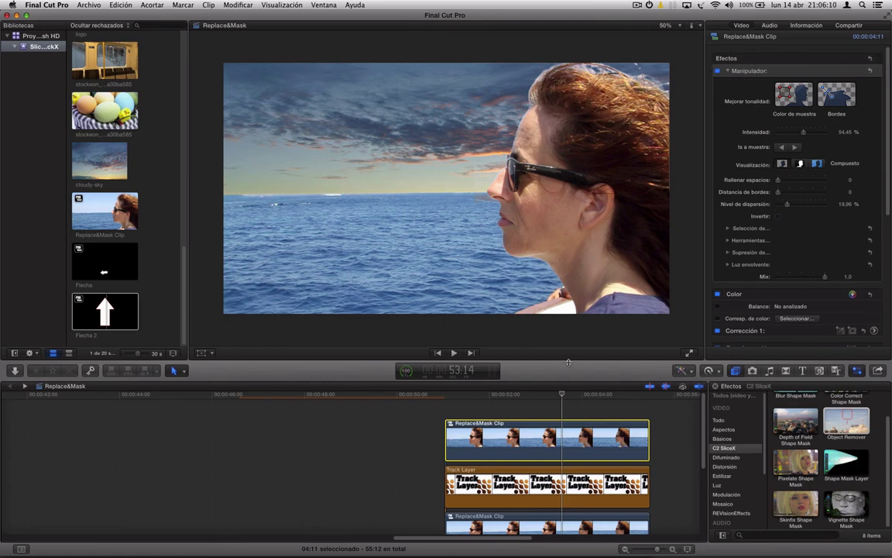
mouse_move(562, 394)
left_mouse_down()
mouse_move(517, 396)
mouse_move(629, 395)
left_mouse_up()
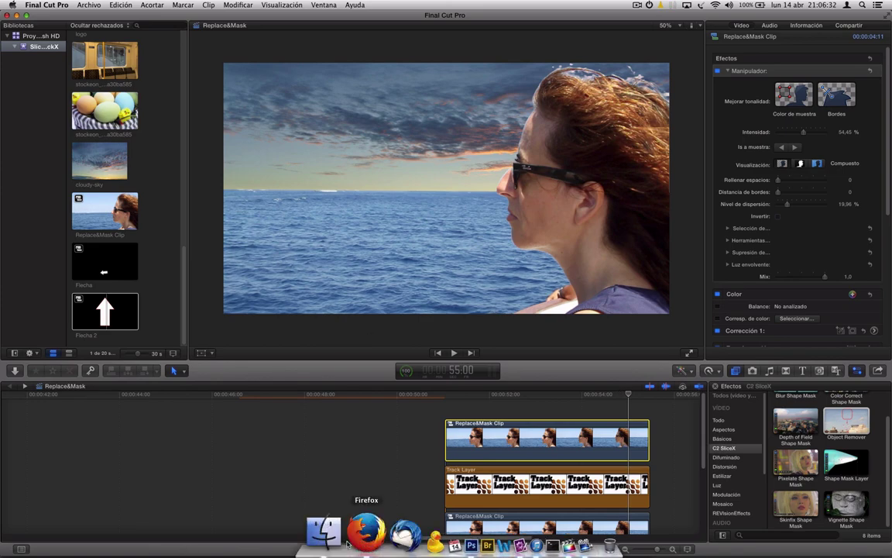
Step: From the TrackX powered by Mocha page, open the SliceX / TrackX bundle link in a new Firefox tab
left_click(372, 542)
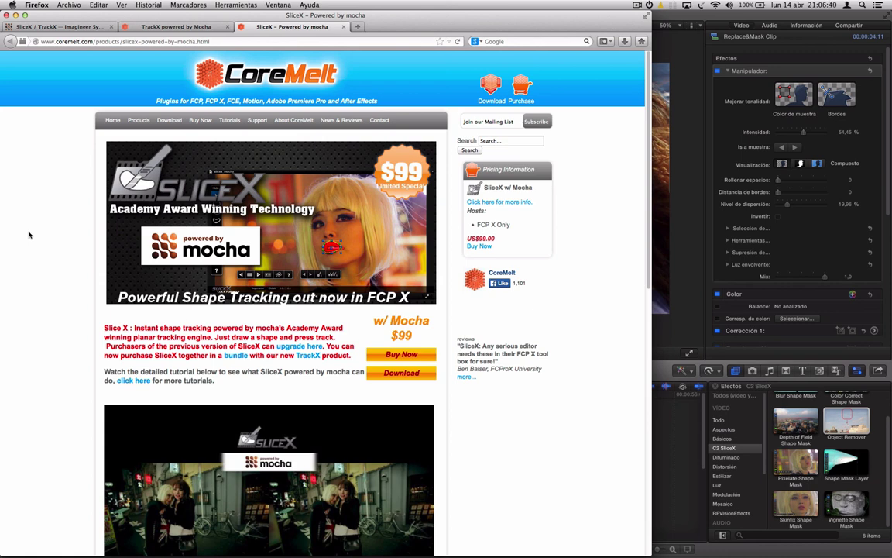
left_click(163, 26)
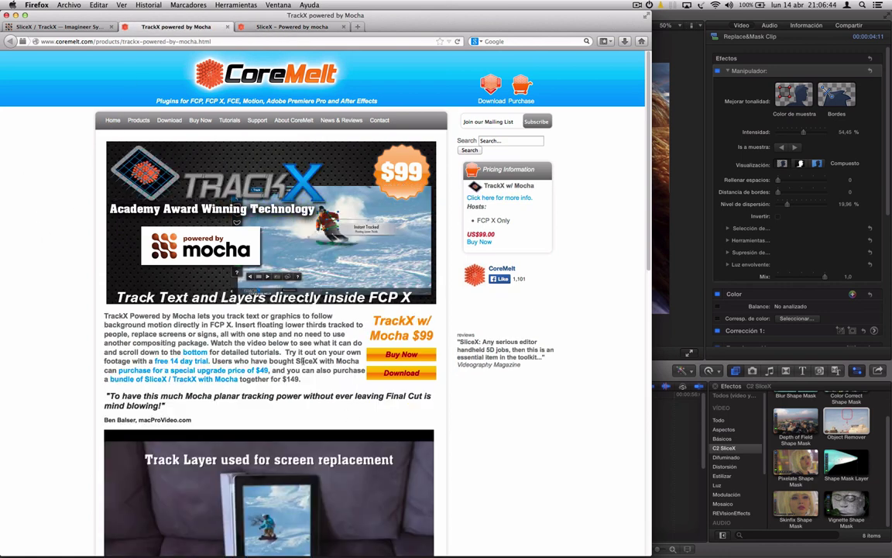
right_click(199, 382)
left_click(256, 386)
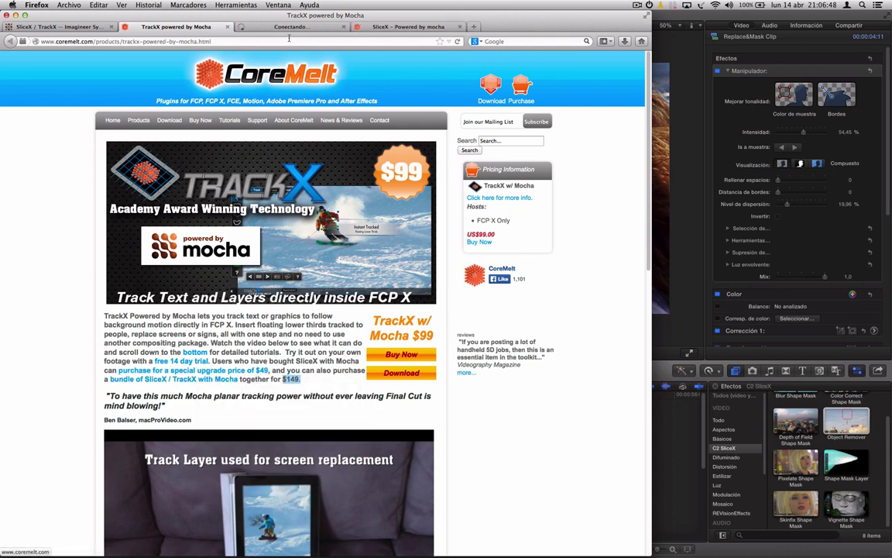
left_click(279, 28)
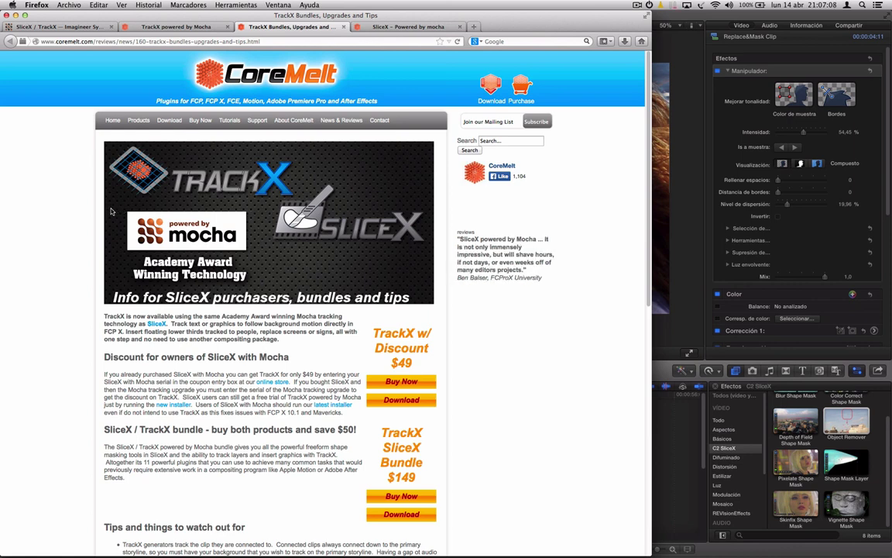
Step: Open the mocha Pro page in a new tab and its purchase page, then return to Final Cut Pro
left_click(77, 29)
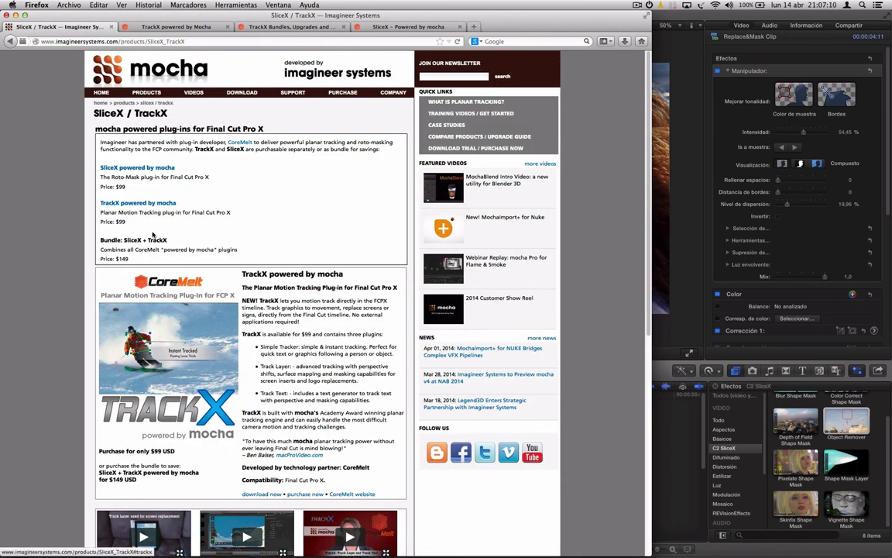
right_click(159, 109)
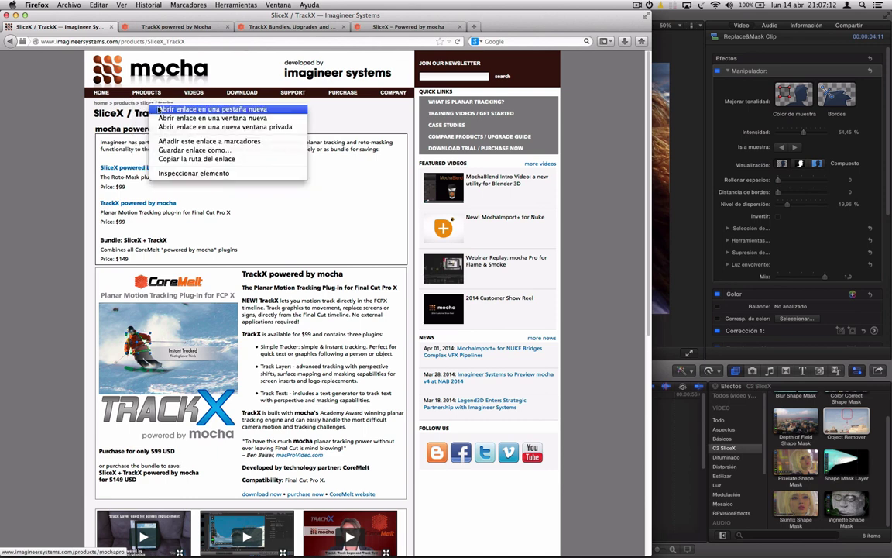
left_click(159, 109)
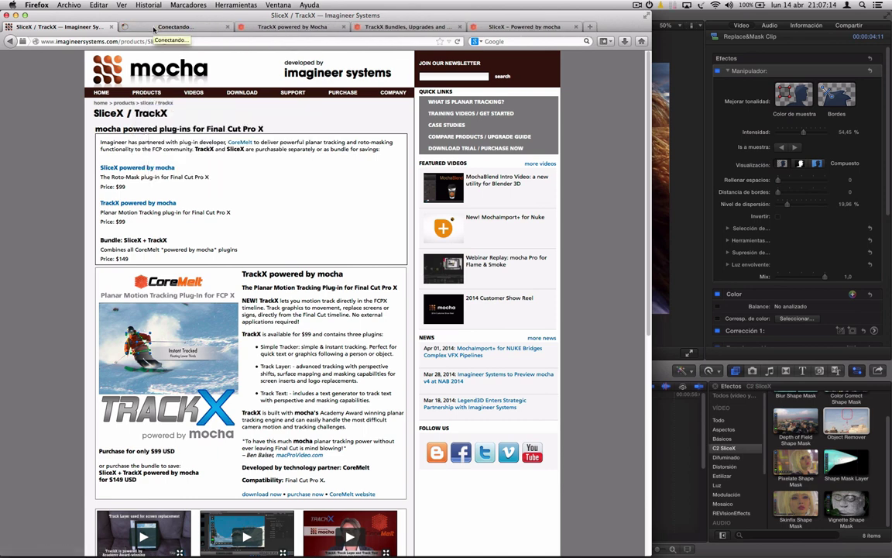
left_click(159, 28)
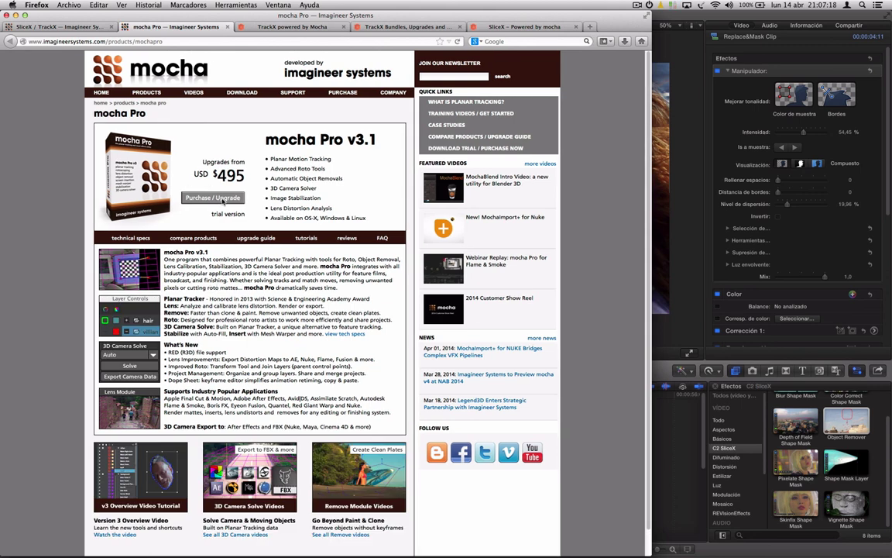
left_click_drag(200, 157, 254, 180)
left_click(216, 172)
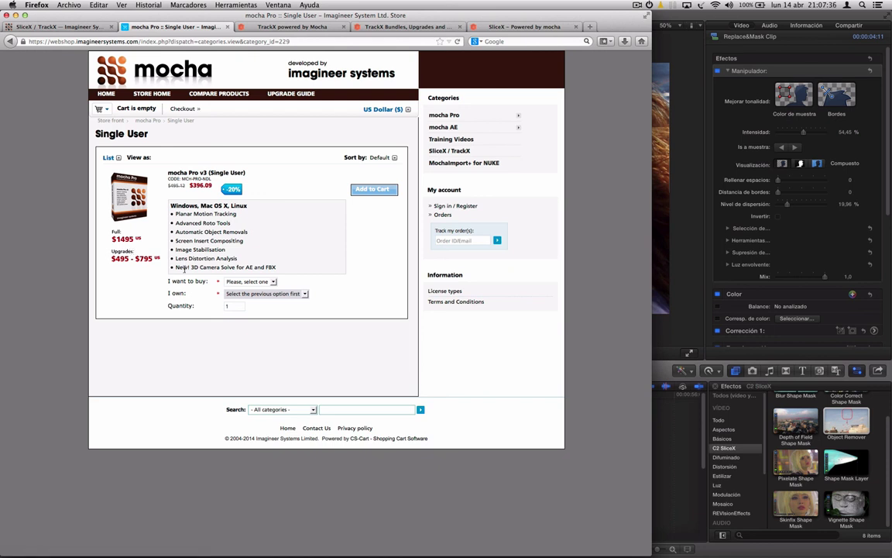
left_click(93, 25)
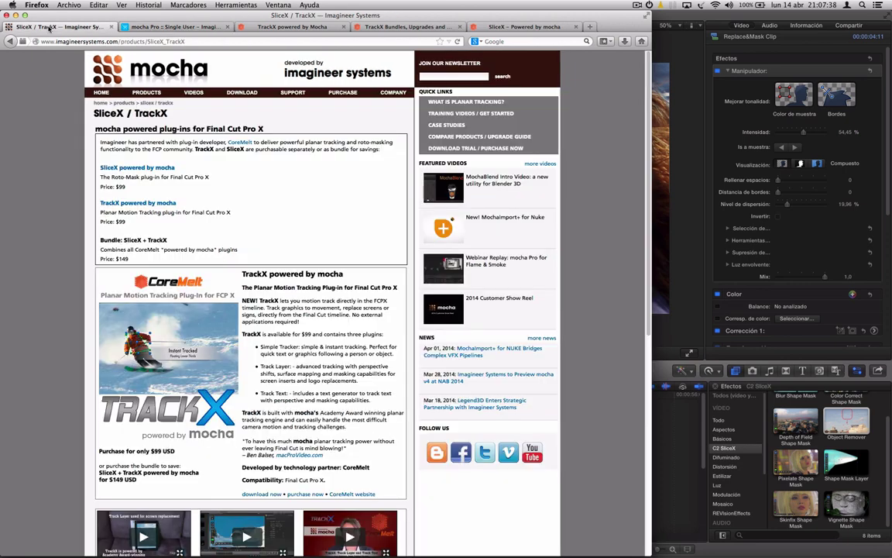
left_click(696, 68)
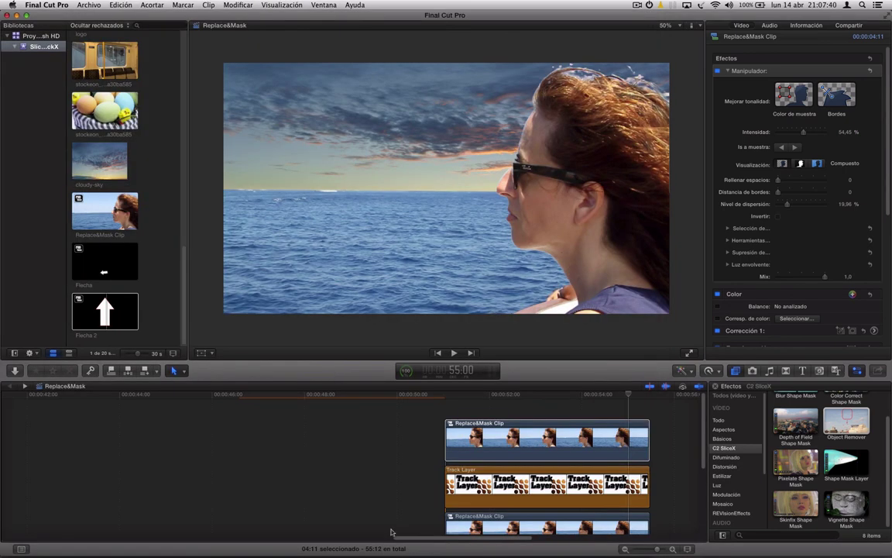
Step: Select the Simple Tracker clip on the street footage, then switch to the openbook800.jpg image in Firefox
left_click_drag(513, 542, 332, 542)
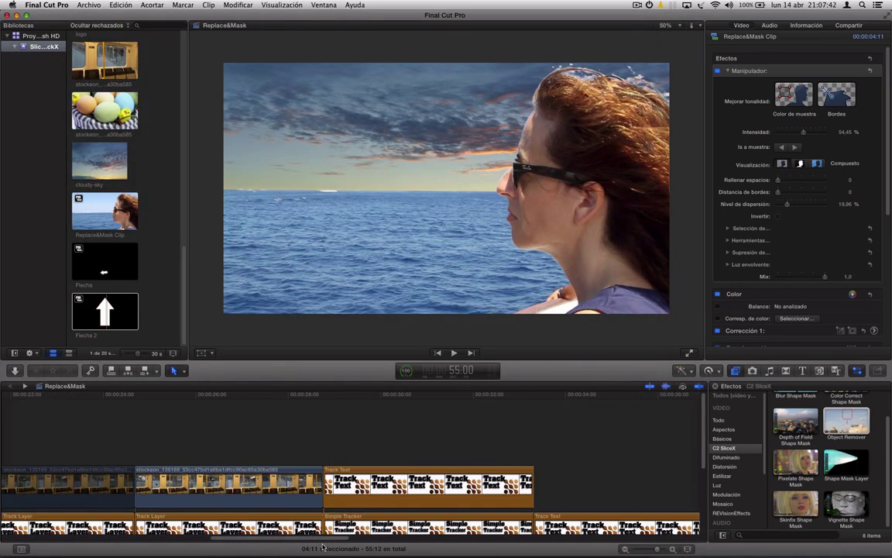
left_click(408, 525)
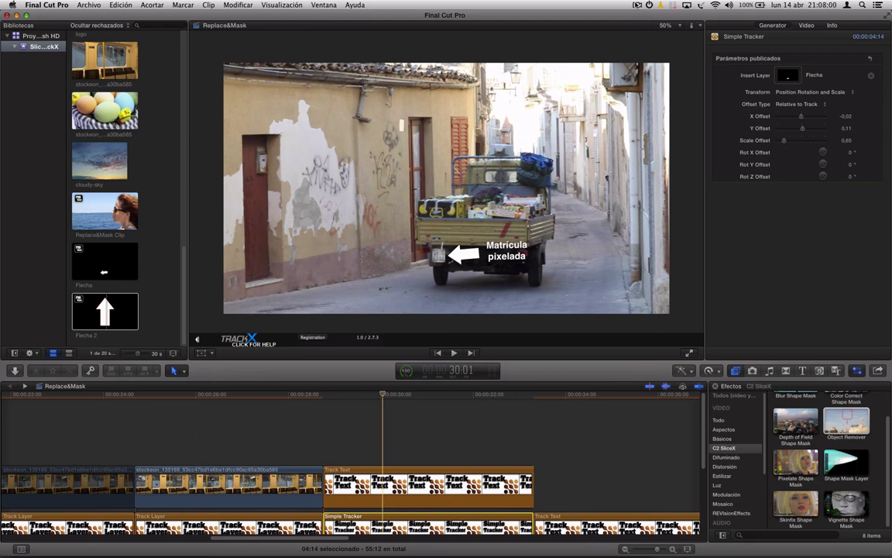
left_click(637, 5)
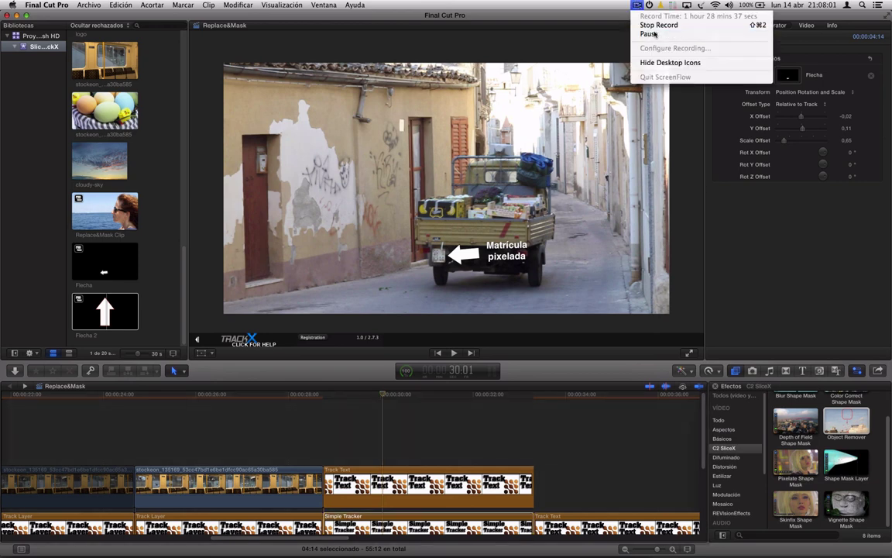
left_click(651, 32)
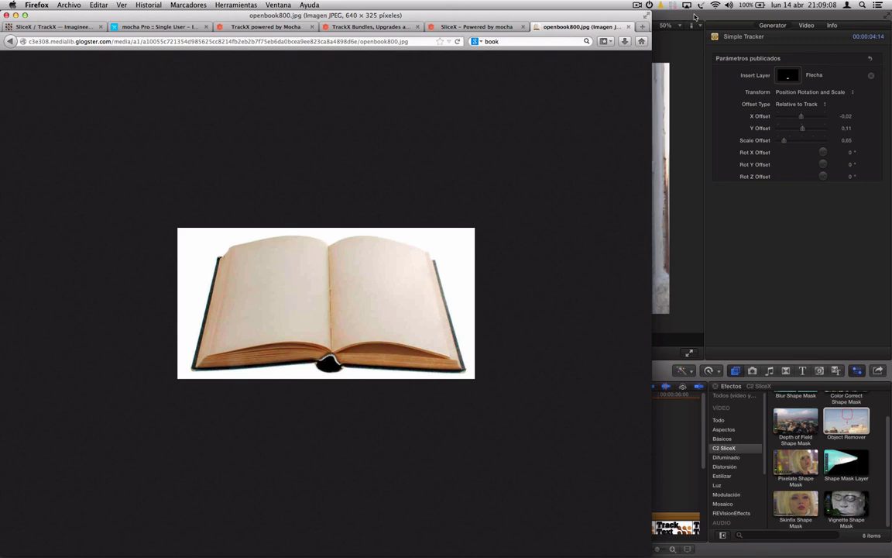
Step: Leave Final Cut Pro for Firefox and view the mocha Pro v3 Single User store page at $396.09
left_click(695, 17)
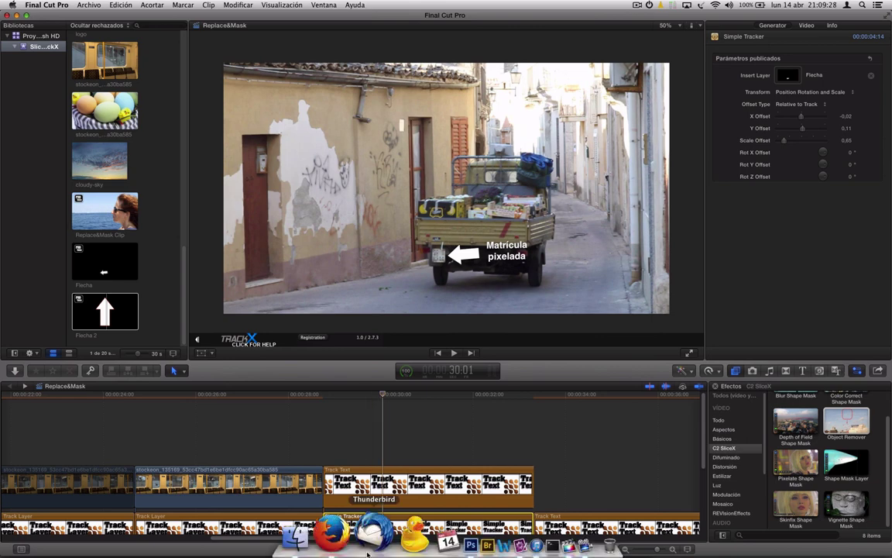
left_click(338, 534)
left_click(265, 26)
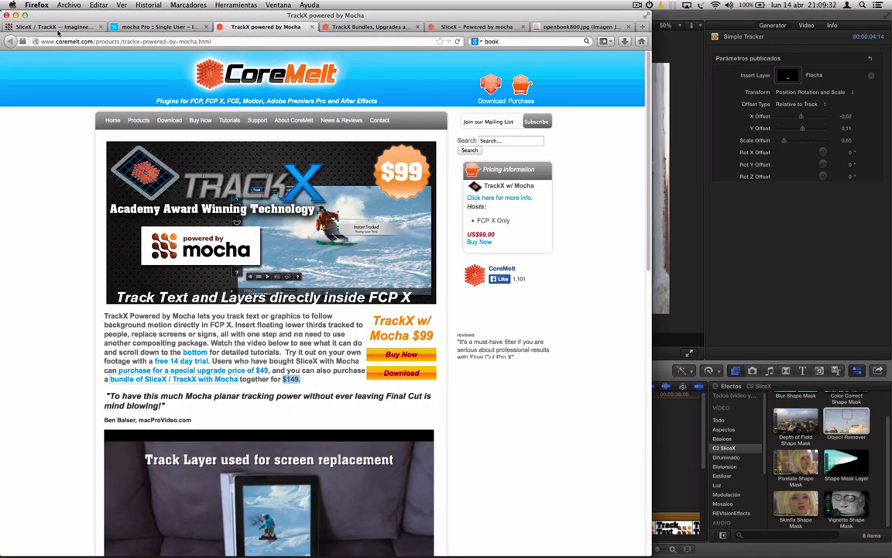
left_click(31, 26)
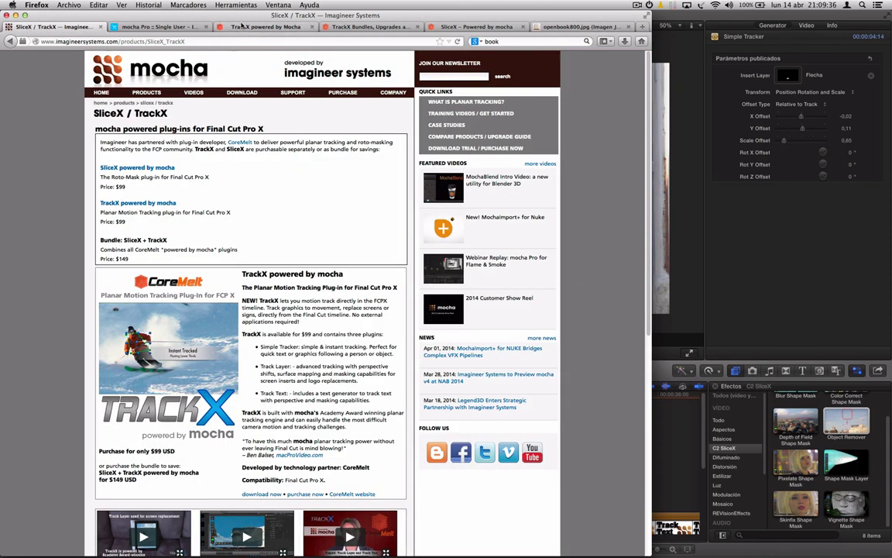
left_click(155, 26)
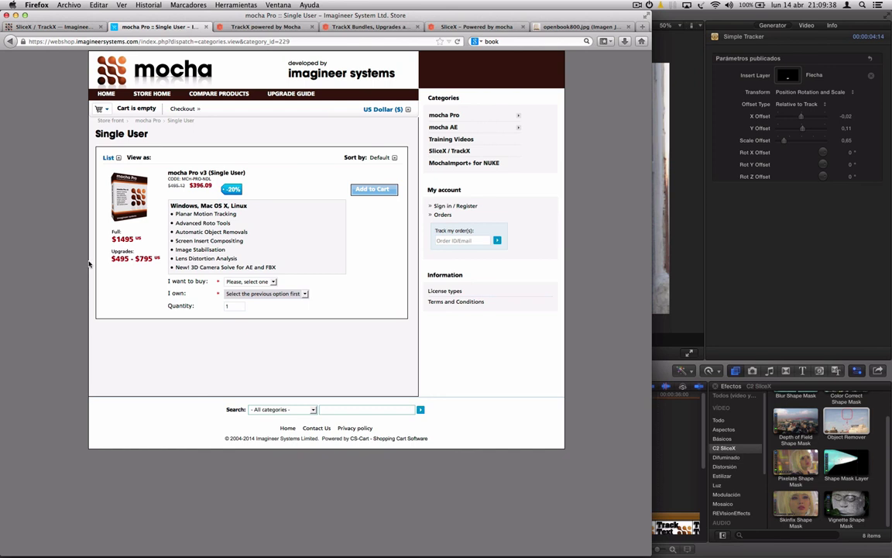